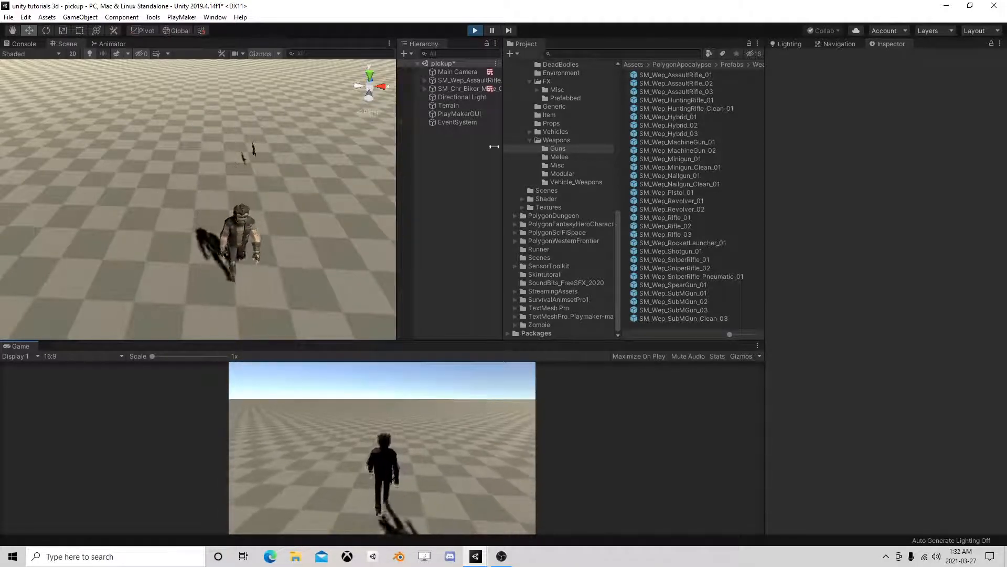
# Stop play mode and remove the Mesh Collider component from SM_Wep_AssaultRifle_01.
pyautogui.click(475, 30)
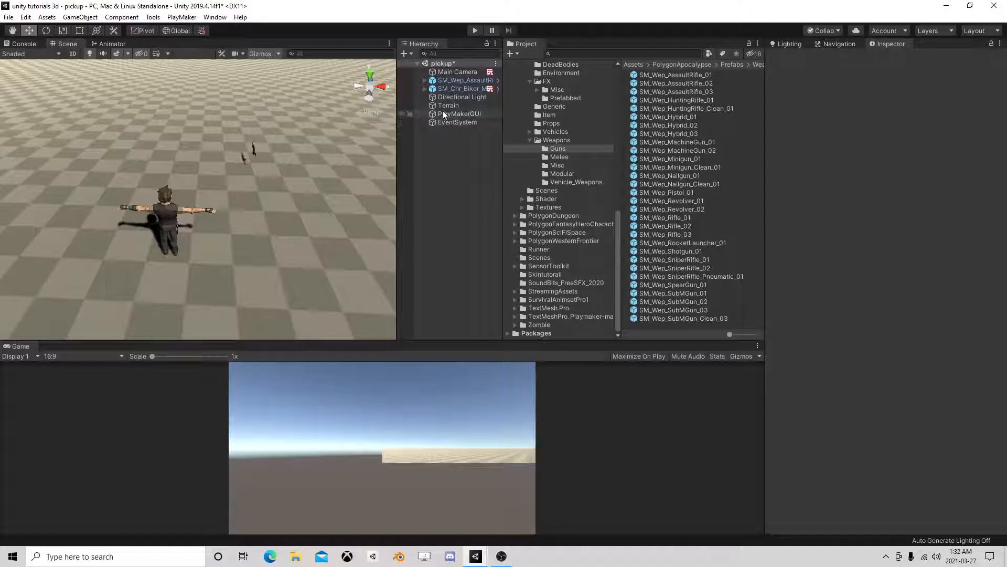
pyautogui.click(467, 122)
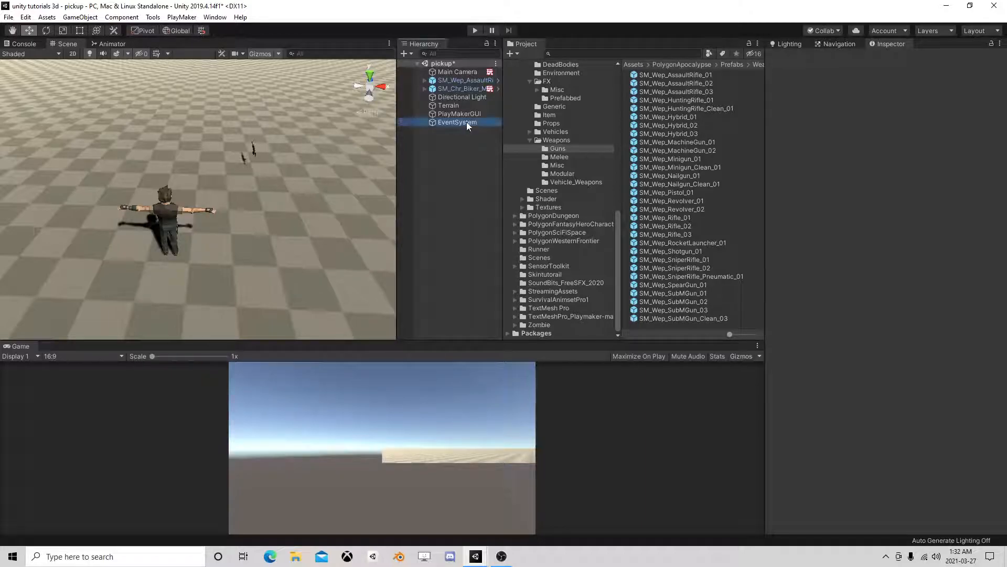
pyautogui.click(468, 89)
pyautogui.click(435, 80)
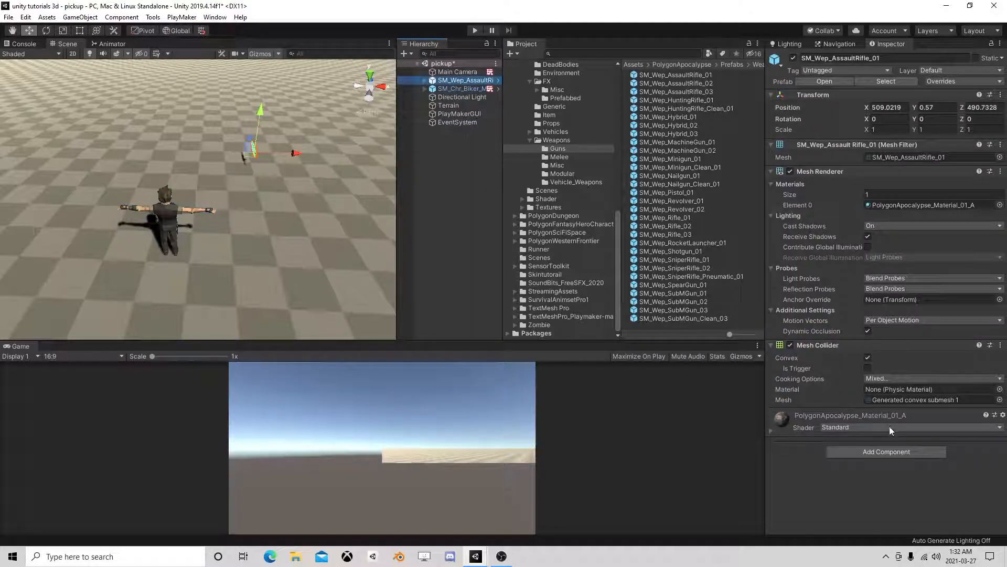
pyautogui.rightClick(828, 346)
pyautogui.click(869, 367)
# Move the assault rifle across the terrain to about X 506.5, Z 491.4 and rotate it to about 70° around Y.
pyautogui.moveTo(247, 216)
pyautogui.mouseDown(button='right')
pyautogui.moveTo(197, 238)
pyautogui.moveTo(266, 220)
pyautogui.mouseUp(button='right')
pyautogui.moveTo(246, 194); pyautogui.dragTo(175, 270)
pyautogui.click(46, 30)
pyautogui.moveTo(247, 226); pyautogui.dragTo(319, 235, button='right')
pyautogui.moveTo(319, 235); pyautogui.dragTo(246, 249)
pyautogui.moveTo(247, 250); pyautogui.dragTo(277, 207, button='right')
pyautogui.press('f')
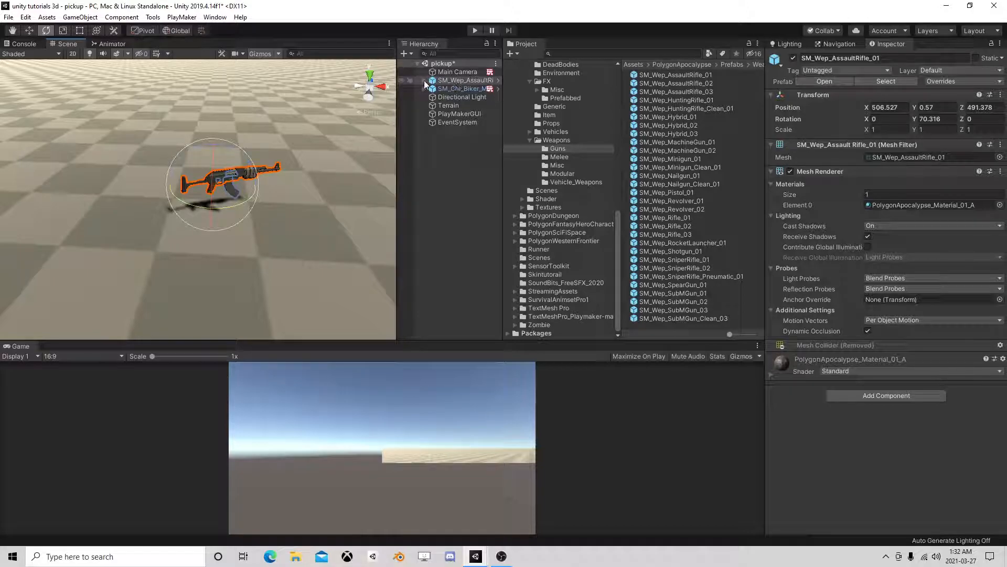
# Create an empty GameObject at the rifle's location, move it to the scene root and make the rifle its child.
pyautogui.rightClick(448, 84)
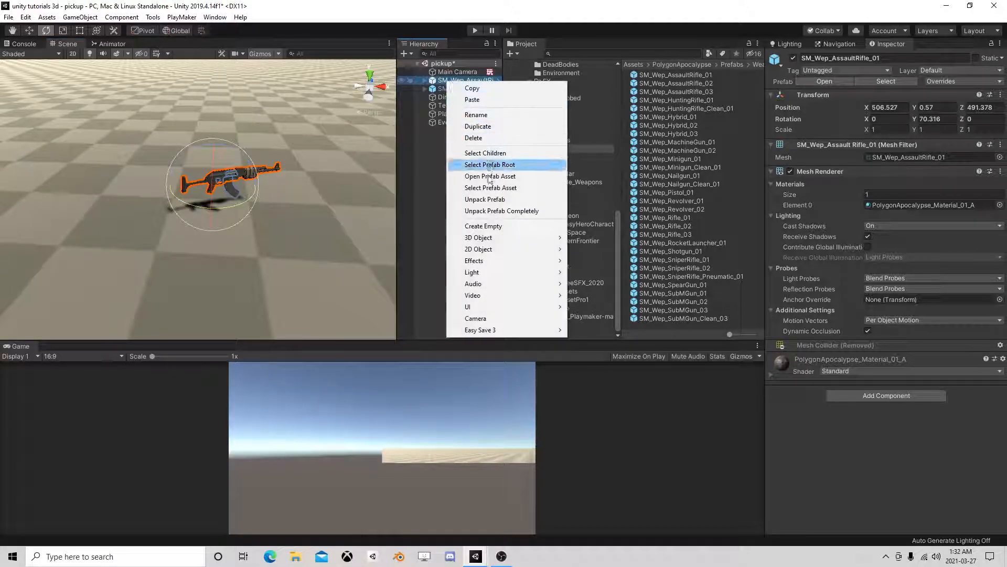
pyautogui.click(474, 225)
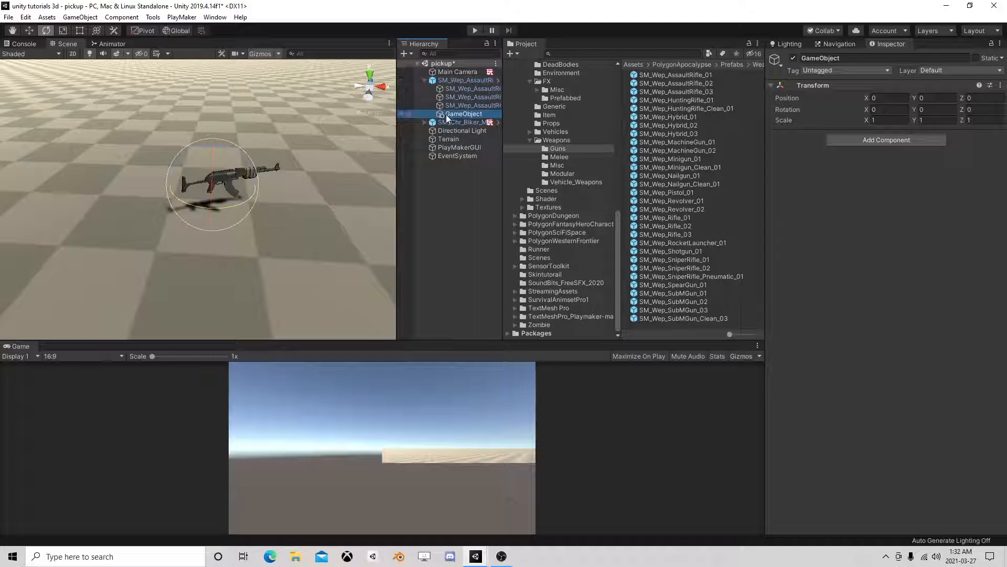
pyautogui.moveTo(452, 176); pyautogui.dragTo(456, 156)
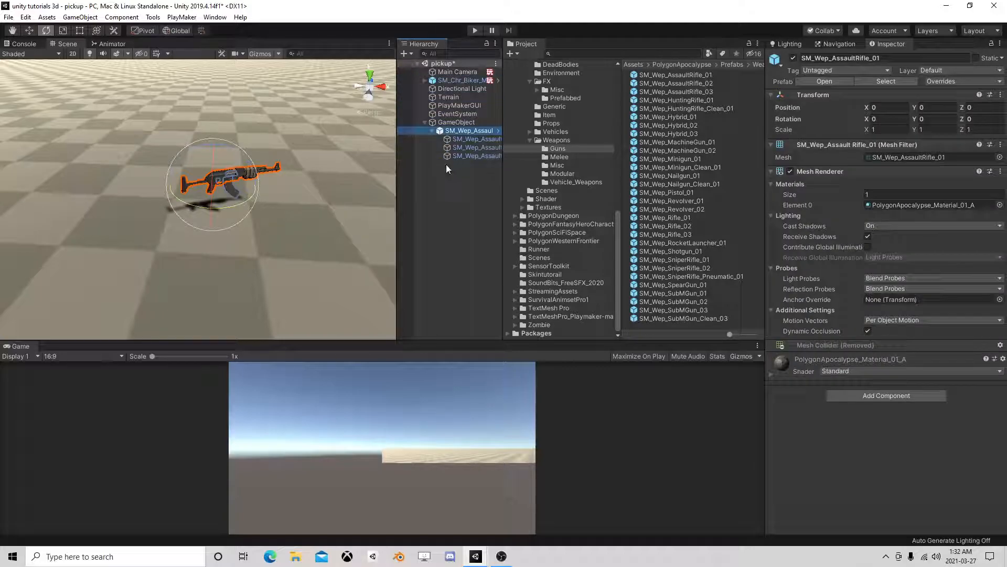
# Raise the rifle about 0.19 above its parent GameObject and tilt it to about -22.7° around X and 8.6° around Z.
pyautogui.click(456, 122)
pyautogui.click(30, 28)
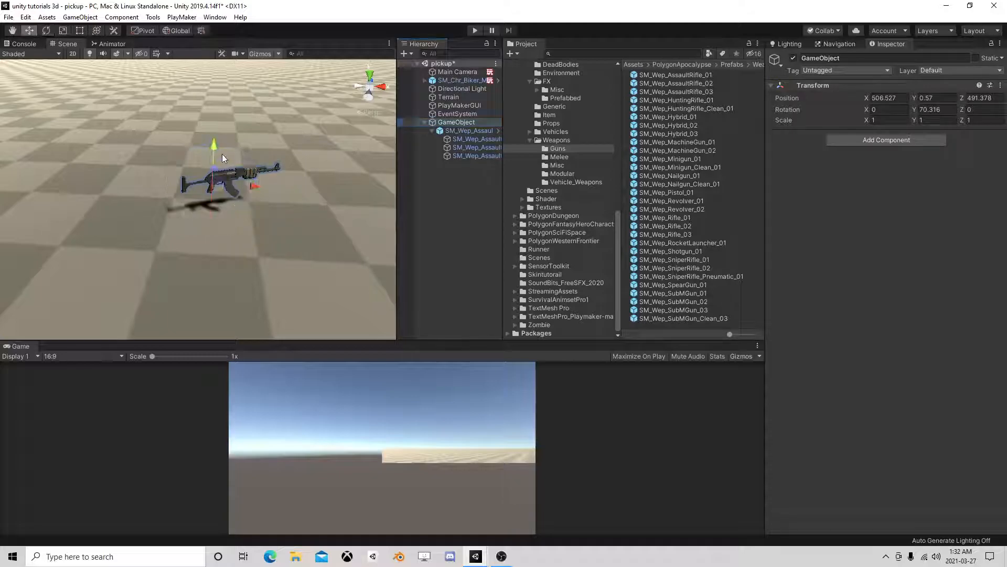
pyautogui.click(226, 173)
pyautogui.moveTo(213, 149); pyautogui.dragTo(156, 128)
pyautogui.click(47, 30)
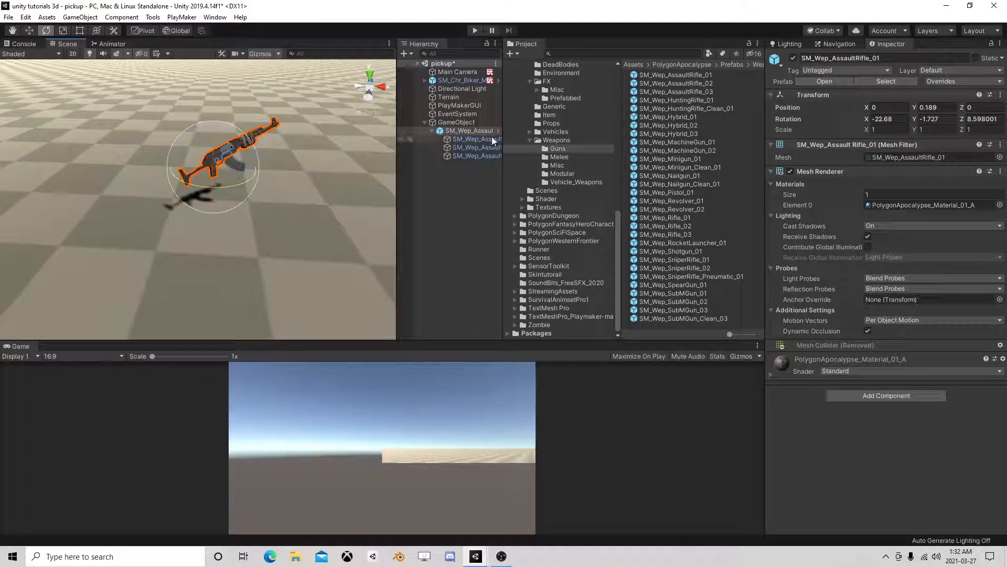
pyautogui.click(433, 131)
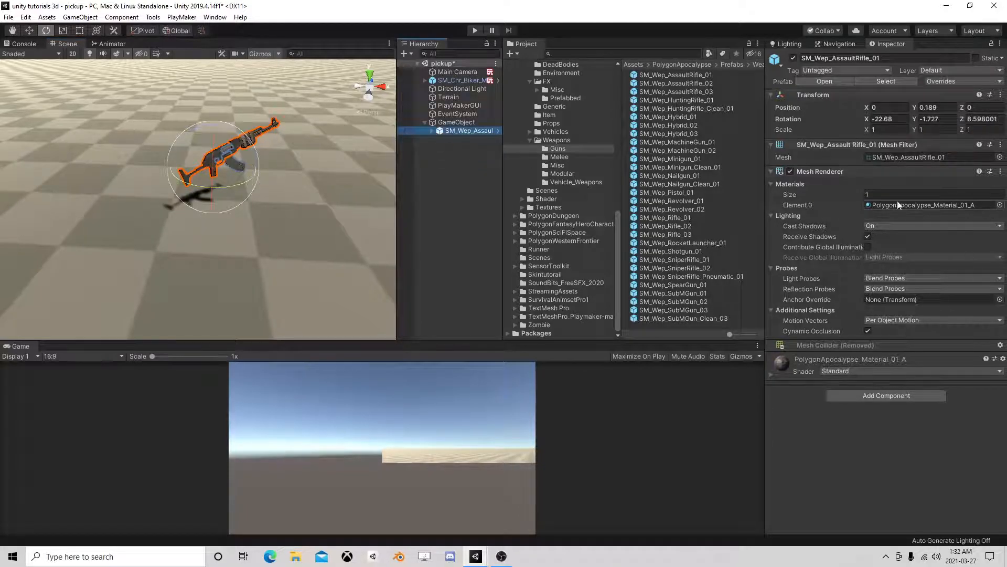
# Create a material named green in the PolygonApocalypse Weapons prefab folder.
pyautogui.click(556, 140)
pyautogui.rightClick(674, 147)
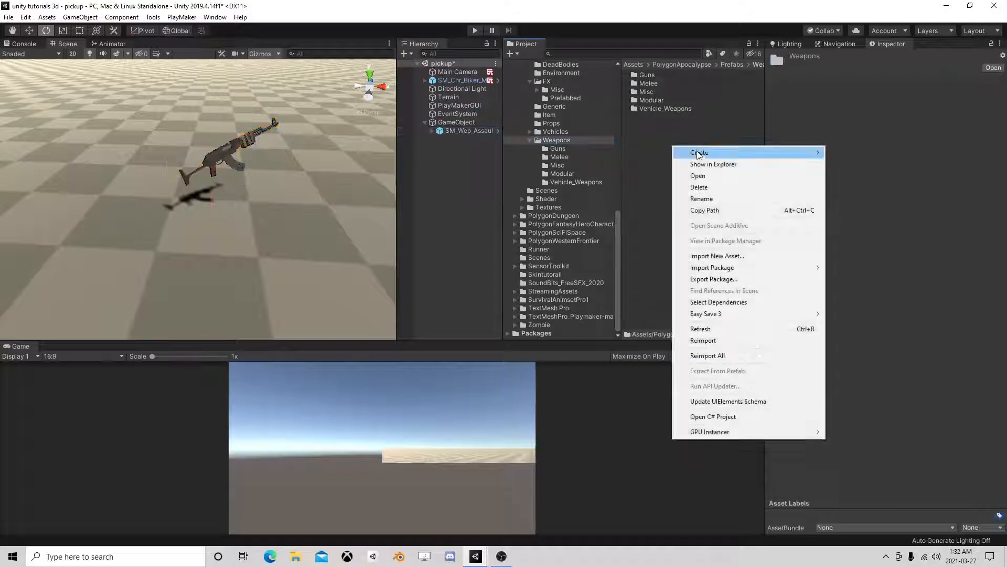
pyautogui.moveTo(703, 152)
pyautogui.click(855, 268)
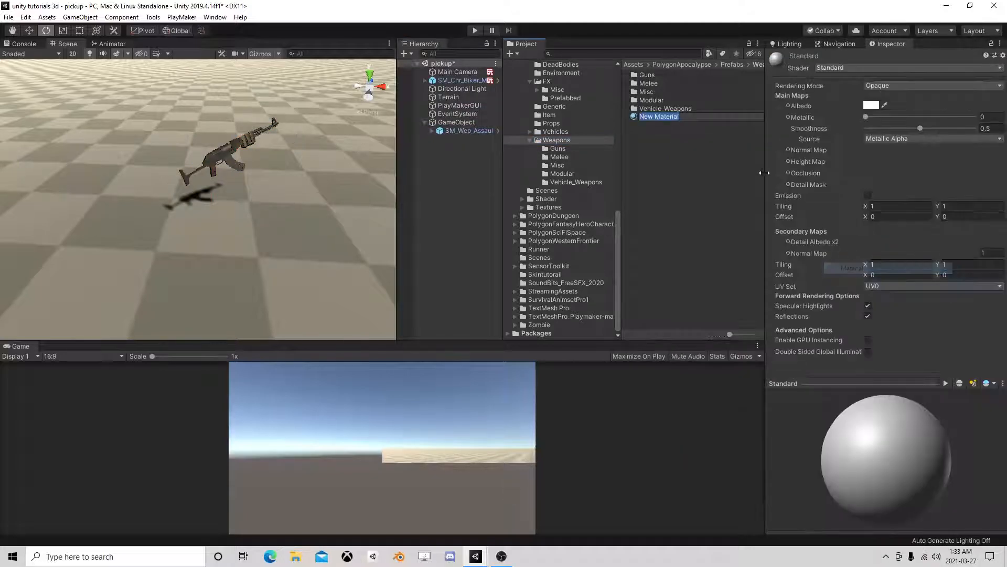
pyautogui.write('green')
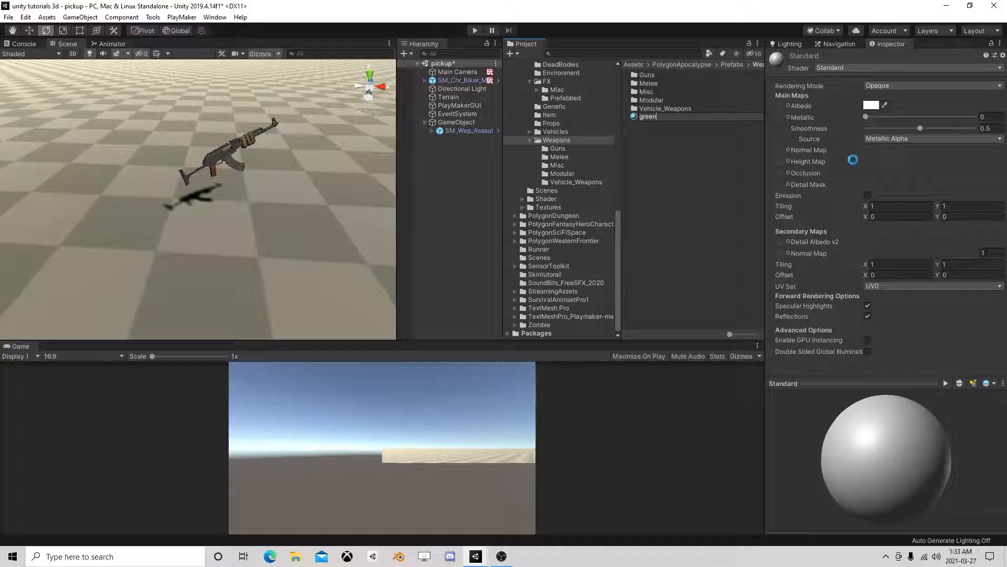
pyautogui.press('Return')
# Set the green material's rendering mode to Transparent and its albedo to a dark green with alpha about 0.38.
pyautogui.click(888, 86)
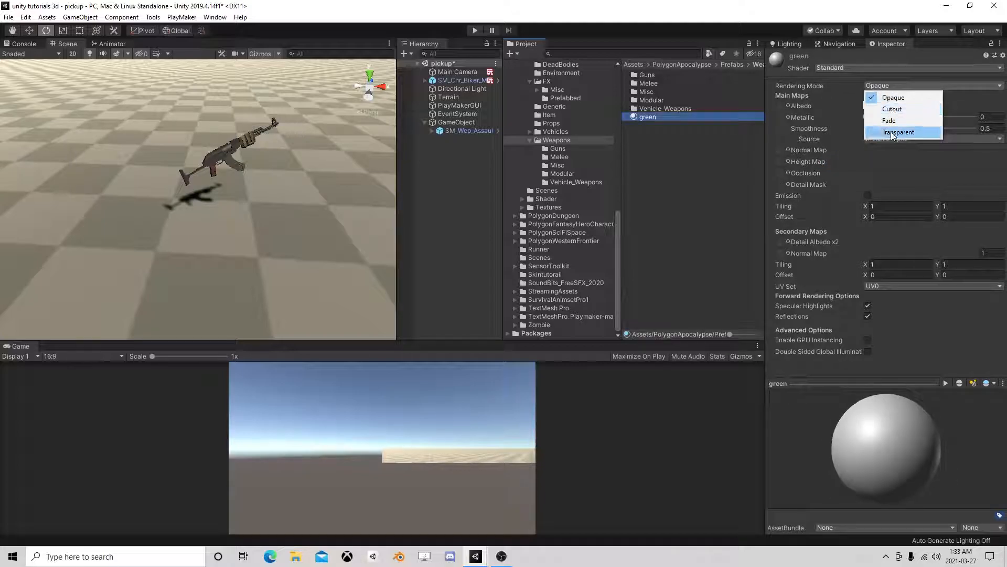
pyautogui.click(898, 133)
pyautogui.click(871, 105)
pyautogui.click(685, 167)
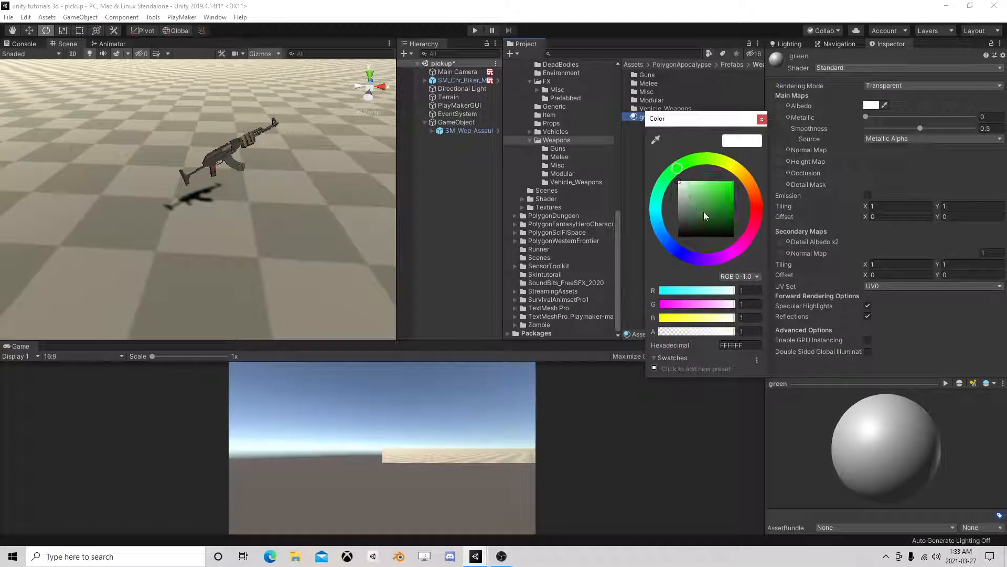
pyautogui.click(729, 212)
pyautogui.click(761, 119)
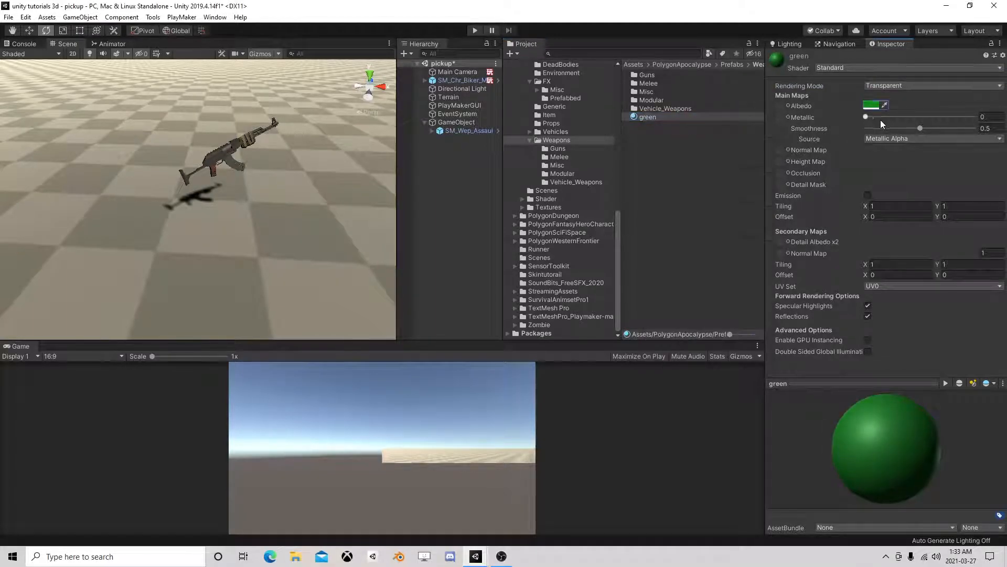
pyautogui.click(871, 105)
pyautogui.moveTo(734, 331); pyautogui.dragTo(690, 332)
pyautogui.click(762, 119)
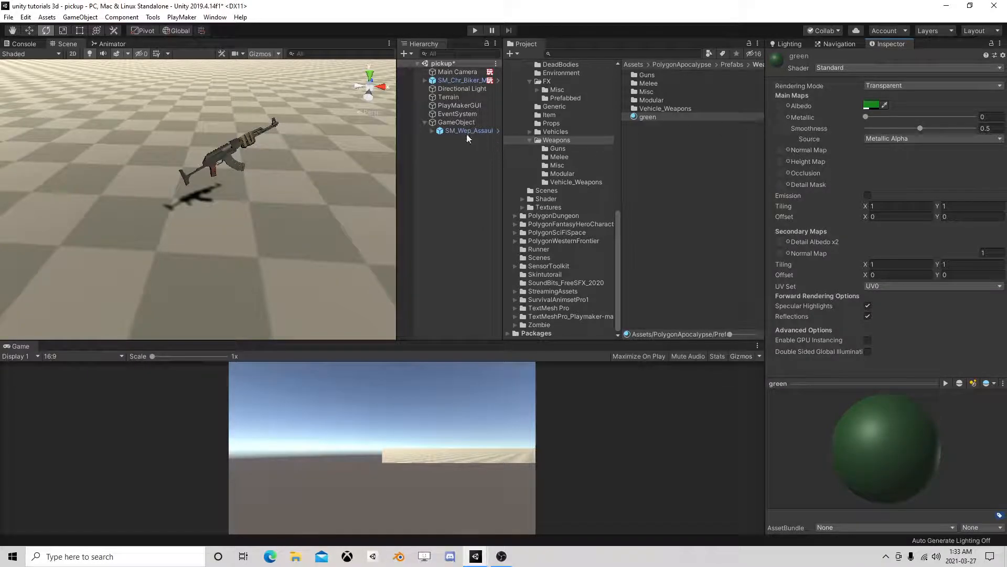
# Assign the green material to the assault rifle and its three child parts.
pyautogui.click(433, 130)
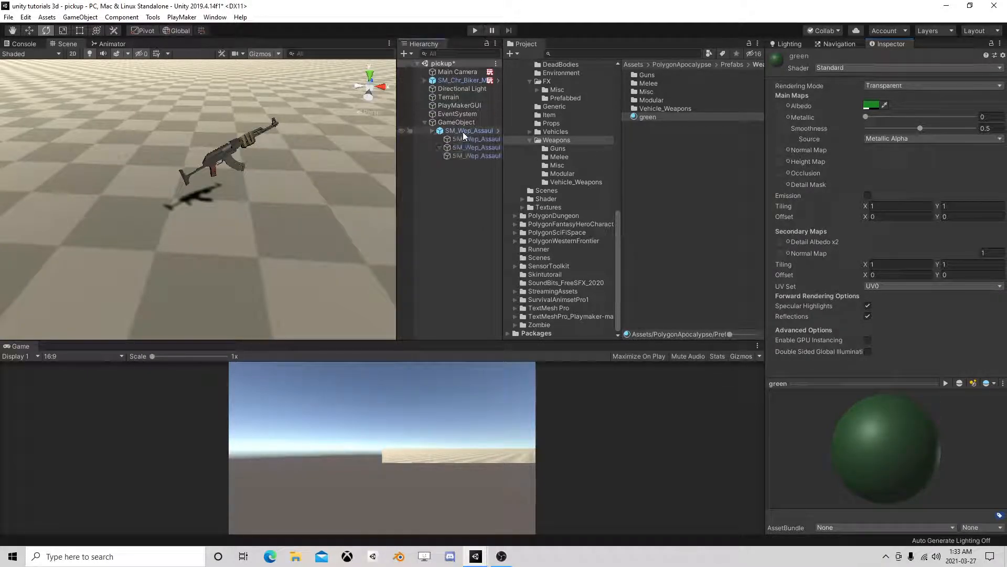
pyautogui.click(463, 131)
pyautogui.keyDown('shift'); pyautogui.click(471, 155); pyautogui.keyUp('shift')
pyautogui.moveTo(645, 121); pyautogui.dragTo(902, 195)
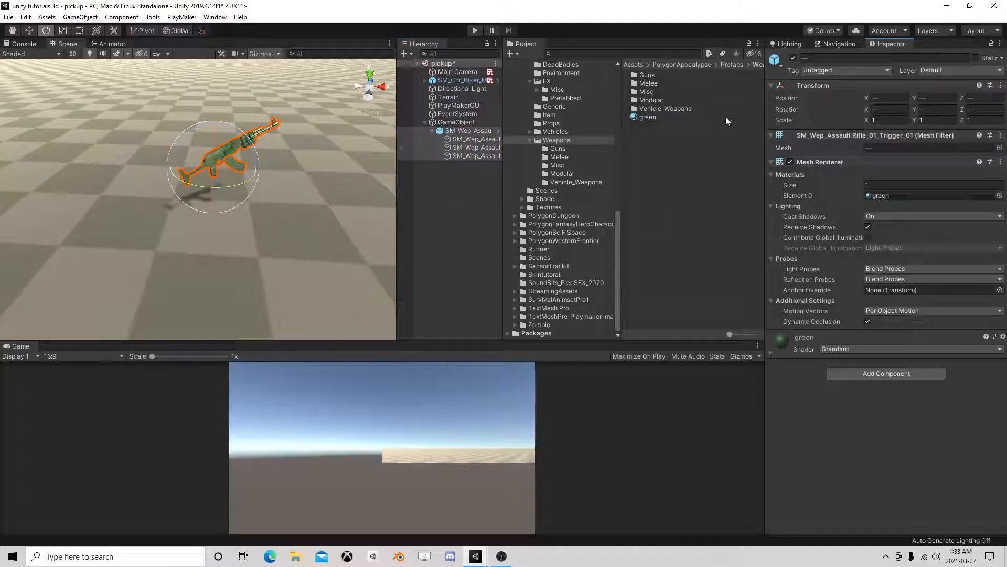
# Brighten the green material's albedo to 09FF23 and raise its alpha to about 0.51.
pyautogui.click(675, 122)
pyautogui.click(677, 117)
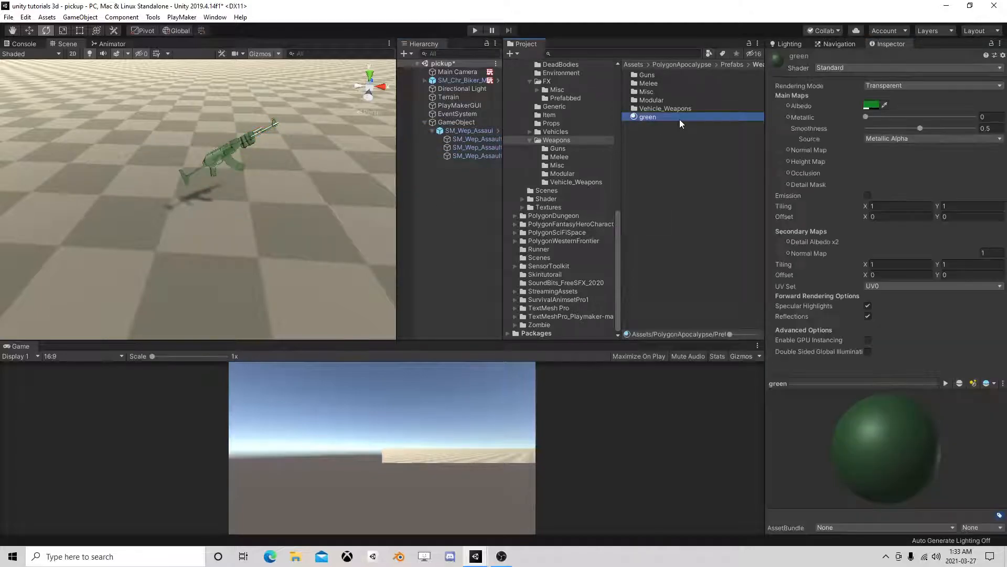
pyautogui.click(869, 107)
pyautogui.moveTo(711, 198); pyautogui.dragTo(733, 176)
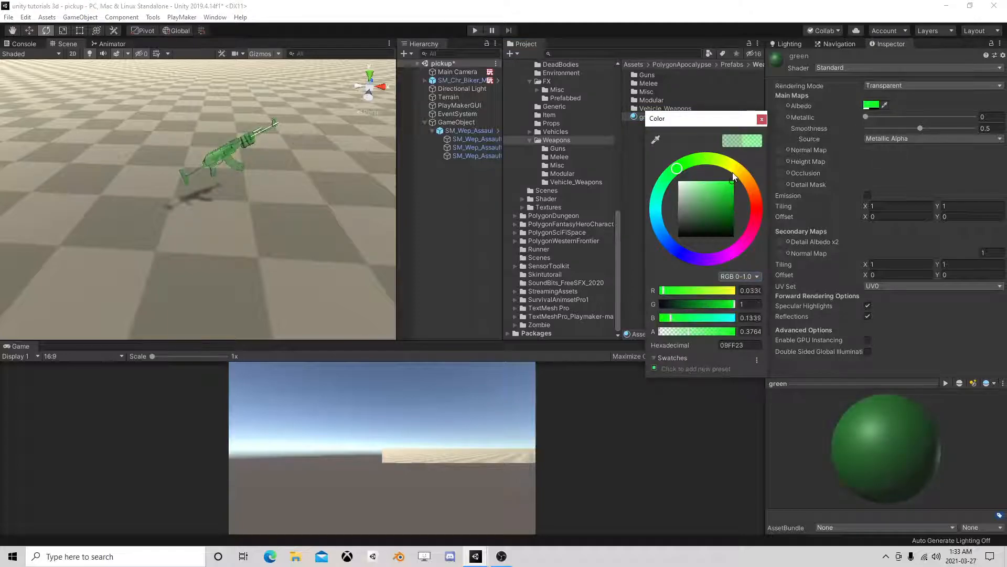
pyautogui.moveTo(698, 332)
pyautogui.mouseDown()
pyautogui.moveTo(758, 334)
pyautogui.moveTo(623, 336)
pyautogui.moveTo(775, 332)
pyautogui.moveTo(698, 332)
pyautogui.mouseUp()
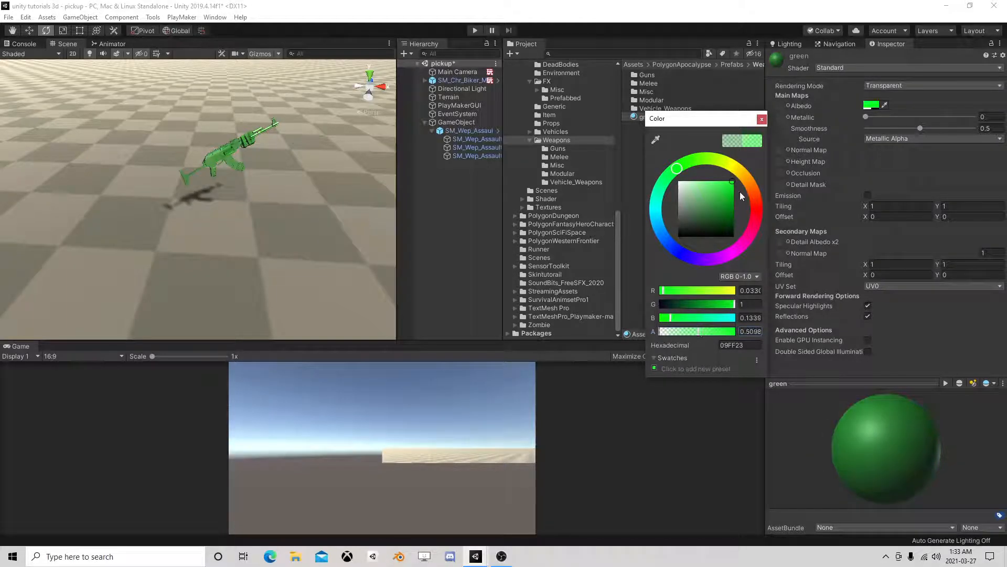
pyautogui.click(761, 120)
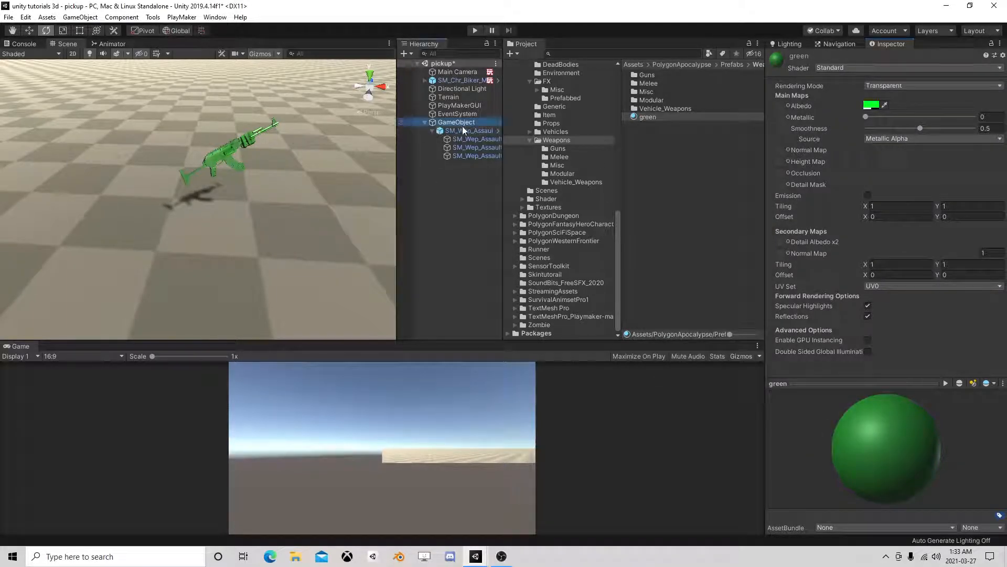
# Add a Sphere Collider to the rifle's parent GameObject and make it a trigger.
pyautogui.click(447, 123)
pyautogui.click(430, 131)
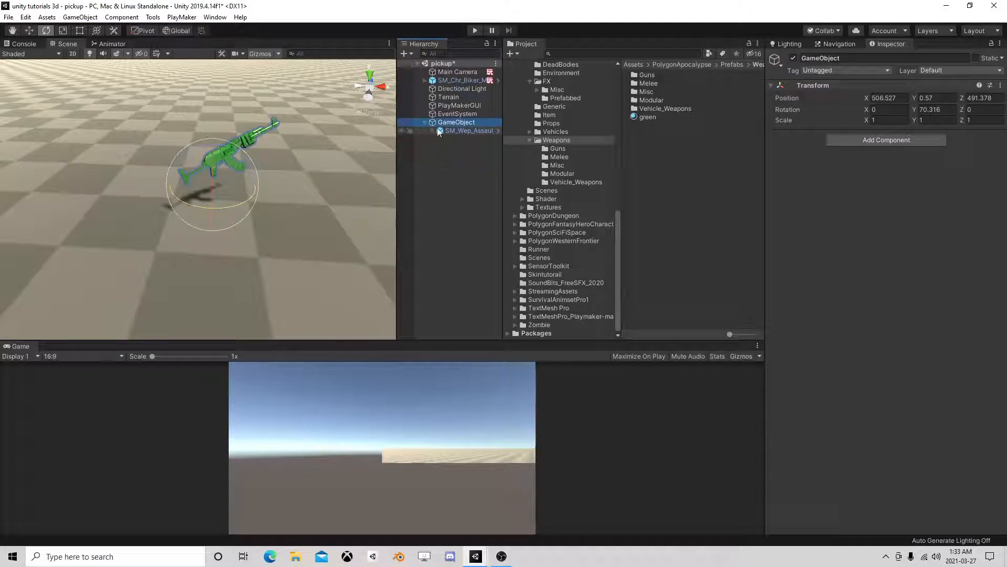
pyautogui.click(867, 141)
pyautogui.write('sp')
pyautogui.click(857, 237)
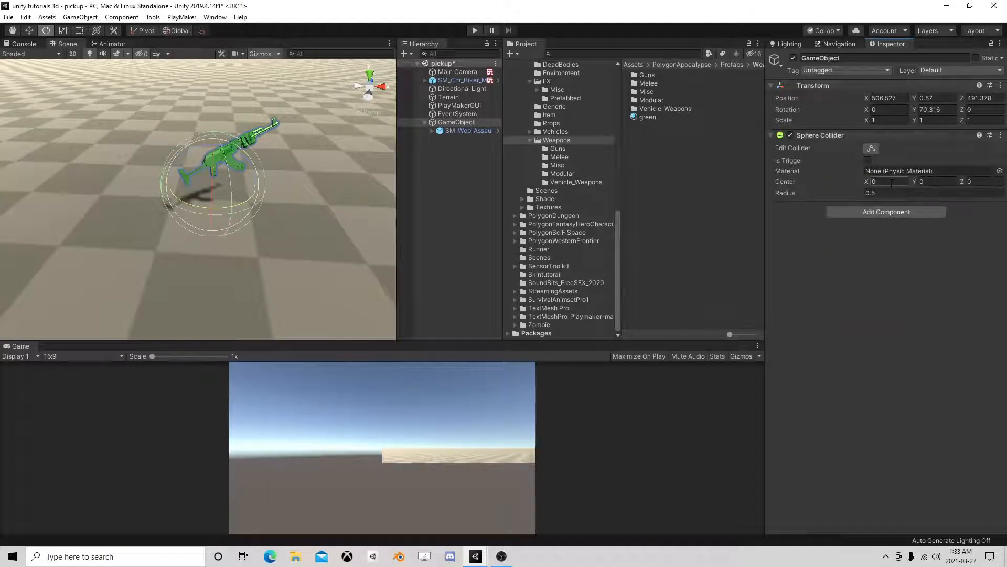
pyautogui.click(867, 160)
# Set the Sphere Collider's radius to 1.
pyautogui.click(874, 193)
pyautogui.write('1.25')
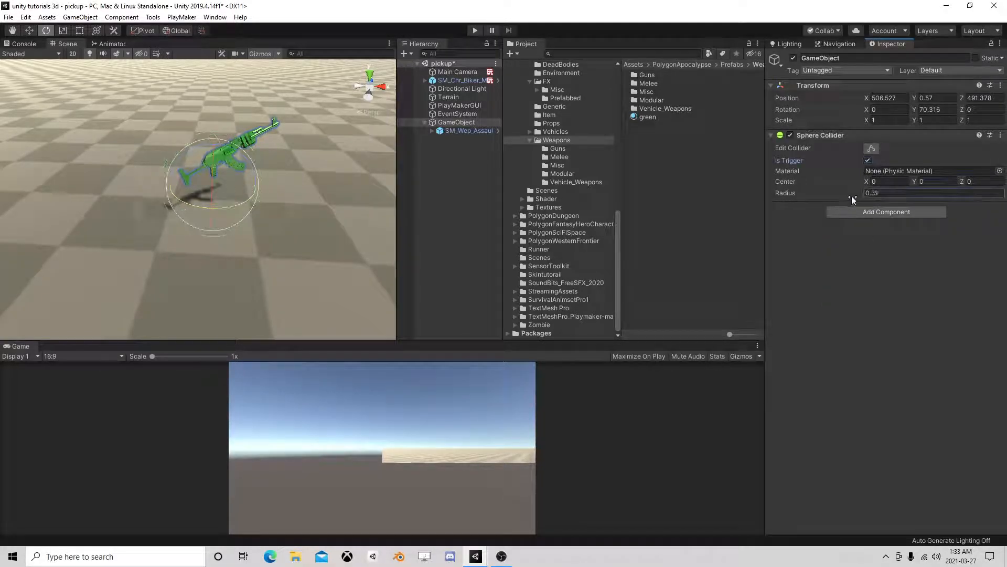
pyautogui.press('BackSpace')
pyautogui.press('BackSpace')
pyautogui.write('19')
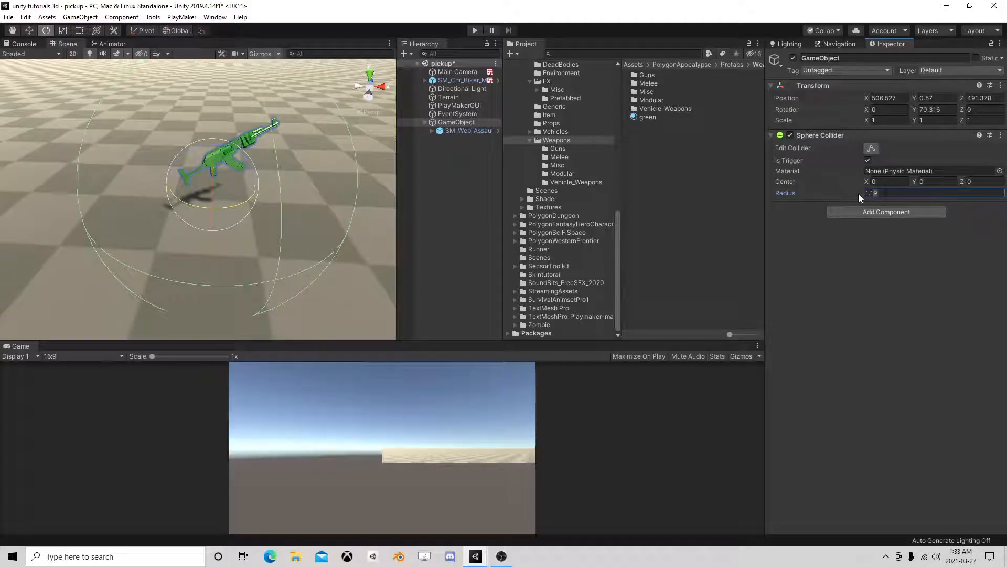
pyautogui.write('1')
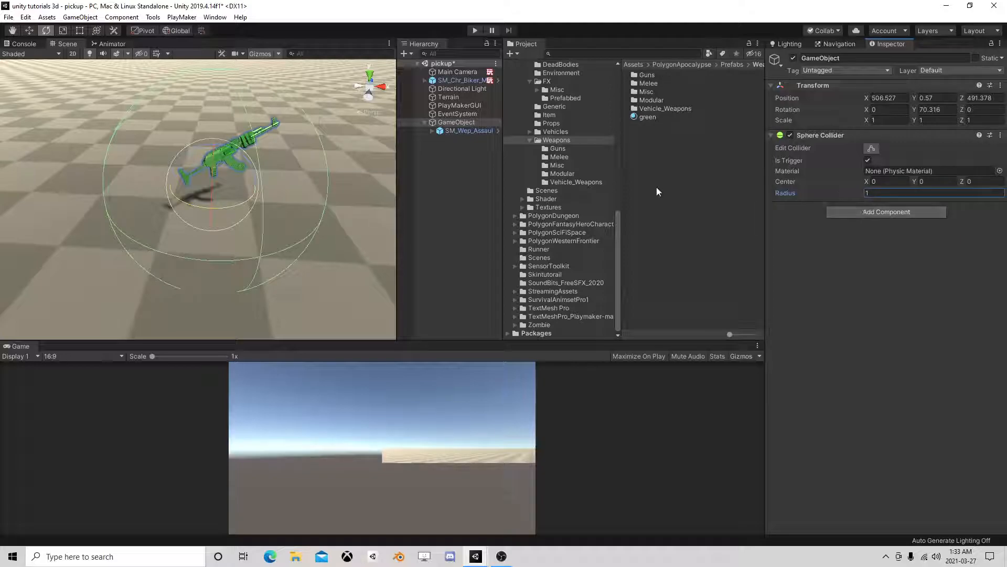
# Add a PlayMakerFSM component to the rifle's parent GameObject.
pyautogui.click(461, 130)
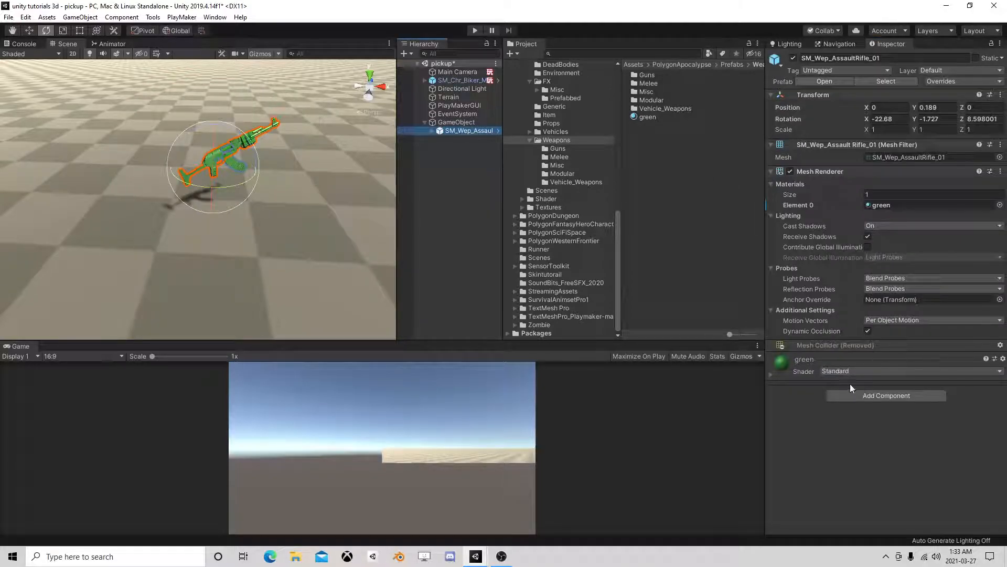
pyautogui.click(406, 122)
pyautogui.click(890, 214)
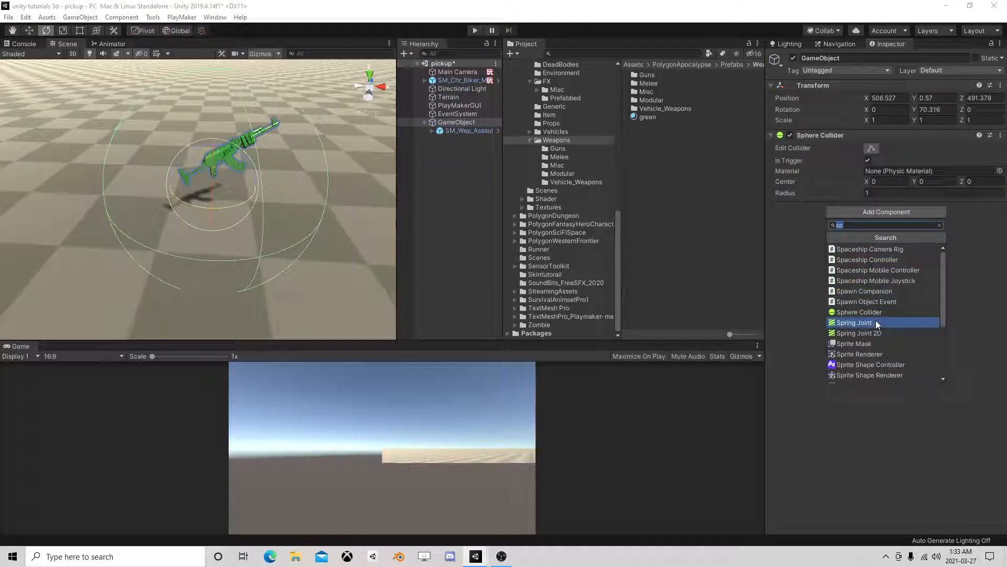
pyautogui.write('f')
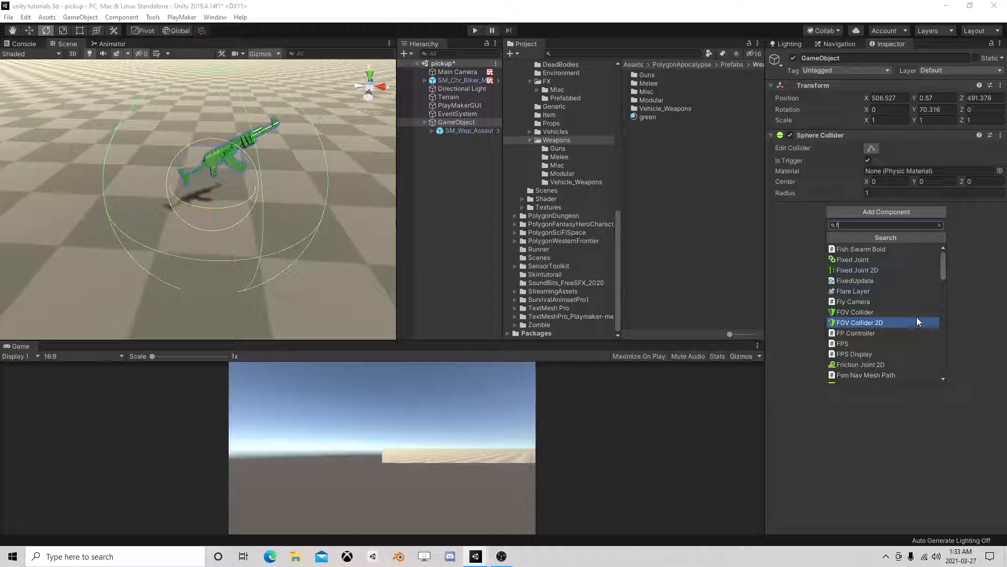
pyautogui.write('sm')
pyautogui.click(877, 261)
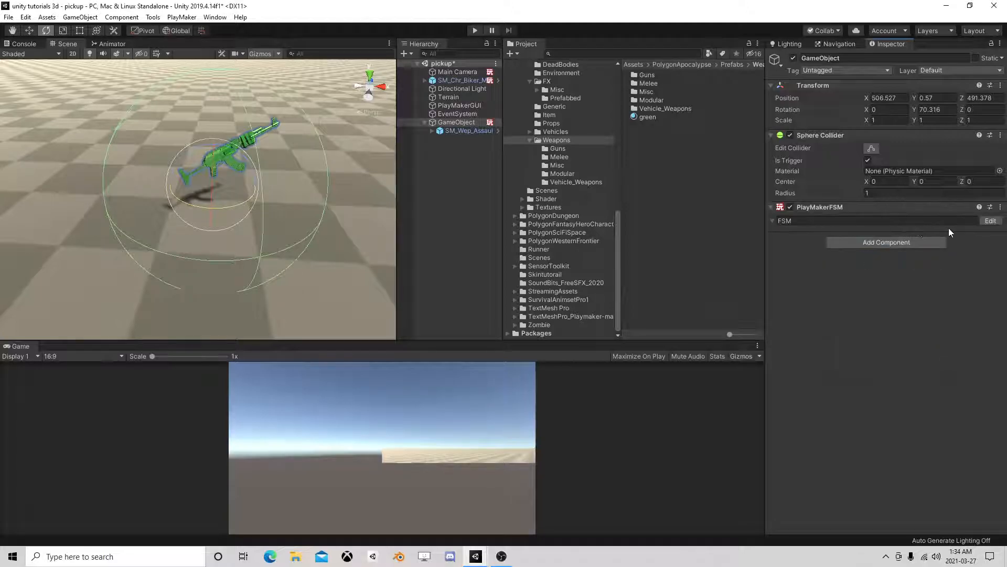
# Open the GameObject's FSM for editing and add a Rotate action to State 1.
pyautogui.click(990, 221)
pyautogui.click(806, 348)
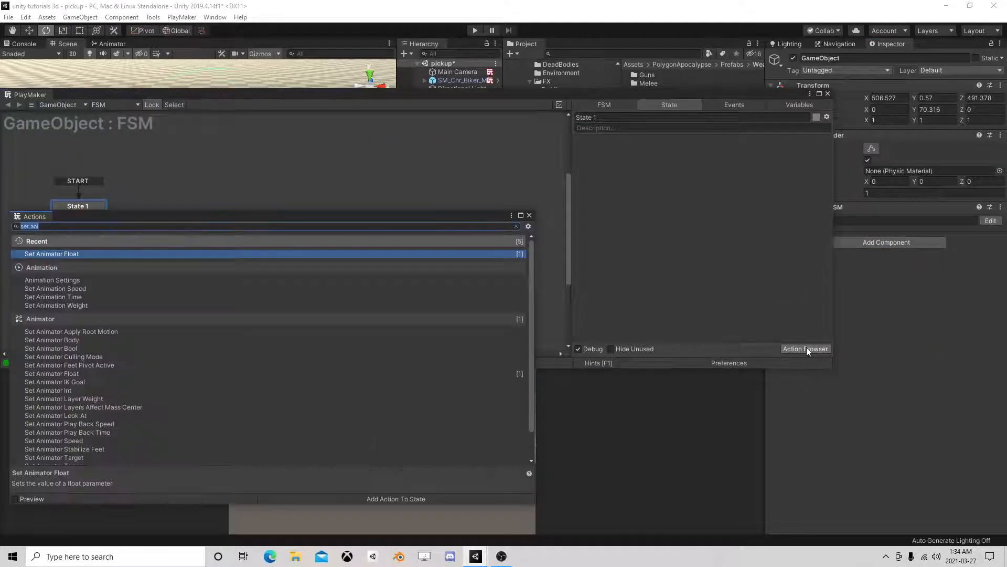
pyautogui.write('rot')
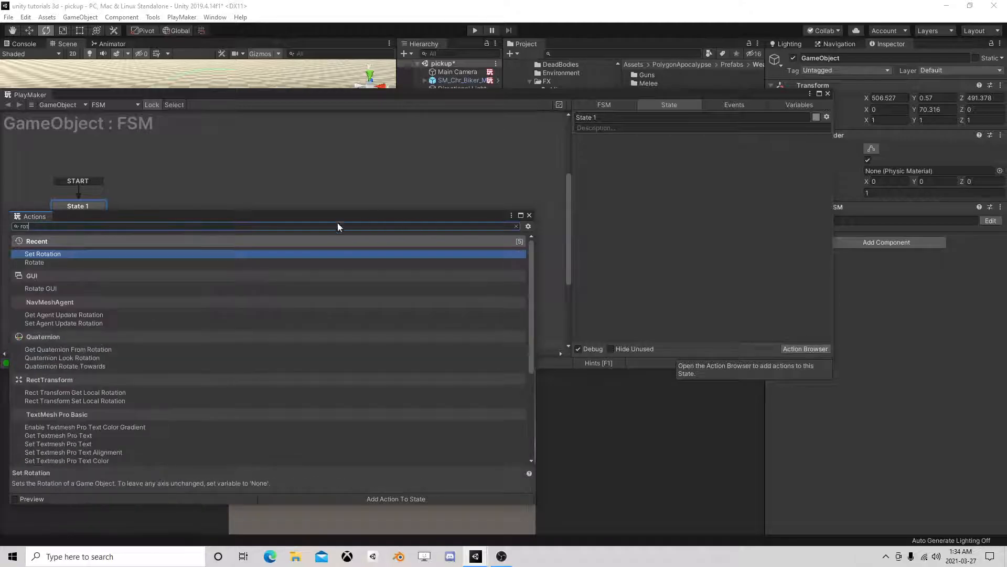
pyautogui.doubleClick(50, 262)
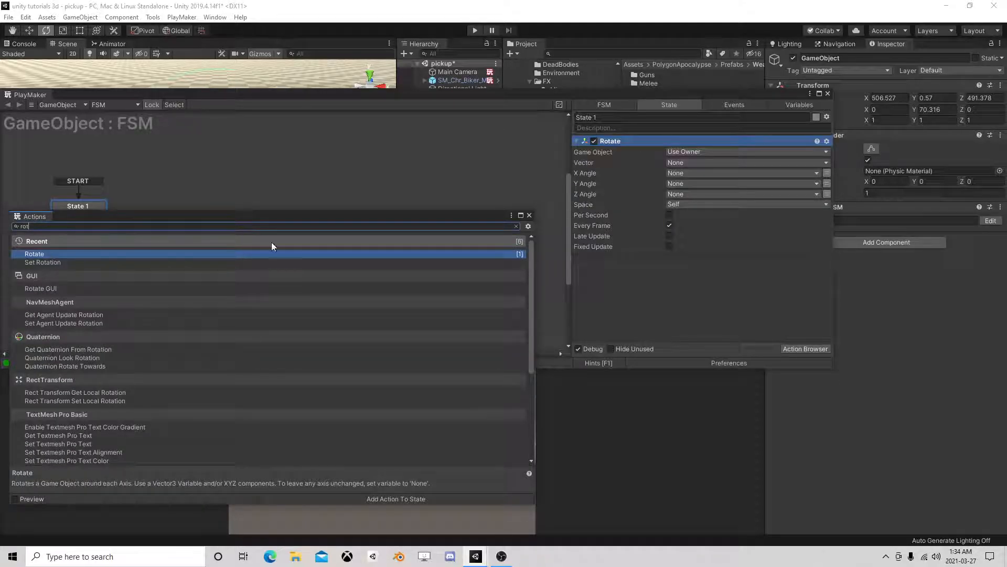
# Set the Rotate action to a Y Angle of 30 in World space and enable Per Second.
pyautogui.click(529, 216)
pyautogui.click(827, 183)
pyautogui.click(771, 204)
pyautogui.click(687, 213)
pyautogui.click(689, 184)
pyautogui.write('1')
pyautogui.moveTo(681, 186); pyautogui.dragTo(629, 186)
pyautogui.write('30')
pyautogui.click(670, 215)
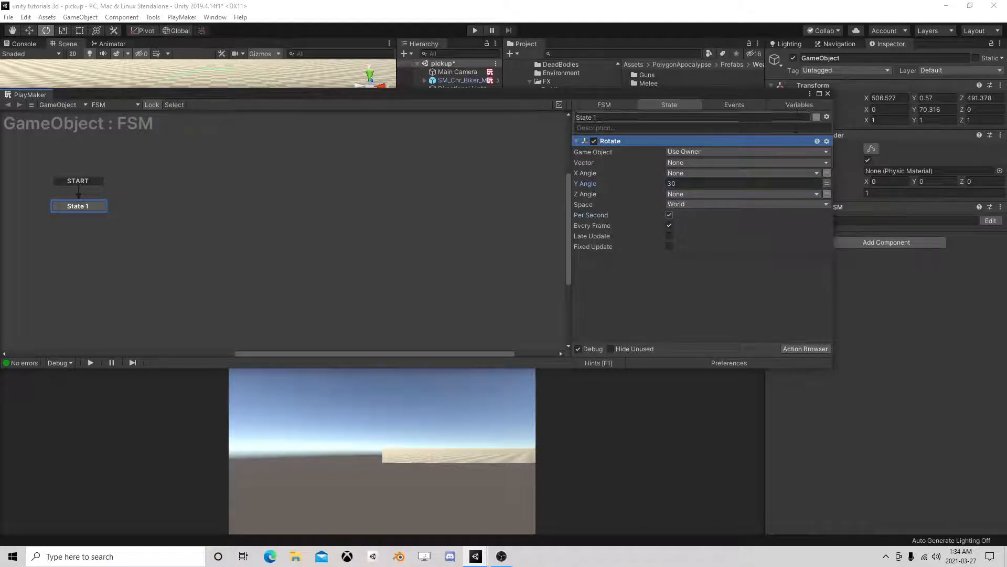
# Close the FSM editor and run the scene briefly to check the rifle's rotation.
pyautogui.click(827, 93)
pyautogui.click(475, 31)
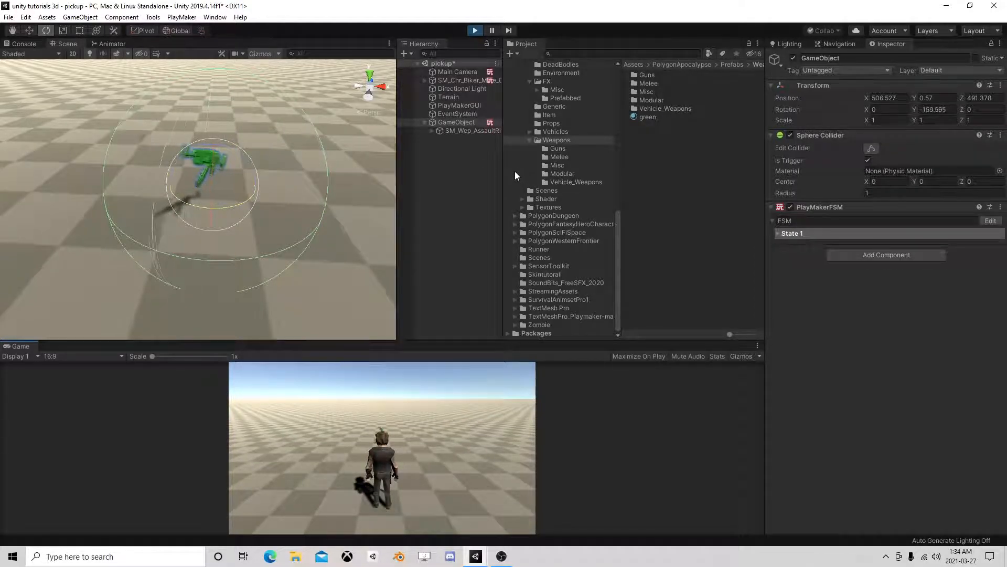
pyautogui.click(474, 31)
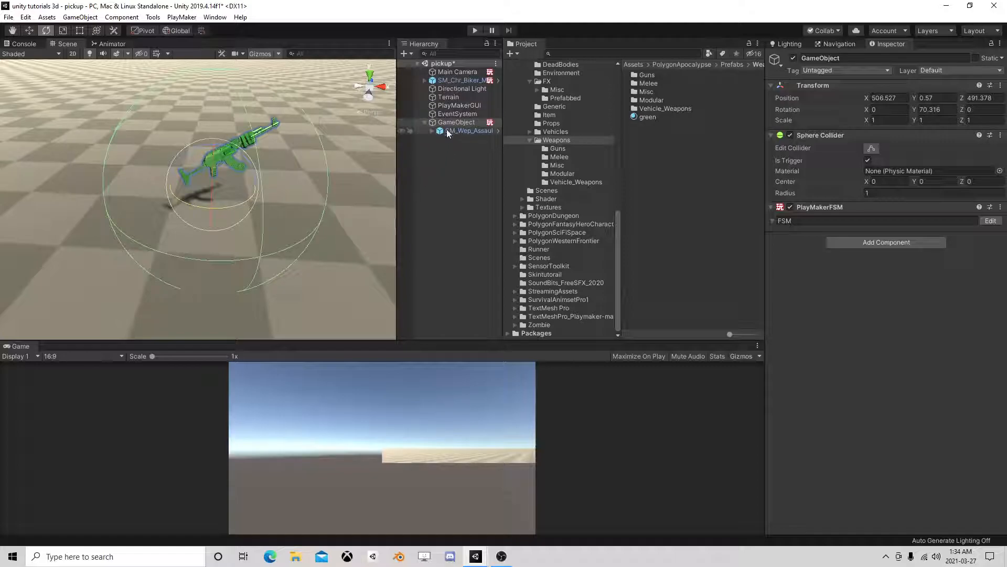
# Collapse the rifle's parent GameObject in the hierarchy and create a UI Text object on a new Canvas.
pyautogui.click(424, 122)
pyautogui.rightClick(435, 156)
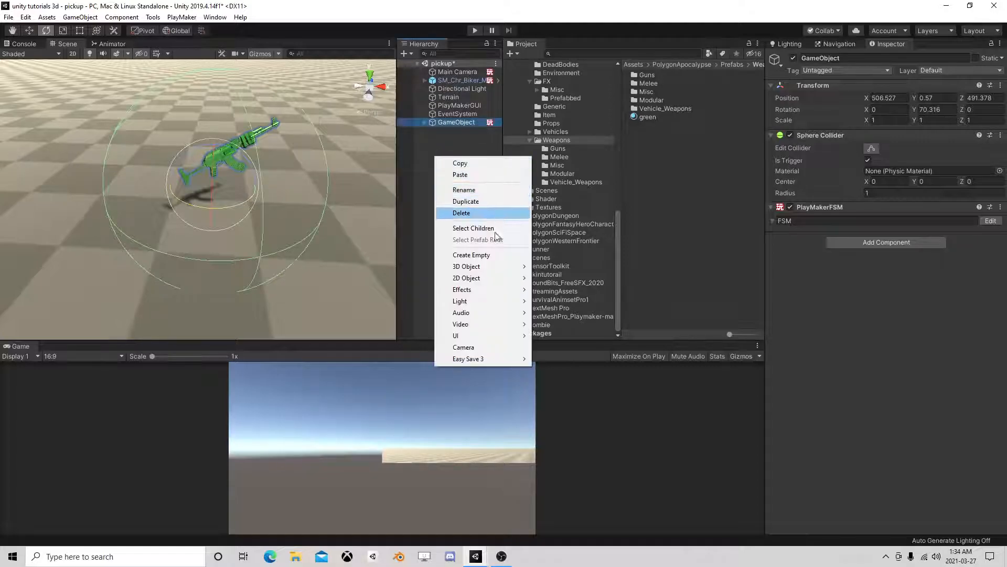
pyautogui.moveTo(473, 336)
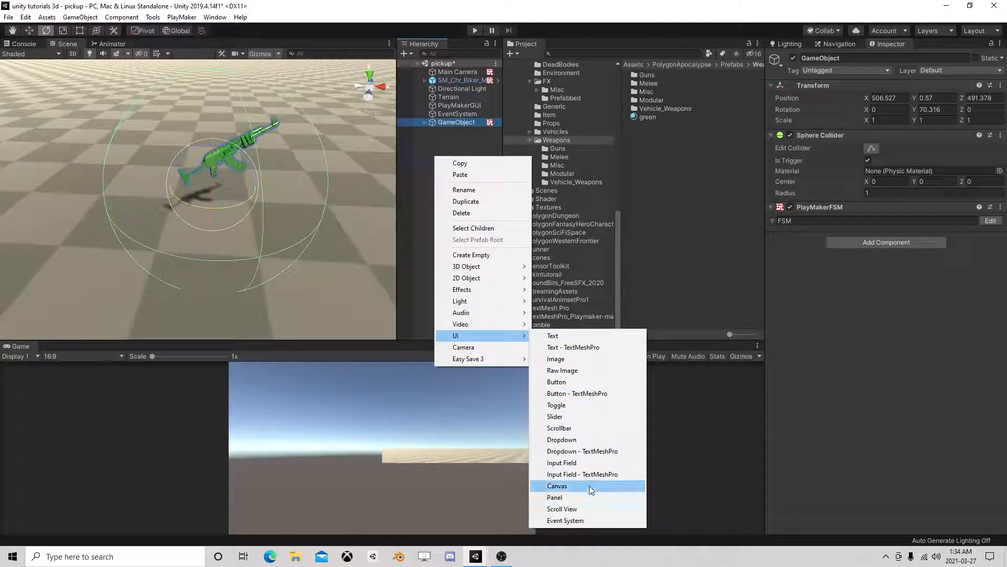
pyautogui.click(587, 338)
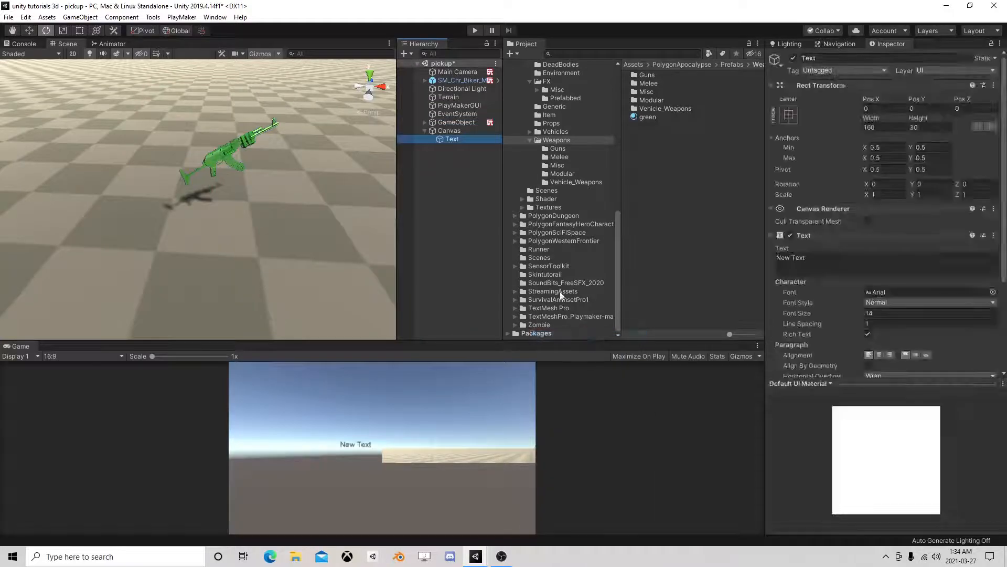
# Move the Text object to the lower middle of the canvas, about X 13, Y -144, and anchor it bottom center.
pyautogui.doubleClick(452, 139)
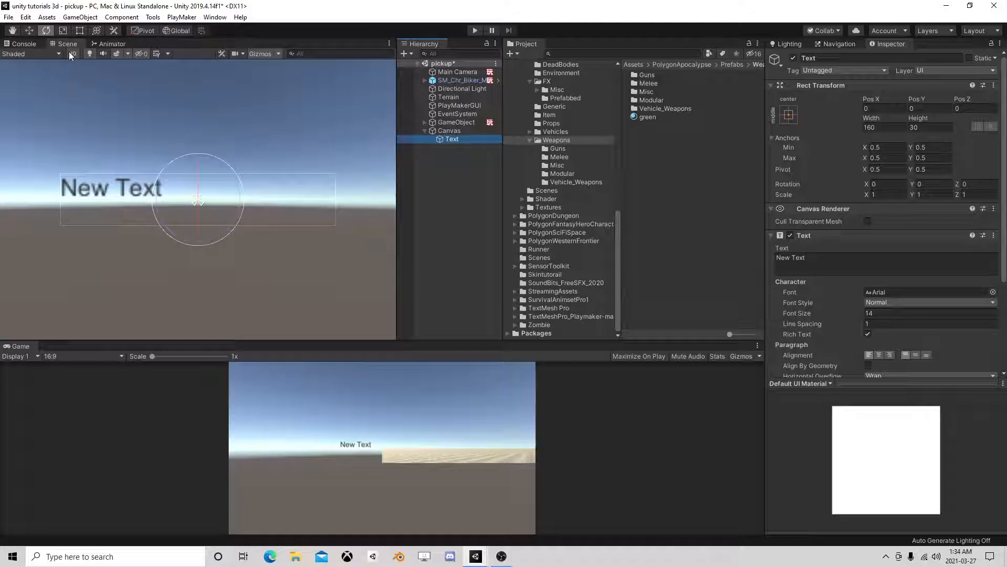
pyautogui.scroll(-3, 116, 109)
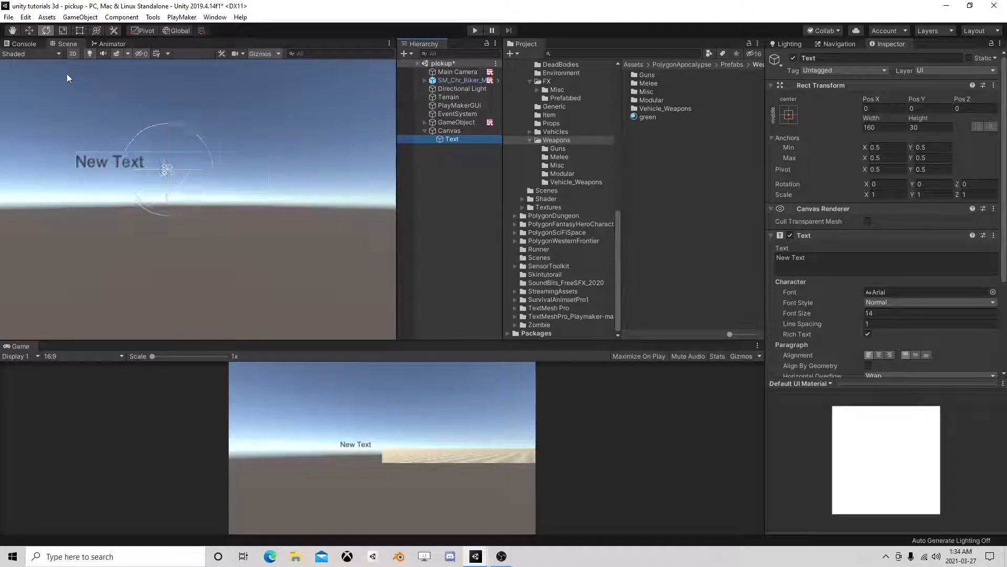
pyautogui.click(29, 30)
pyautogui.scroll(-3, 199, 160)
pyautogui.moveTo(175, 152); pyautogui.dragTo(183, 223)
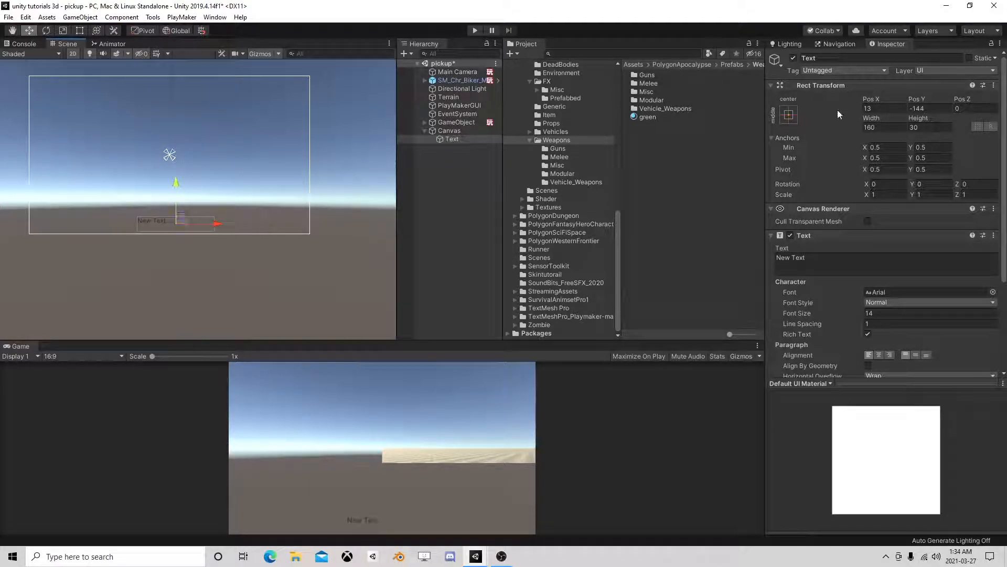
pyautogui.click(794, 113)
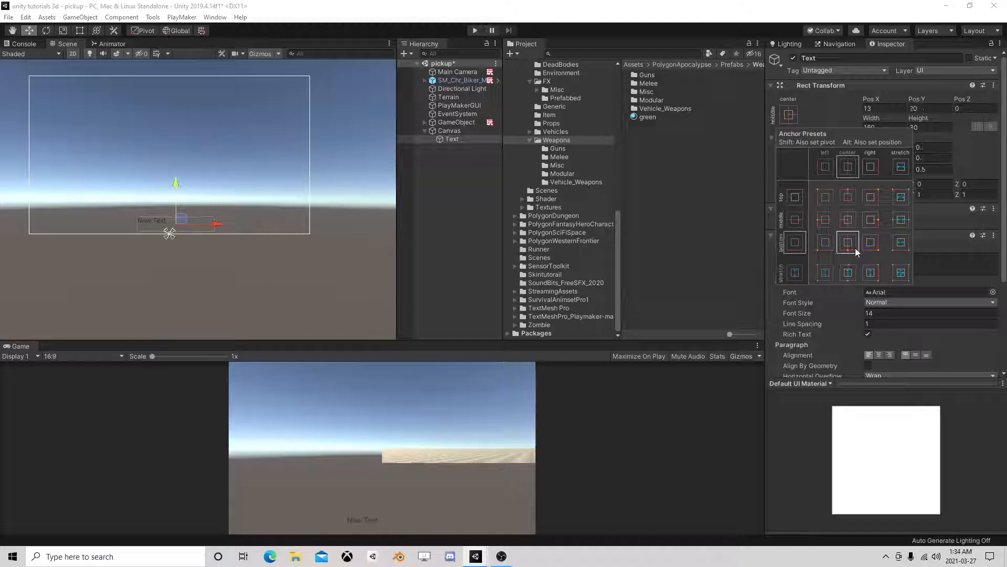
pyautogui.click(852, 247)
# Center the text horizontally and vertically and change its content to "testweapon".
pyautogui.click(879, 355)
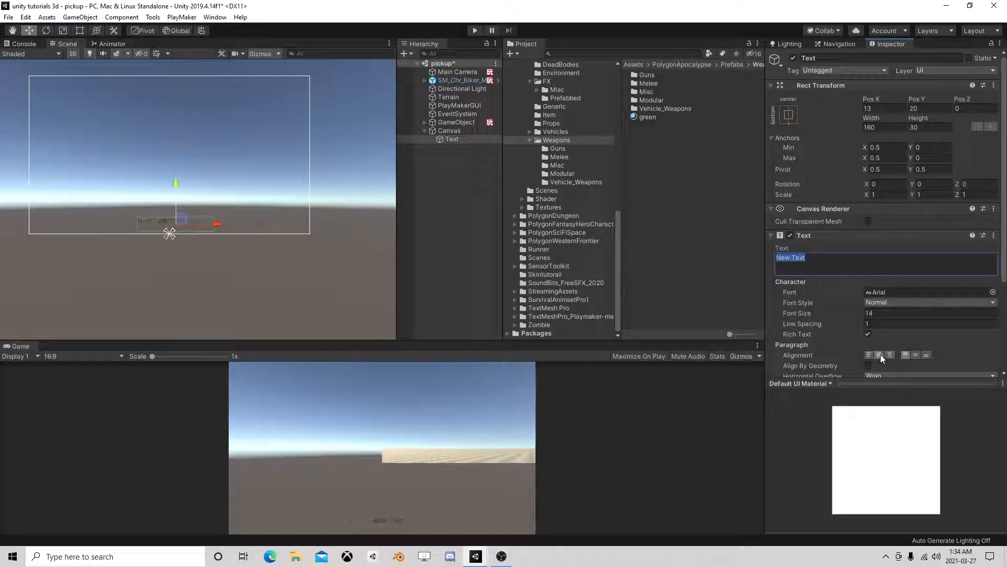
pyautogui.click(917, 354)
pyautogui.write('testweapon')
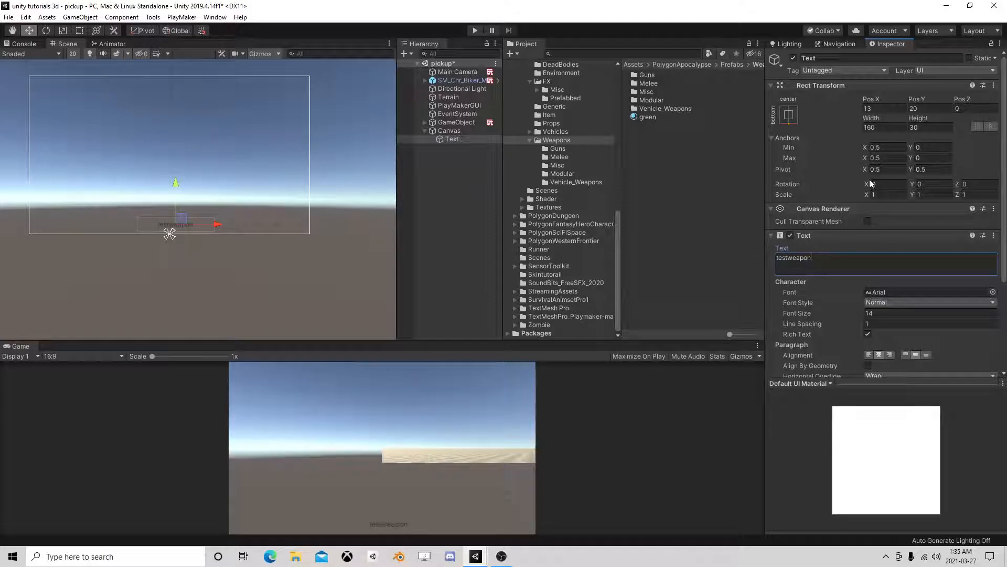
# Change the color of the "testweapon" text to bright green.
pyautogui.scroll(-5, 828, 186)
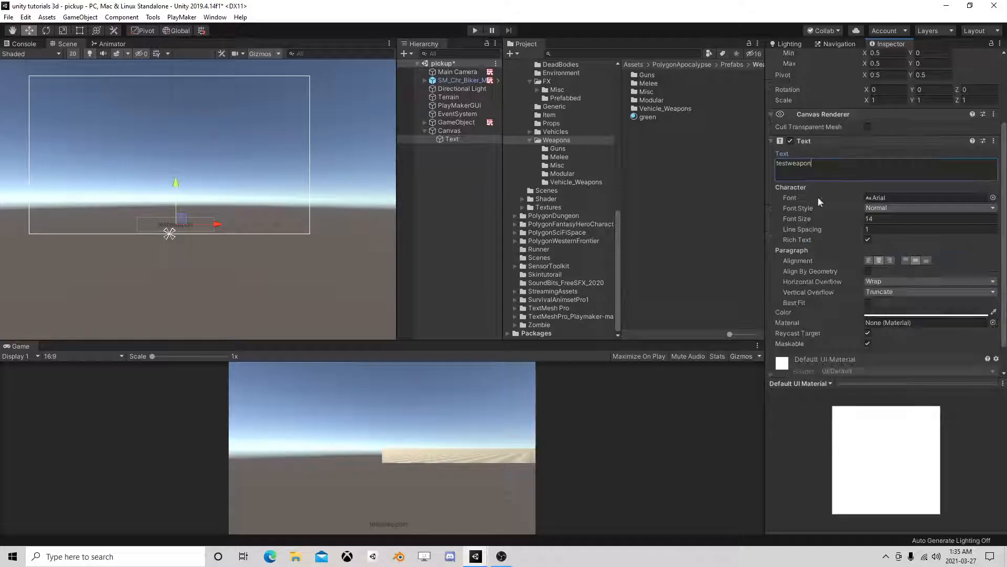
pyautogui.click(881, 283)
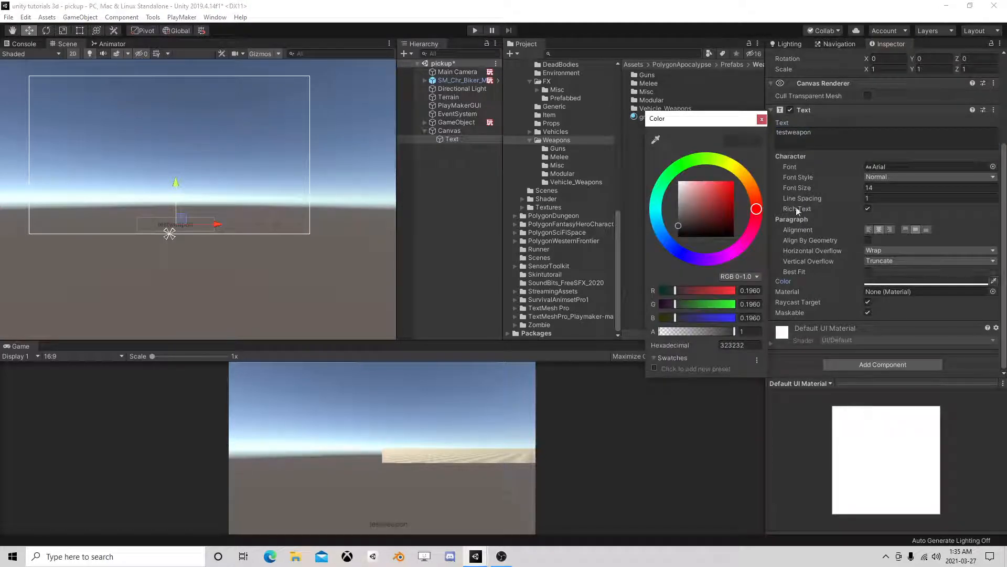
pyautogui.click(686, 169)
pyautogui.click(734, 181)
pyautogui.click(762, 119)
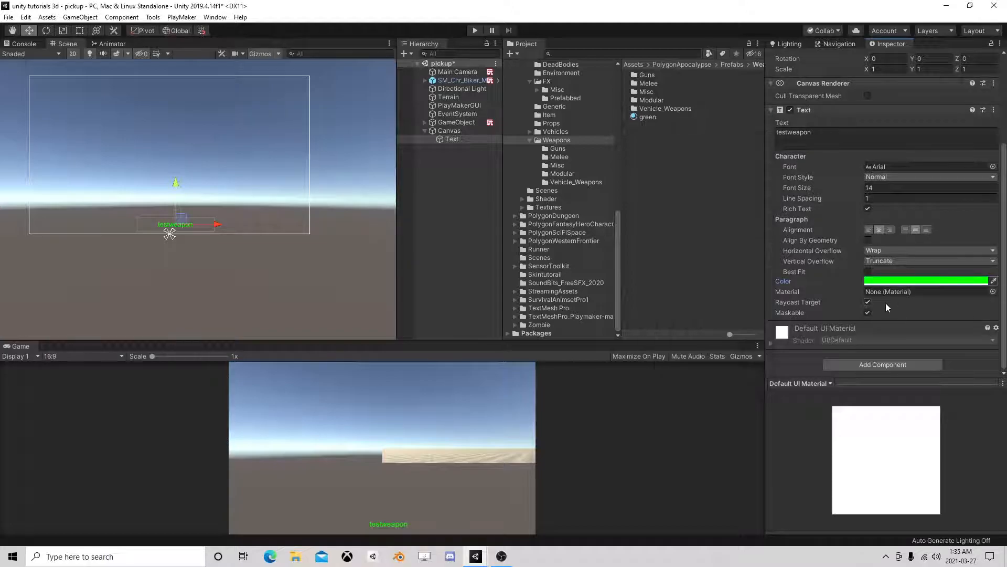
# Enable Best Fit on the text, turn off Raycast Target and Maskable, and deactivate the Text object.
pyautogui.click(868, 272)
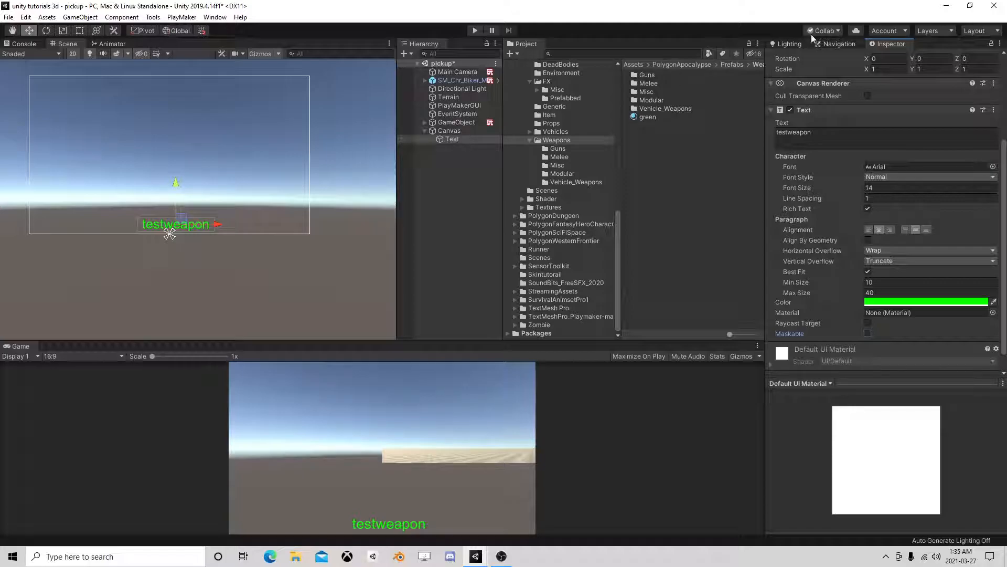
pyautogui.scroll(3, 805, 96)
pyautogui.click(793, 57)
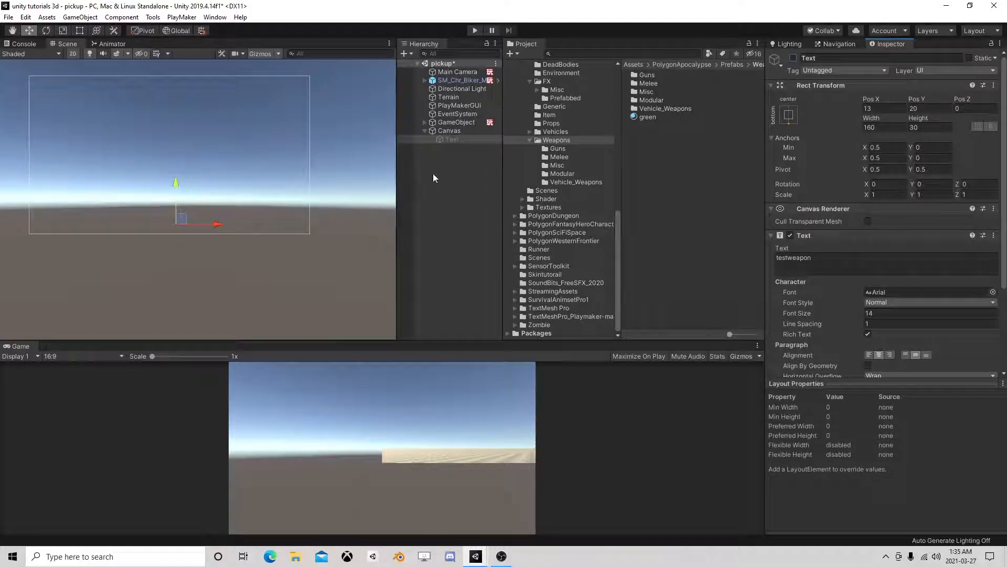
# Add a PlayMakerFSM component to the Canvas and open its FSM for editing.
pyautogui.click(444, 130)
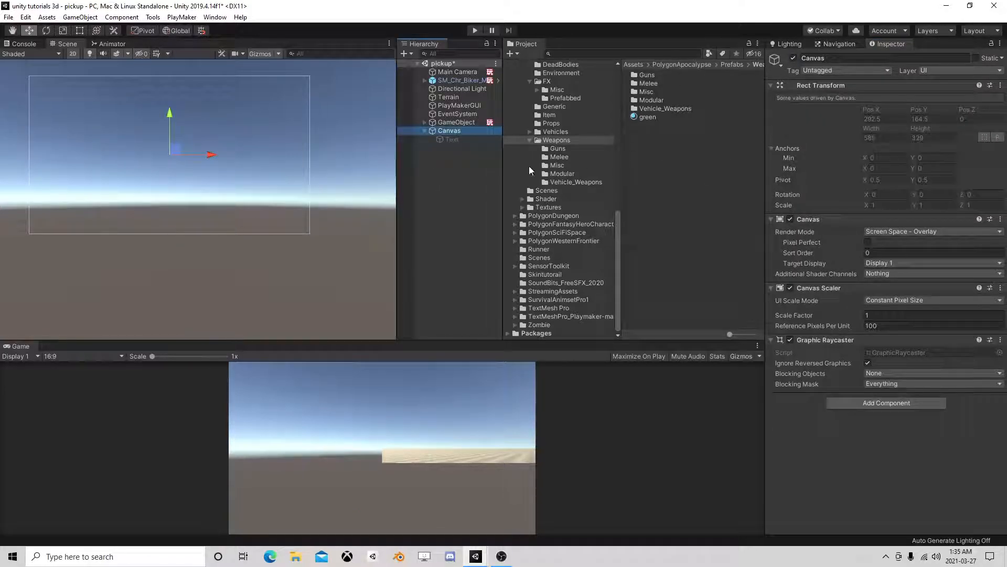
pyautogui.click(887, 403)
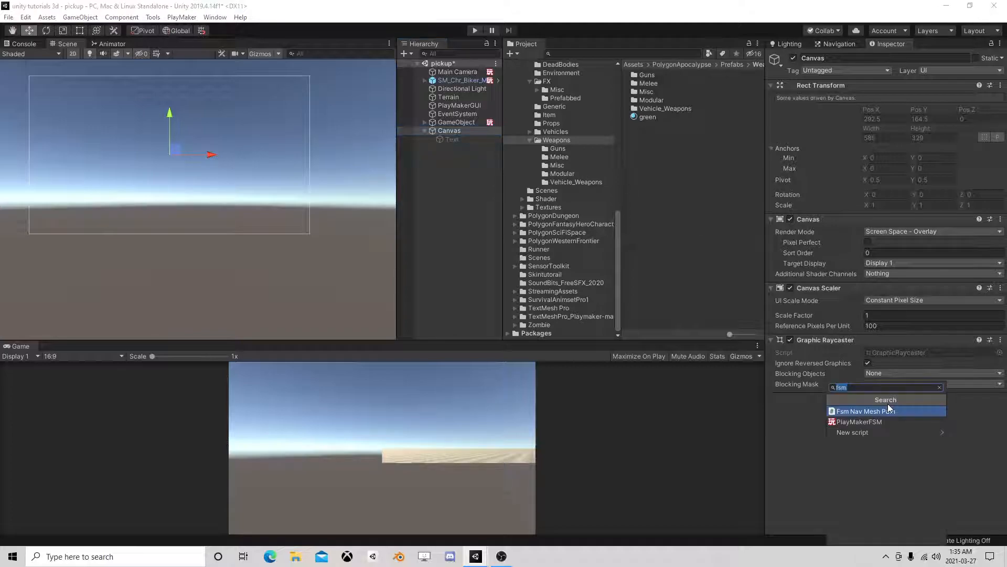
pyautogui.click(862, 422)
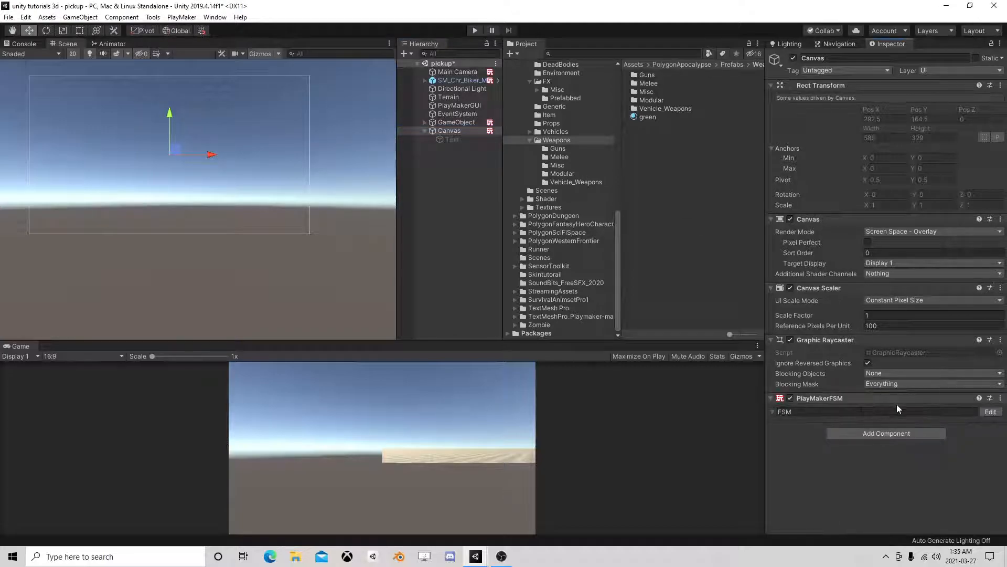
pyautogui.click(990, 412)
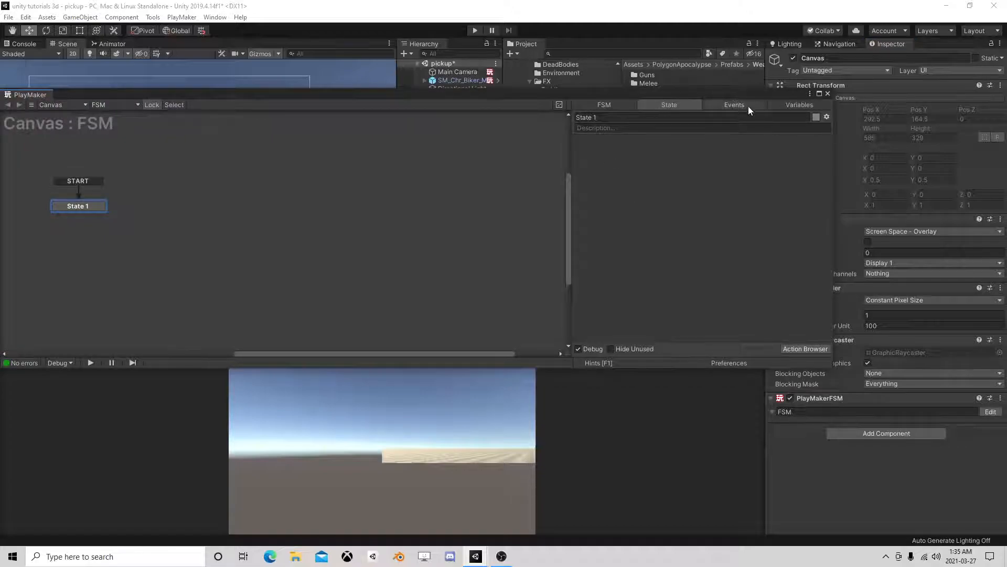
# Create a GameObject variable named CurrentlyIn in the Canvas FSM.
pyautogui.click(799, 104)
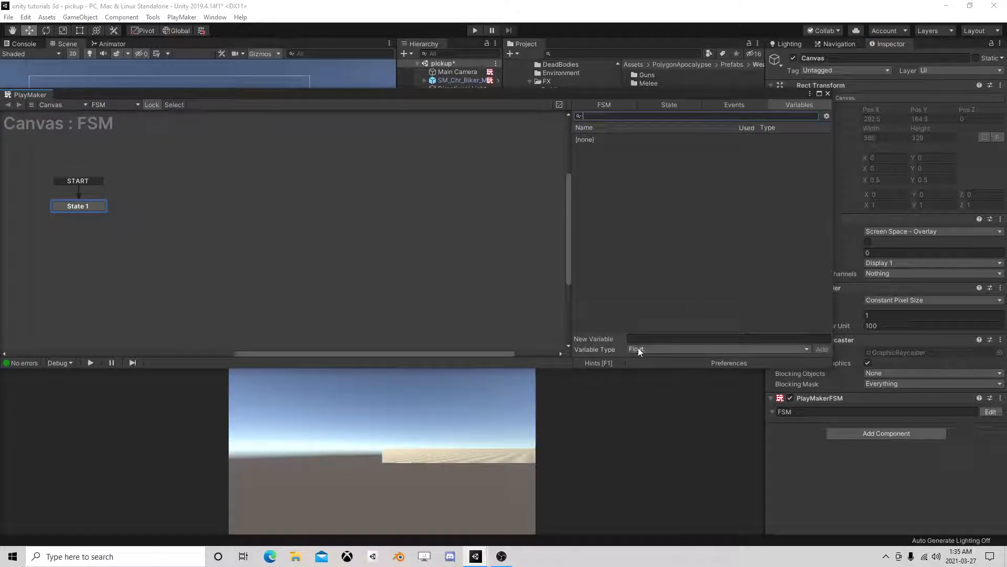
pyautogui.click(637, 348)
pyautogui.click(645, 185)
pyautogui.click(670, 339)
pyautogui.write('Currently')
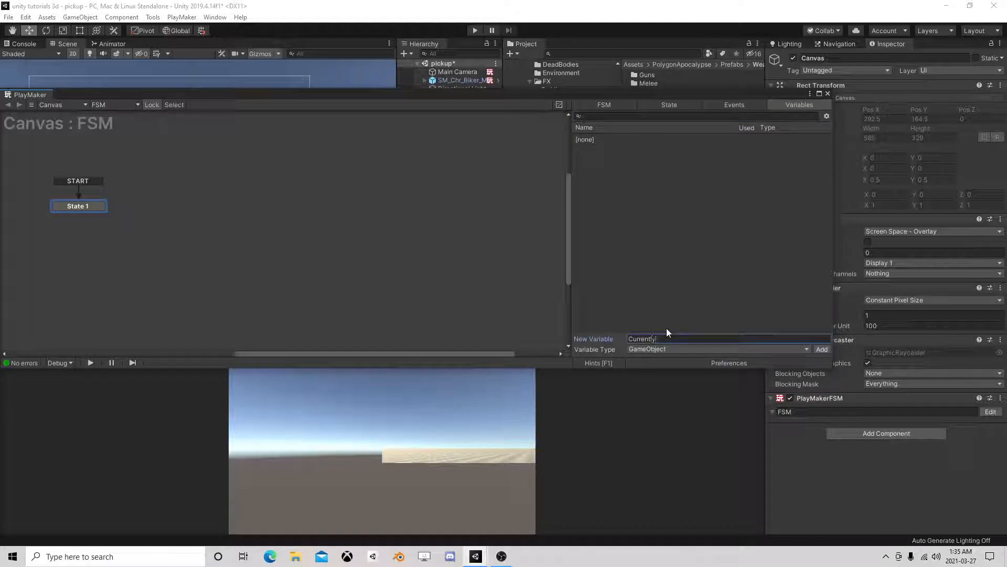
pyautogui.write('In')
pyautogui.press('Return')
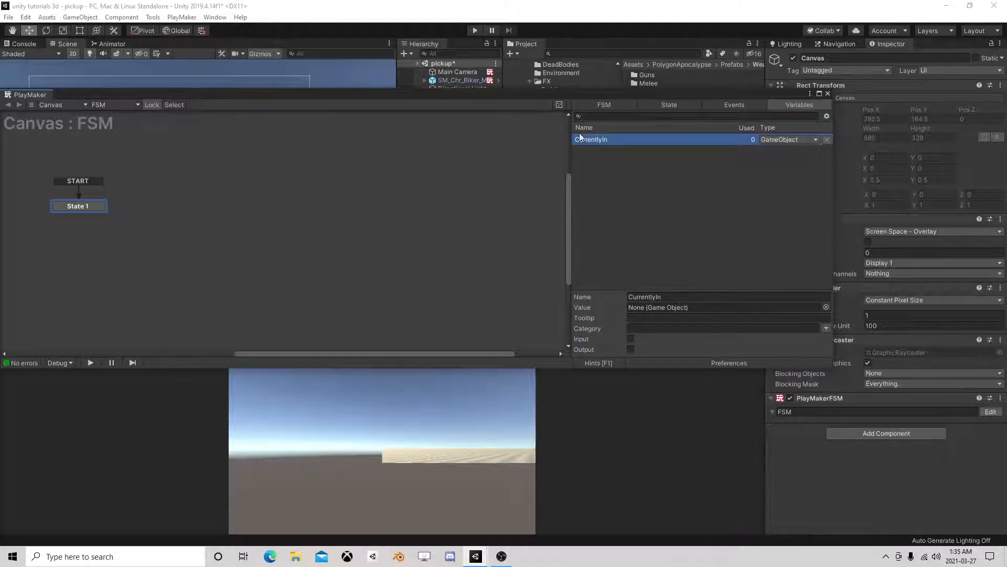
# Add a Game Object Is Null action to State 1 of the Canvas FSM.
pyautogui.click(669, 105)
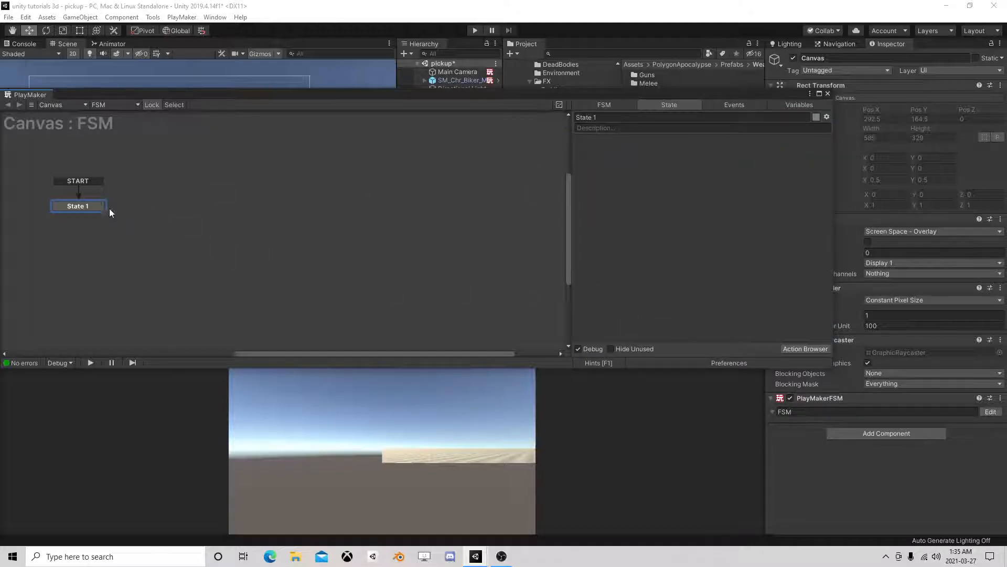
pyautogui.click(805, 349)
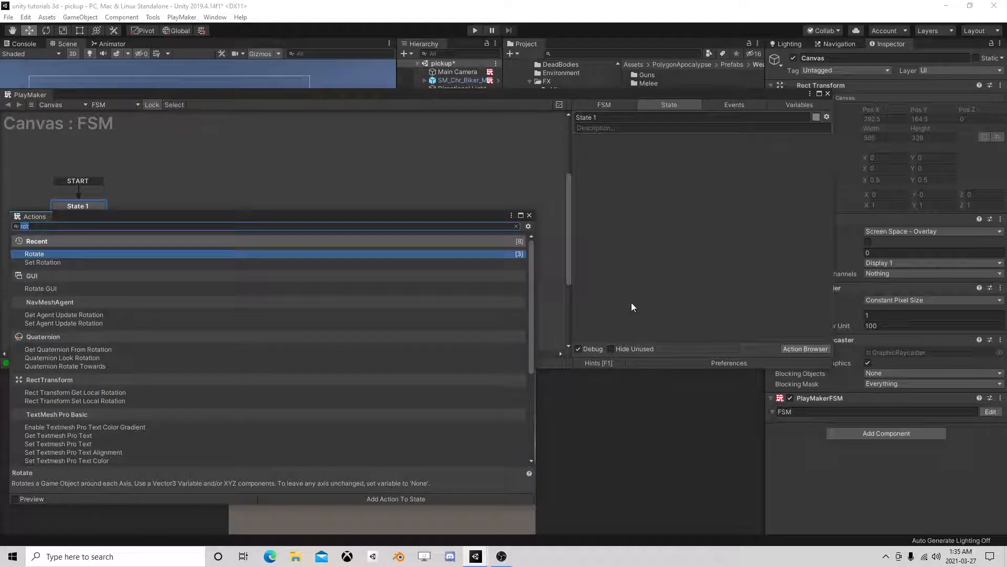
pyautogui.write('is null')
pyautogui.doubleClick(87, 254)
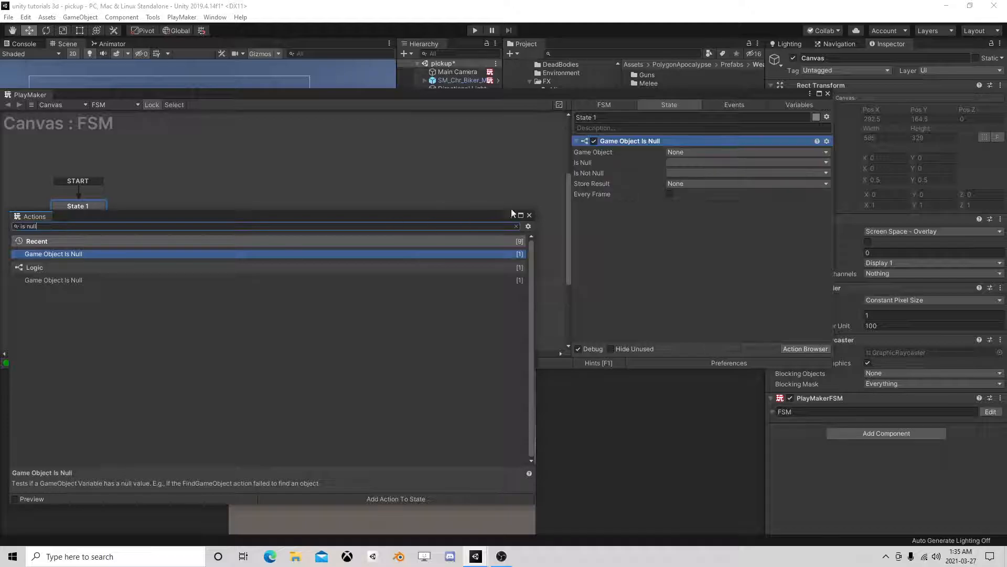
pyautogui.click(529, 215)
# Make the Game Object Is Null action check CurrentlyIn every frame and send a new event named null.
pyautogui.click(700, 153)
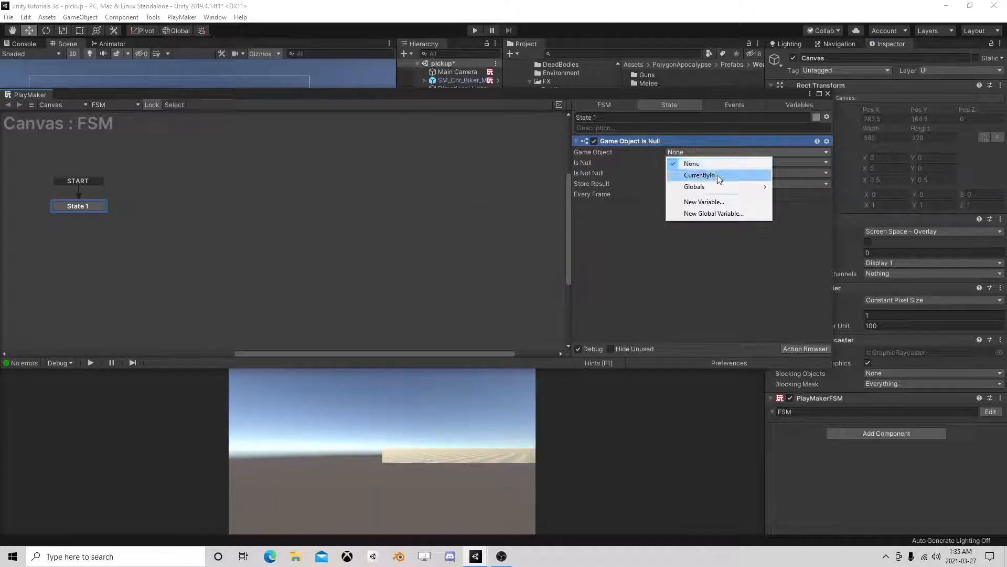
pyautogui.click(701, 174)
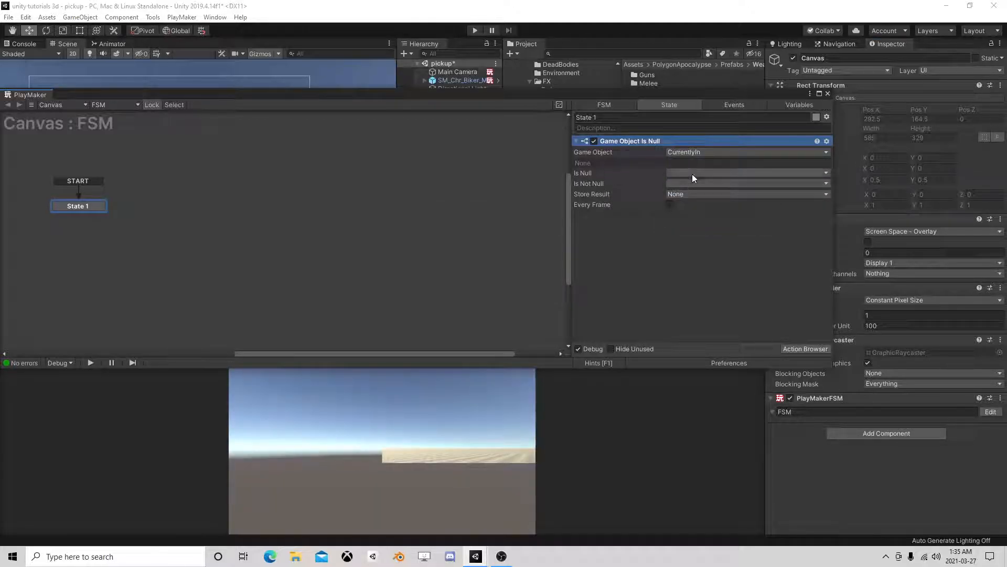
pyautogui.click(685, 174)
pyautogui.click(696, 239)
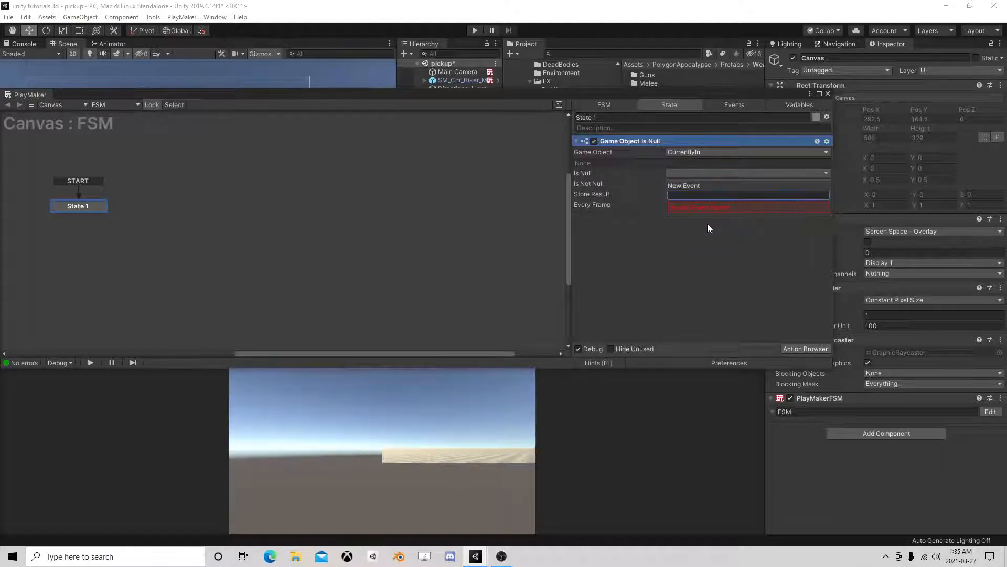
pyautogui.write('null')
pyautogui.press('Return')
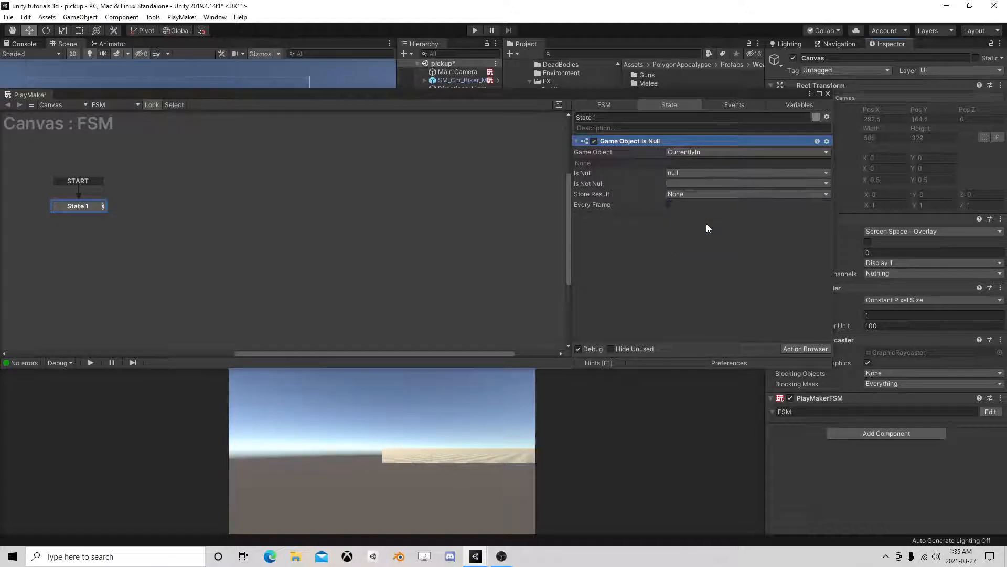
pyautogui.click(670, 204)
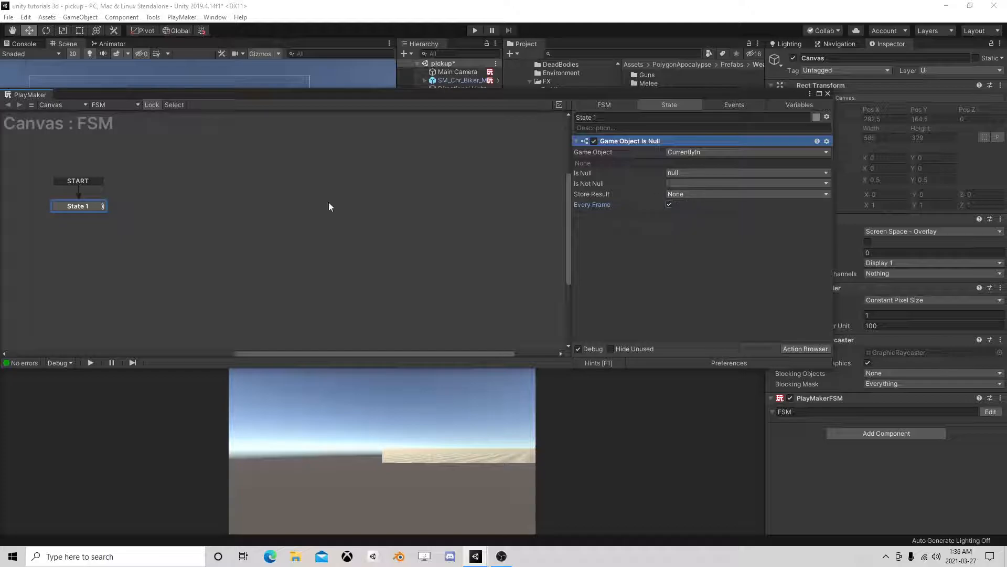
# Add a transition for the null event to State 1.
pyautogui.rightClick(83, 206)
pyautogui.moveTo(126, 210)
pyautogui.click(218, 214)
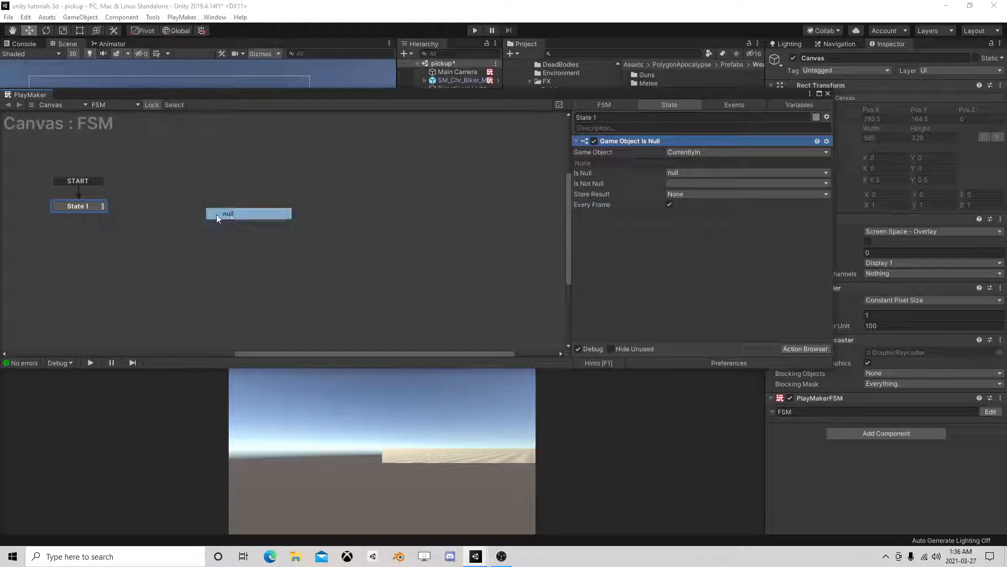
# Copy State 1, paste it beside the original as State 2, and connect State 1's null transition to State 2.
pyautogui.rightClick(83, 207)
pyautogui.click(135, 265)
pyautogui.rightClick(145, 208)
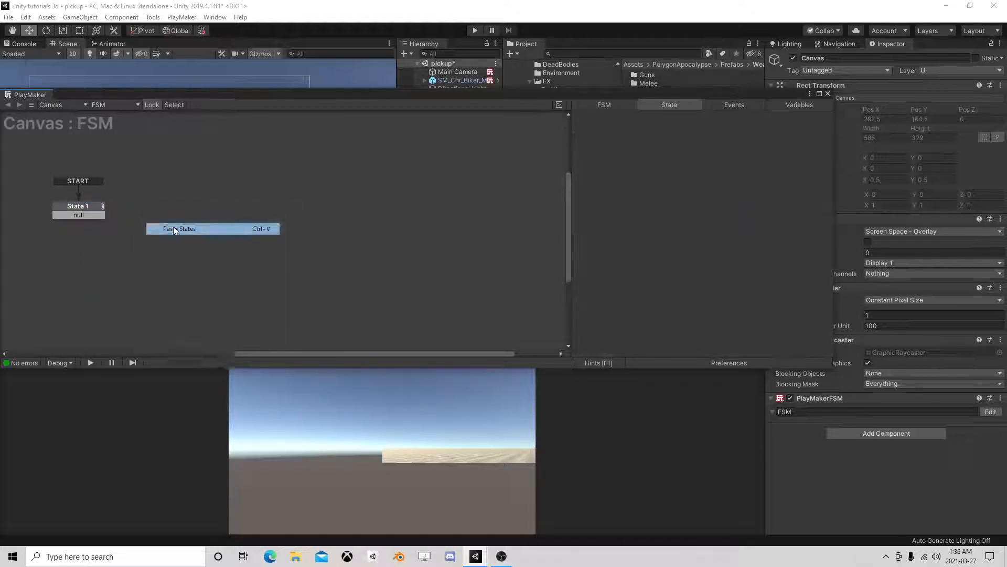
pyautogui.click(173, 225)
pyautogui.moveTo(94, 215); pyautogui.dragTo(175, 208)
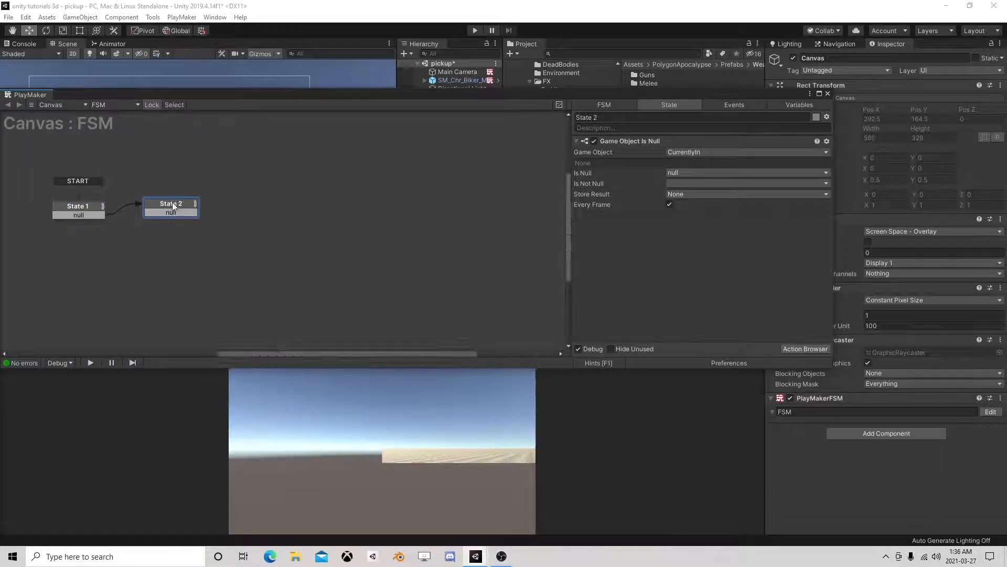
# Clear State 2's Is Null event and make its Is Not Null check send a new event named is not null.
pyautogui.click(728, 183)
pyautogui.click(682, 185)
pyautogui.click(672, 185)
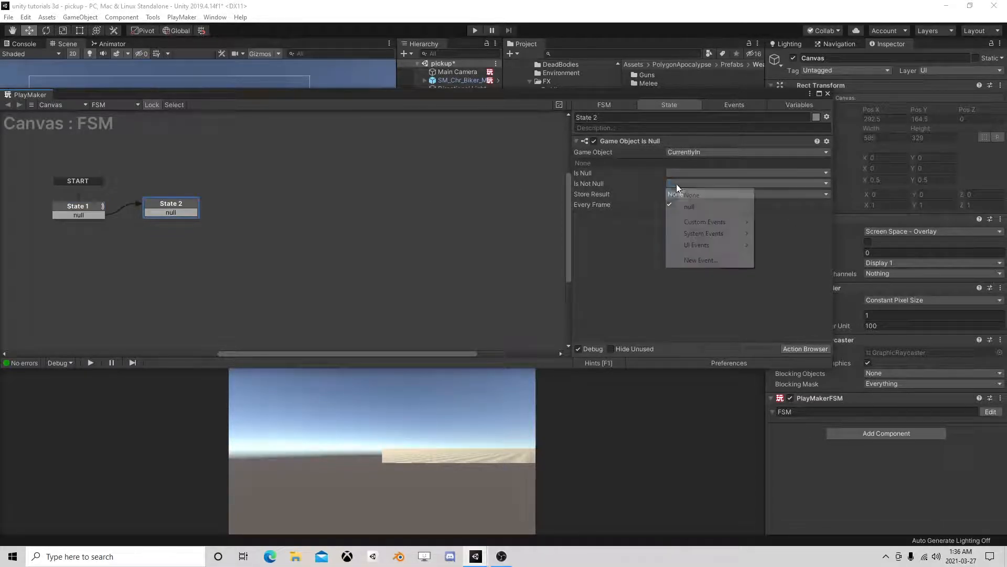
pyautogui.click(688, 259)
pyautogui.write('is not nu')
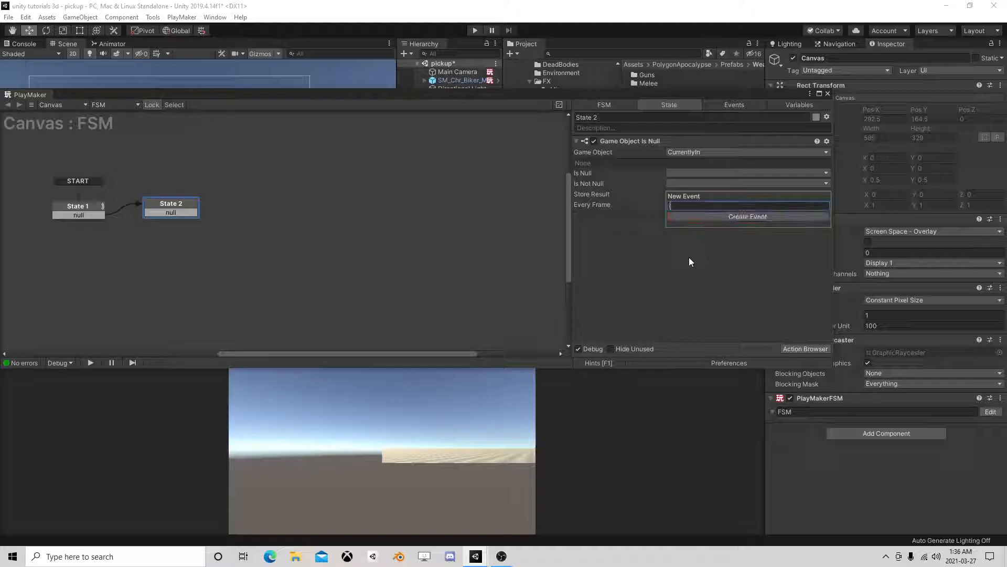
pyautogui.write('l')
pyautogui.press('Return')
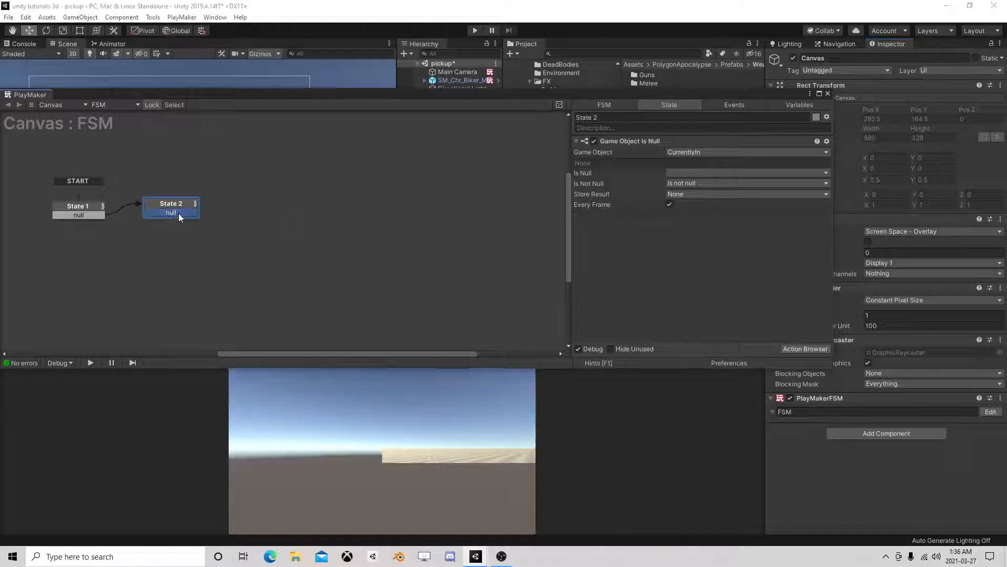
# Change State 2's transition event to is not null, connect it back to State 1, and close the FSM editor.
pyautogui.rightClick(179, 213)
pyautogui.moveTo(217, 234)
pyautogui.click(316, 246)
pyautogui.moveTo(178, 213)
pyautogui.mouseDown()
pyautogui.moveTo(79, 210)
pyautogui.moveTo(184, 209)
pyautogui.mouseUp()
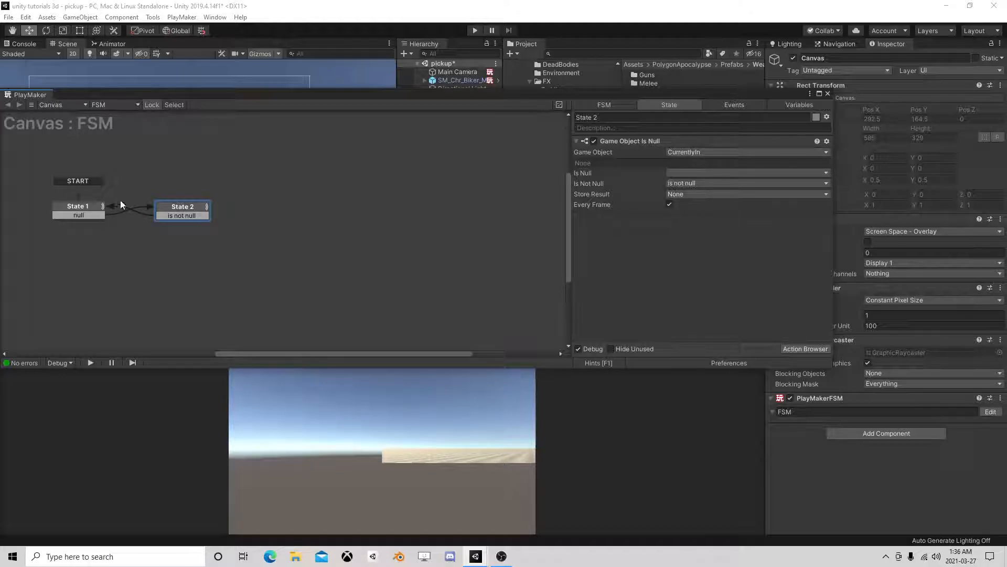
pyautogui.click(828, 94)
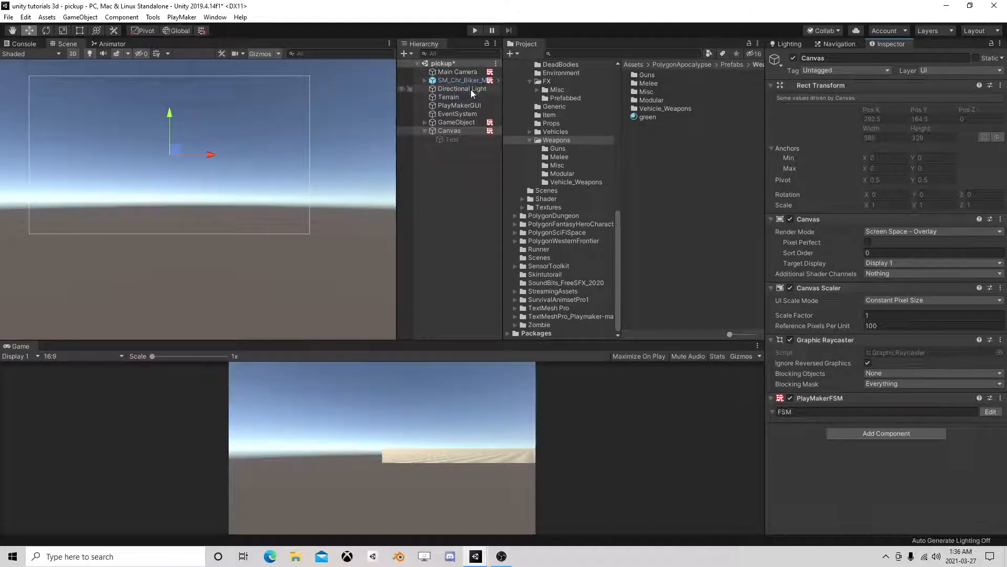
# Add a second PlayMakerFSM component to GameObject and name it Info.
pyautogui.click(457, 122)
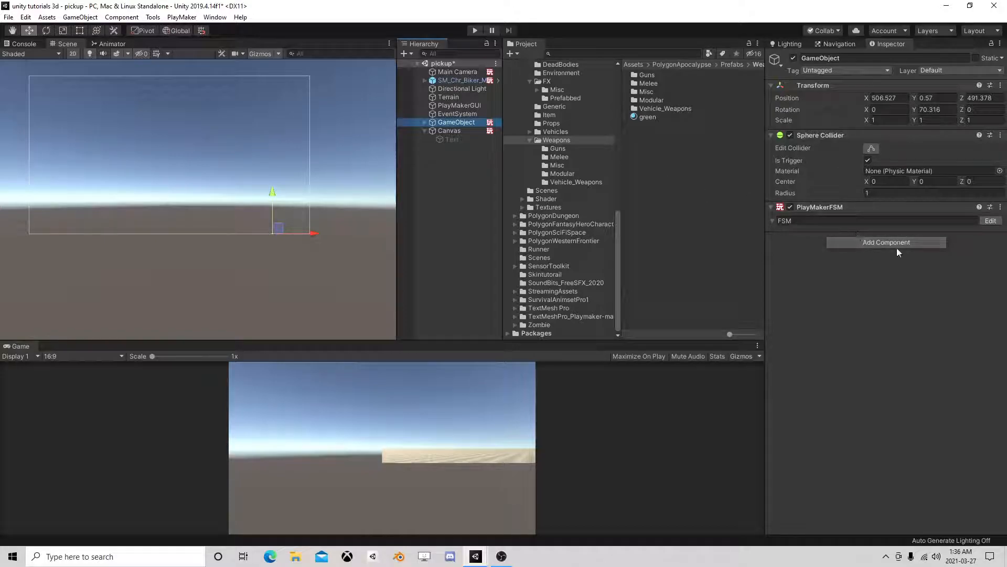
pyautogui.click(895, 243)
pyautogui.click(866, 290)
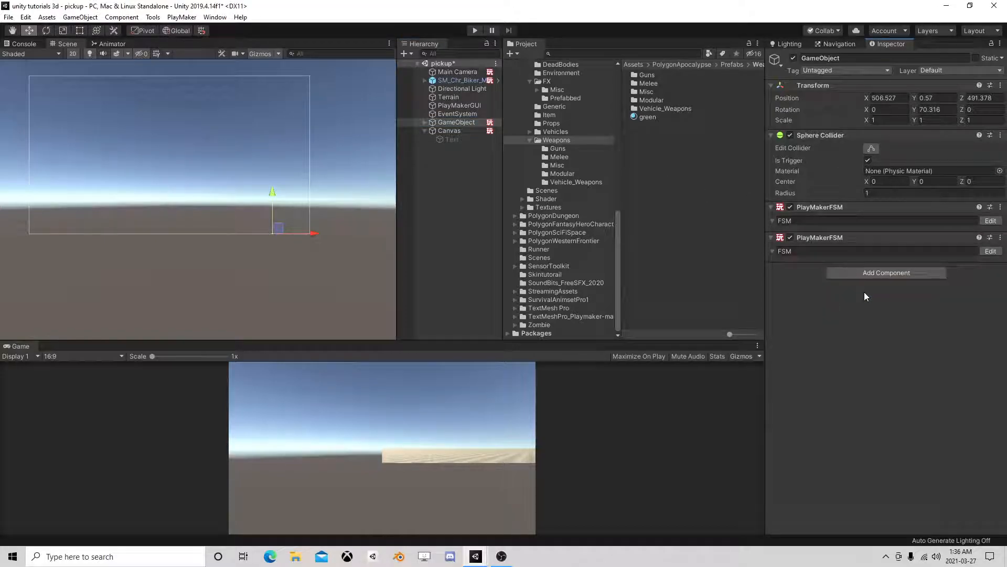
pyautogui.click(818, 251)
pyautogui.write('h')
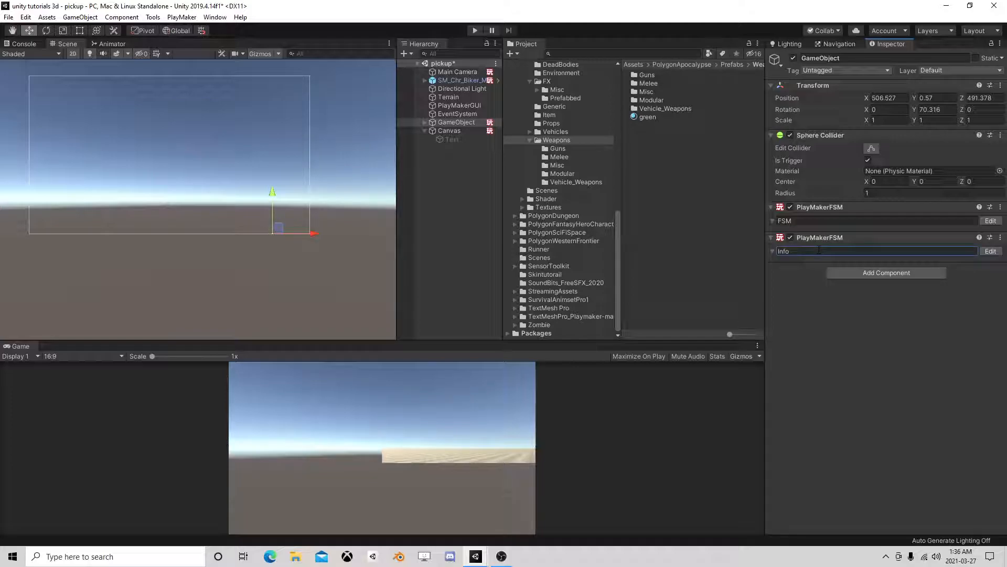
pyautogui.click(73, 54)
# Create a String variable named Some AK47 in GameObject's Info FSM.
pyautogui.doubleClick(445, 122)
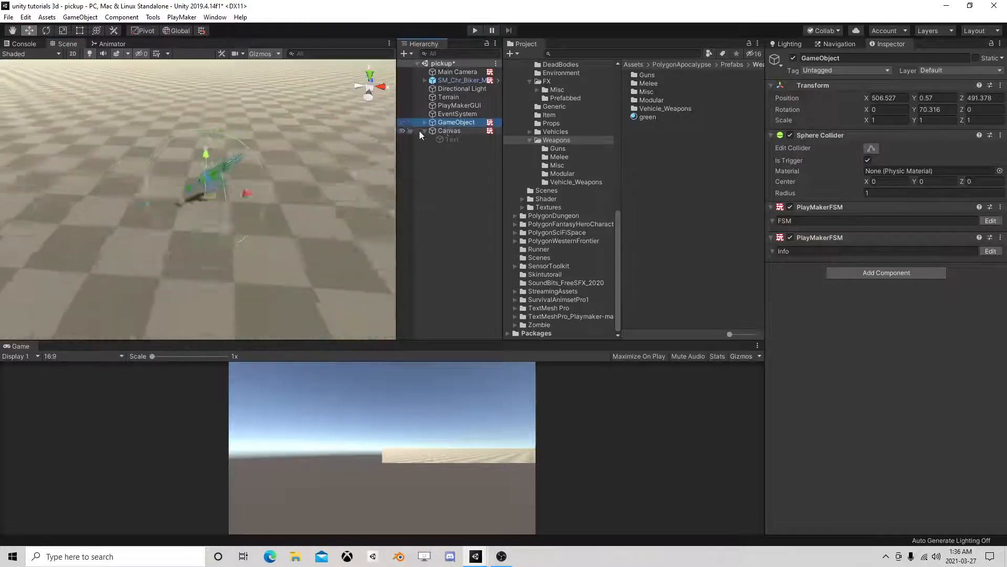
pyautogui.moveTo(275, 218); pyautogui.dragTo(309, 202, button='right')
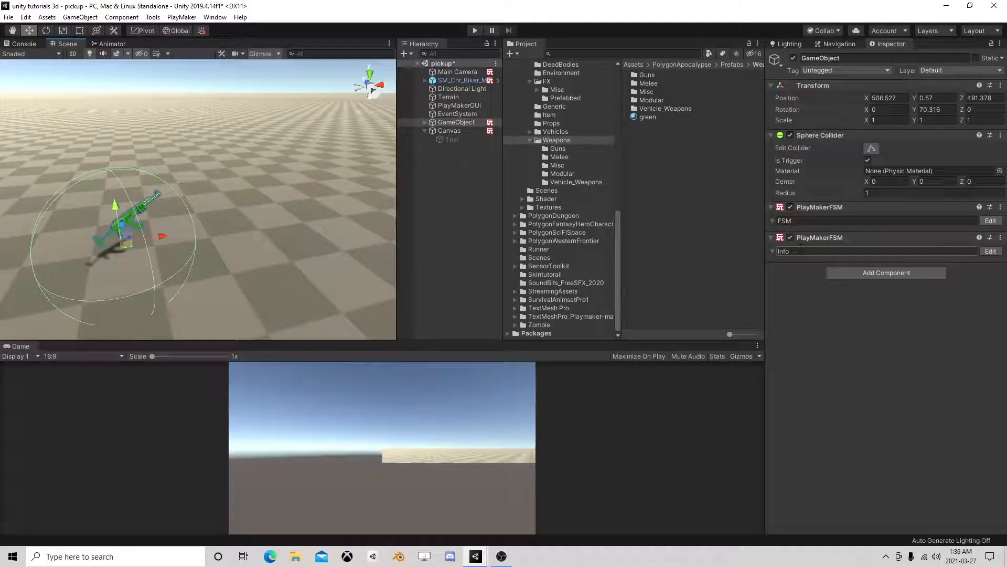
pyautogui.click(990, 251)
pyautogui.click(794, 104)
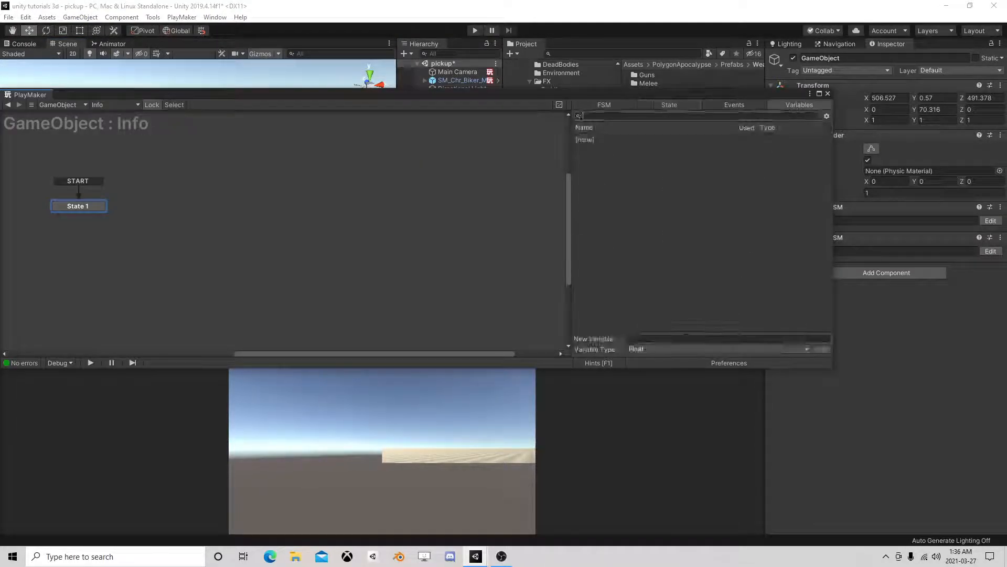
pyautogui.click(734, 349)
pyautogui.click(662, 196)
pyautogui.click(658, 338)
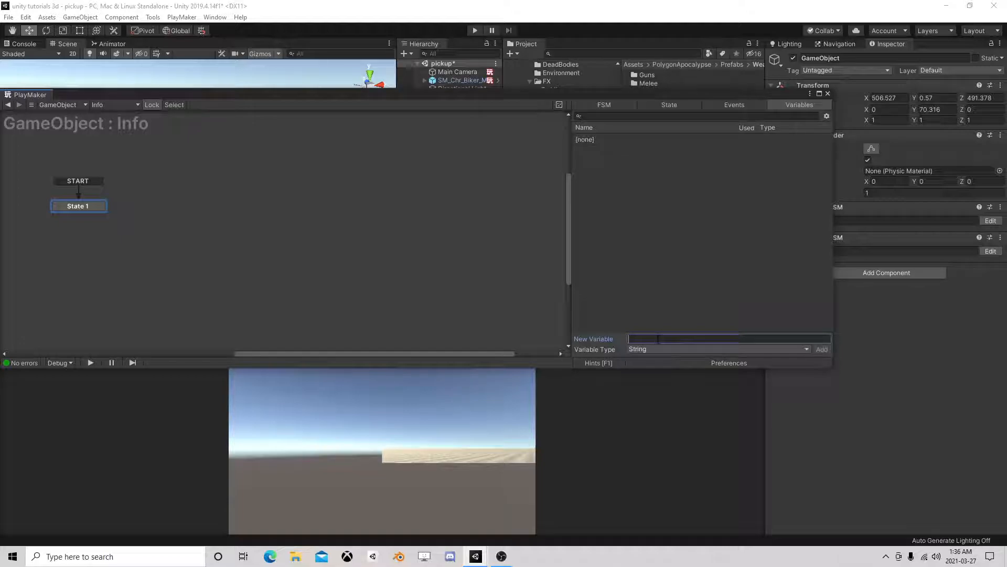
pyautogui.write('Some AK47')
pyautogui.press('Return')
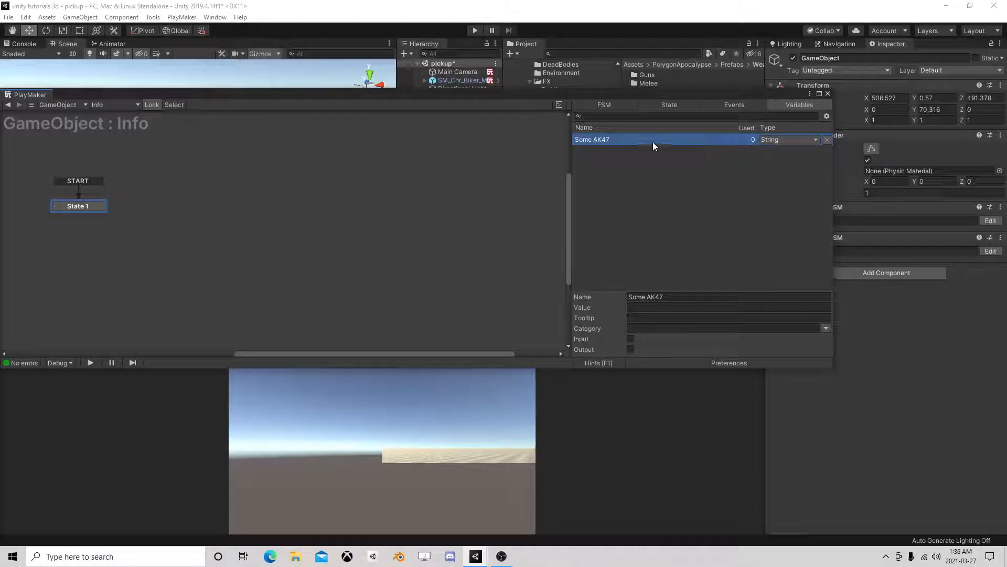
# Rename the string variable to Name, set its value to AK47, and mark it as an input.
pyautogui.click(645, 297)
pyautogui.write('Name')
pyautogui.press('Return')
pyautogui.click(645, 307)
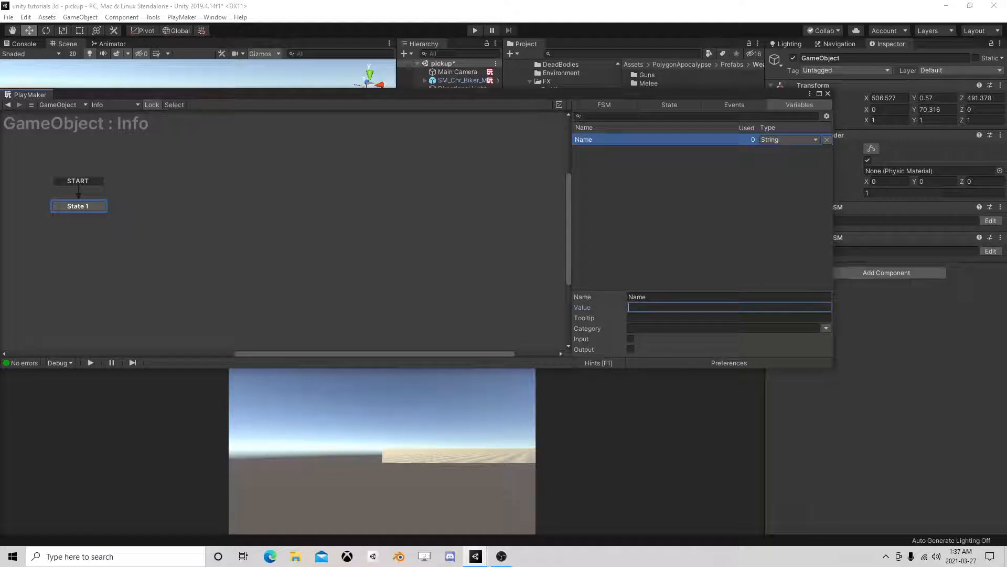
pyautogui.write('AK47')
pyautogui.click(630, 338)
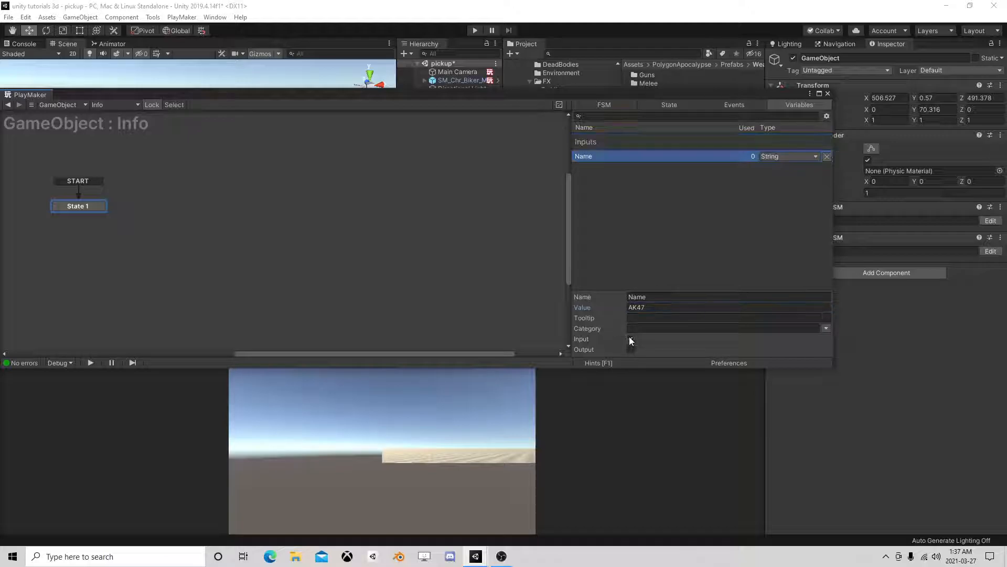
pyautogui.click(827, 94)
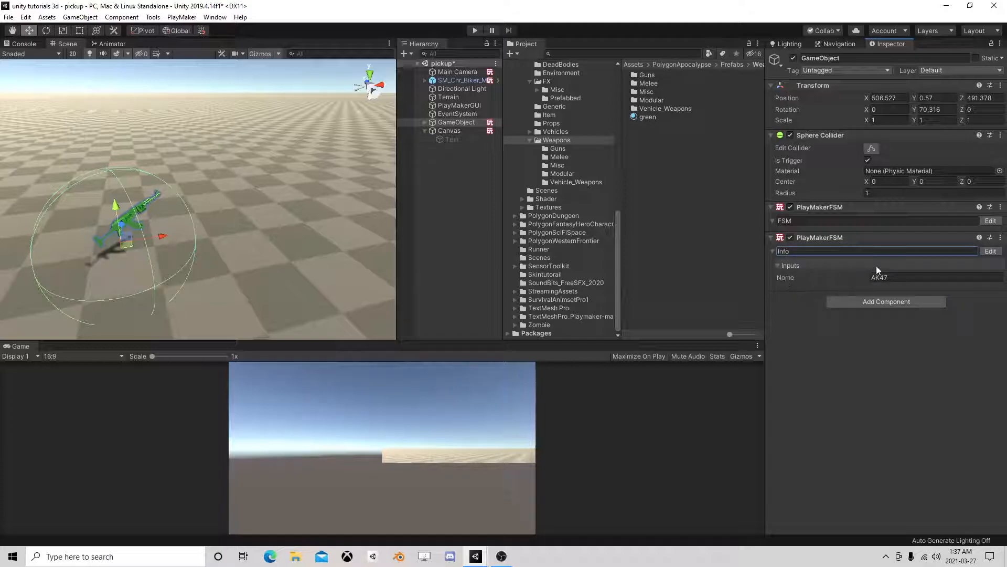
# Add an Activate Game Object action to State 1 of the Canvas FSM.
pyautogui.click(442, 131)
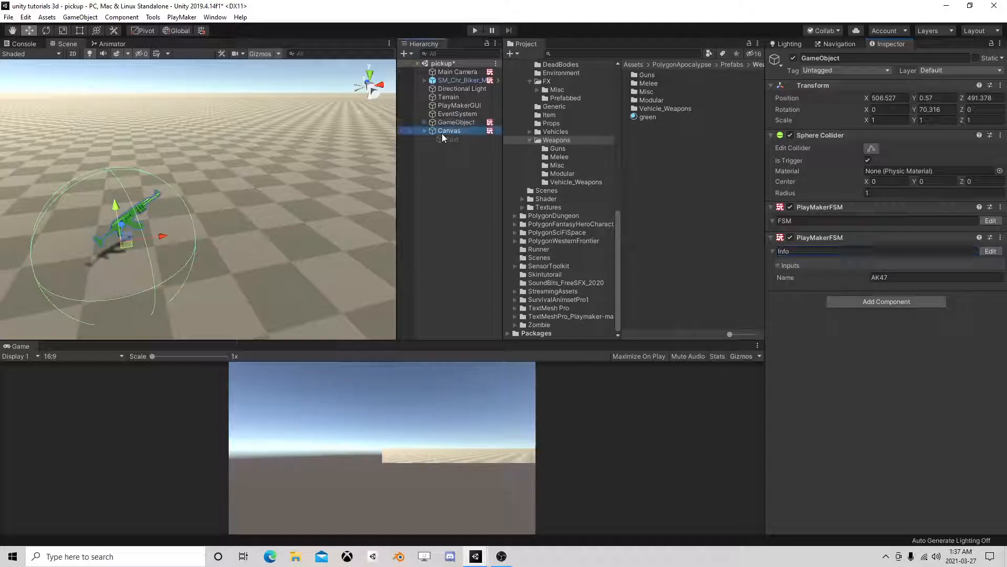
pyautogui.click(989, 412)
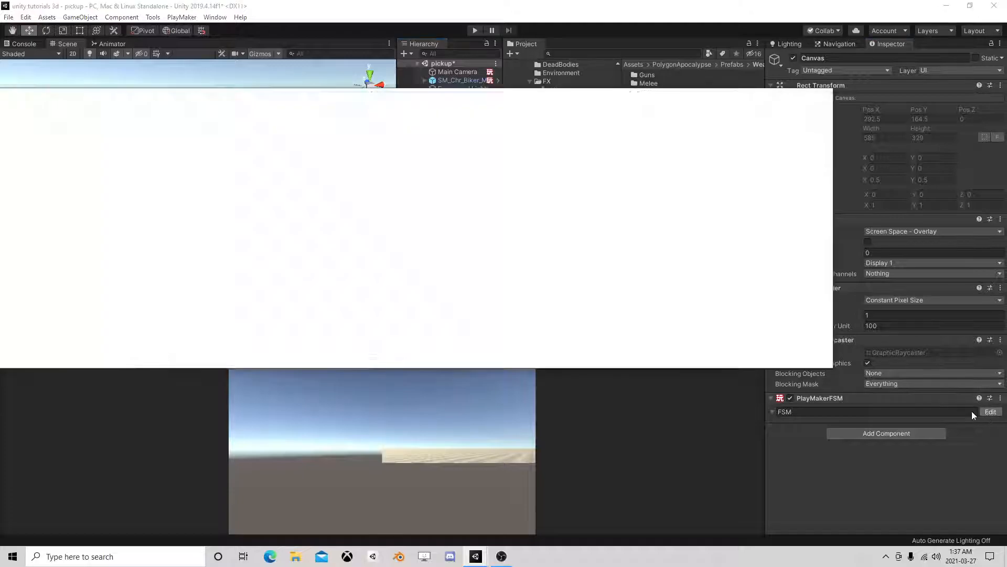
pyautogui.click(183, 206)
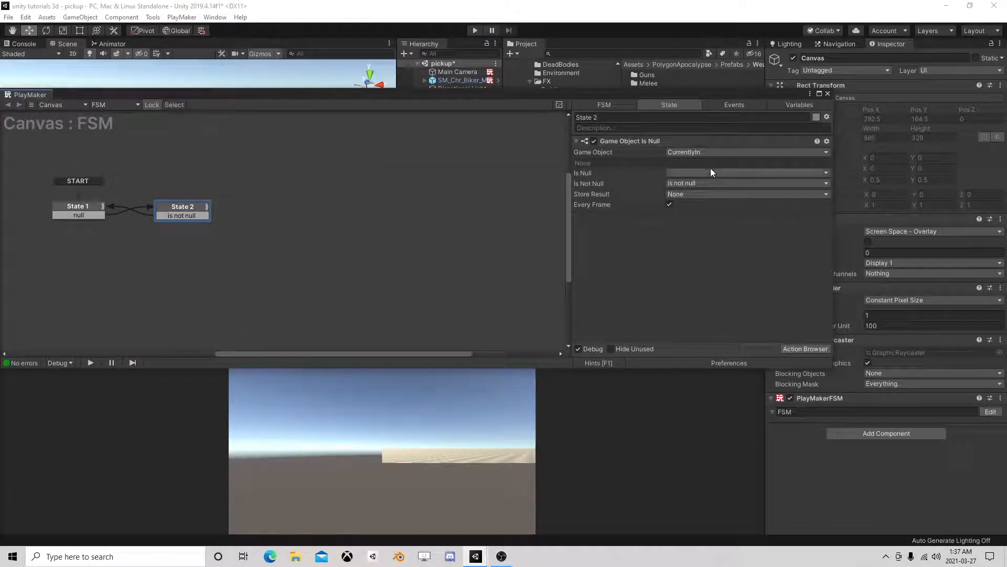
pyautogui.click(86, 211)
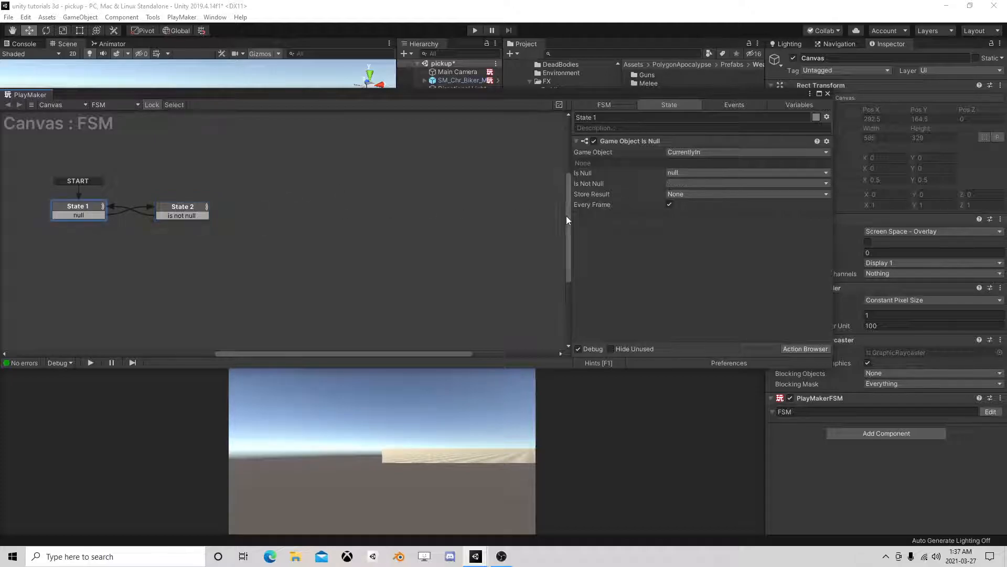
pyautogui.click(802, 349)
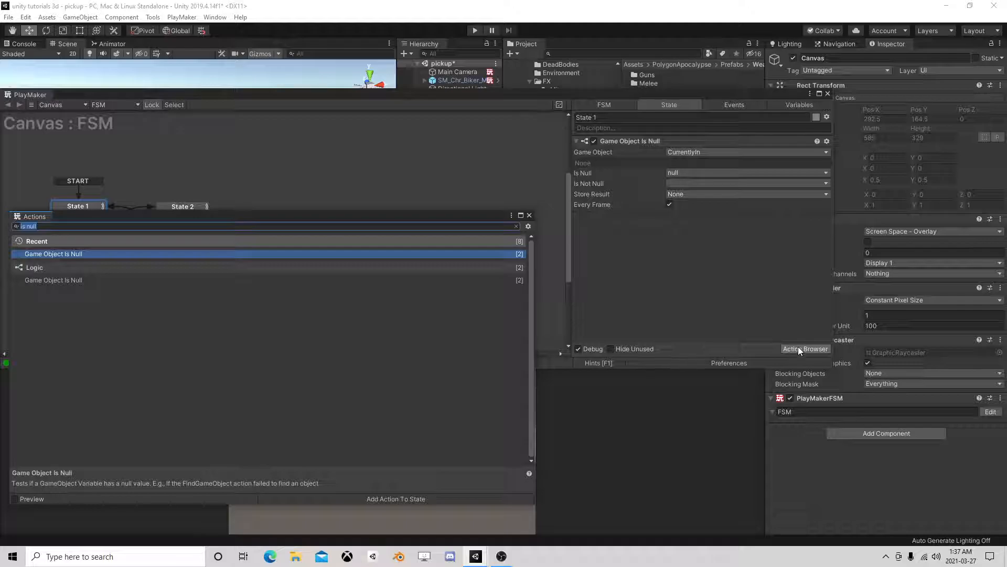
pyautogui.write('activate')
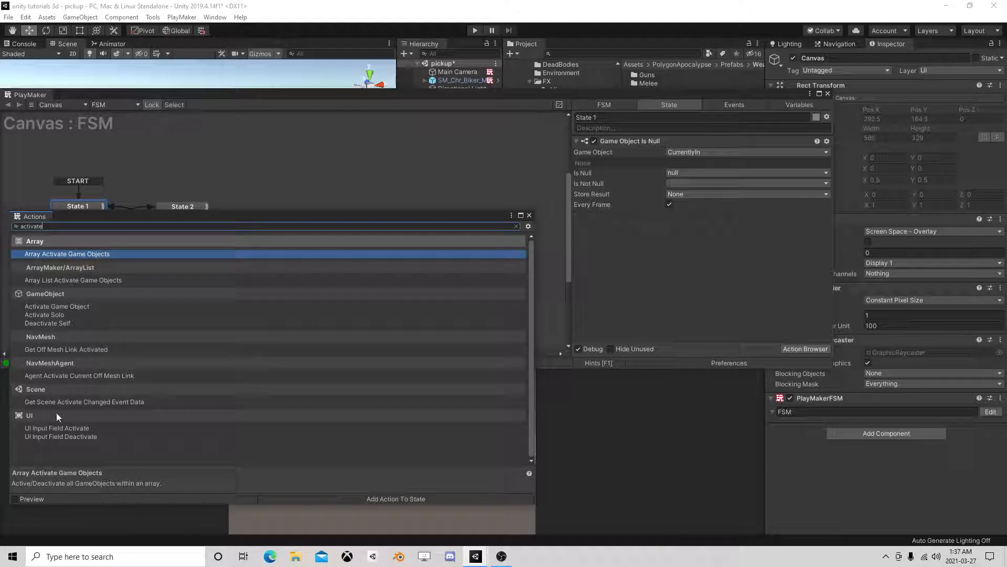
pyautogui.doubleClick(55, 307)
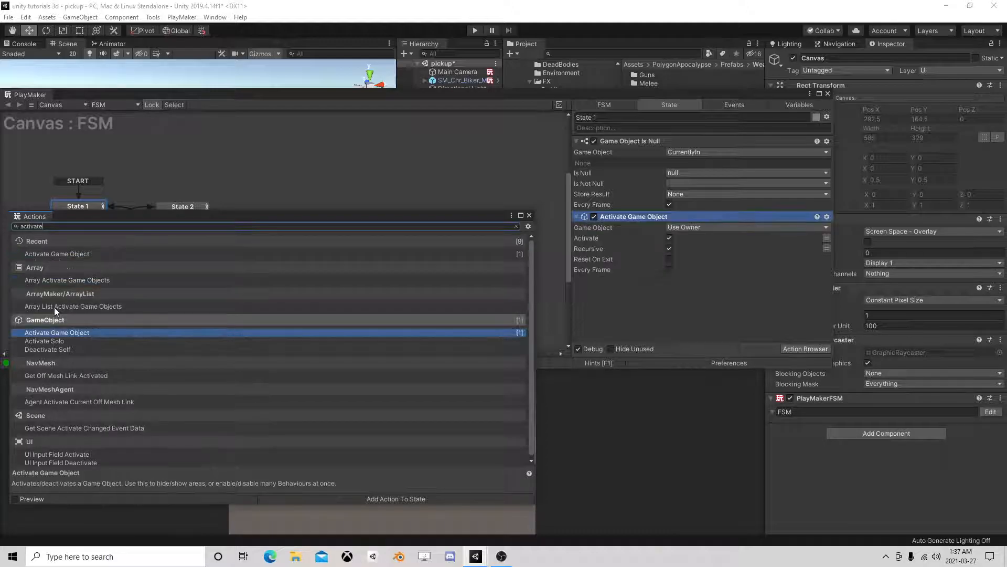
# Add UI Text Set Text and Get Fsm String actions to State 1 of the Canvas FSM.
pyautogui.moveTo(42, 226); pyautogui.dragTo(3, 227)
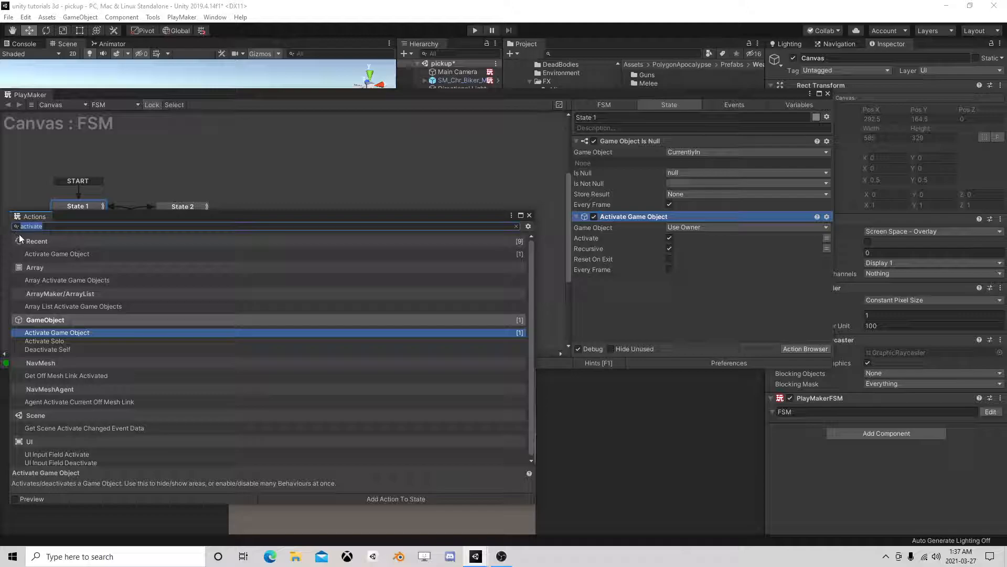
pyautogui.write('ui text')
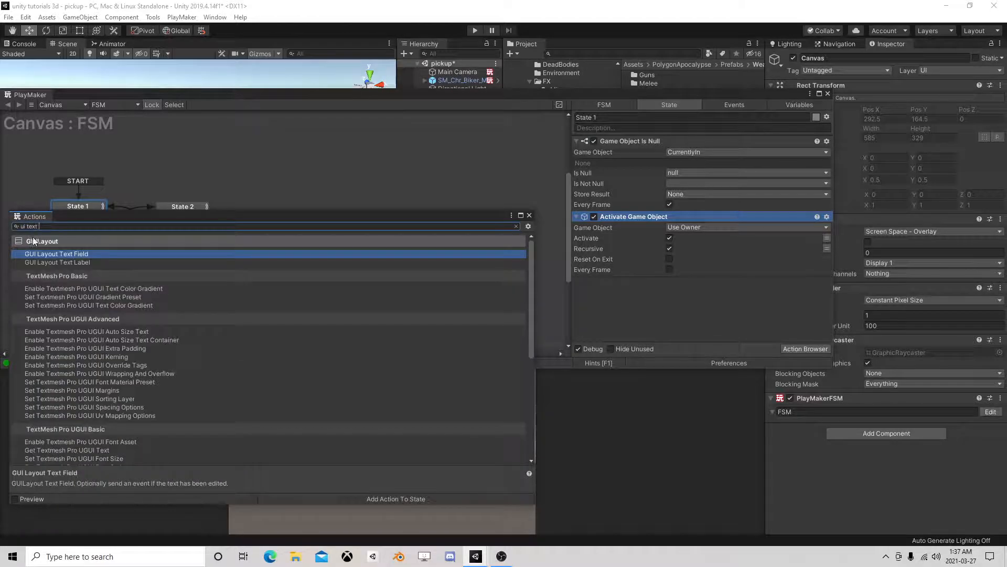
pyautogui.scroll(-7, 96, 360)
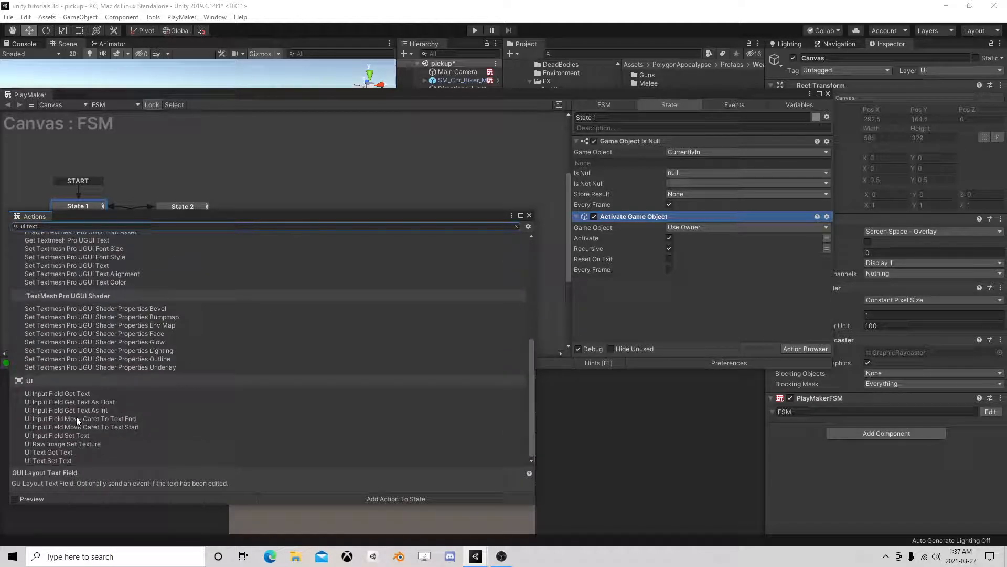
pyautogui.doubleClick(59, 460)
pyautogui.hotkey('ctrl', 'a')
pyautogui.write('get fsm stri')
pyautogui.doubleClick(56, 254)
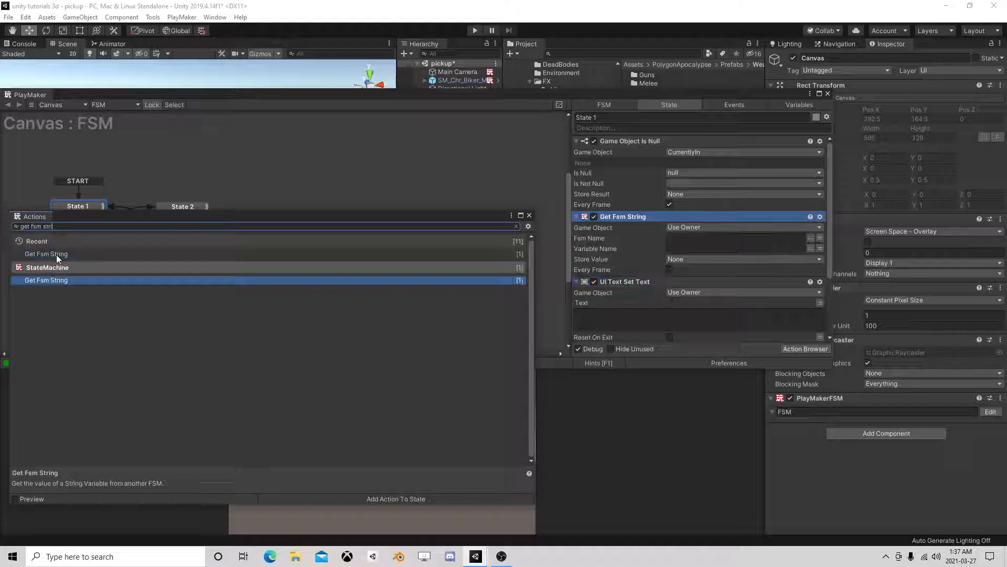
pyautogui.click(529, 215)
# Point Get Fsm String at the scene's GameObject, choosing its Info FSM and the Name variable.
pyautogui.click(728, 226)
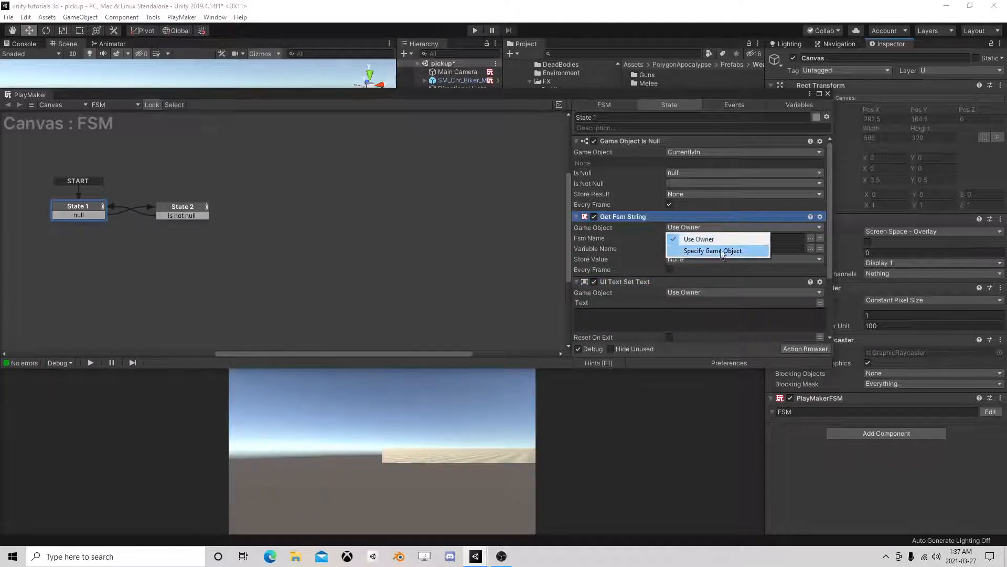
pyautogui.click(722, 250)
pyautogui.moveTo(697, 100); pyautogui.dragTo(250, 80)
pyautogui.moveTo(456, 122); pyautogui.dragTo(260, 218)
pyautogui.click(361, 230)
pyautogui.click(364, 235)
pyautogui.click(366, 239)
pyautogui.click(368, 246)
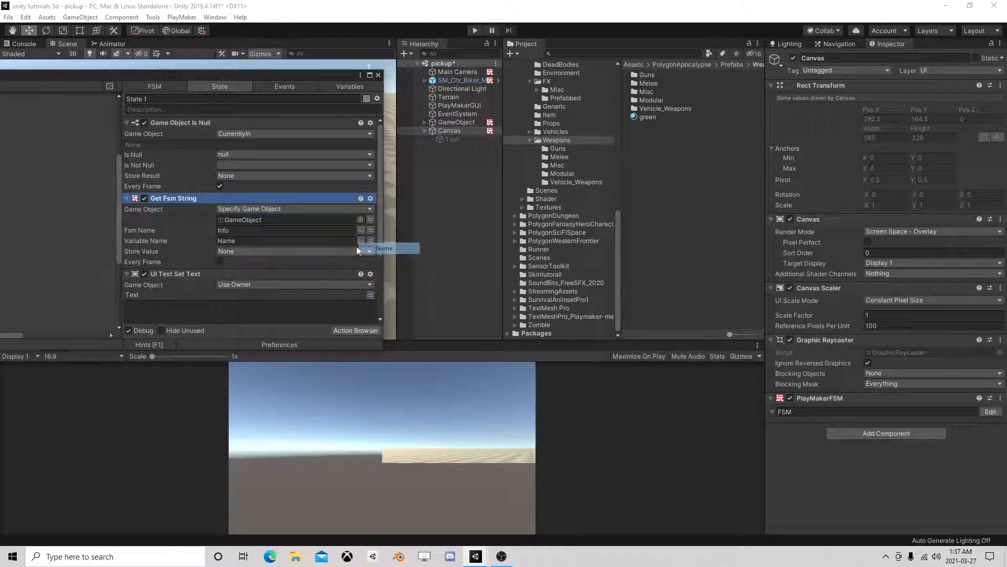
# Make Get Fsm String read from the CurrentlyIn variable and store its value in a new variable called Name.
pyautogui.click(368, 219)
pyautogui.click(288, 221)
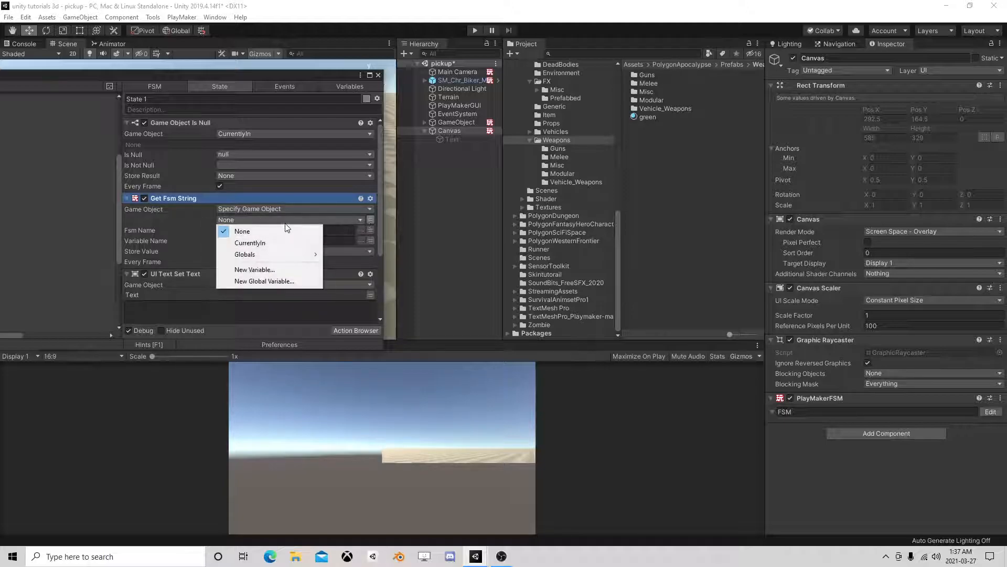
pyautogui.click(251, 243)
pyautogui.click(232, 262)
pyautogui.click(257, 288)
pyautogui.write('Nam')
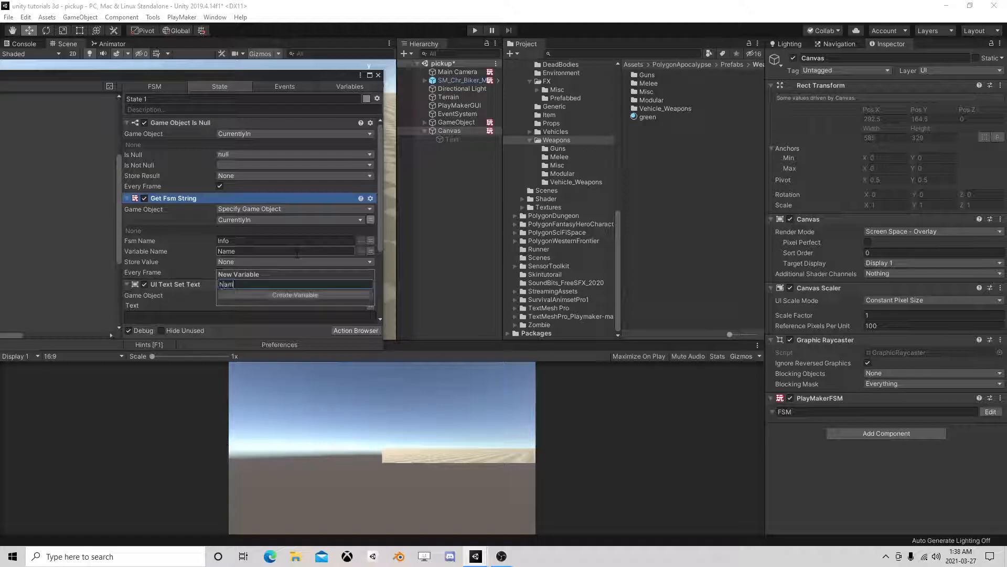
pyautogui.press('Return')
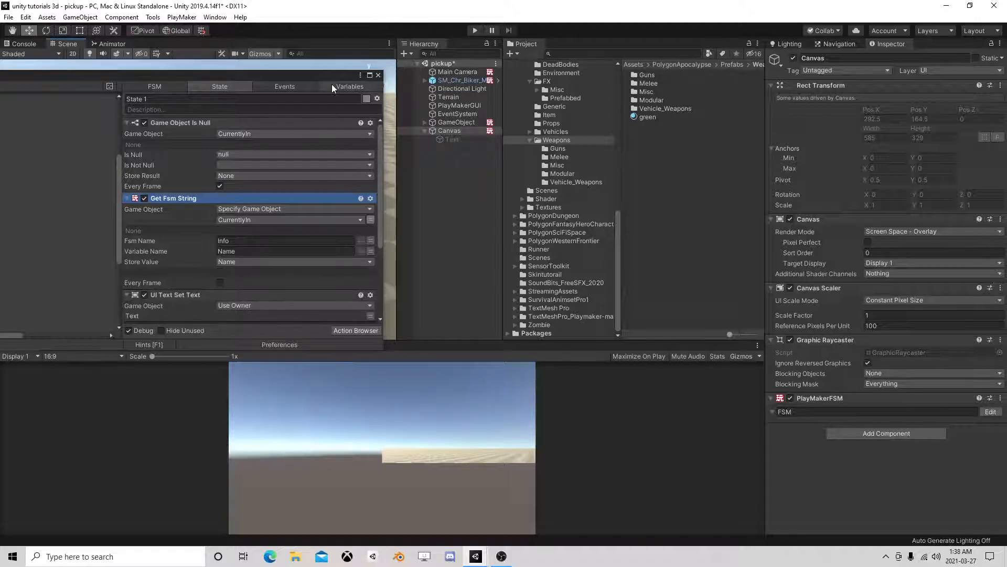
# Add the Canvas's Text object as a variable of the Canvas FSM and name it DisplayText.
pyautogui.click(336, 84)
pyautogui.moveTo(451, 139); pyautogui.dragTo(219, 210)
pyautogui.moveTo(239, 267); pyautogui.dragTo(116, 257)
pyautogui.write('DisplayText')
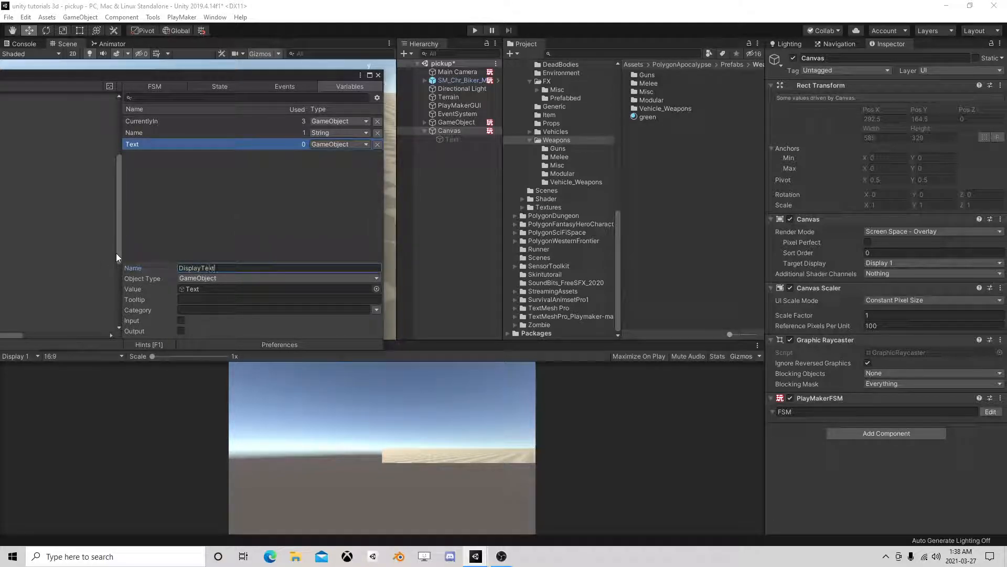
pyautogui.press('Return')
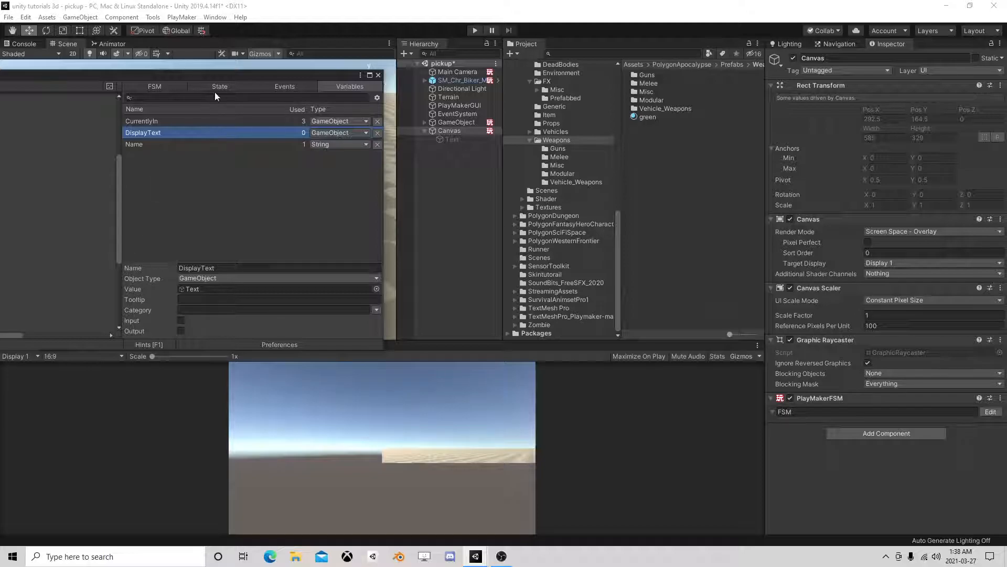
# Target UI Text Set Text at the DisplayText variable and set its text from the Name variable.
pyautogui.click(219, 86)
pyautogui.scroll(-3, 282, 250)
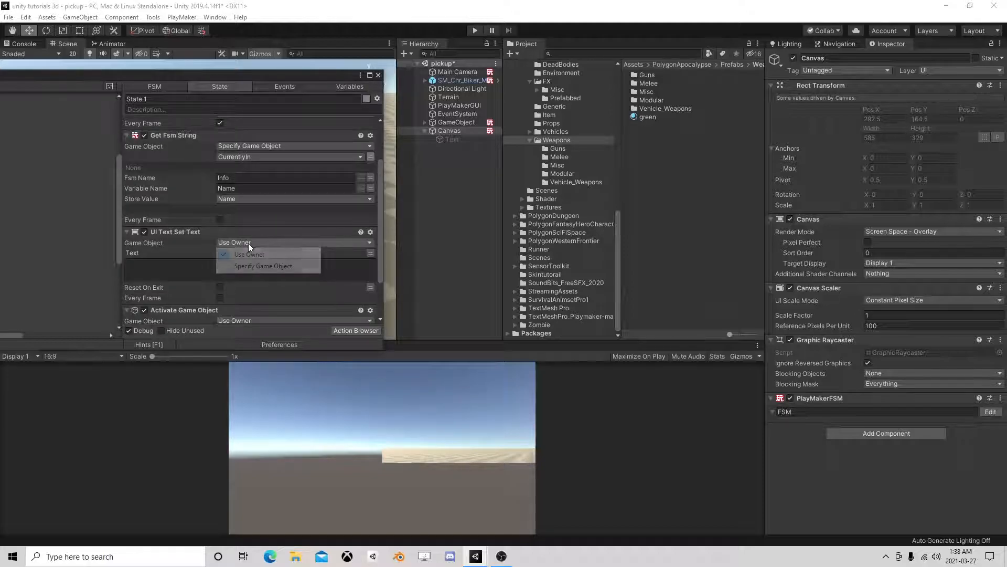
pyautogui.click(268, 266)
pyautogui.click(335, 254)
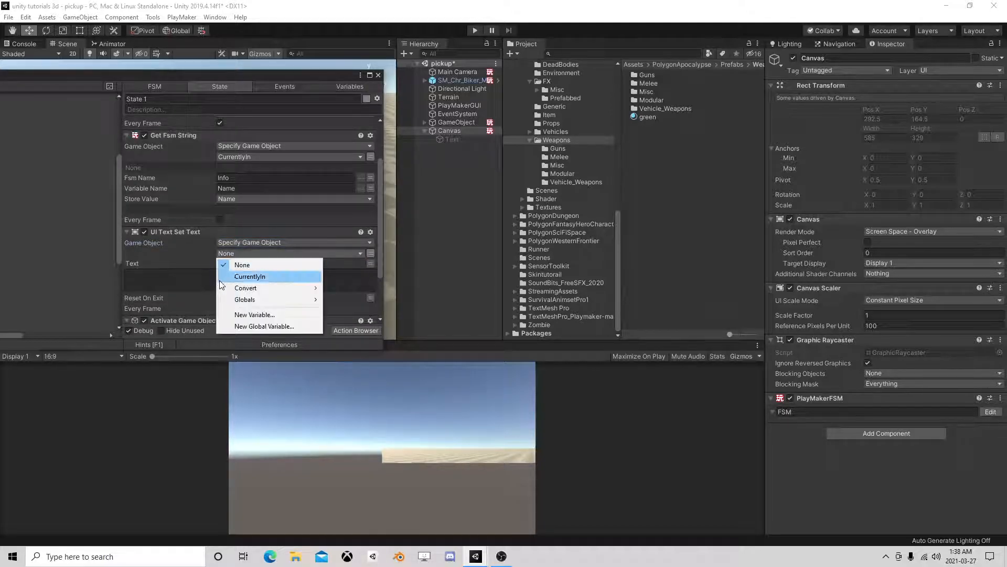
pyautogui.moveTo(275, 288)
pyautogui.click(357, 287)
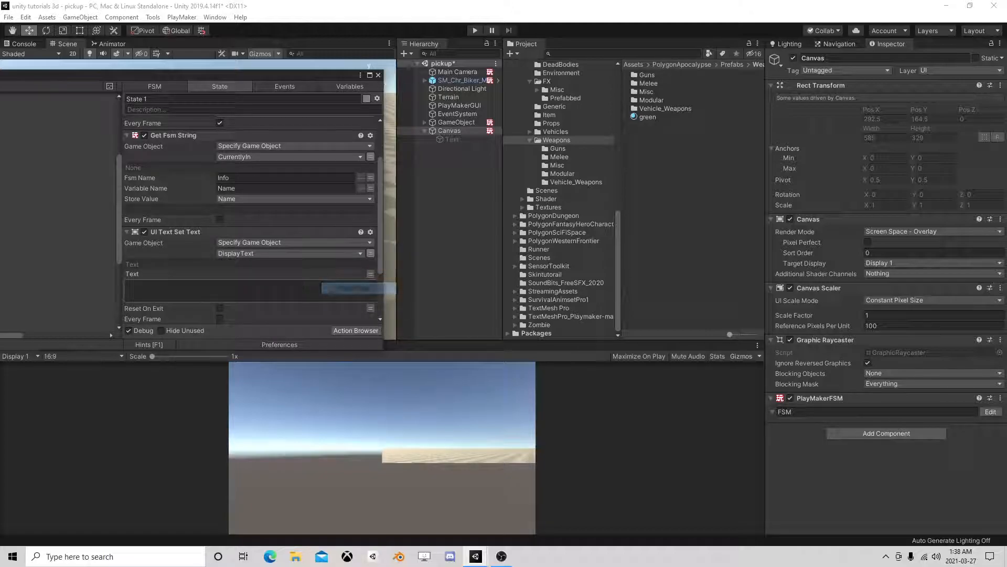
pyautogui.click(371, 273)
pyautogui.click(294, 274)
pyautogui.click(315, 296)
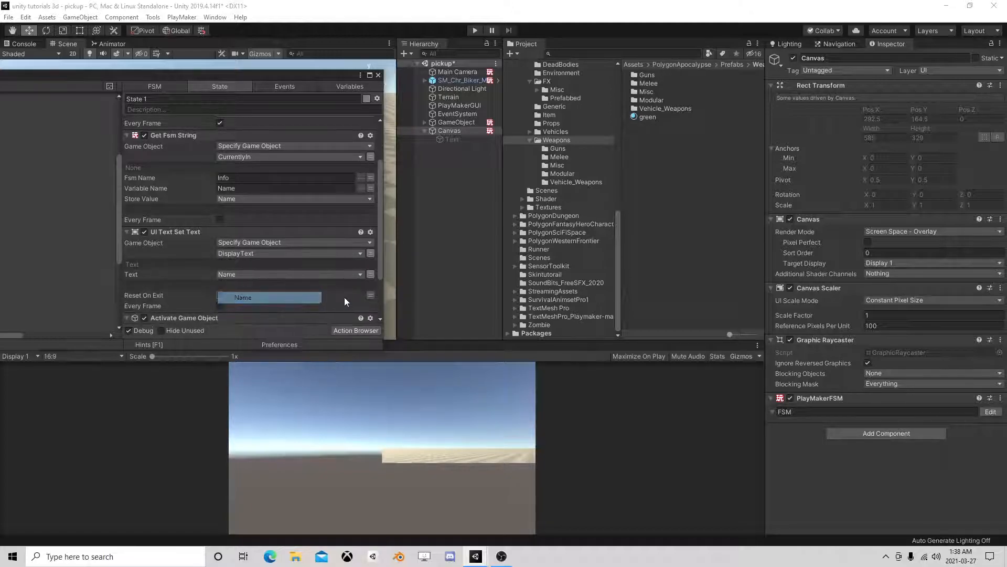
# Make the Activate Game Object action in State 1 target the DisplayText variable.
pyautogui.scroll(-3, 266, 293)
pyautogui.click(252, 263)
pyautogui.click(263, 286)
pyautogui.click(370, 274)
pyautogui.click(275, 274)
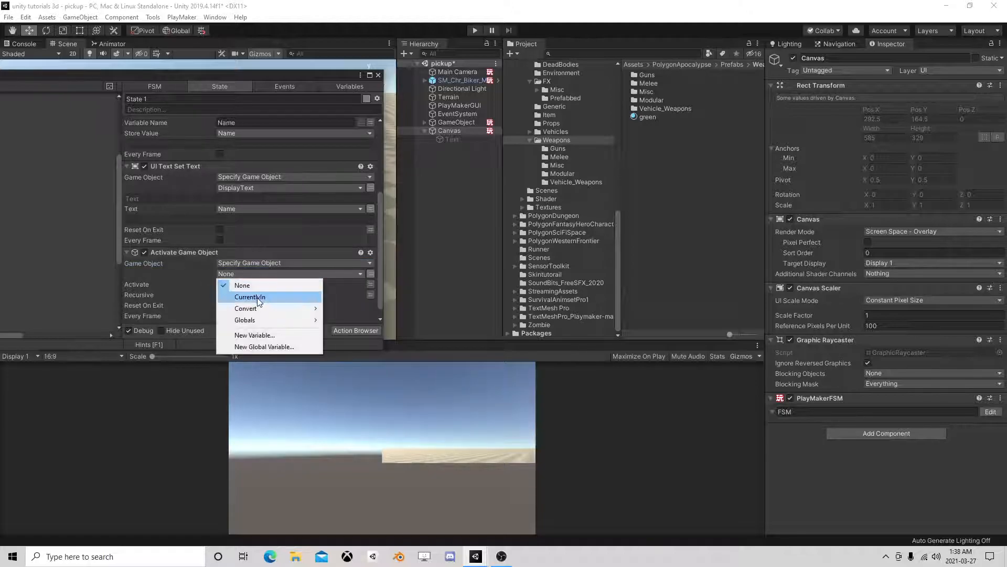
pyautogui.click(259, 298)
pyautogui.click(267, 274)
pyautogui.moveTo(297, 308)
pyautogui.click(347, 308)
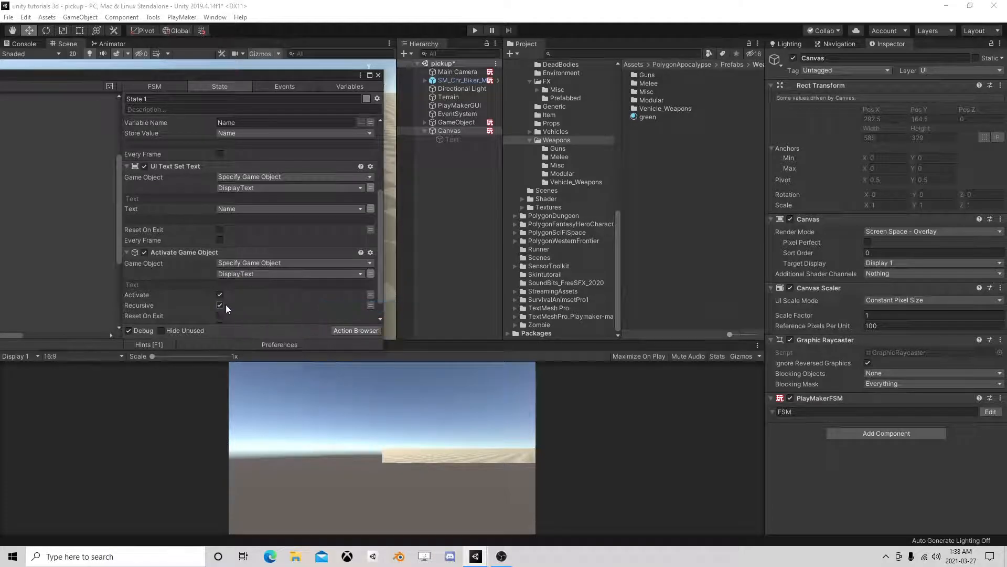
# Copy Activate Game Object from State 1 to State 2 above Game Object Is Null, and turn off Activate in the copy.
pyautogui.moveTo(230, 77); pyautogui.dragTo(663, 91)
pyautogui.click(625, 265)
pyautogui.rightClick(626, 269)
pyautogui.click(645, 330)
pyautogui.click(178, 208)
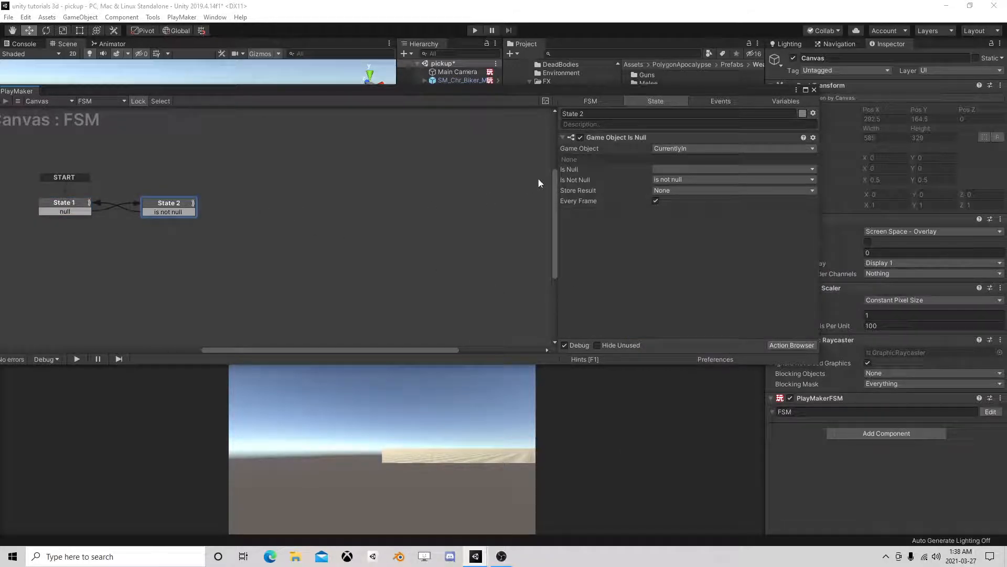
pyautogui.rightClick(606, 140)
pyautogui.click(679, 208)
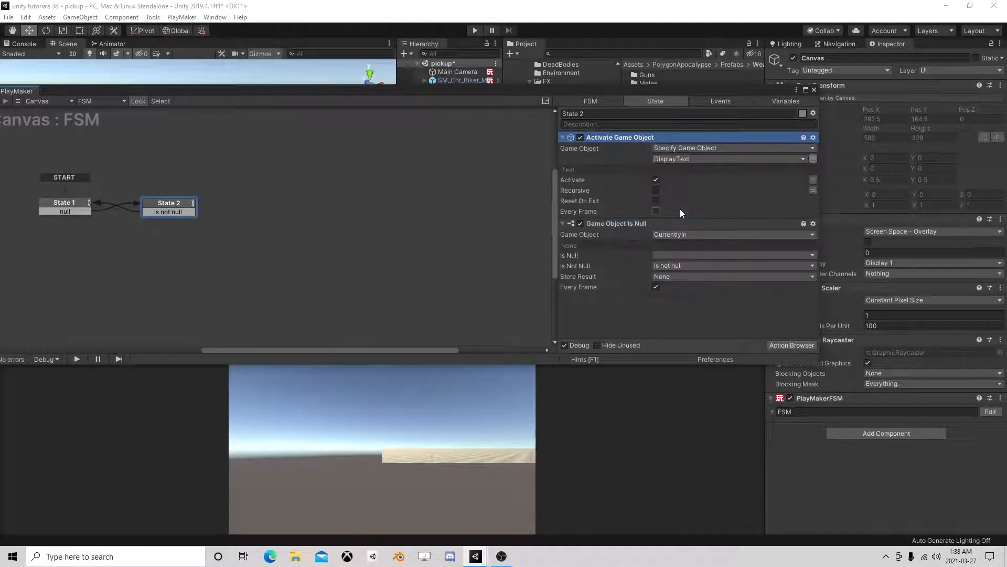
pyautogui.click(71, 204)
pyautogui.click(172, 202)
pyautogui.click(77, 202)
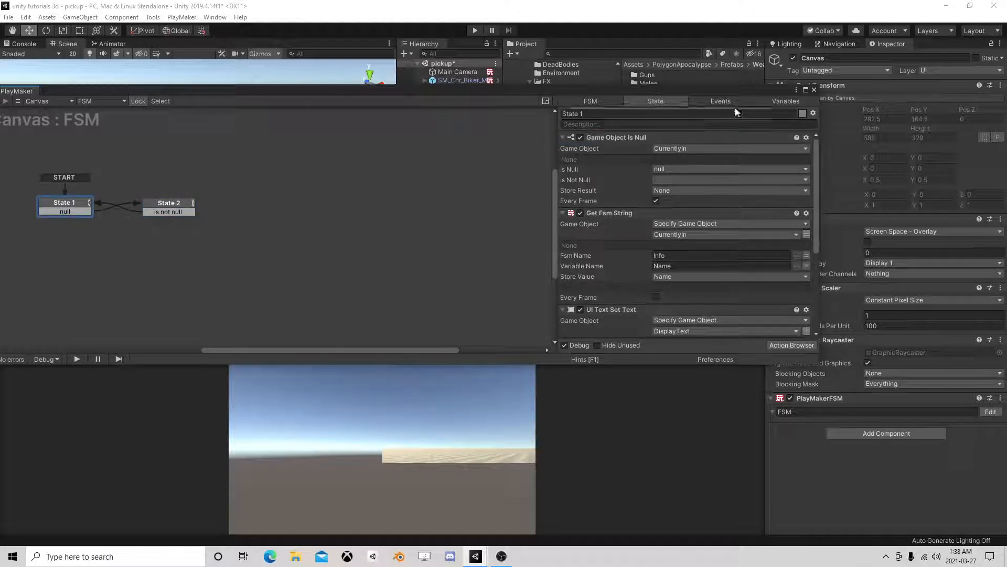
pyautogui.click(814, 90)
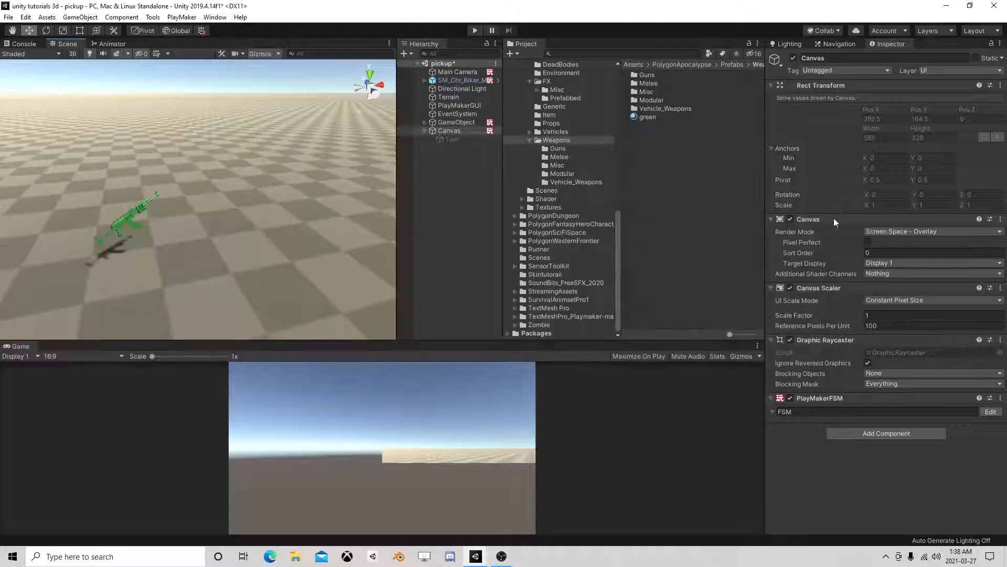
pyautogui.click(887, 433)
pyautogui.click(866, 422)
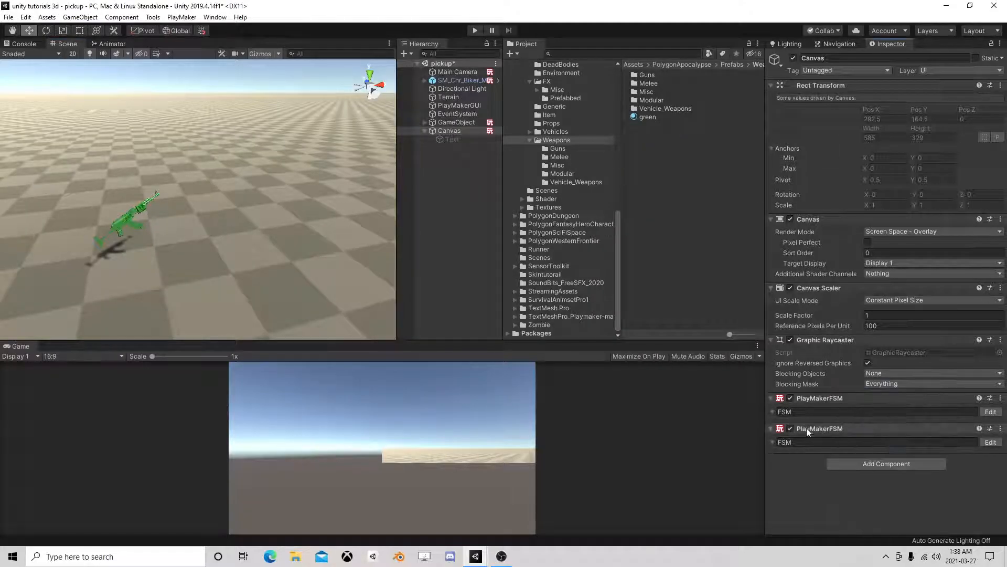
pyautogui.rightClick(840, 433)
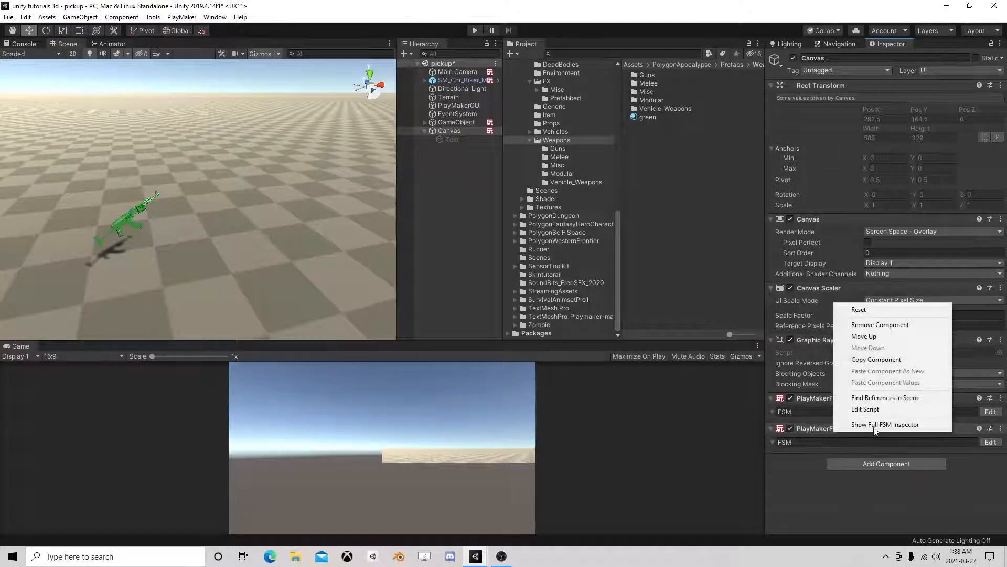
pyautogui.click(855, 323)
# Add State 3 to the Canvas FSM as the start state, with a FINISHED transition leading to State 1.
pyautogui.click(989, 411)
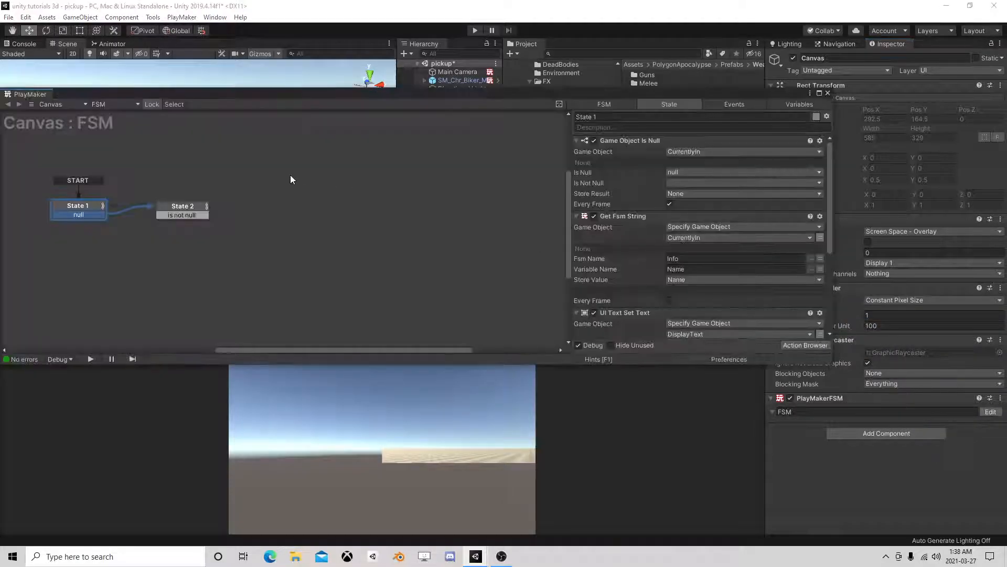
pyautogui.click(86, 205)
pyautogui.click(176, 210)
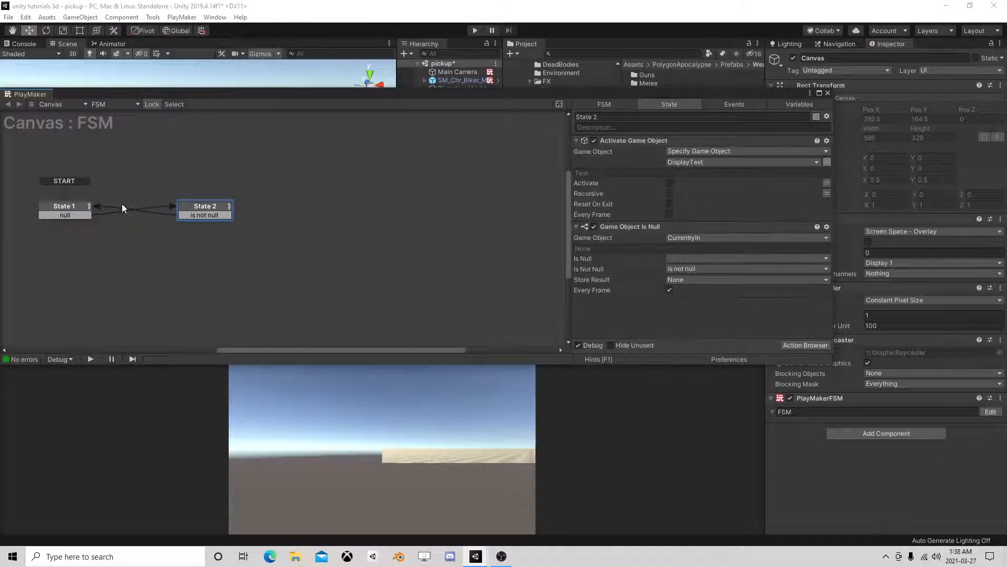
pyautogui.rightClick(81, 189)
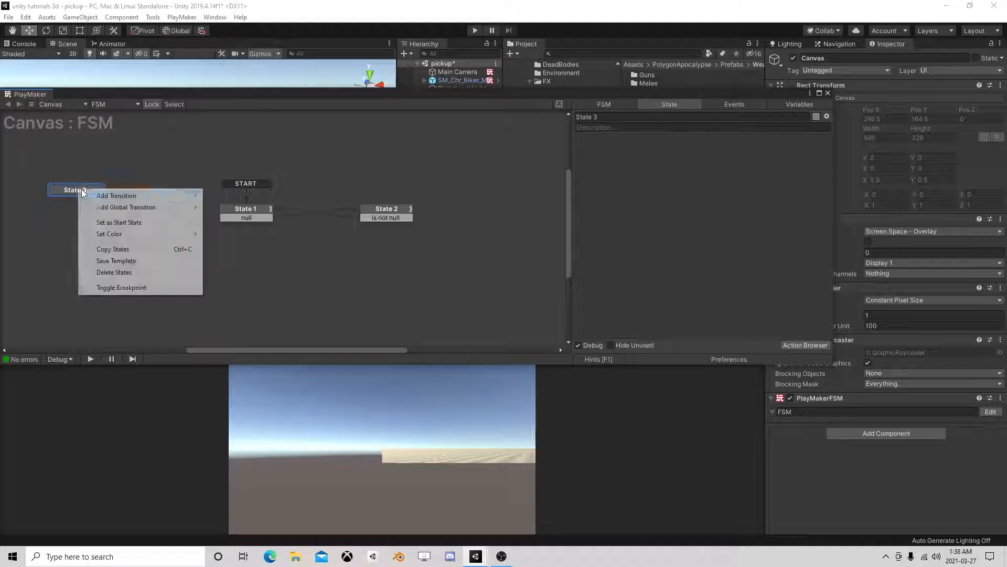
pyautogui.click(92, 220)
pyautogui.rightClick(84, 191)
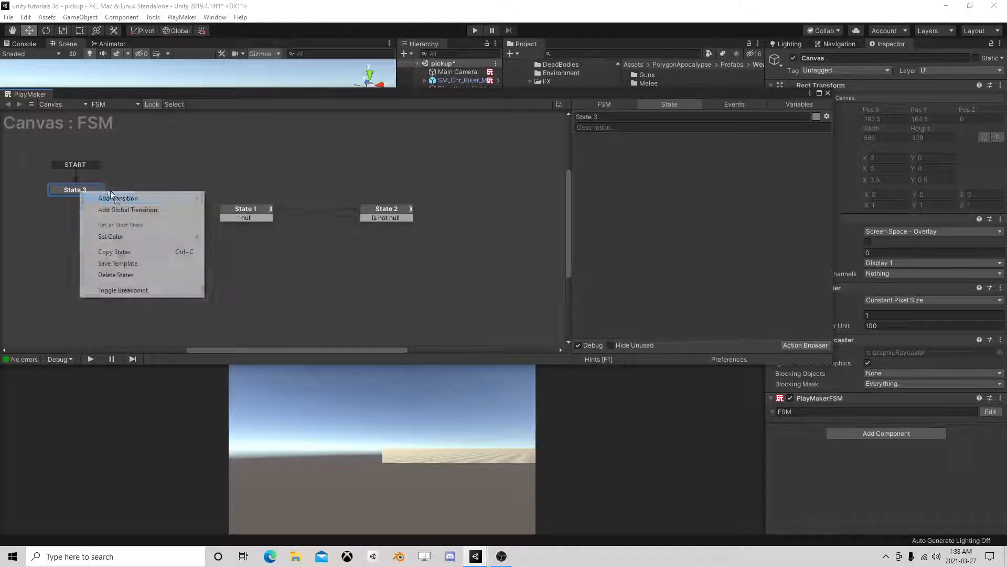
pyautogui.moveTo(131, 196)
pyautogui.click(246, 198)
pyautogui.moveTo(86, 209); pyautogui.dragTo(246, 211)
# Add a Get Owner action to State 3 of the Canvas FSM.
pyautogui.click(812, 345)
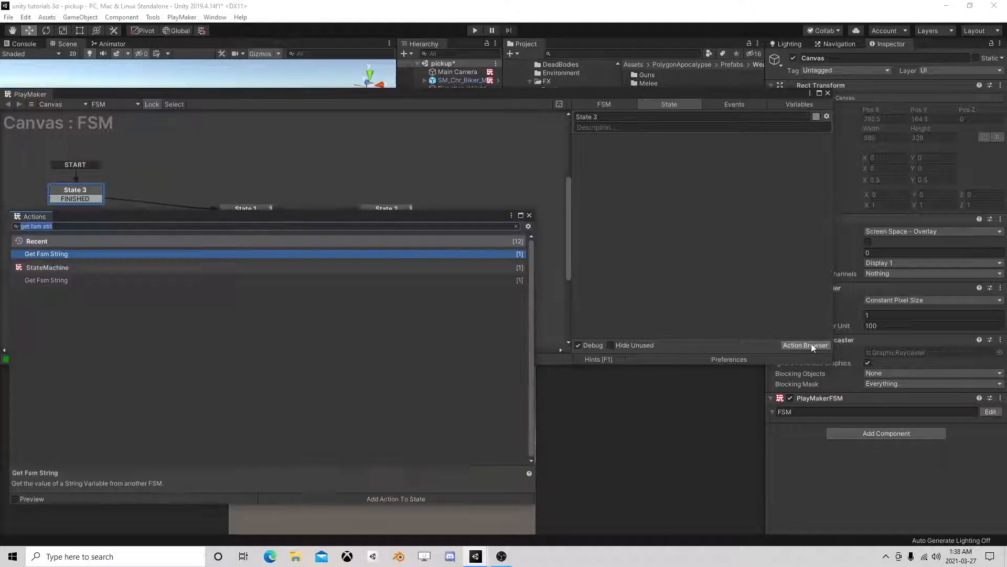
pyautogui.write('get owm')
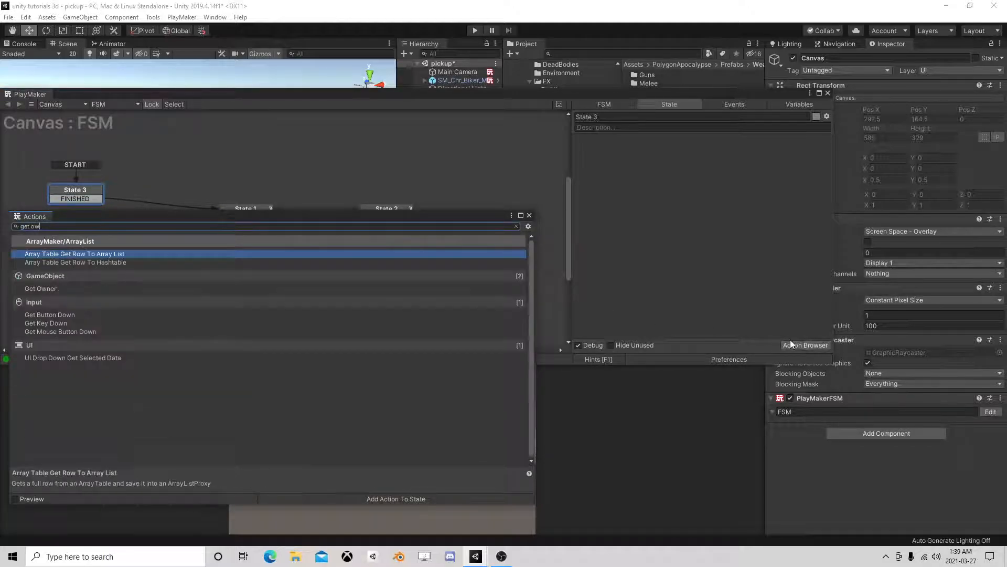
pyautogui.press('BackSpace')
pyautogui.doubleClick(47, 288)
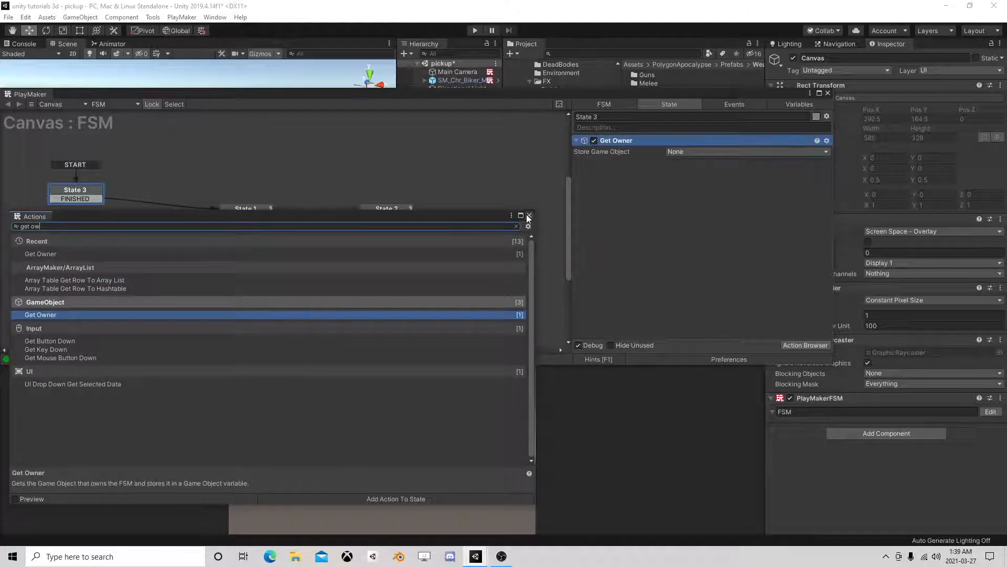
pyautogui.click(529, 216)
# Store the Get Owner result in a new global variable named UIManager.
pyautogui.click(685, 152)
pyautogui.click(715, 213)
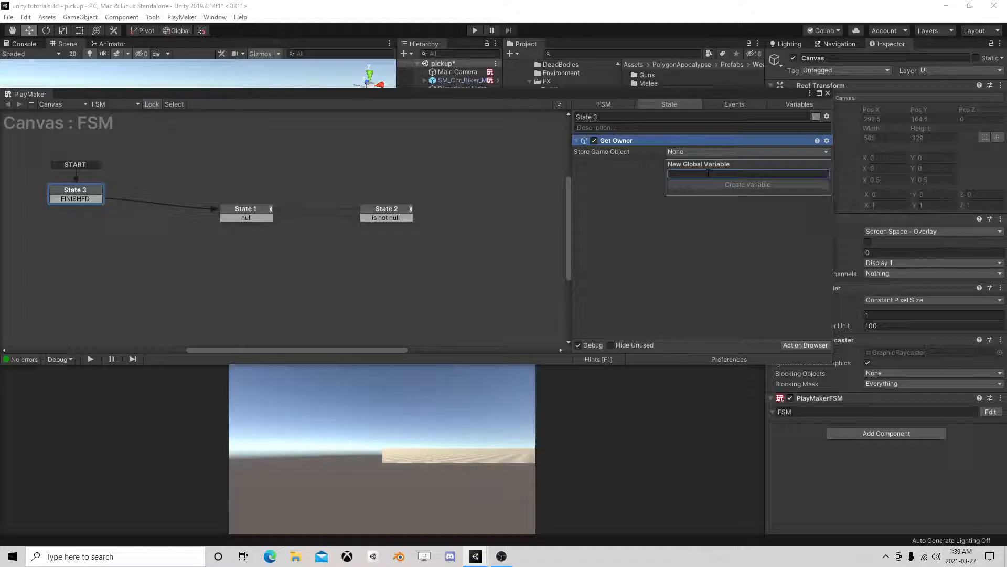
pyautogui.write('UIM')
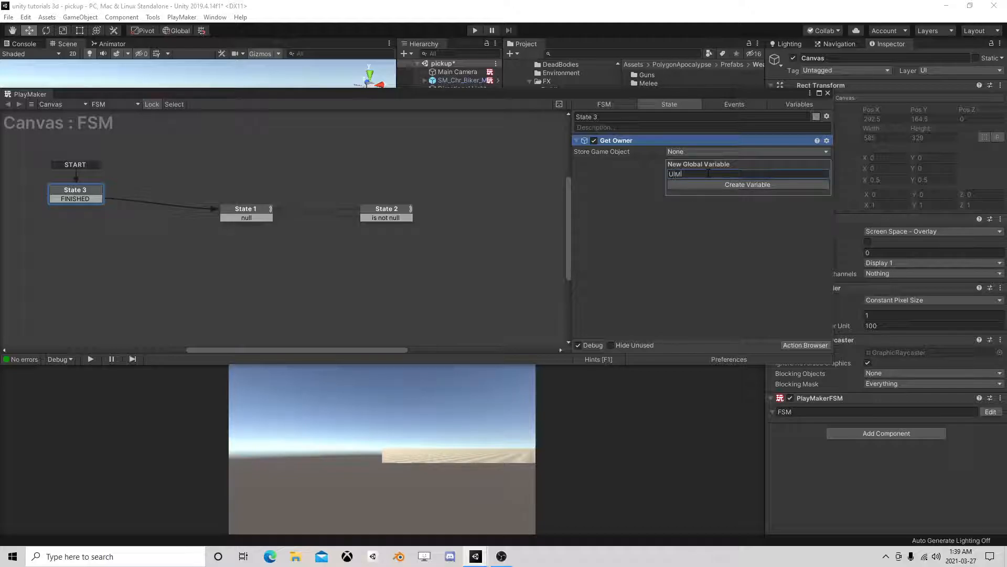
pyautogui.write('anager')
pyautogui.press('Return')
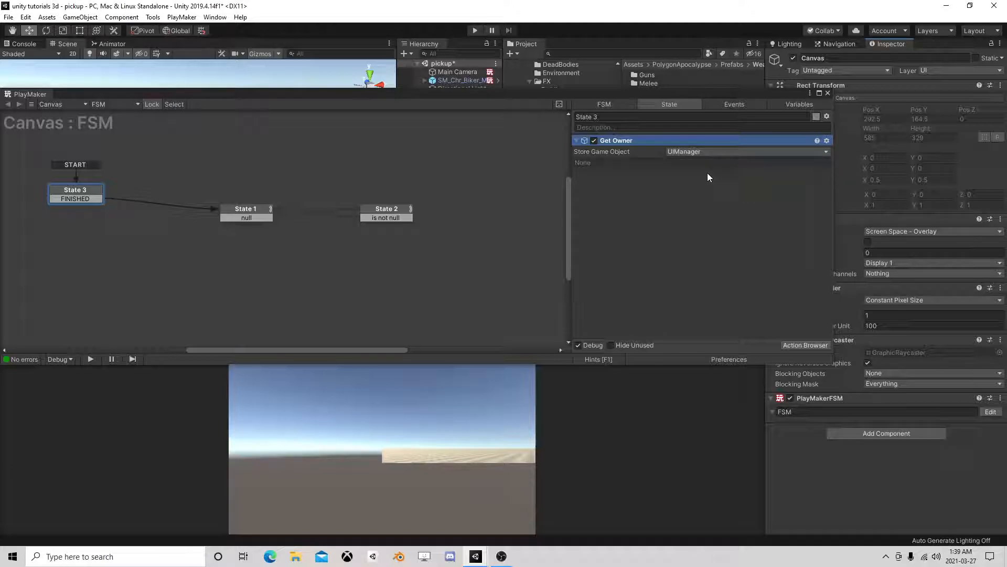
pyautogui.click(828, 92)
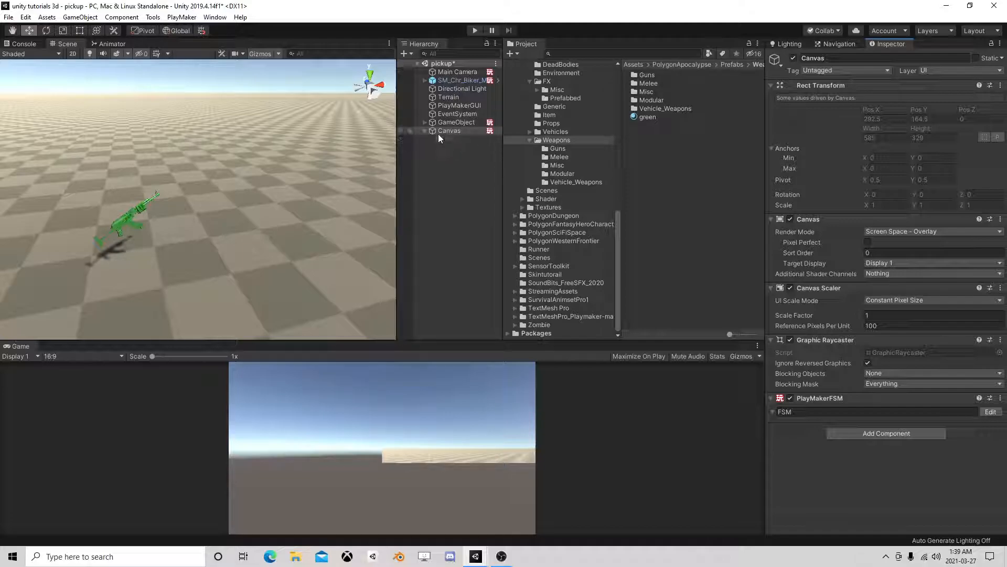
# Rename the Canvas's PlayMaker FSM, and rename the weapon's GameObject to \ItemPickup.
pyautogui.click(825, 411)
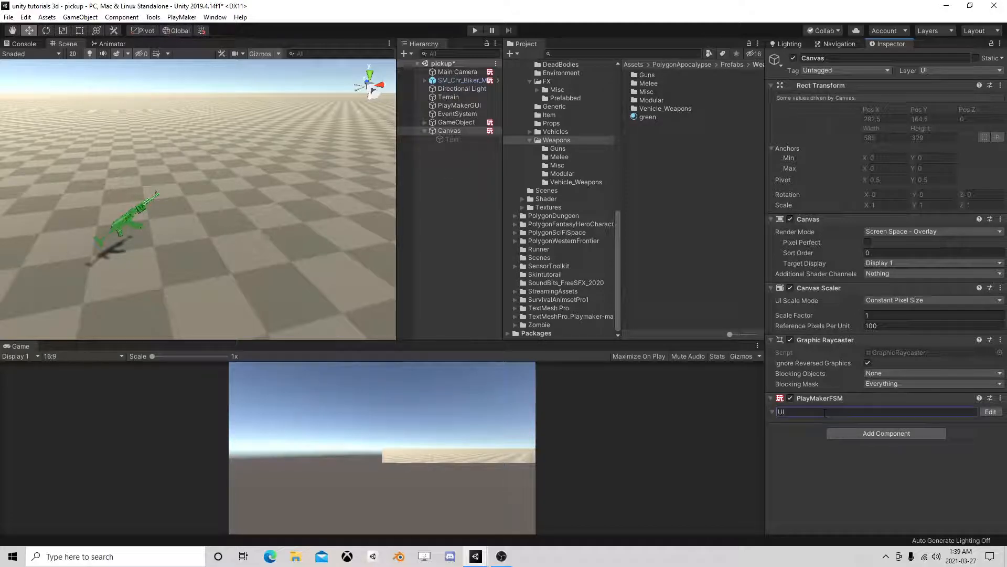
pyautogui.click(424, 131)
pyautogui.click(449, 122)
pyautogui.click(456, 122)
pyautogui.press('BackSpace')
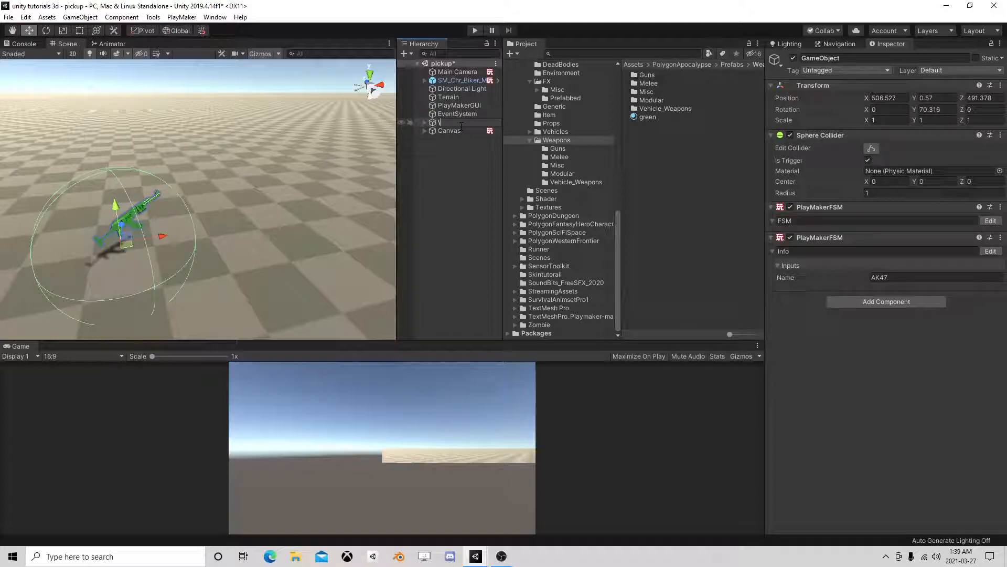
pyautogui.write('\\ItemPickup')
pyautogui.press('Return')
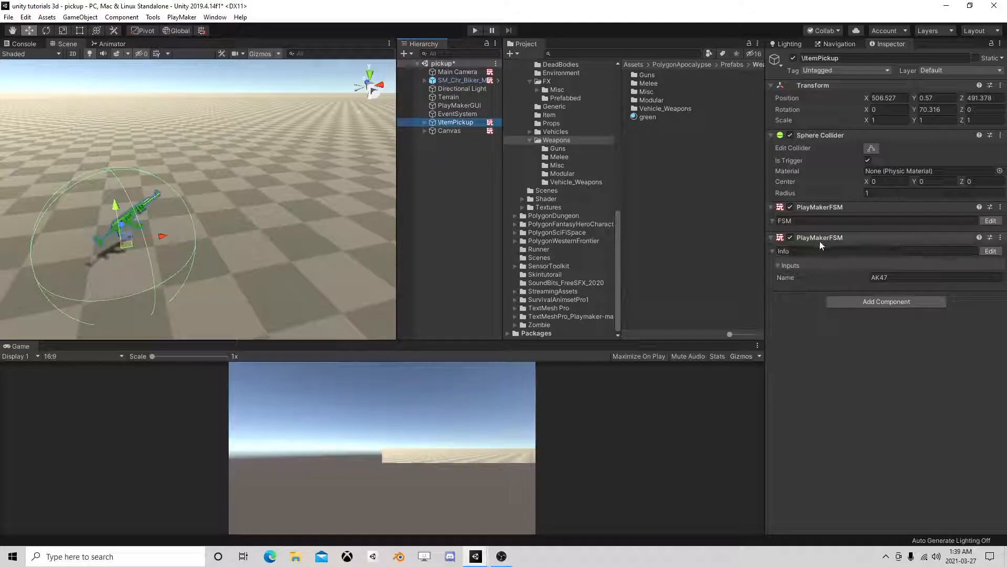
# Add a third PlayMaker FSM to the \ItemPickup object and name it Function.
pyautogui.click(989, 220)
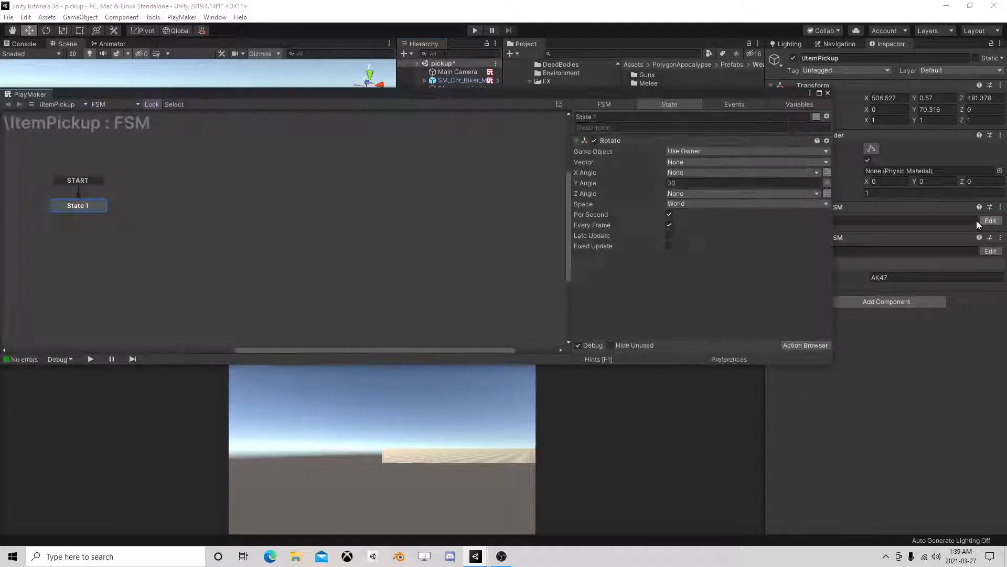
pyautogui.click(827, 93)
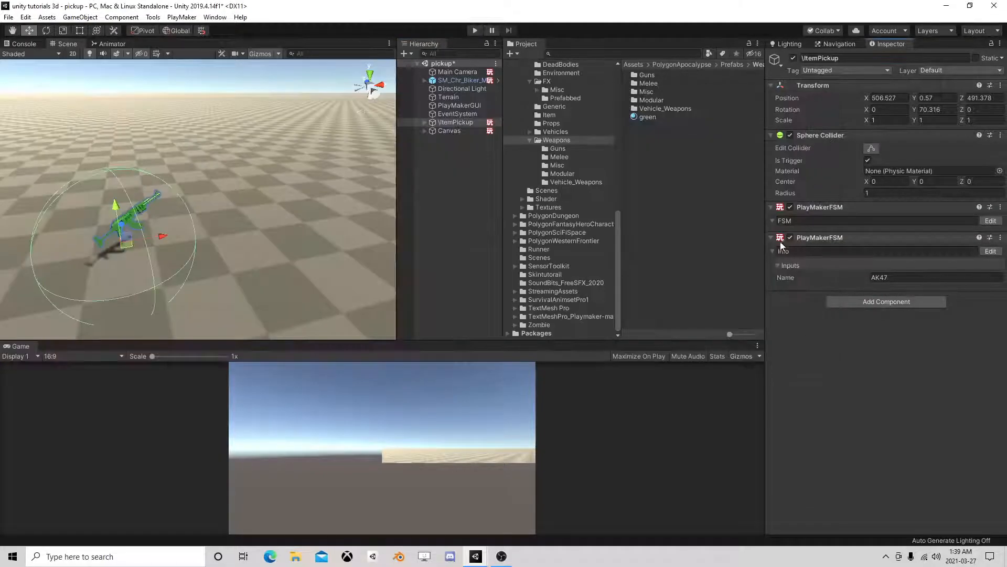
pyautogui.click(874, 304)
pyautogui.click(864, 339)
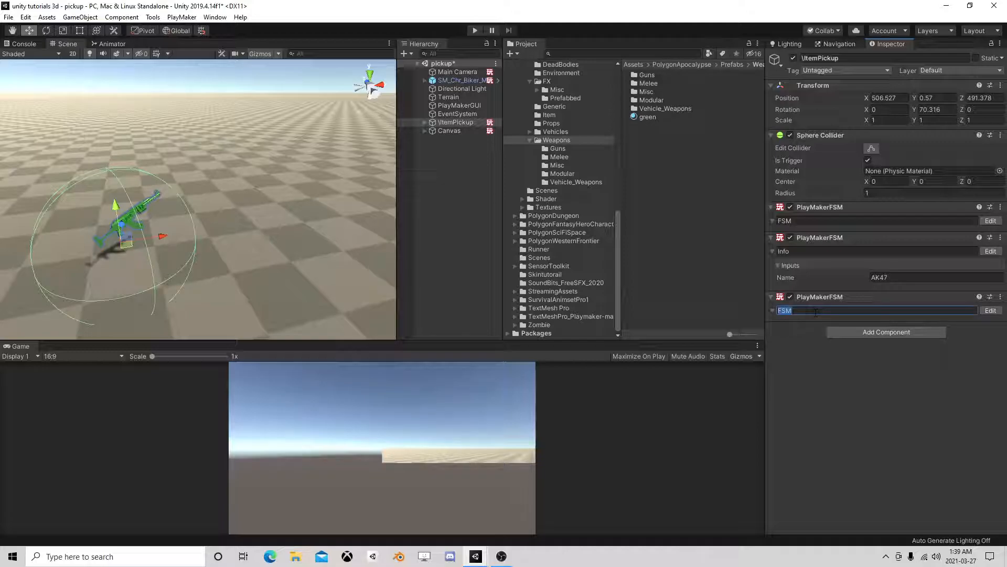
pyautogui.write('Fun')
# Add a Trigger Event action to State 1 of the Function FSM.
pyautogui.click(982, 309)
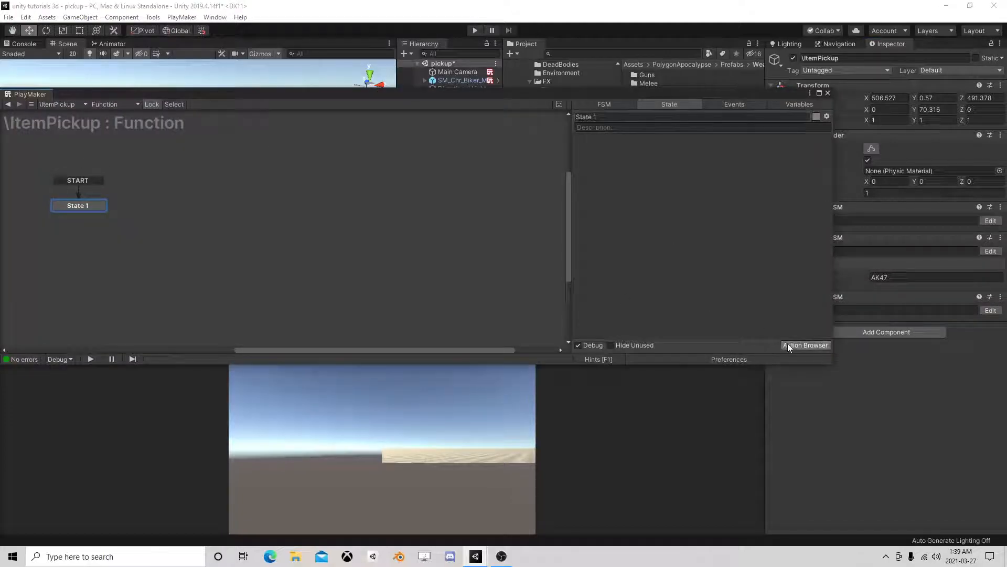
pyautogui.click(787, 345)
pyautogui.write('trigger e')
pyautogui.click(61, 288)
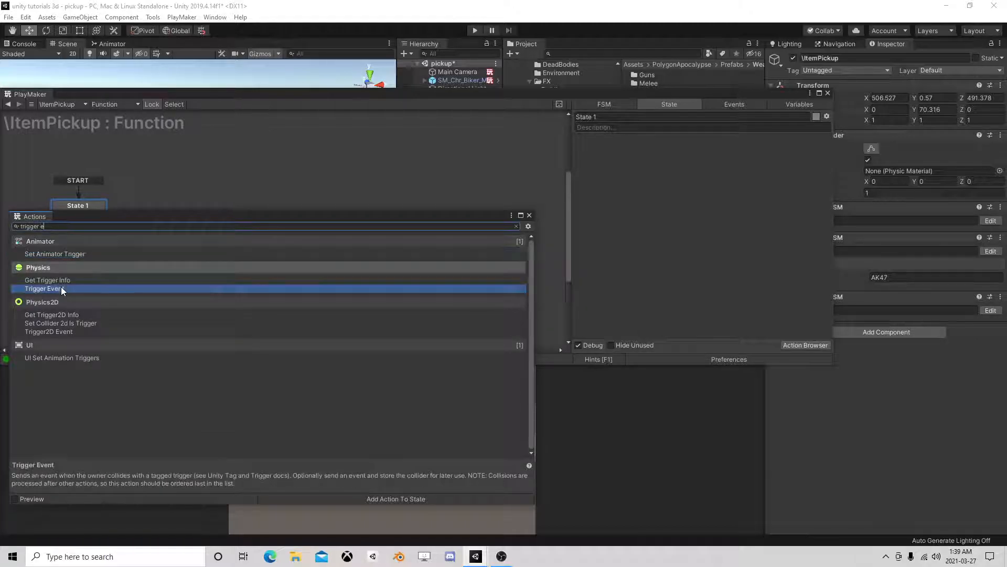
pyautogui.doubleClick(61, 288)
pyautogui.click(529, 214)
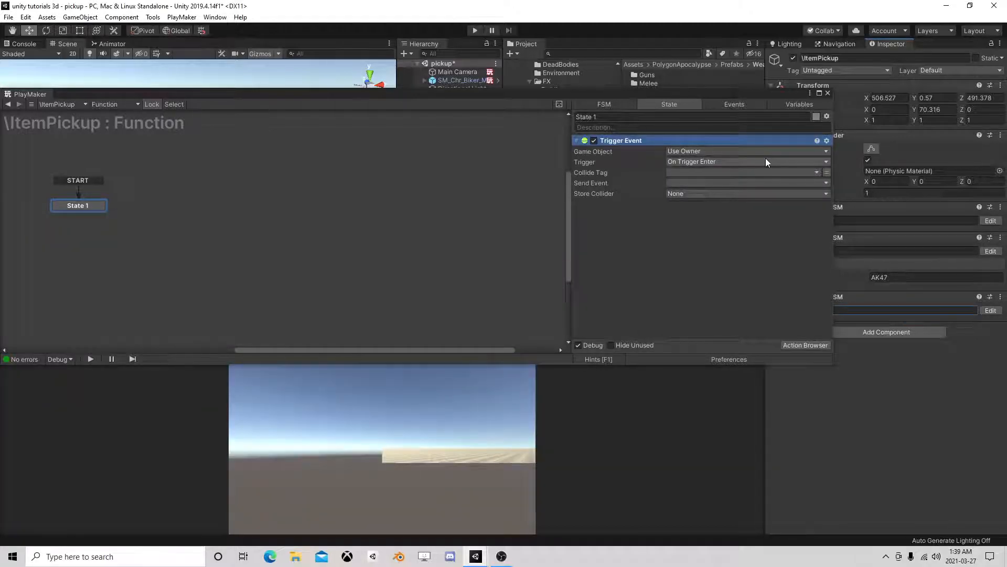
# Set State 1's Trigger Event to On Trigger Enter with collide tag Player, sending a new event named player here.
pyautogui.click(713, 161)
pyautogui.click(691, 177)
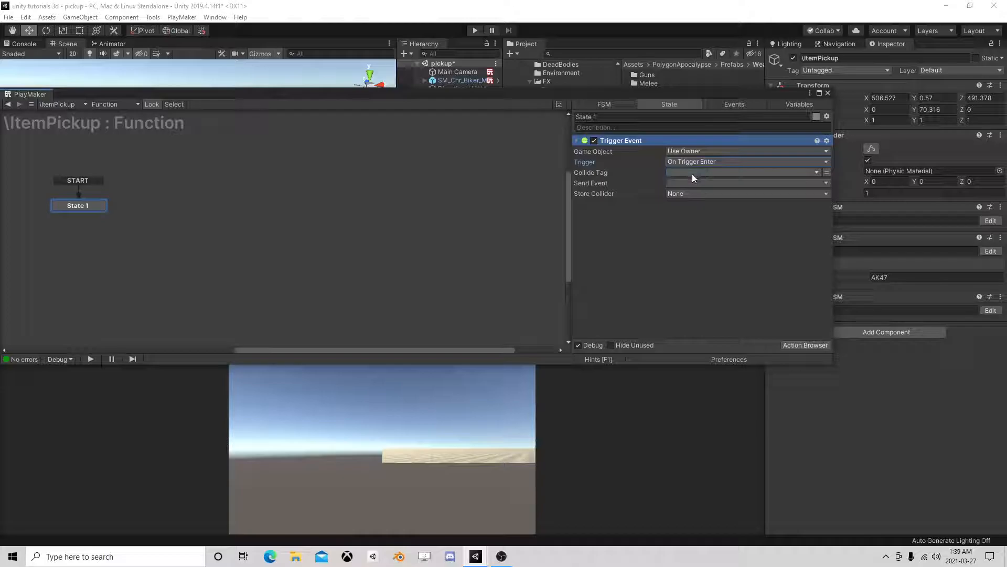
pyautogui.click(692, 174)
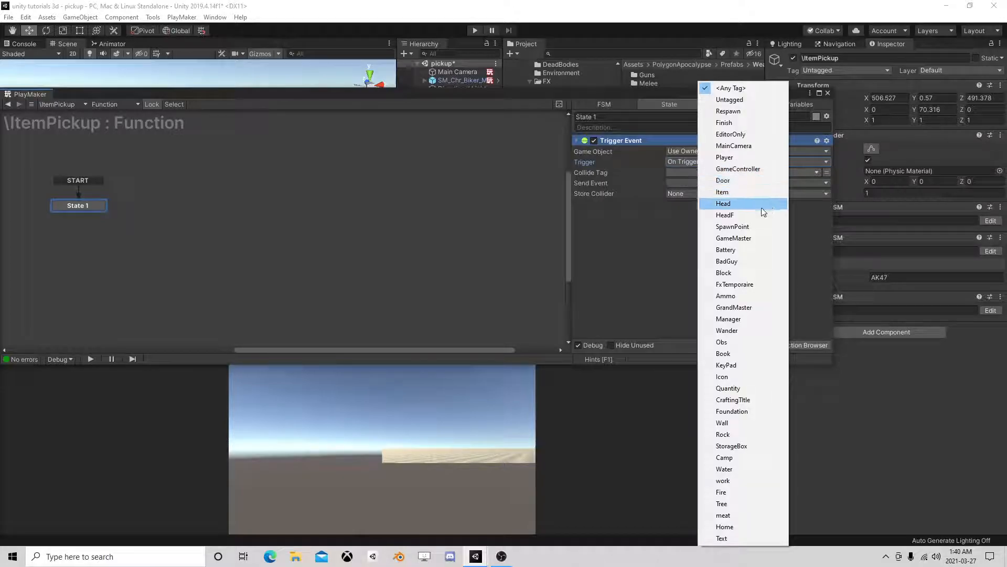
pyautogui.click(735, 158)
pyautogui.click(682, 183)
pyautogui.click(703, 251)
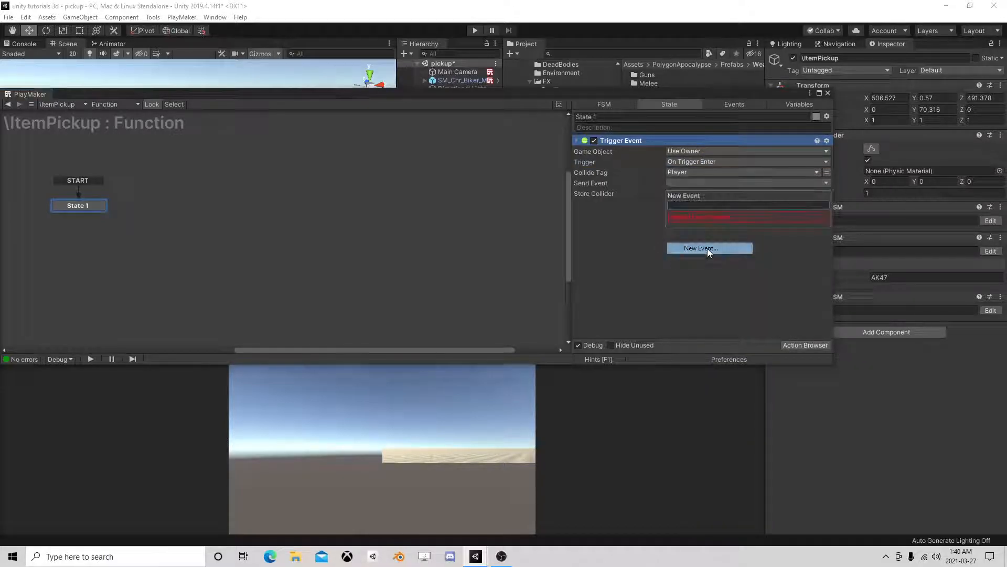
pyautogui.write('player here')
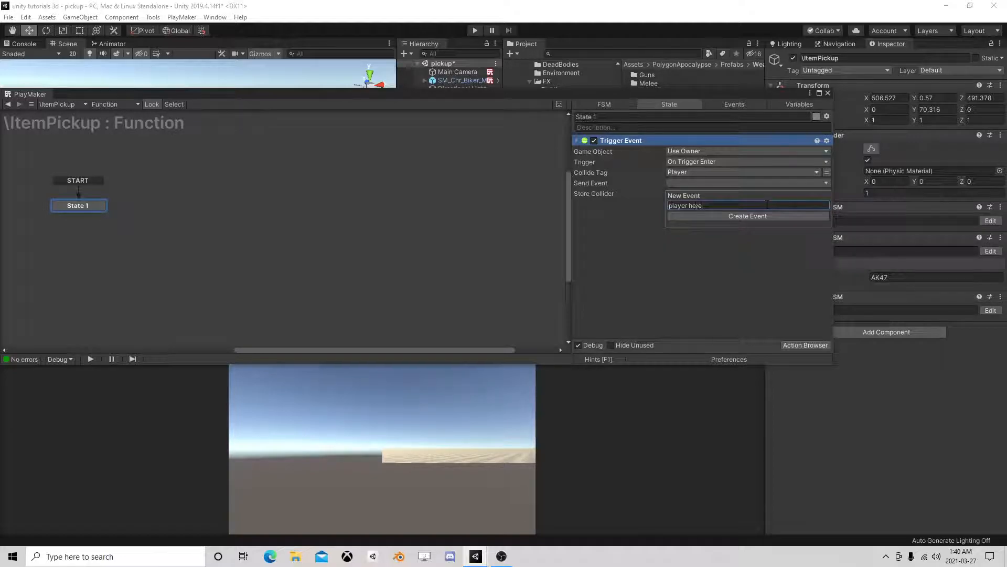
pyautogui.press('Return')
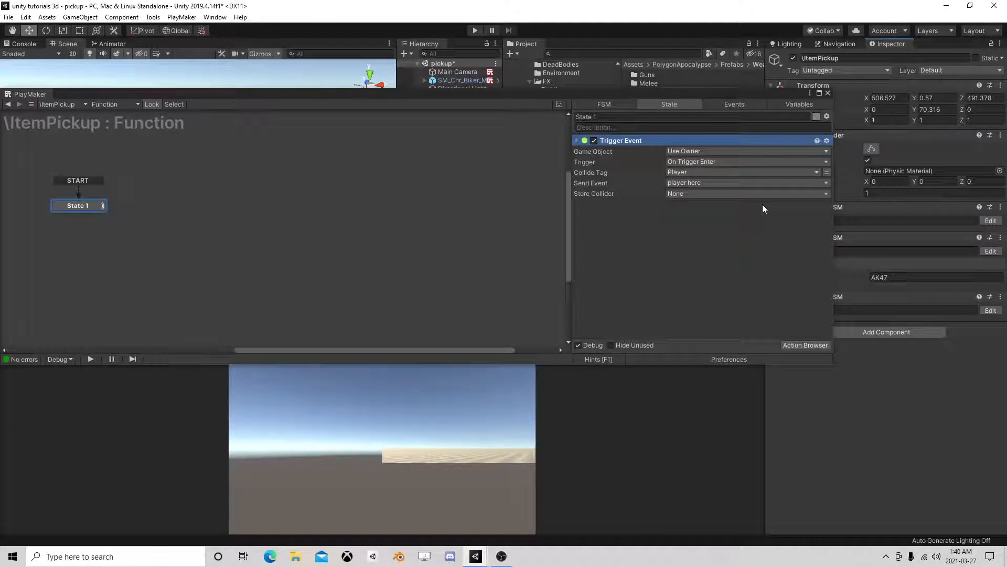
# Add a player here transition to State 1 and link it to a new state beside it.
pyautogui.rightClick(83, 208)
pyautogui.moveTo(124, 212)
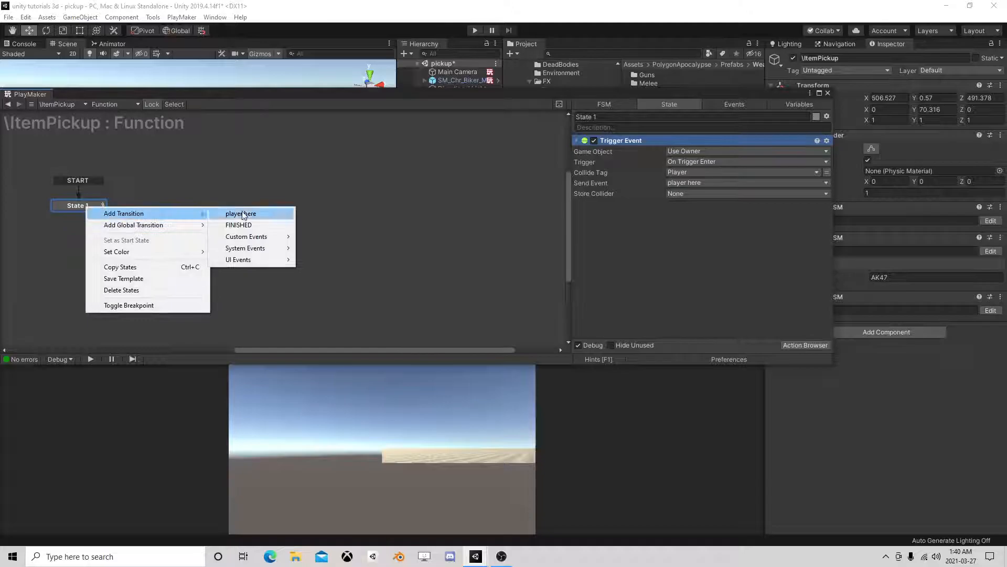
pyautogui.click(247, 212)
pyautogui.moveTo(95, 215); pyautogui.dragTo(165, 204)
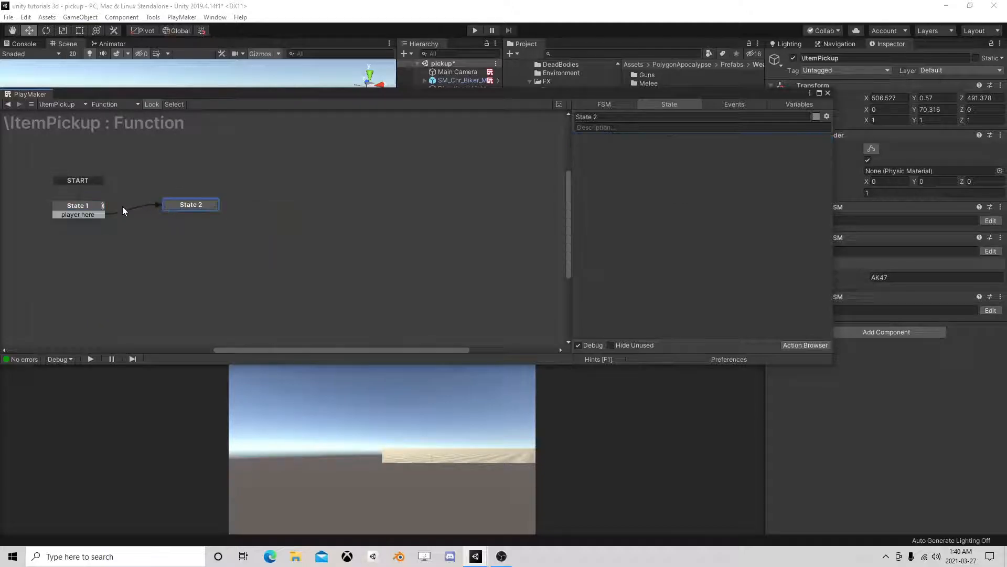
# Copy the Trigger Event action from State 1 into State 2.
pyautogui.rightClick(630, 140)
pyautogui.click(676, 202)
pyautogui.click(187, 204)
pyautogui.rightClick(642, 160)
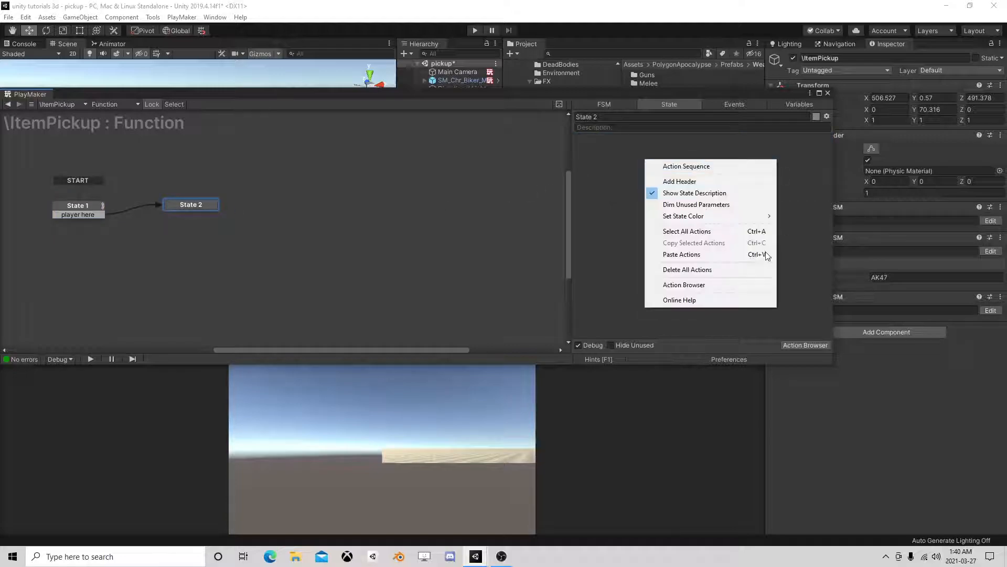
pyautogui.click(711, 255)
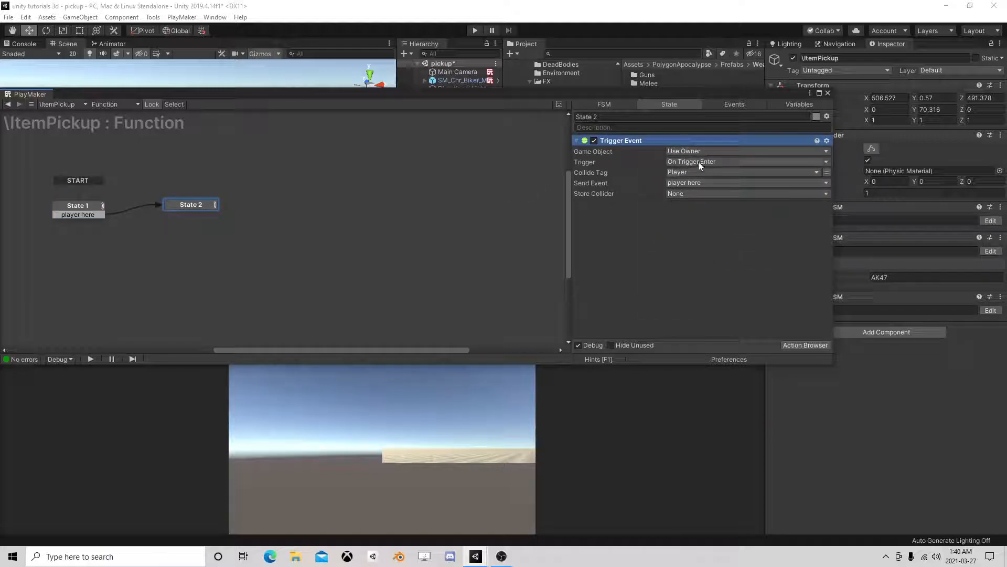
# Set State 2's Trigger Event to On Trigger Exit and make it send a new event named player is gone.
pyautogui.click(698, 161)
pyautogui.click(705, 196)
pyautogui.click(694, 182)
pyautogui.click(717, 258)
pyautogui.write('pla')
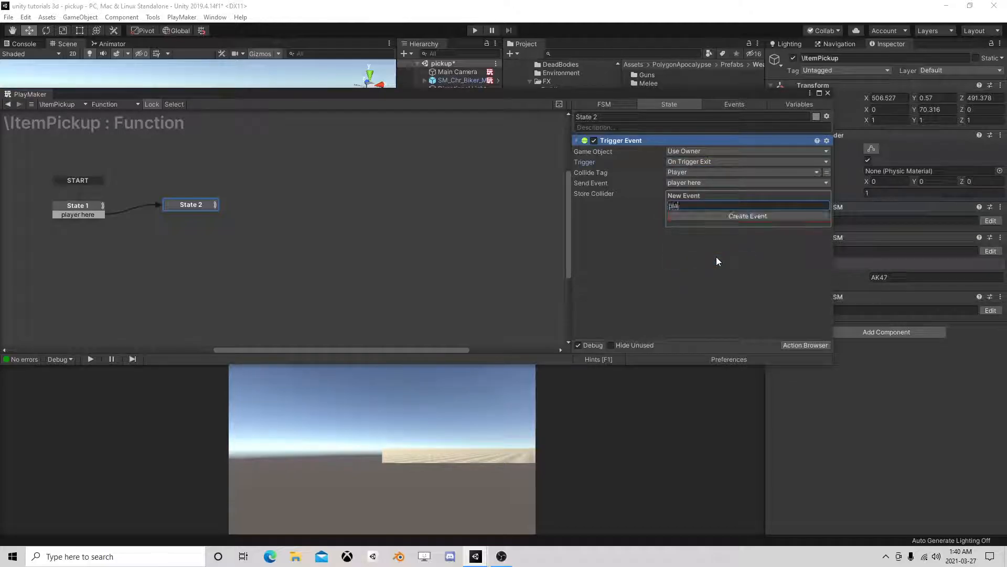
pyautogui.write('yer is gone')
pyautogui.press('Return')
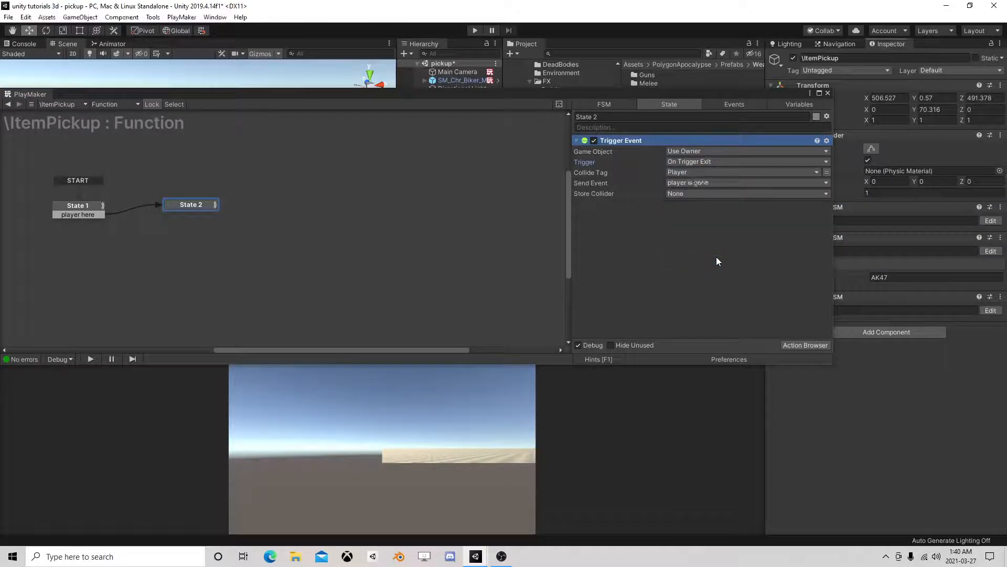
# Add a player is gone transition to State 2, link it back to State 1, and align the two states.
pyautogui.rightClick(193, 203)
pyautogui.moveTo(246, 209)
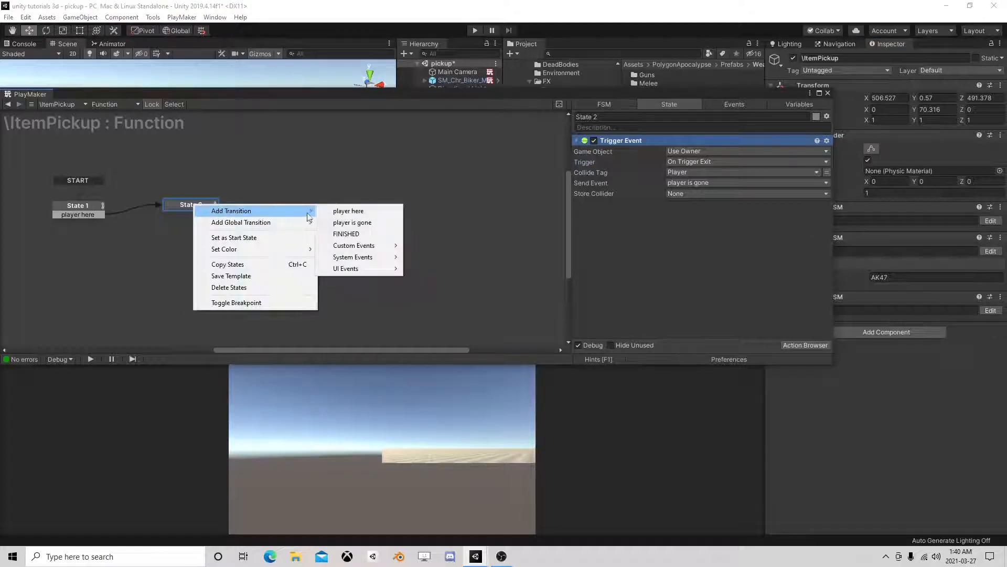
pyautogui.click(335, 223)
pyautogui.moveTo(191, 213); pyautogui.dragTo(93, 206)
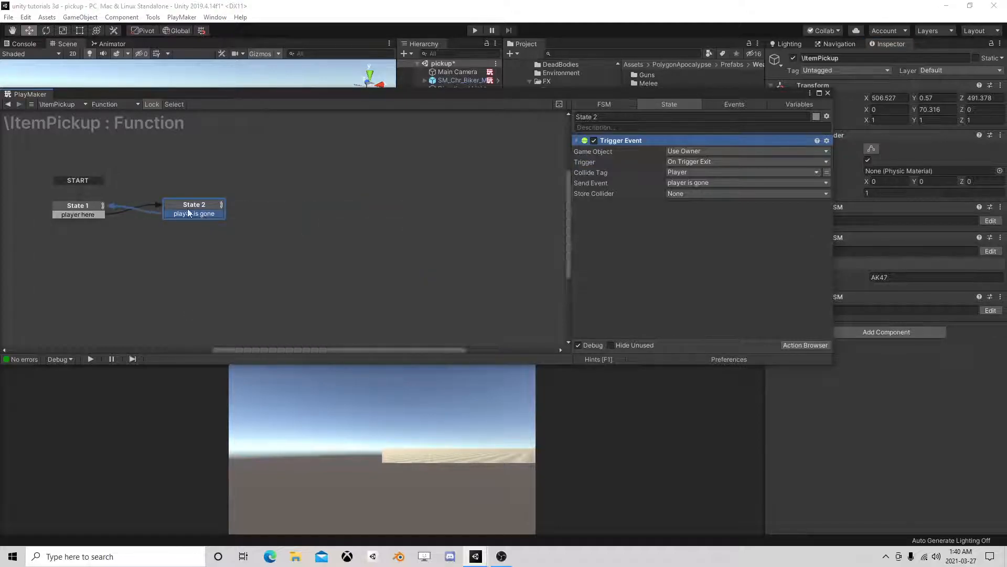
pyautogui.moveTo(179, 203)
pyautogui.mouseDown()
pyautogui.moveTo(197, 204)
pyautogui.moveTo(169, 205)
pyautogui.mouseUp()
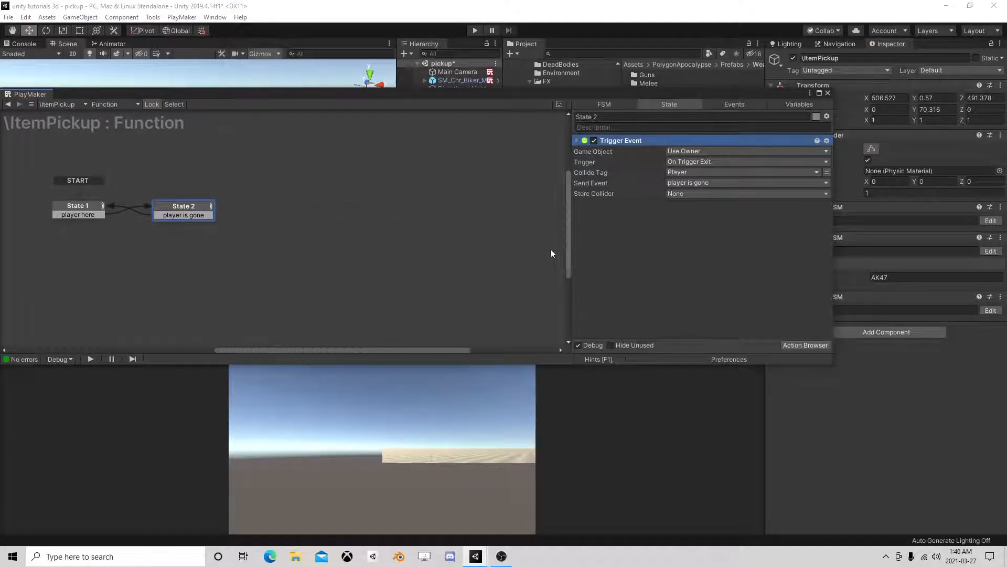
# Add a Set Fsm Game Object action to State 2.
pyautogui.click(792, 345)
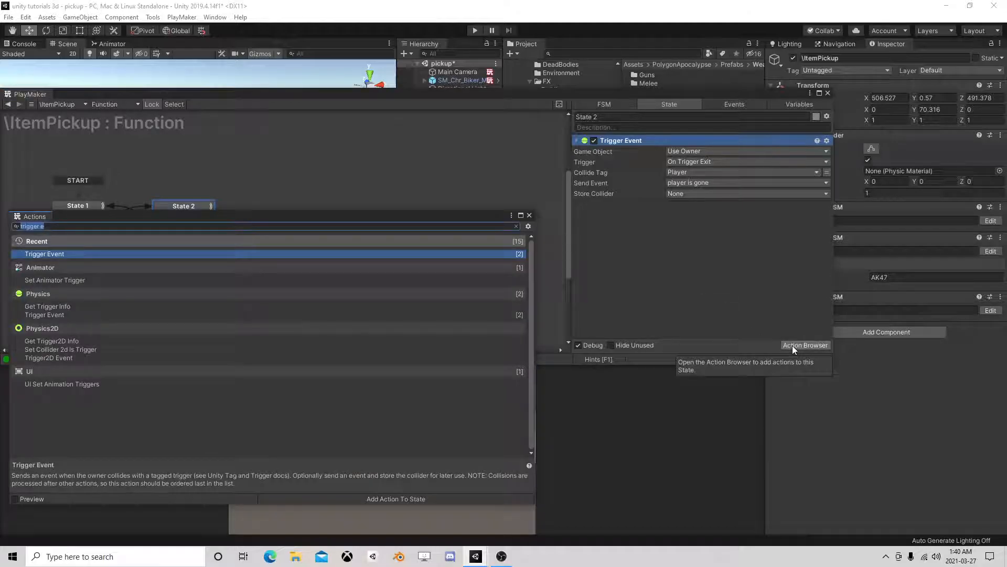
pyautogui.write('set fsm')
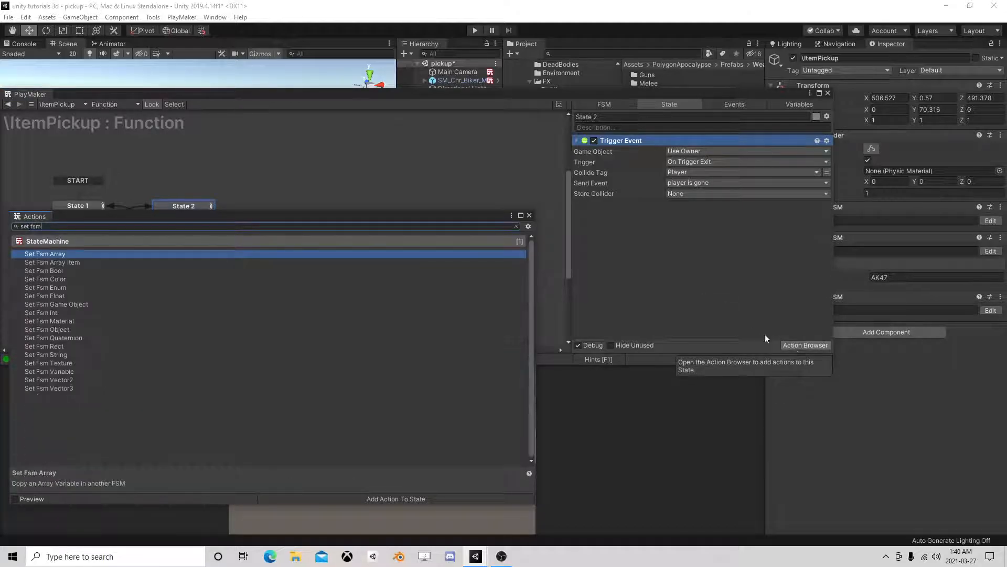
pyautogui.doubleClick(51, 304)
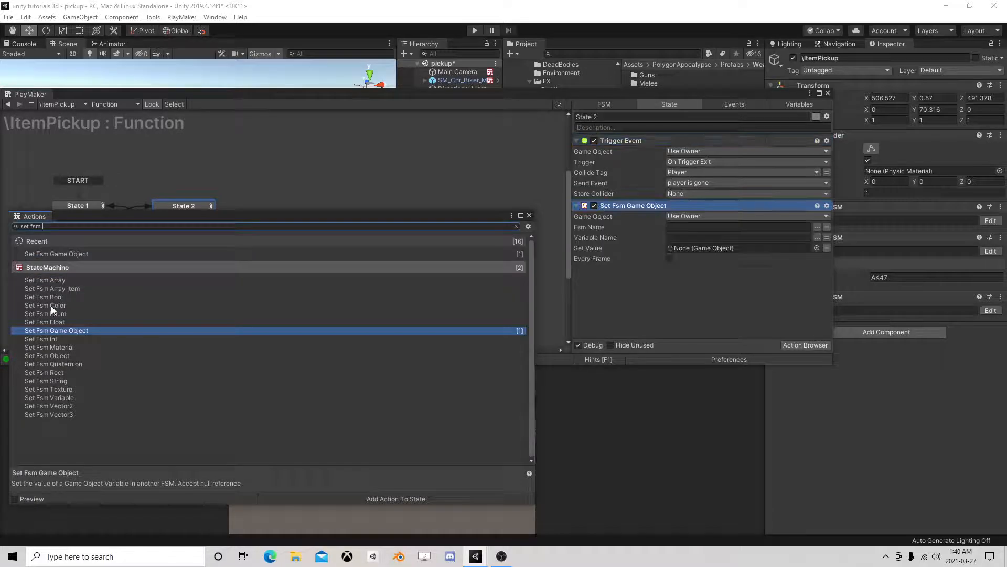
pyautogui.click(529, 215)
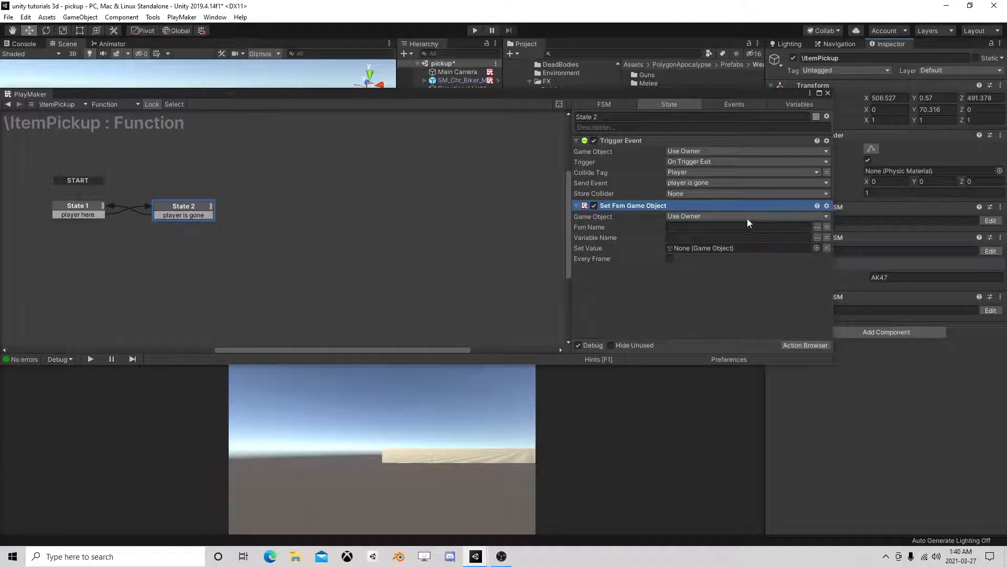
# Point the Set Fsm Game Object action at the Canvas's UI FSM and its CurrentlyIn variable, with the set value taken from a variable.
pyautogui.click(788, 215)
pyautogui.click(720, 238)
pyautogui.moveTo(763, 93); pyautogui.dragTo(301, 79)
pyautogui.moveTo(452, 130); pyautogui.dragTo(256, 209)
pyautogui.click(356, 222)
pyautogui.click(379, 226)
pyautogui.click(357, 233)
pyautogui.click(402, 237)
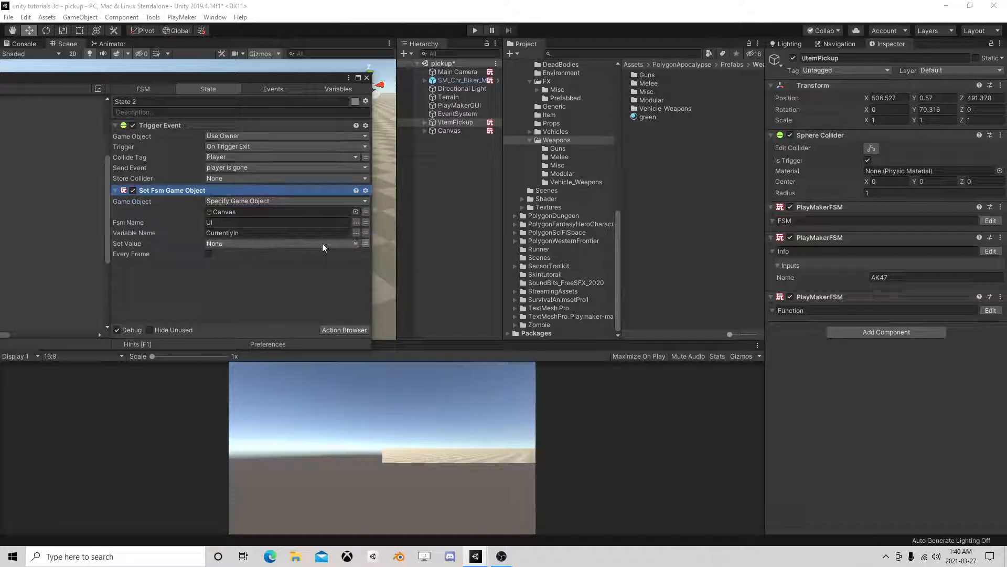
# Replace the action's specified game object with the global variable UIManager.
pyautogui.click(366, 212)
pyautogui.click(270, 212)
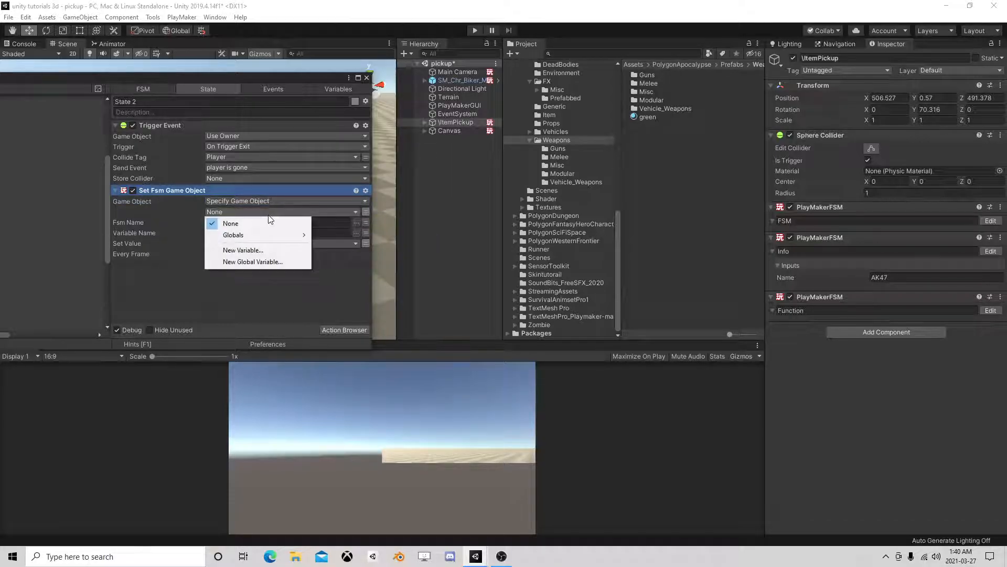
pyautogui.moveTo(252, 235)
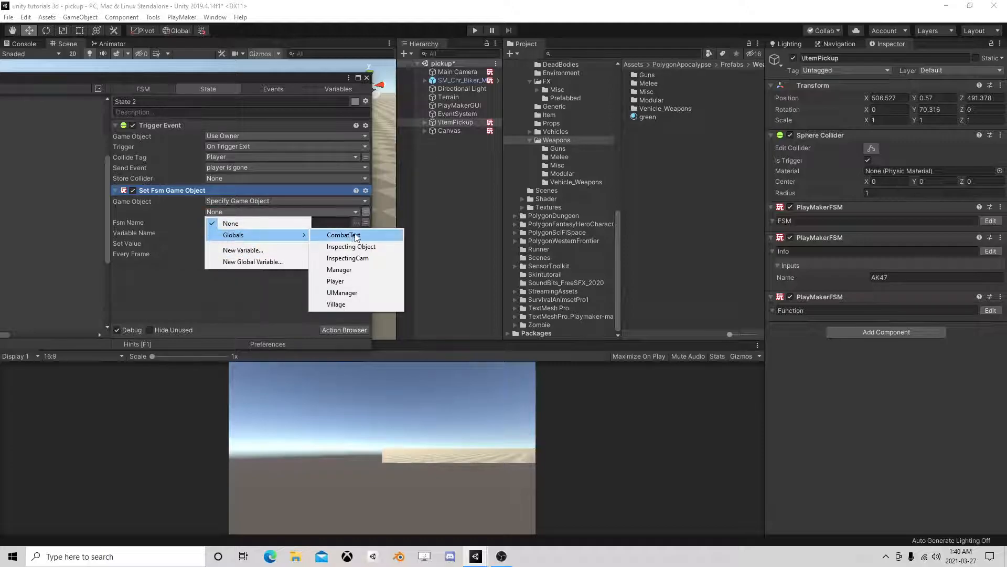
pyautogui.click(347, 293)
# Add a new state before State 1 in the Function FSM and make it the start state.
pyautogui.moveTo(266, 80); pyautogui.dragTo(778, 87)
pyautogui.moveTo(151, 207); pyautogui.dragTo(288, 207, button='middle')
pyautogui.rightClick(118, 172)
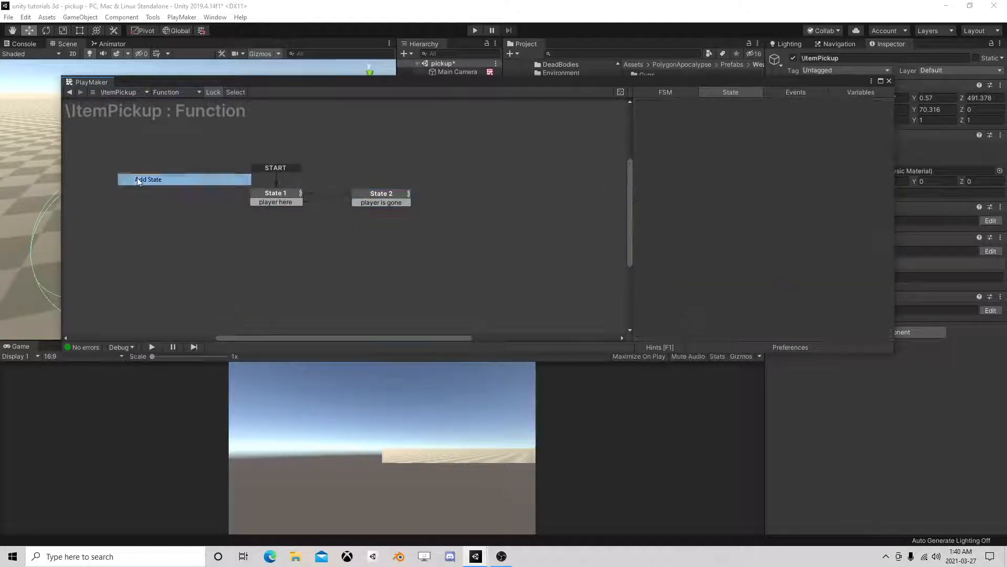
pyautogui.click(137, 177)
pyautogui.rightClick(137, 177)
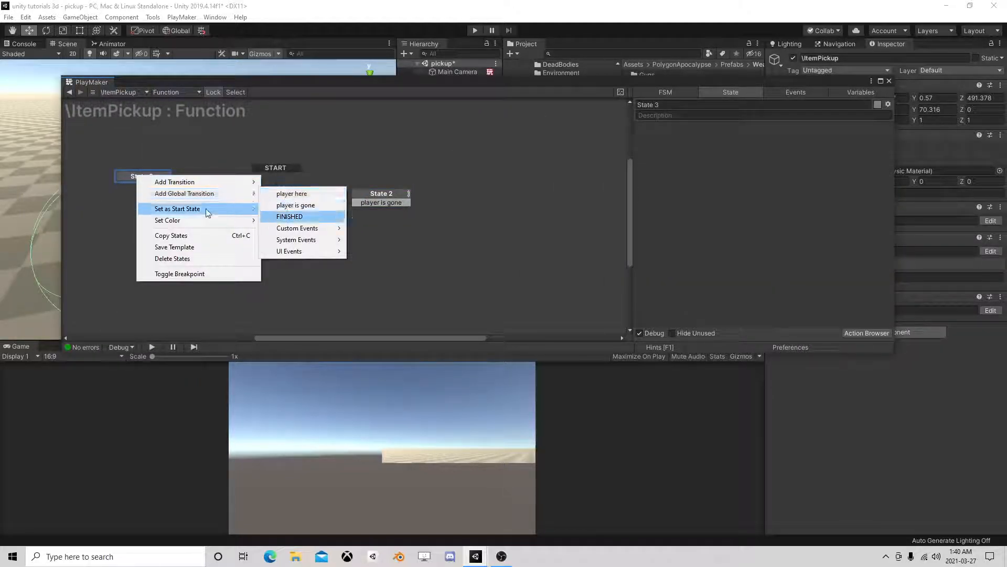
pyautogui.click(186, 210)
# Add a FINISHED transition to the start state and link it to State 1.
pyautogui.rightClick(149, 178)
pyautogui.moveTo(178, 182)
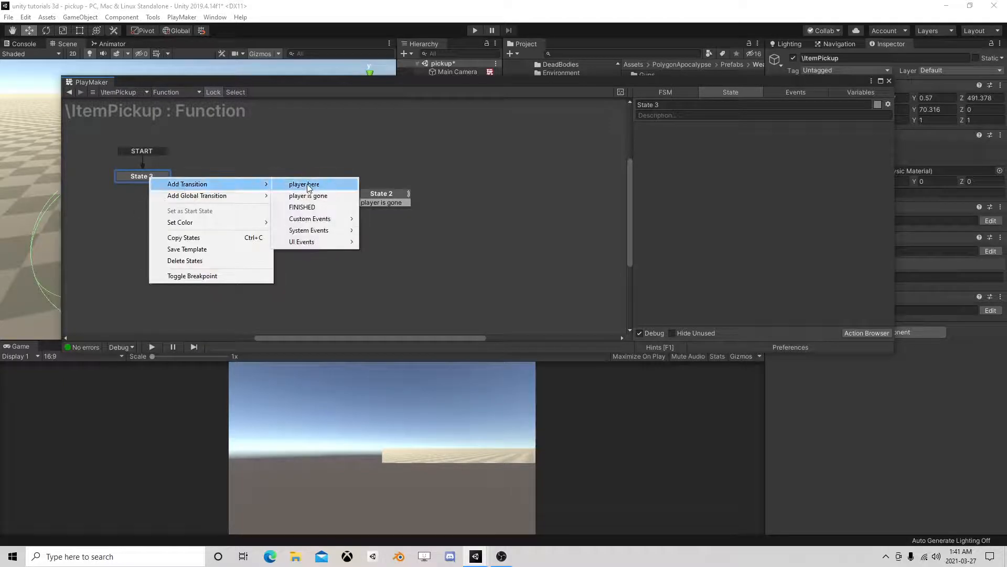
pyautogui.click(301, 207)
pyautogui.moveTo(160, 185); pyautogui.dragTo(262, 198)
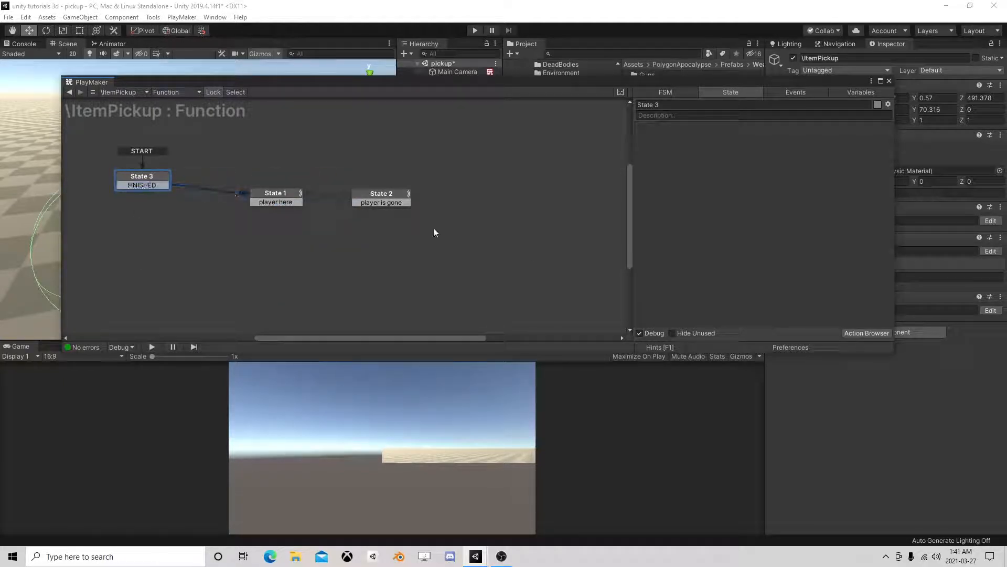
# Add a Get Owner action to State 3 and store its result in a new variable named self.
pyautogui.click(875, 333)
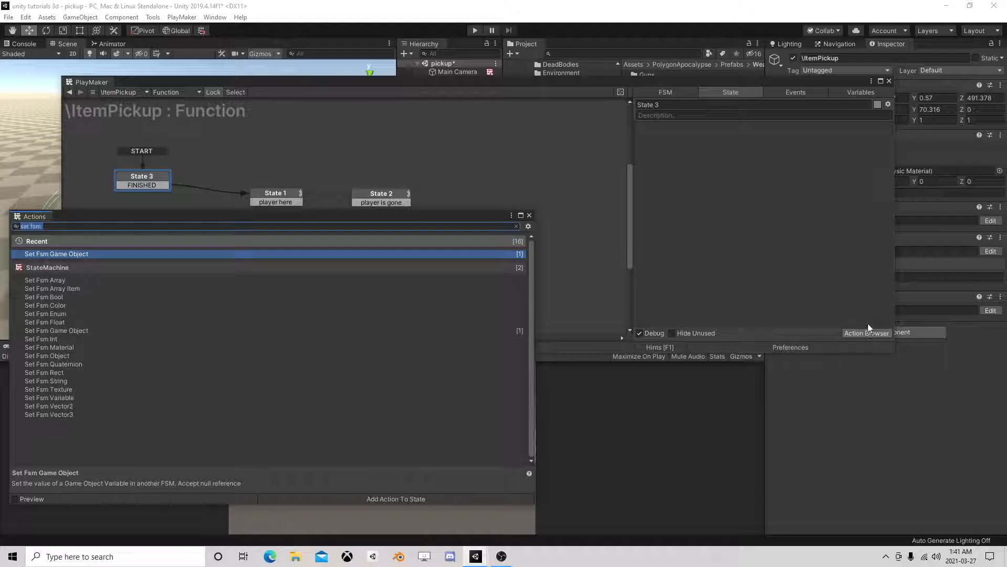
pyautogui.write('get o')
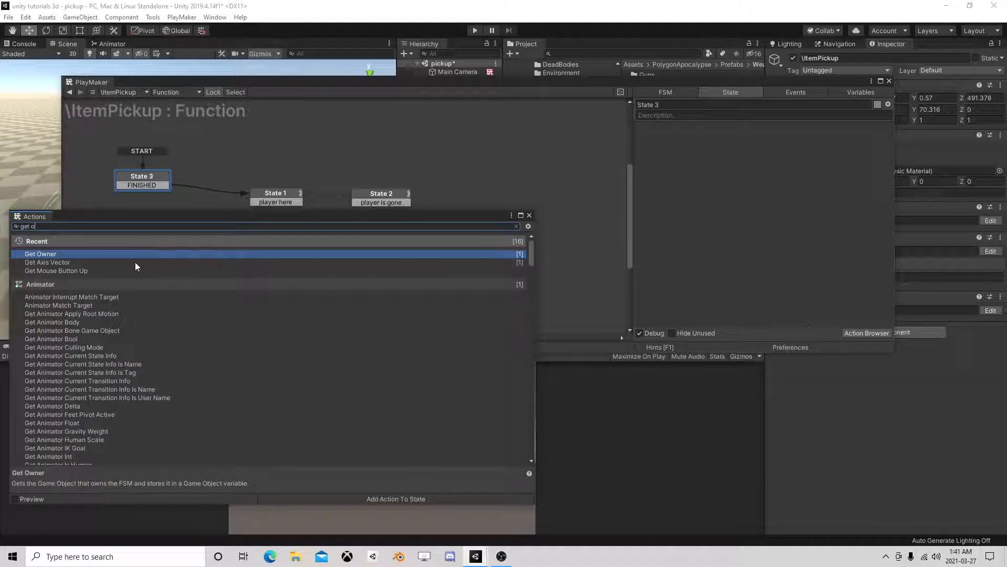
pyautogui.doubleClick(92, 254)
pyautogui.click(529, 215)
pyautogui.click(796, 139)
pyautogui.click(774, 177)
pyautogui.write('se')
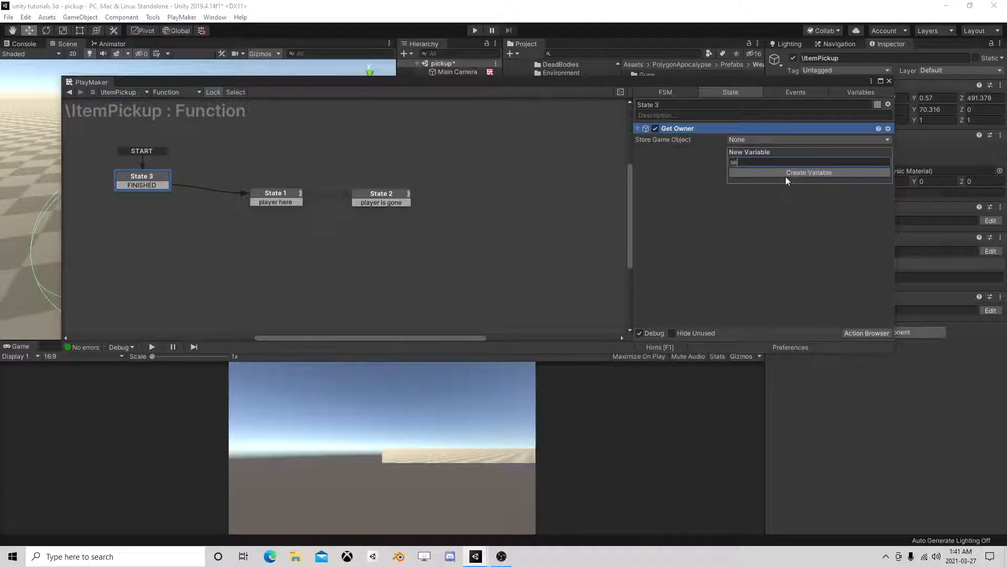
pyautogui.write('lf')
pyautogui.click(785, 175)
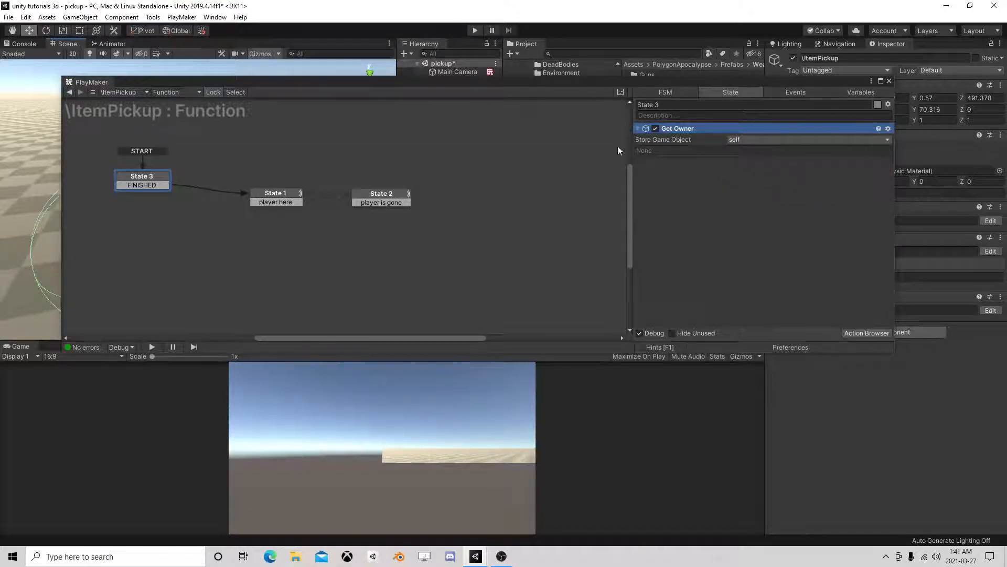
# Set the value of State 2's Set Fsm Game Object action to the self variable.
pyautogui.click(278, 193)
pyautogui.click(360, 199)
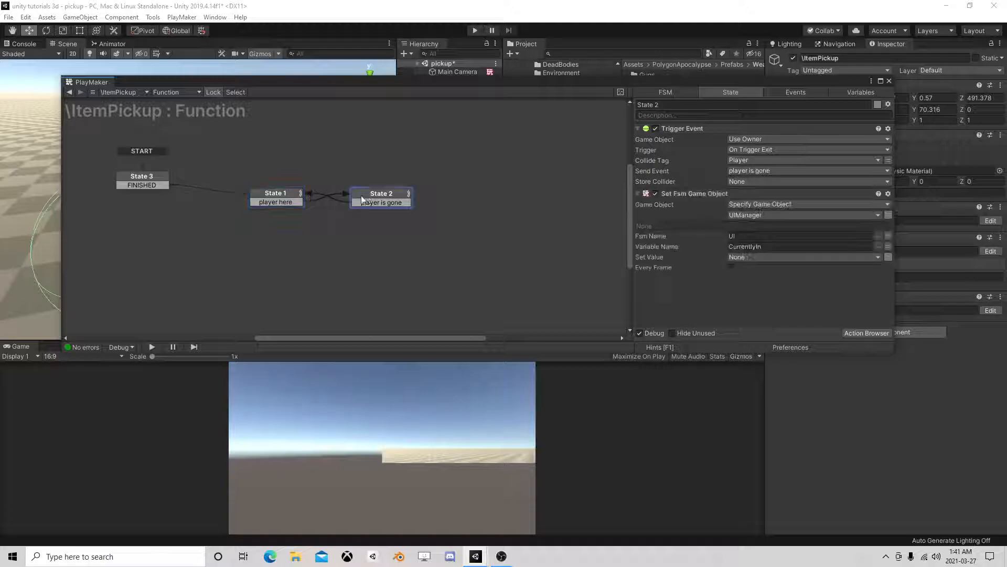
pyautogui.click(742, 256)
pyautogui.click(774, 280)
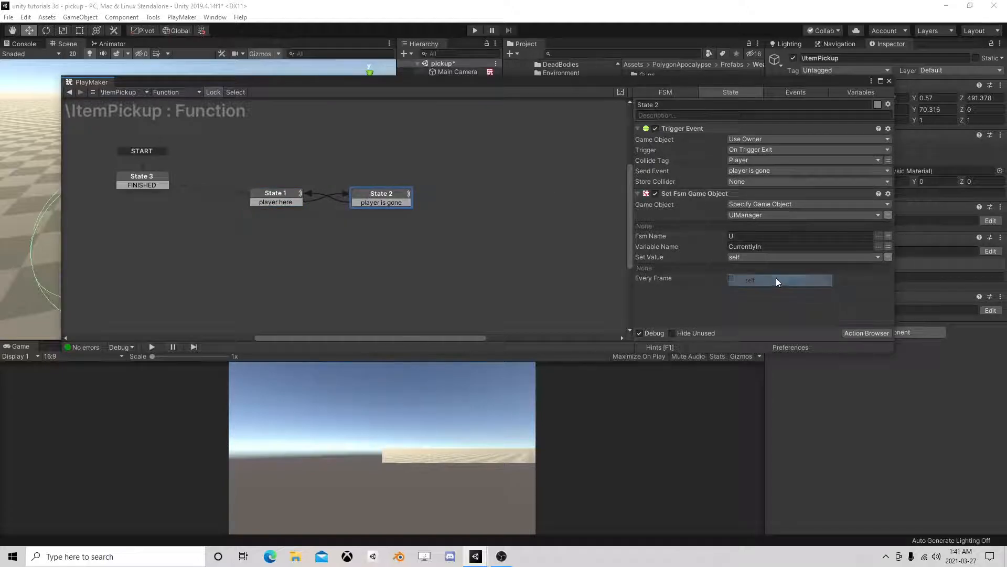
# Copy the Set Fsm Game Object action from State 2 into State 1.
pyautogui.rightClick(709, 192)
pyautogui.click(750, 255)
pyautogui.click(278, 194)
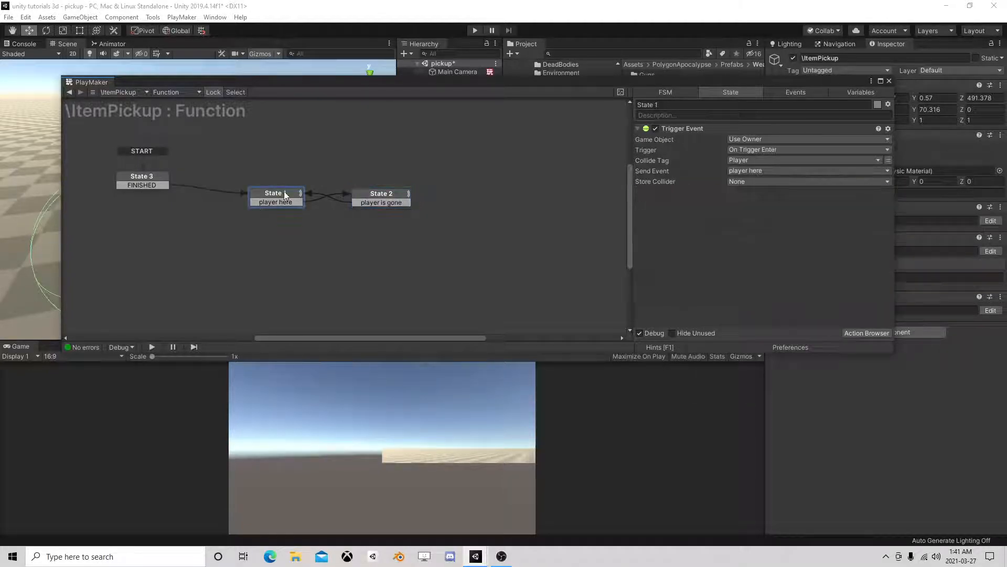
pyautogui.rightClick(690, 211)
pyautogui.click(719, 299)
# Set the copied action's value to a new variable named null, and move State 1's Trigger Event below that action.
pyautogui.click(766, 257)
pyautogui.click(765, 307)
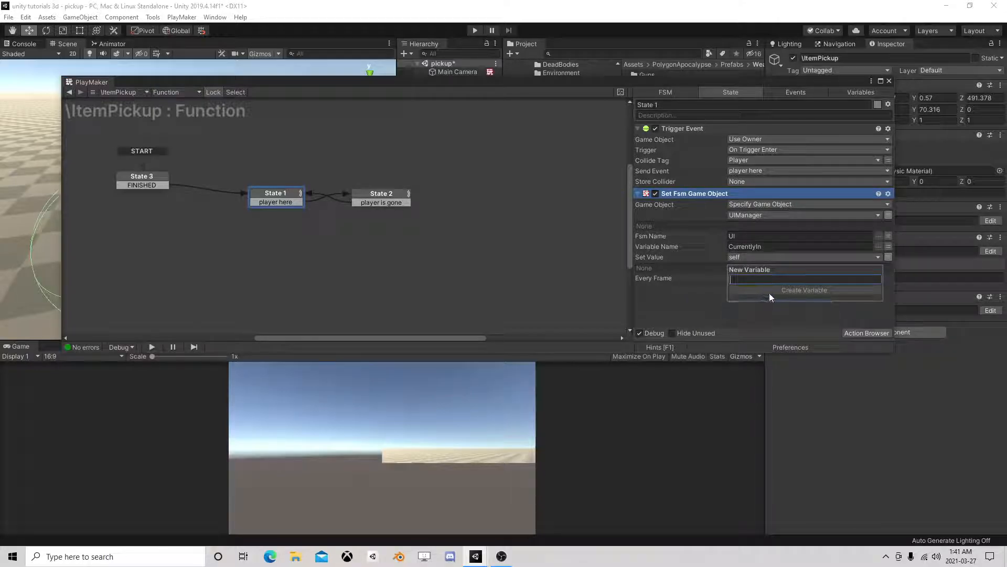
pyautogui.write('uull')
pyautogui.click(768, 292)
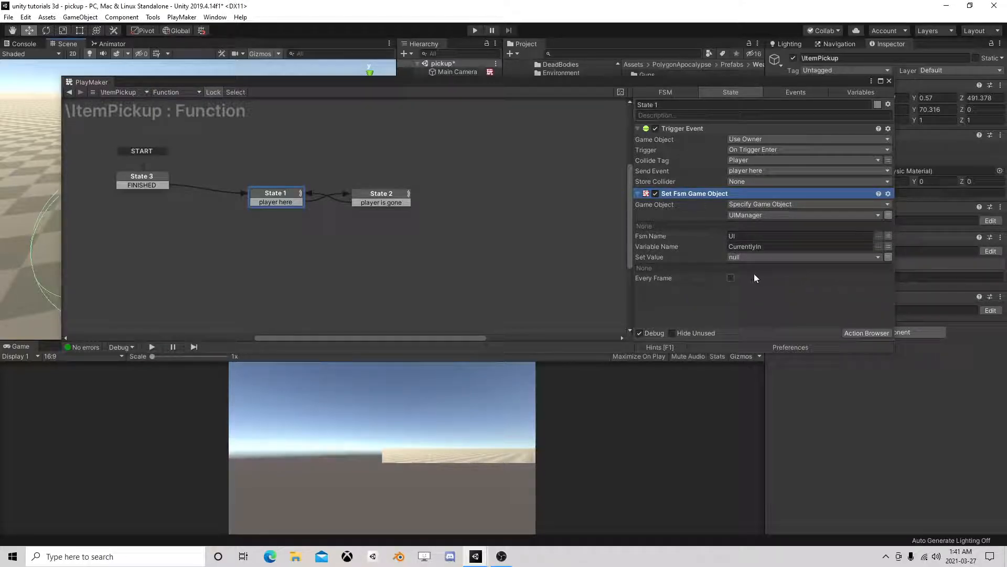
pyautogui.moveTo(682, 129); pyautogui.dragTo(713, 298)
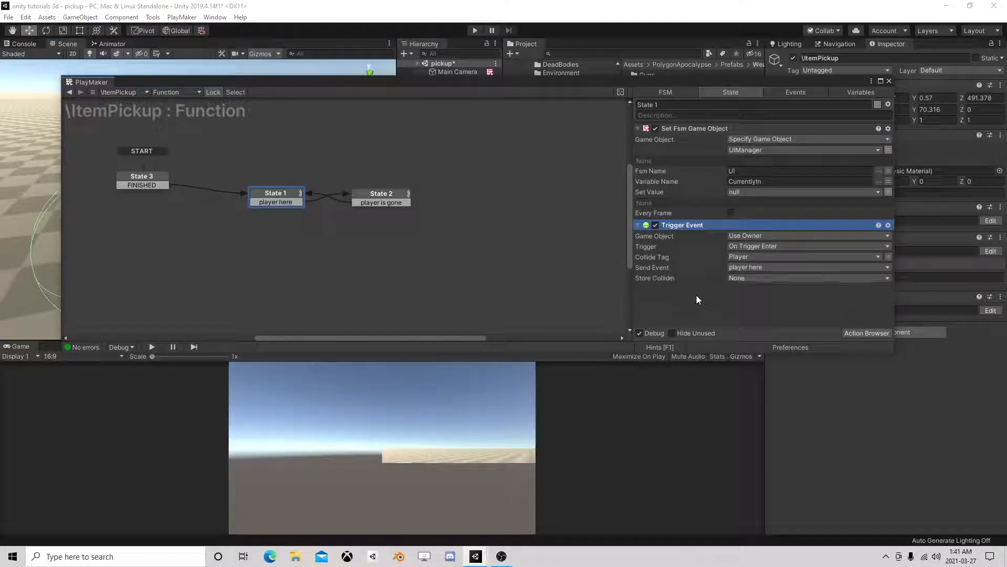
# Reorder State 2's actions so Trigger Event runs below Set Fsm Game Object, and close the FSM editor.
pyautogui.click(404, 202)
pyautogui.moveTo(682, 129); pyautogui.dragTo(703, 290)
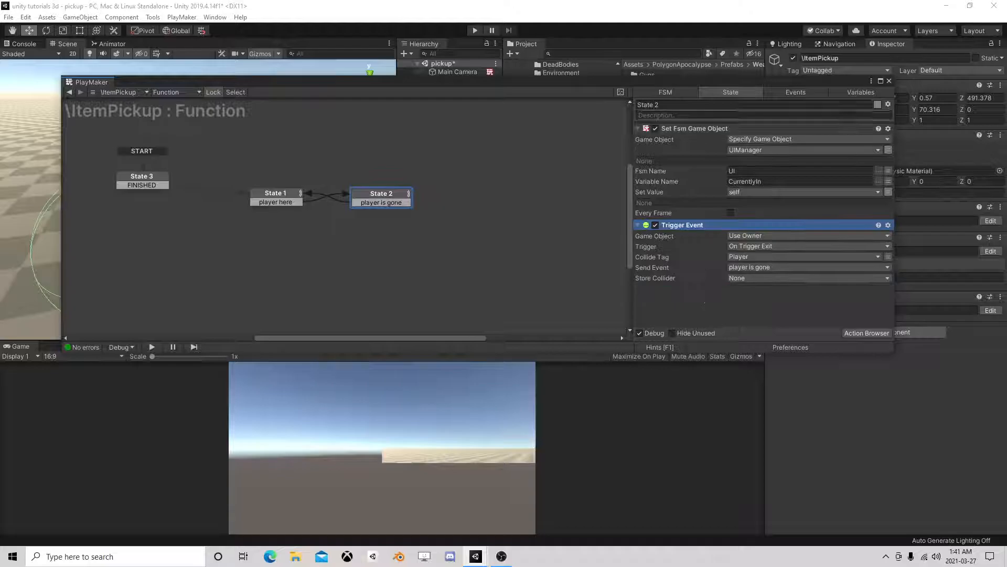
pyautogui.click(889, 81)
# Play-test the scene by walking the character in and out of the rifle's trigger sphere to check the AK47 label.
pyautogui.click(473, 30)
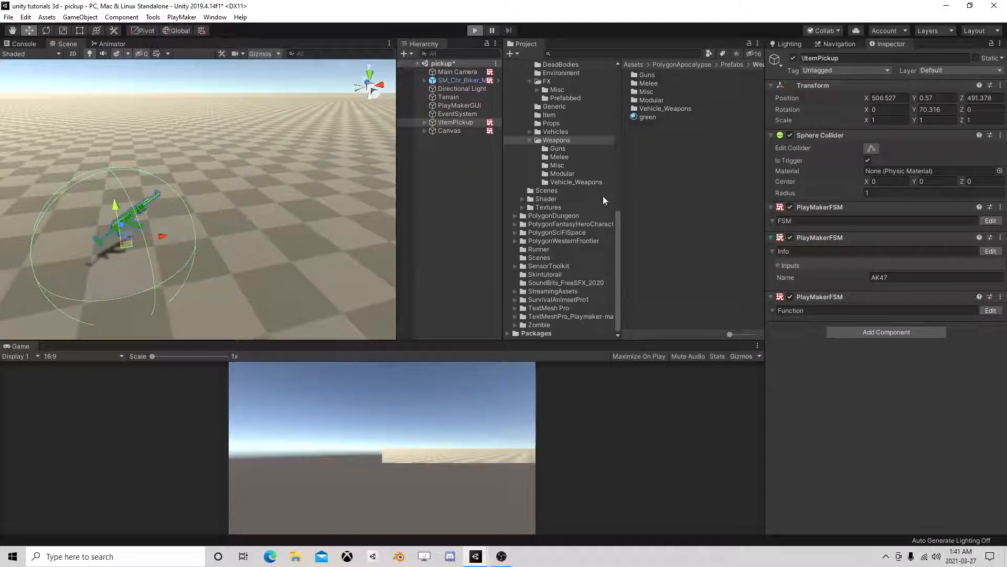
pyautogui.press('w')
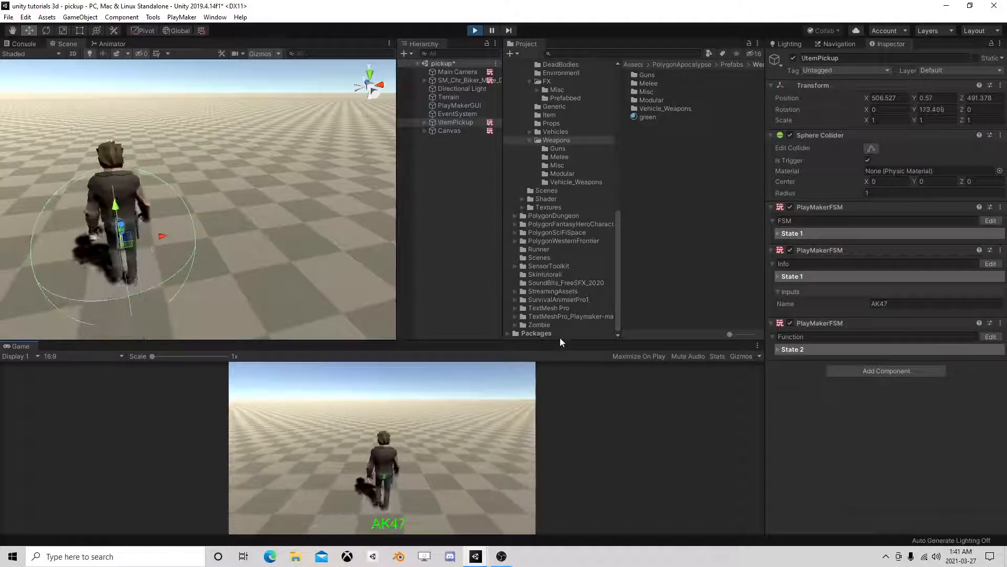
pyautogui.press('s')
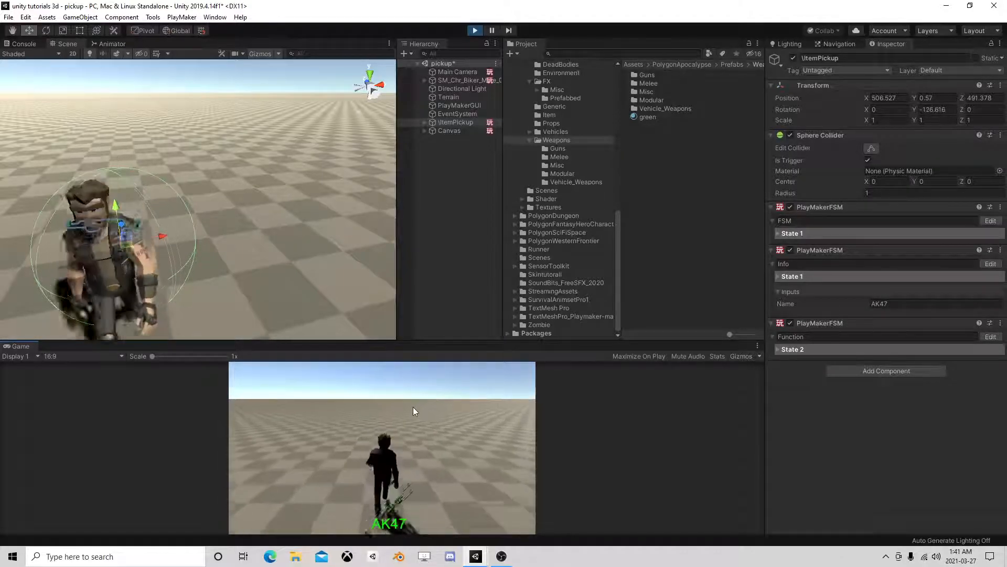
pyautogui.press('d')
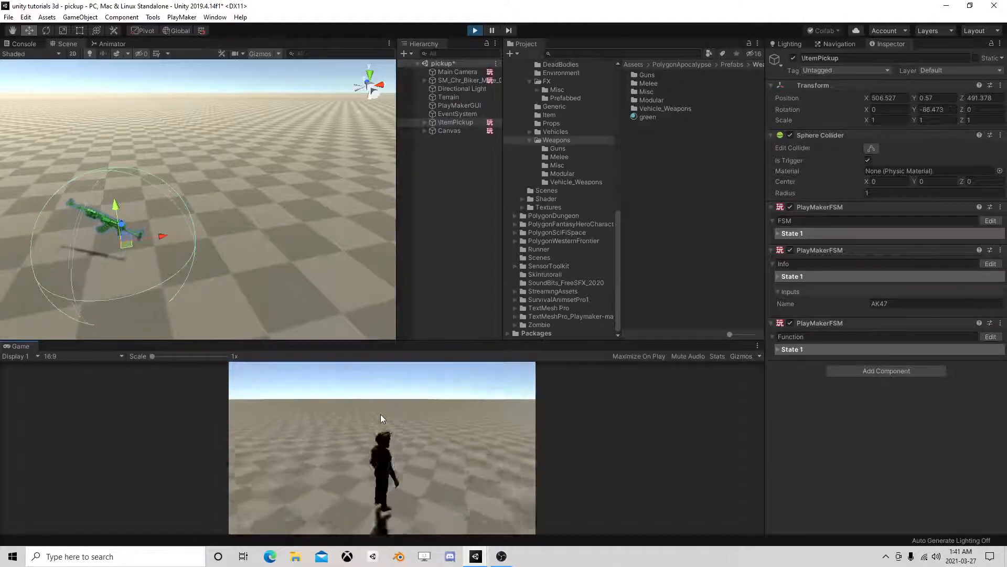
pyautogui.press('w')
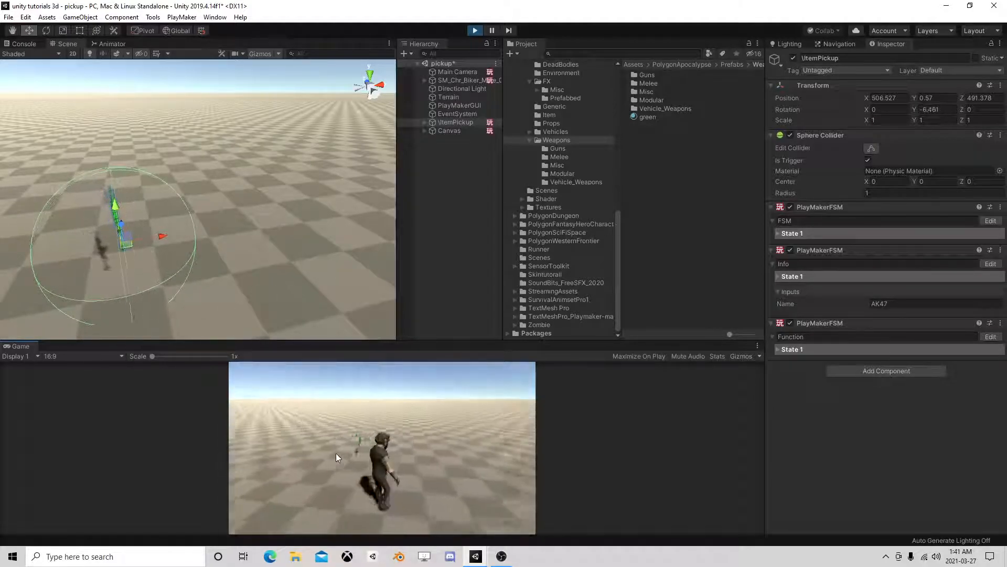
pyautogui.press('w')
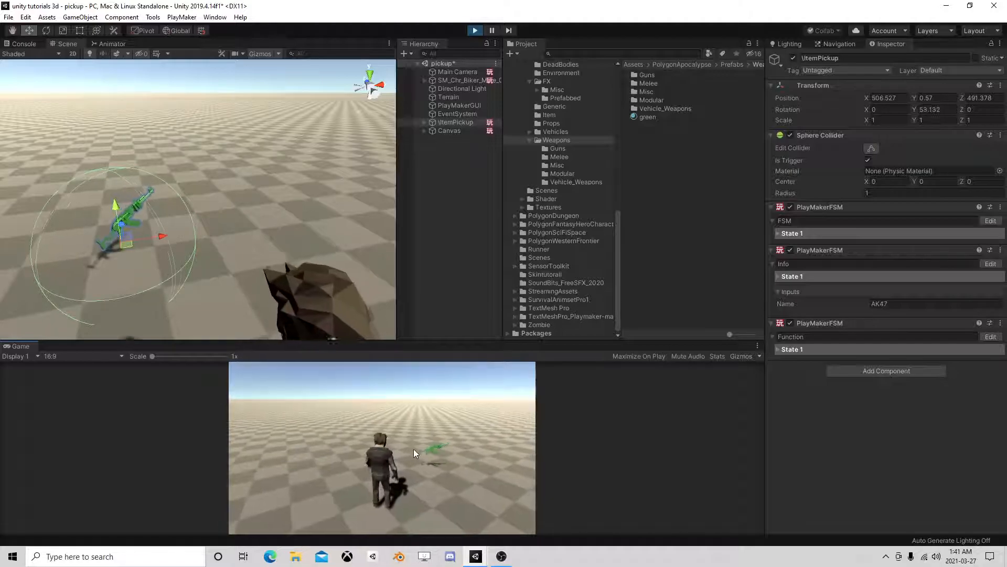
pyautogui.press('w')
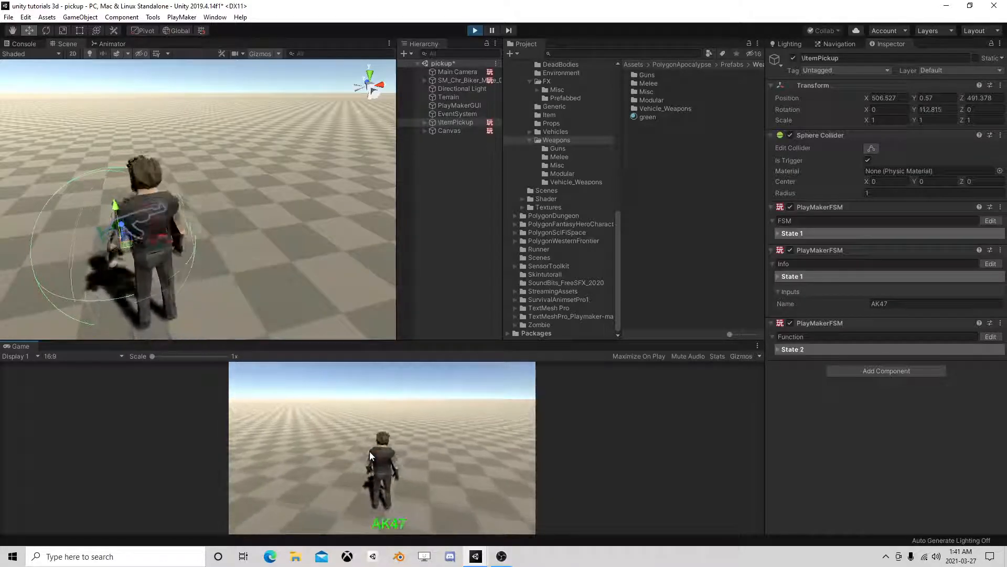
pyautogui.press('w')
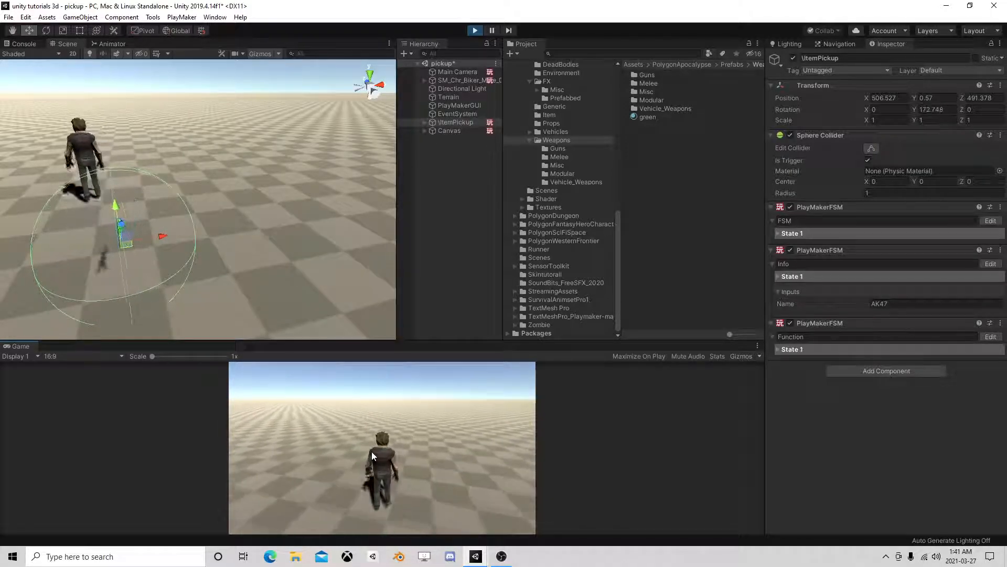
pyautogui.press('w')
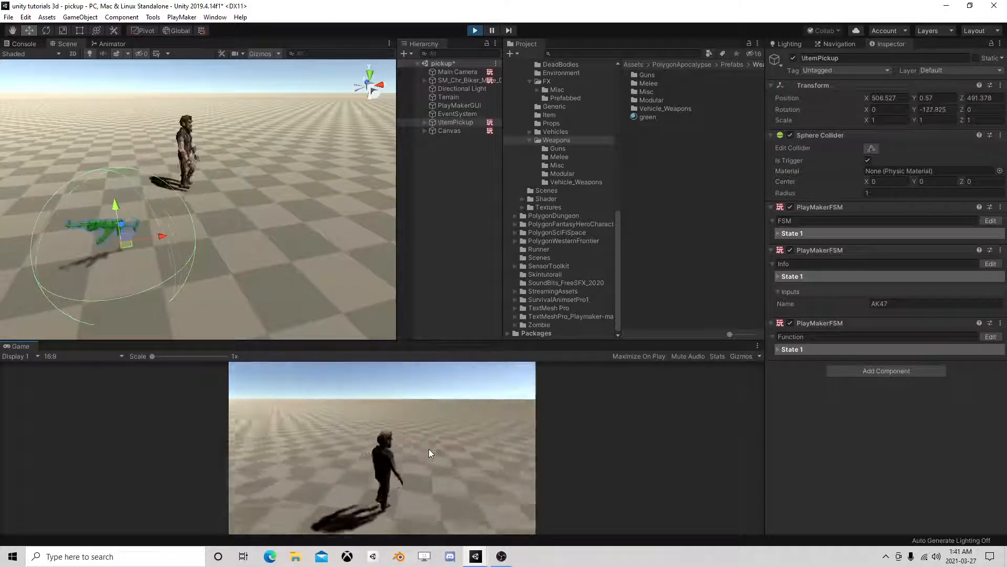
pyautogui.press('w')
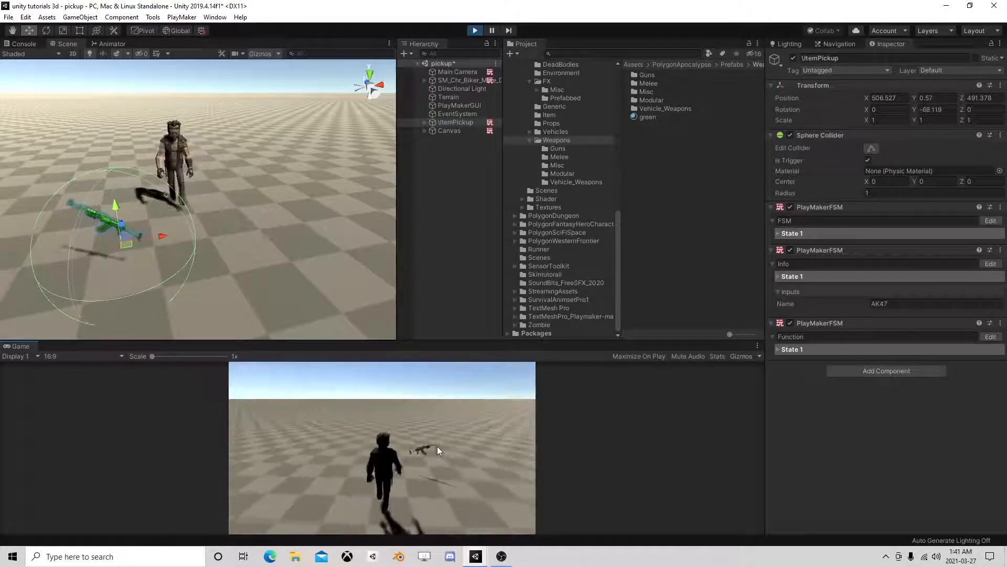
pyautogui.press('w')
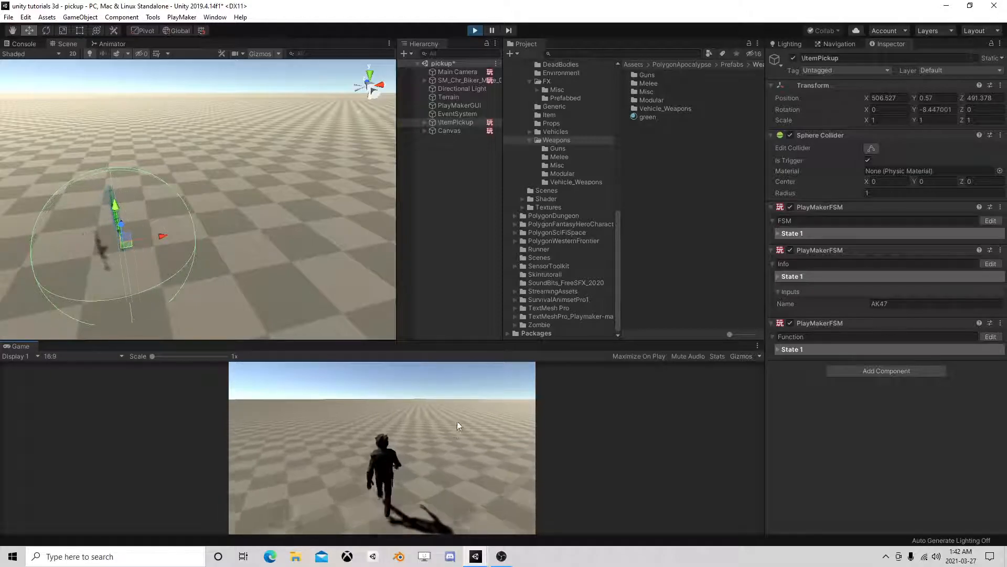
pyautogui.press('w')
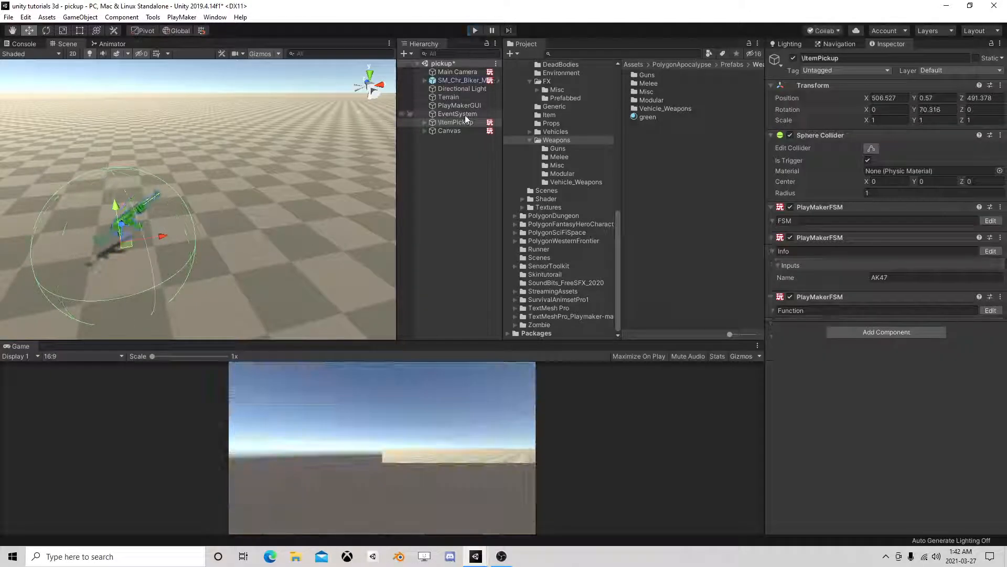
# Duplicate the ItemPickup object and move the copy away from the original to about X 505.31, Z 495.67.
pyautogui.click(461, 121)
pyautogui.scroll(-5, 208, 199)
pyautogui.moveTo(208, 198); pyautogui.dragTo(215, 205, button='right')
pyautogui.moveTo(216, 205); pyautogui.dragTo(320, 234, button='middle')
pyautogui.scroll(1, 320, 235)
pyautogui.hotkey('ctrl', 'd')
pyautogui.moveTo(298, 262); pyautogui.dragTo(163, 206)
# Replace the assault rifle model inside the duplicated pickup with the SM_Wep_Pistol_01 prefab from the Guns folder.
pyautogui.click(424, 138)
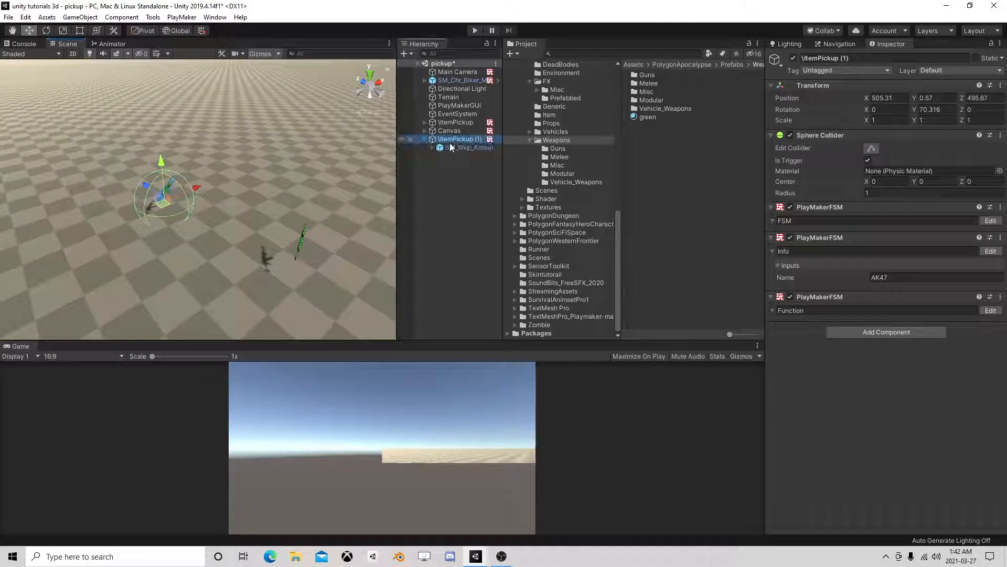
pyautogui.click(465, 147)
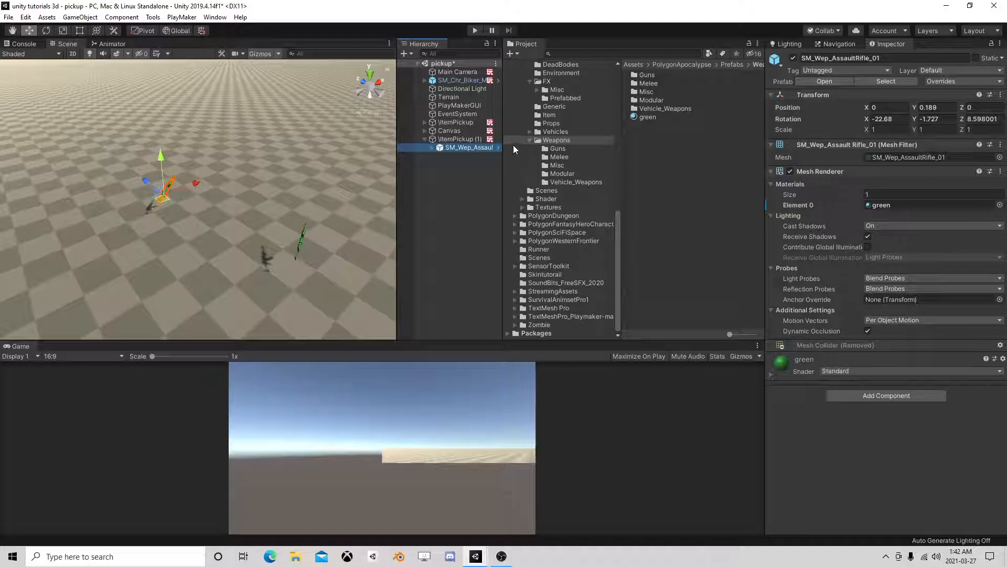
pyautogui.press('Delete')
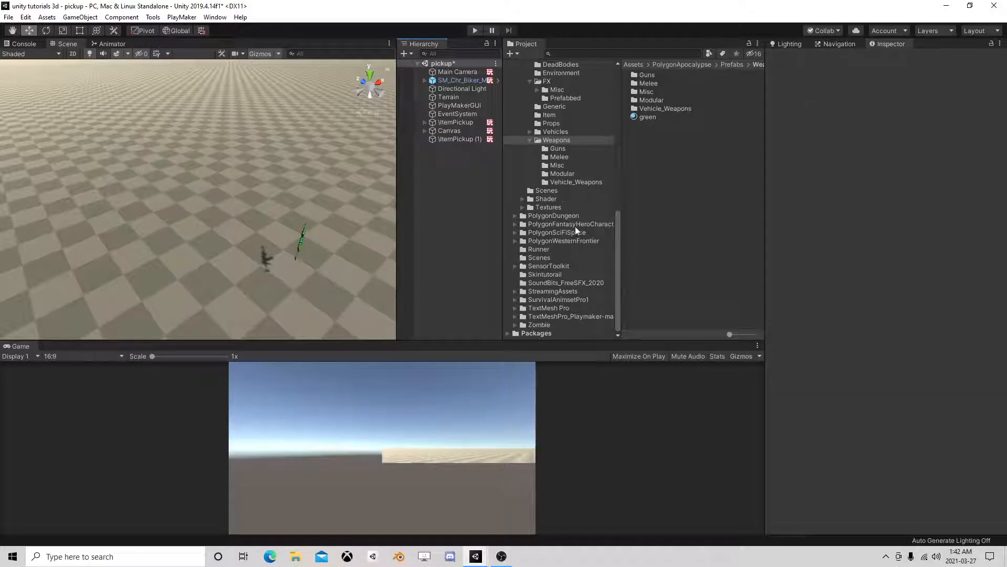
pyautogui.click(568, 149)
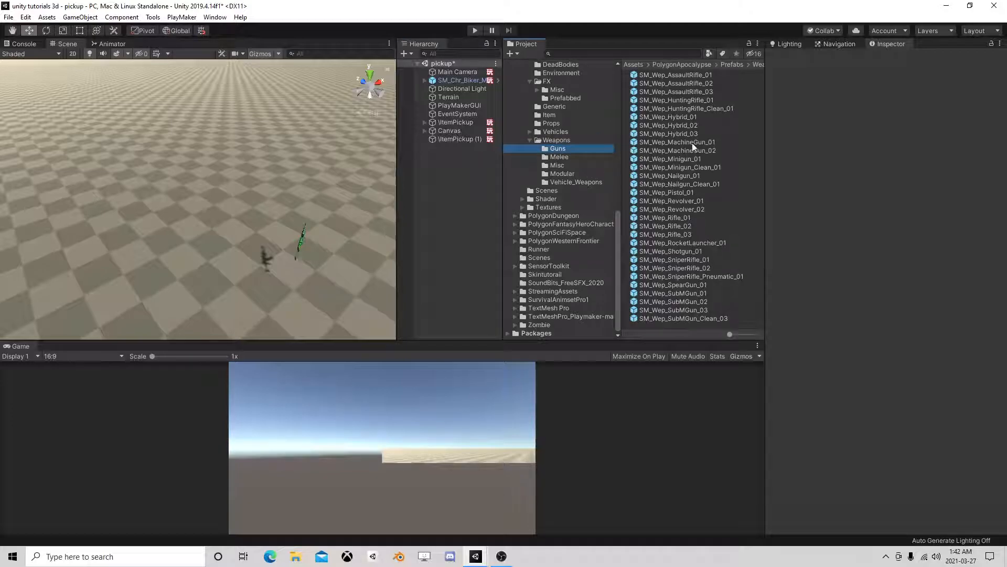
pyautogui.moveTo(684, 193); pyautogui.dragTo(457, 139)
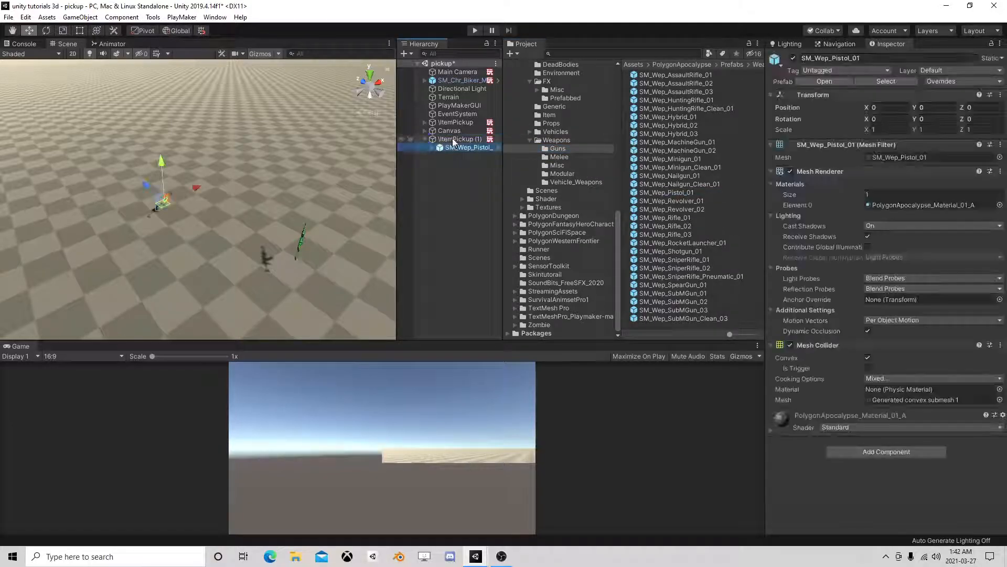
# Assign the green material from the Weapons folder to the pistol and all of its child parts.
pyautogui.doubleClick(457, 139)
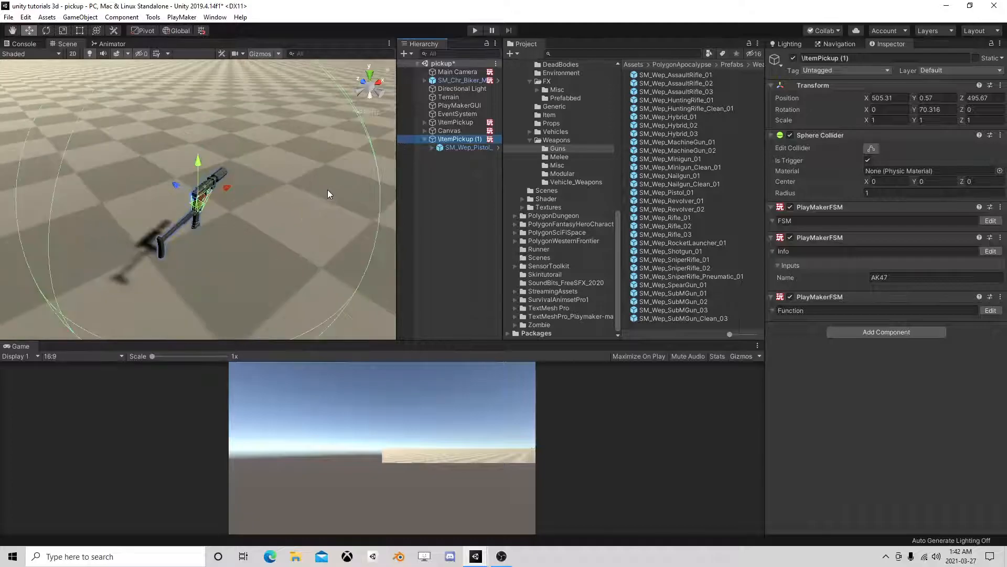
pyautogui.click(432, 147)
pyautogui.click(461, 148)
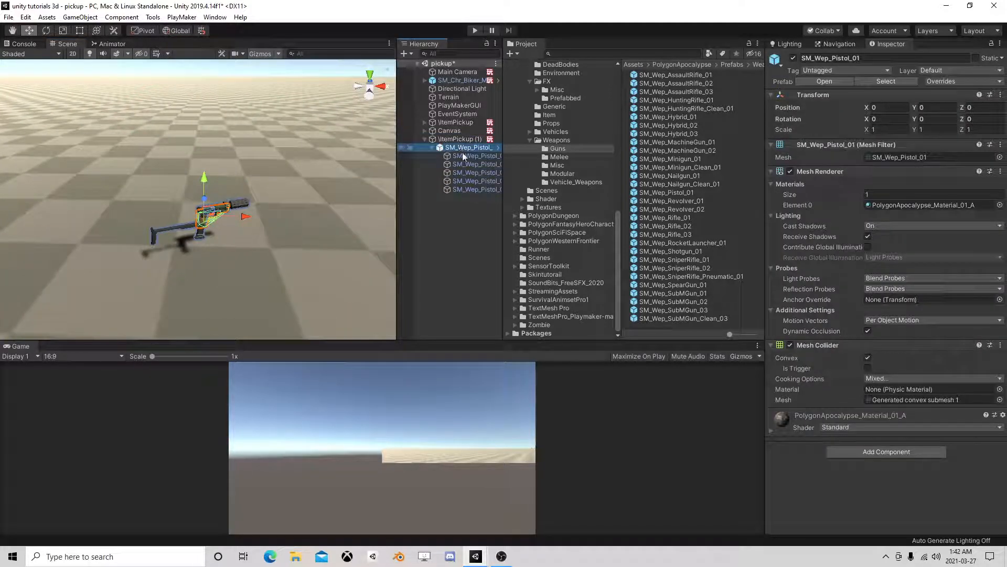
pyautogui.keyDown('shift'); pyautogui.click(471, 189); pyautogui.keyUp('shift')
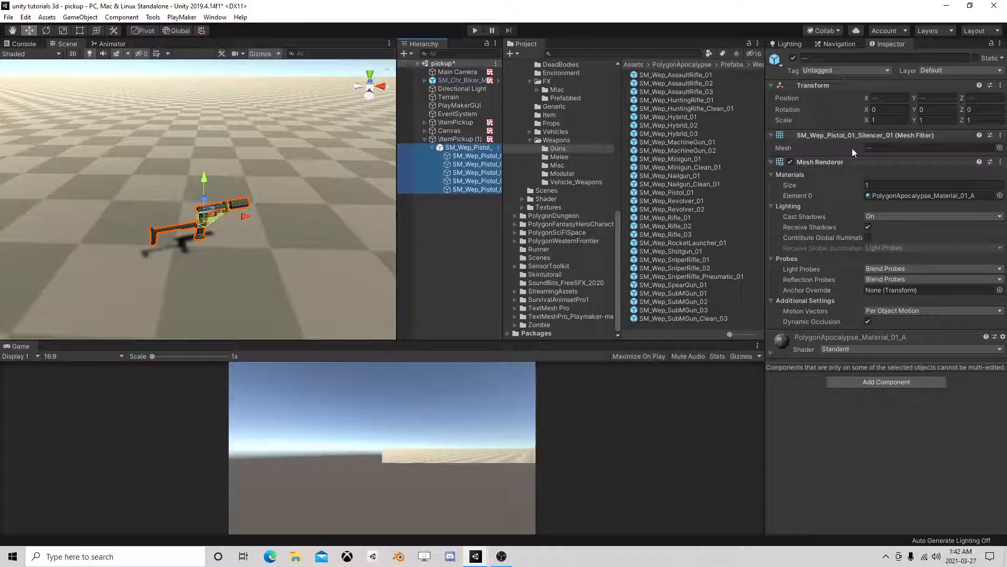
pyautogui.click(1000, 195)
pyautogui.write('gr')
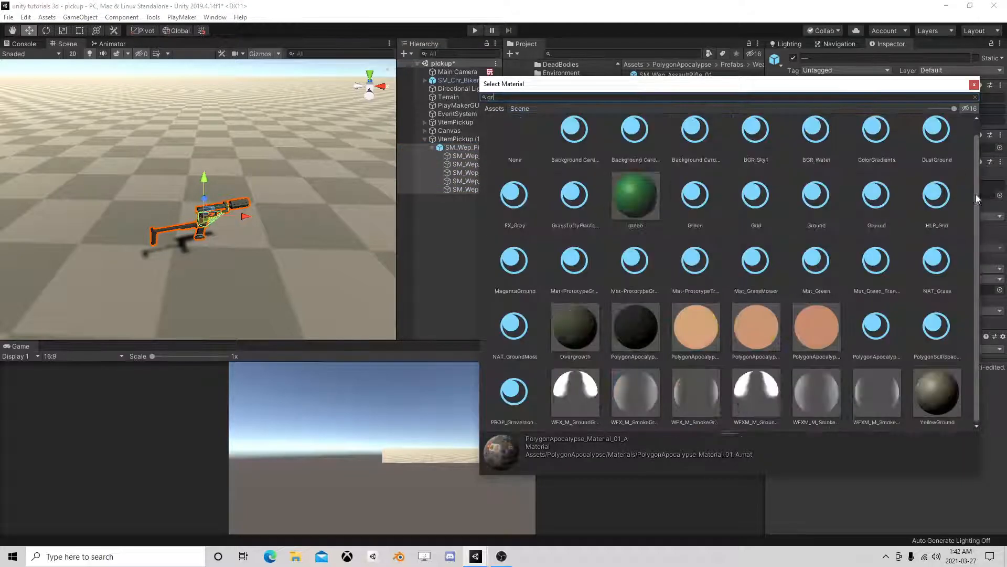
pyautogui.write('ee')
pyautogui.click(614, 147)
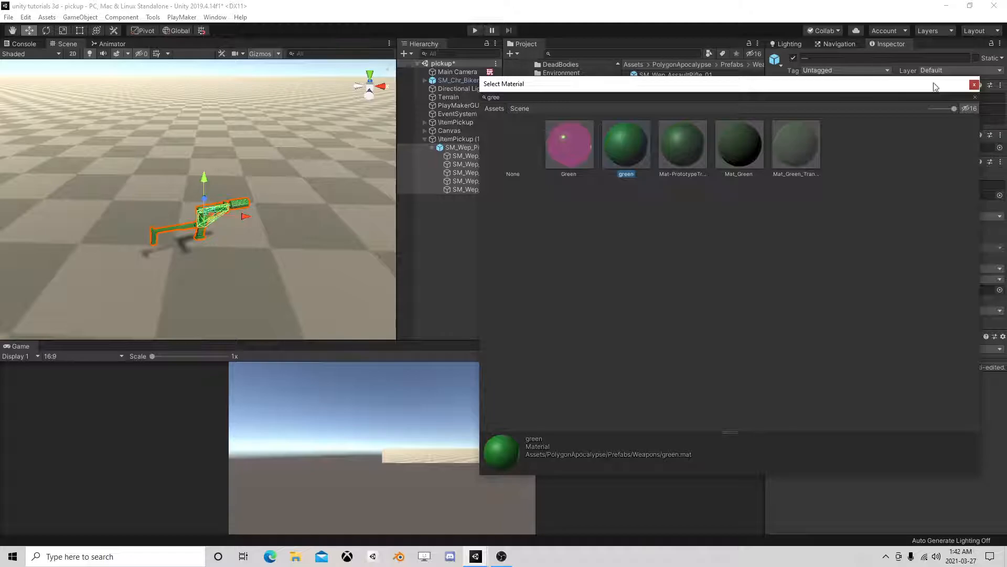
pyautogui.click(974, 85)
# Rotate the pistol model so it tilts upward, to about X -31.8, Y -3.7, Z 12.8.
pyautogui.click(469, 147)
pyautogui.click(46, 31)
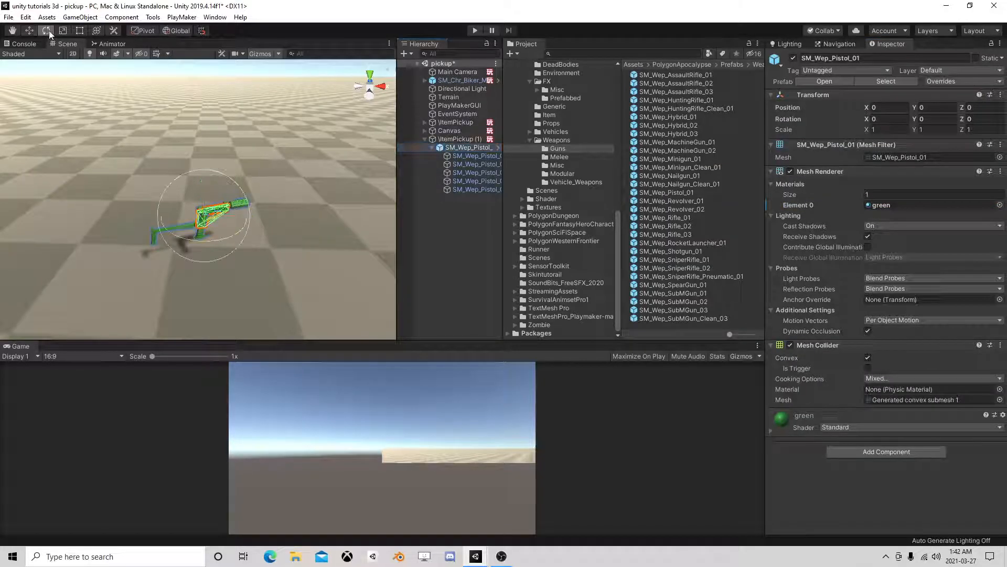
pyautogui.moveTo(198, 170); pyautogui.dragTo(143, 184)
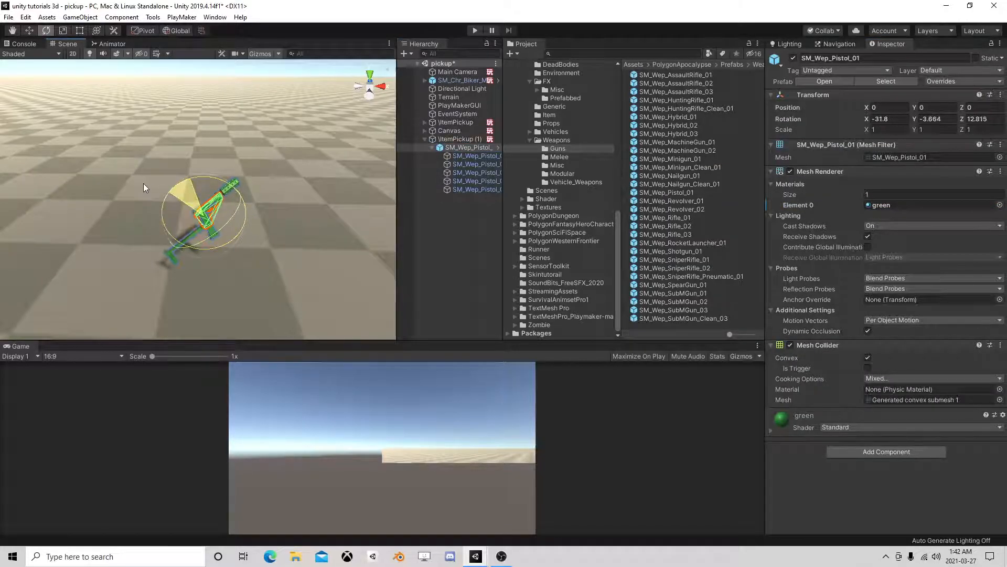
# Set the Name input of the duplicated pickup's Info FSM to SomePistol.
pyautogui.click(452, 139)
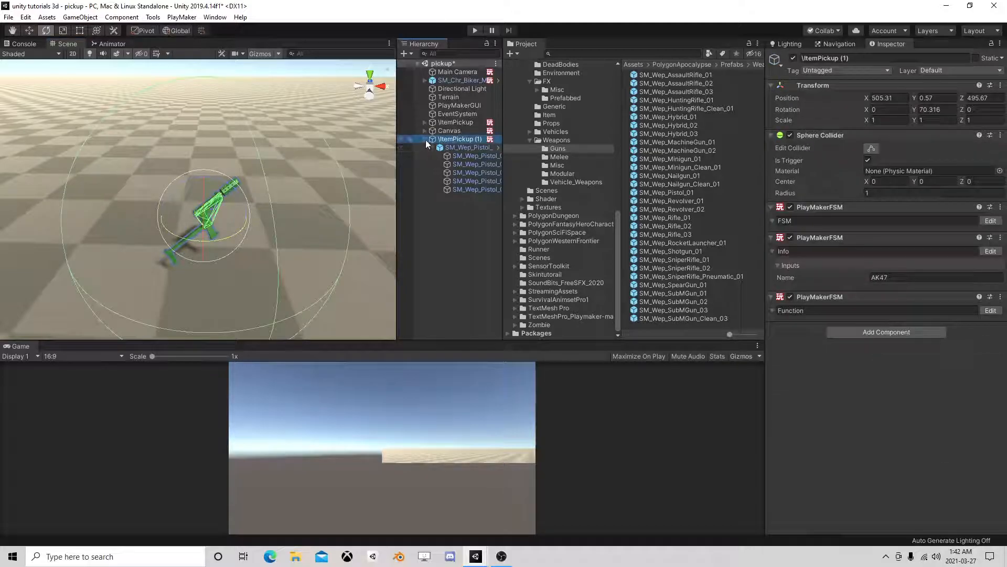
pyautogui.click(425, 139)
pyautogui.click(900, 277)
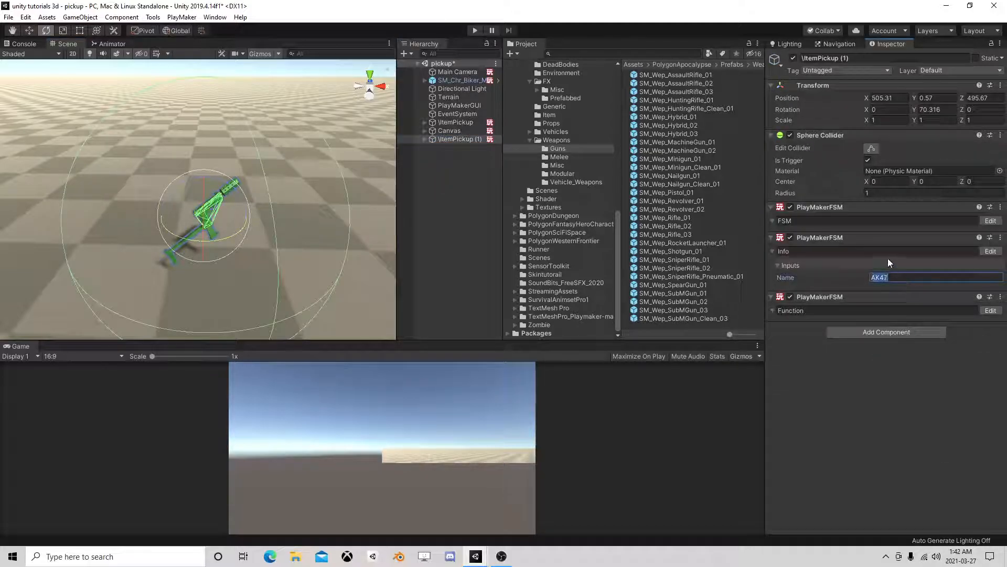
pyautogui.write('SomePistol')
# Play-test the scene by walking the character through the pistol pickup to check its name label, then stop the game.
pyautogui.click(475, 29)
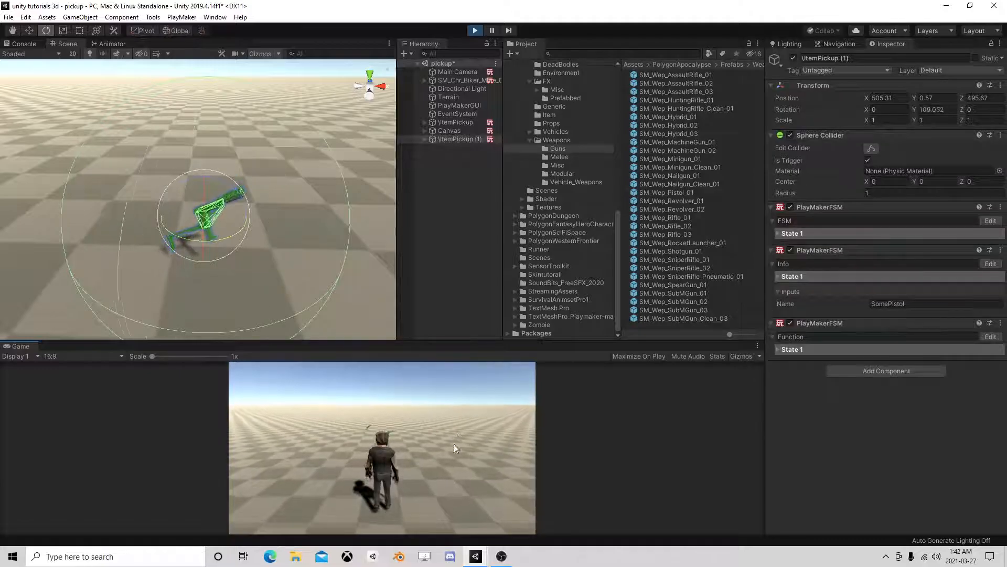
pyautogui.press('w')
pyautogui.press('w')
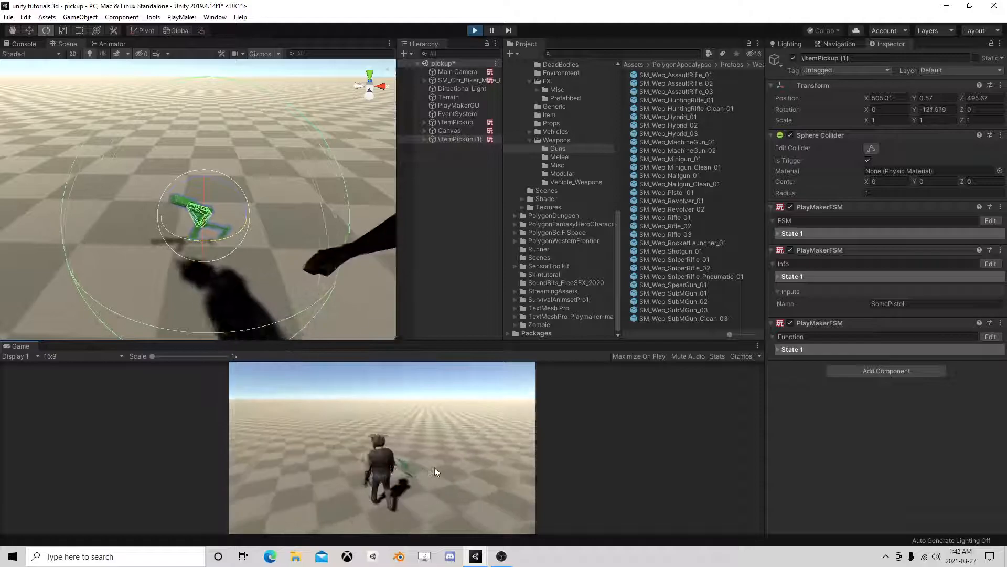
pyautogui.press('w')
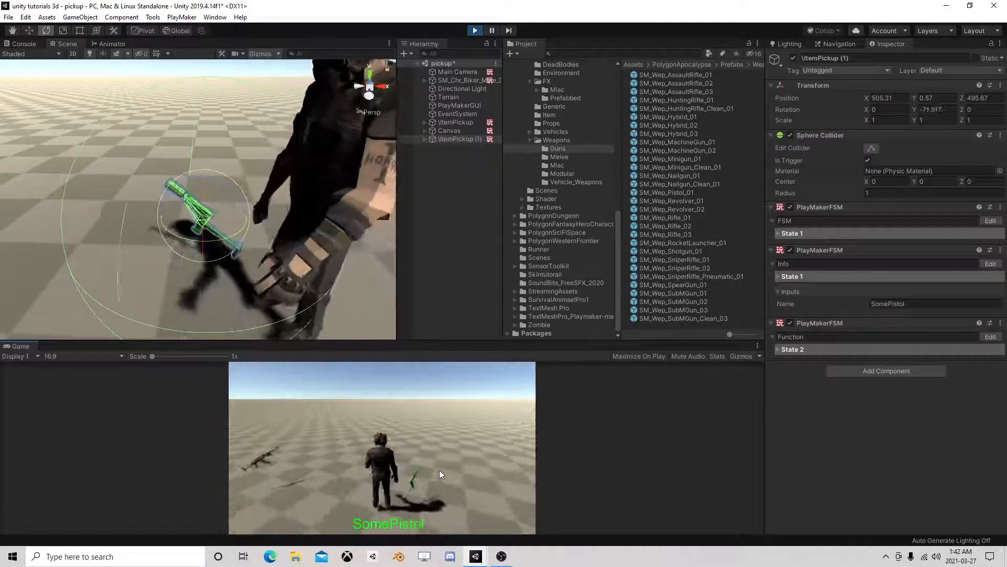
pyautogui.press('w')
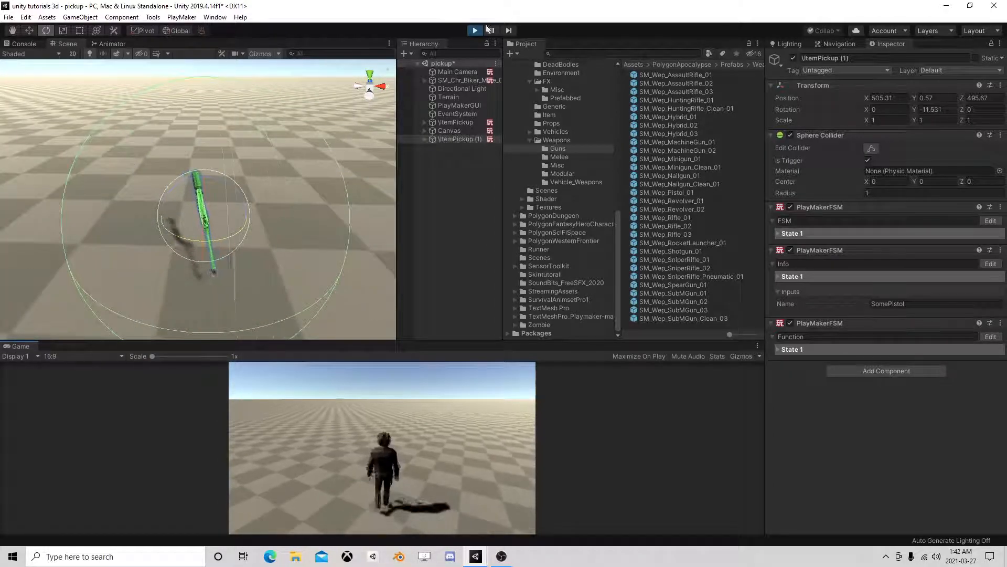
pyautogui.click(474, 30)
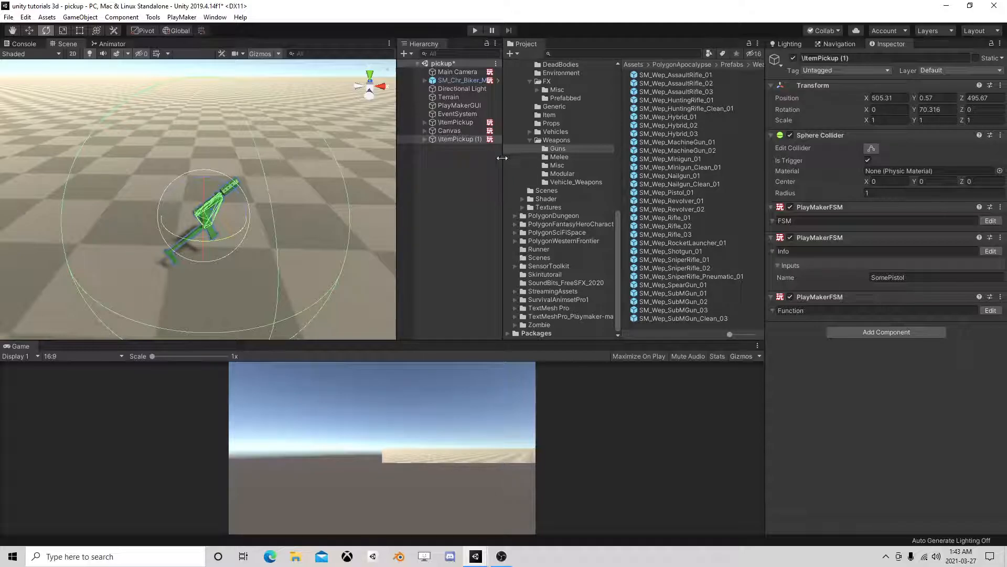
# Open the Canvas's UI FSM, compare the actions of State 1 and State 2, and return to State 1's last actions.
pyautogui.click(451, 131)
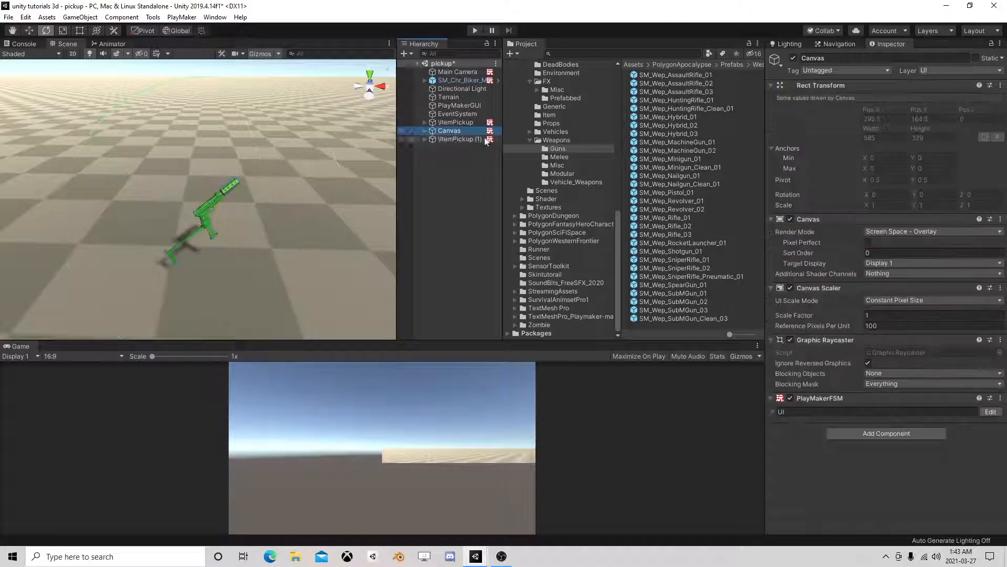
pyautogui.click(991, 411)
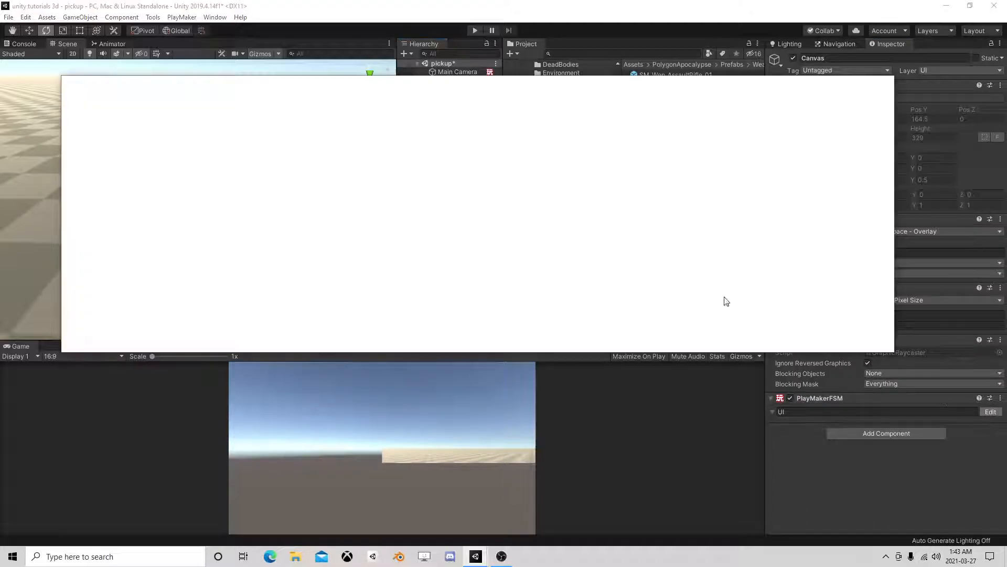
pyautogui.click(448, 214)
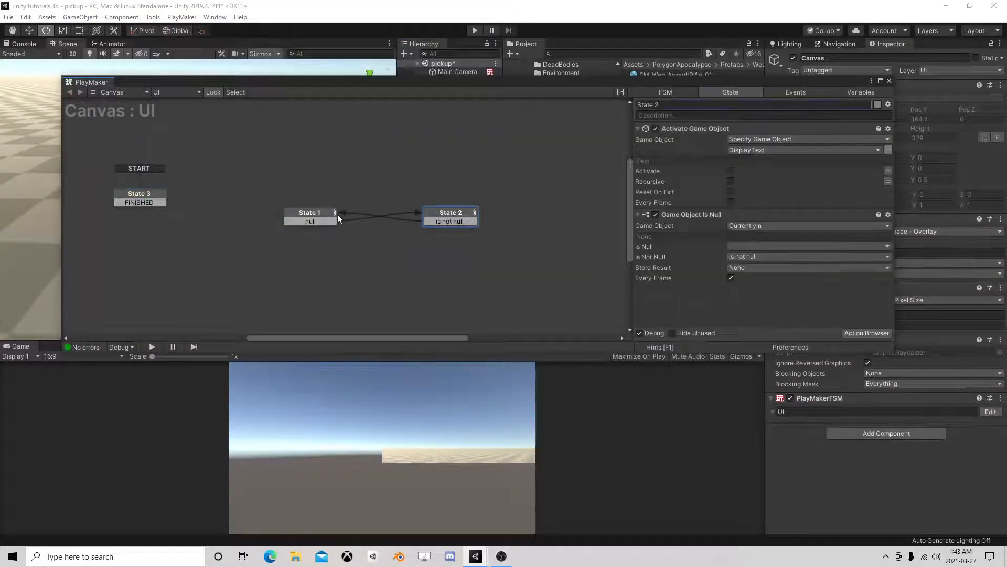
pyautogui.click(317, 215)
pyautogui.click(450, 215)
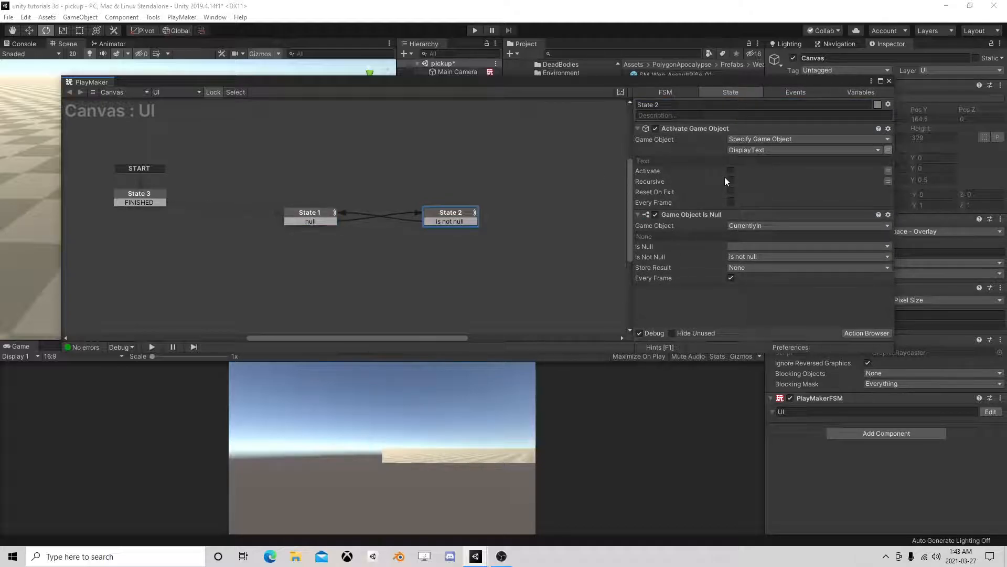
pyautogui.click(327, 220)
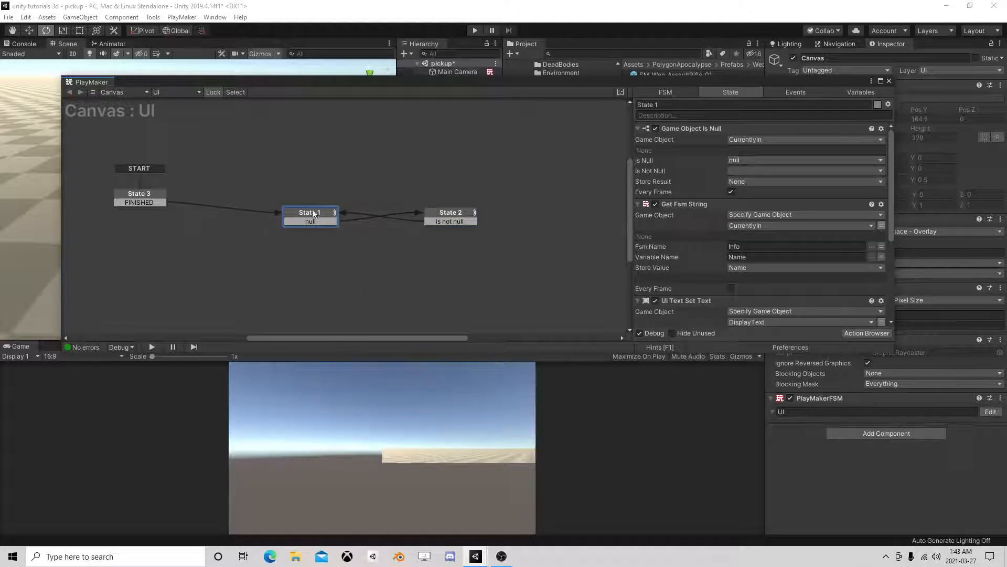
pyautogui.scroll(-3, 808, 314)
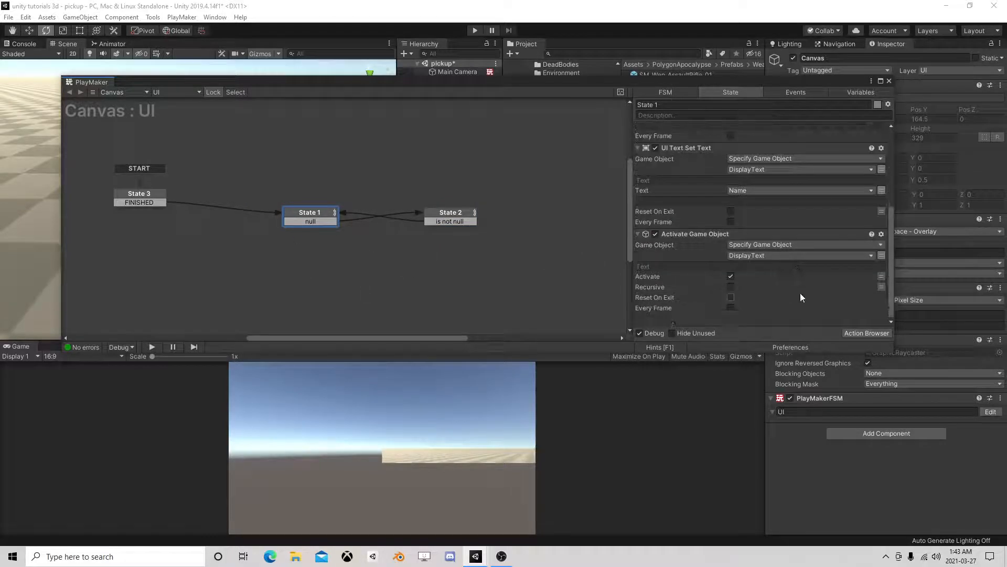
# Add a Get Key Down action after State 1's existing actions, removing the mistakenly added Get Key action.
pyautogui.click(852, 332)
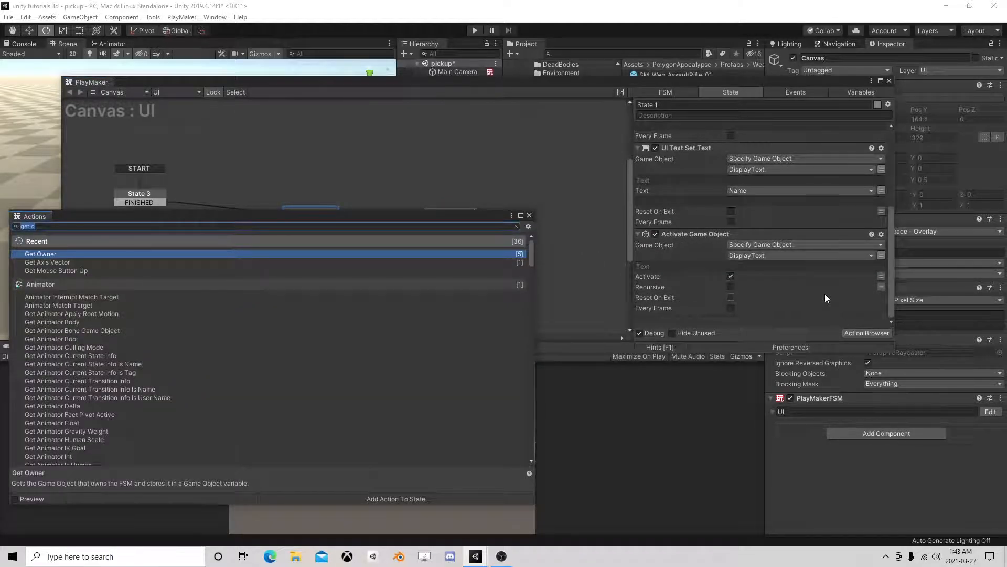
pyautogui.write('get butt')
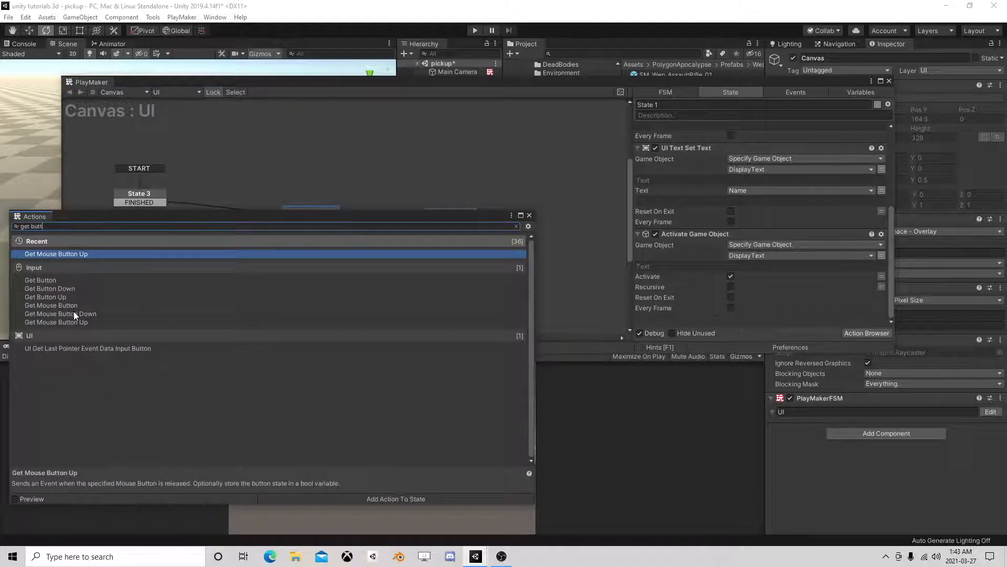
pyautogui.press('BackSpace')
pyautogui.press('BackSpace')
pyautogui.press('BackSpace')
pyautogui.press('BackSpace')
pyautogui.write('key')
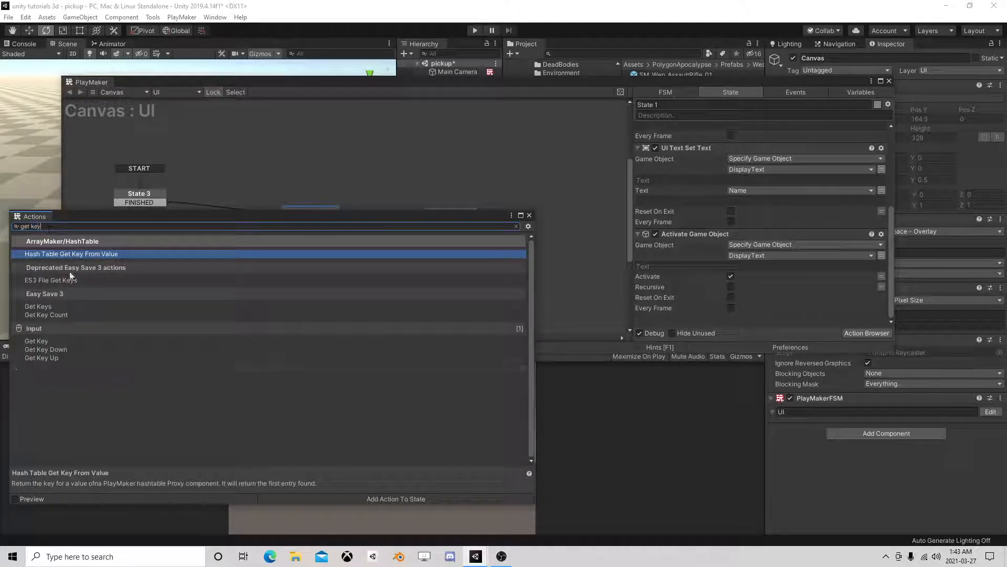
pyautogui.doubleClick(37, 341)
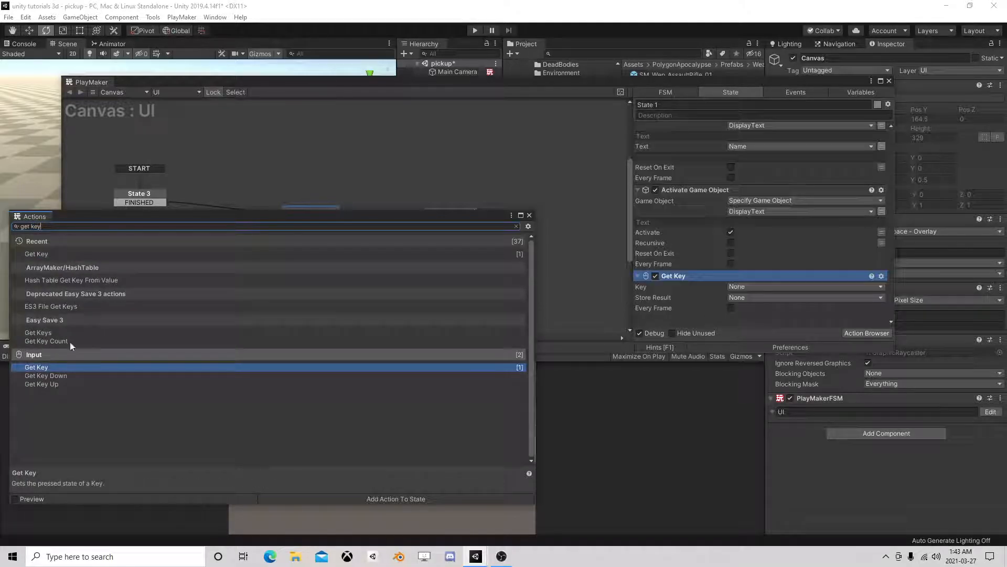
pyautogui.doubleClick(63, 376)
pyautogui.click(529, 215)
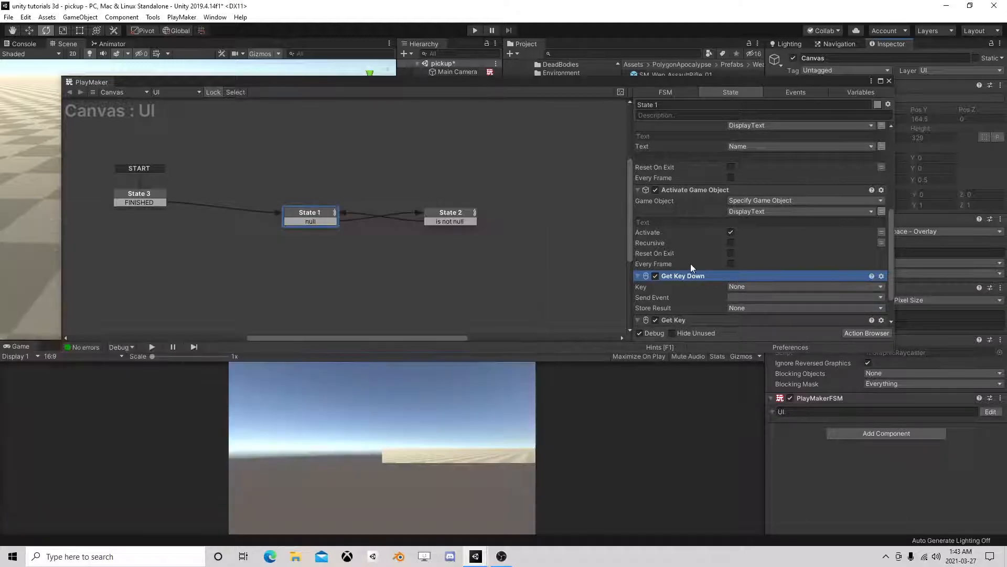
pyautogui.scroll(-2, 684, 252)
pyautogui.click(682, 275)
pyautogui.press('Delete')
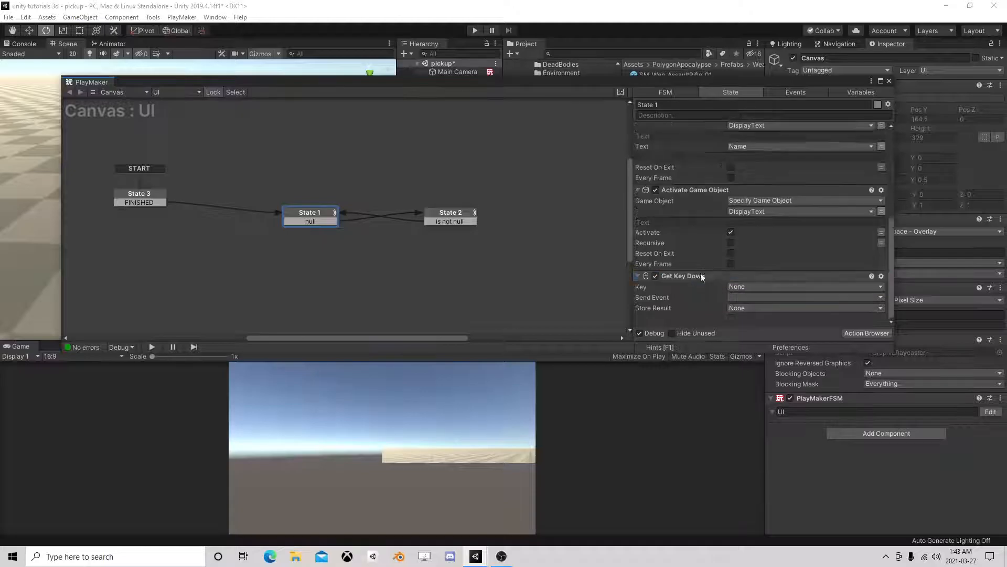
# Set the Get Key Down action's key to E and have it send a new event named "pick up".
pyautogui.click(740, 286)
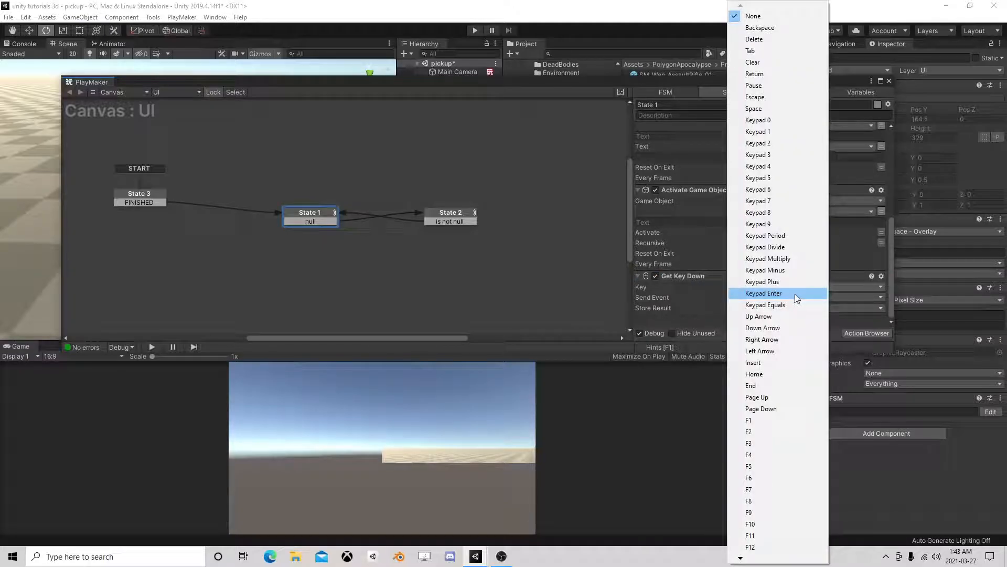
pyautogui.scroll(-10, 794, 294)
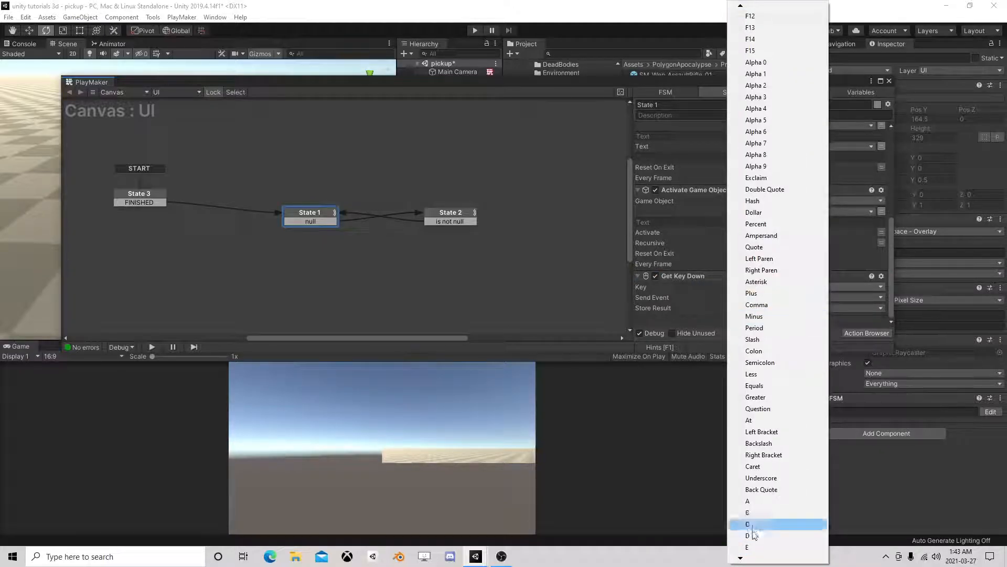
pyautogui.click(759, 548)
pyautogui.click(745, 297)
pyautogui.click(763, 396)
pyautogui.write('pick up')
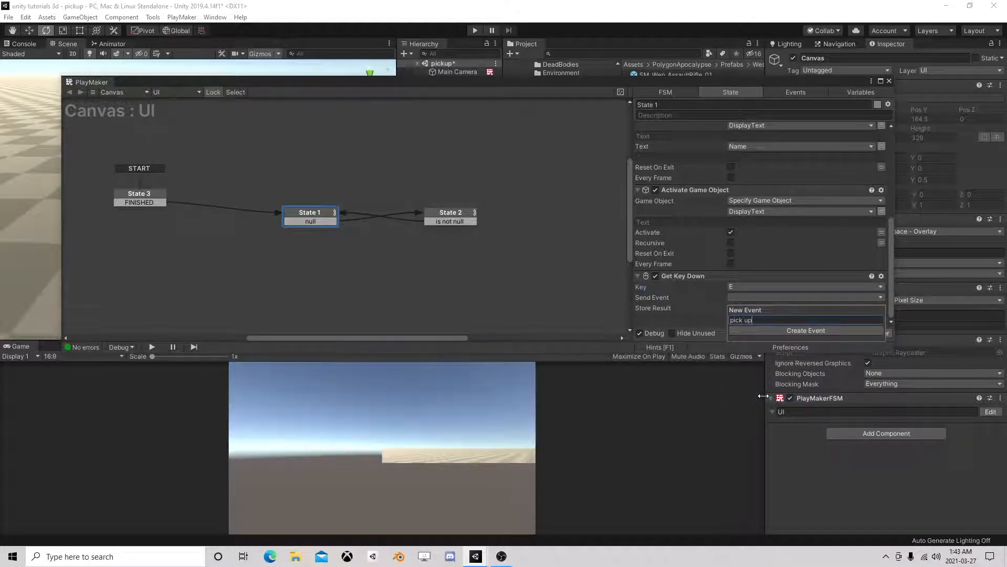
pyautogui.press('Return')
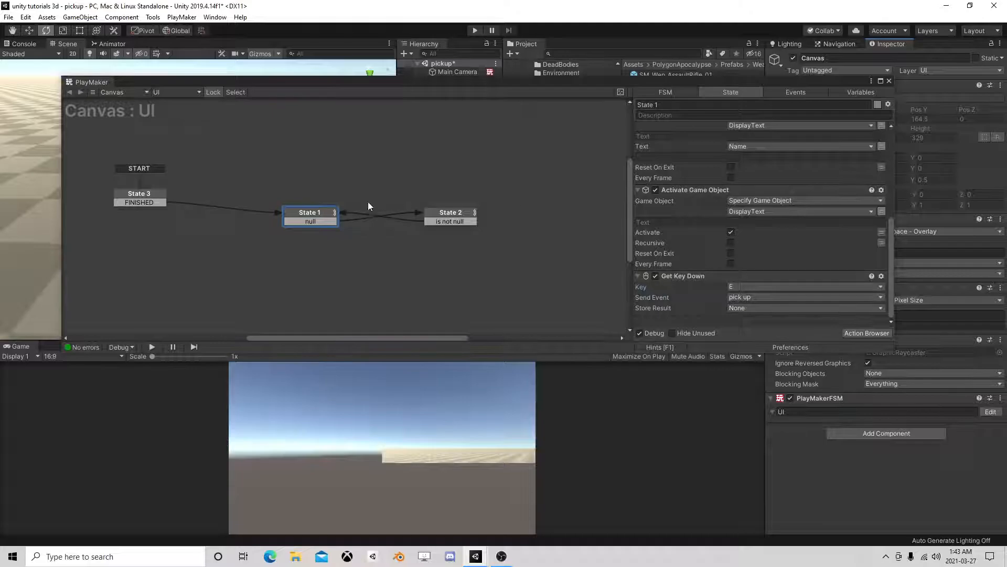
# Add a "pick up" transition to State 1 and link it to a new state placed below.
pyautogui.rightClick(312, 216)
pyautogui.moveTo(338, 216)
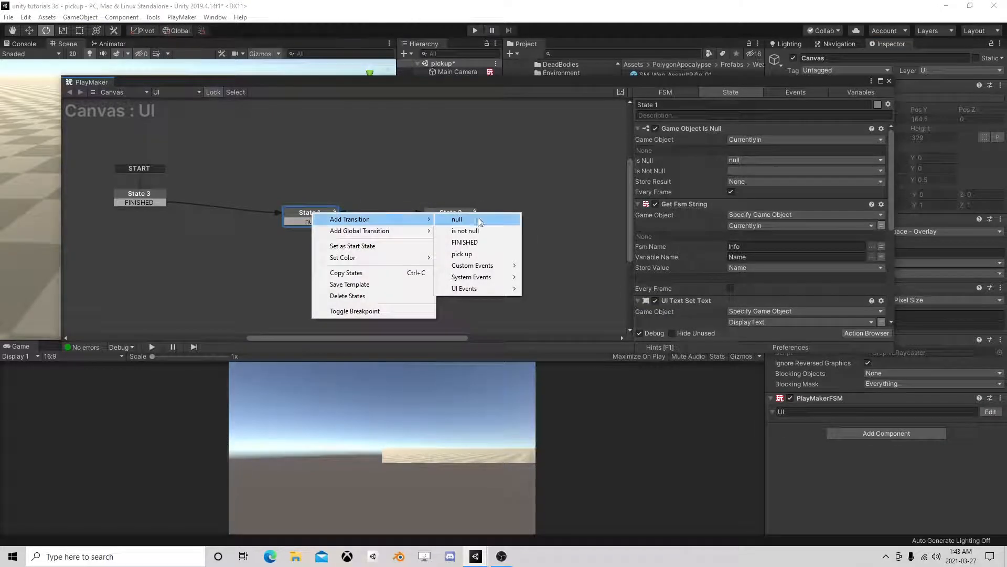
pyautogui.click(462, 254)
pyautogui.moveTo(315, 229); pyautogui.dragTo(321, 270)
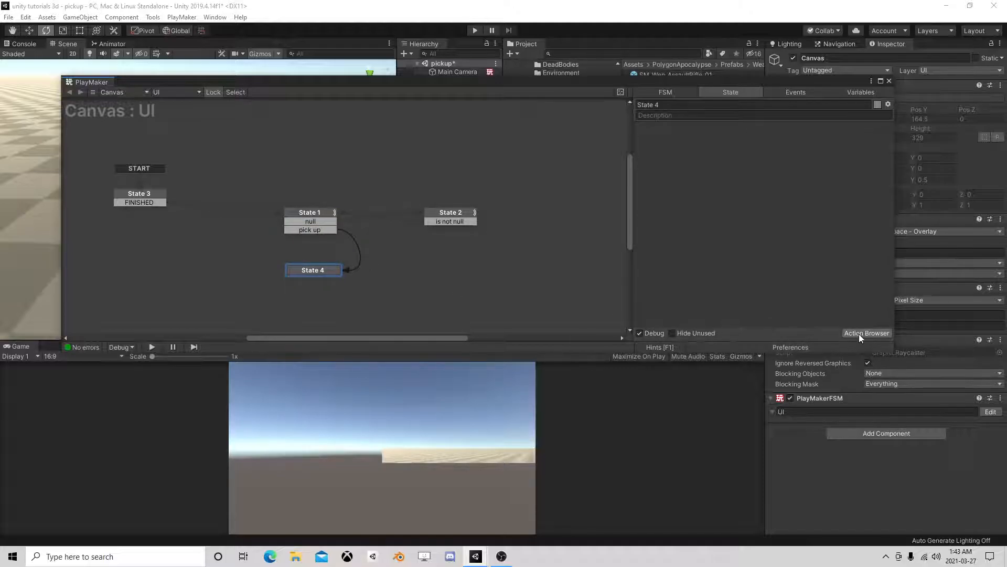
# Add a second PlayMaker FSM to the SM_Chr_Biker_Male_01 character and name it PickUp.
pyautogui.moveTo(839, 86); pyautogui.dragTo(695, 198)
pyautogui.click(461, 80)
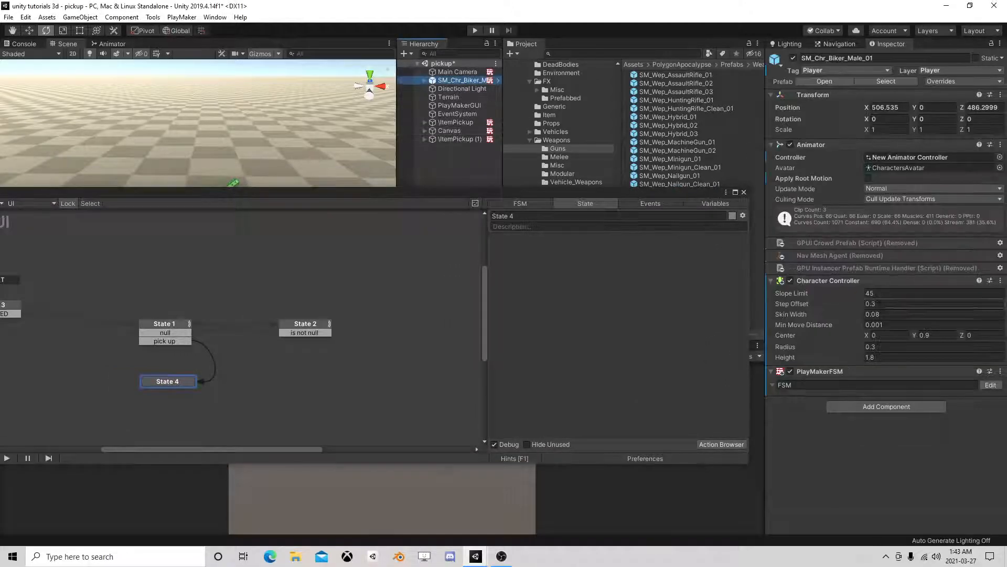
pyautogui.click(867, 407)
pyautogui.click(867, 421)
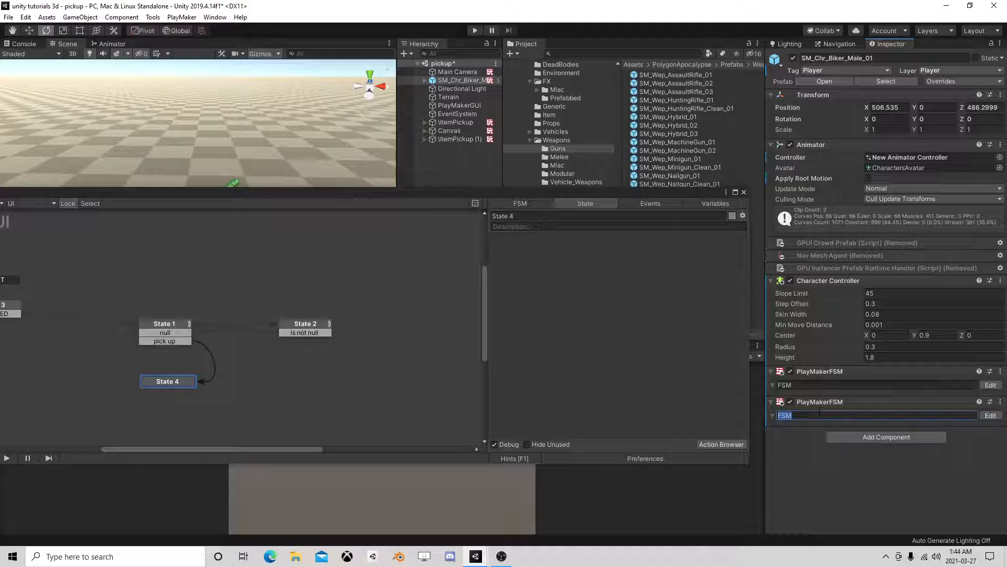
pyautogui.write('PickUp')
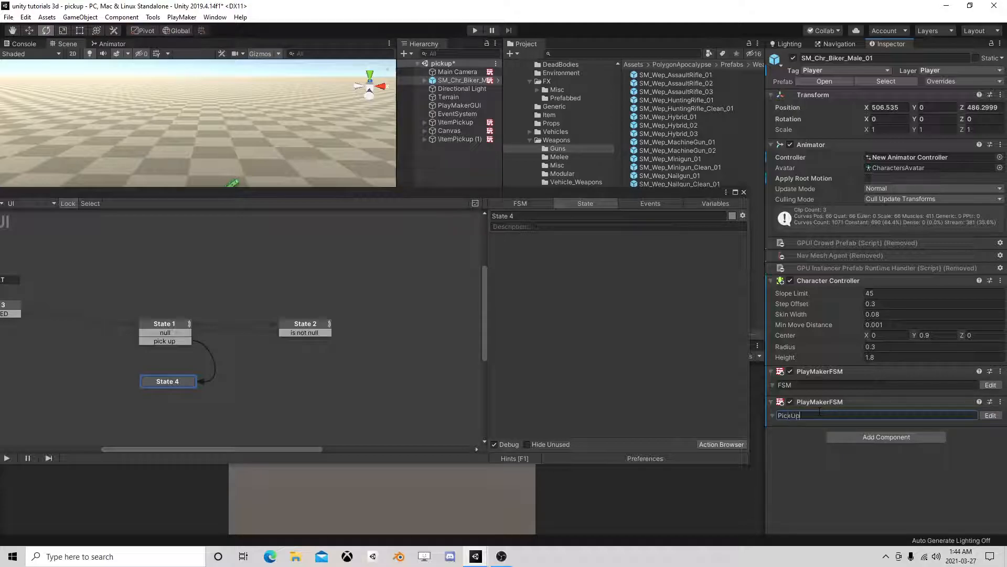
pyautogui.press('Return')
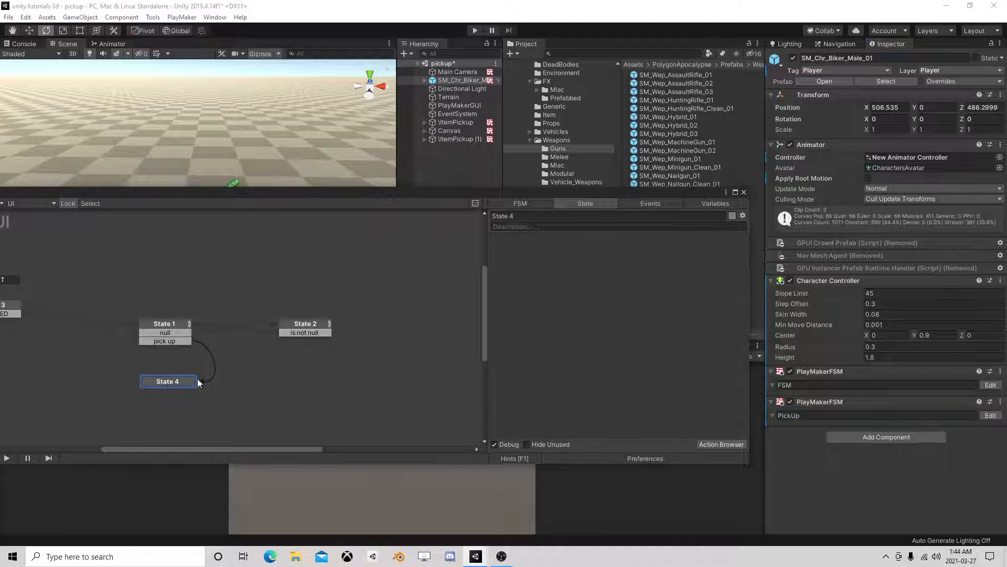
# Add a Send Event By Name action to State 4 of the Canvas's UI FSM.
pyautogui.click(721, 444)
pyautogui.write('dr')
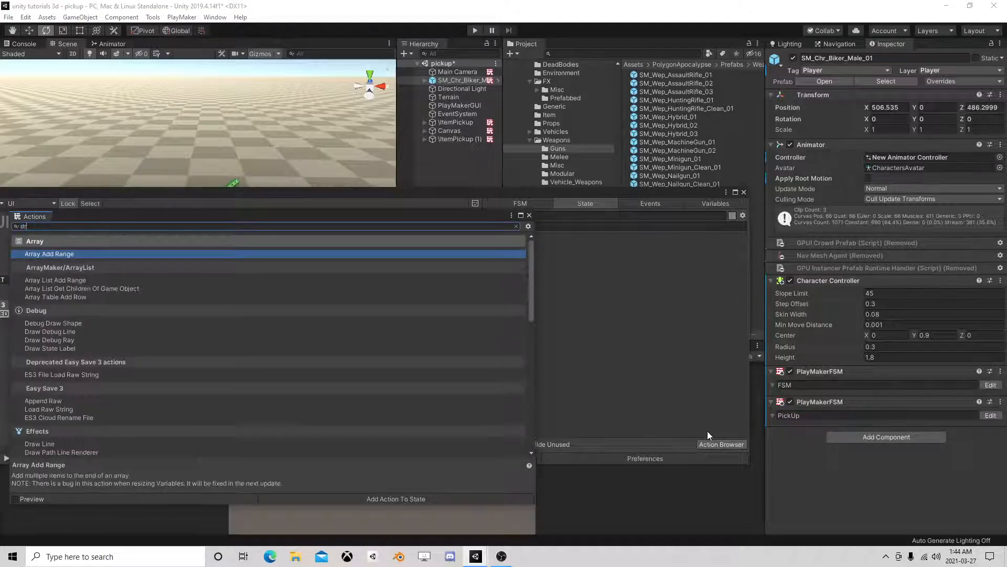
pyautogui.write('nd e')
pyautogui.press('BackSpace')
pyautogui.press('BackSpace')
pyautogui.press('BackSpace')
pyautogui.press('BackSpace')
pyautogui.press('BackSpace')
pyautogui.press('BackSpace')
pyautogui.write('send eve')
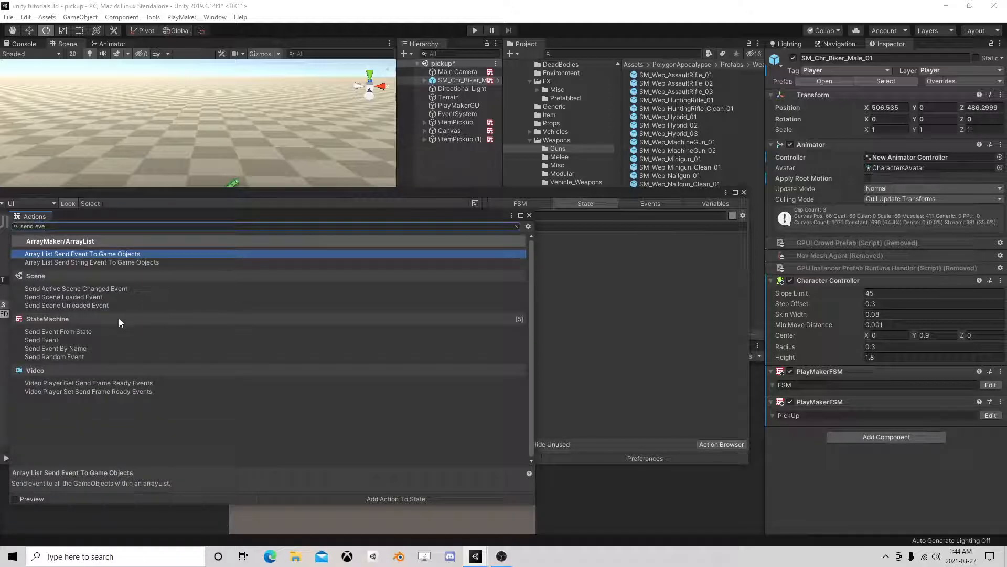
pyautogui.doubleClick(83, 348)
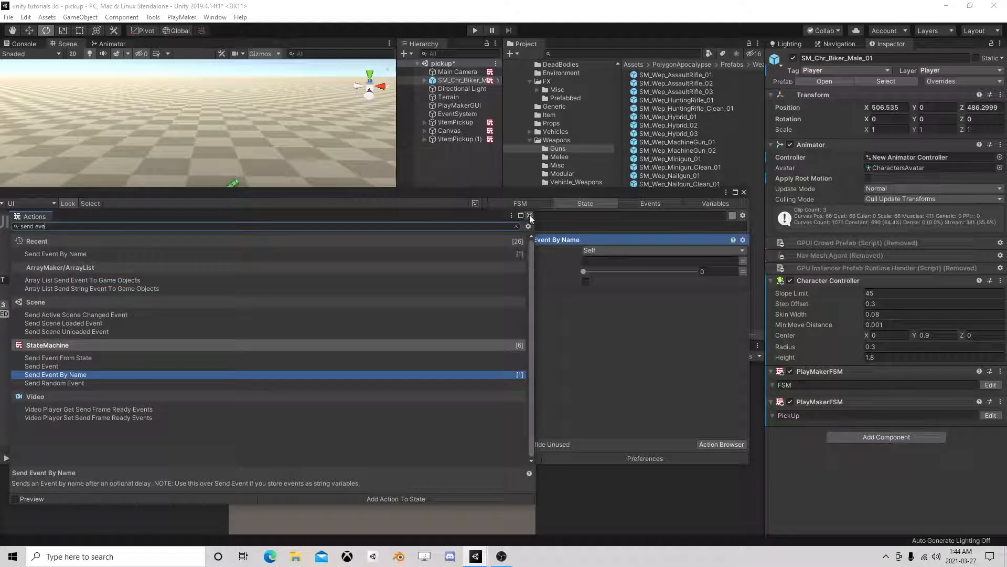
pyautogui.click(530, 216)
# Target the event at a Game Object FSM, specifying SM_Chr_Biker_Male_01 as the object and PickUp as the FSM name.
pyautogui.click(605, 250)
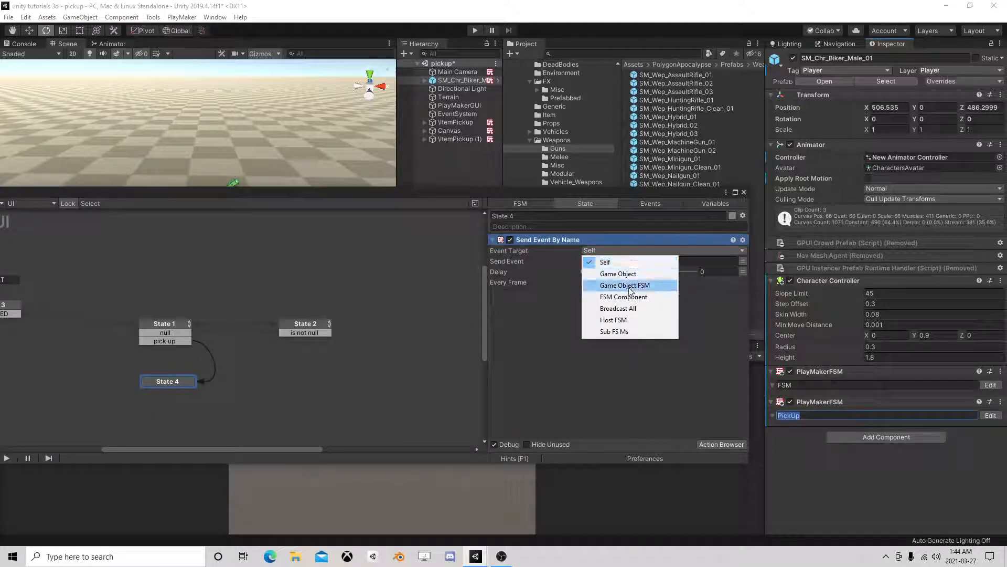
pyautogui.click(630, 286)
pyautogui.click(633, 261)
pyautogui.click(627, 283)
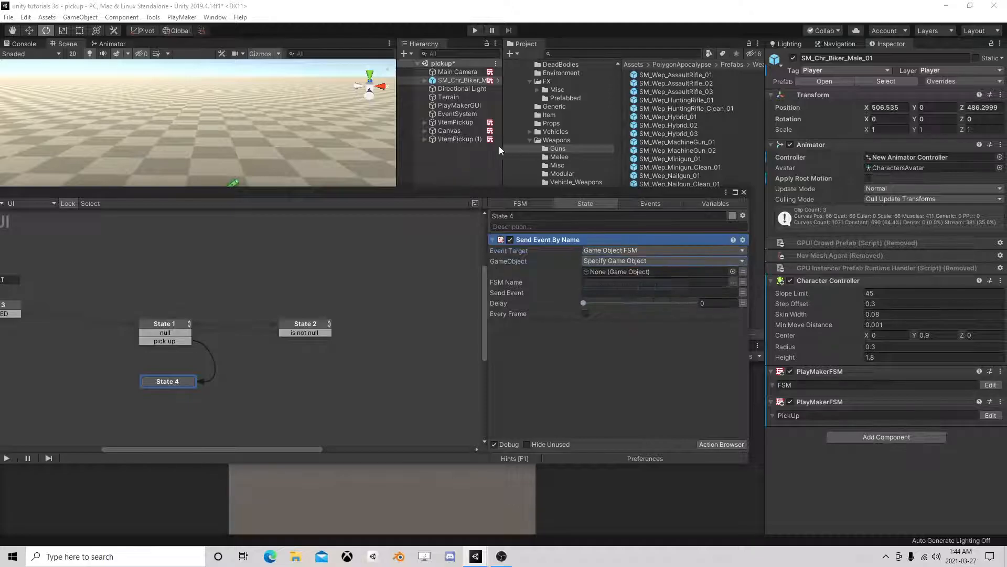
pyautogui.moveTo(462, 80); pyautogui.dragTo(598, 270)
pyautogui.click(733, 282)
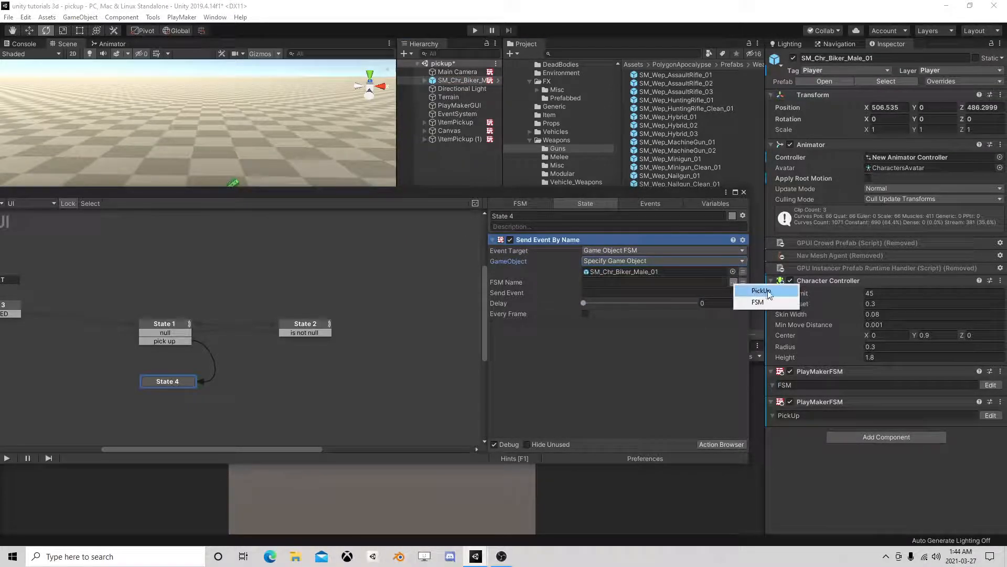
pyautogui.click(762, 291)
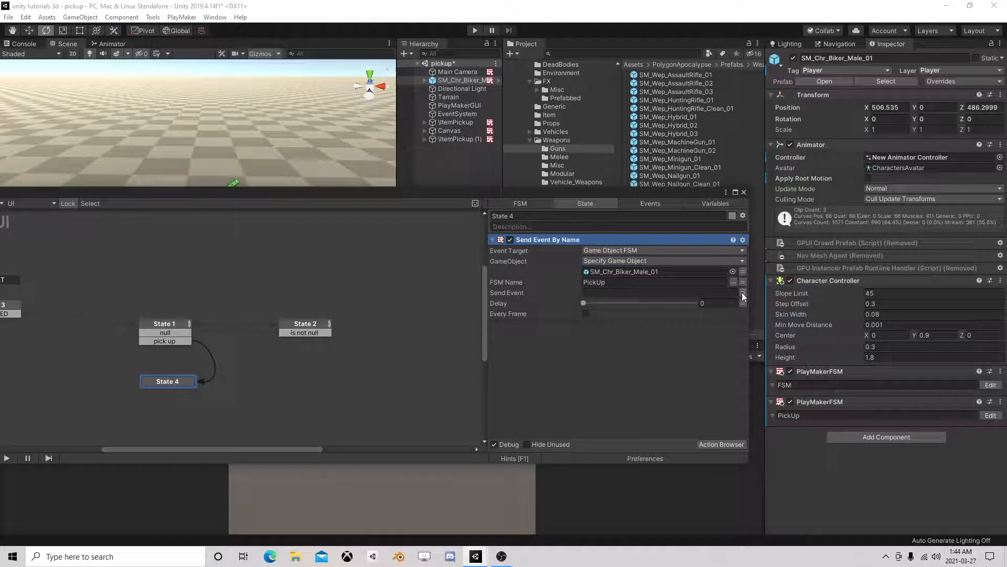
# Use the Name variable as the event to send and the global Player variable as the target game object.
pyautogui.click(743, 293)
pyautogui.click(655, 293)
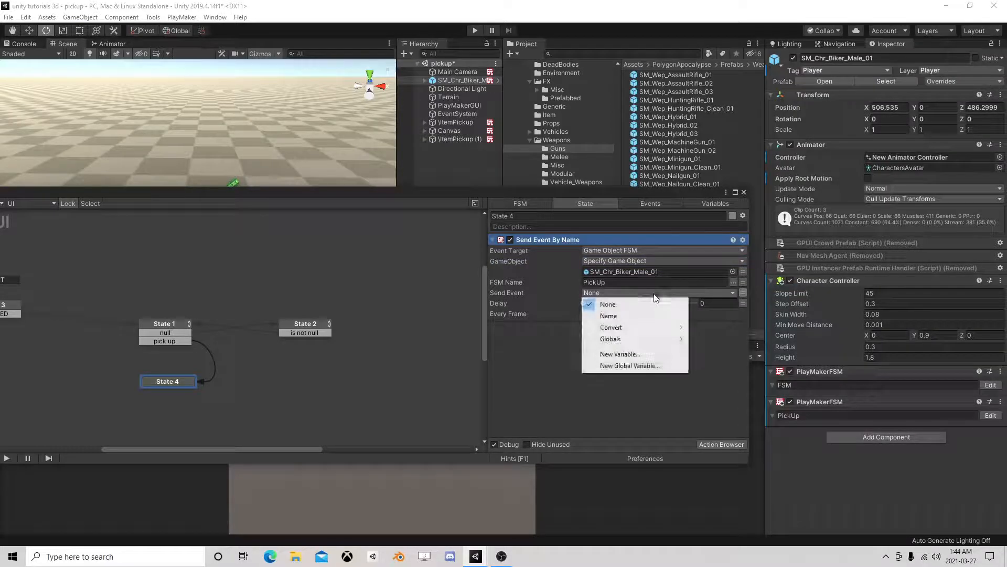
pyautogui.click(615, 316)
pyautogui.click(743, 272)
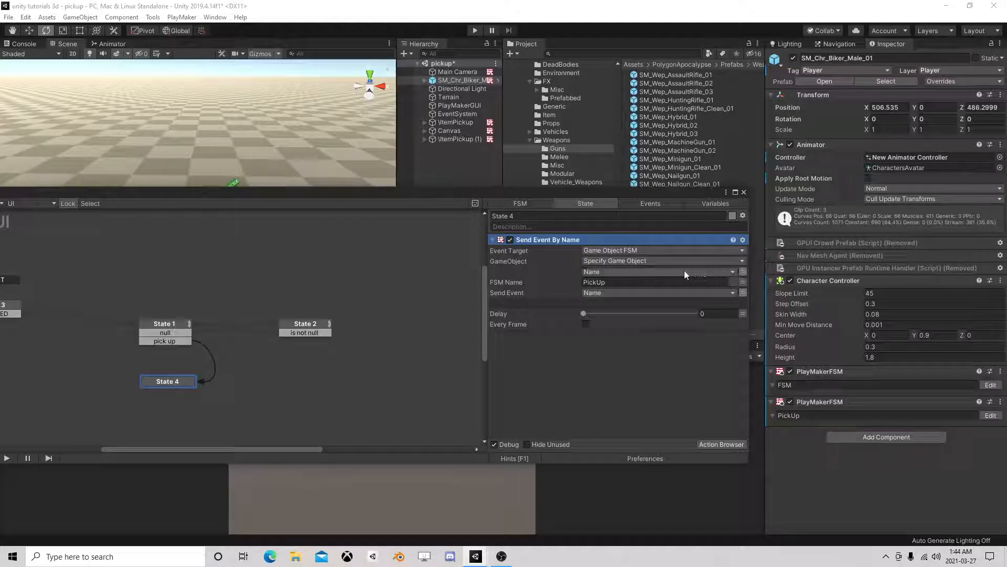
pyautogui.click(685, 271)
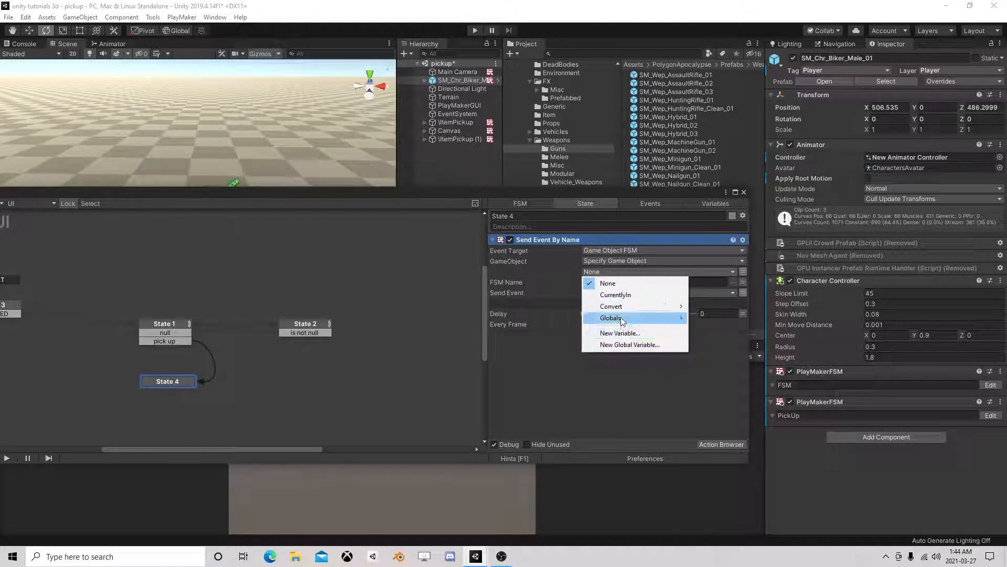
pyautogui.moveTo(622, 322)
pyautogui.click(714, 364)
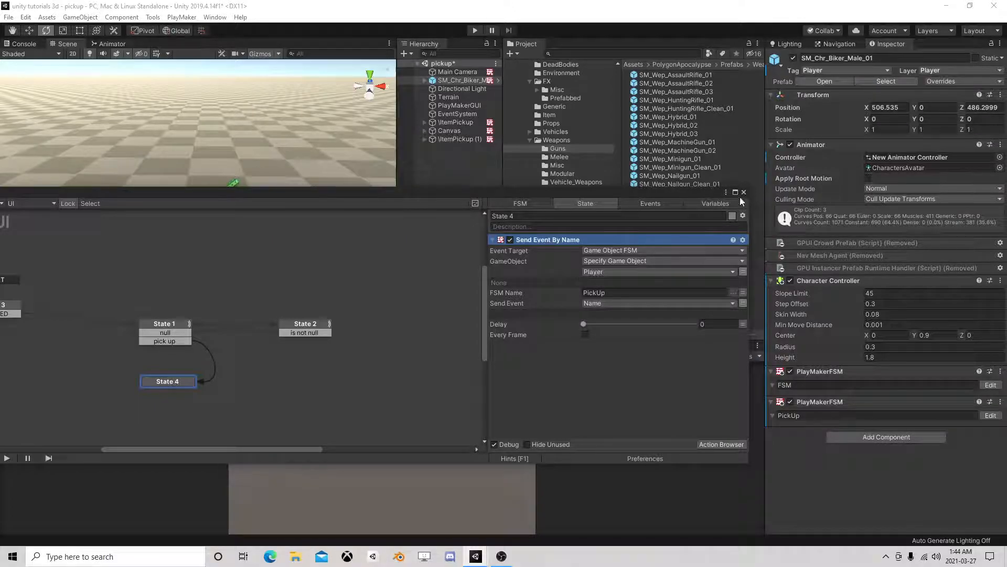
# Add a FINISHED transition to State 4 and link it back to State 1.
pyautogui.rightClick(168, 387)
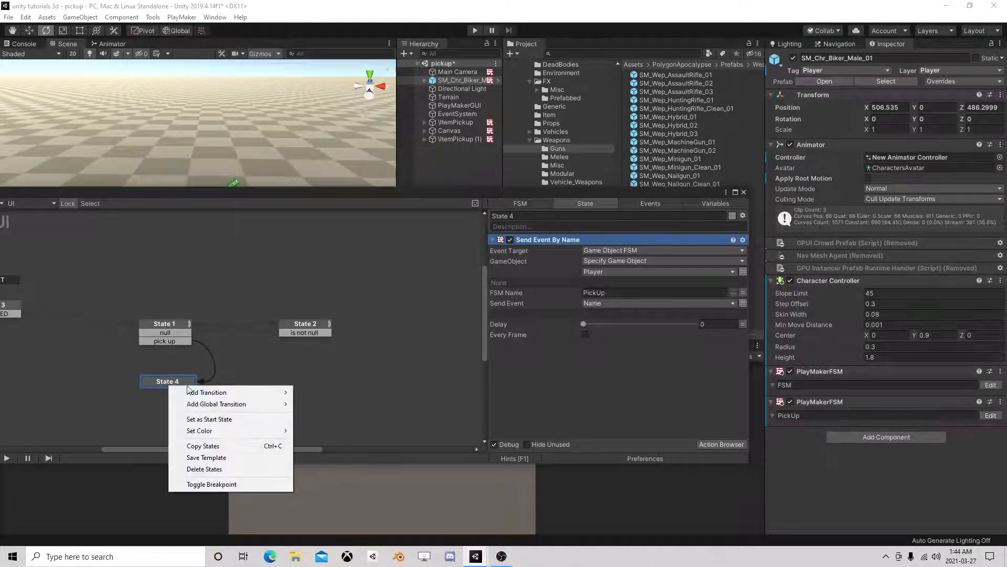
pyautogui.moveTo(210, 387)
pyautogui.click(325, 415)
pyautogui.moveTo(168, 391); pyautogui.dragTo(173, 348)
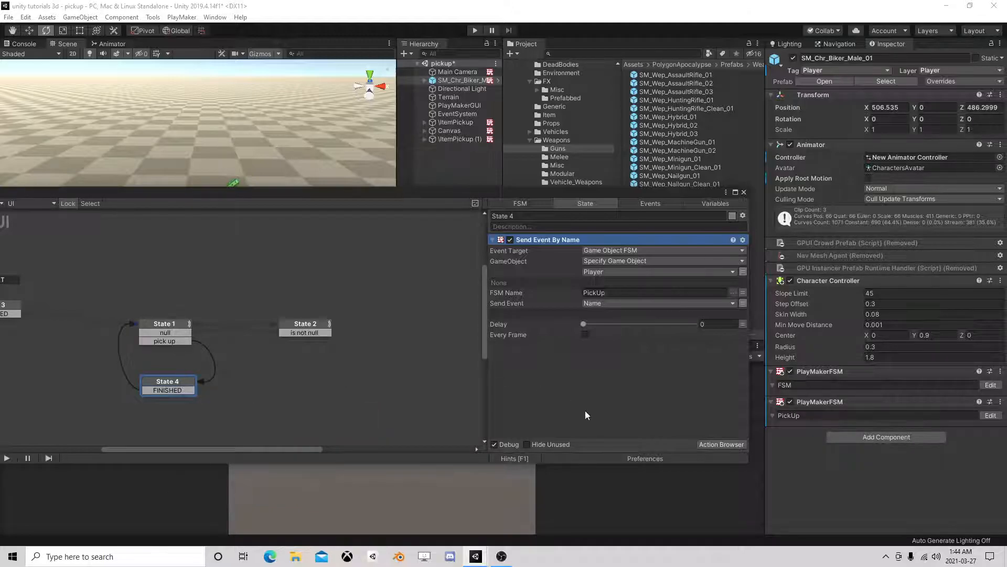
# Add a Destroy Object action to State 4 of the Canvas's UI FSM.
pyautogui.click(721, 444)
pyautogui.write('destro')
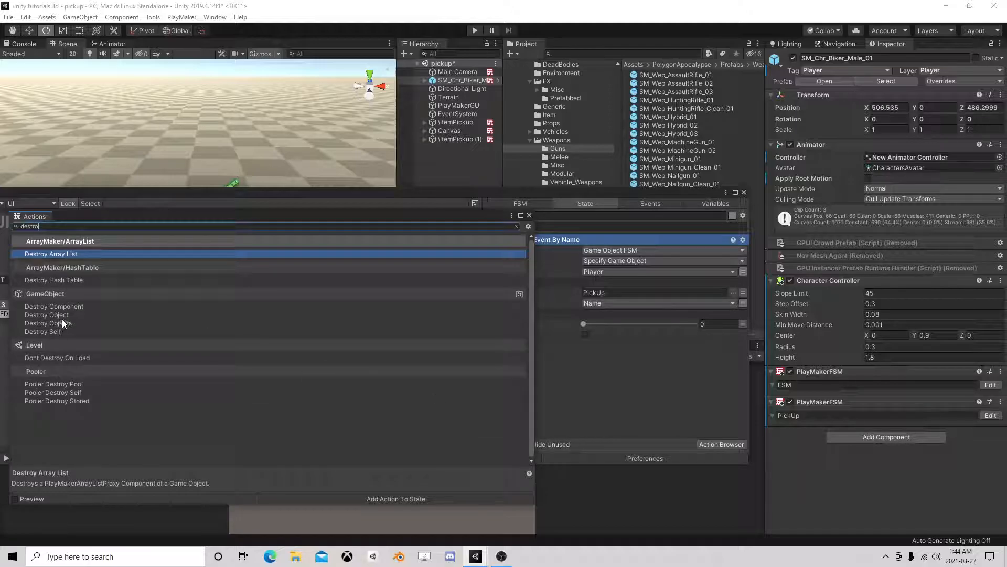
pyautogui.doubleClick(53, 315)
pyautogui.click(528, 215)
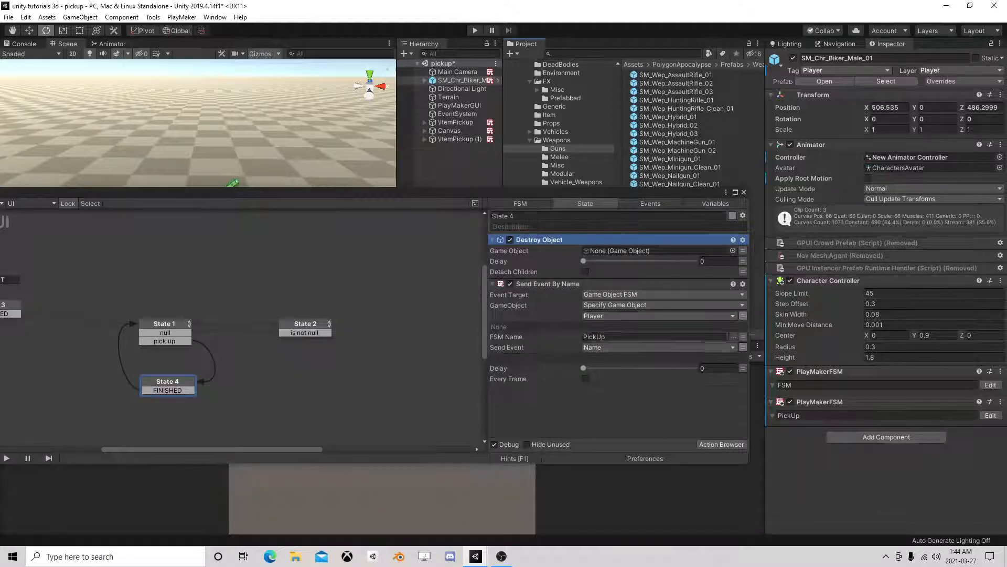
# Make Destroy Object take its game object from a variable and choose CurrentlyIn.
pyautogui.click(742, 251)
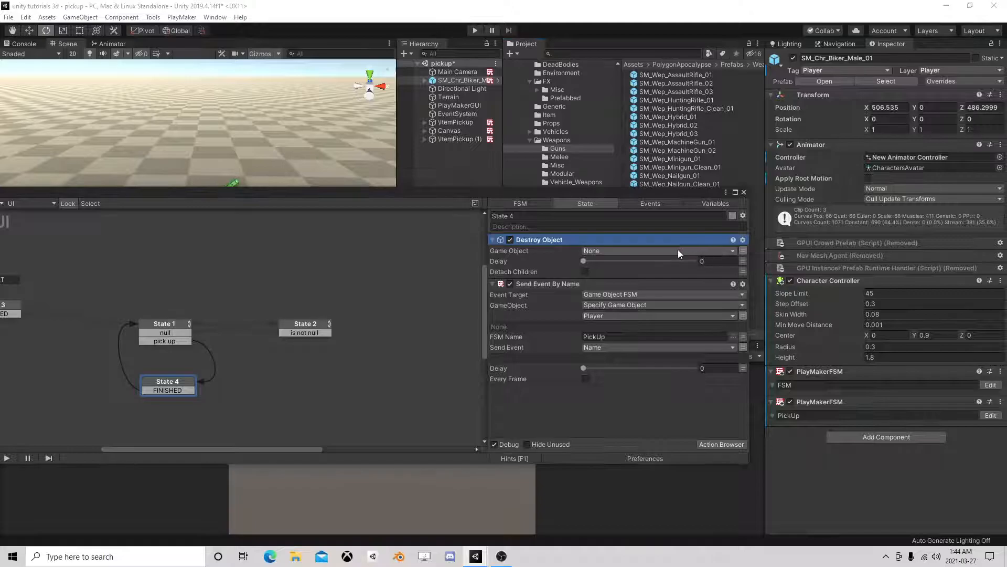
pyautogui.click(678, 250)
pyautogui.click(628, 355)
pyautogui.click(171, 331)
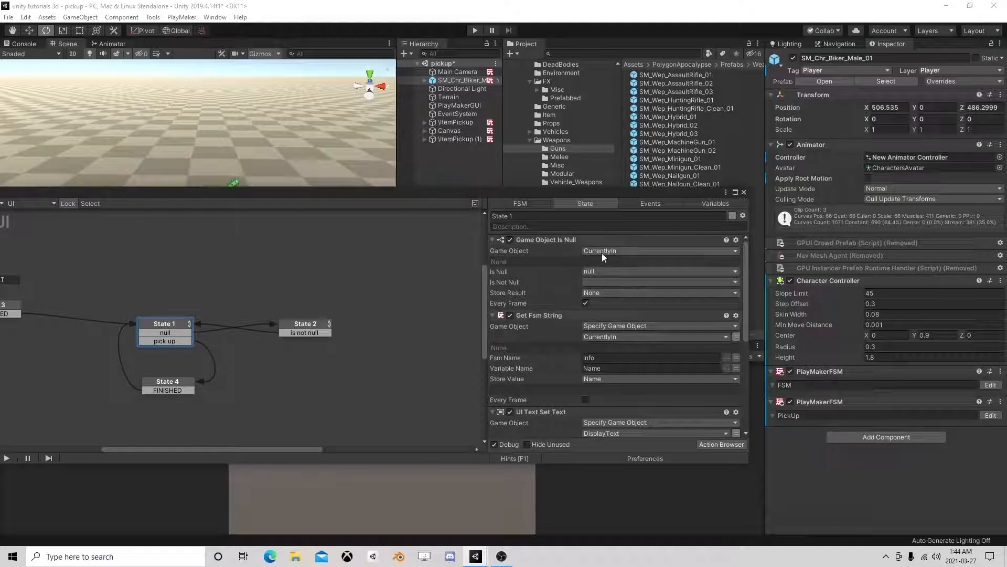
pyautogui.click(171, 384)
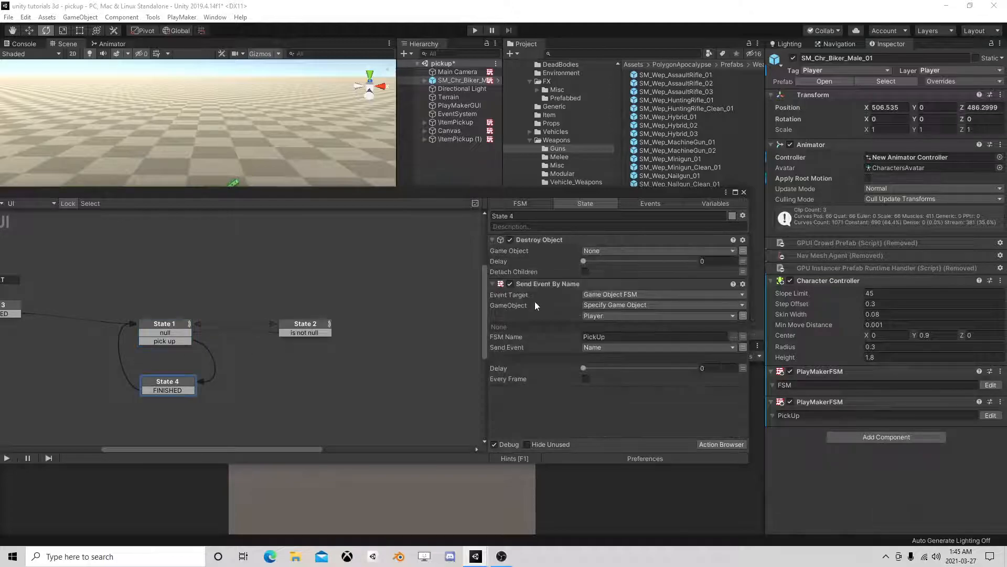
pyautogui.click(611, 250)
pyautogui.click(641, 275)
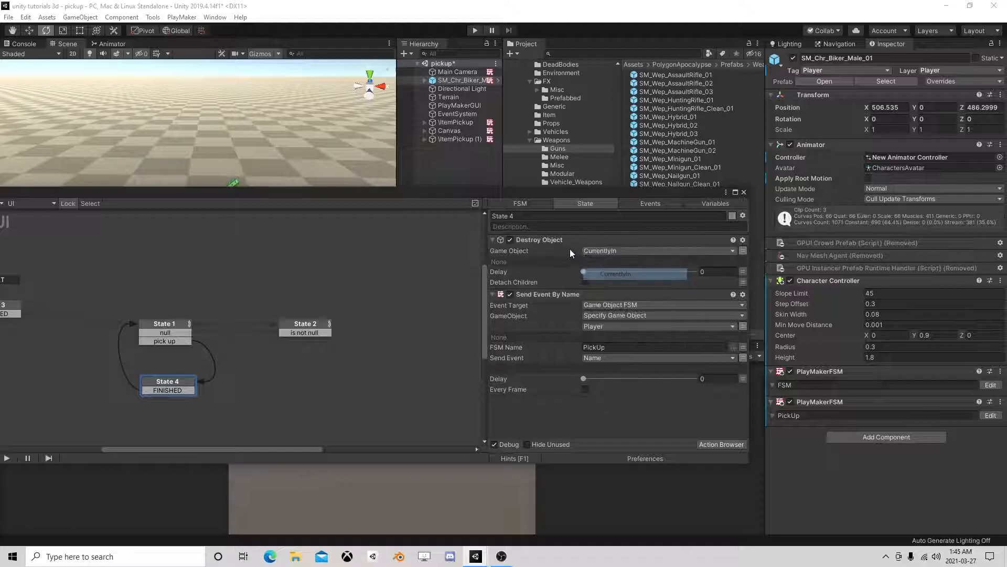
# Move the Destroy Object action below Send Event By Name in State 4.
pyautogui.moveTo(540, 240); pyautogui.dragTo(556, 417)
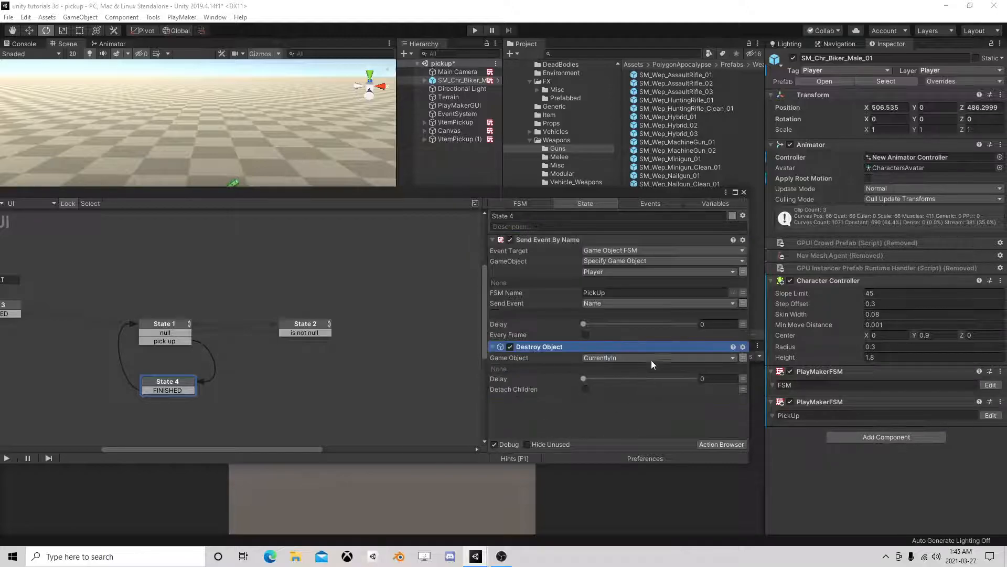
pyautogui.click(164, 328)
pyautogui.click(290, 329)
pyautogui.click(188, 384)
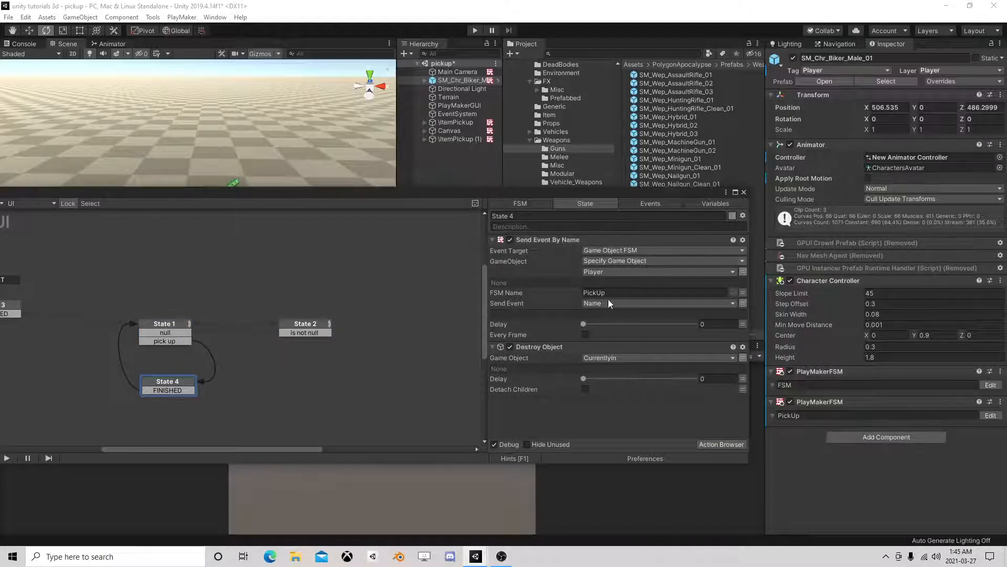
# Add an event named AK47 to the PickUp FSM of SM_Chr_Biker_Male_01 and make it global.
pyautogui.click(744, 193)
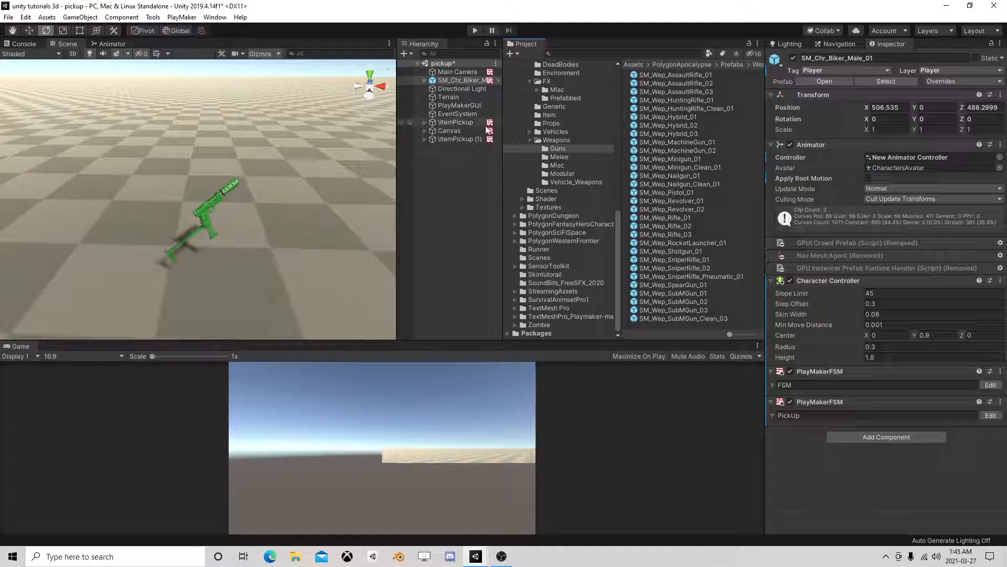
pyautogui.click(454, 140)
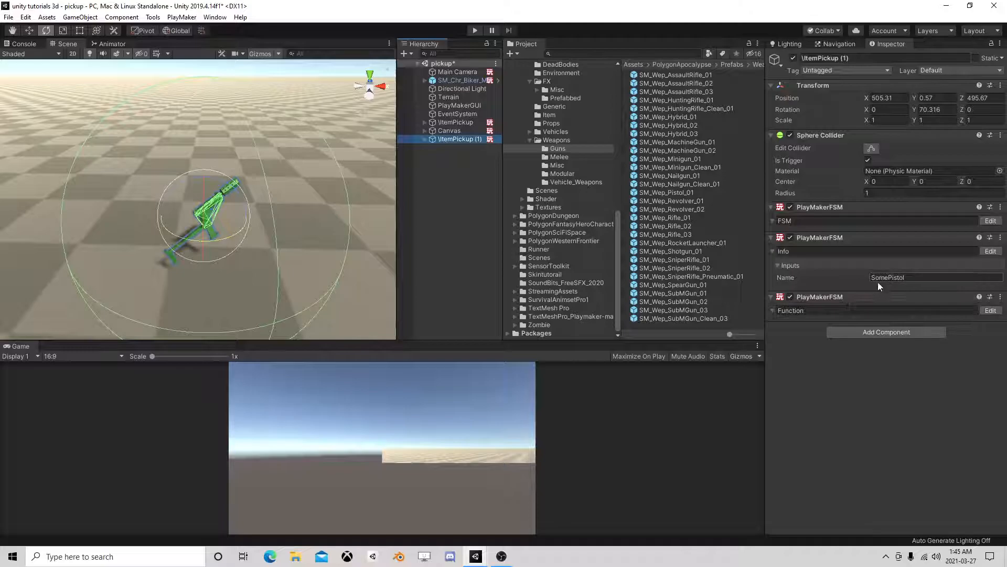
pyautogui.click(454, 123)
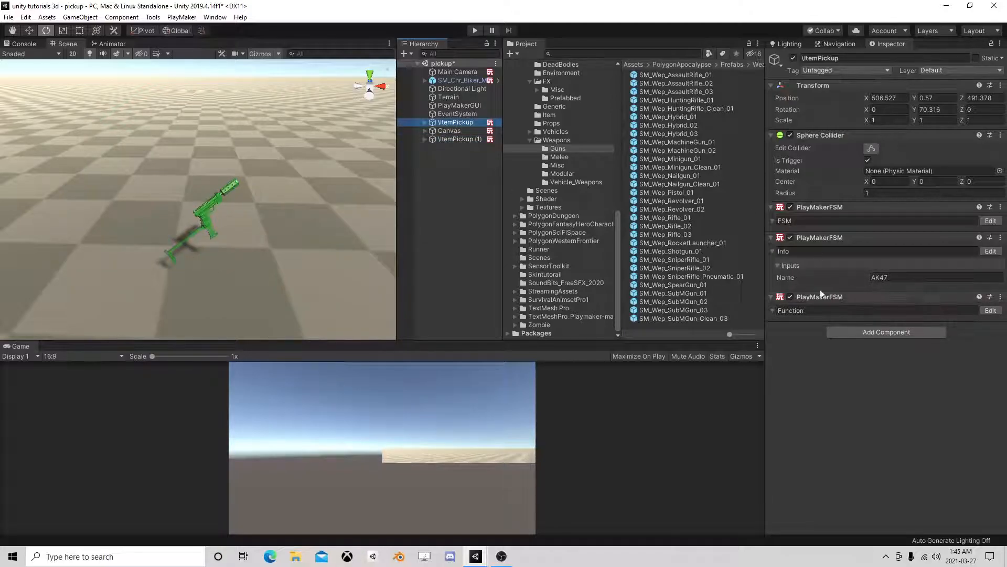
pyautogui.click(458, 81)
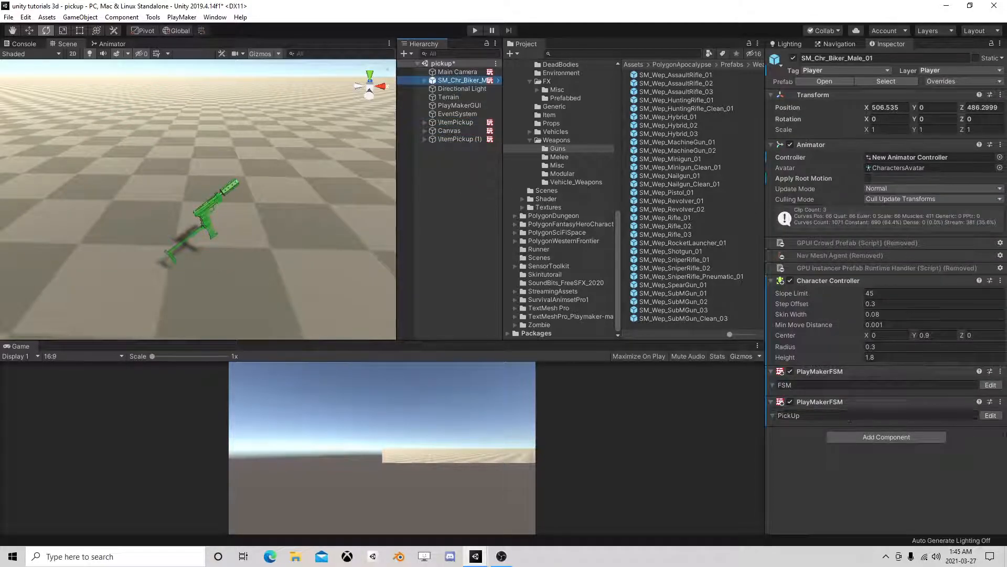
pyautogui.click(990, 415)
pyautogui.click(723, 206)
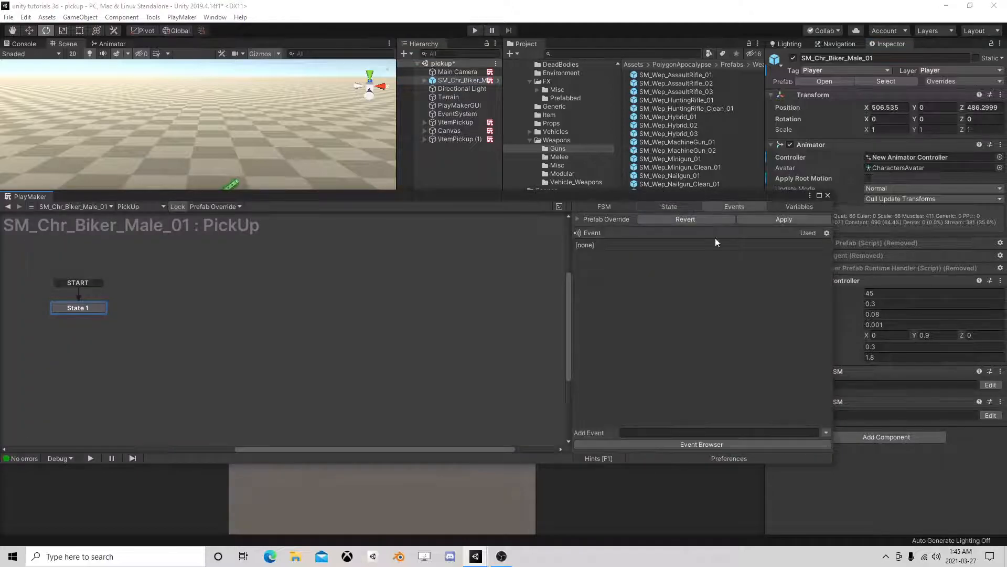
pyautogui.click(647, 432)
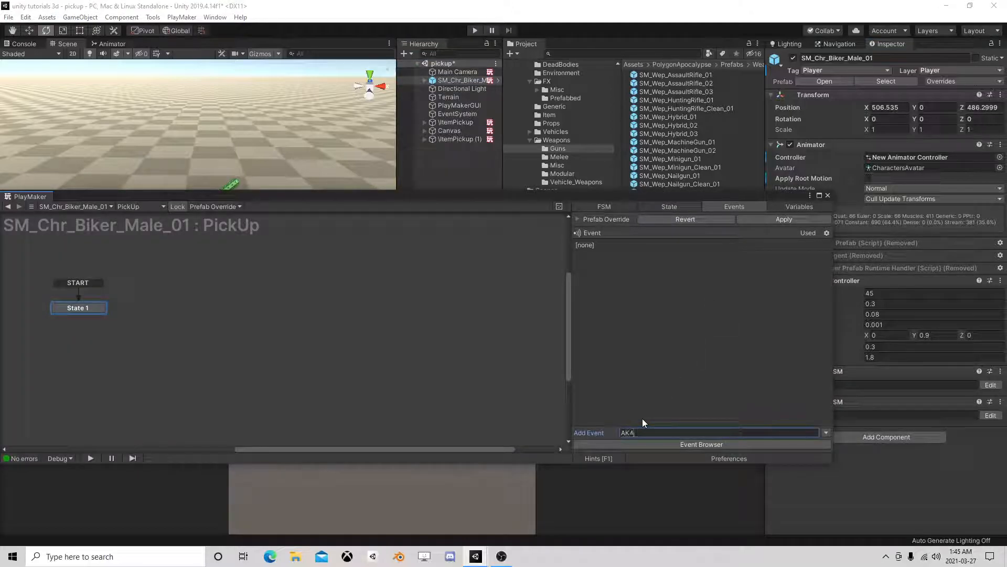
pyautogui.press('Return')
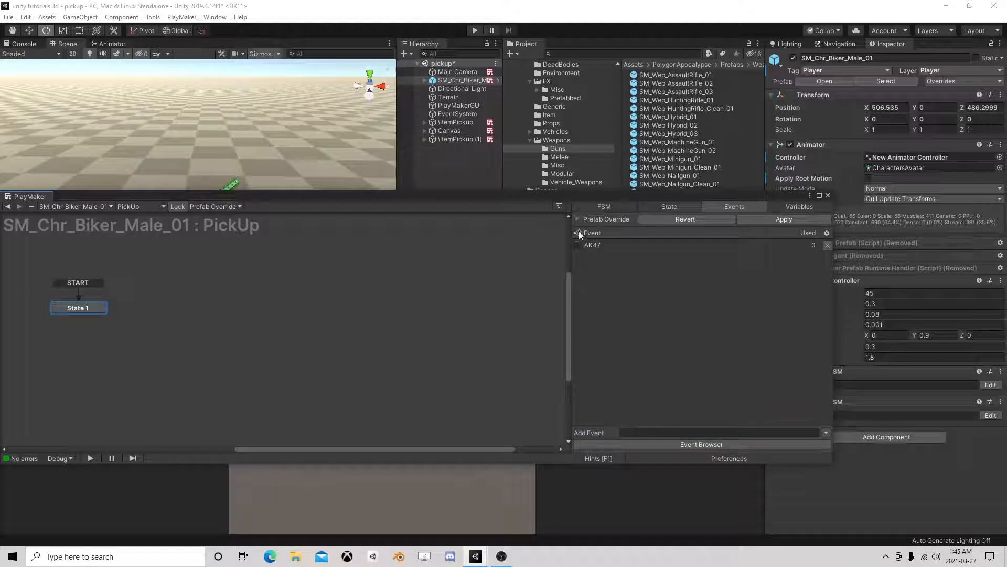
# Add a second state with an AK47 global transition to the PickUp FSM and place it beside State 1.
pyautogui.rightClick(220, 307)
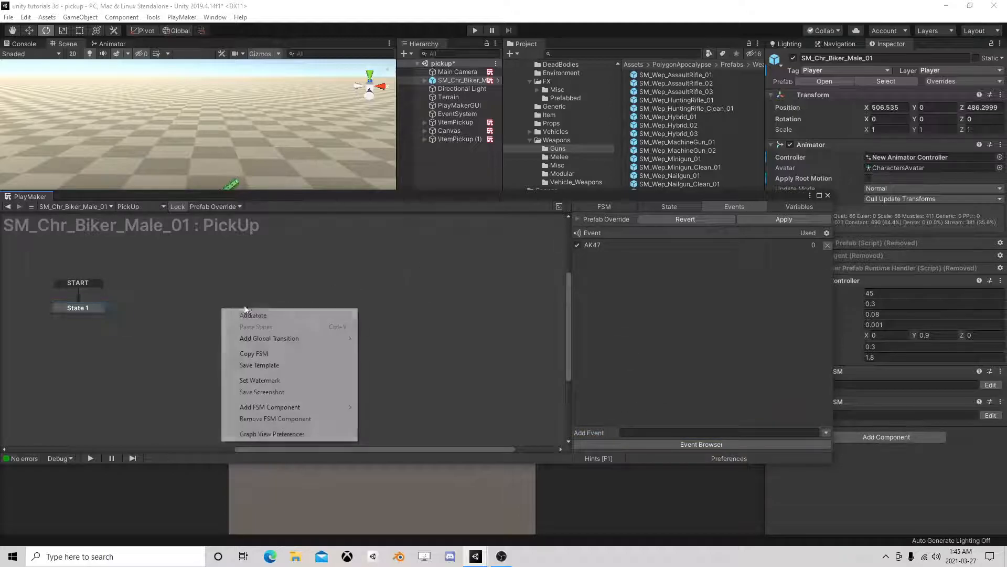
pyautogui.click(240, 314)
pyautogui.rightClick(245, 310)
pyautogui.moveTo(290, 330)
pyautogui.click(392, 328)
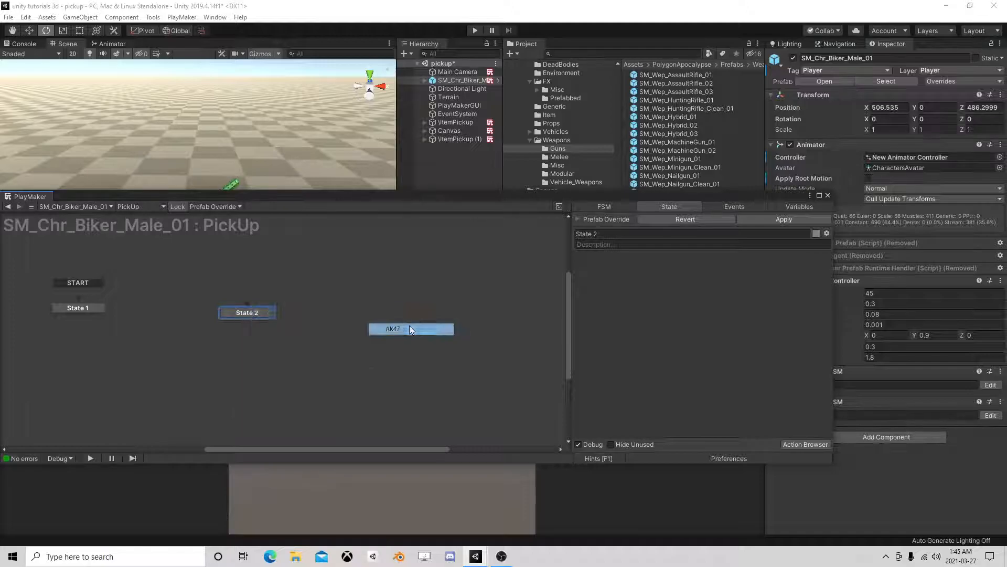
pyautogui.moveTo(258, 313); pyautogui.dragTo(218, 308)
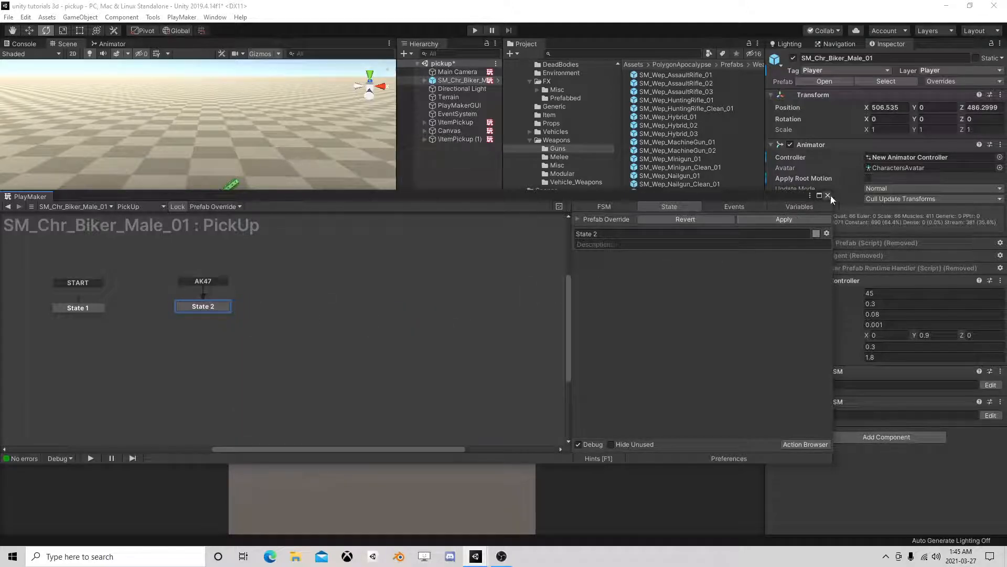
# Play-test picking up the first weapon, check which state the player's PickUp FSM is in, and stop the game.
pyautogui.click(828, 196)
pyautogui.click(474, 30)
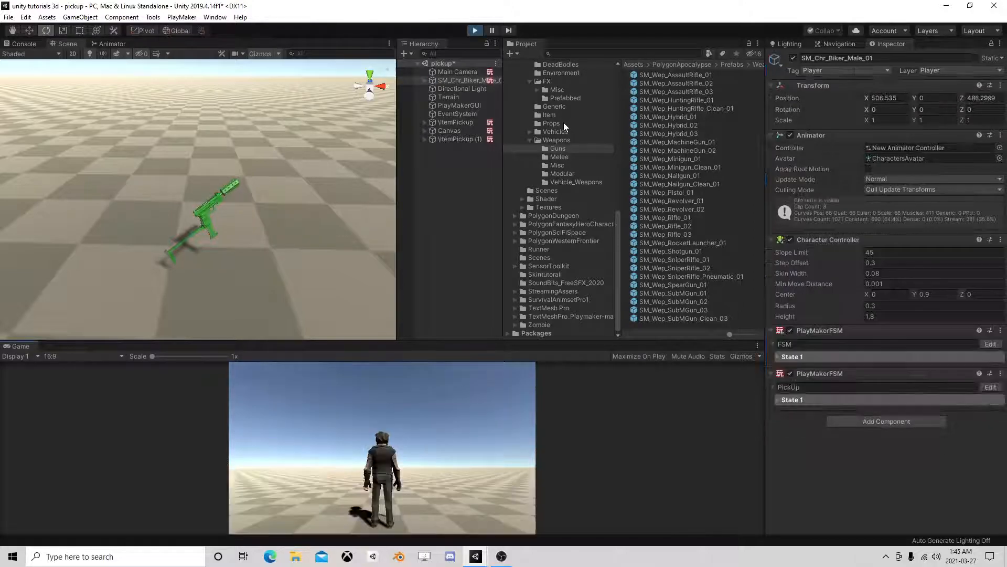
pyautogui.press('w')
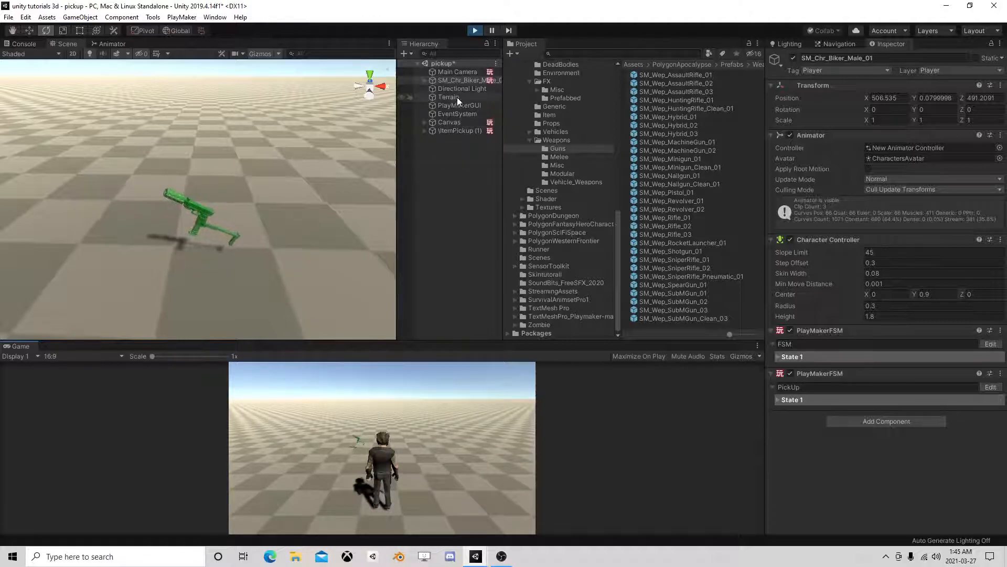
pyautogui.click(990, 387)
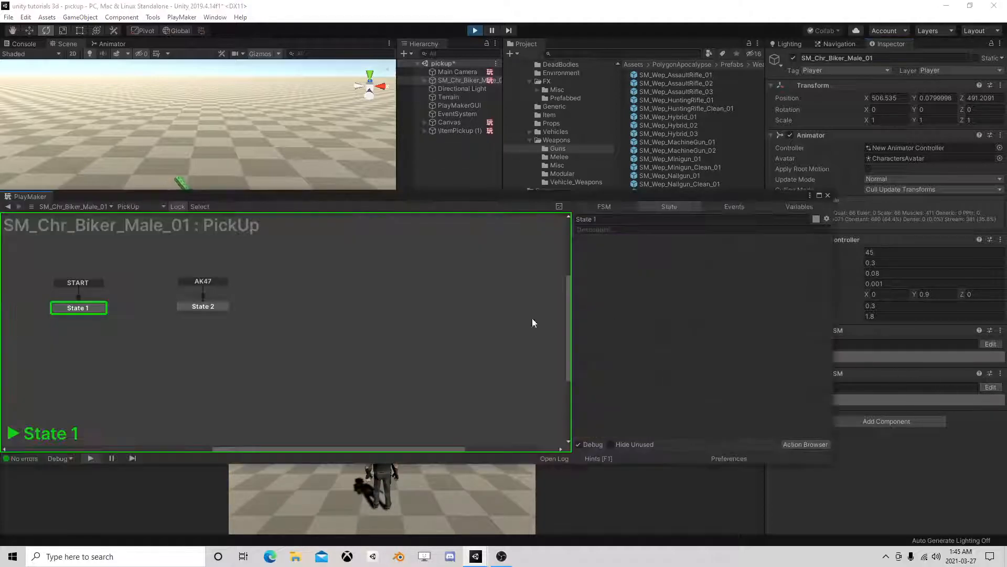
pyautogui.click(202, 307)
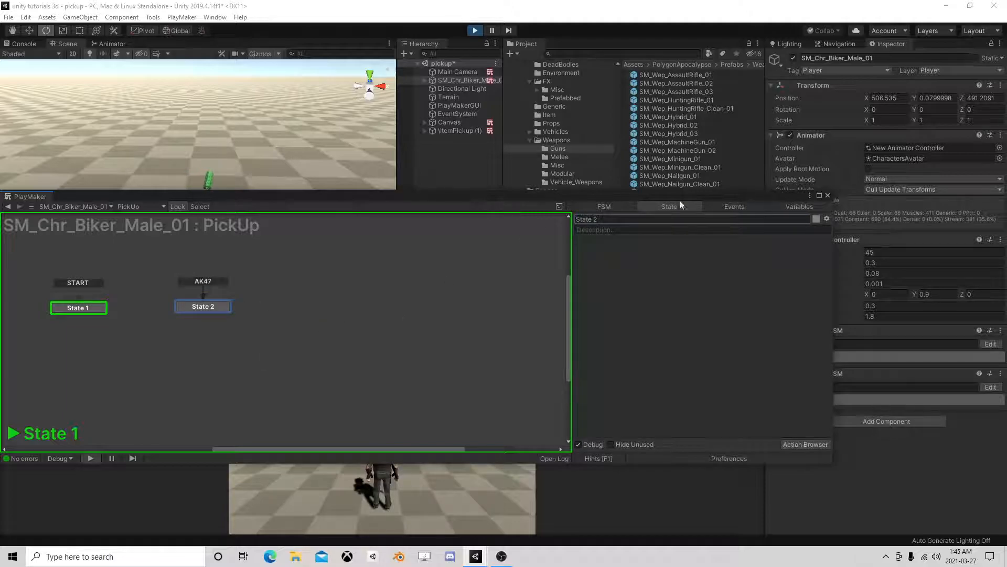
pyautogui.click(475, 30)
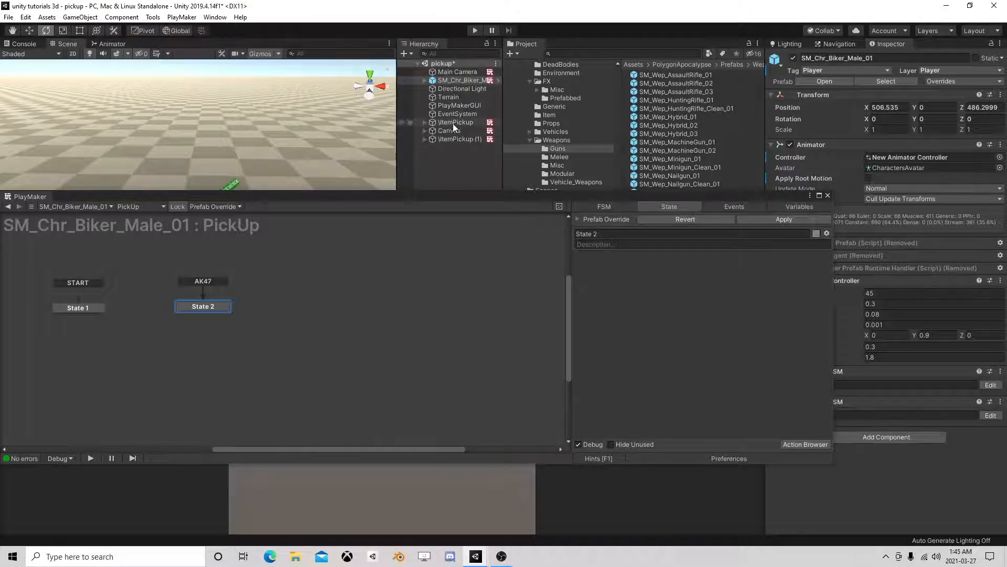
# Compare the Name value of the first item pickup with the name of the PickUp FSM's global event.
pyautogui.click(452, 122)
pyautogui.click(897, 279)
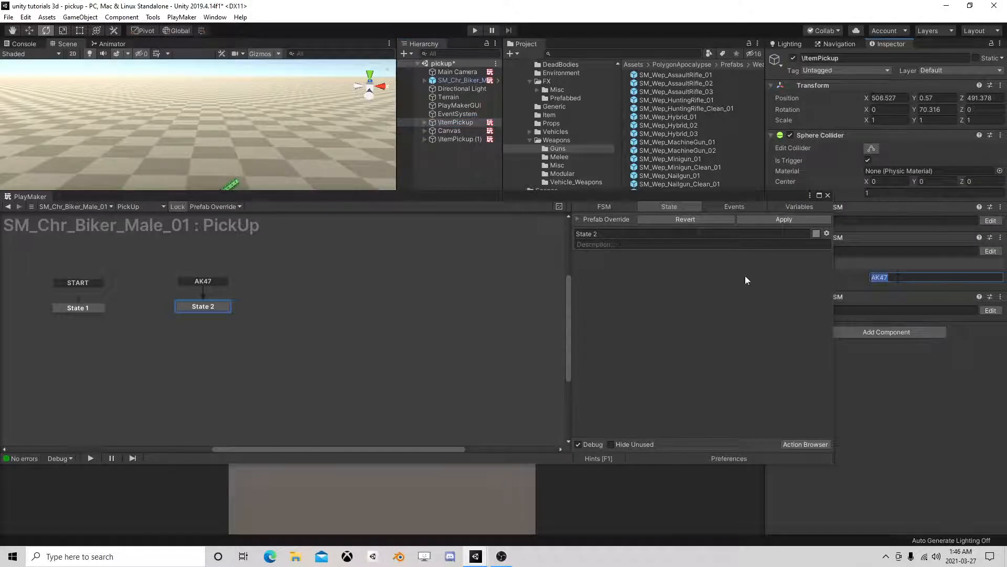
pyautogui.click(718, 208)
pyautogui.click(606, 245)
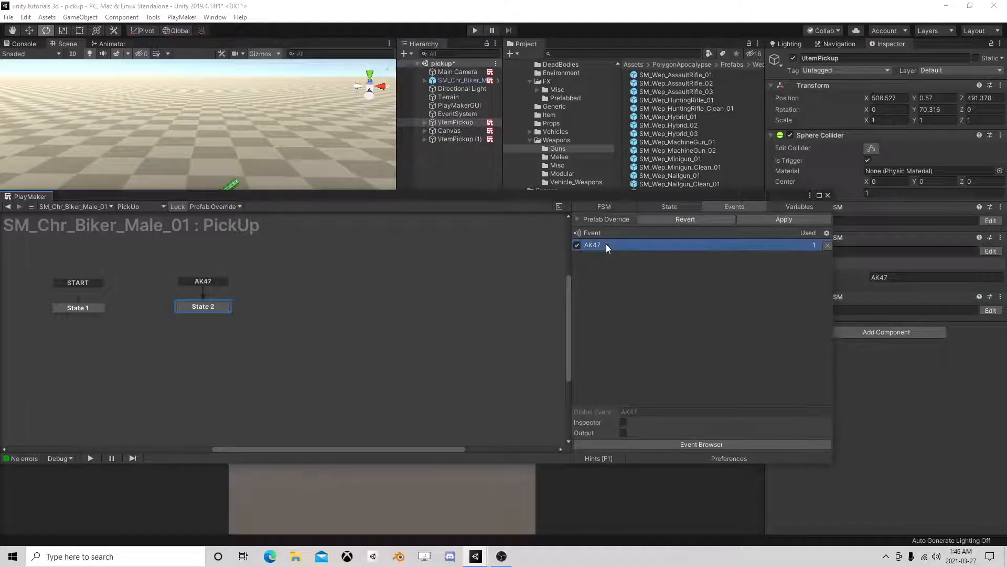
pyautogui.click(577, 244)
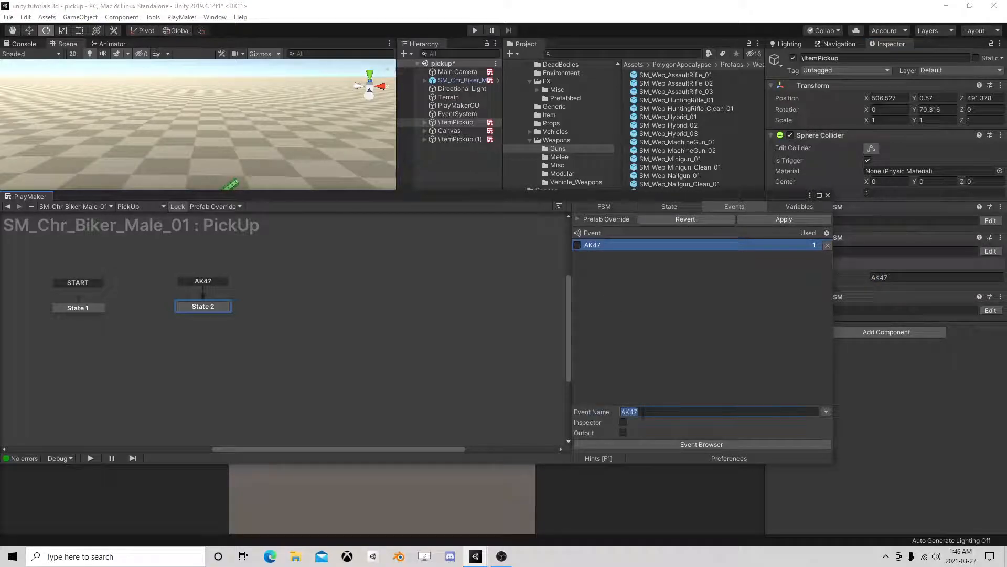
pyautogui.click(577, 245)
pyautogui.click(828, 195)
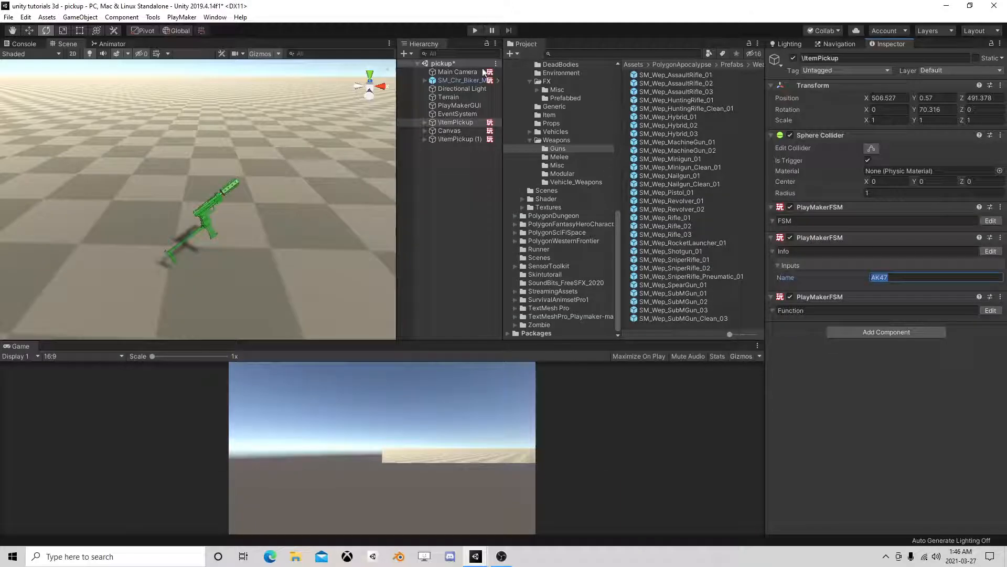
# Review the actions in State 4 and State 1 of the Canvas's UI FSM.
pyautogui.click(454, 82)
pyautogui.click(449, 131)
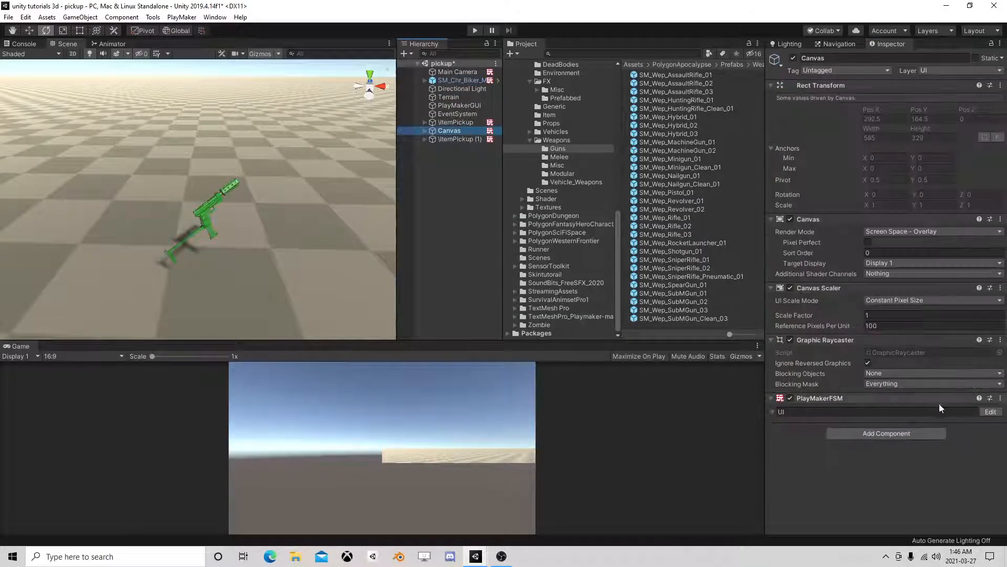
pyautogui.click(991, 411)
pyautogui.click(259, 388)
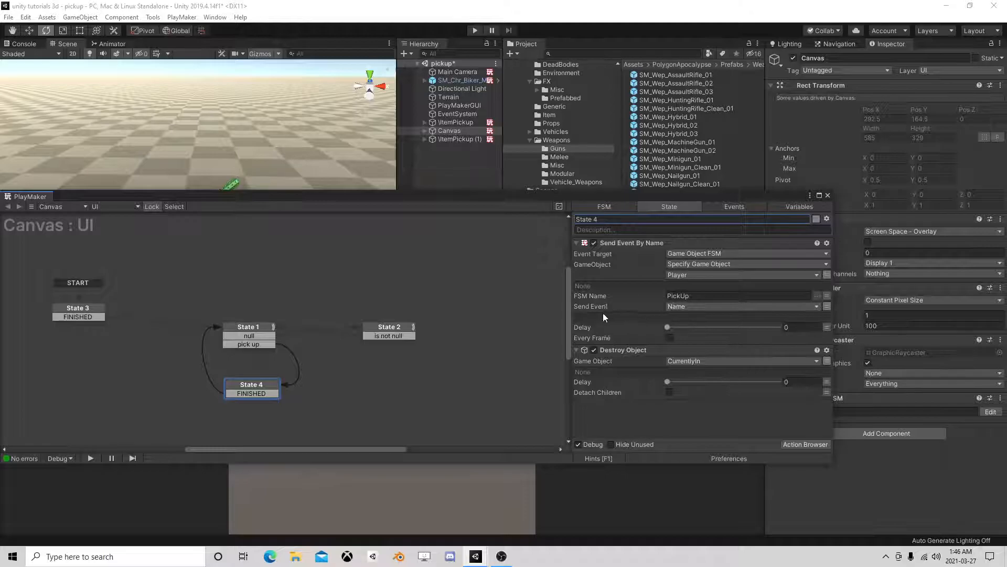
pyautogui.click(257, 328)
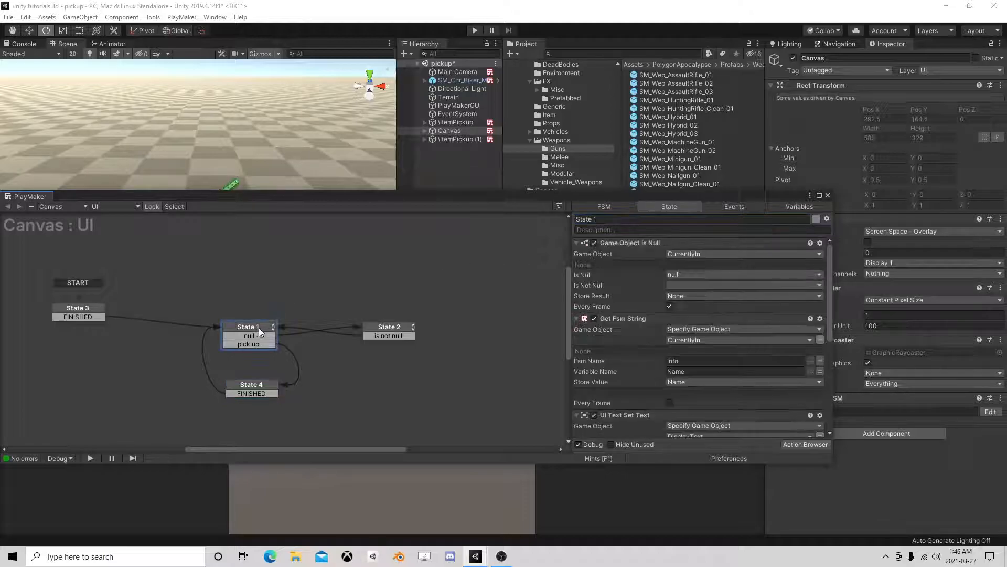
# Play-test the AK47 pickup with the UI FSM in view, inspect State 4's event settings, and stop the game.
pyautogui.click(475, 31)
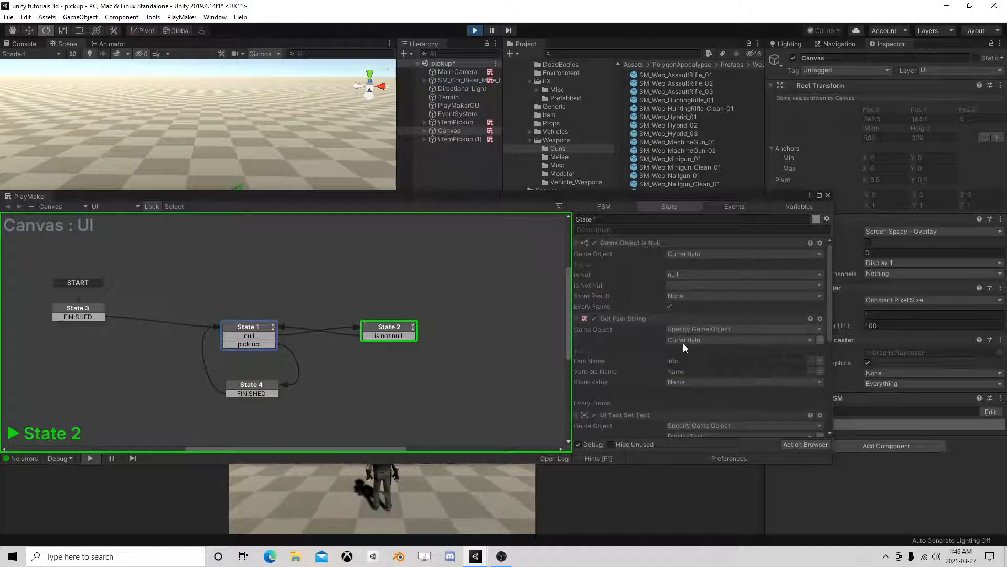
pyautogui.press('w')
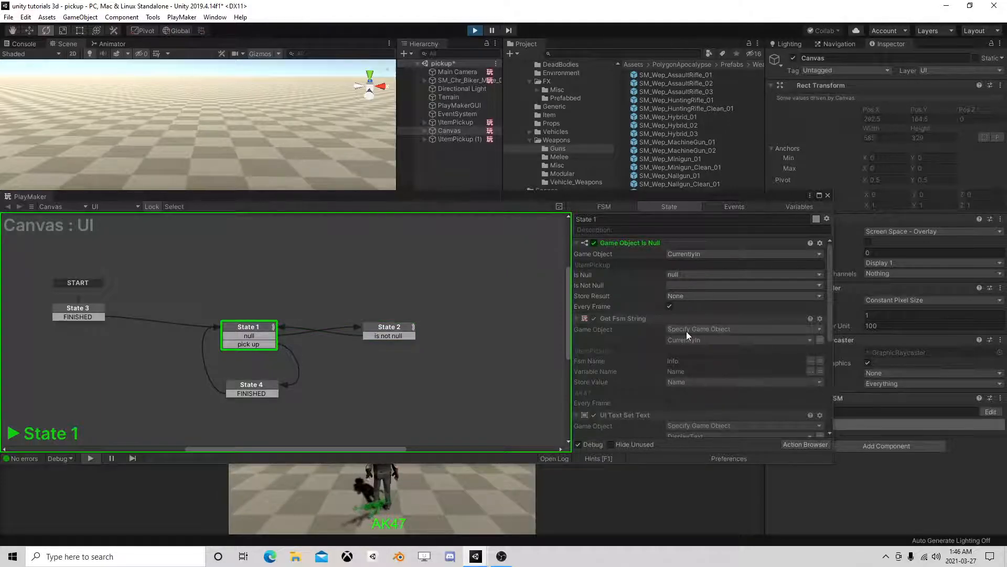
pyautogui.scroll(-6, 688, 332)
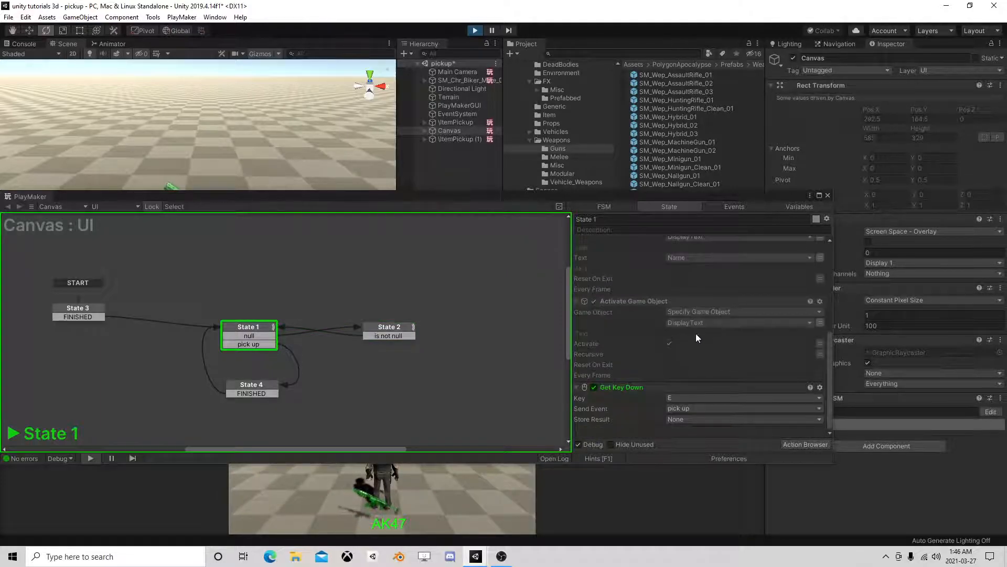
pyautogui.press('e')
pyautogui.click(263, 386)
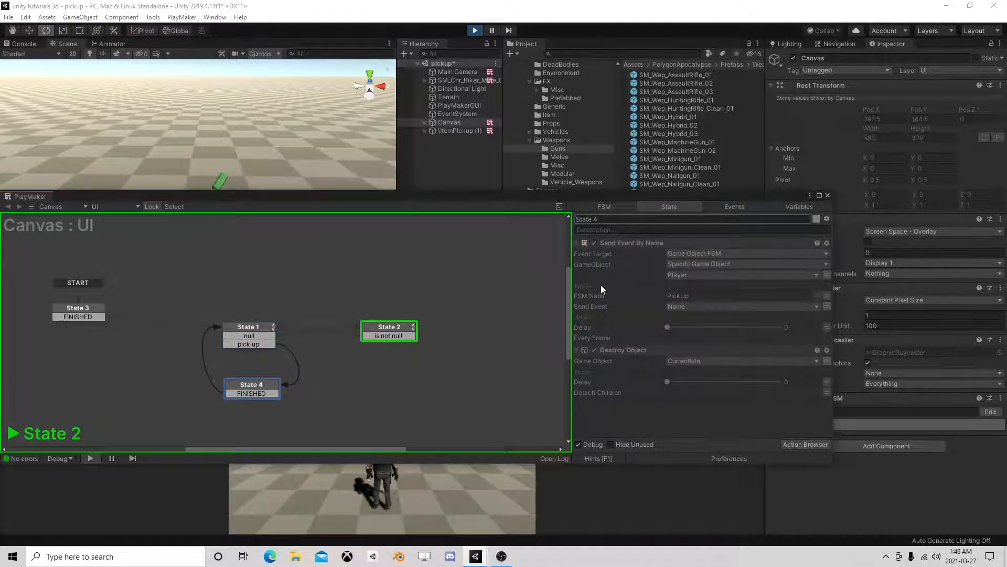
pyautogui.click(479, 31)
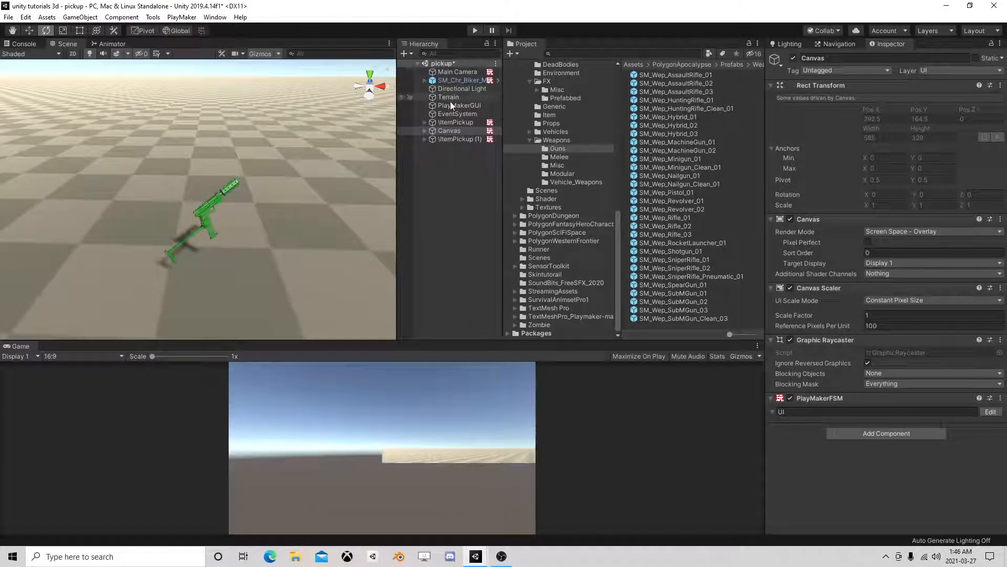
# Add a Get Owner action to State 1 of the SM_Chr_Biker_Male_01 PickUp FSM and store the result in the global Player variable.
pyautogui.click(455, 80)
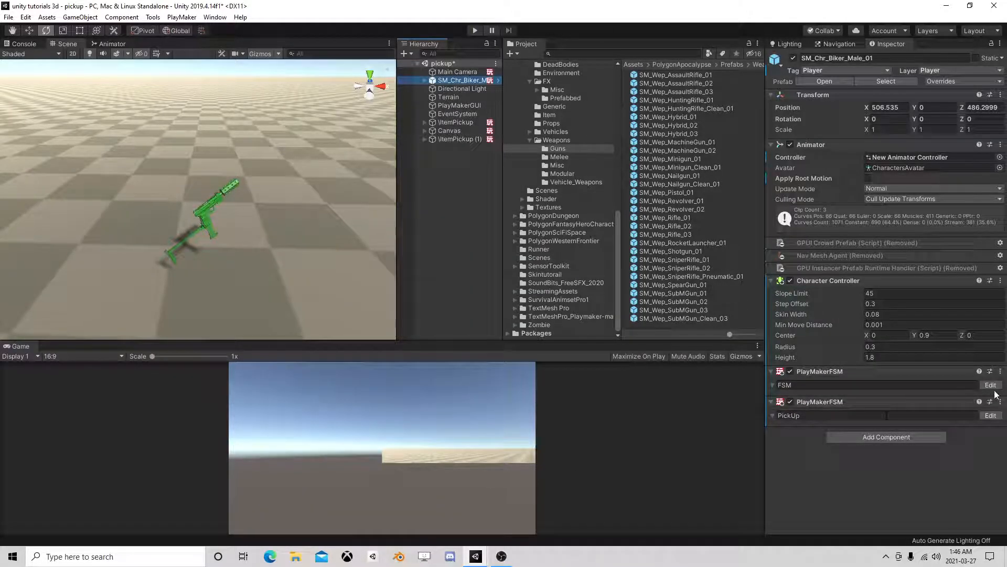
pyautogui.click(990, 415)
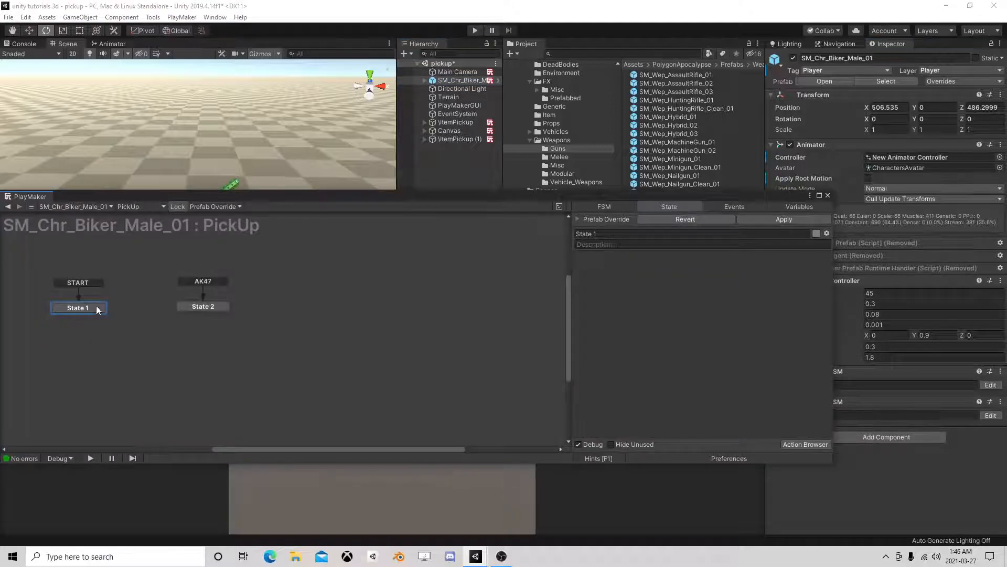
pyautogui.click(806, 444)
pyautogui.write('get o')
pyautogui.doubleClick(62, 263)
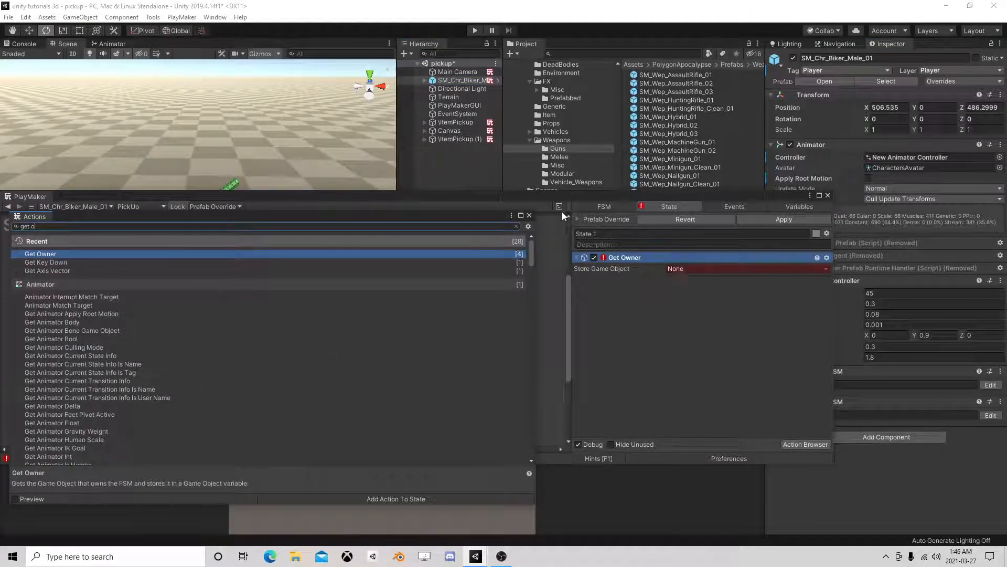
pyautogui.click(529, 216)
pyautogui.click(691, 268)
pyautogui.moveTo(714, 293)
pyautogui.click(807, 339)
pyautogui.click(827, 195)
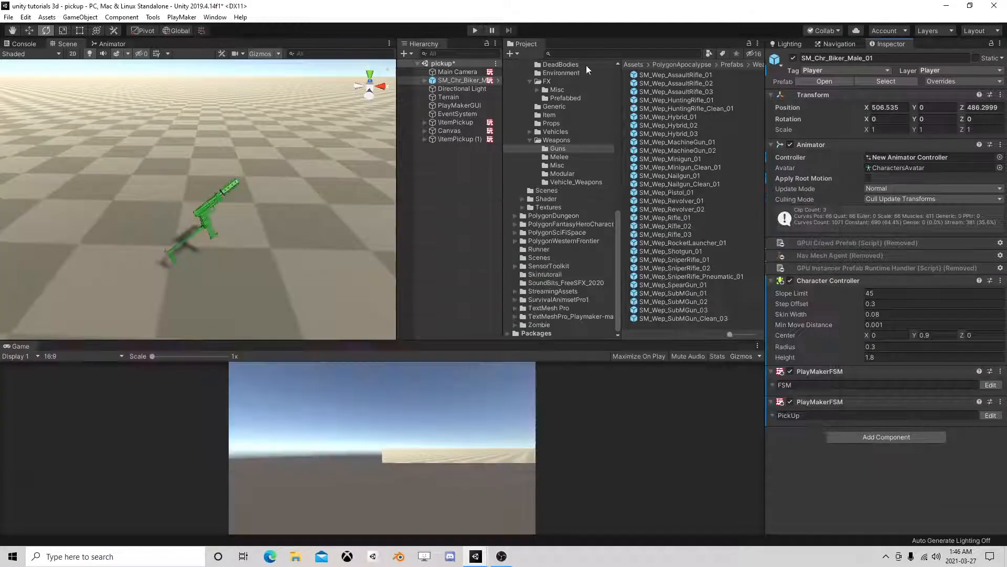
# Play-test picking up the first weapon, check the active state of the player's PickUp FSM, and stop the game.
pyautogui.click(475, 31)
pyautogui.press('w')
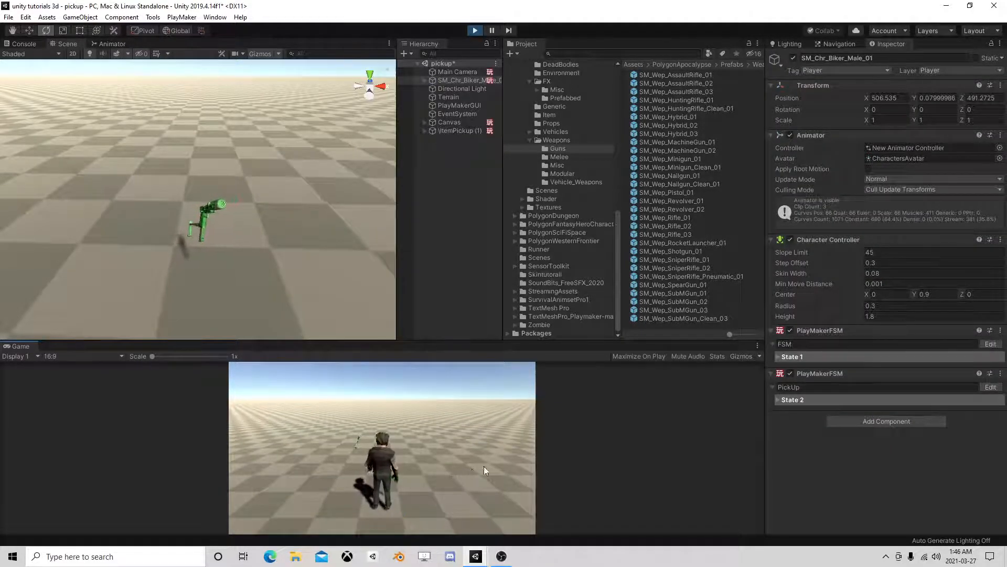
pyautogui.click(453, 80)
pyautogui.click(991, 387)
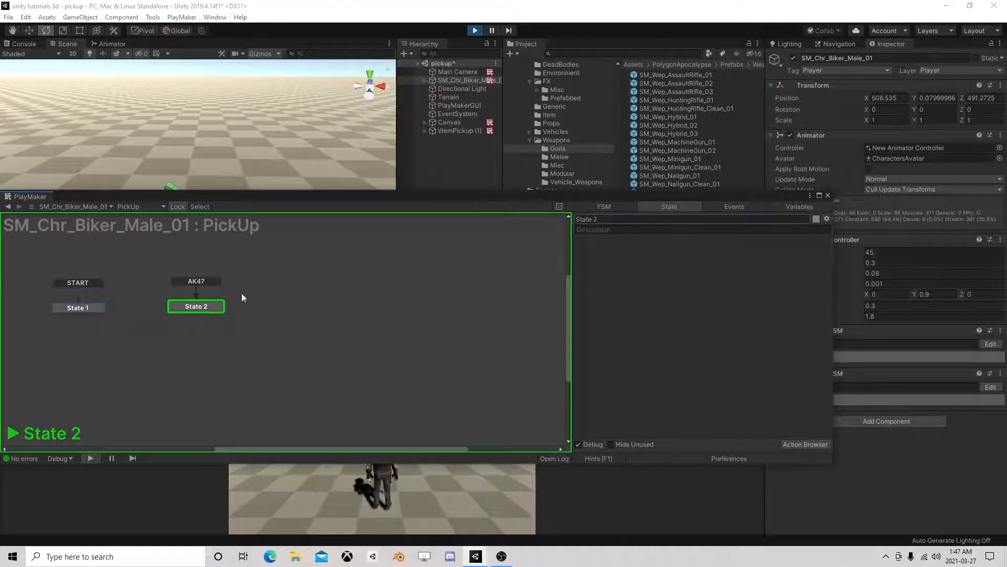
pyautogui.click(198, 305)
pyautogui.click(473, 30)
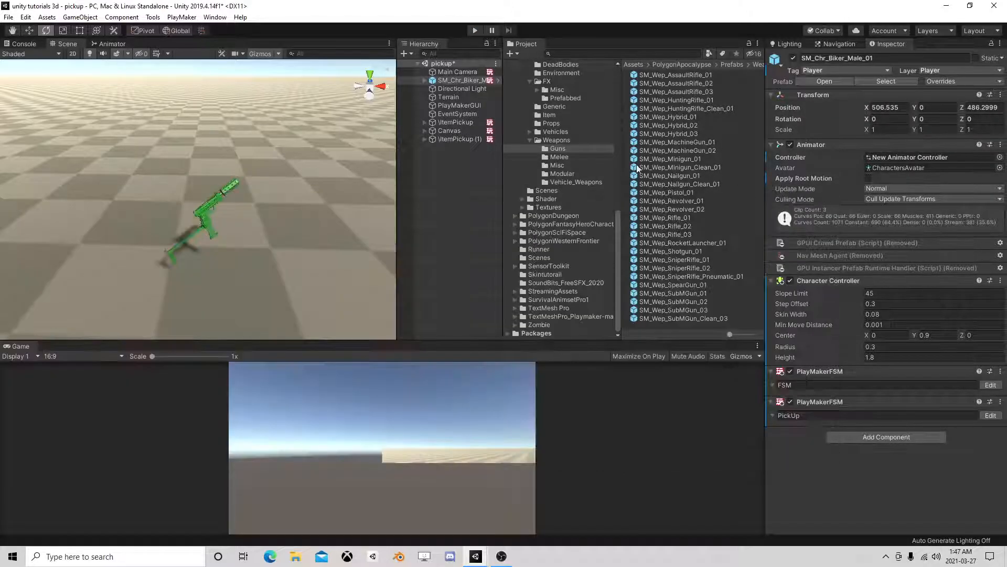
pyautogui.click(828, 196)
# Expand the player's skeleton in a widened hierarchy and add the SM_Wep_AssaultRifle_01 prefab as a child of the Spine_02 bone.
pyautogui.moveTo(504, 151); pyautogui.dragTo(608, 152)
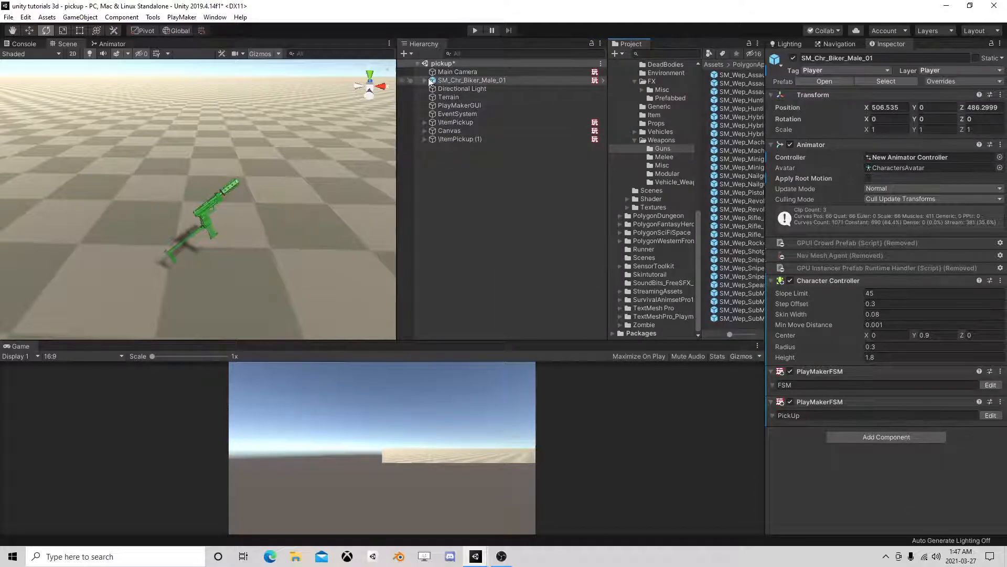
pyautogui.doubleClick(426, 80)
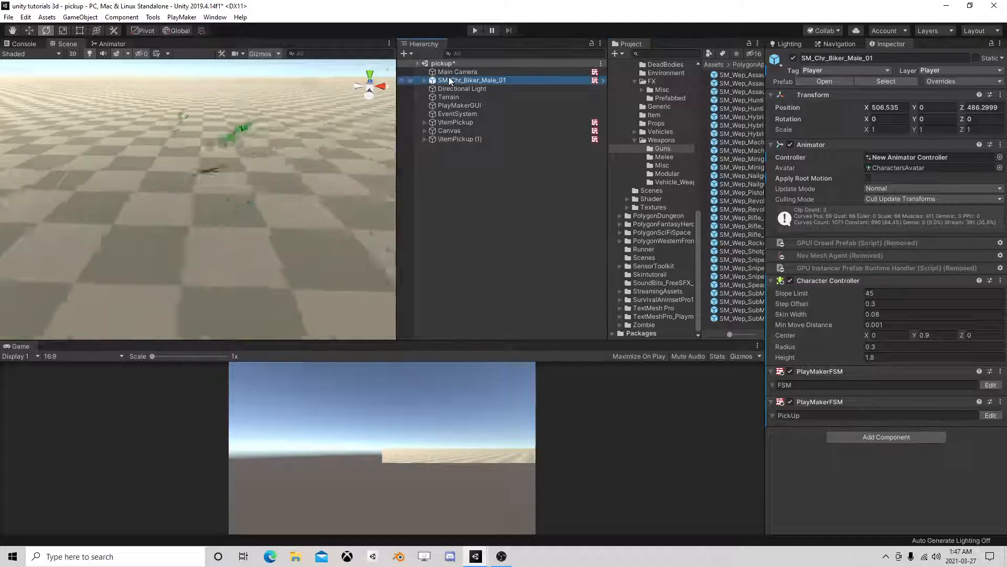
pyautogui.click(424, 80)
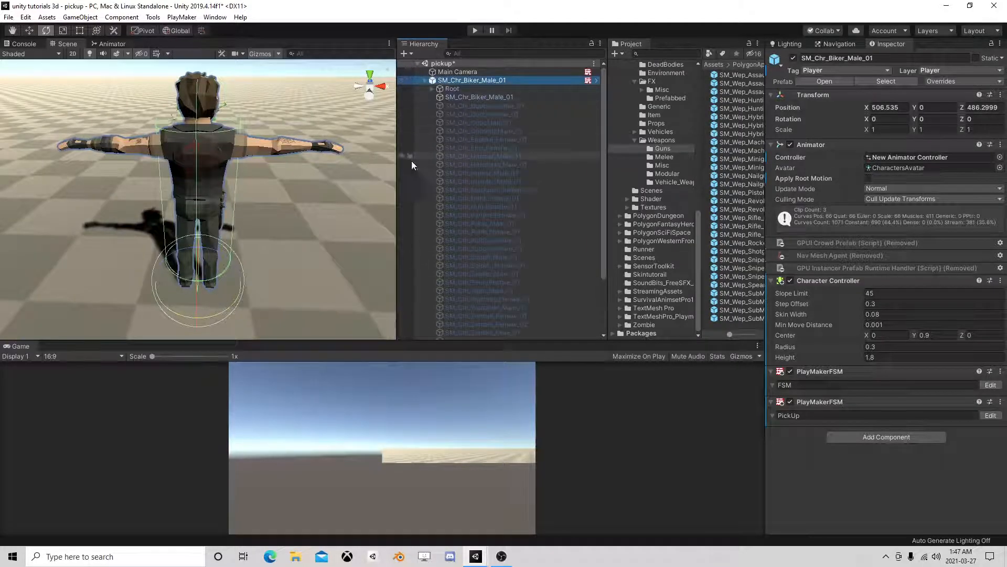
pyautogui.moveTo(397, 174); pyautogui.dragTo(282, 174)
pyautogui.moveTo(606, 141); pyautogui.dragTo(468, 141)
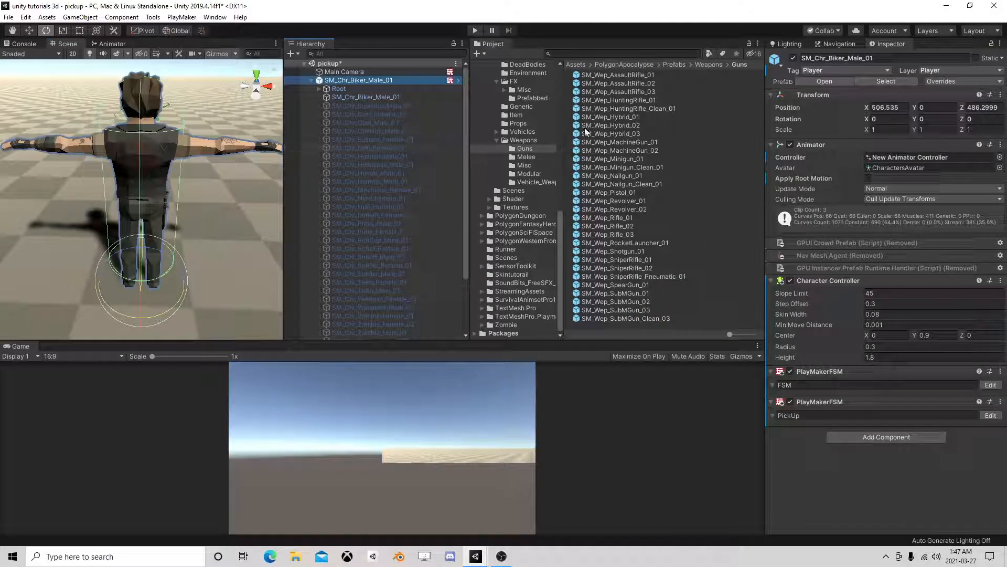
pyautogui.click(318, 89)
pyautogui.click(326, 97)
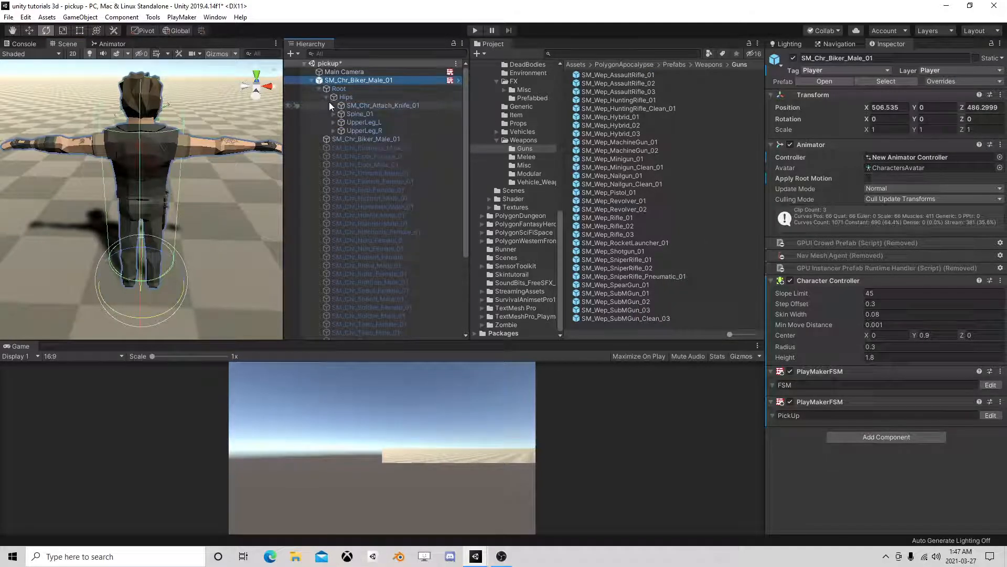
pyautogui.click(333, 114)
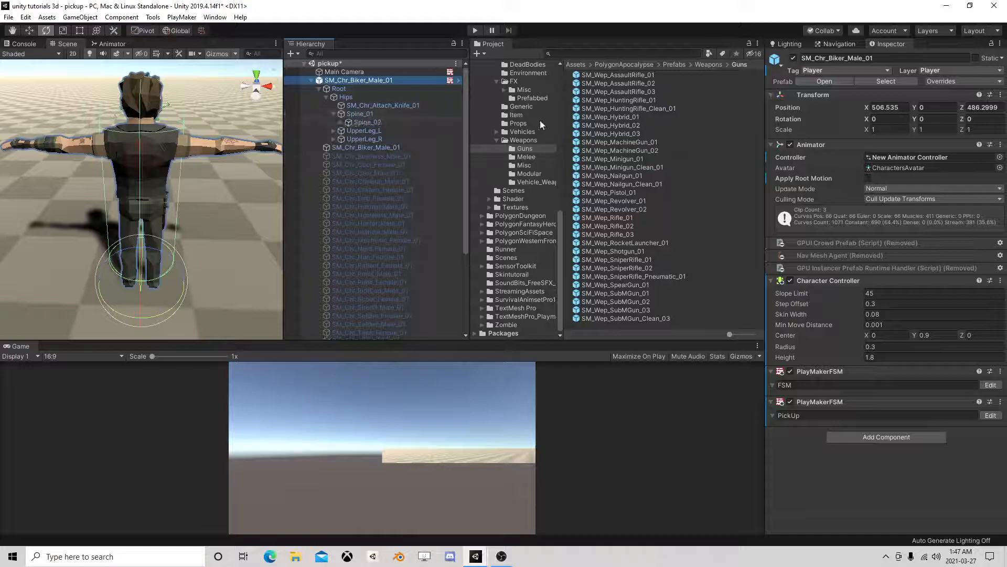
pyautogui.moveTo(629, 85); pyautogui.dragTo(359, 134)
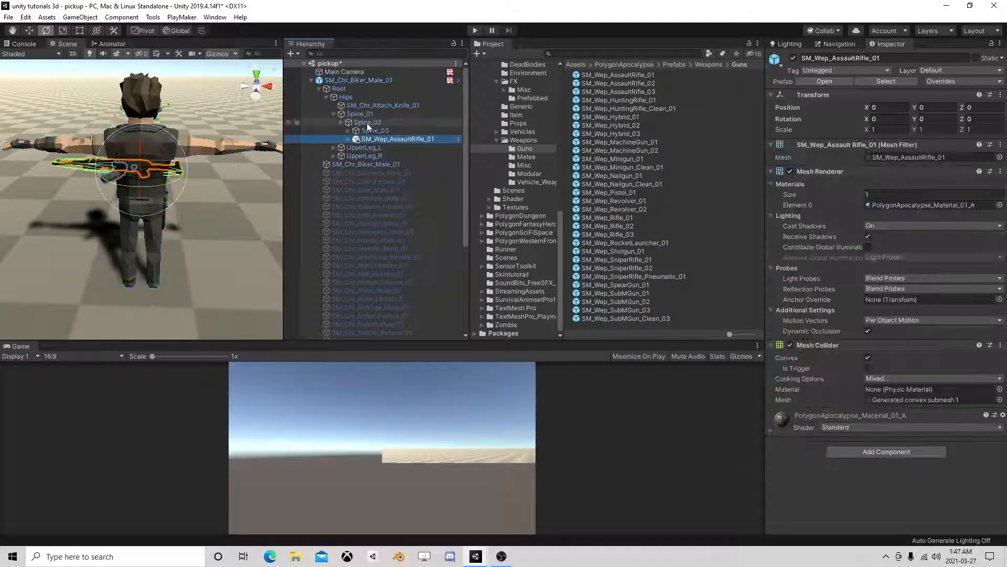
# Lay the rifle diagonally across the character's back, at about position -0.03, -0.201, 0 and rotation -15.09, -49.39, 71.13.
pyautogui.moveTo(915, 120); pyautogui.dragTo(51, 126)
pyautogui.moveTo(868, 121); pyautogui.dragTo(797, 127)
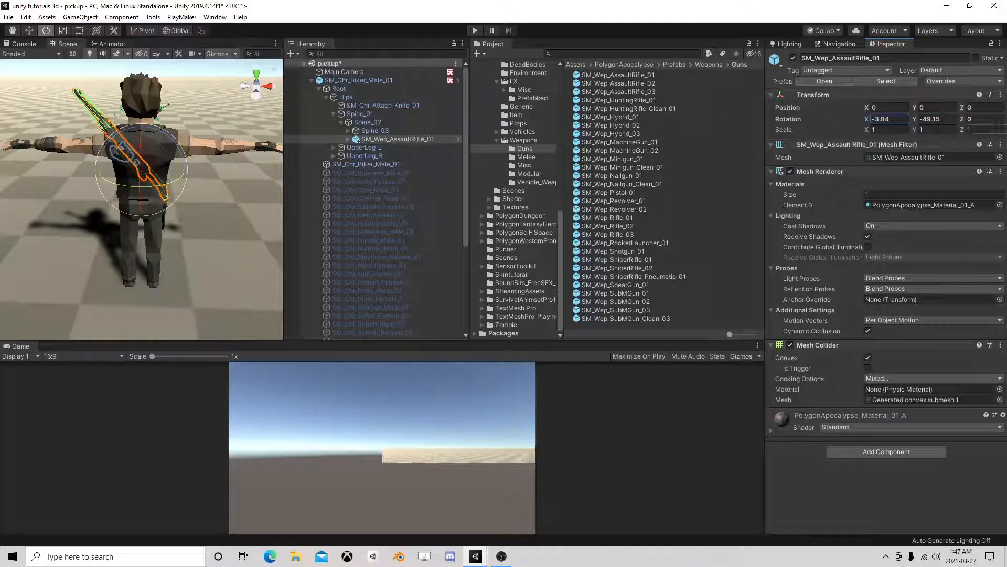
pyautogui.moveTo(962, 119); pyautogui.dragTo(172, 135)
pyautogui.moveTo(156, 185); pyautogui.dragTo(80, 114)
pyautogui.click(29, 33)
pyautogui.moveTo(225, 126); pyautogui.dragTo(175, 175, button='right')
pyautogui.moveTo(175, 175); pyautogui.dragTo(50, 228, button='middle')
pyautogui.moveTo(183, 183)
pyautogui.mouseDown()
pyautogui.moveTo(175, 162)
pyautogui.moveTo(167, 174)
pyautogui.mouseUp()
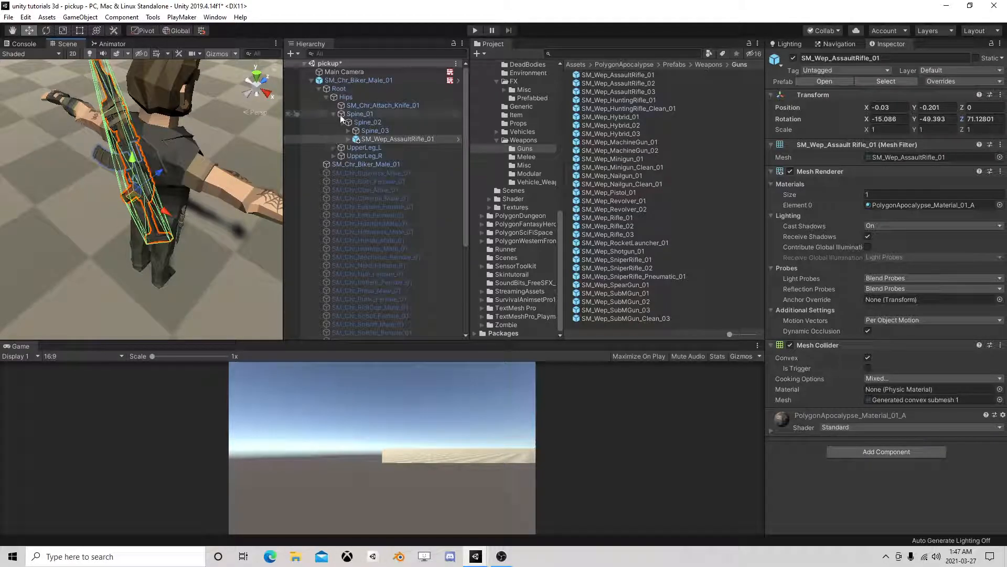
# Place a second SM_Wep_AssaultRifle_01 under Hand_R and fit it into the hand, at about position 0.134, 0, -0.032 and rotation 0, 86.32, -91.89.
pyautogui.moveTo(346, 136); pyautogui.dragTo(401, 174)
pyautogui.press('f')
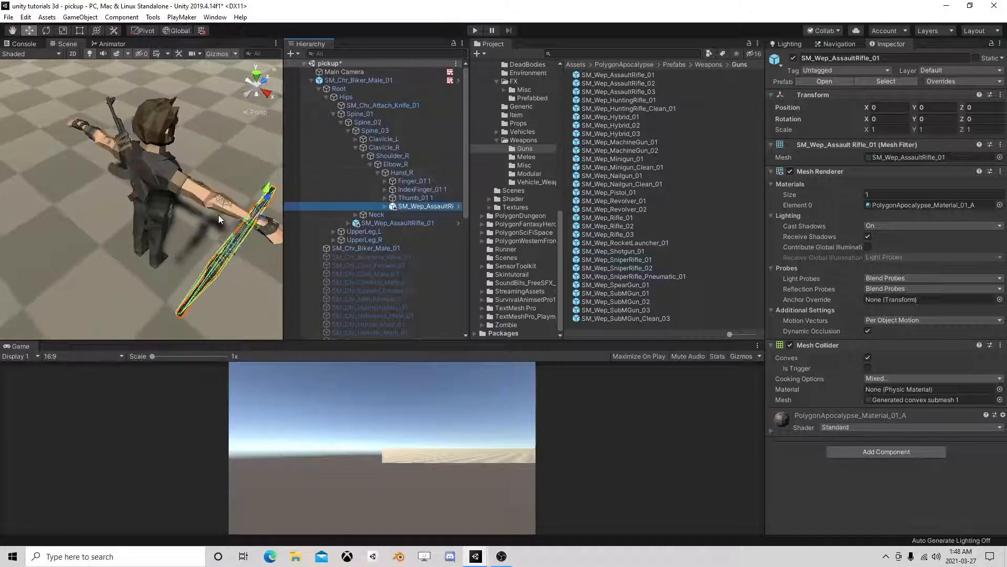
pyautogui.moveTo(173, 184); pyautogui.dragTo(63, 70)
pyautogui.click(46, 29)
pyautogui.press('w')
pyautogui.moveTo(189, 185); pyautogui.dragTo(214, 194)
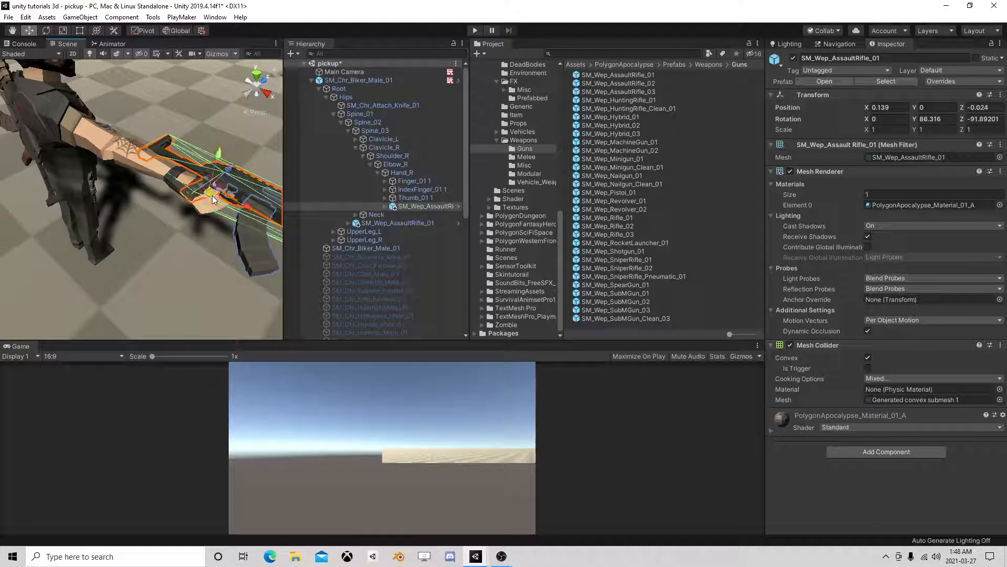
# Deactivate both the hand rifle and the back rifle on the player.
pyautogui.click(793, 58)
pyautogui.click(386, 223)
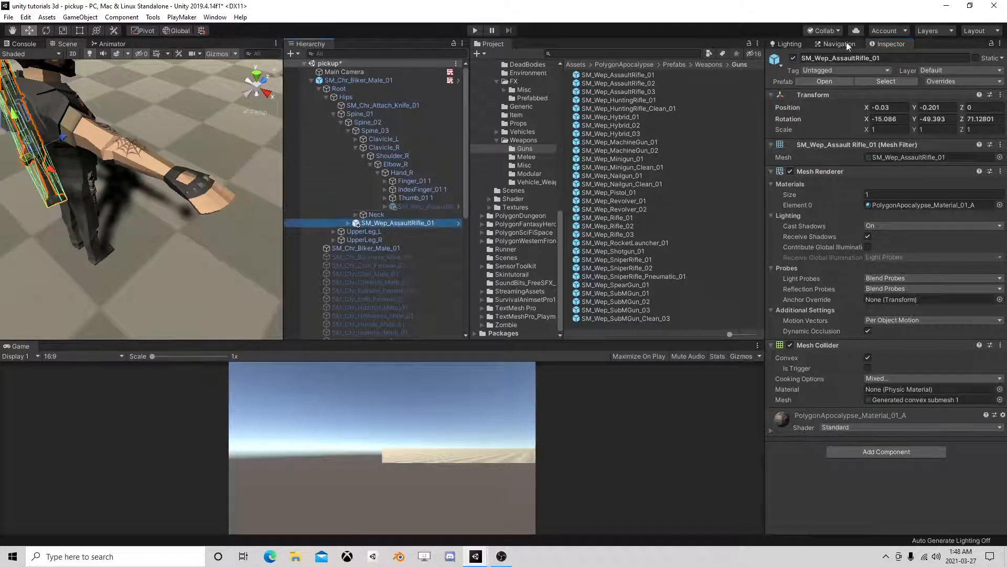
pyautogui.click(794, 58)
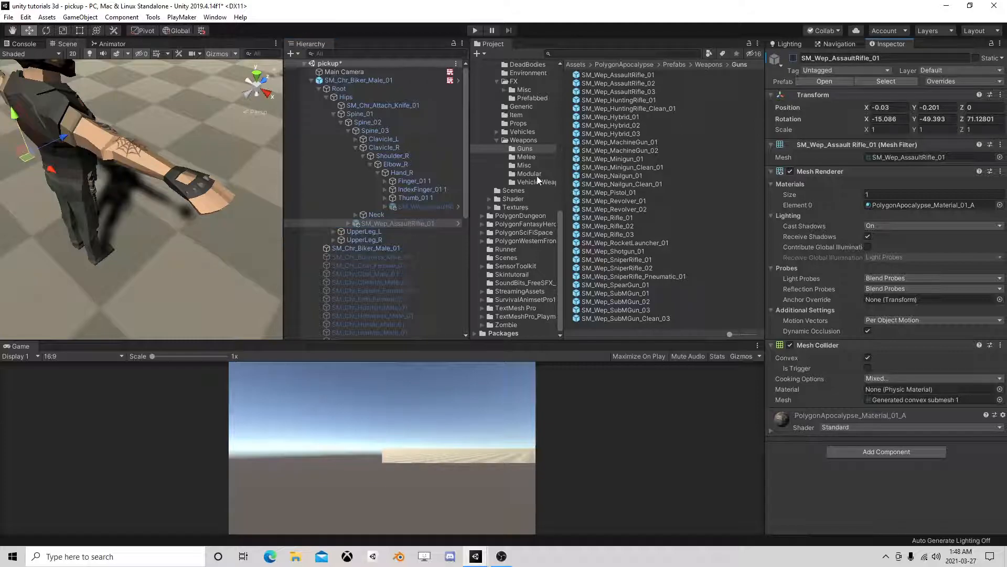
# Rename the rifle in the hand to handak47 and the rifle on the back to back ak 47.
pyautogui.click(438, 206)
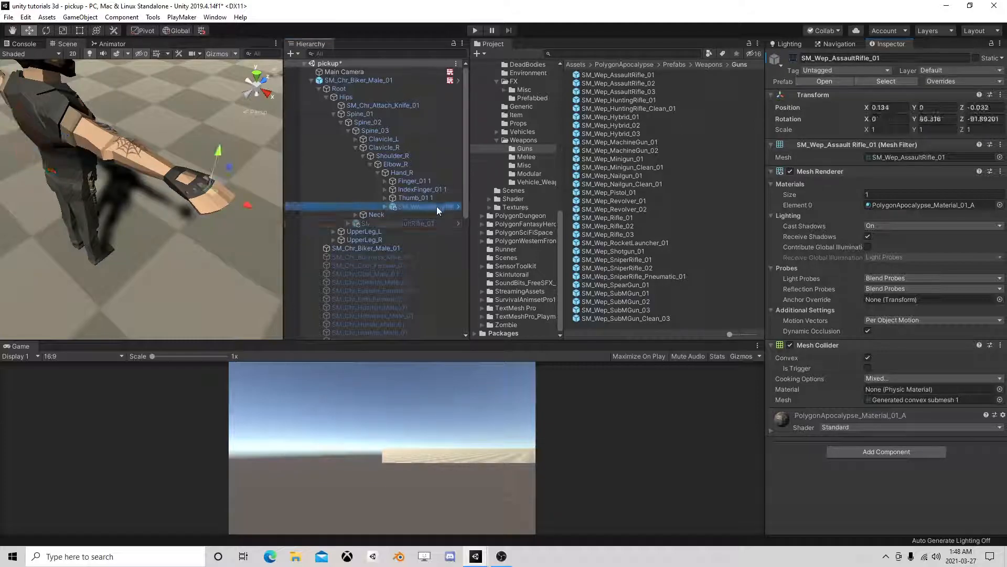
pyautogui.click(438, 206)
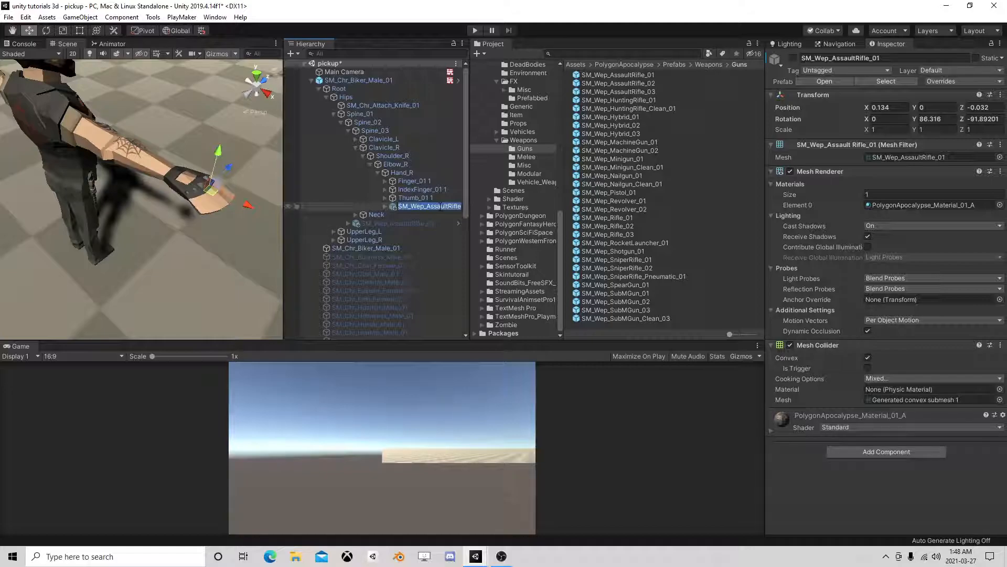
pyautogui.write('handak47')
pyautogui.press('Return')
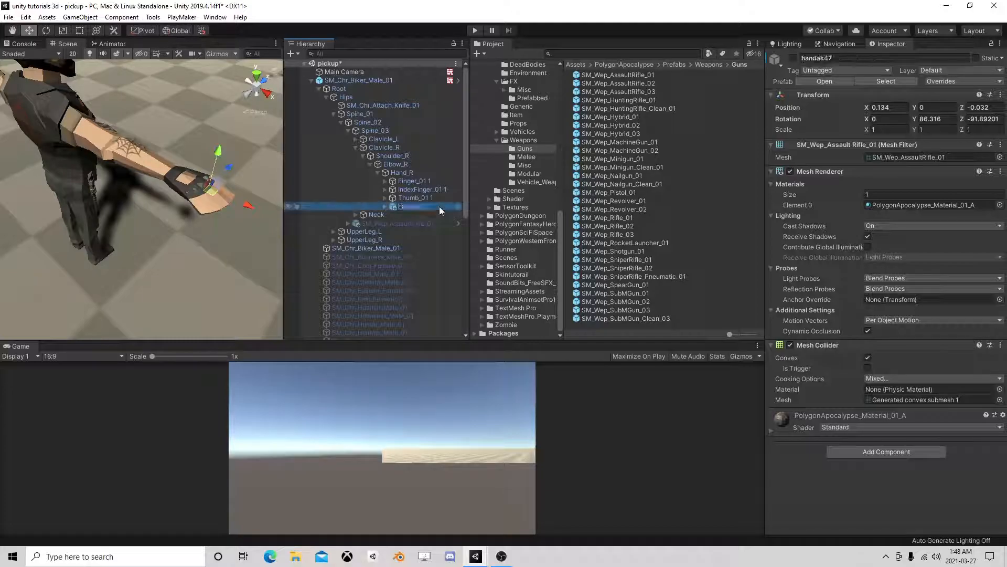
pyautogui.click(419, 223)
pyautogui.press('F2')
pyautogui.write('b')
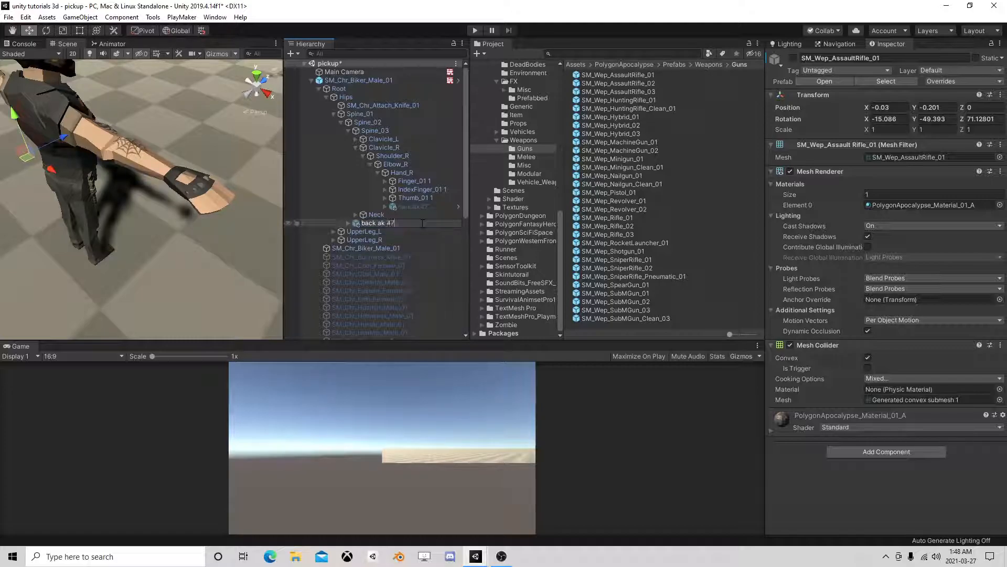
pyautogui.write('ack ak 47')
pyautogui.press('Return')
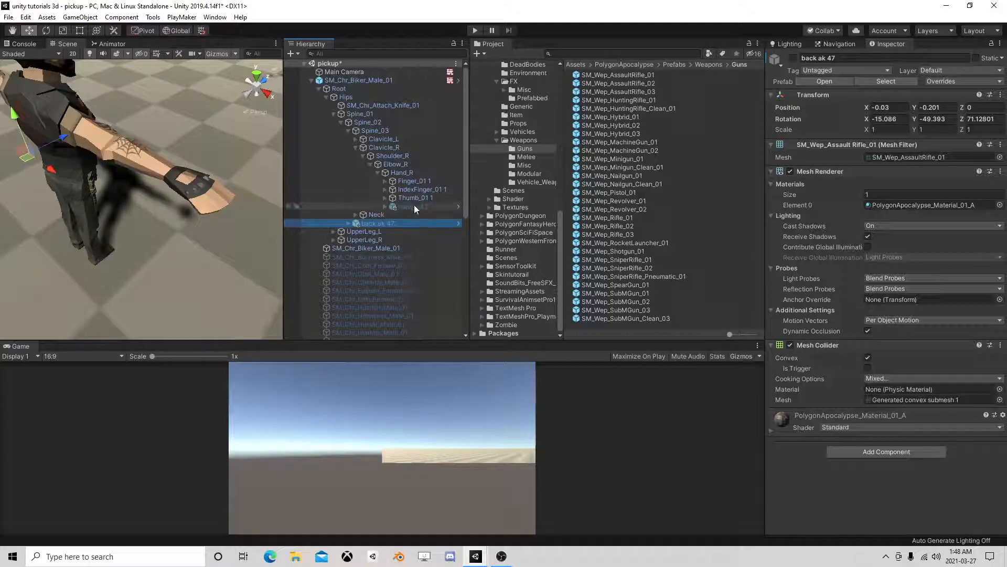
# Create a Bool variable named Has Ak47 in the player's PickUp FSM.
pyautogui.click(358, 80)
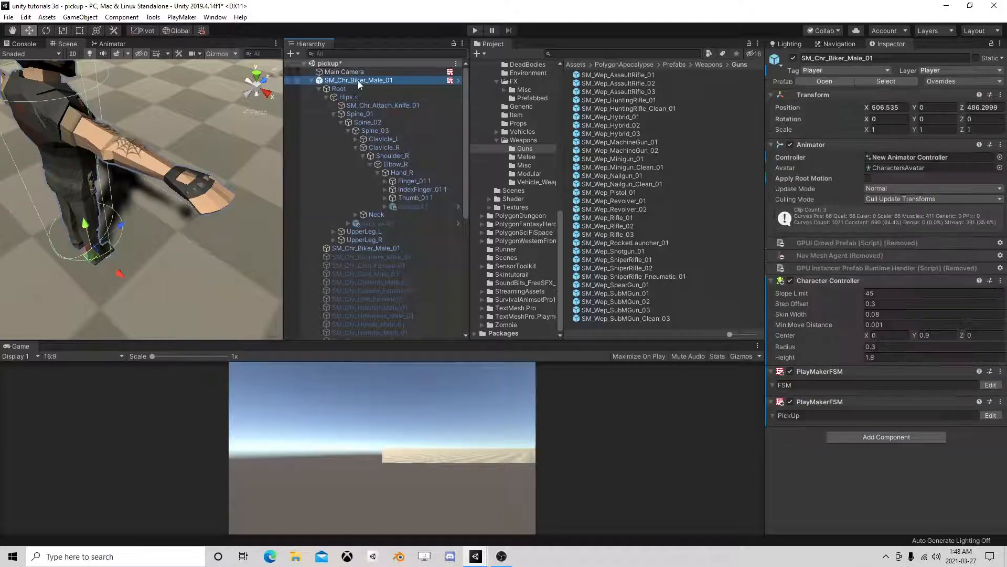
pyautogui.click(988, 416)
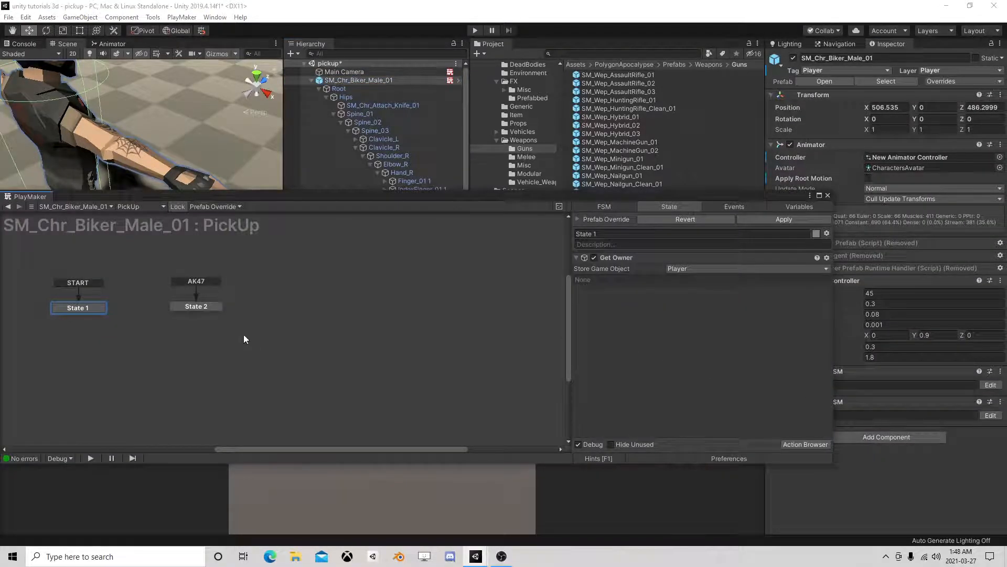
pyautogui.click(202, 307)
pyautogui.moveTo(538, 193); pyautogui.dragTo(551, 120)
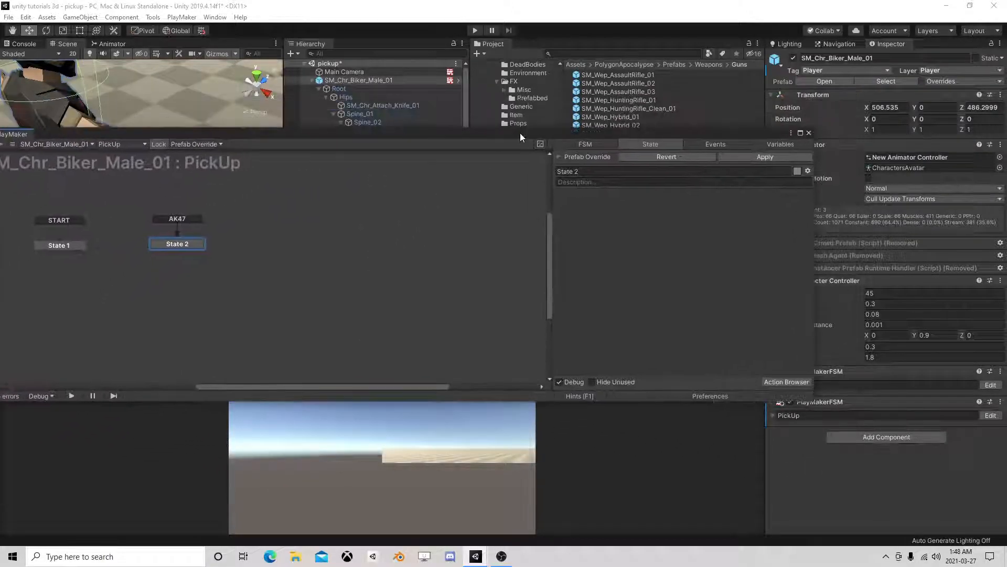
pyautogui.click(766, 141)
pyautogui.click(631, 385)
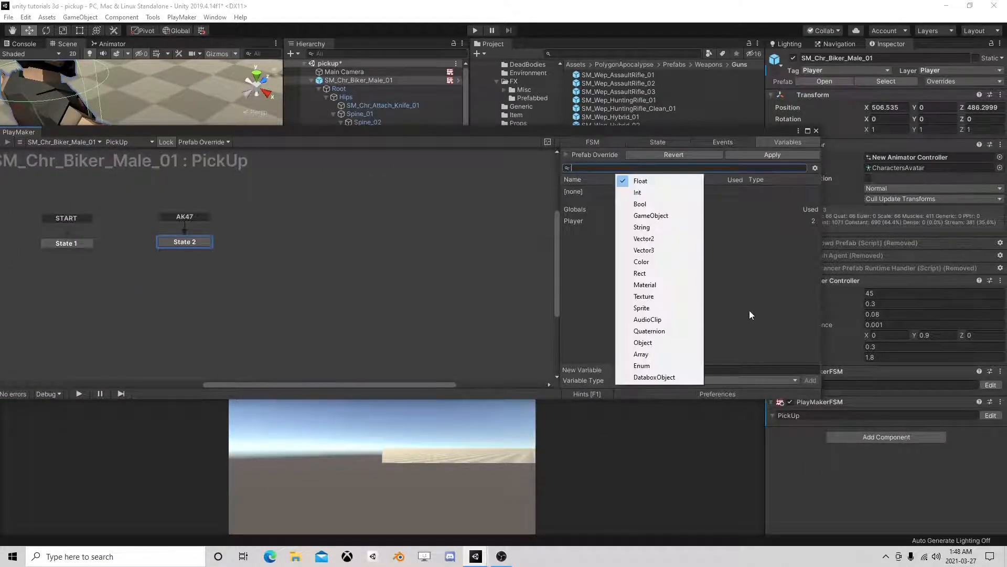
pyautogui.click(651, 216)
pyautogui.click(640, 370)
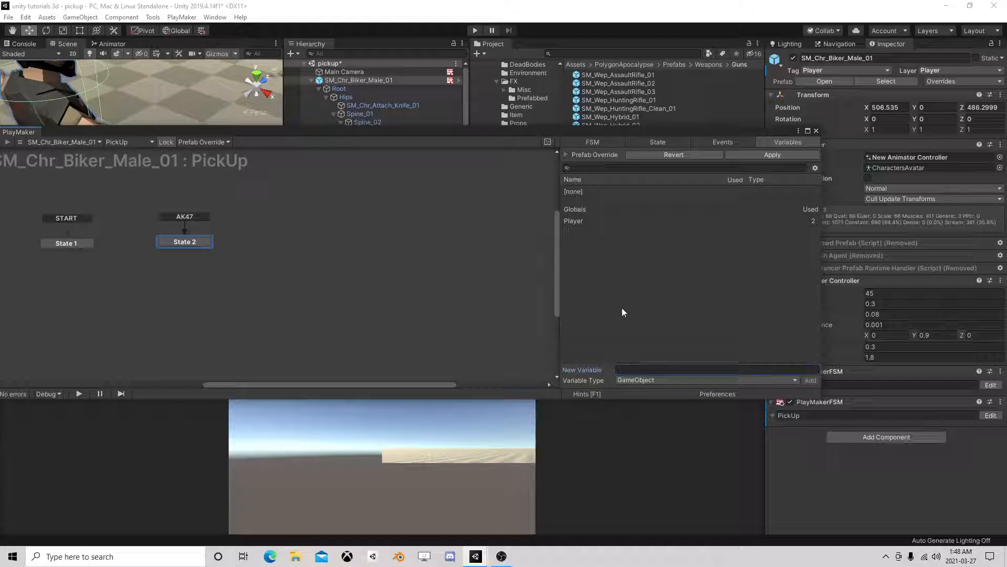
pyautogui.click(630, 381)
pyautogui.click(653, 204)
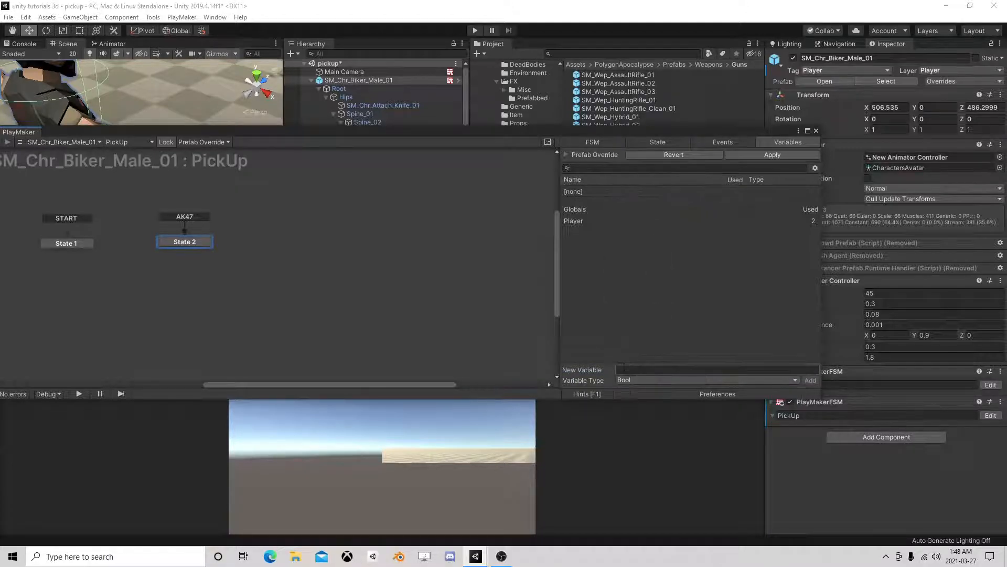
pyautogui.write('Has Ak47')
pyautogui.press('Return')
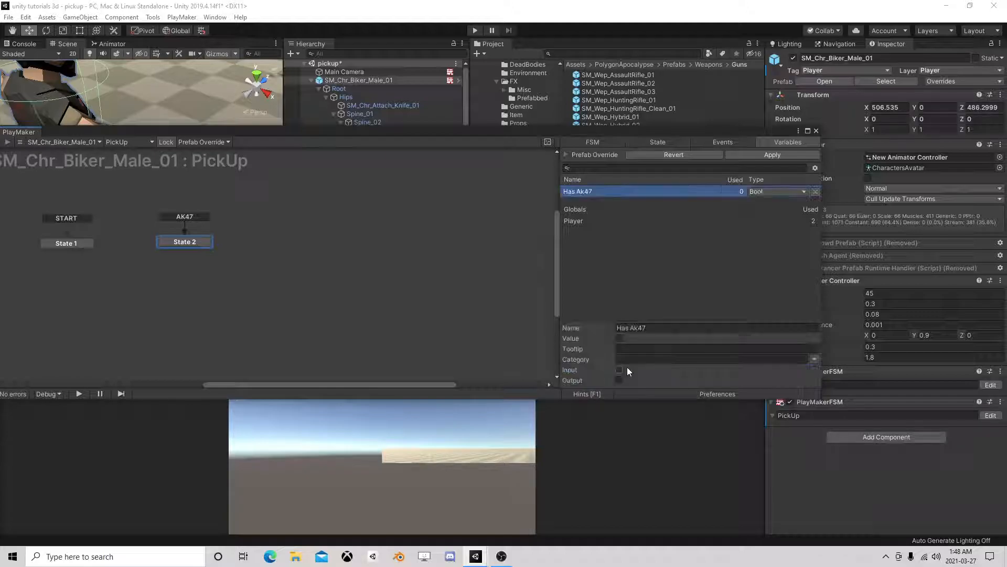
# Add a Bool Test action to State 2 of the PickUp FSM.
pyautogui.click(157, 240)
pyautogui.click(784, 380)
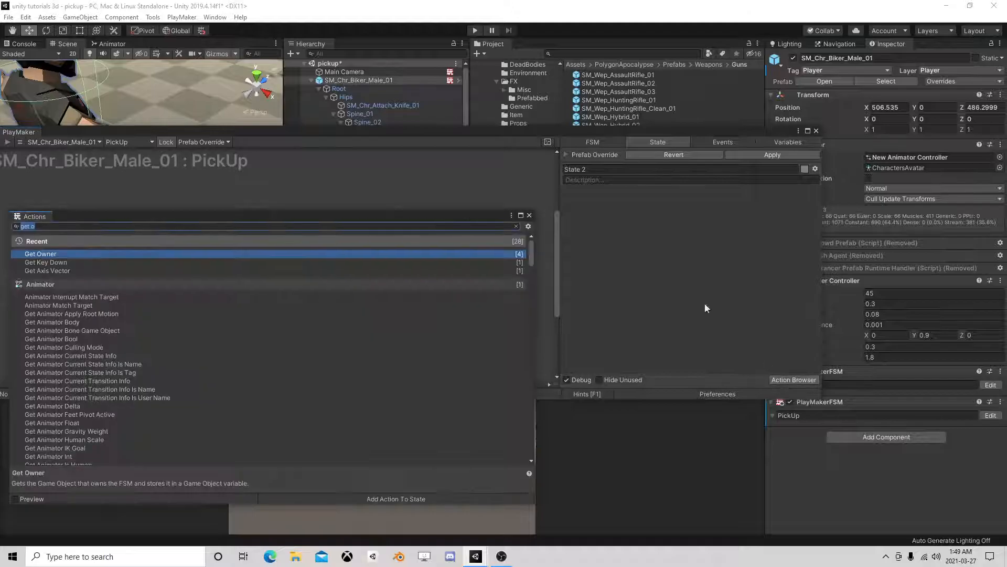
pyautogui.write('bool')
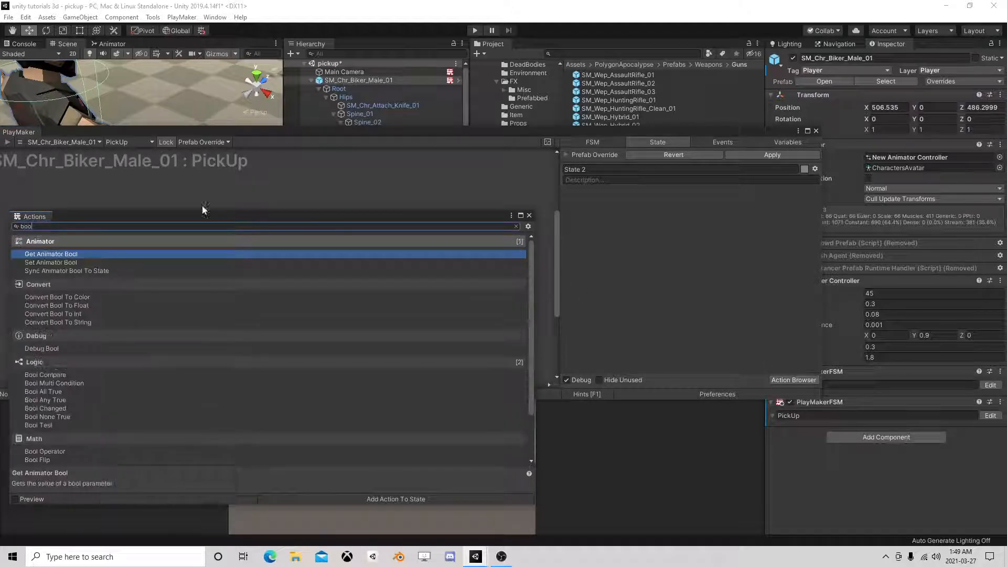
pyautogui.doubleClick(51, 425)
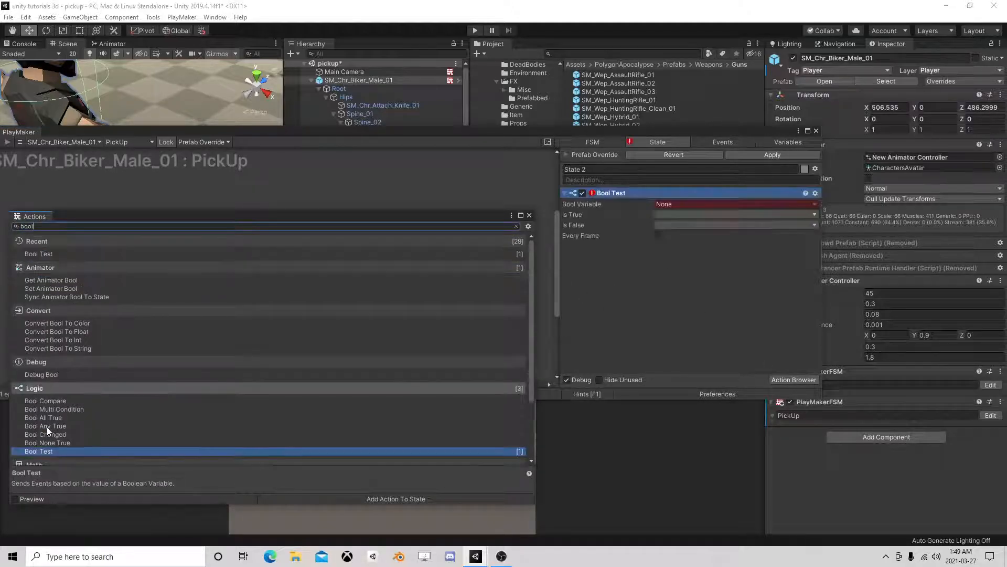
# Set the Bool Test variable to Has Ak47 and create a new event named true for its Is True outcome.
pyautogui.click(530, 215)
pyautogui.click(698, 204)
pyautogui.click(696, 224)
pyautogui.click(682, 224)
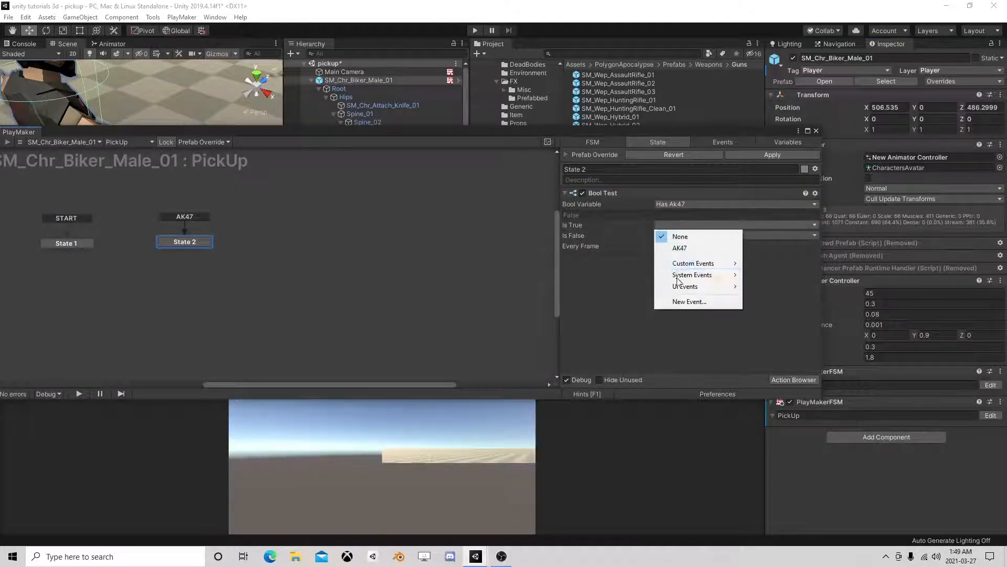
pyautogui.click(688, 306)
pyautogui.write('true')
pyautogui.press('Return')
# Create a new event named false for the Bool Test's Is False outcome.
pyautogui.click(682, 236)
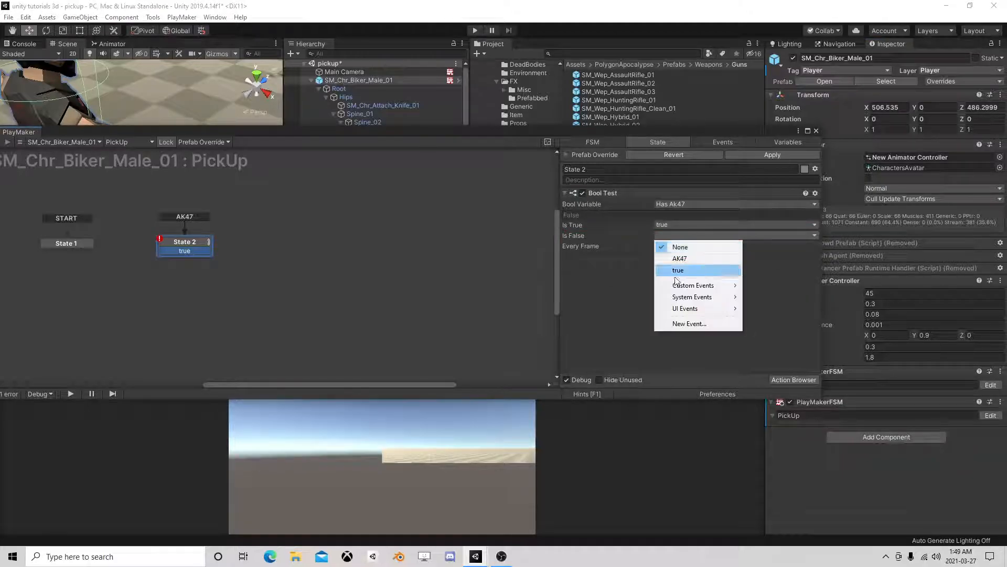
pyautogui.click(682, 322)
pyautogui.write('false')
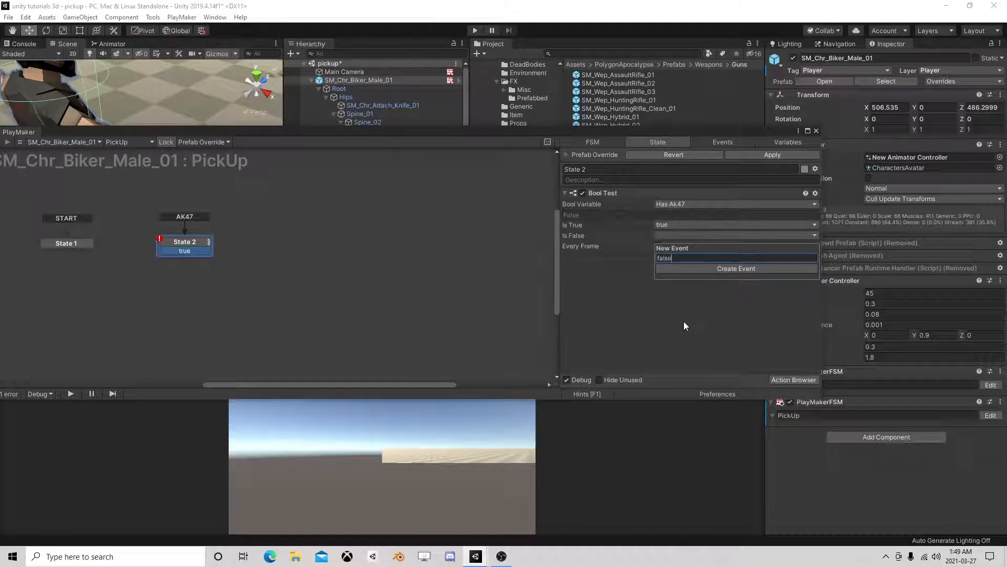
pyautogui.press('Return')
pyautogui.click(679, 255)
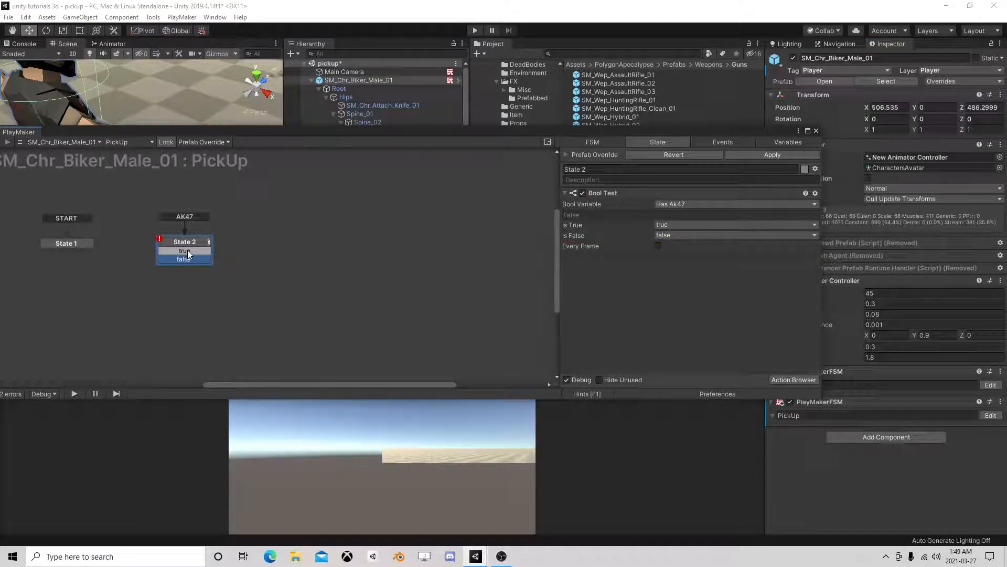
# Link State 2's true transition to a new State 3 and add an Int Add action to that state.
pyautogui.moveTo(187, 250); pyautogui.dragTo(247, 264)
pyautogui.click(777, 382)
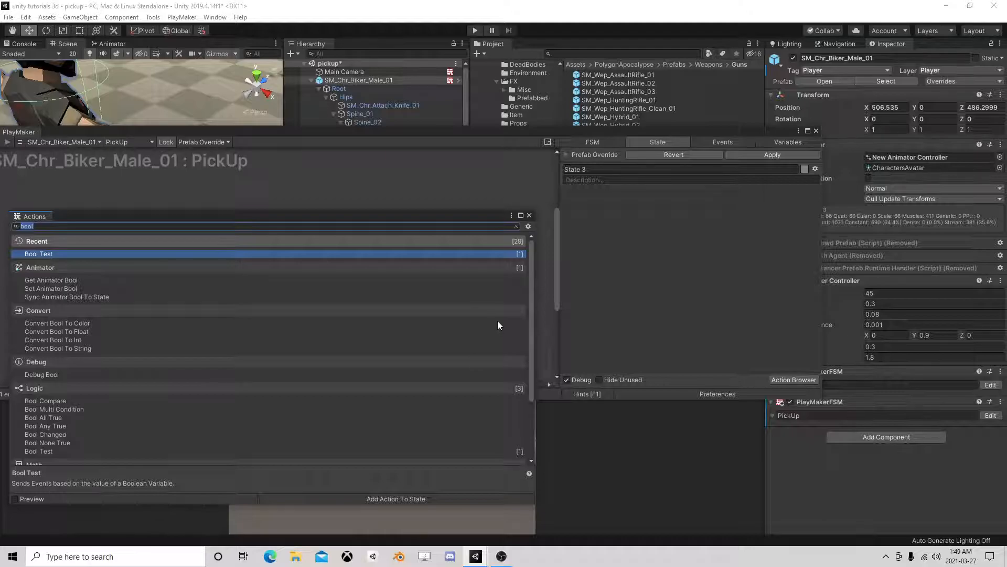
pyautogui.write('int')
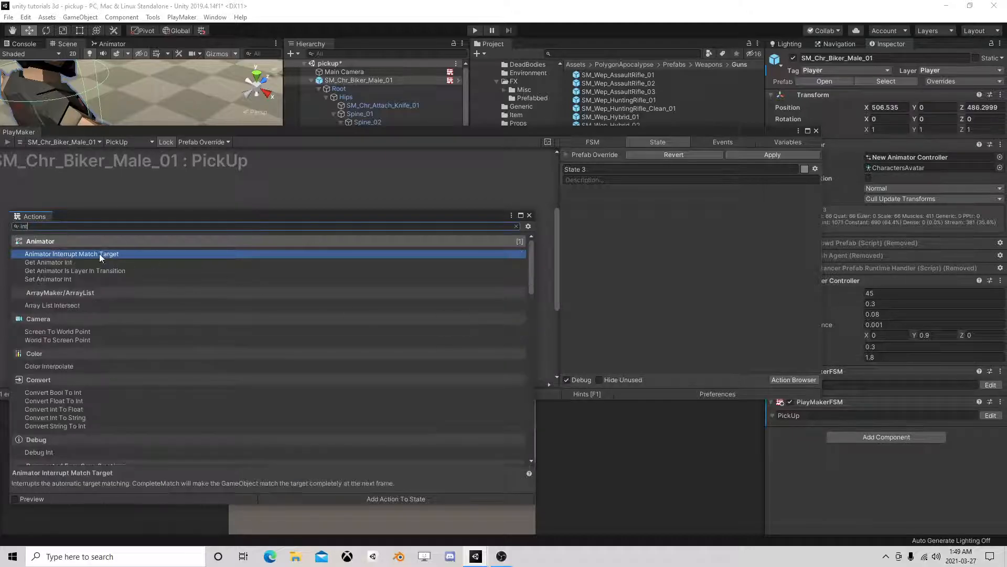
pyautogui.write(' add')
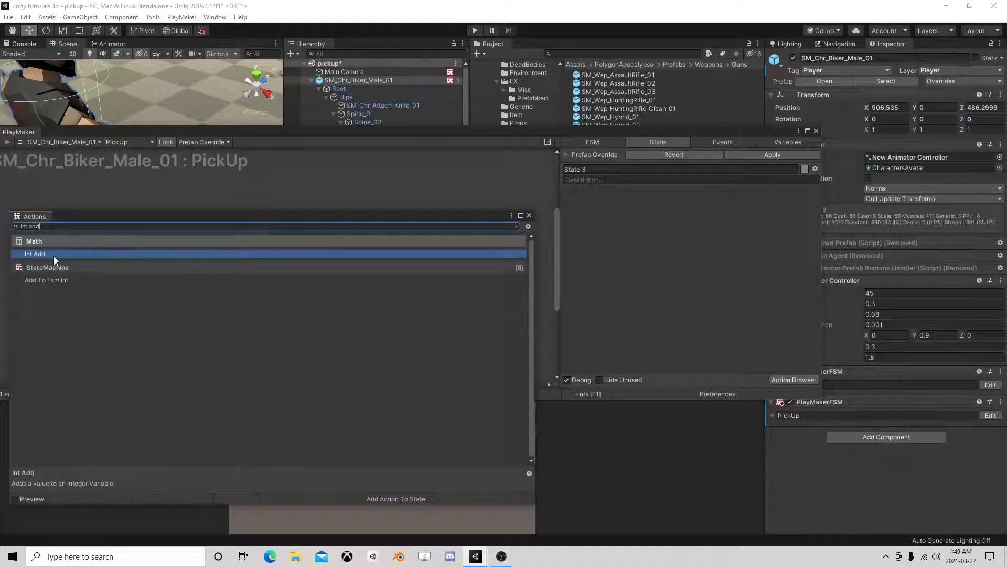
pyautogui.doubleClick(52, 255)
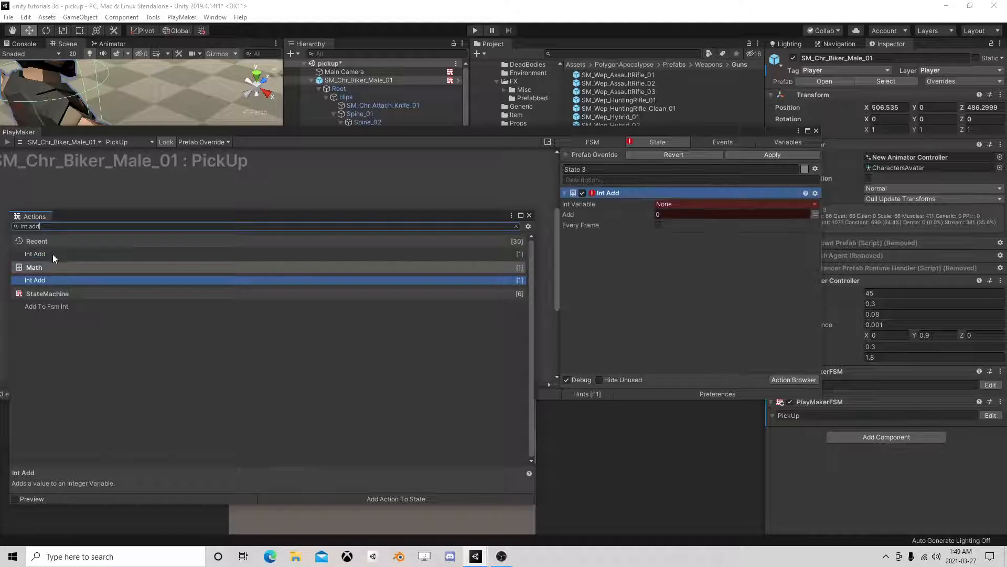
# Create a new int variable named ak47 ammo for the Int Add action and set the amount to add to 50.
pyautogui.click(722, 203)
pyautogui.click(695, 227)
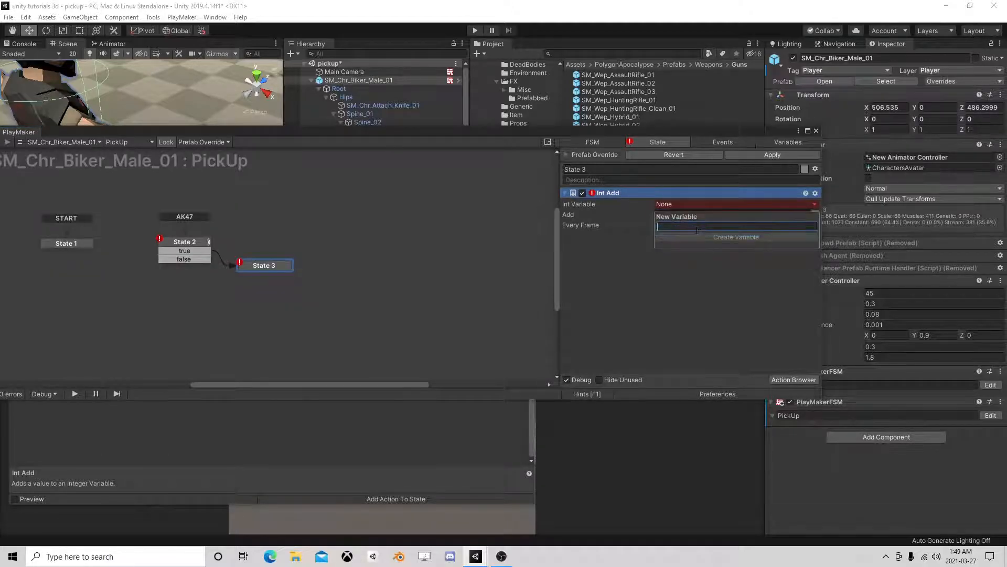
pyautogui.write('ak47 ammo')
pyautogui.press('Return')
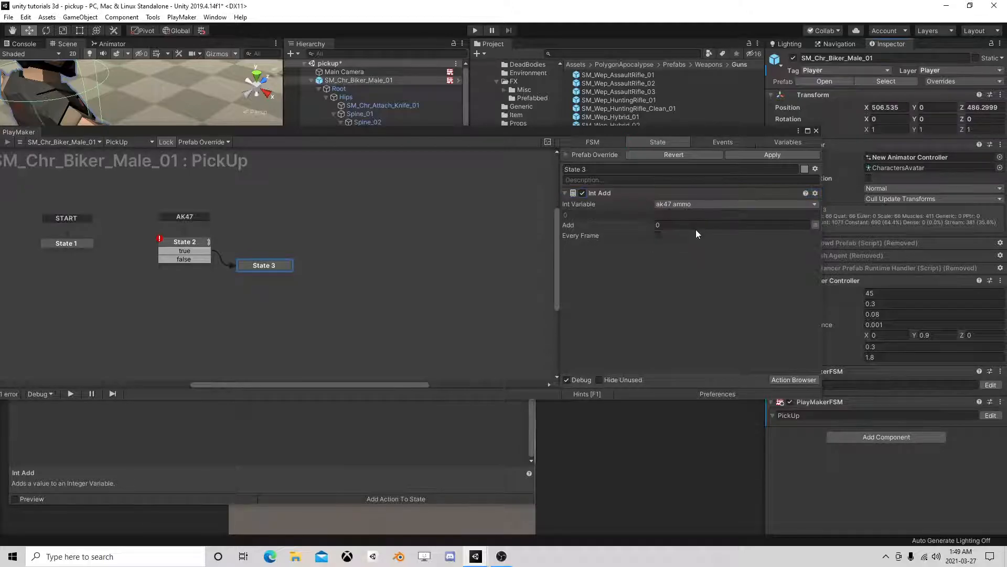
pyautogui.click(702, 225)
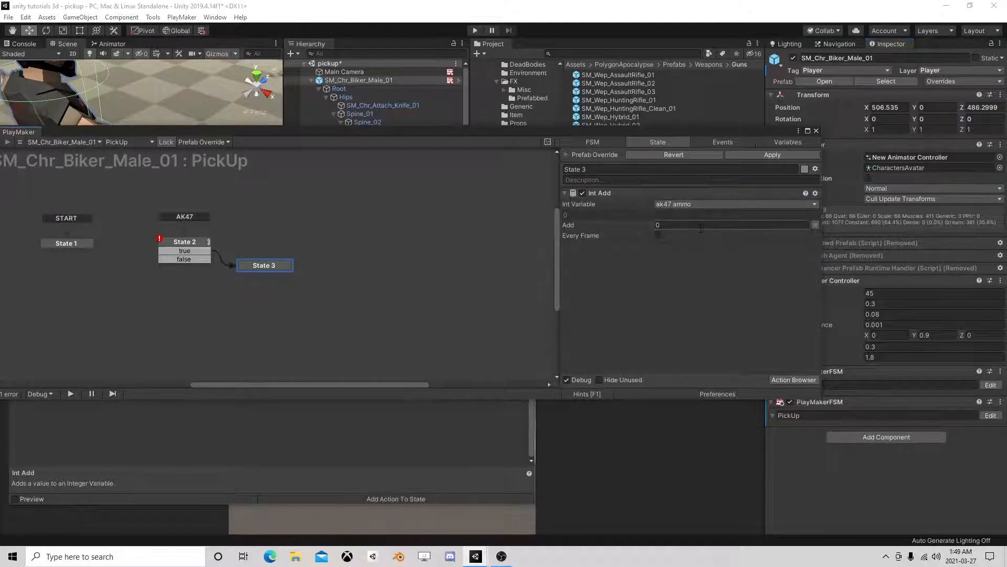
pyautogui.write('50')
# Move State 3 below State 2 and link State 2's false transition to a new State 4 beneath it.
pyautogui.moveTo(257, 270); pyautogui.dragTo(159, 303)
pyautogui.click(190, 243)
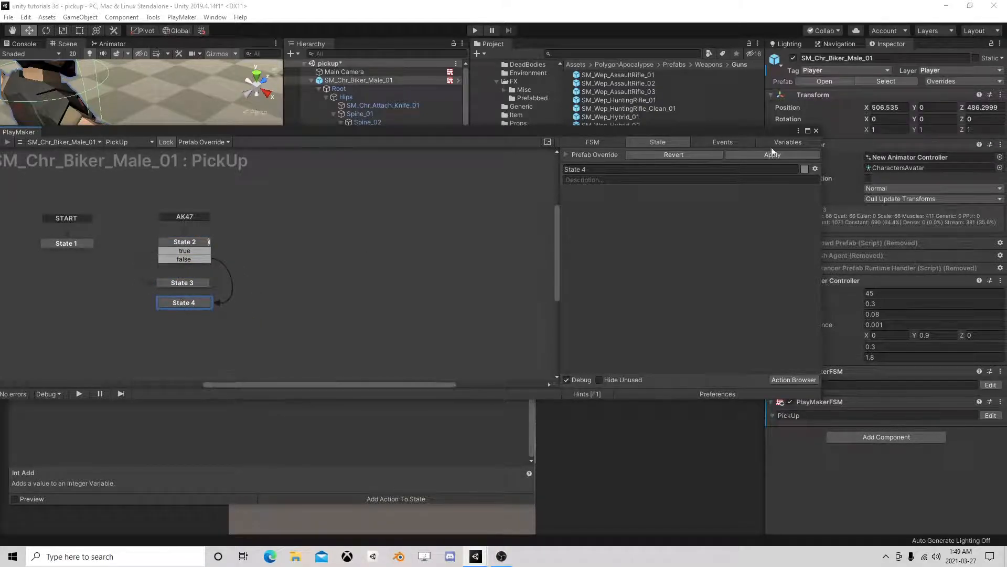
# Open the list of variables of the player's PickUp FSM.
pyautogui.moveTo(694, 130)
pyautogui.mouseDown()
pyautogui.moveTo(705, 148)
pyautogui.moveTo(667, 272)
pyautogui.moveTo(659, 168)
pyautogui.moveTo(697, 147)
pyautogui.mouseUp()
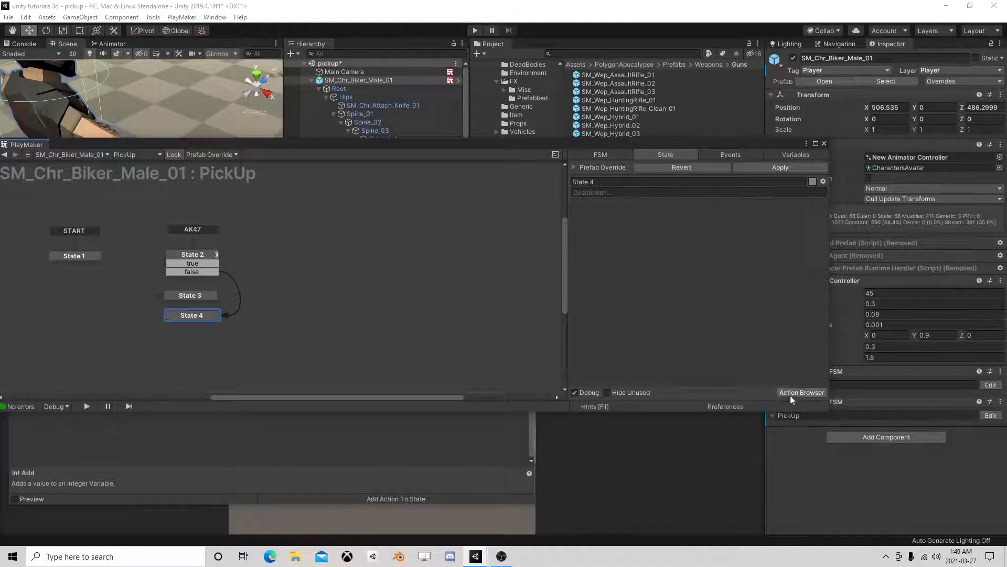
pyautogui.click(801, 154)
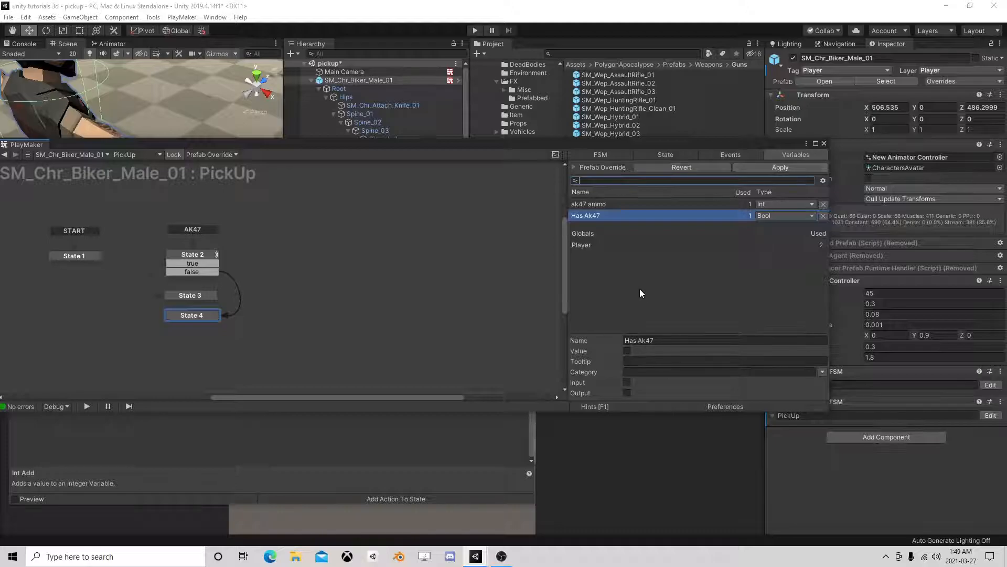
# Create a Bool variable named IsArmed in the PickUp FSM.
pyautogui.click(649, 391)
pyautogui.click(672, 217)
pyautogui.click(653, 382)
pyautogui.write('IsArmed')
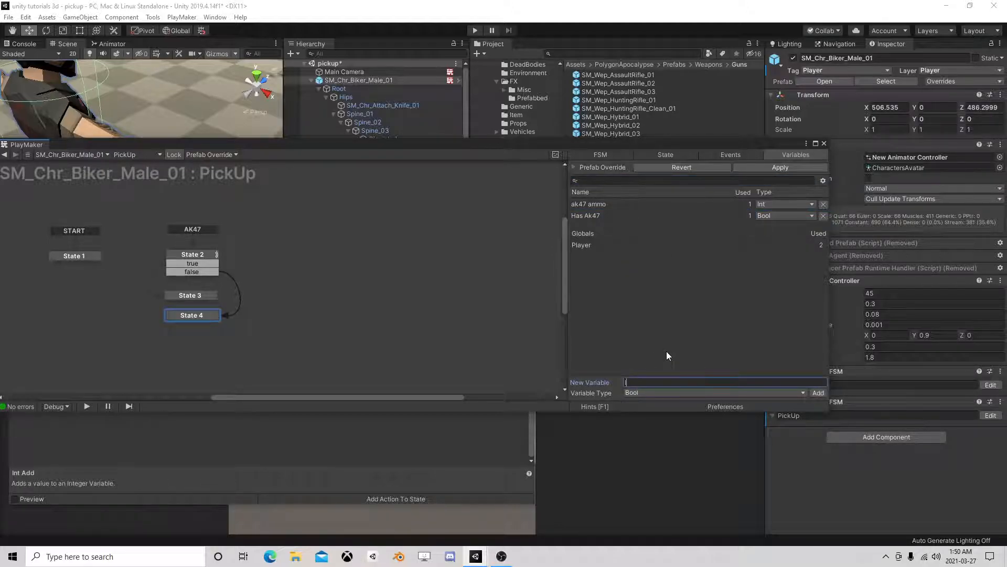
pyautogui.press('Return')
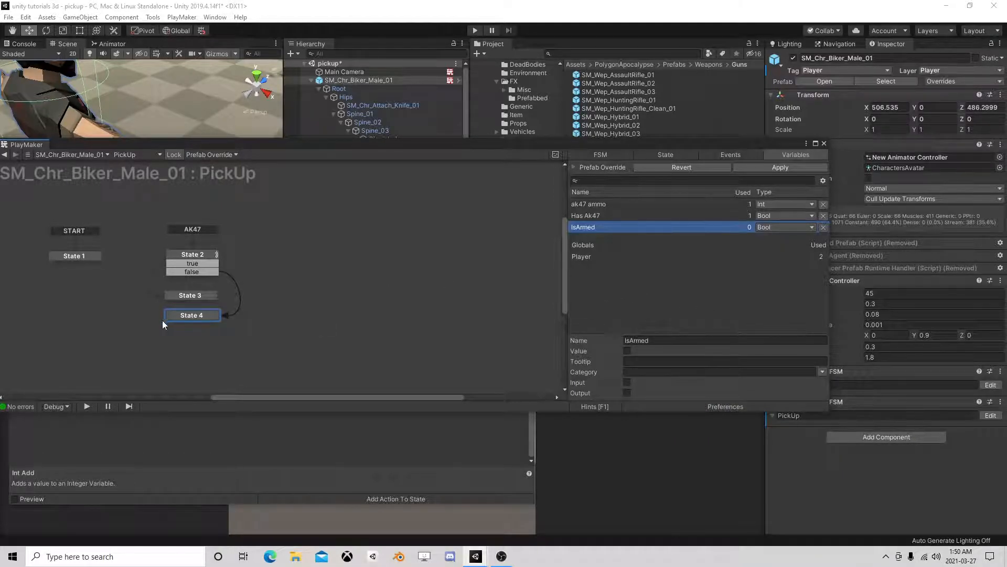
# Add a Bool Test action to State 4.
pyautogui.click(186, 317)
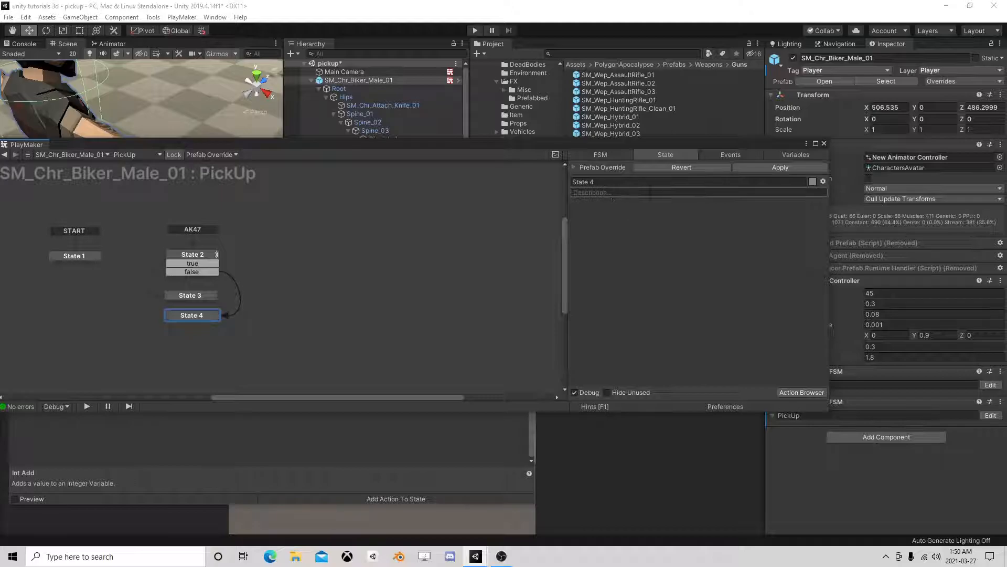
pyautogui.click(800, 391)
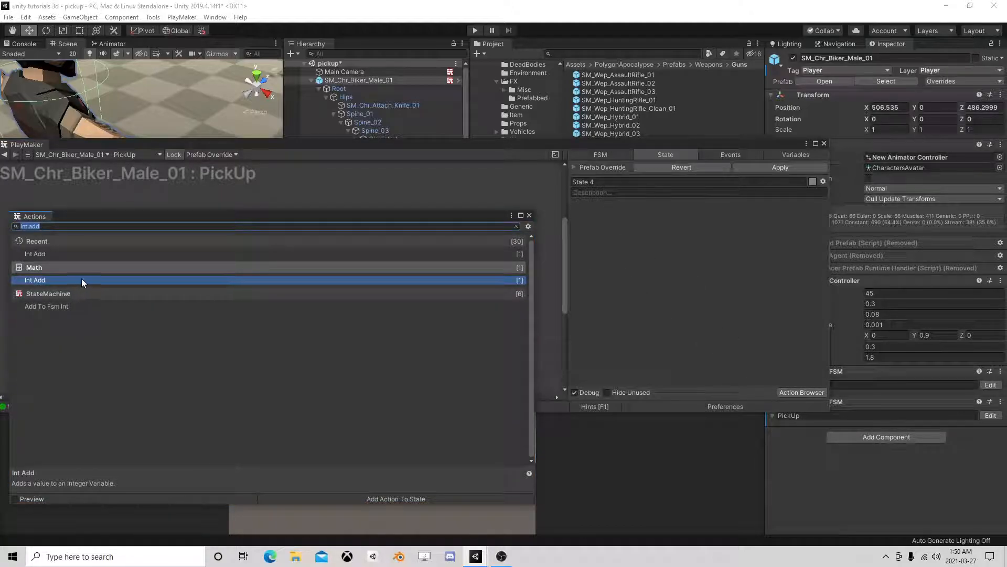
pyautogui.write('bool')
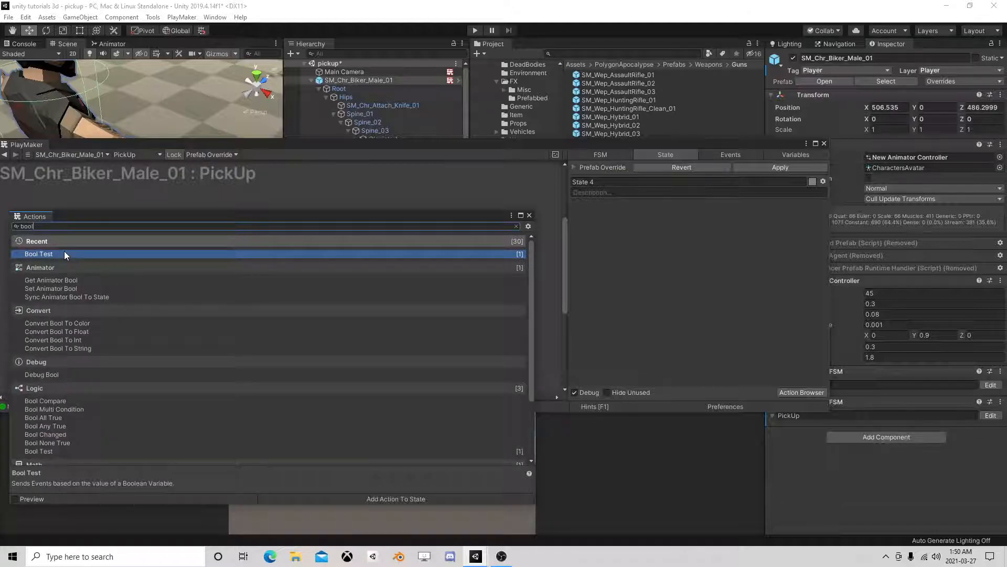
pyautogui.doubleClick(64, 254)
pyautogui.click(529, 214)
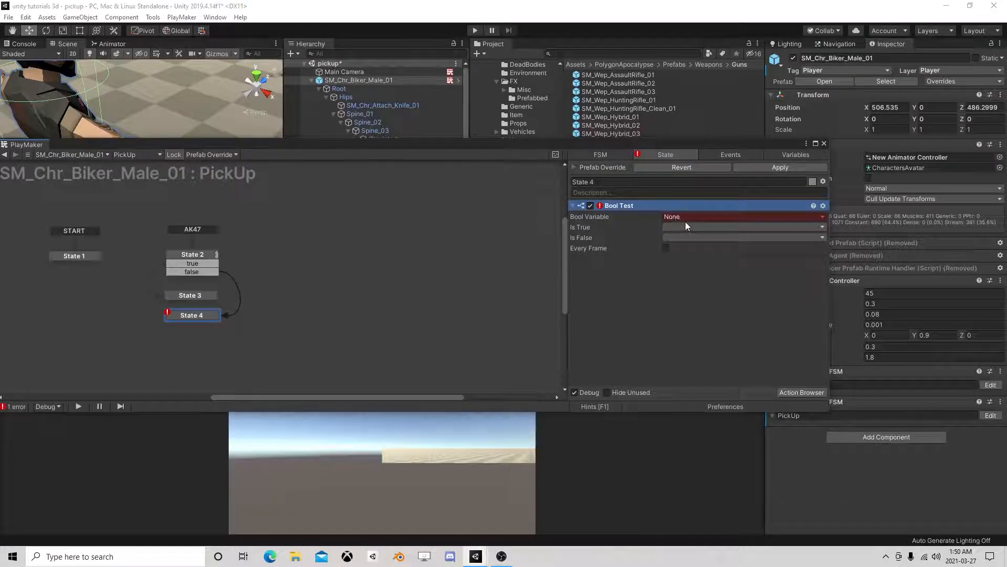
# Make the Bool Test check IsArmed with the true and false events, and link State 4's false event to a new state beside it.
pyautogui.click(698, 216)
pyautogui.click(692, 251)
pyautogui.click(694, 238)
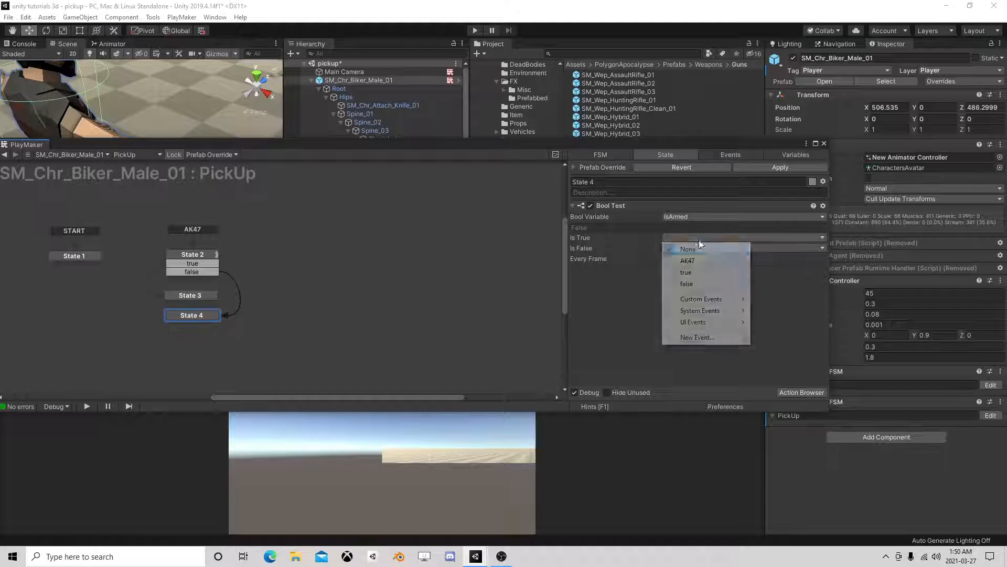
pyautogui.click(697, 268)
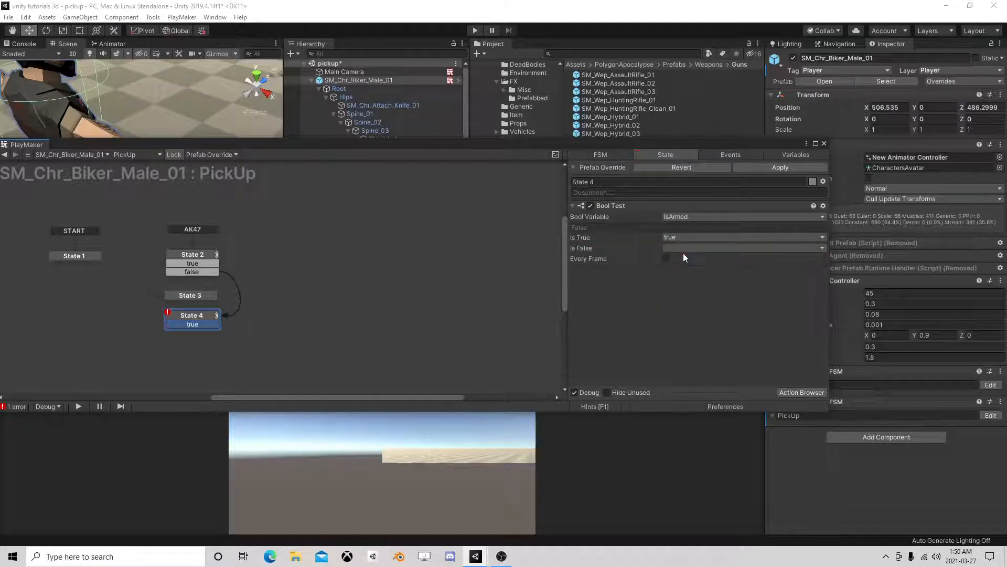
pyautogui.click(683, 249)
pyautogui.click(686, 295)
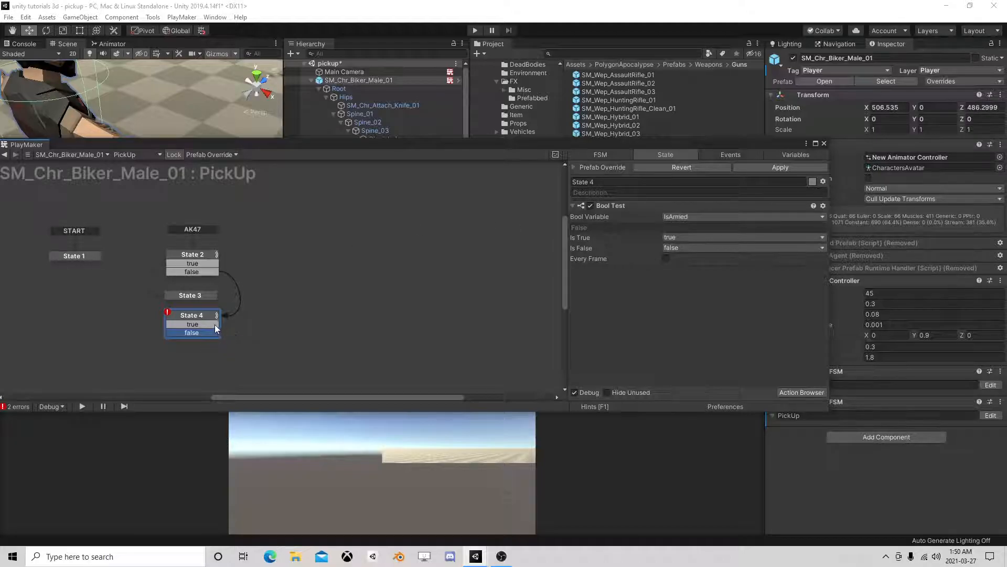
pyautogui.moveTo(196, 332); pyautogui.dragTo(256, 327)
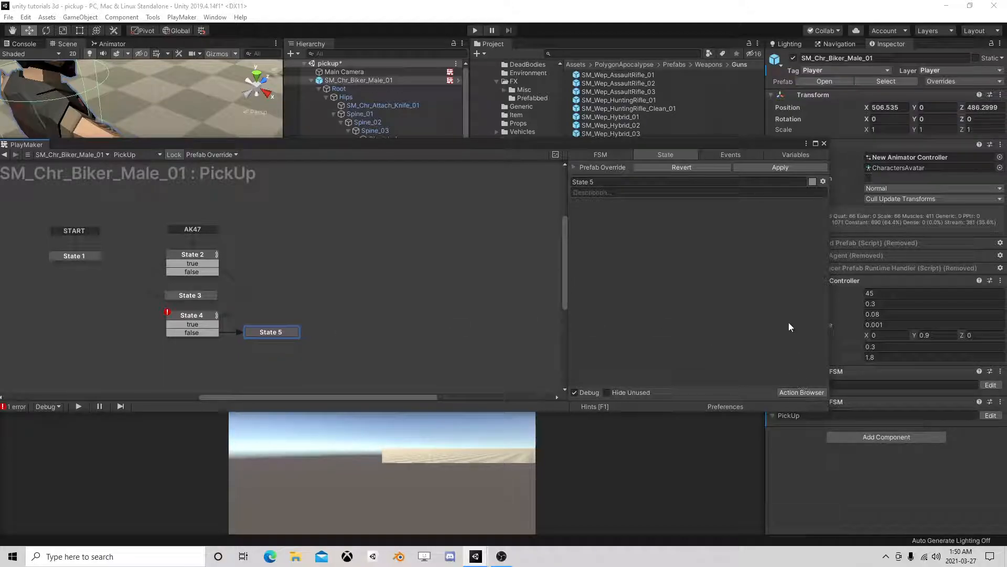
# Create a GameObject variable named "ak on back" in the PickUp FSM.
pyautogui.moveTo(719, 146); pyautogui.dragTo(662, 239)
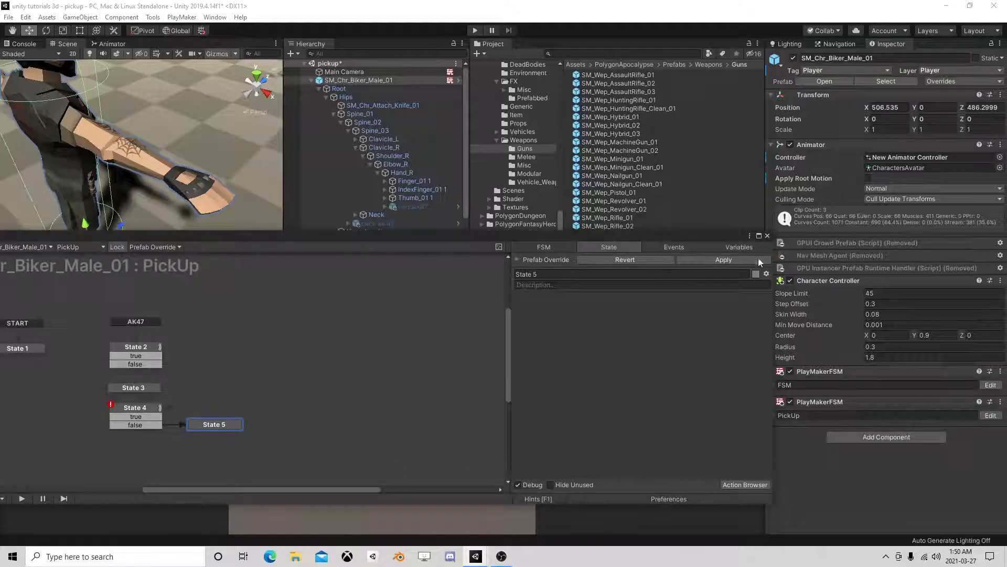
pyautogui.click(745, 248)
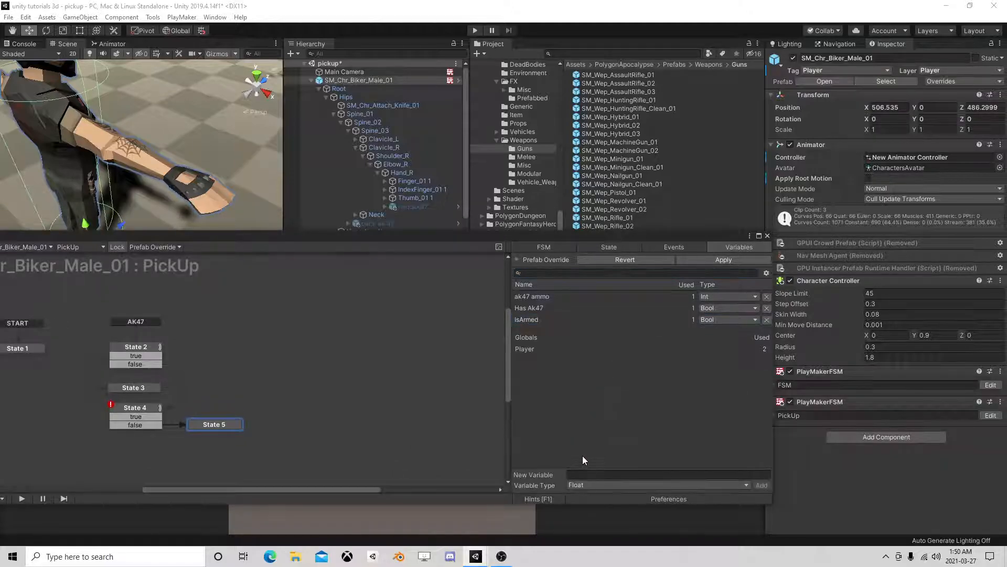
pyautogui.click(578, 483)
pyautogui.click(608, 322)
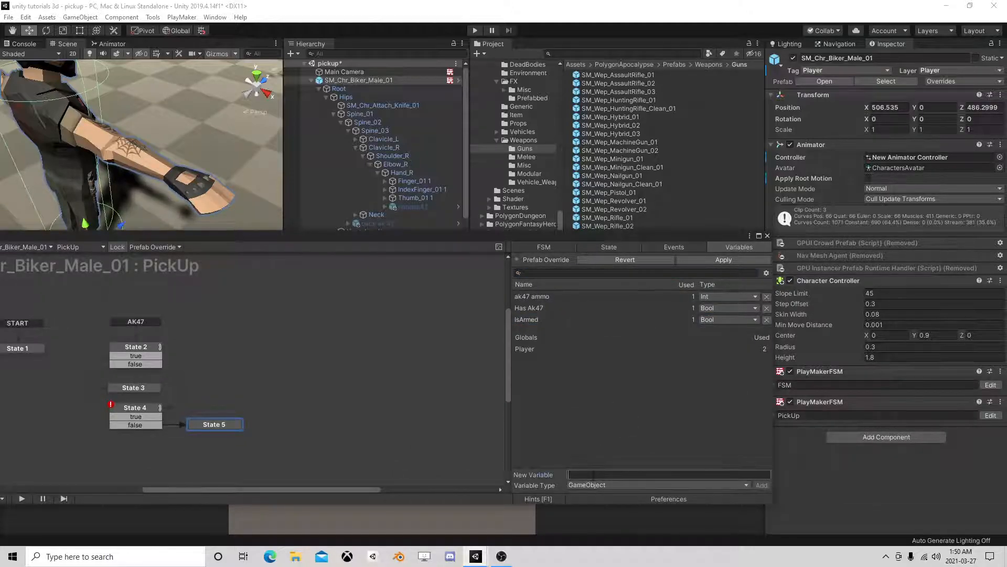
pyautogui.write('ak on back')
pyautogui.press('Return')
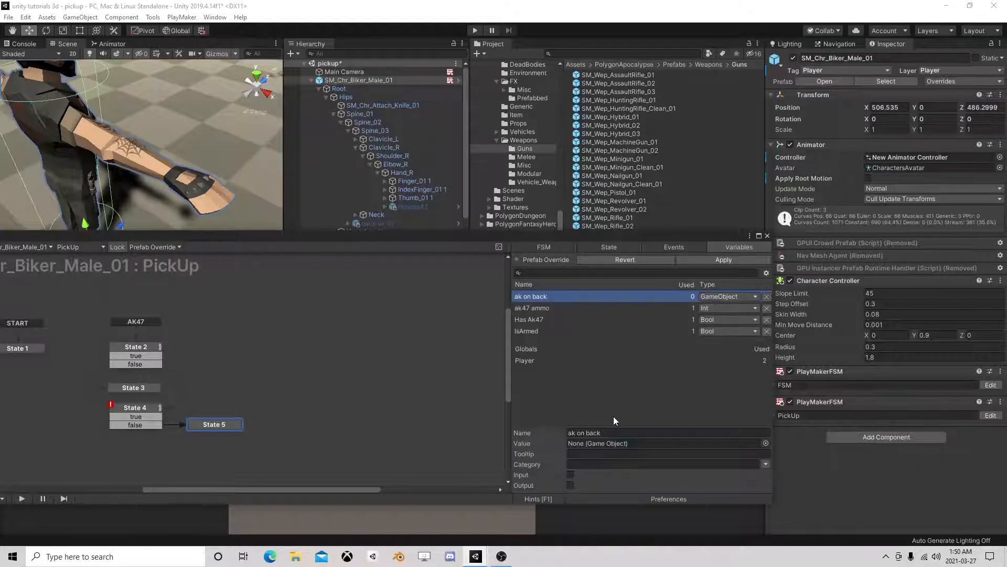
# Create another GameObject variable named "ak in hand".
pyautogui.click(585, 419)
pyautogui.write('ak in hamd')
pyautogui.press('BackSpace')
pyautogui.press('BackSpace')
pyautogui.write('nd')
pyautogui.press('Return')
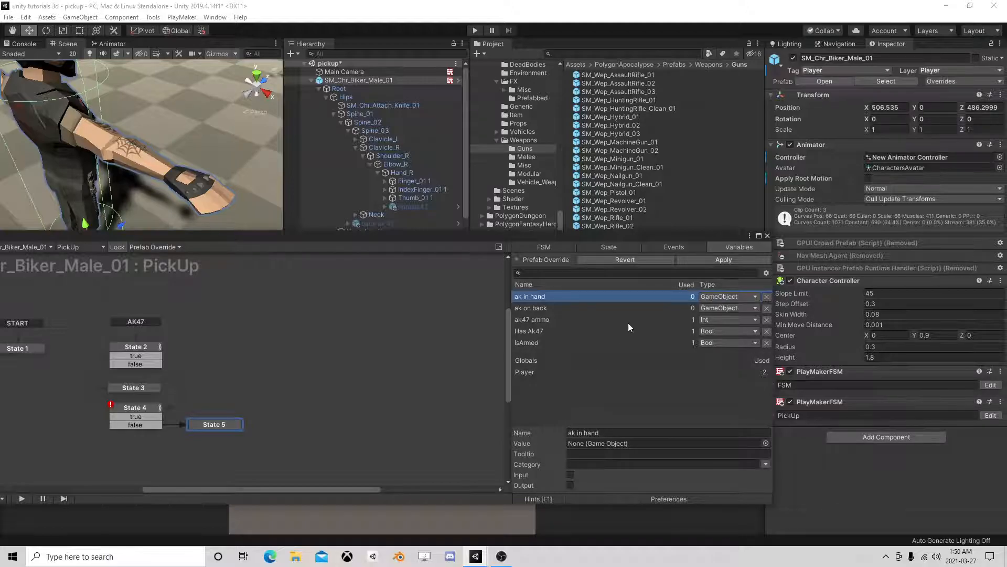
# Assign the character's AK47 in the right hand to "ak in hand" and the AK47 on the spine to "ak on back".
pyautogui.moveTo(581, 238)
pyautogui.mouseDown()
pyautogui.moveTo(603, 209)
pyautogui.moveTo(596, 253)
pyautogui.moveTo(575, 251)
pyautogui.mouseUp()
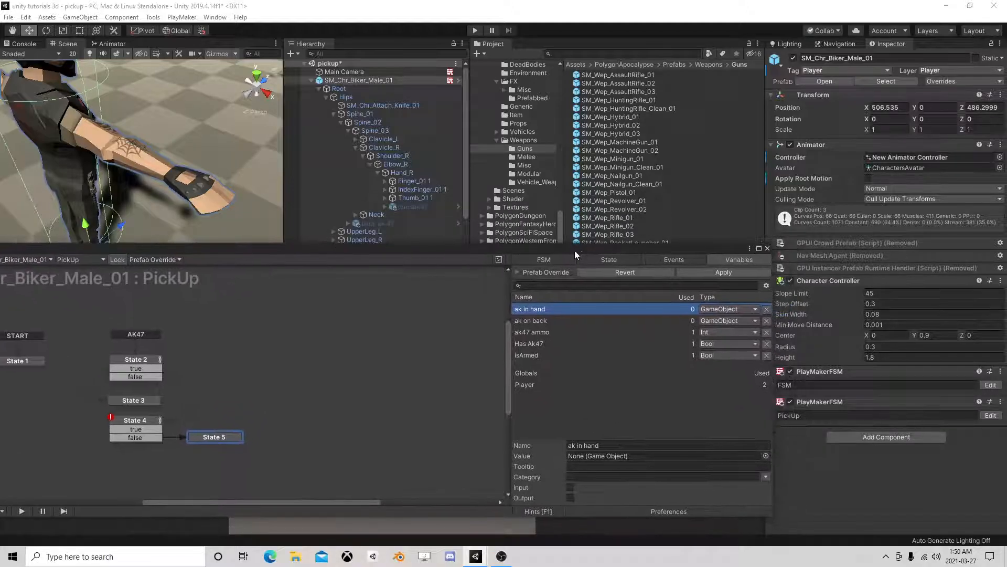
pyautogui.moveTo(412, 202); pyautogui.dragTo(603, 461)
pyautogui.click(533, 321)
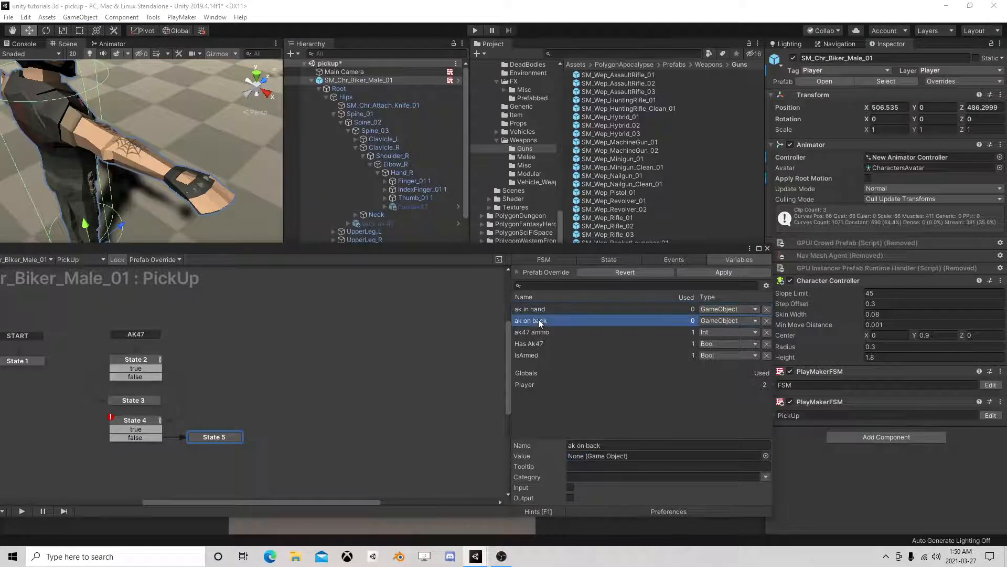
pyautogui.moveTo(388, 222); pyautogui.dragTo(619, 455)
pyautogui.moveTo(555, 251); pyautogui.dragTo(603, 177)
# Add an Activate Game Object action to State 5.
pyautogui.click(254, 361)
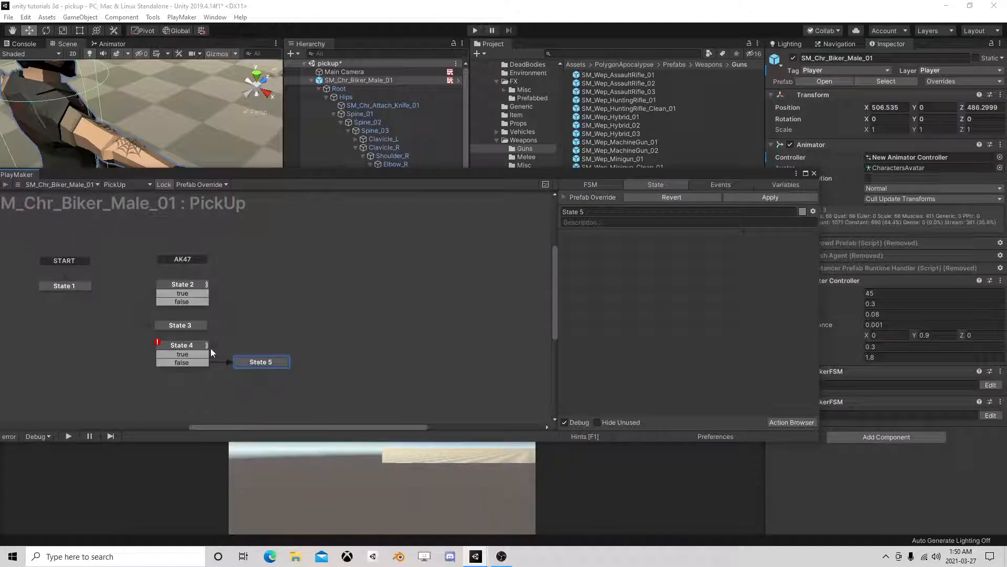
pyautogui.click(181, 345)
pyautogui.click(249, 361)
pyautogui.click(791, 421)
pyautogui.write('activa')
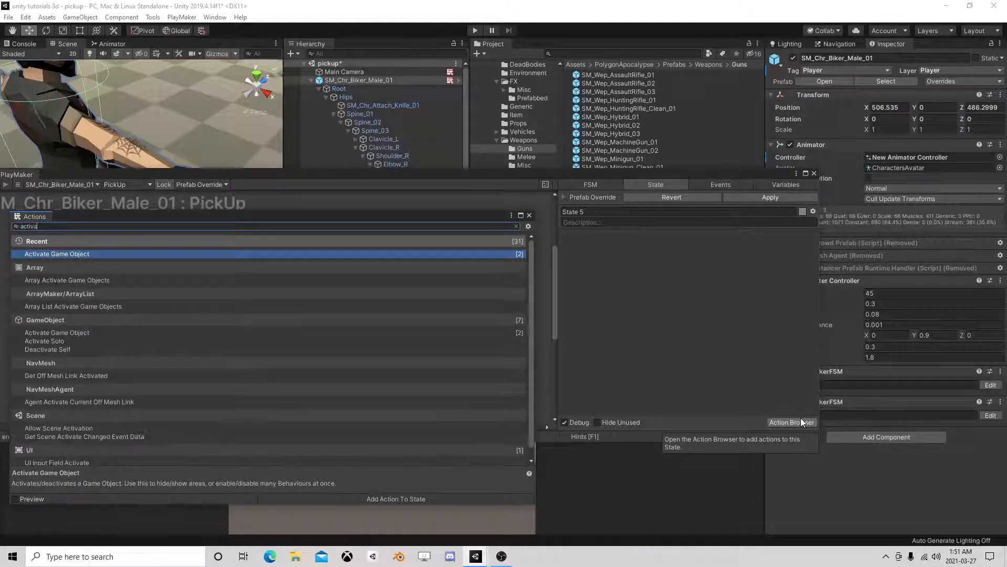
pyautogui.write('te')
pyautogui.doubleClick(79, 254)
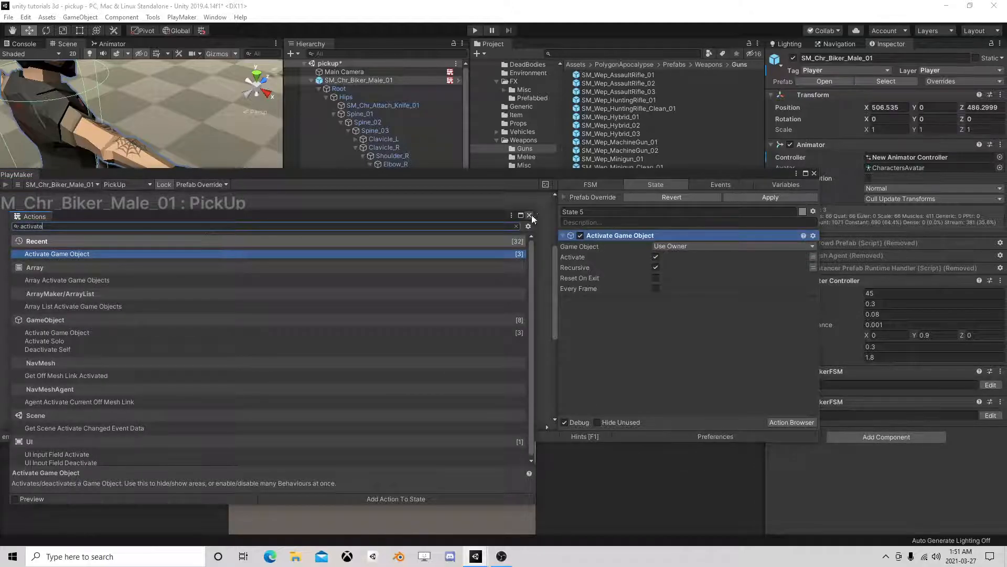
pyautogui.click(529, 215)
# Target the Activate Game Object action at the specified variable "ak in hand" and turn off Recursive.
pyautogui.click(668, 245)
pyautogui.click(701, 269)
pyautogui.click(813, 257)
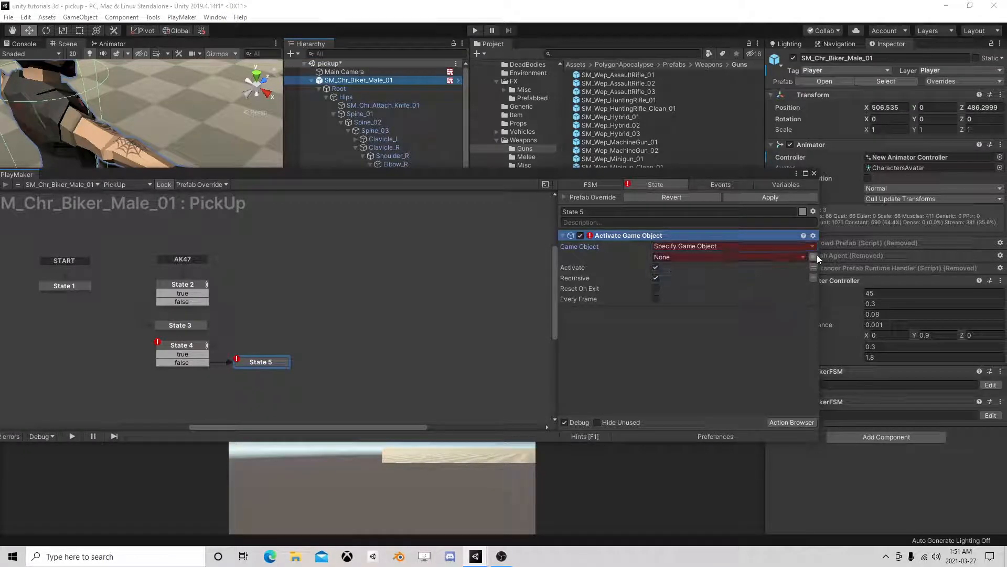
pyautogui.click(754, 257)
pyautogui.click(662, 282)
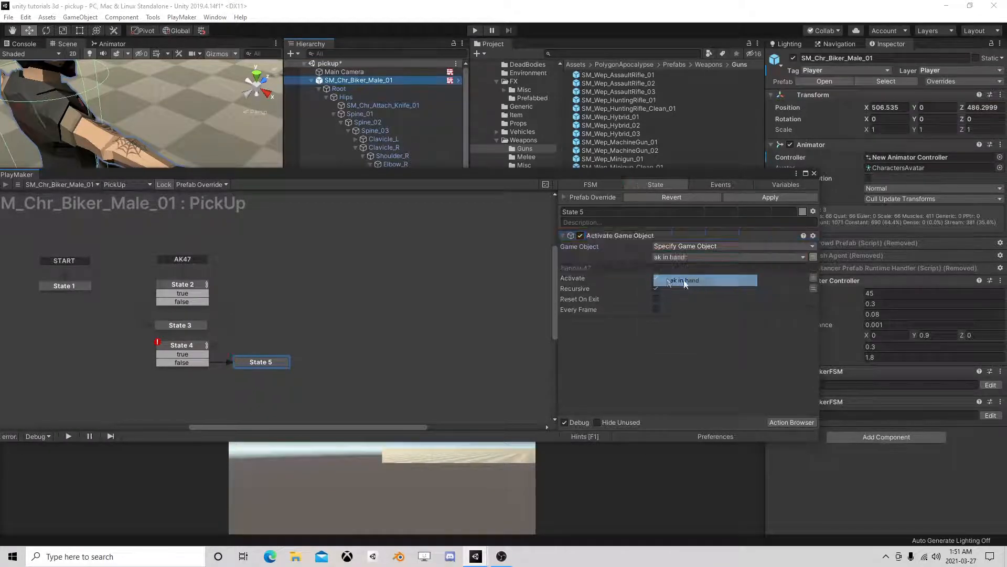
# Add a Set Bool Value action to State 5 that sets IsArmed to true.
pyautogui.click(792, 423)
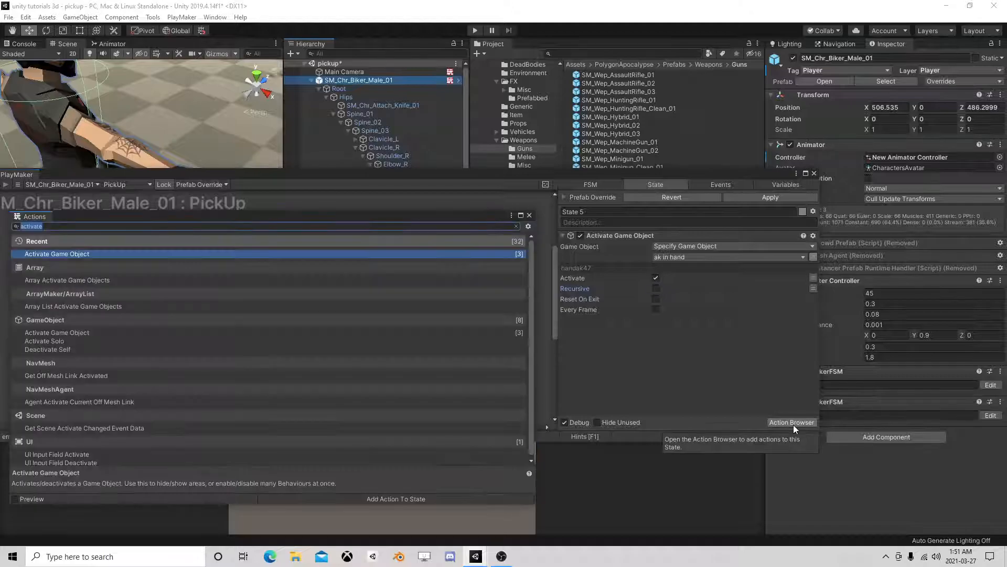
pyautogui.write('d')
pyautogui.press('BackSpace')
pyautogui.write('set bool')
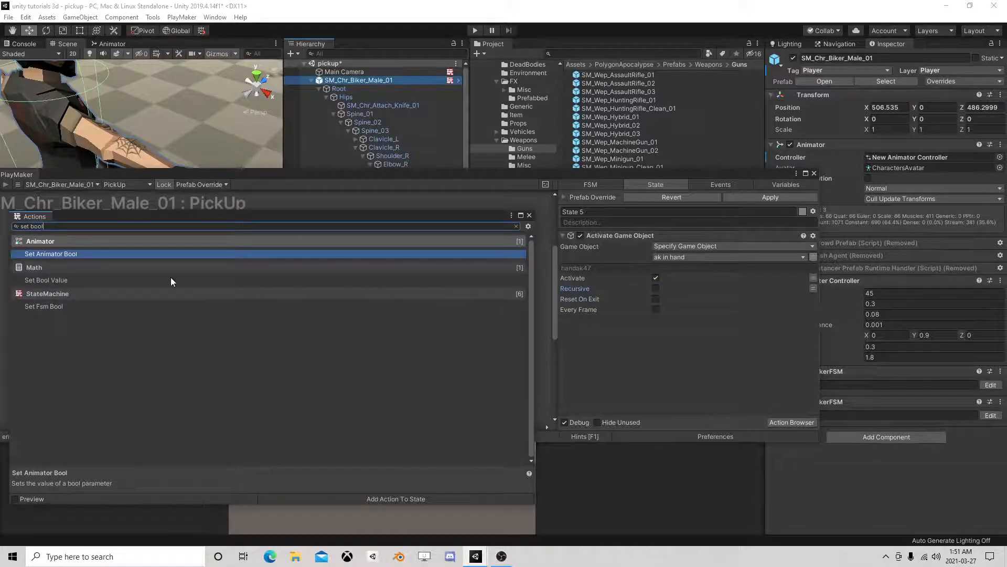
pyautogui.click(61, 282)
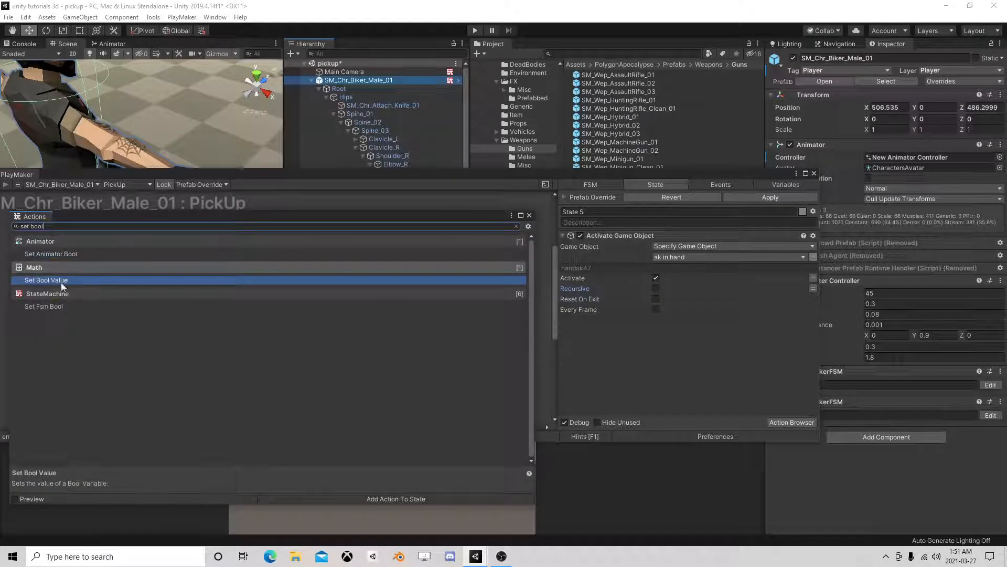
pyautogui.doubleClick(62, 282)
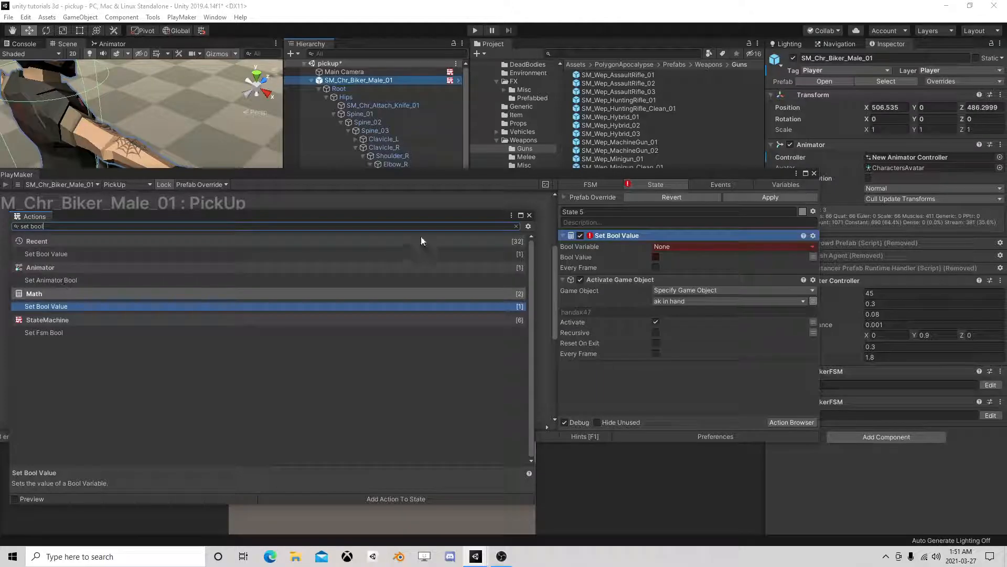
pyautogui.click(670, 244)
pyautogui.click(664, 278)
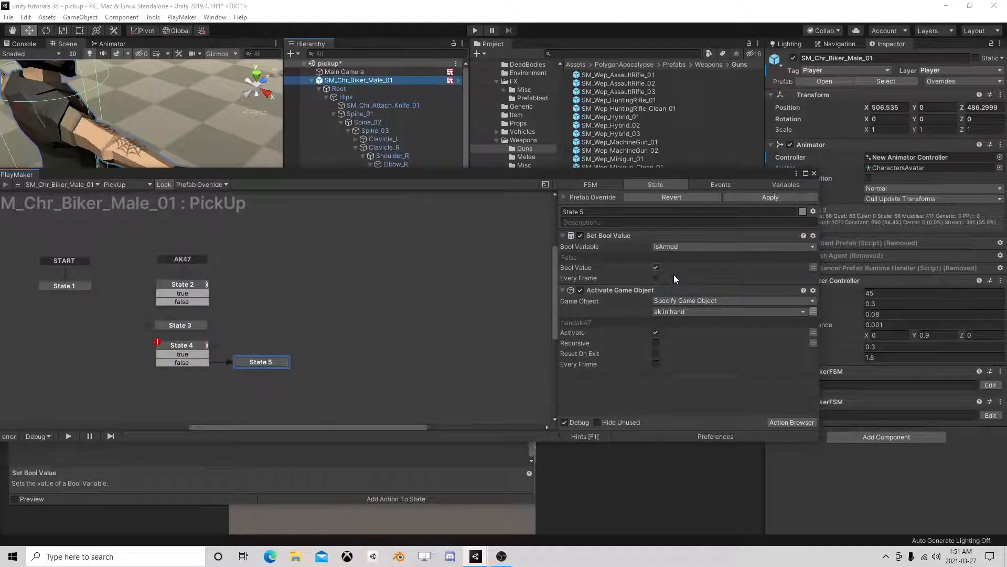
# Link State 4's true event to a new state on the opposite side from State 5.
pyautogui.moveTo(248, 363); pyautogui.dragTo(247, 361)
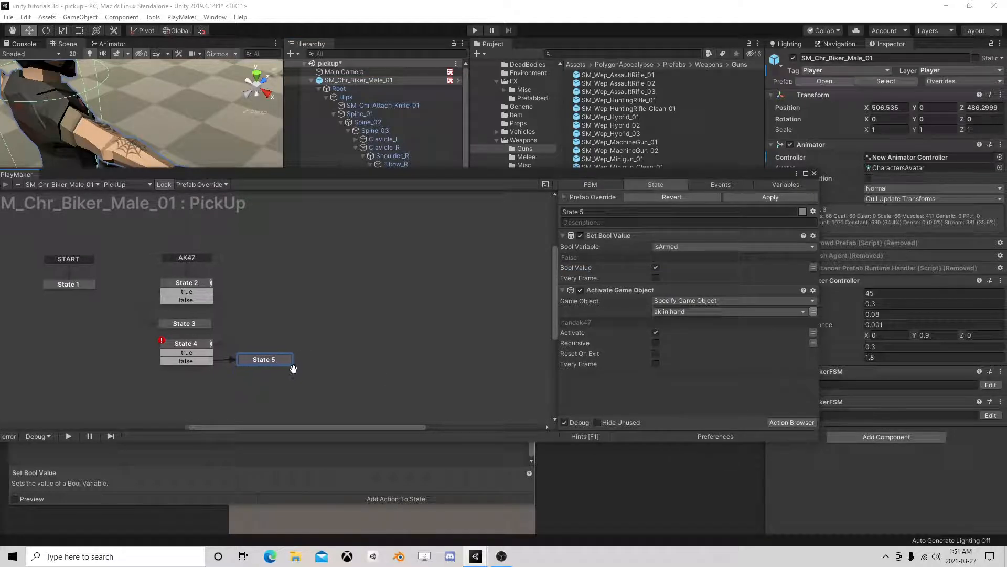
pyautogui.moveTo(304, 348); pyautogui.dragTo(345, 317, button='middle')
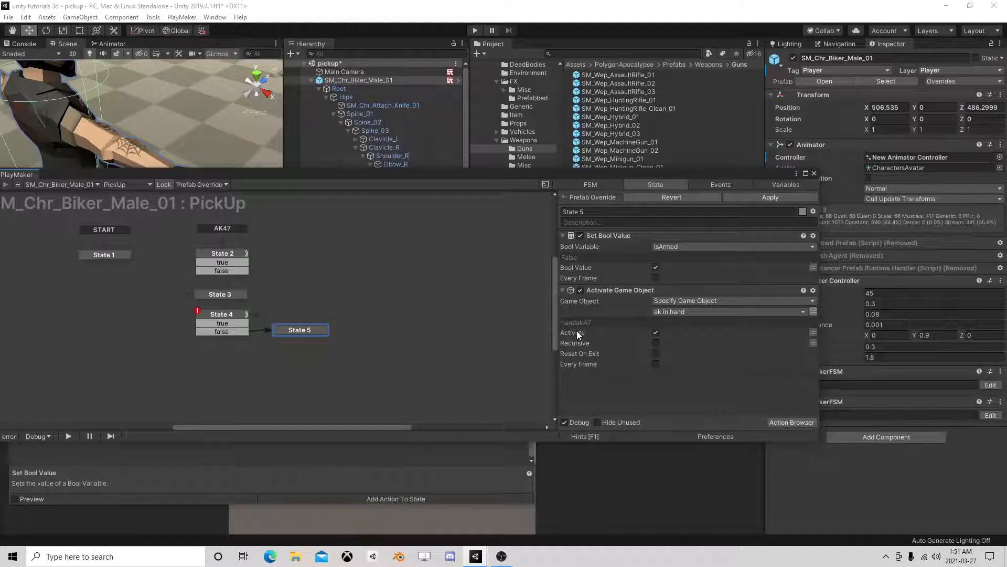
pyautogui.click(234, 314)
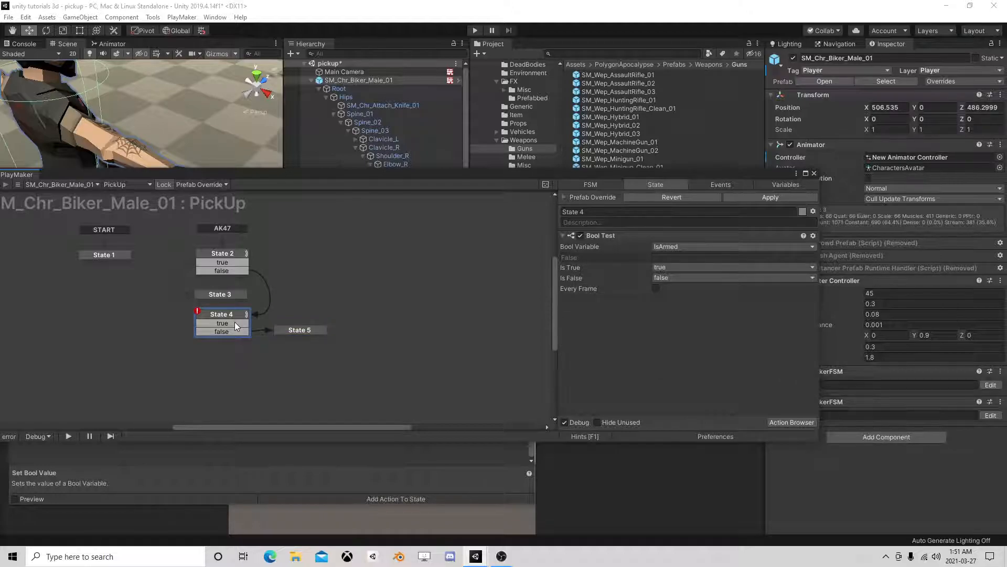
pyautogui.moveTo(234, 322); pyautogui.dragTo(120, 325)
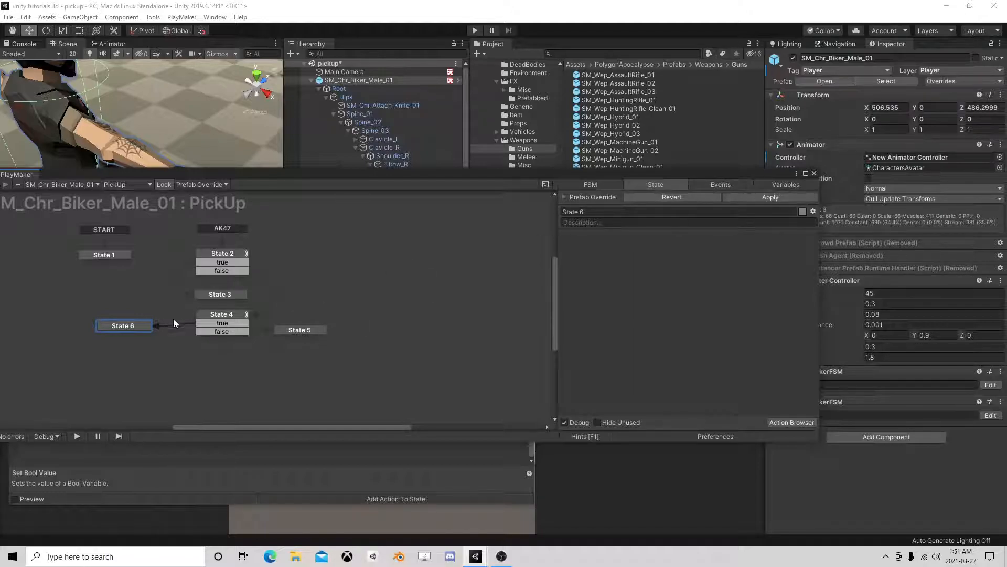
# Copy the Activate Game Object action from State 5 and paste it twice into State 6.
pyautogui.click(293, 329)
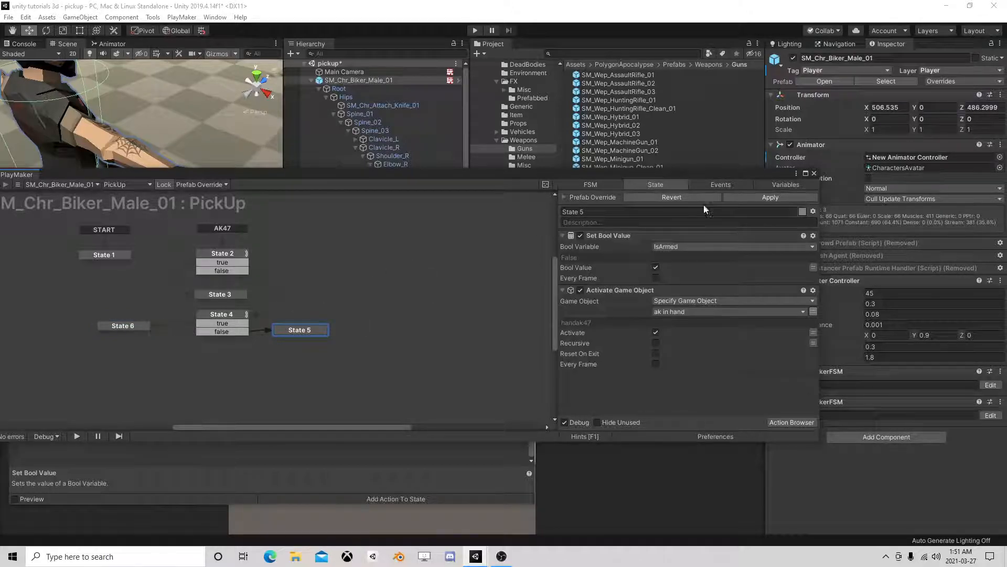
pyautogui.click(627, 288)
pyautogui.rightClick(623, 295)
pyautogui.click(650, 353)
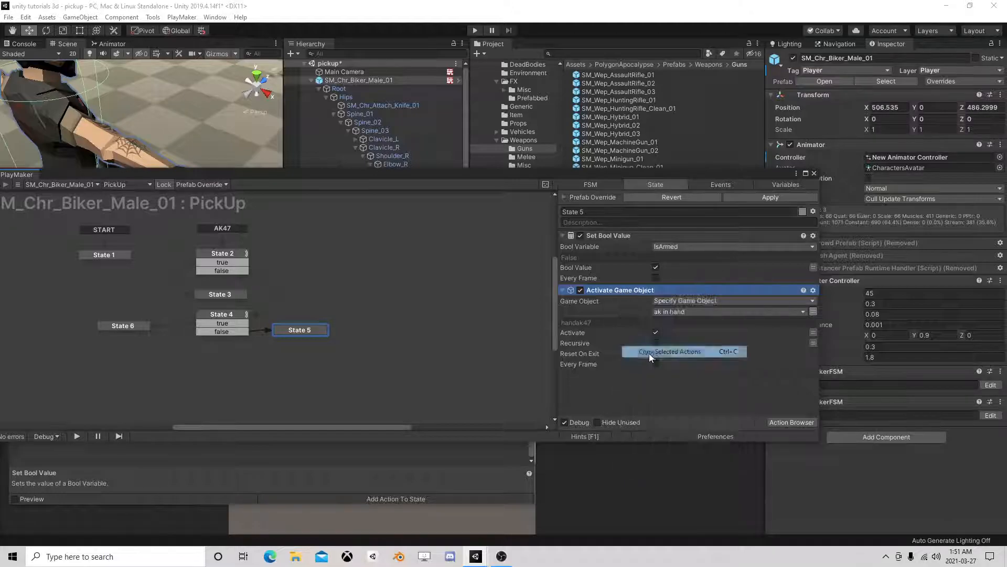
pyautogui.click(129, 323)
pyautogui.rightClick(614, 253)
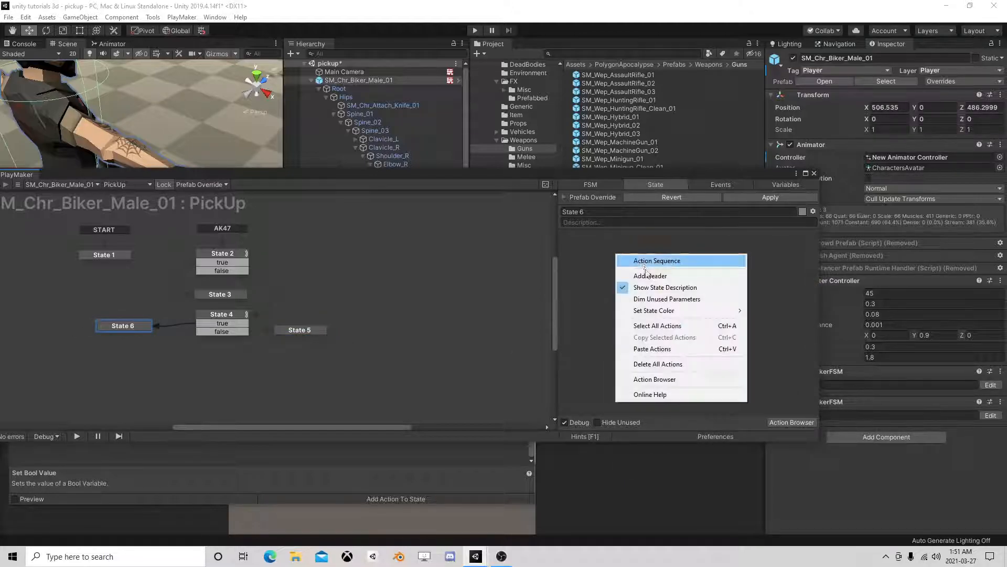
pyautogui.click(657, 349)
pyautogui.rightClick(591, 340)
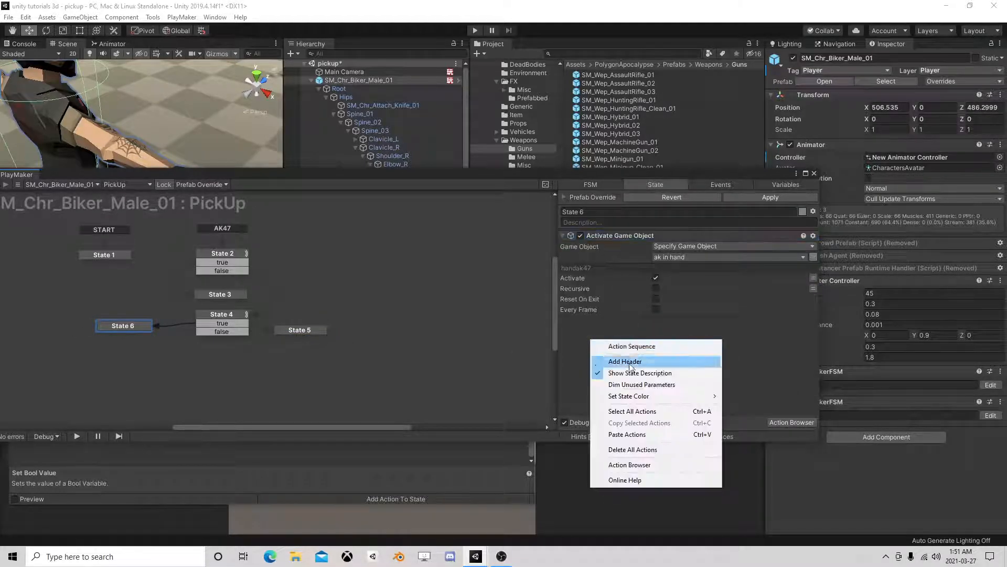
pyautogui.click(634, 434)
# Turn off Activate in State 6's first Activate Game Object action and target the second one at the variable "ak on back".
pyautogui.click(656, 278)
pyautogui.click(679, 343)
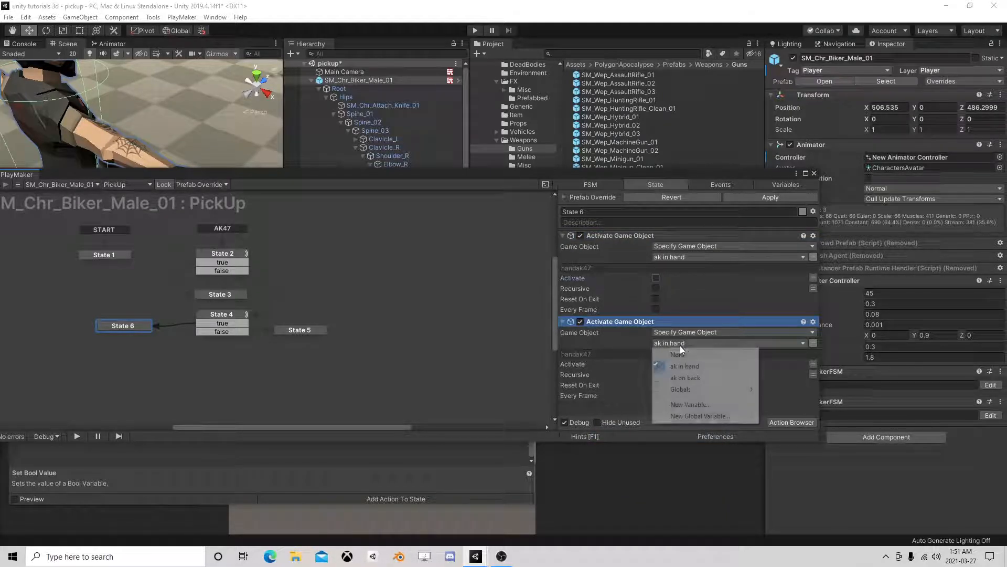
pyautogui.click(695, 378)
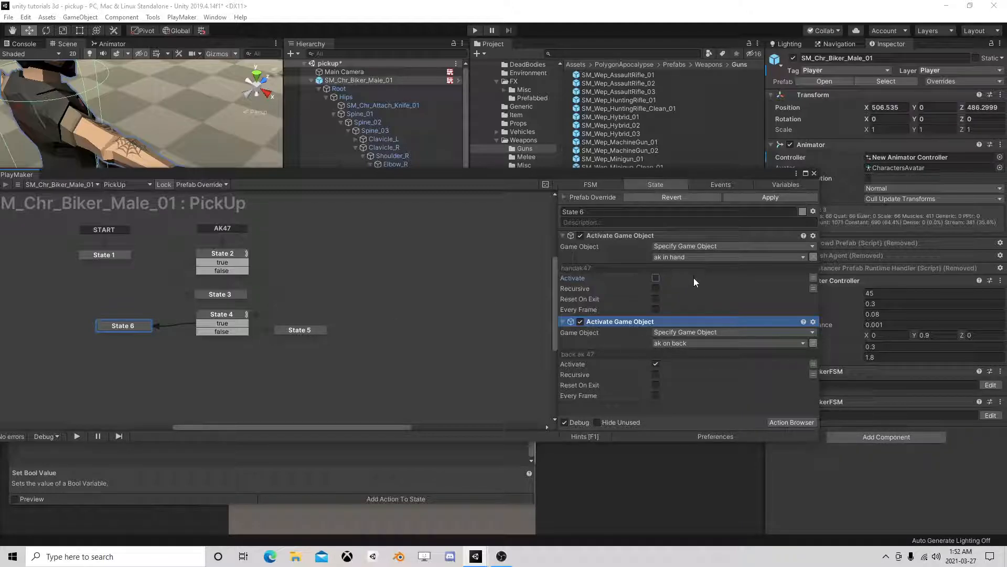
# Move State 6 and State 5 slightly closer to State 4 and close the FSM editor.
pyautogui.moveTo(118, 323); pyautogui.dragTo(136, 326)
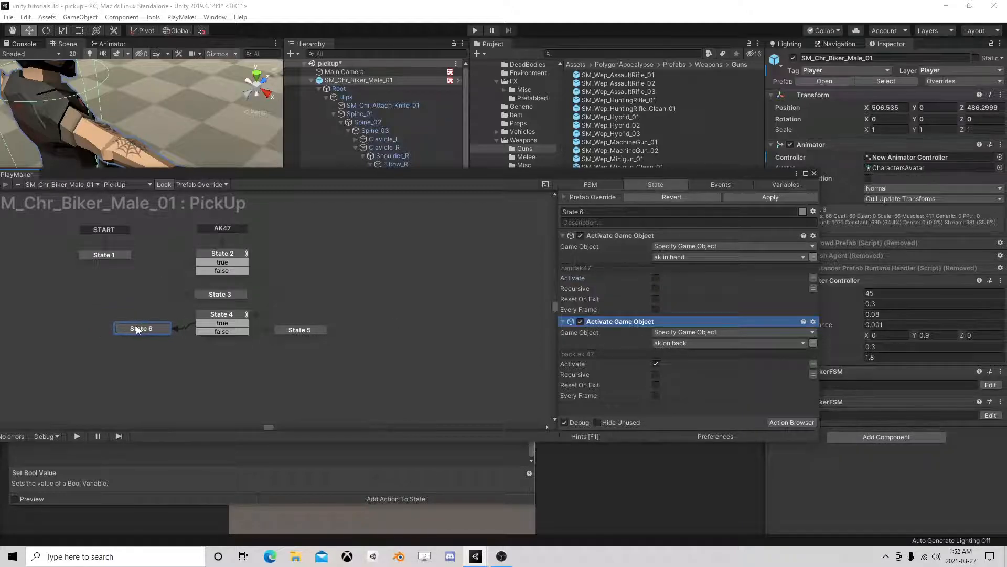
pyautogui.moveTo(303, 334); pyautogui.dragTo(300, 332)
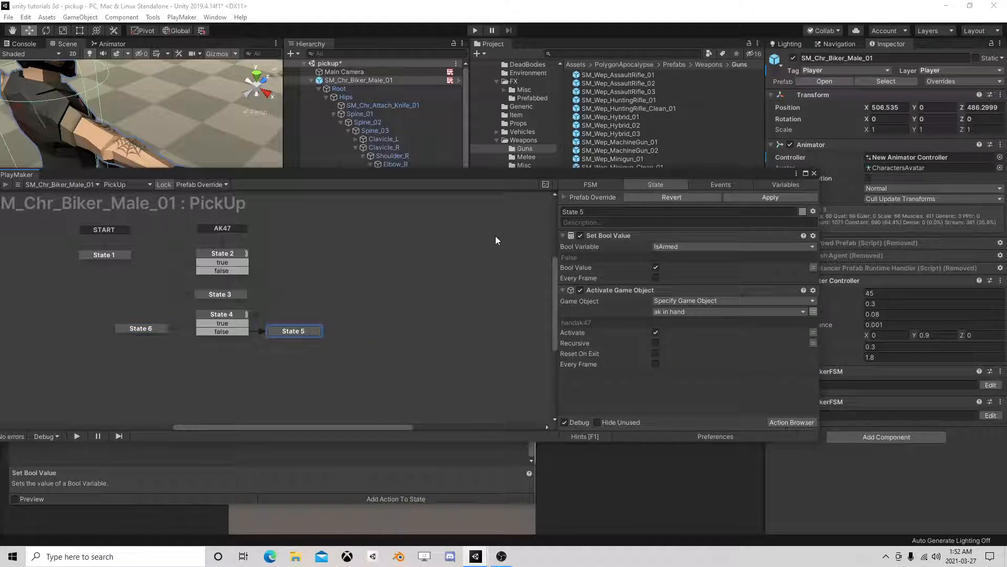
pyautogui.click(816, 174)
# Play-test the scene by walking the character over the AK47 and around with it, and stop play mode.
pyautogui.click(477, 31)
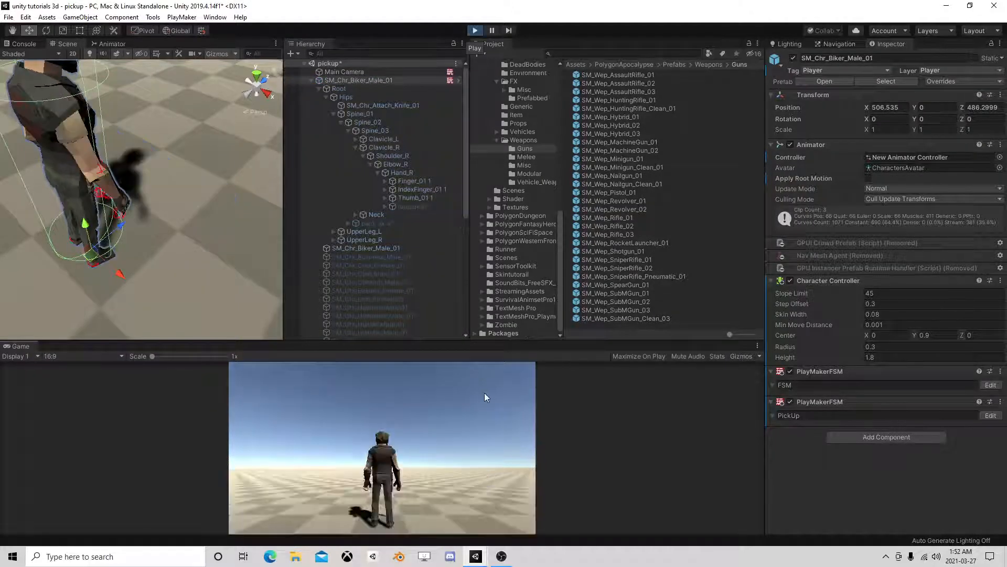
pyautogui.press('w')
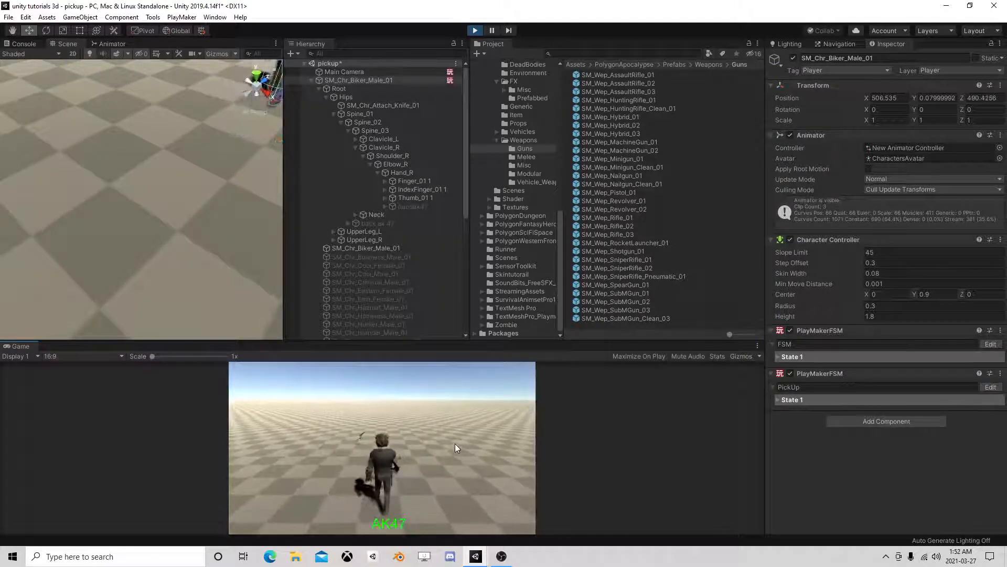
pyautogui.press('d')
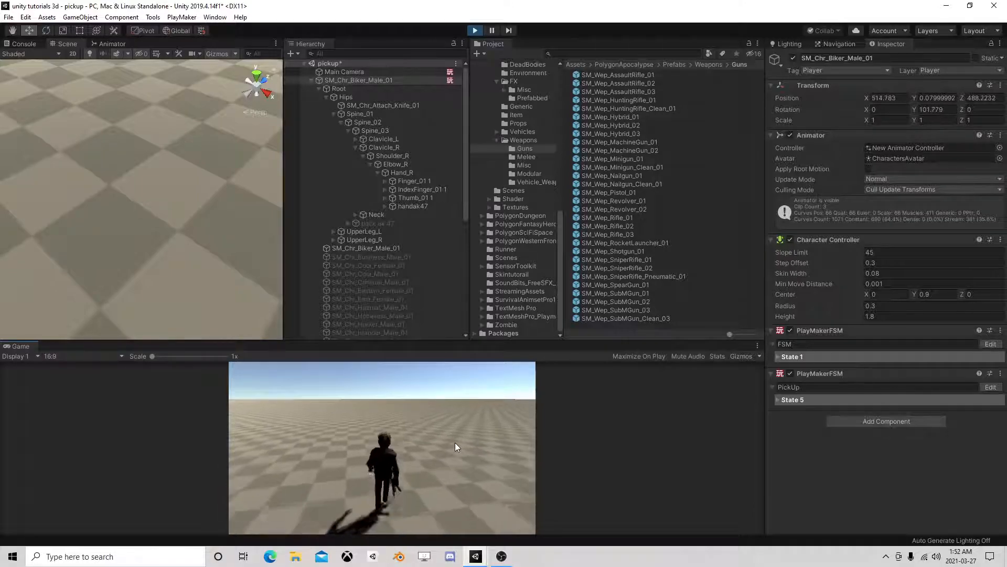
pyautogui.press('a')
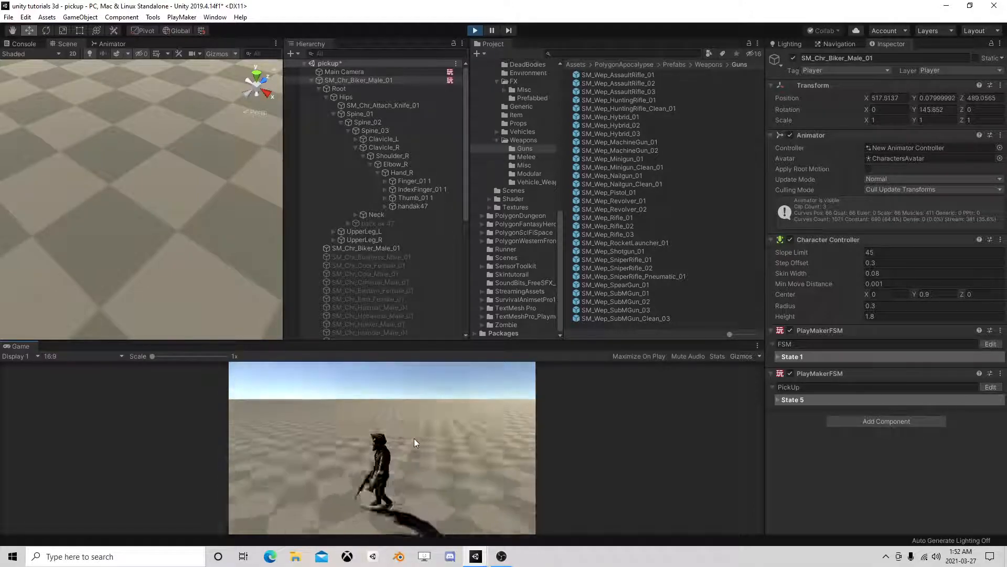
pyautogui.press('w')
pyautogui.press('a')
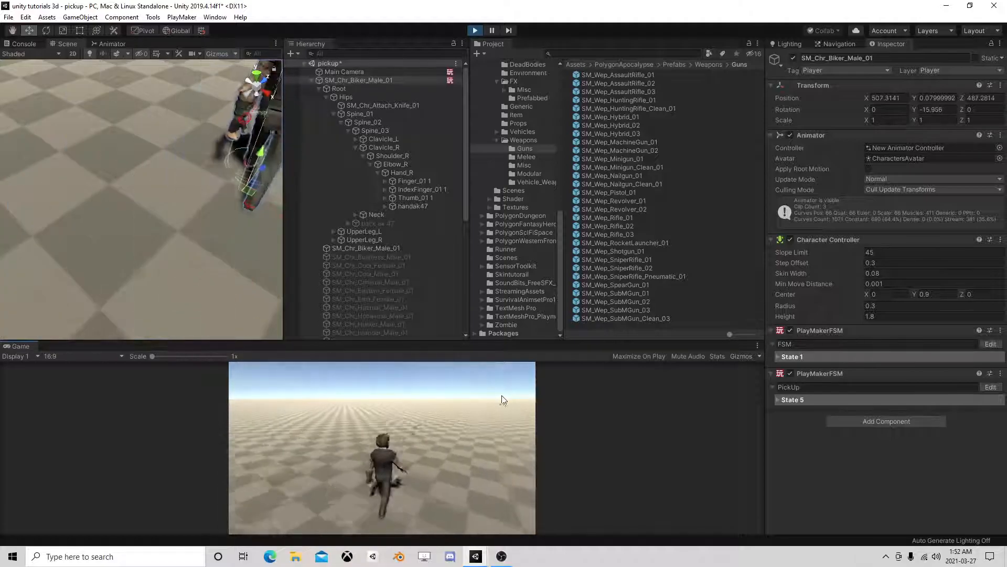
pyautogui.click(475, 30)
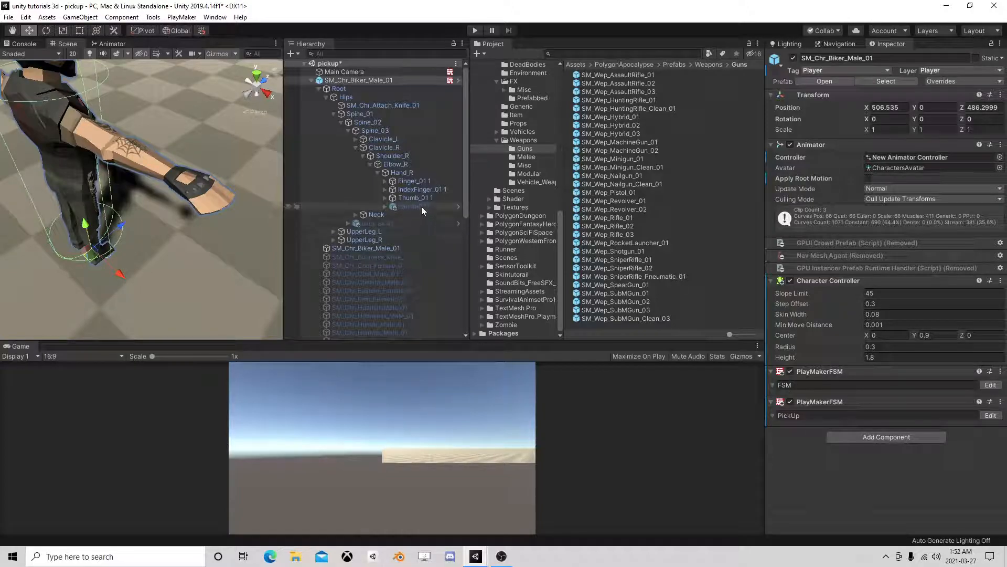
# Add a third PlayMaker FSM component to SM_Chr_Biker_Male_01 and name it "combat logic".
pyautogui.click(989, 415)
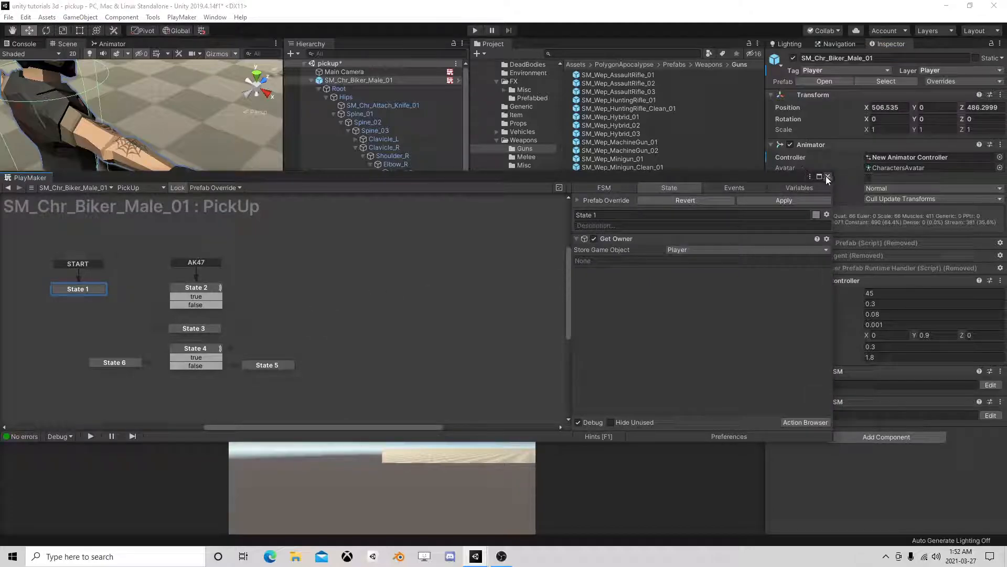
pyautogui.click(828, 178)
pyautogui.click(887, 437)
pyautogui.click(857, 420)
pyautogui.click(810, 447)
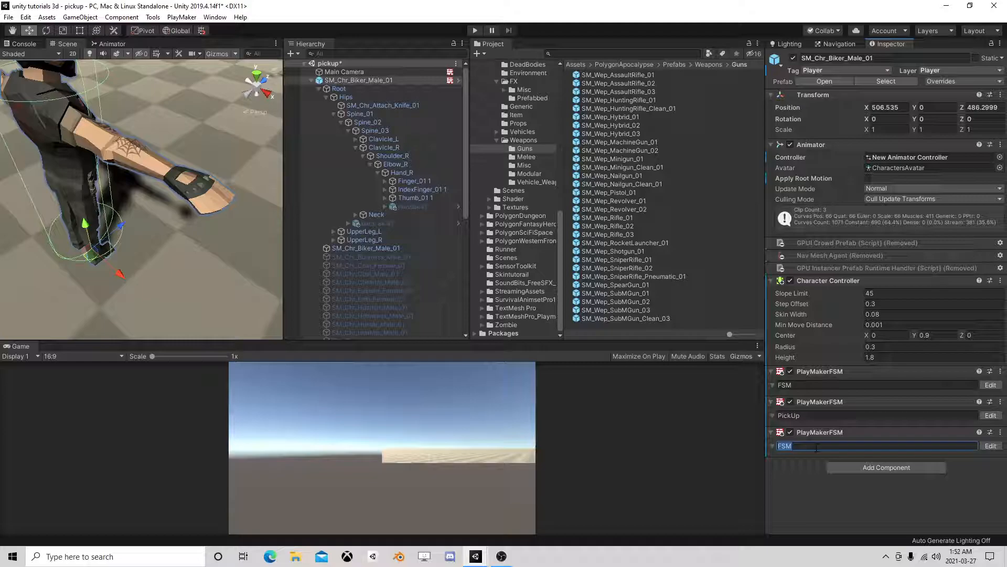
pyautogui.write('combat logic')
# Create a GameObject variable named CurrentEquip in the combat logic FSM.
pyautogui.click(991, 445)
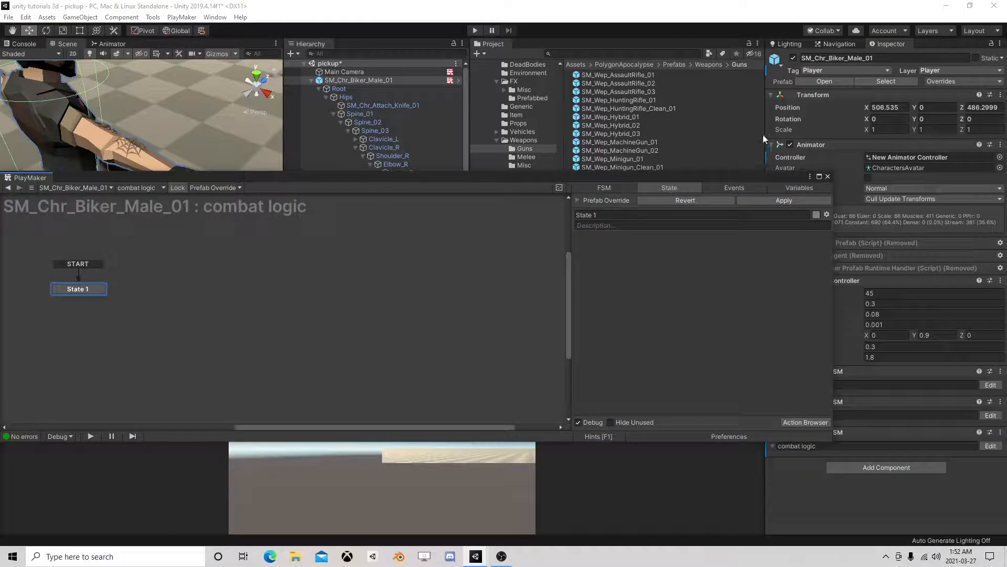
pyautogui.click(787, 189)
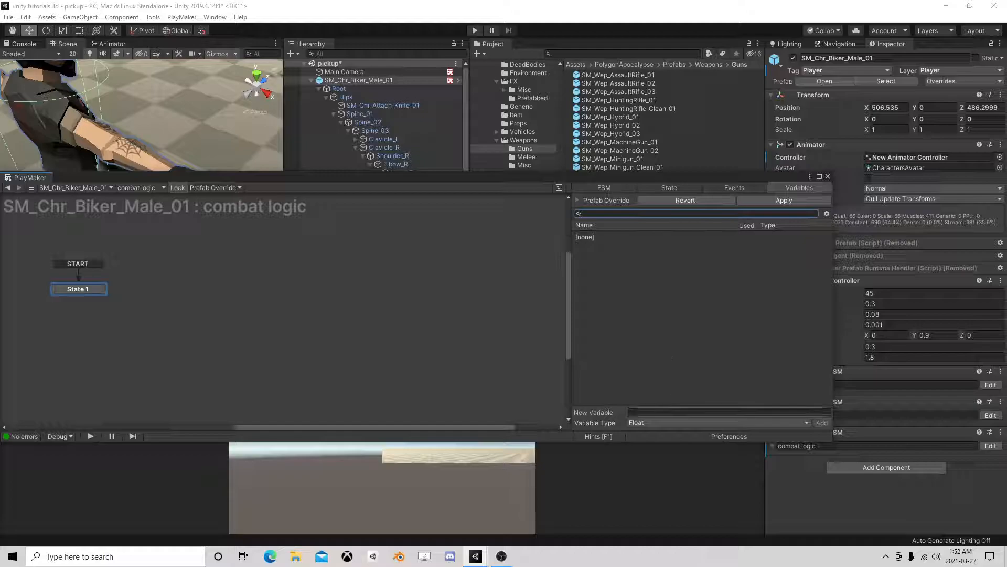
pyautogui.click(657, 420)
pyautogui.click(672, 256)
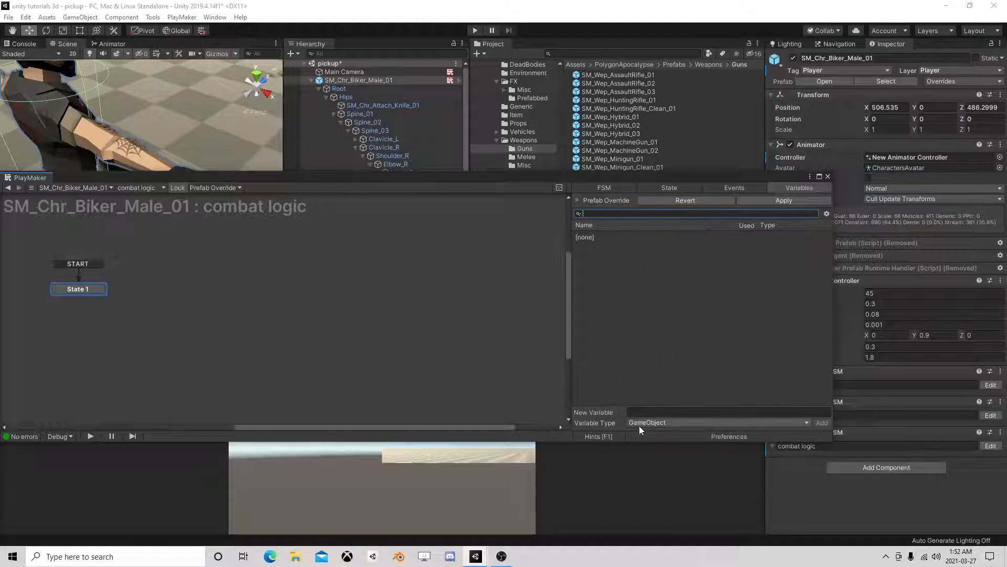
pyautogui.click(657, 411)
pyautogui.write('C')
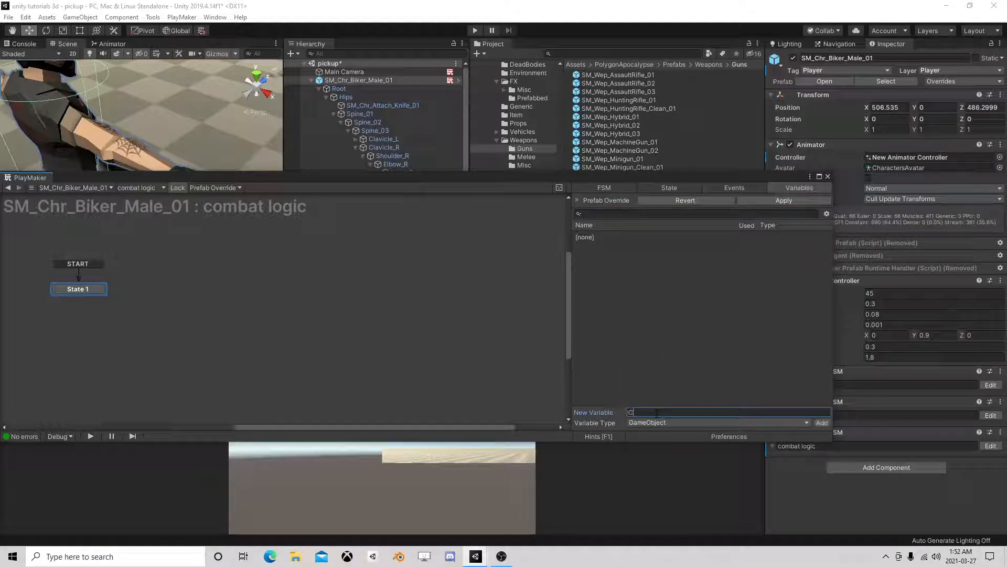
pyautogui.write('urrentEquip')
pyautogui.press('Return')
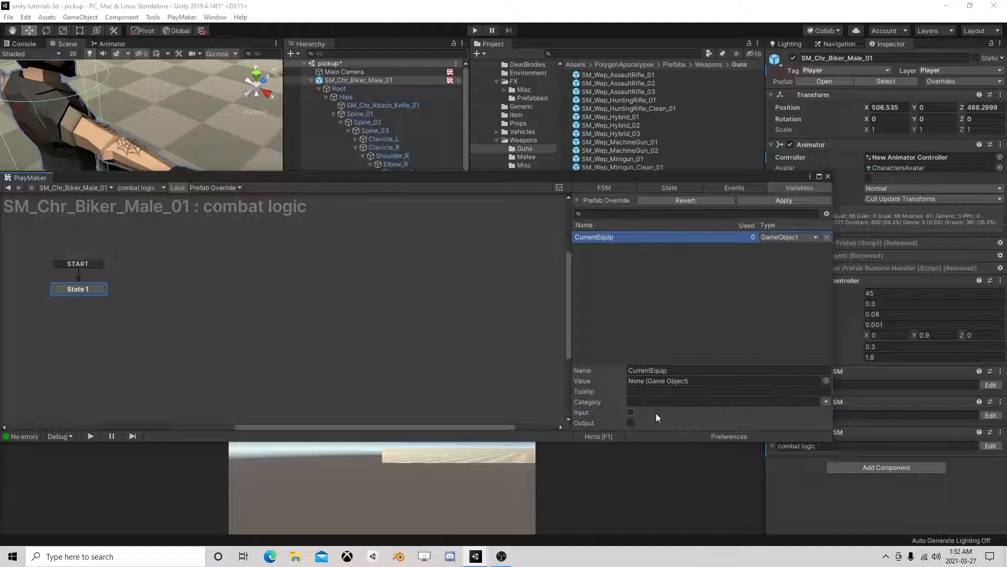
# Create a second GameObject variable named CurrentEquipRest in the combat logic FSM and close the editor.
pyautogui.click(623, 309)
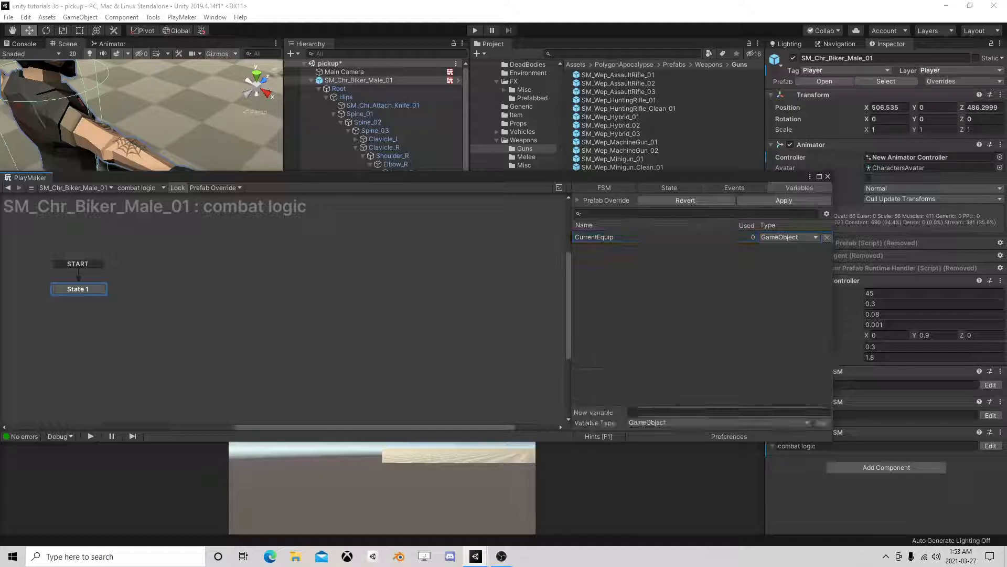
pyautogui.write('CurrentEquipRest')
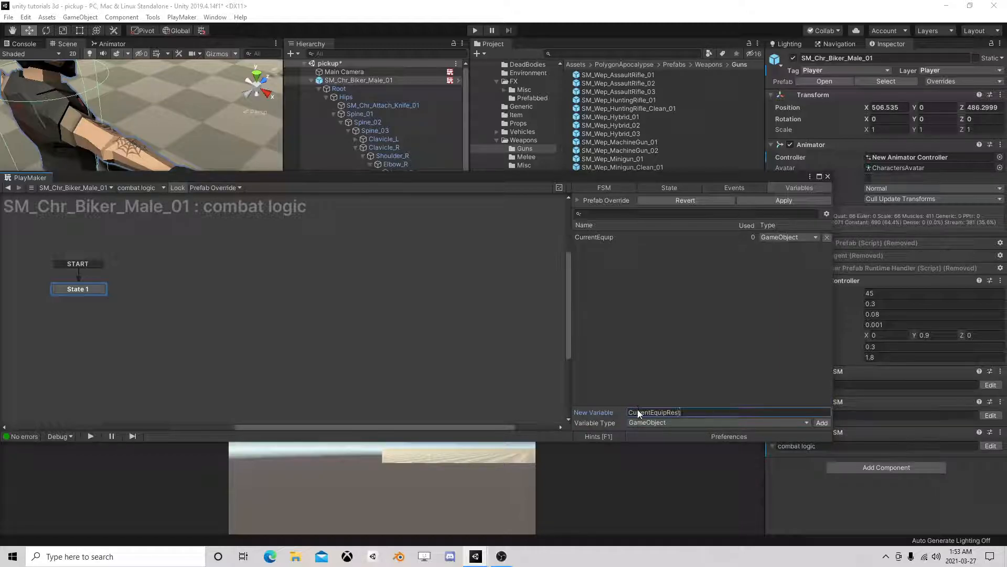
pyautogui.press('Return')
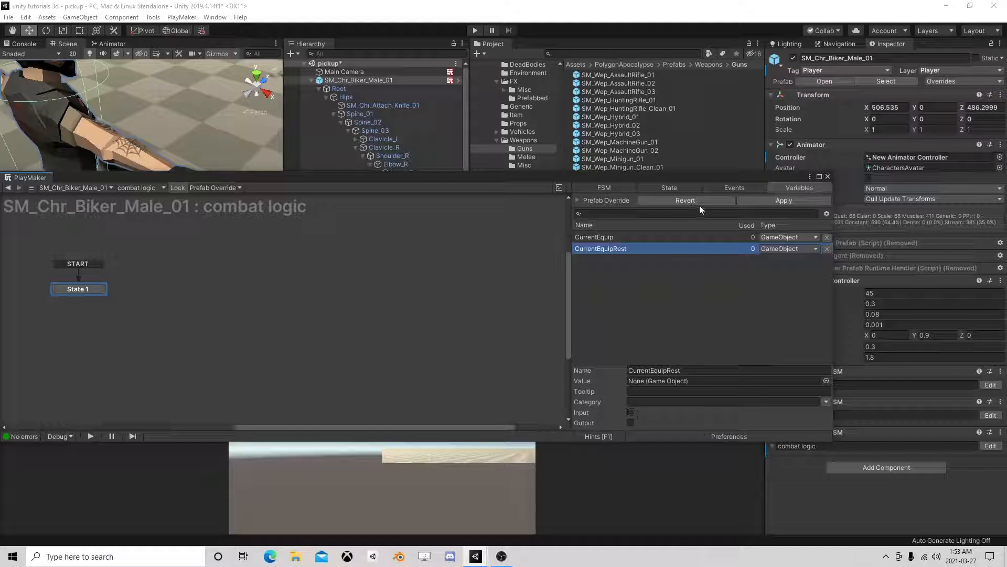
pyautogui.click(828, 177)
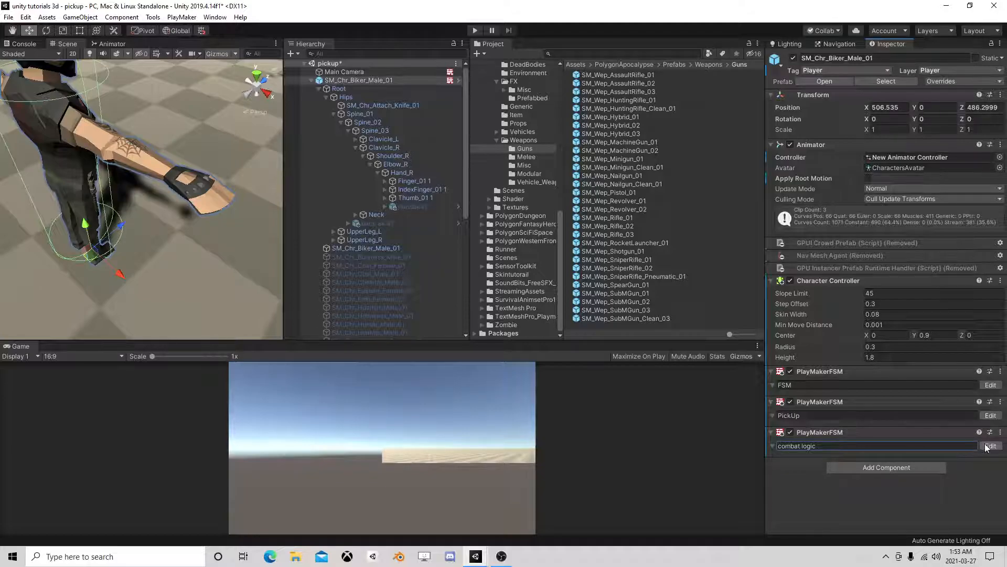
# In the PickUp FSM, move State 5 farther from State 4 and add a Set Fsm Game Object action to it.
pyautogui.click(990, 415)
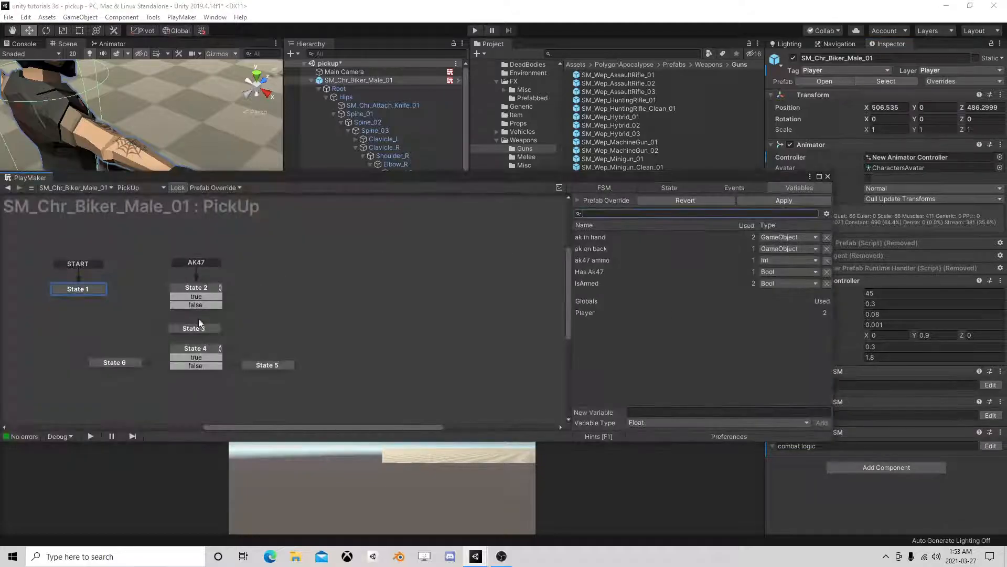
pyautogui.moveTo(194, 357); pyautogui.dragTo(303, 364)
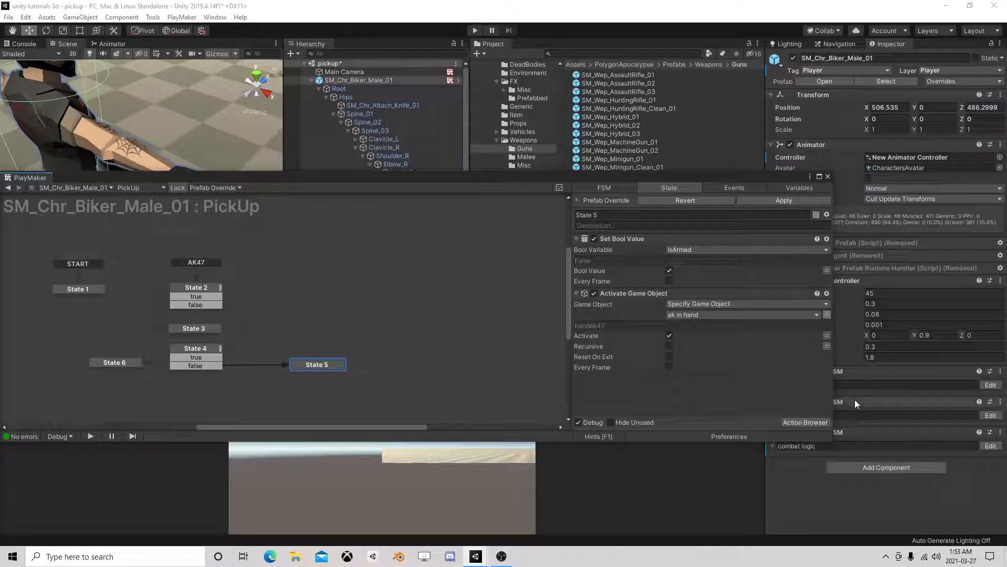
pyautogui.click(805, 423)
pyautogui.write('s')
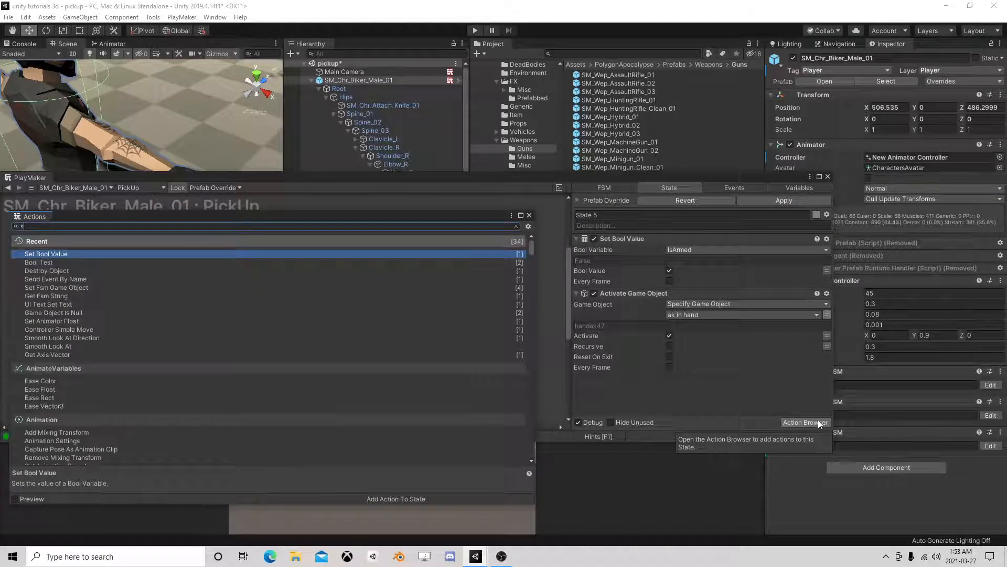
pyautogui.write('et g')
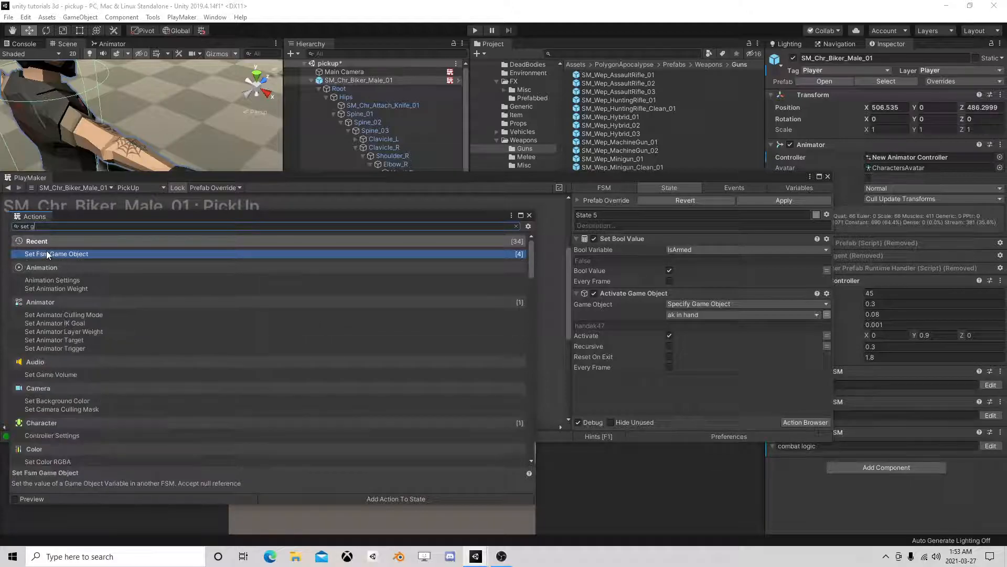
pyautogui.doubleClick(47, 254)
pyautogui.click(529, 215)
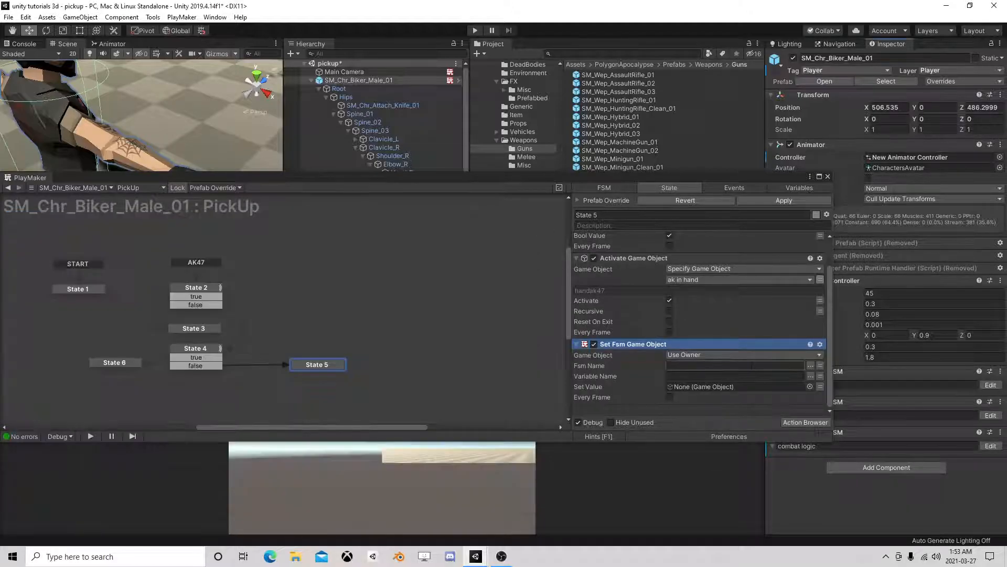
# Point the Set Fsm Game Object action at the combat logic FSM's CurrentEquip variable and set its value to "ak in hand".
pyautogui.click(810, 365)
pyautogui.click(854, 374)
pyautogui.click(810, 376)
pyautogui.click(836, 385)
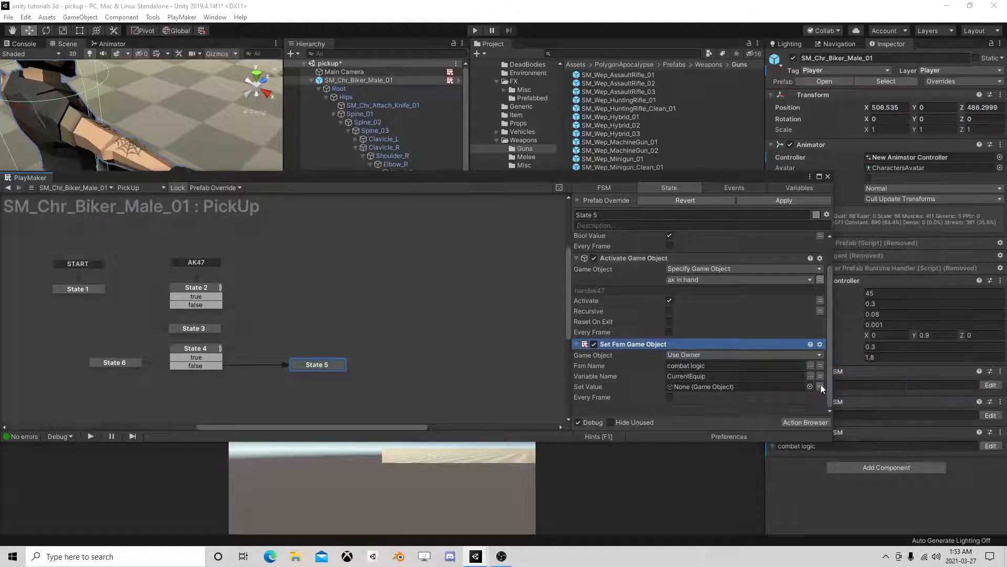
pyautogui.click(753, 386)
pyautogui.click(716, 409)
pyautogui.scroll(-1, 720, 390)
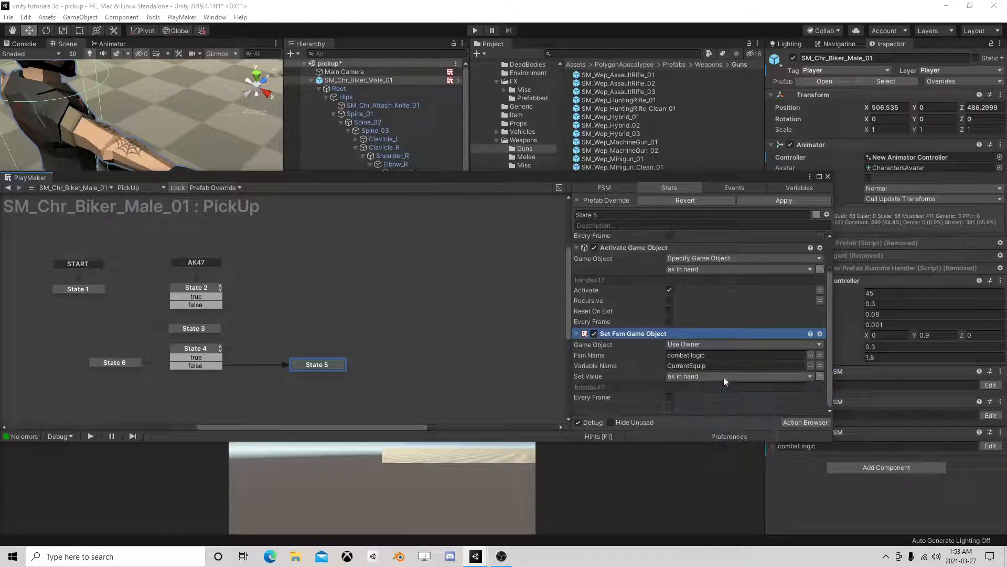
# Duplicate the Set Fsm Game Object action within State 5 of the PickUp FSM.
pyautogui.rightClick(647, 332)
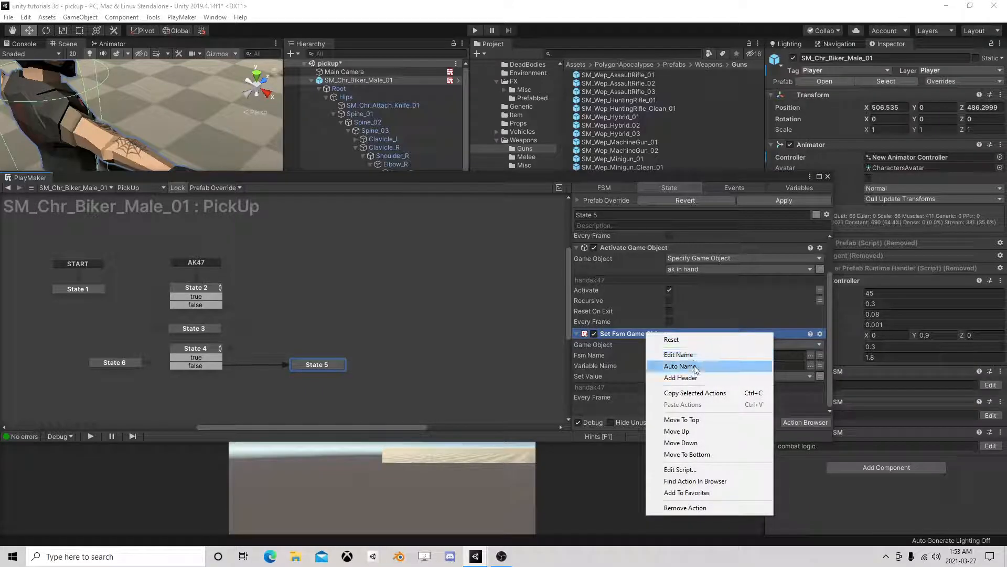
pyautogui.click(682, 389)
pyautogui.rightClick(649, 412)
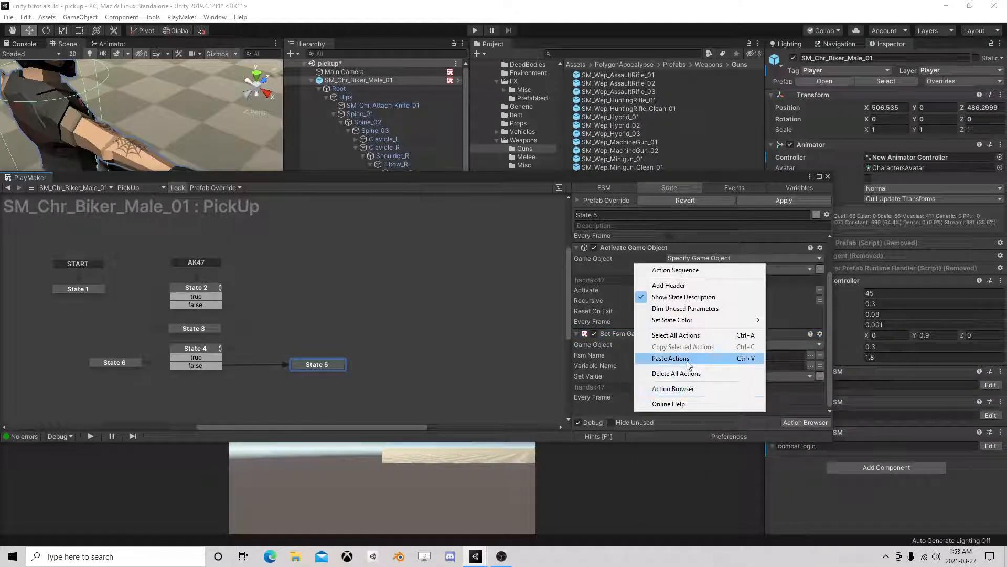
pyautogui.click(670, 358)
# Point the duplicated action at the CurrentEquipRest variable, set its value to "ak on back", and close the FSM editor.
pyautogui.click(810, 366)
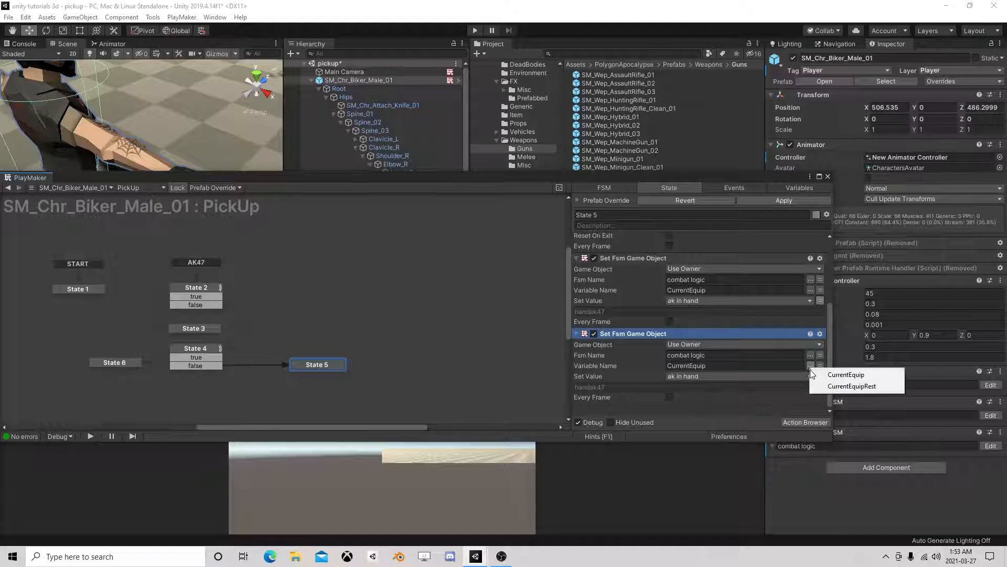
pyautogui.click(856, 385)
pyautogui.click(738, 375)
pyautogui.click(754, 407)
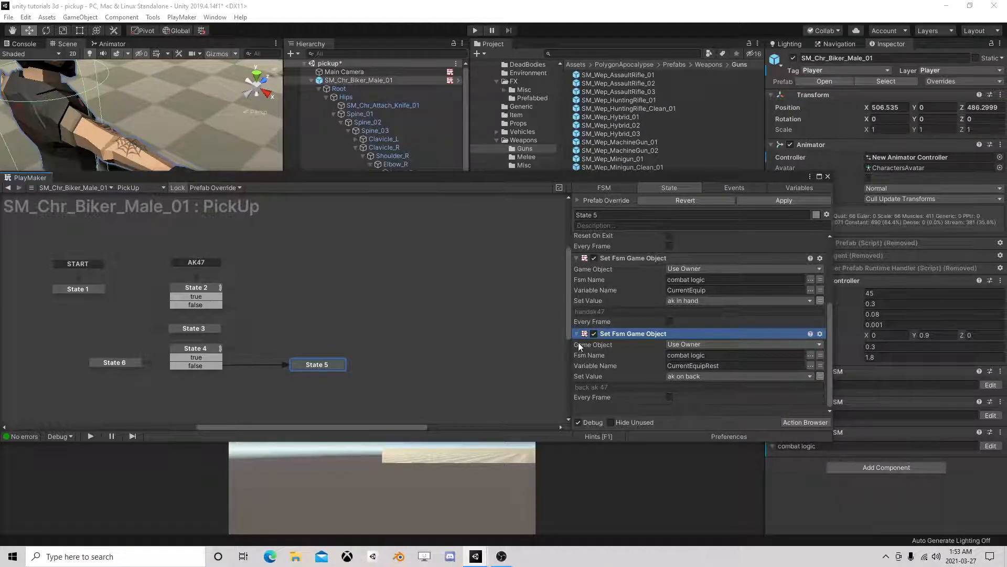
pyautogui.click(828, 176)
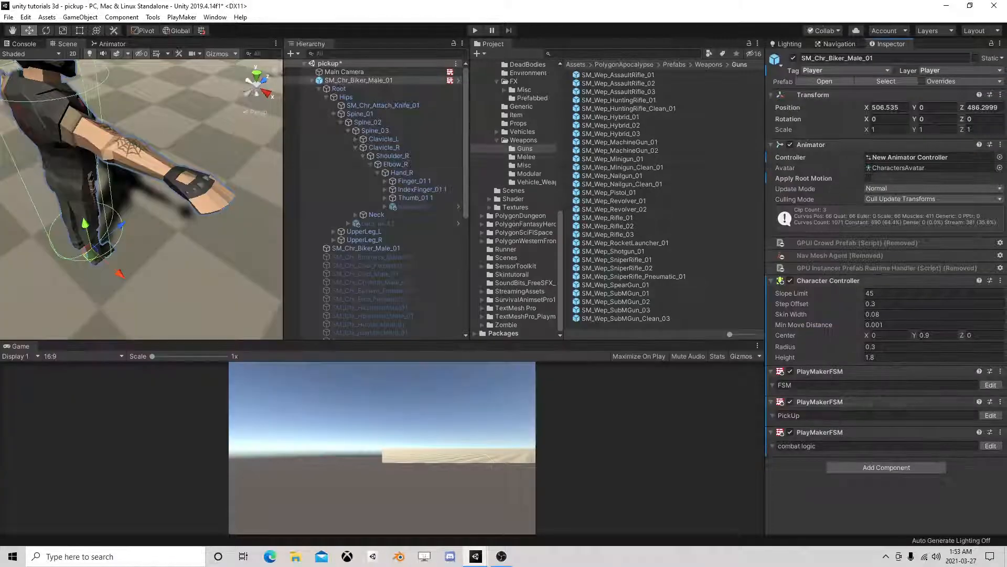
# In the combat logic FSM, add a Get Key Down action to State 1 and remove the mistakenly added Get Keys action.
pyautogui.click(988, 446)
pyautogui.scroll(-1, 201, 265)
pyautogui.moveTo(174, 288); pyautogui.dragTo(236, 293, button='middle')
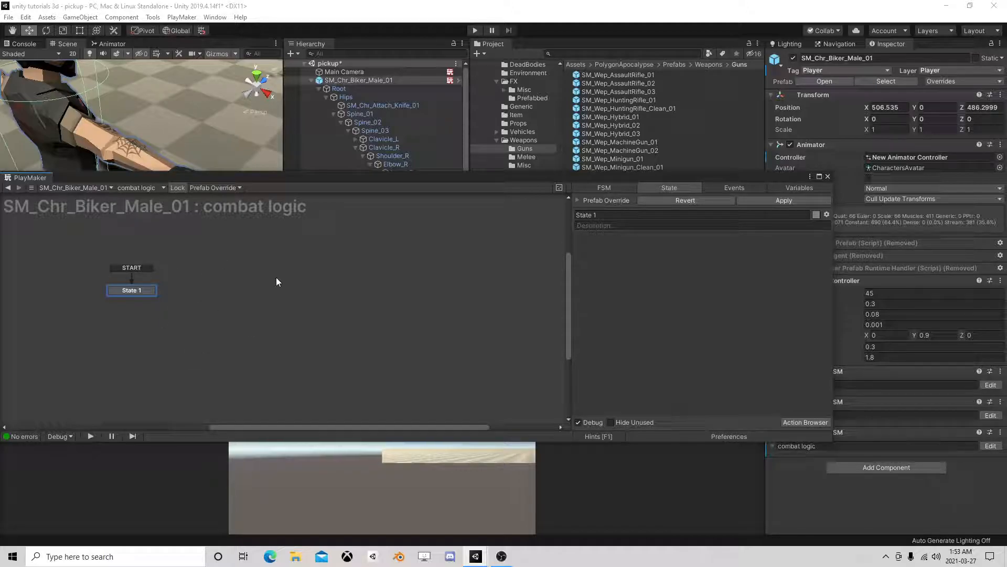
pyautogui.click(805, 421)
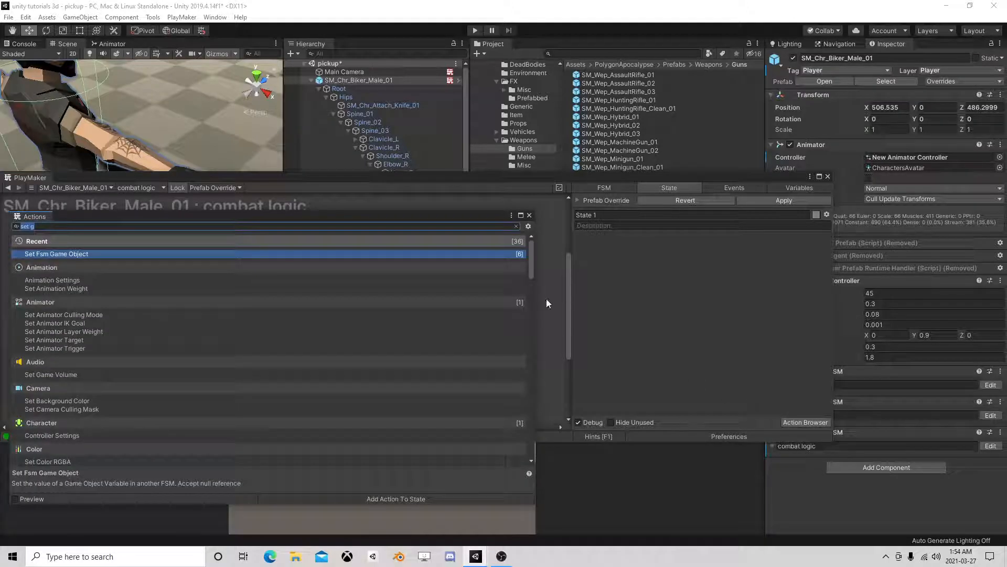
pyautogui.write('keys')
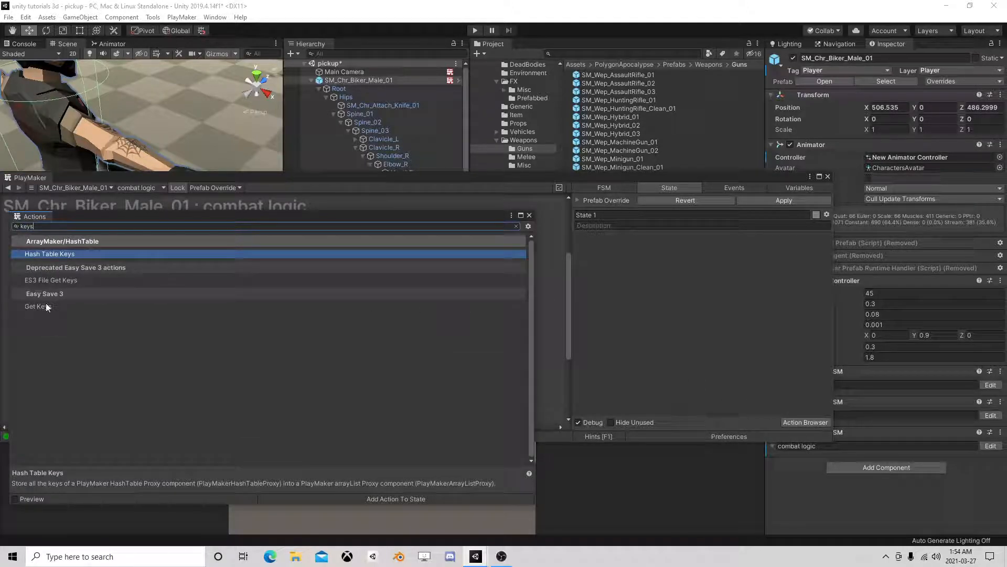
pyautogui.doubleClick(46, 306)
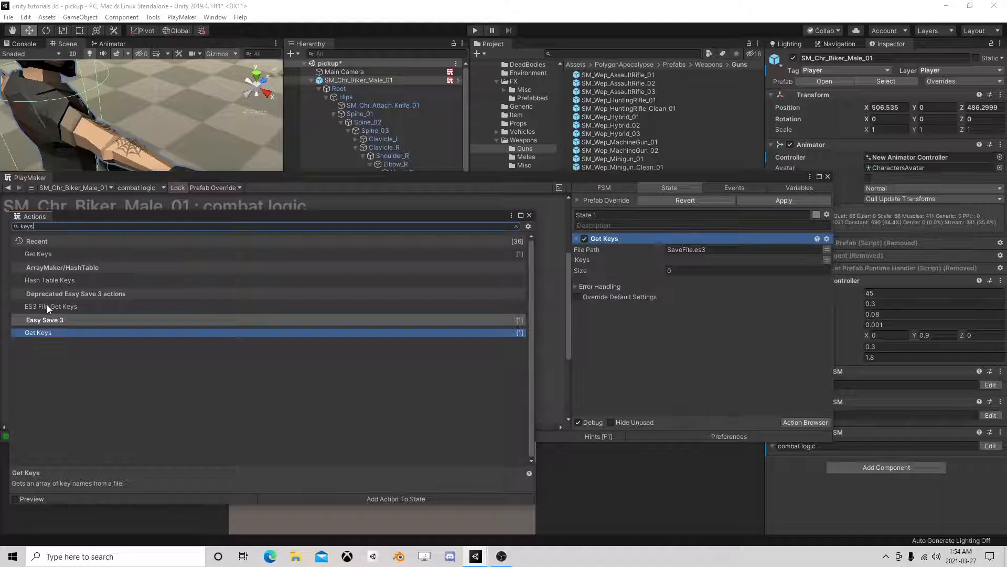
pyautogui.click(42, 255)
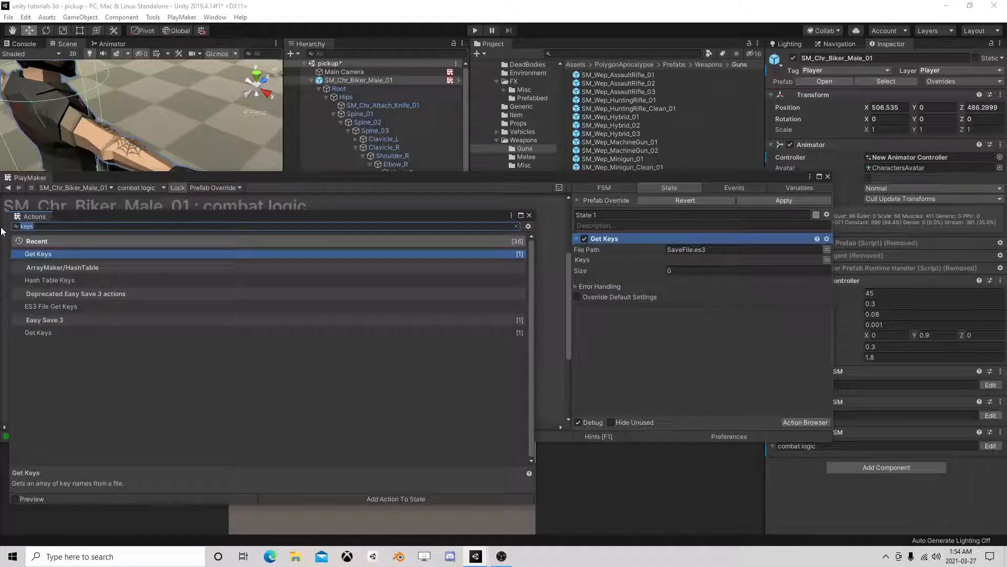
pyautogui.write('get k')
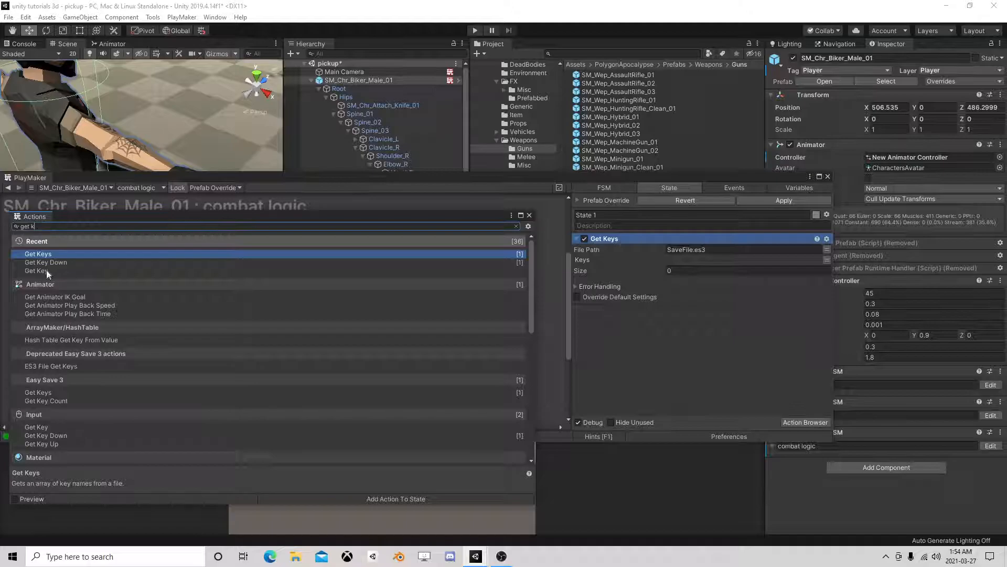
pyautogui.doubleClick(56, 263)
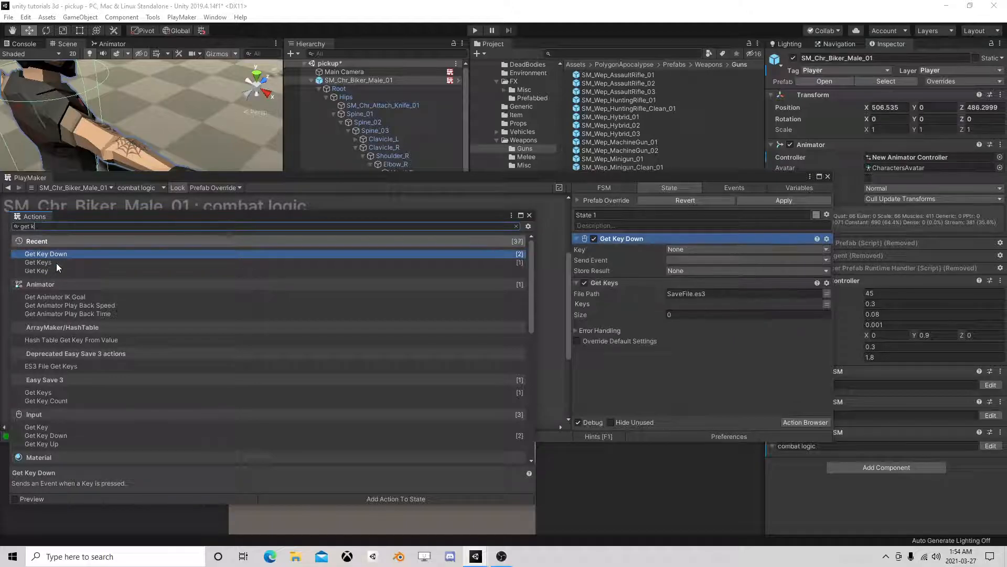
pyautogui.click(530, 216)
pyautogui.click(613, 287)
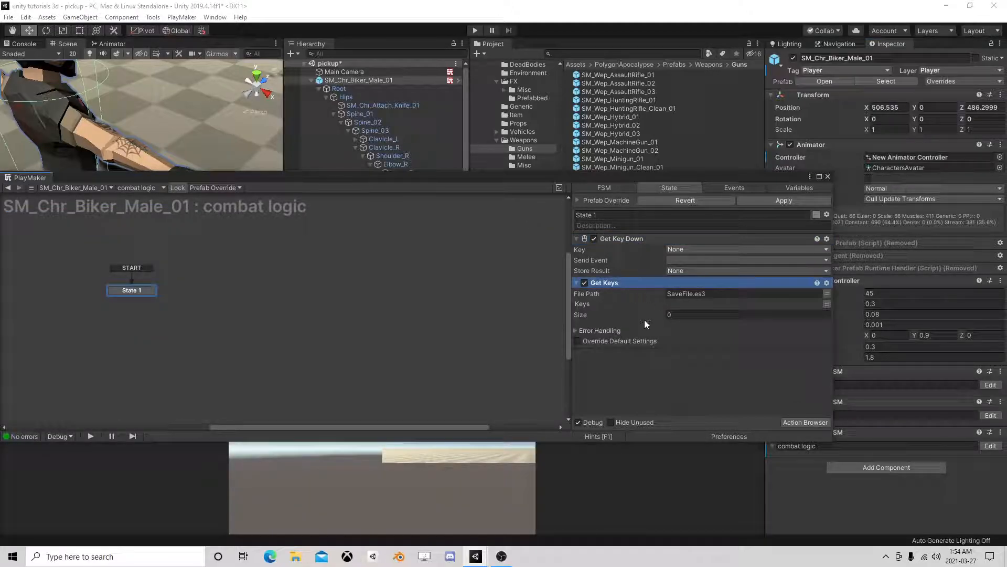
pyautogui.press('Delete')
# Set the Get Key Down action's key to Alpha 1 and have it send a new event named 1.
pyautogui.click(697, 249)
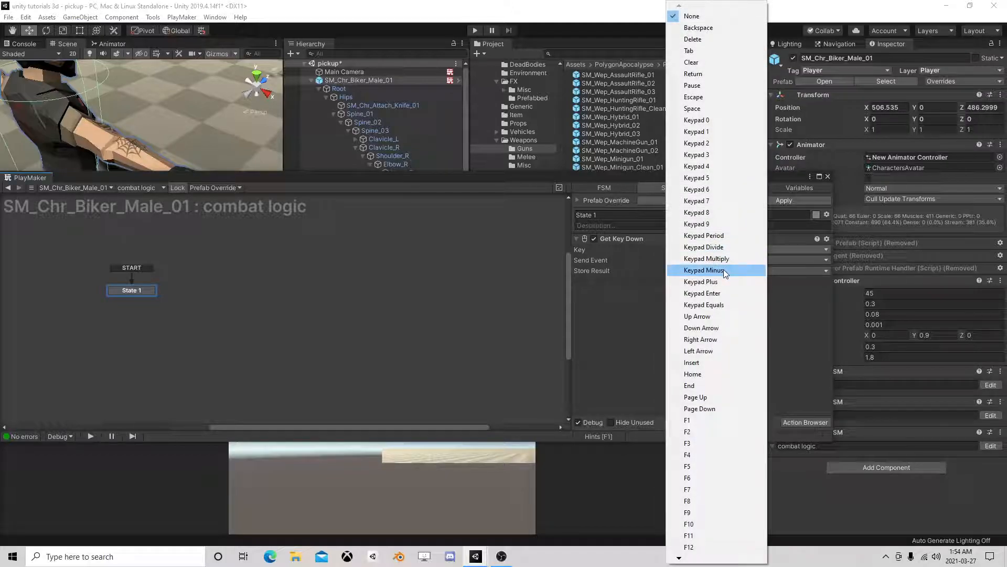
pyautogui.moveTo(713, 561)
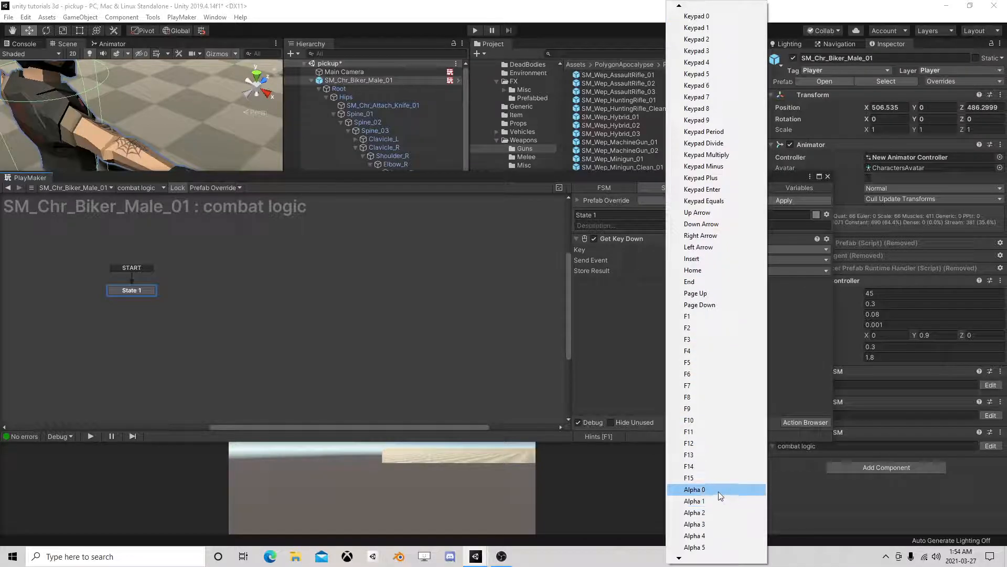
pyautogui.click(713, 500)
pyautogui.click(701, 259)
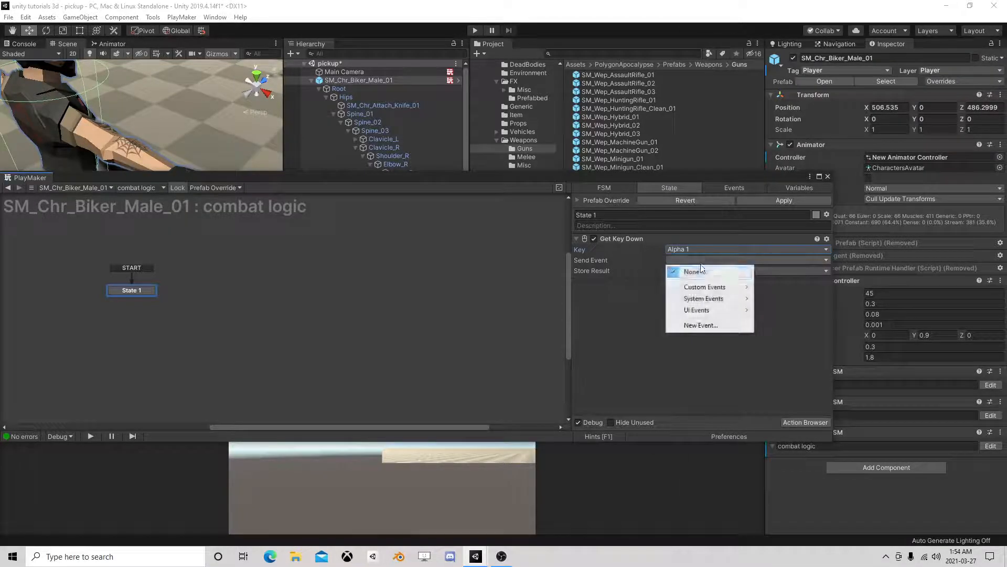
pyautogui.click(702, 326)
pyautogui.write('1')
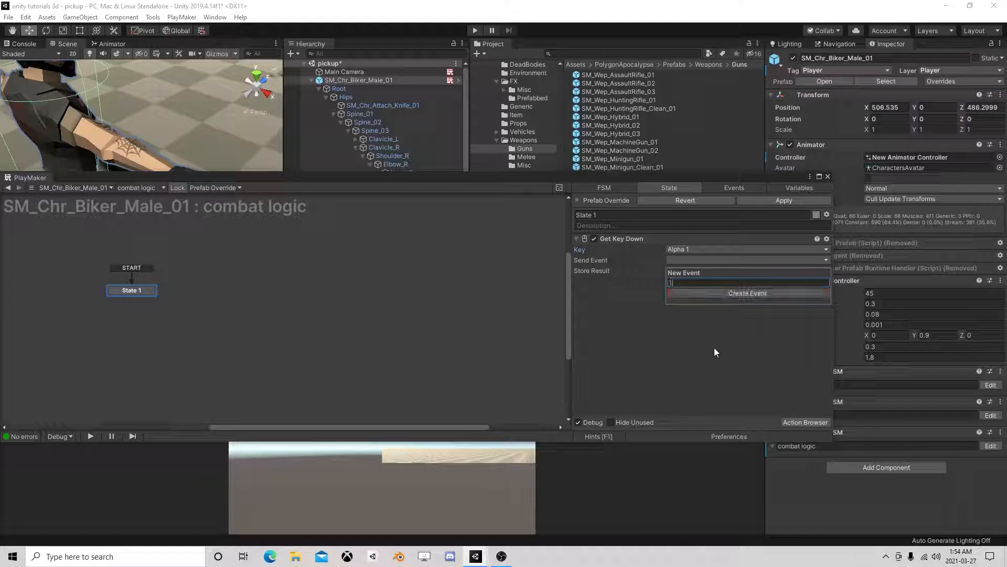
pyautogui.press('Return')
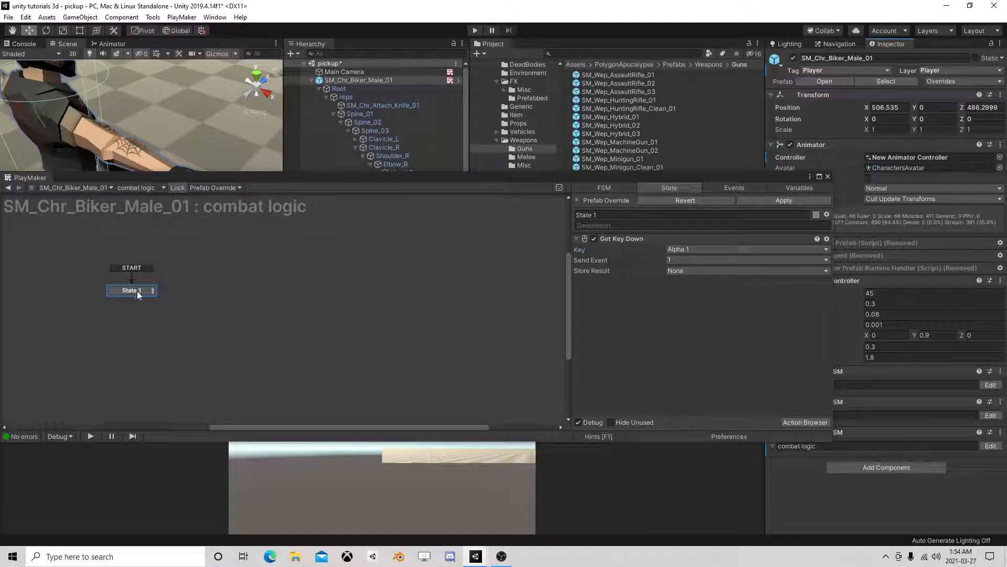
# Add a transition for event 1 to State 1.
pyautogui.rightClick(138, 294)
pyautogui.moveTo(158, 295)
pyautogui.click(284, 297)
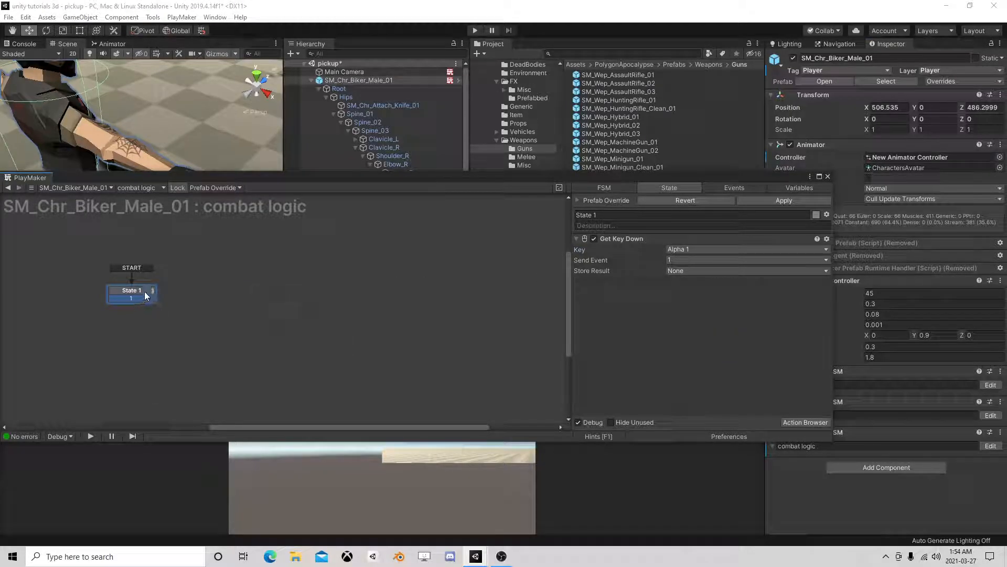
# Duplicate the Get Key Down action within State 1 of the combat logic FSM.
pyautogui.rightClick(628, 241)
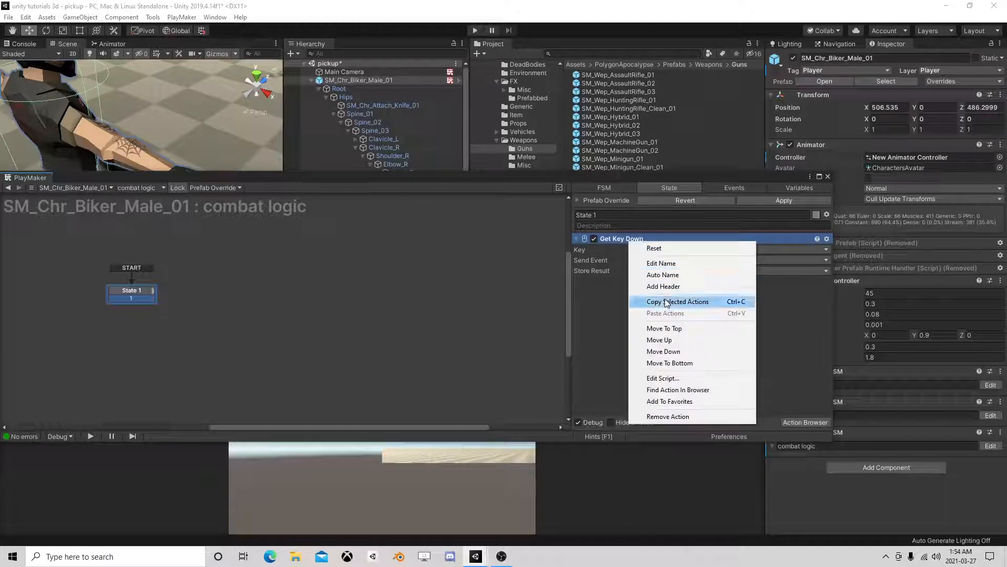
pyautogui.click(667, 303)
pyautogui.rightClick(606, 291)
pyautogui.click(671, 387)
# Set the duplicated action's key to Alpha 2 and have it send a new event named 2.
pyautogui.click(683, 295)
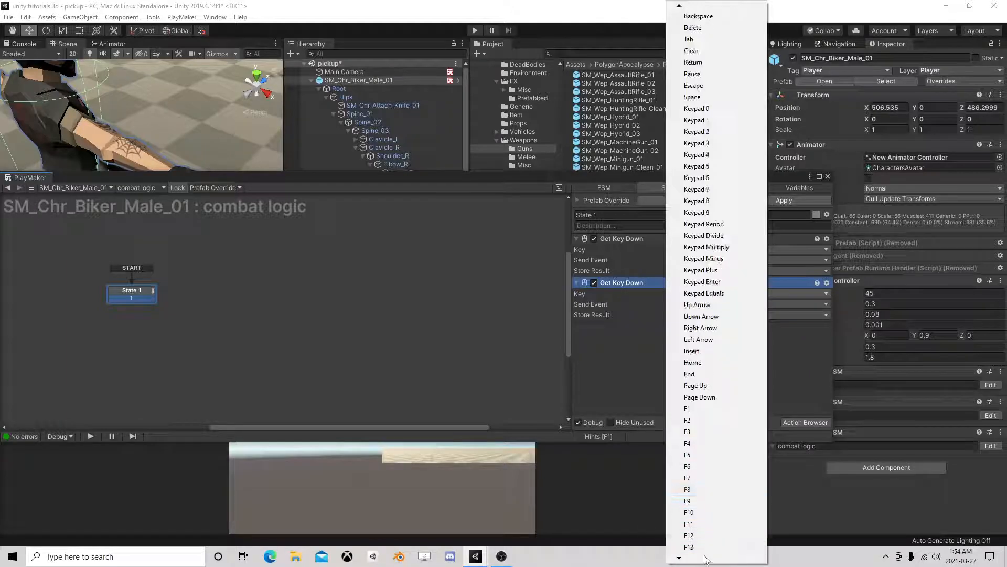
pyautogui.click(695, 521)
pyautogui.click(672, 316)
pyautogui.click(705, 380)
pyautogui.write('2')
pyautogui.press('Return')
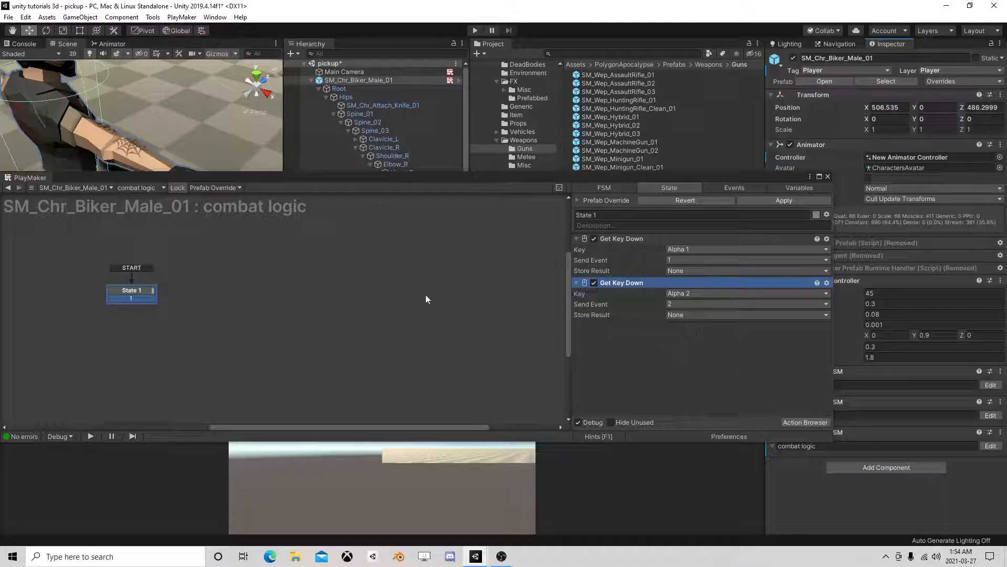
# Add a transition for event 2 to State 1.
pyautogui.rightClick(138, 290)
pyautogui.moveTo(168, 295)
pyautogui.click(288, 308)
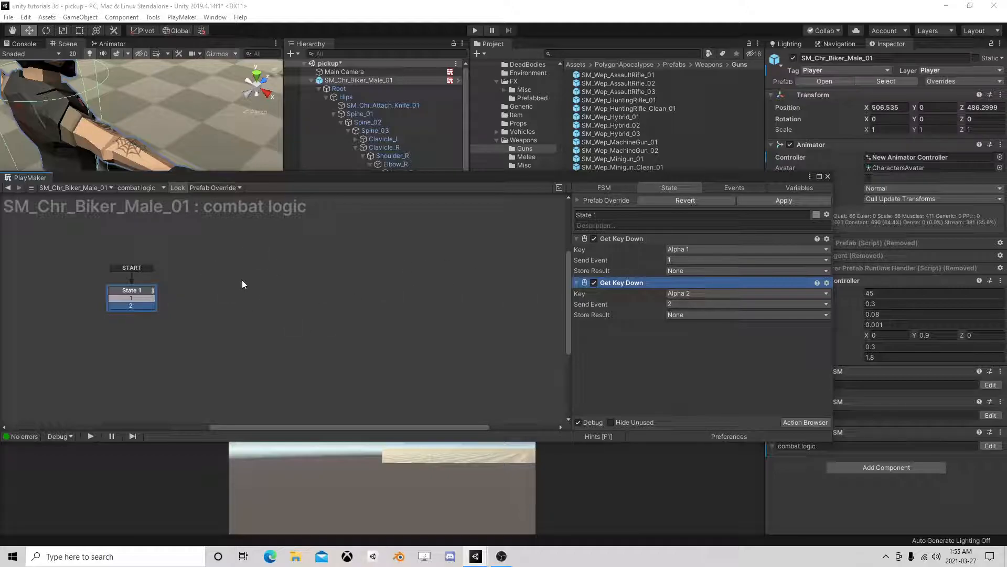
# Link State 1's event 1 transition to a new state and add a Game Object Is Null action to that state.
pyautogui.moveTo(140, 298); pyautogui.dragTo(221, 292)
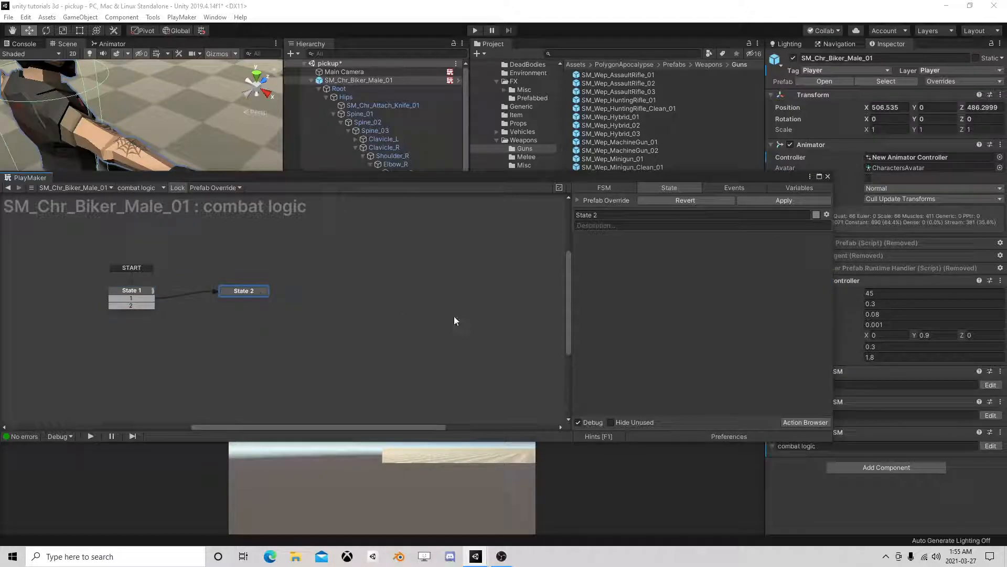
pyautogui.click(788, 421)
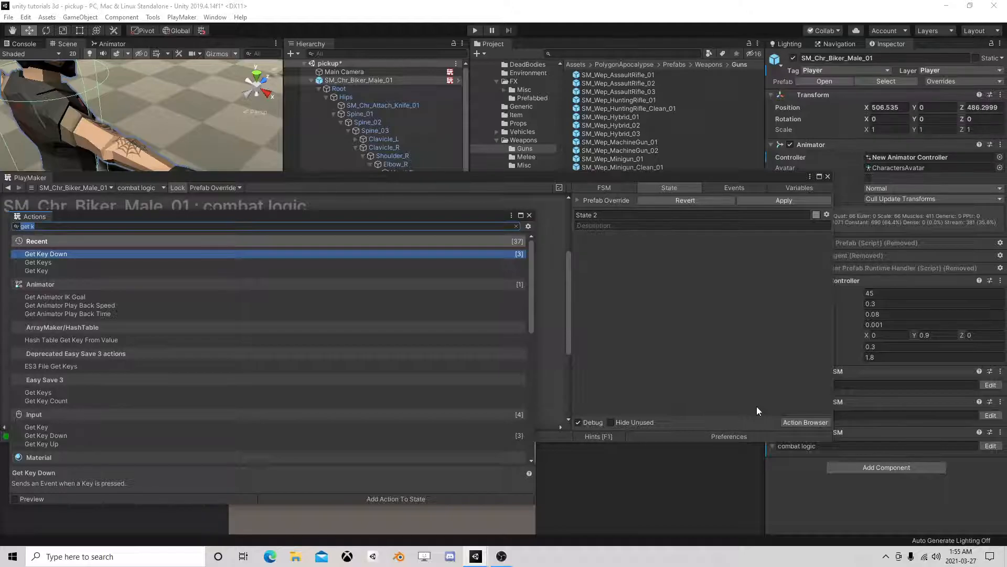
pyautogui.write('is null')
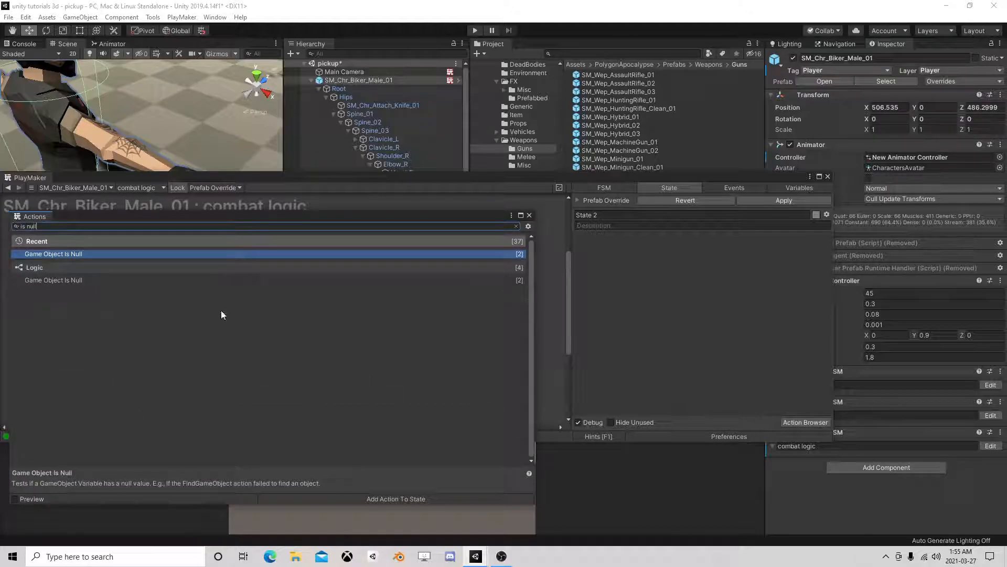
pyautogui.doubleClick(61, 255)
pyautogui.click(529, 215)
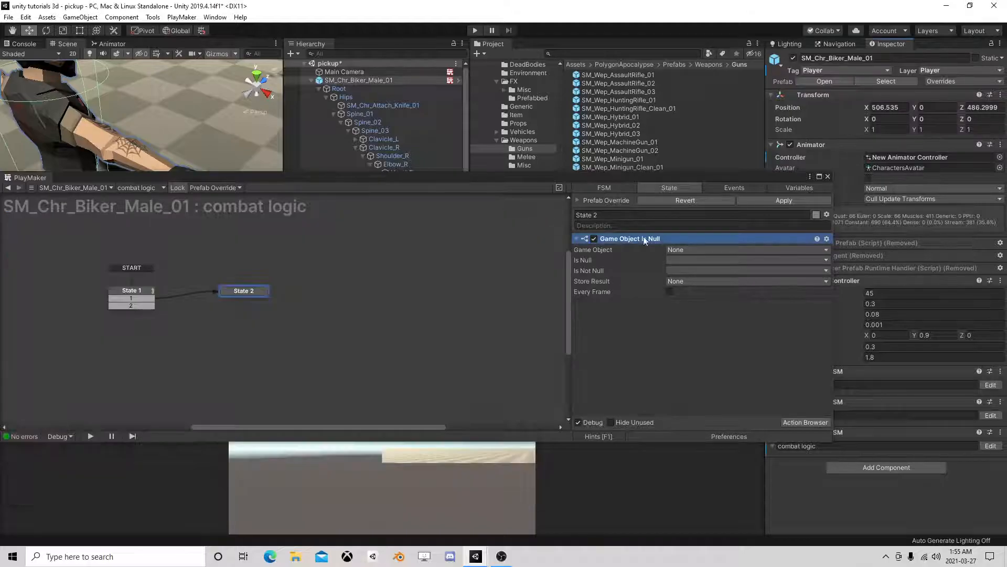
# Have the Game Object Is Null action test CurrentEquip and send a new event named "null" when it is null.
pyautogui.click(691, 249)
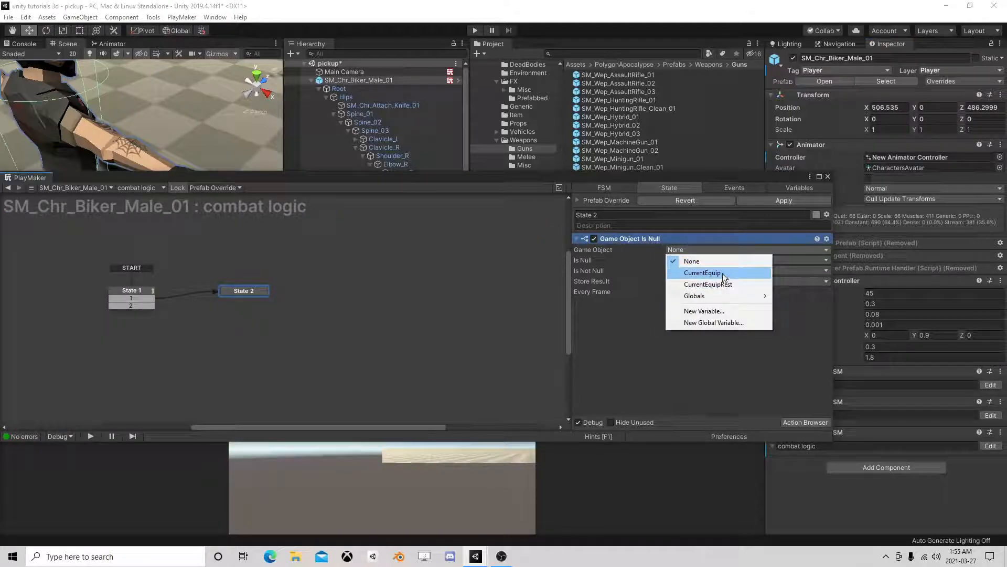
pyautogui.click(698, 273)
pyautogui.click(684, 270)
pyautogui.click(702, 359)
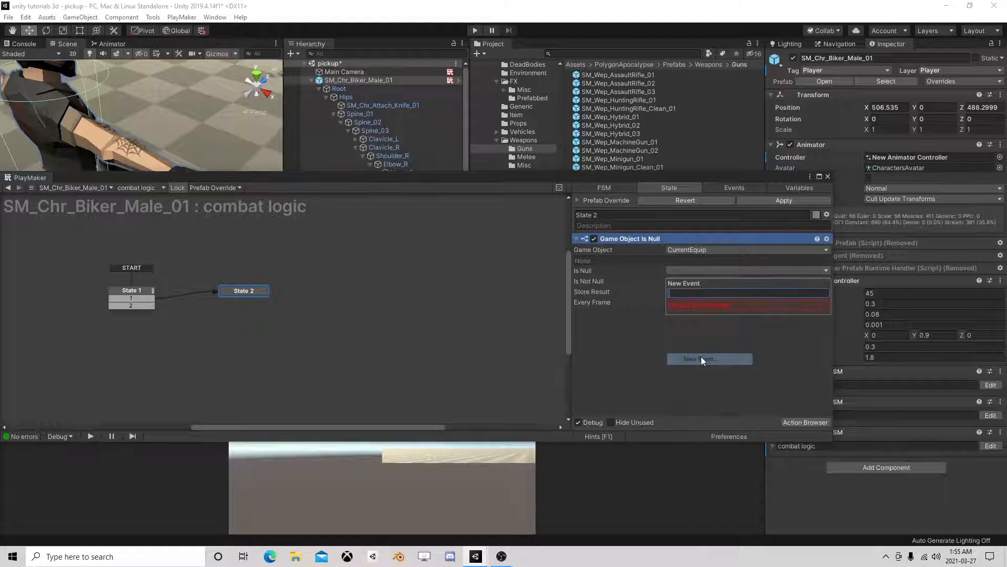
pyautogui.write('null')
pyautogui.press('Return')
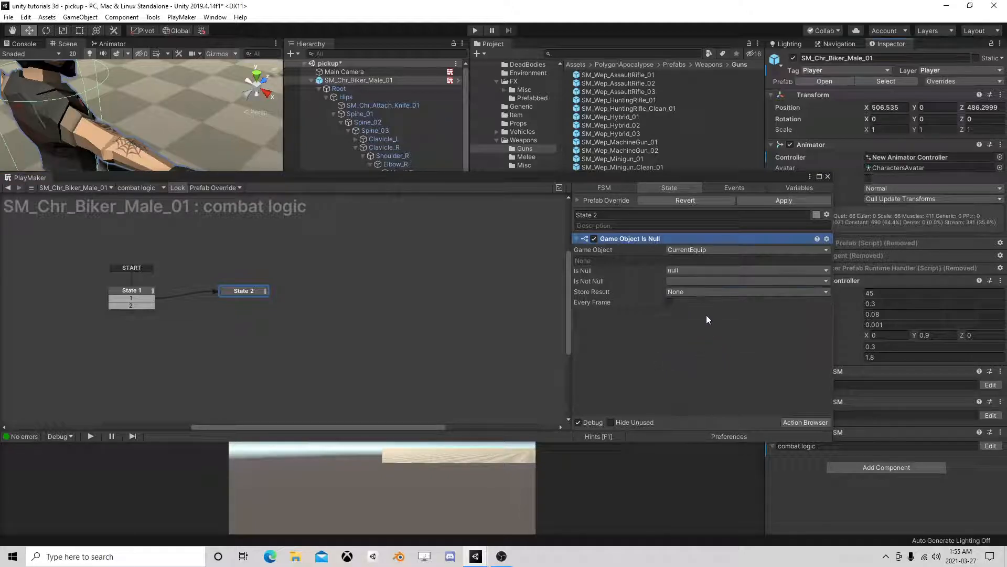
# Create a new event named "not null" for the action's Is Not Null case.
pyautogui.click(688, 282)
pyautogui.click(707, 382)
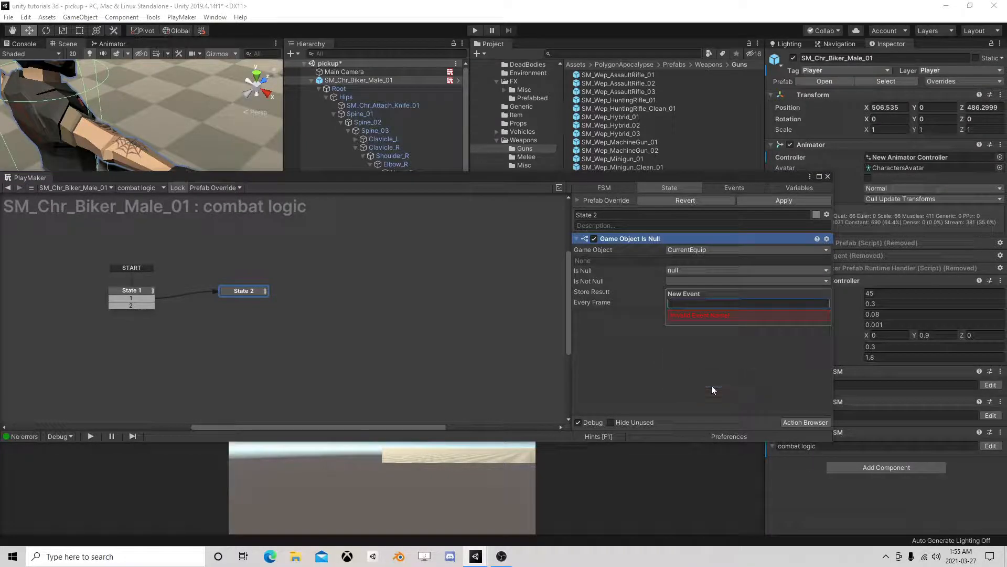
pyautogui.write('not nu')
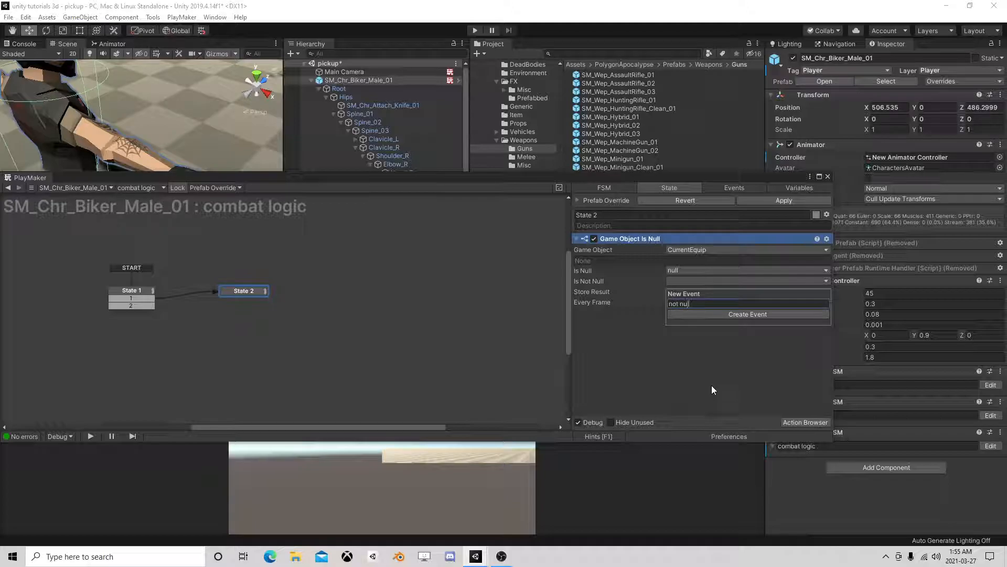
pyautogui.write('ll')
pyautogui.press('Return')
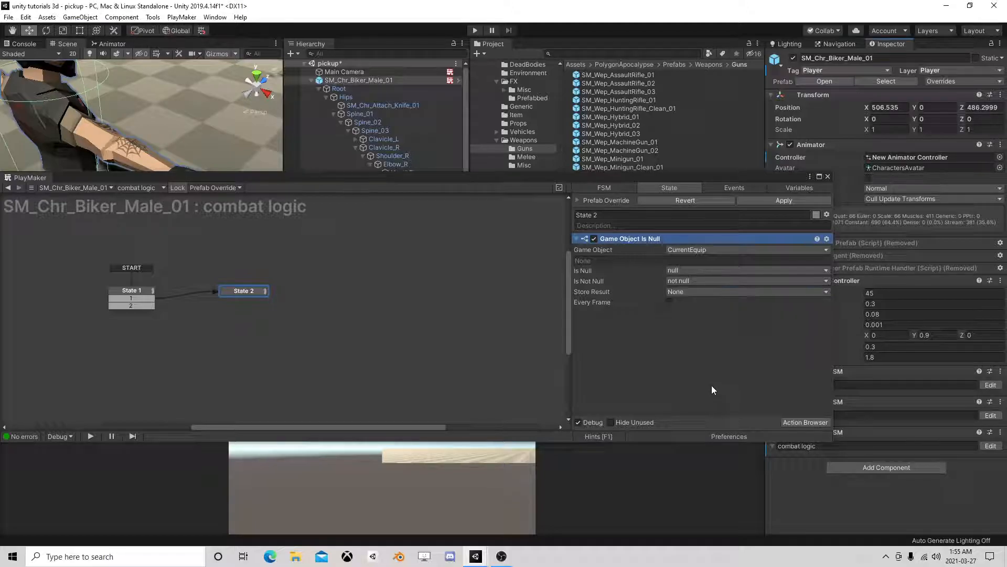
# Add null and not null transitions to State 2 and link the null transition to a new state above it.
pyautogui.rightClick(239, 292)
pyautogui.moveTo(275, 295)
pyautogui.click(382, 309)
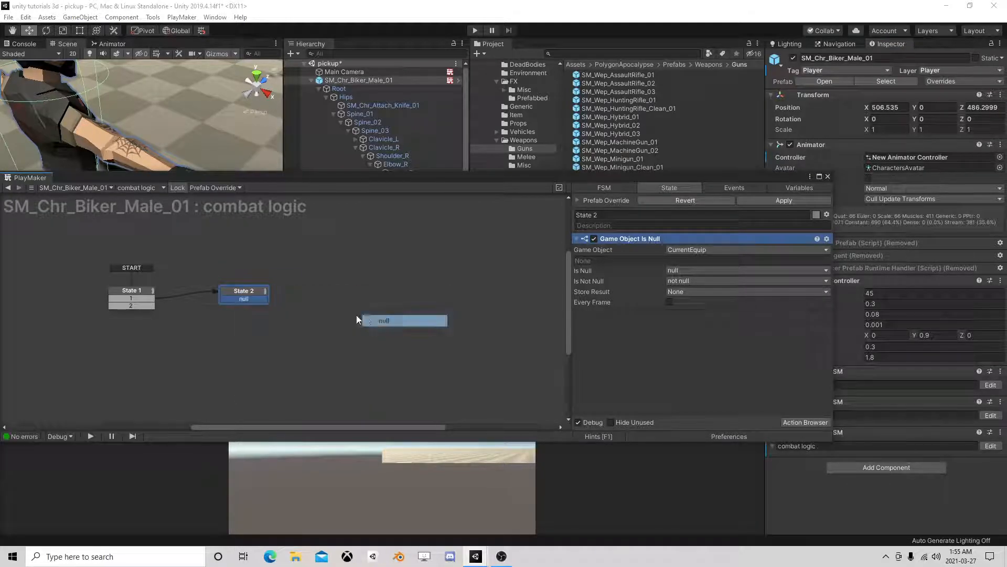
pyautogui.rightClick(246, 293)
pyautogui.moveTo(262, 294); pyautogui.dragTo(338, 233)
pyautogui.rightClick(288, 280)
pyautogui.click(299, 284)
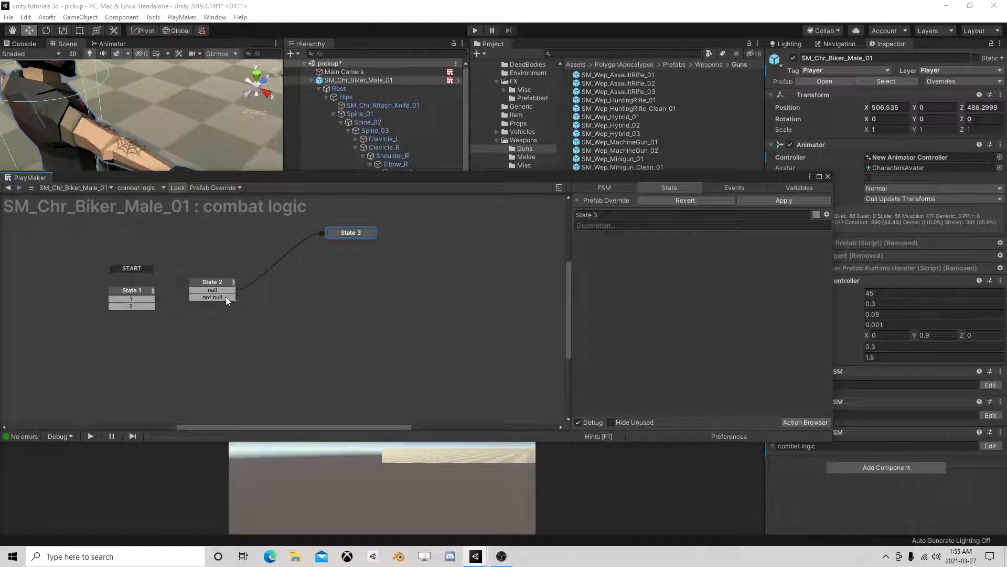
# Link State 2's not null transition to a new state and add two Activate Game Object actions to that state.
pyautogui.moveTo(225, 297); pyautogui.dragTo(324, 304)
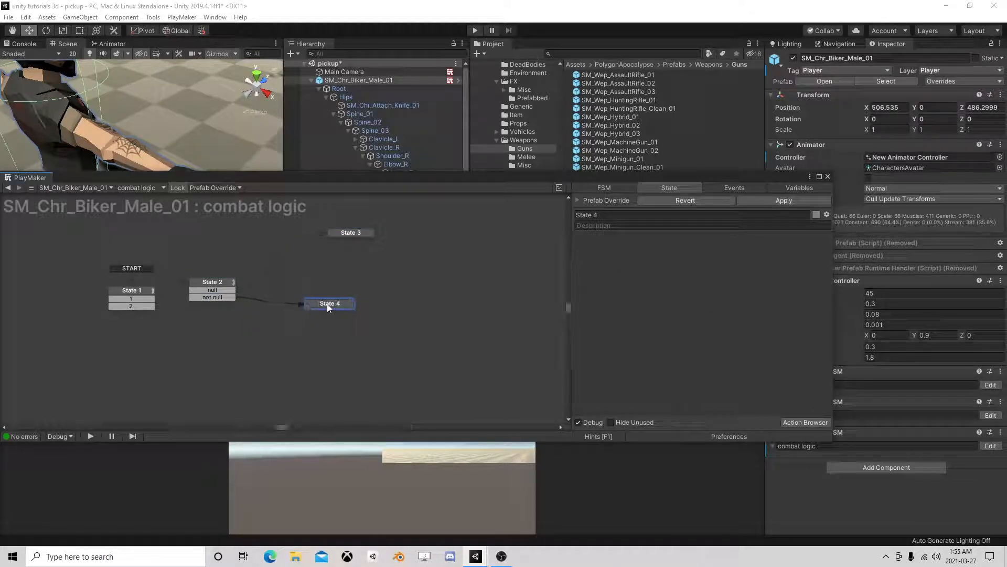
pyautogui.click(794, 420)
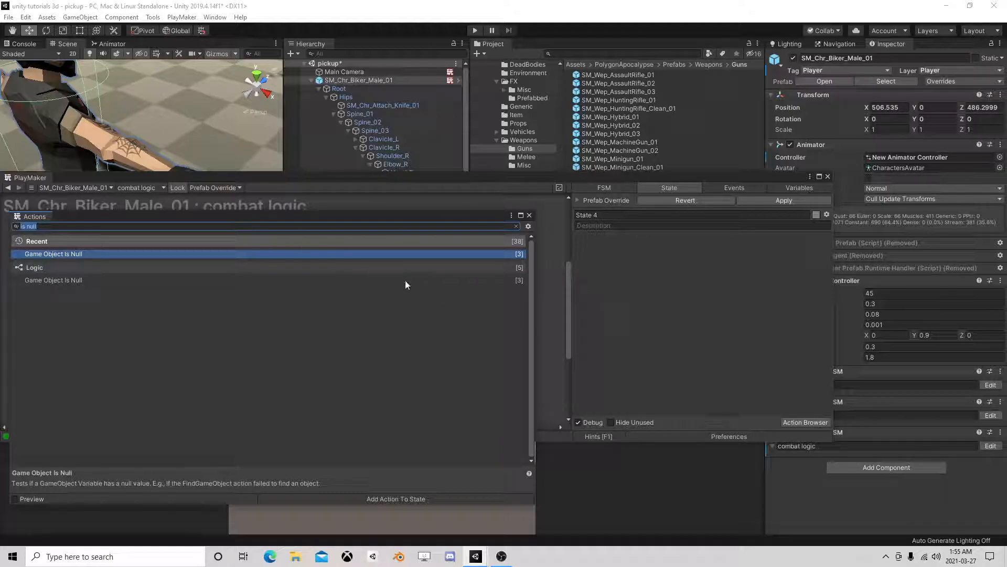
pyautogui.write('acti')
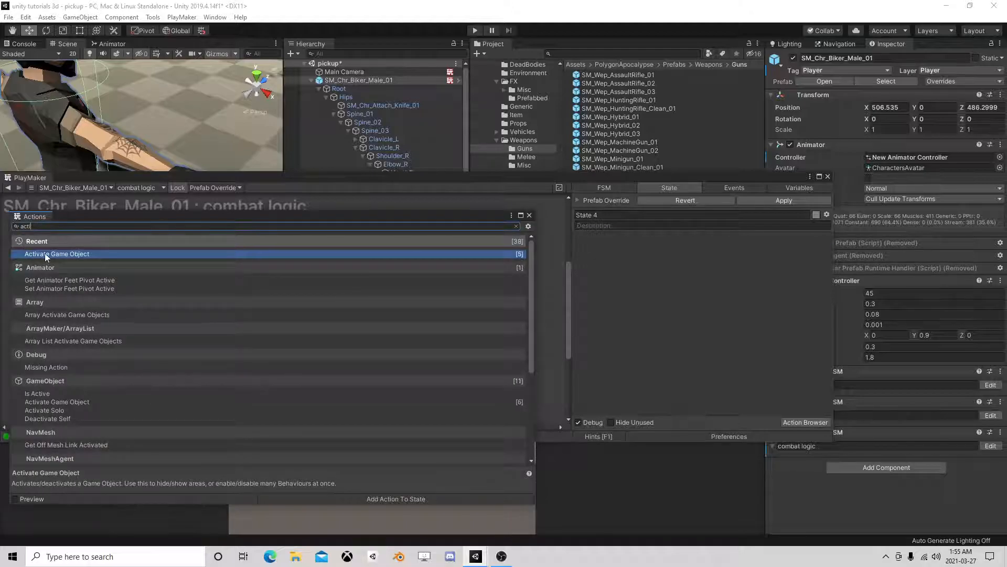
pyautogui.doubleClick(45, 253)
pyautogui.doubleClick(49, 256)
pyautogui.click(529, 215)
# Have State 4's first Activate Game Object action deactivate the CurrentEquip variable's object, with Recursive off.
pyautogui.click(679, 249)
pyautogui.click(698, 272)
pyautogui.click(827, 261)
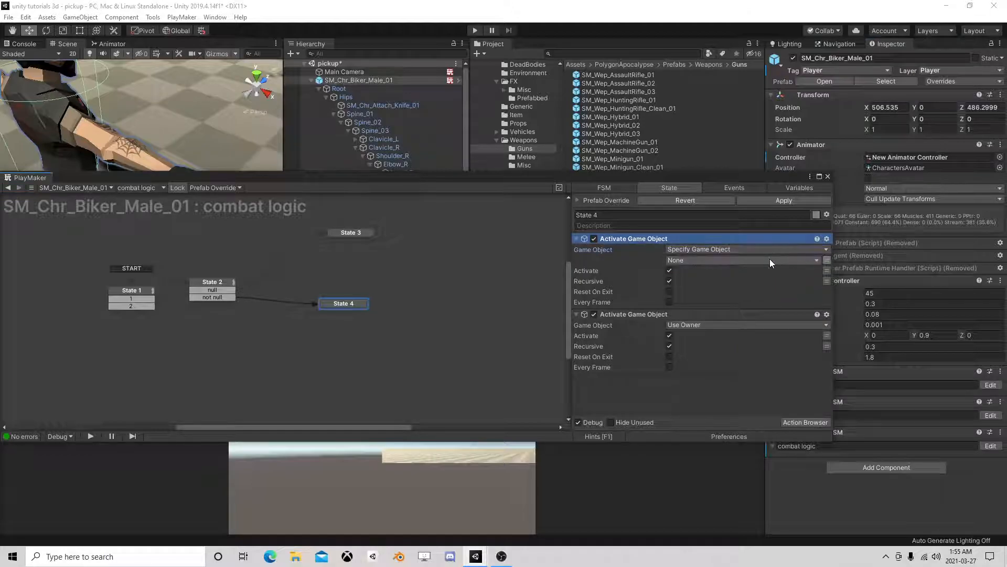
pyautogui.click(771, 260)
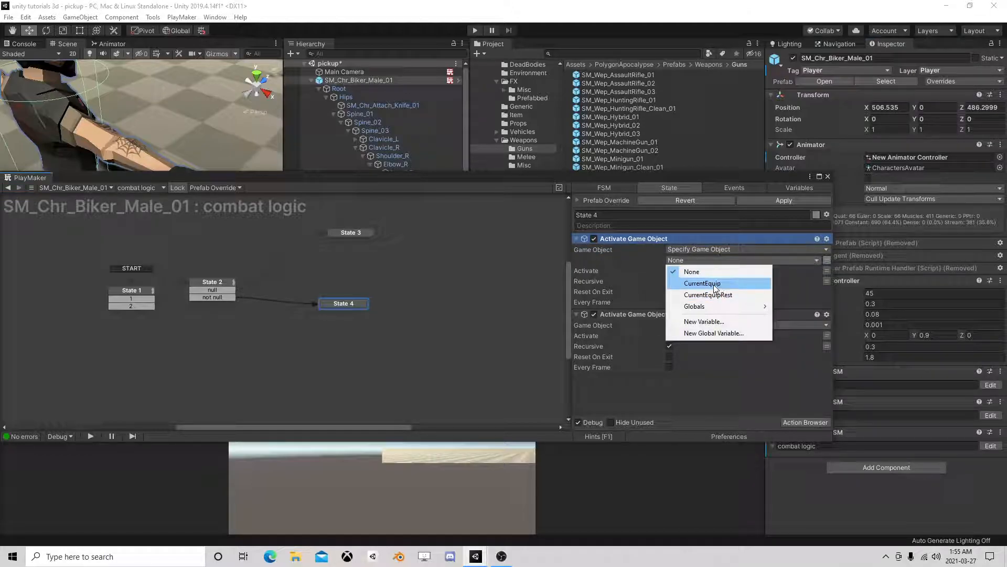
pyautogui.click(720, 285)
pyautogui.click(669, 281)
# Have State 4's second Activate Game Object action activate the CurrentEquipRest variable's object, with Recursive off.
pyautogui.click(743, 336)
pyautogui.click(703, 358)
pyautogui.click(828, 349)
pyautogui.click(733, 348)
pyautogui.click(735, 381)
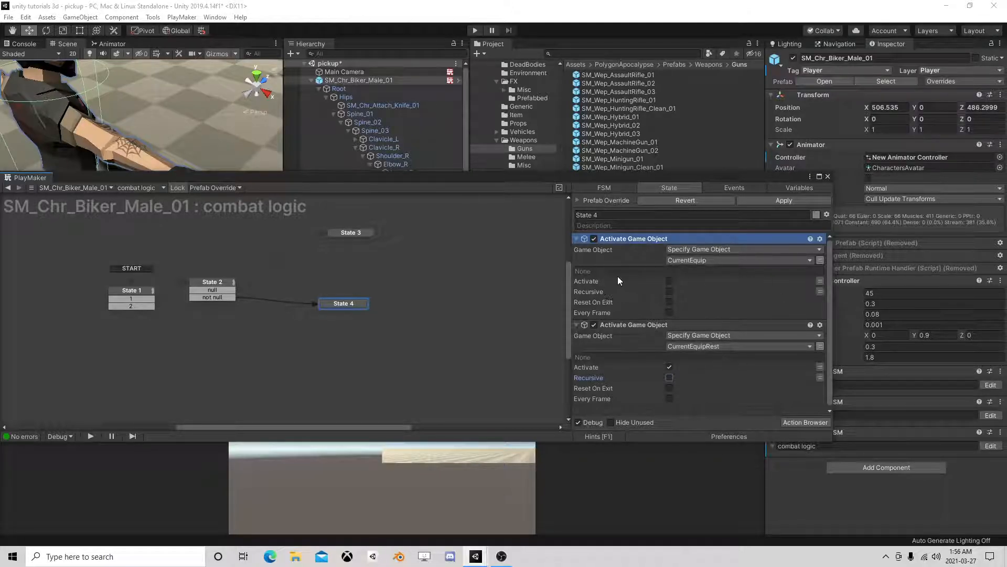
# Add a FINISHED transition to State 4 and link it back to State 1.
pyautogui.moveTo(333, 307); pyautogui.dragTo(320, 297)
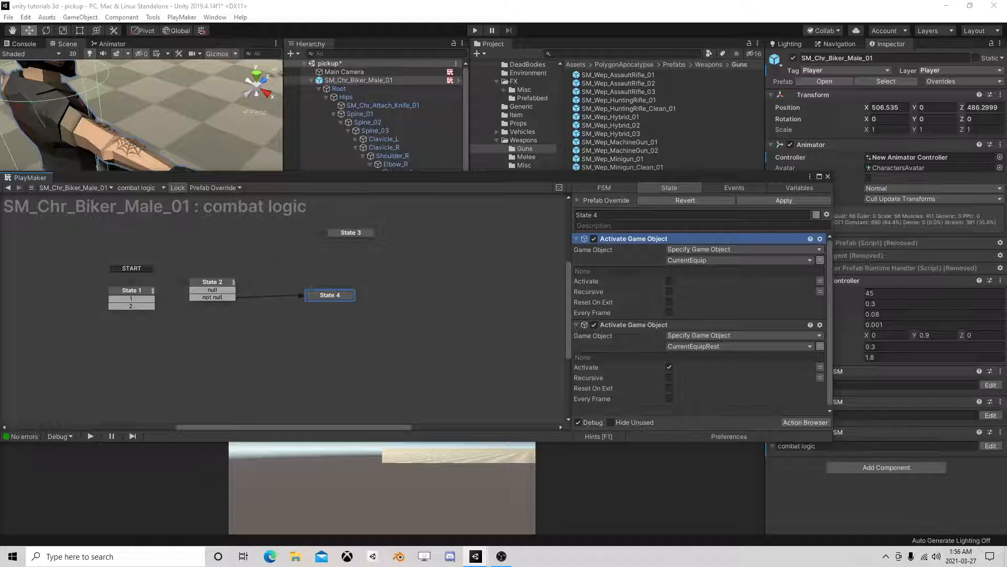
pyautogui.moveTo(781, 184); pyautogui.dragTo(735, 124)
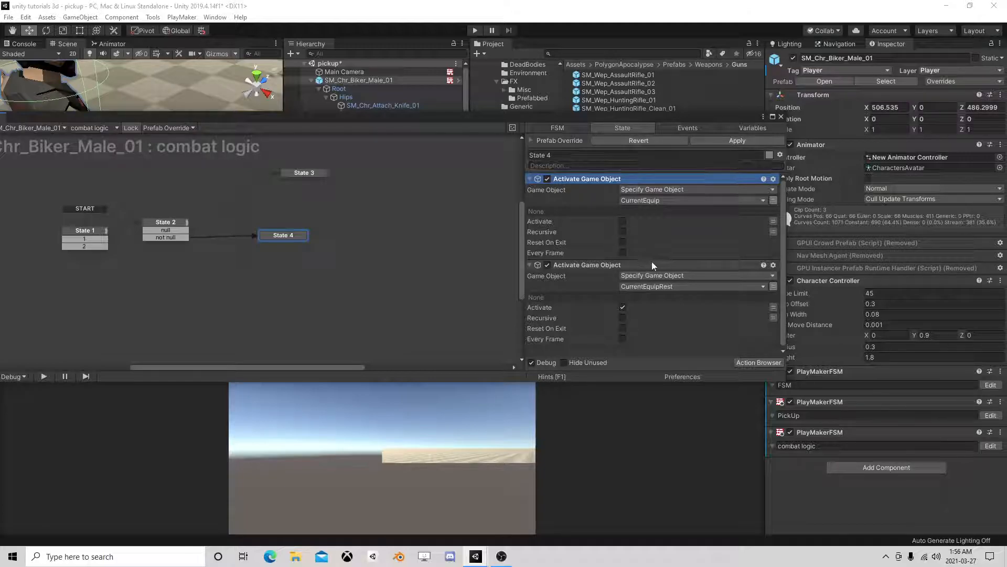
pyautogui.rightClick(287, 240)
pyautogui.moveTo(325, 240)
pyautogui.click(439, 289)
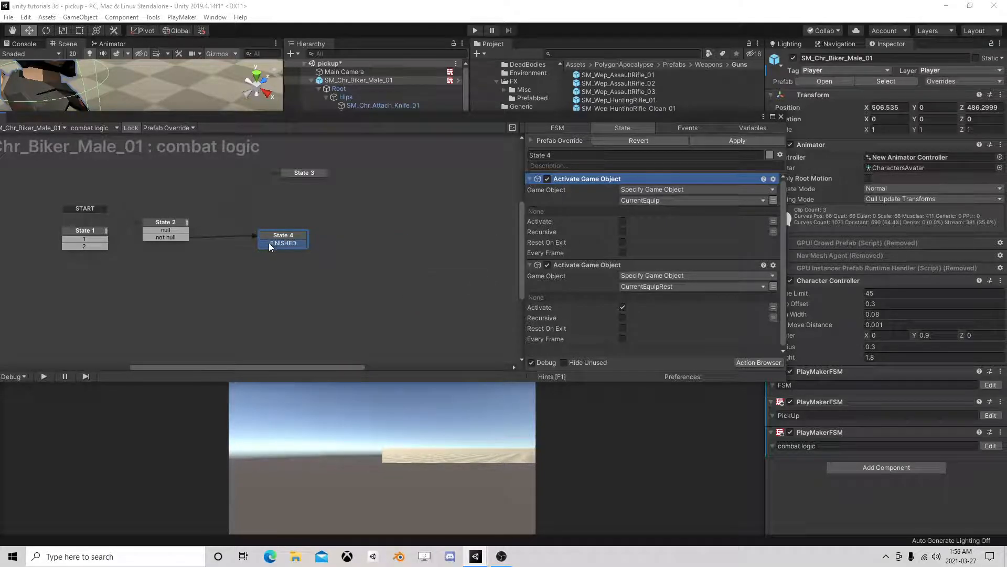
pyautogui.moveTo(268, 244); pyautogui.dragTo(265, 272)
# Duplicate State 4 and place the copy just beneath it.
pyautogui.rightClick(267, 268)
pyautogui.click(316, 329)
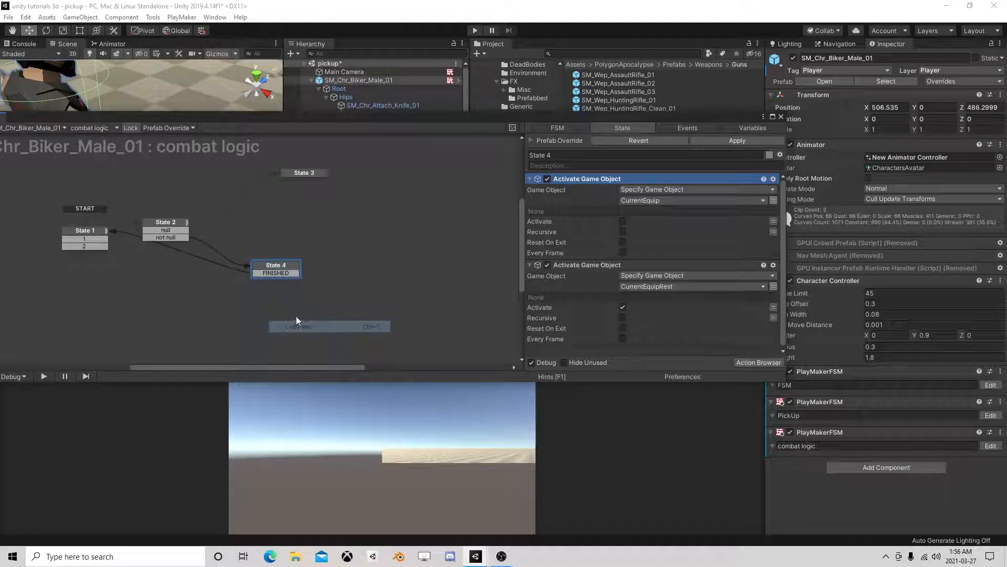
pyautogui.rightClick(250, 297)
pyautogui.click(276, 316)
pyautogui.moveTo(274, 308); pyautogui.dragTo(279, 303)
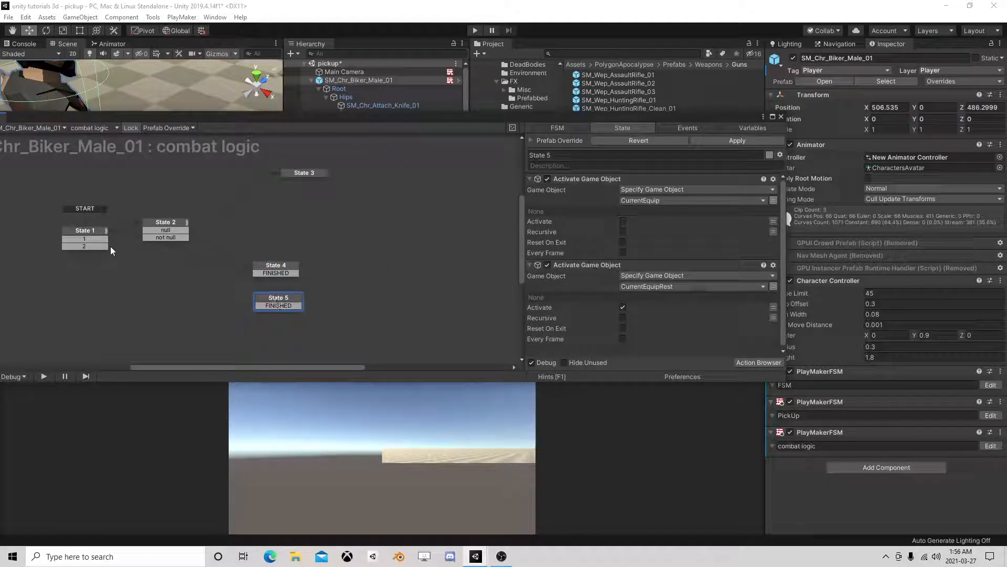
# Duplicate State 2 below itself and link State 1's event 2 to the copy, its null to State 3 and its not null to State 5.
pyautogui.click(164, 229)
pyautogui.rightClick(167, 223)
pyautogui.click(220, 282)
pyautogui.rightClick(147, 278)
pyautogui.click(168, 281)
pyautogui.moveTo(107, 247)
pyautogui.mouseDown()
pyautogui.moveTo(160, 278)
pyautogui.moveTo(294, 177)
pyautogui.mouseUp()
pyautogui.moveTo(168, 293); pyautogui.dragTo(276, 305)
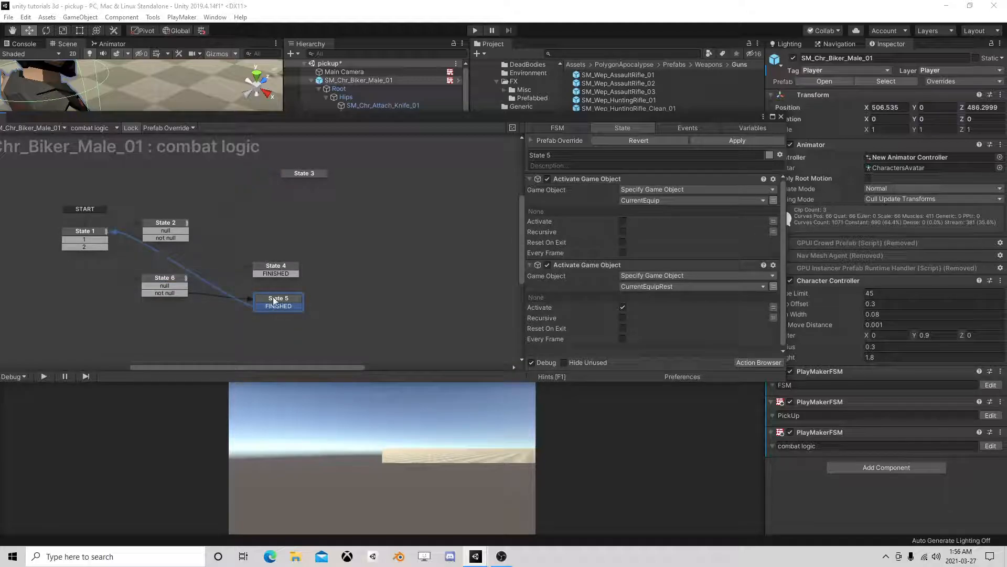
# Have State 5 activate CurrentEquip and deactivate CurrentEquipRest.
pyautogui.click(622, 222)
pyautogui.click(622, 307)
pyautogui.click(781, 117)
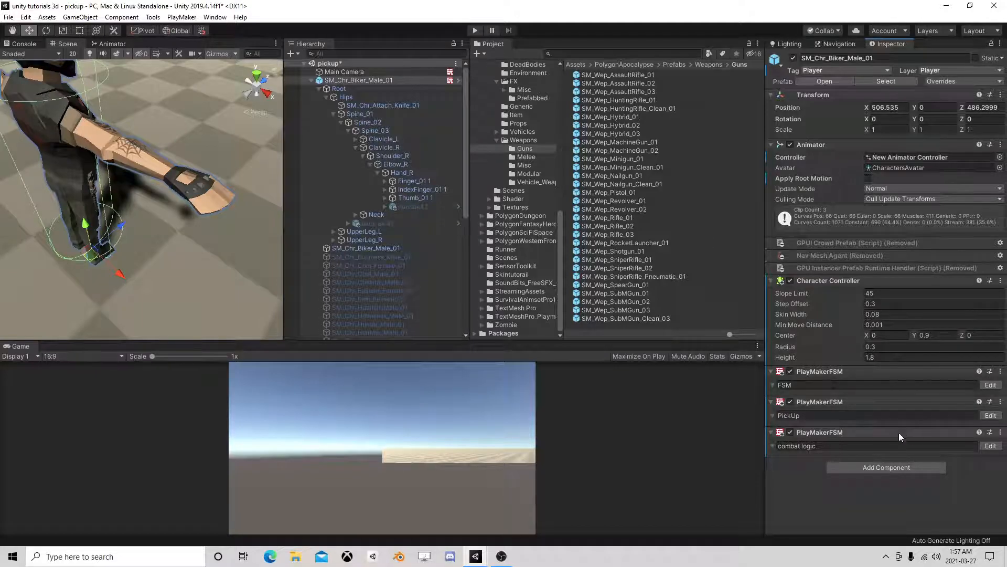
# Review States 6 and 5 of the combat logic FSM and add a Set Game Object action to State 4.
pyautogui.click(990, 446)
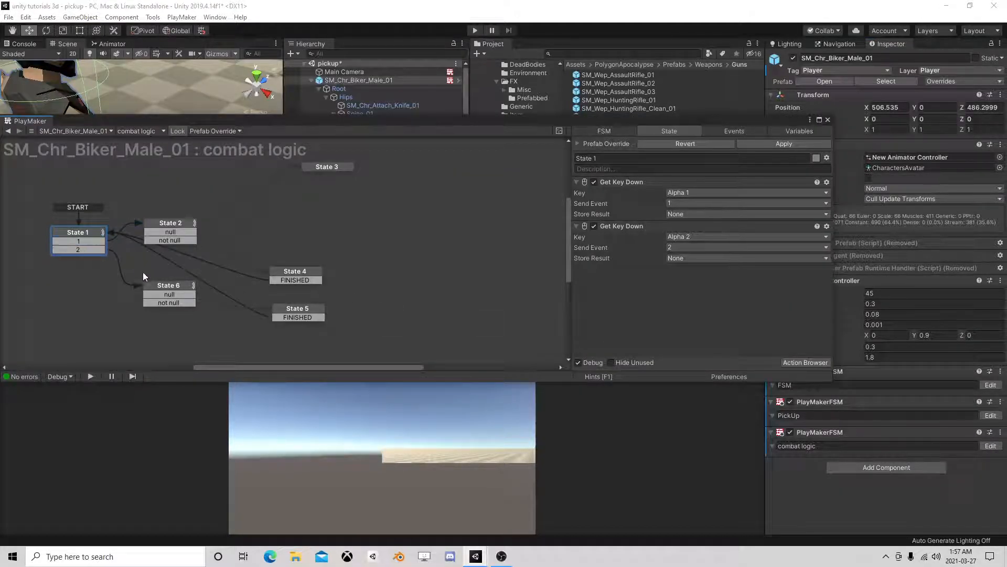
pyautogui.click(165, 294)
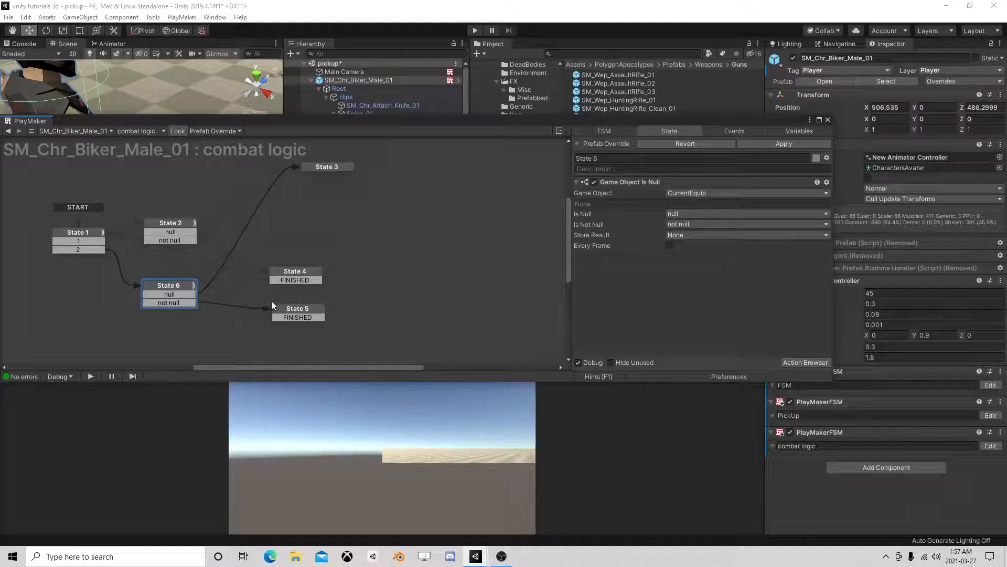
pyautogui.click(302, 313)
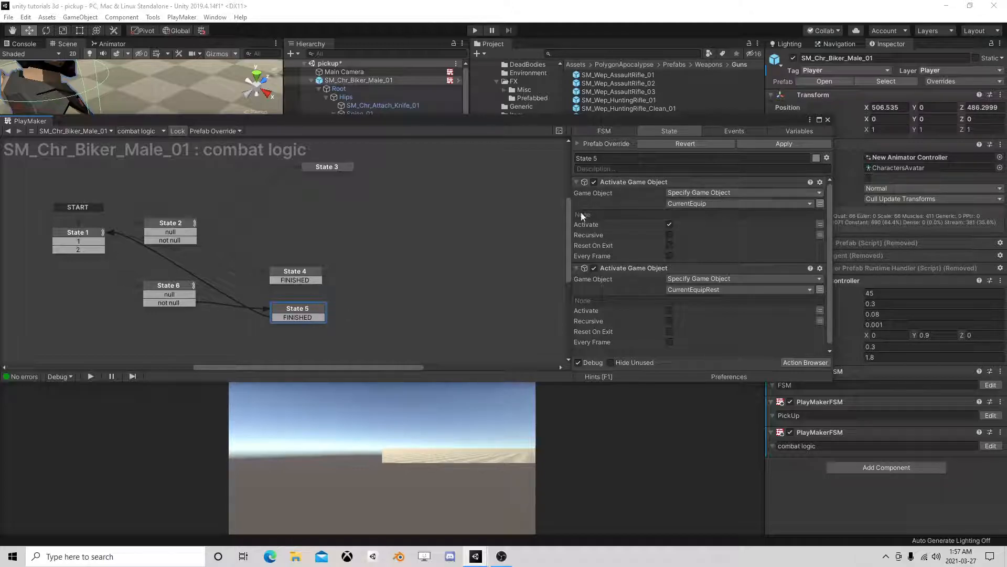
pyautogui.click(316, 272)
pyautogui.click(808, 363)
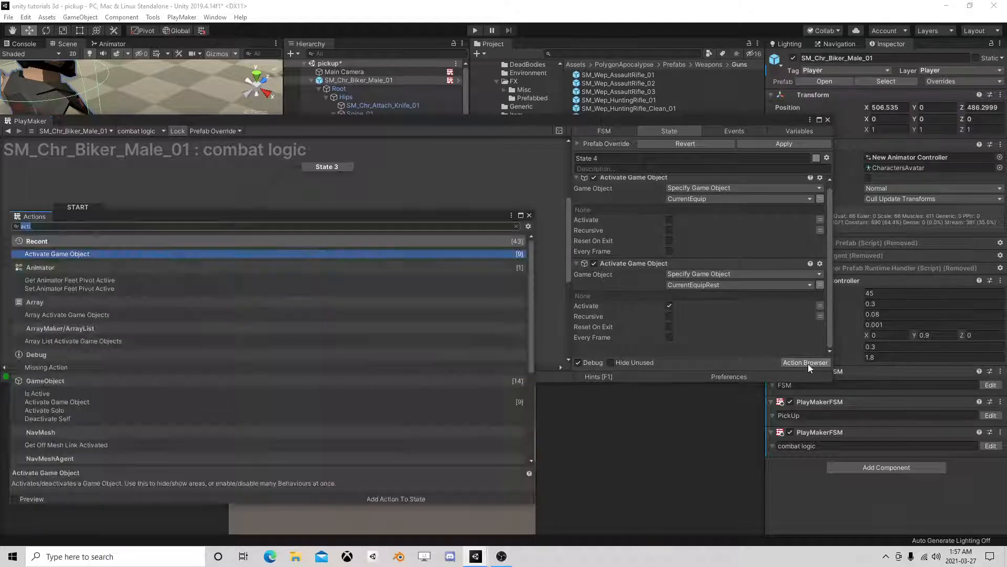
pyautogui.write('set')
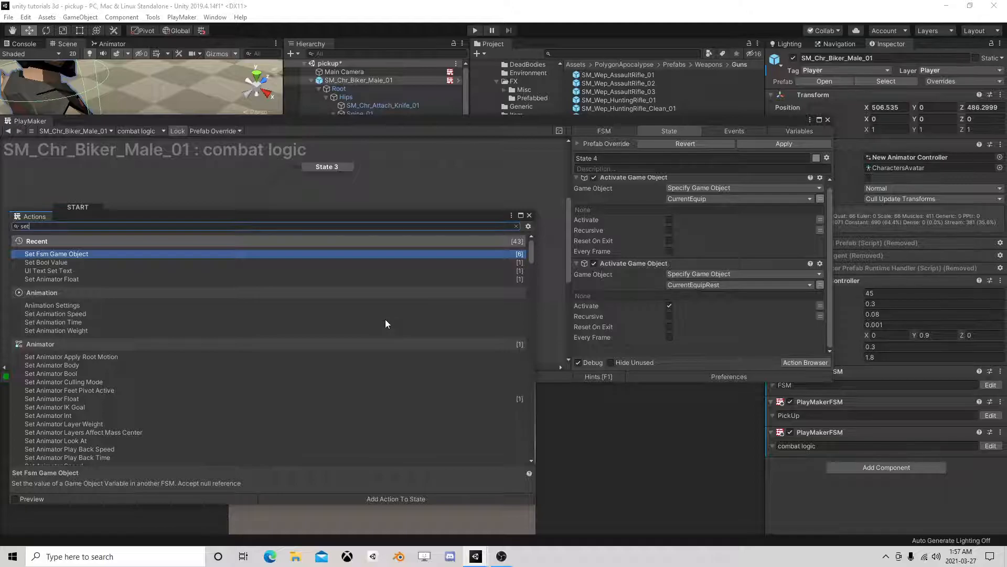
pyautogui.write('game')
pyautogui.click(54, 280)
pyautogui.doubleClick(54, 279)
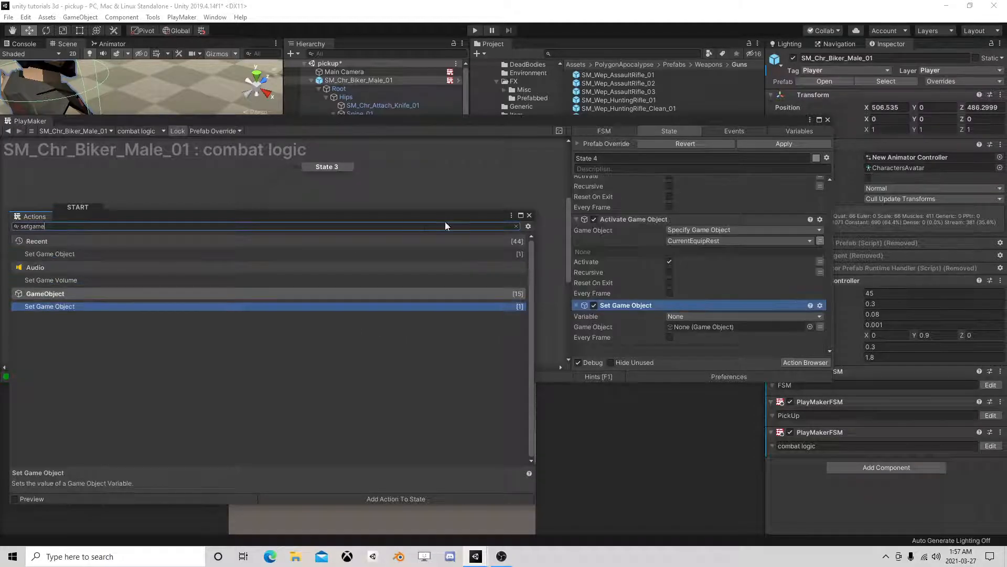
pyautogui.click(529, 216)
# Have the Set Game Object action set CurrentEquip to a new variable named "null".
pyautogui.click(697, 316)
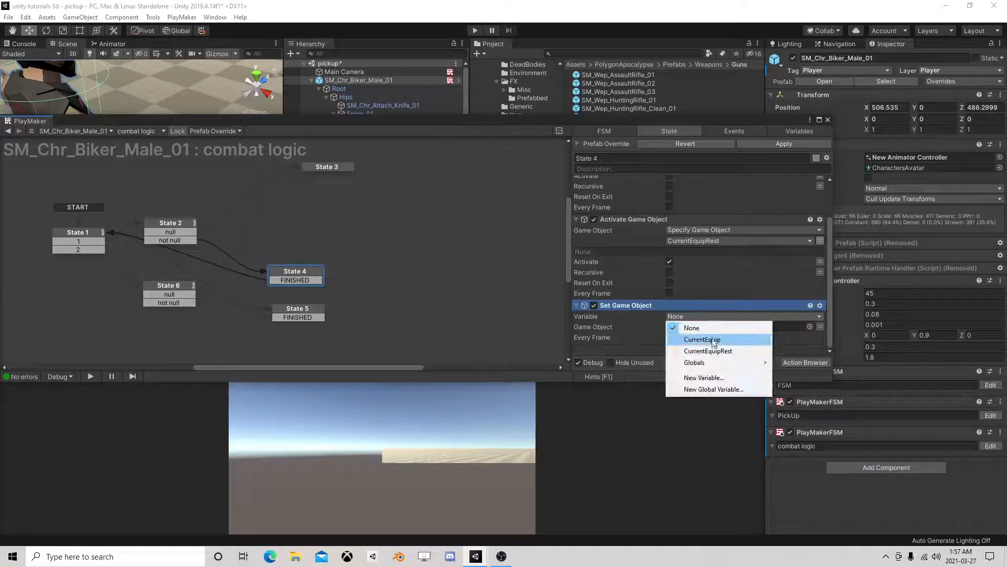
pyautogui.click(702, 339)
pyautogui.click(760, 338)
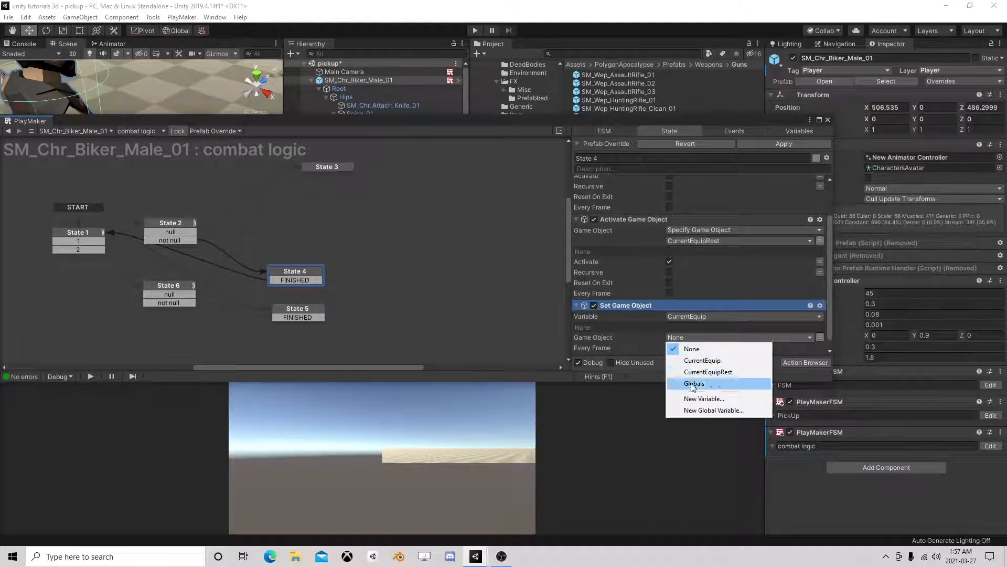
pyautogui.click(698, 400)
pyautogui.write('null')
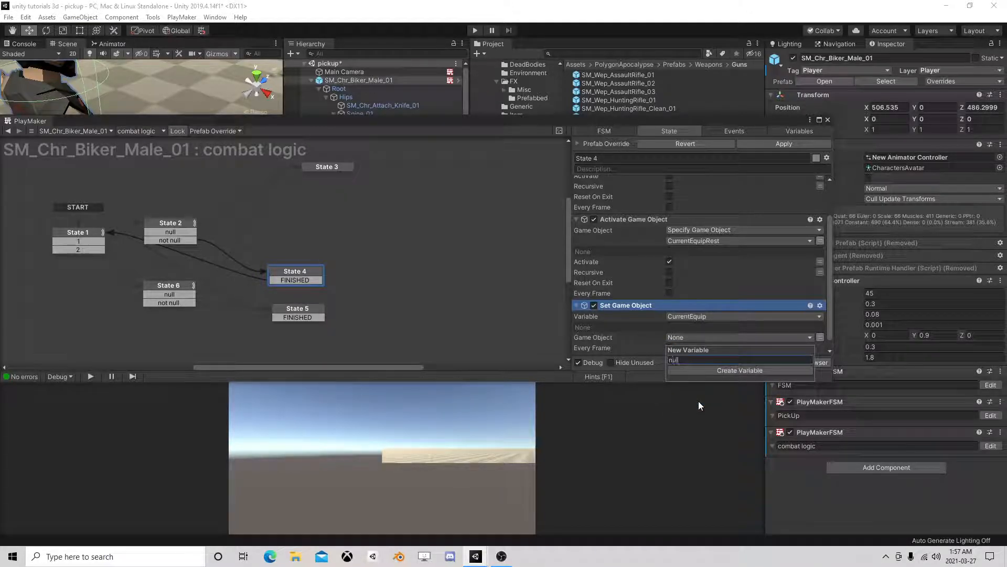
pyautogui.press('Return')
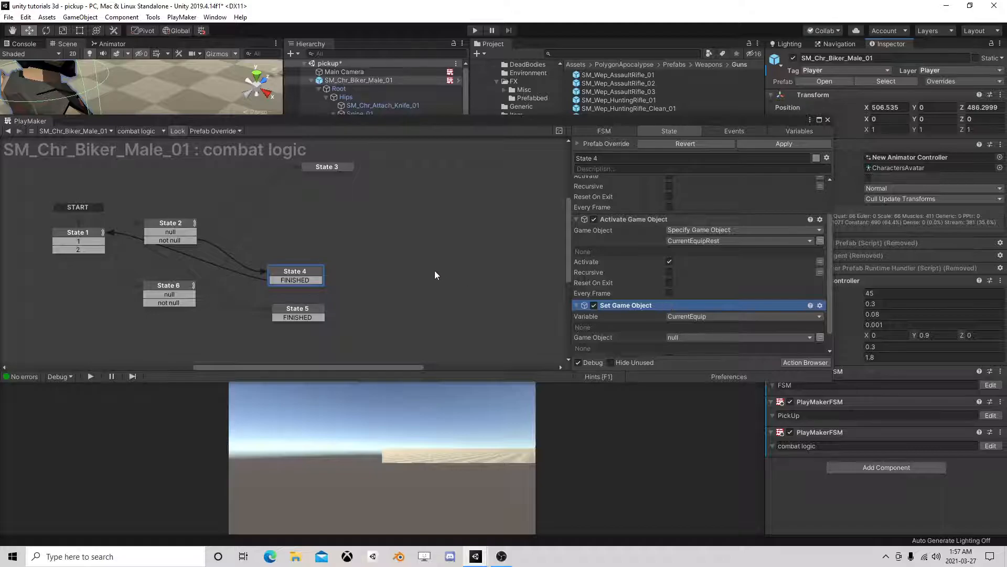
# Shift States 4, 6 and 5 slightly to tidy the combat logic graph and close the FSM editor.
pyautogui.moveTo(310, 272); pyautogui.dragTo(318, 265)
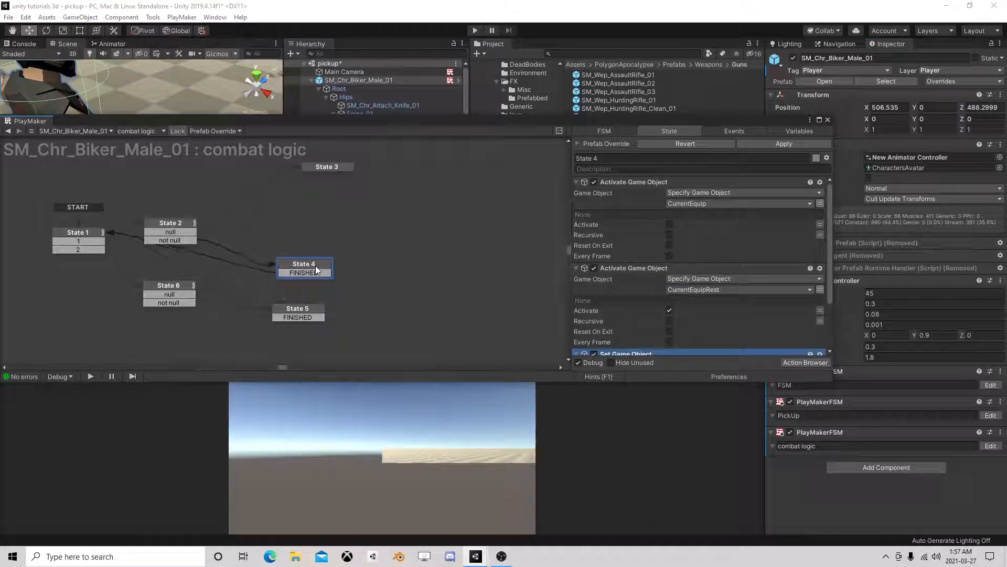
pyautogui.moveTo(175, 287); pyautogui.dragTo(184, 284)
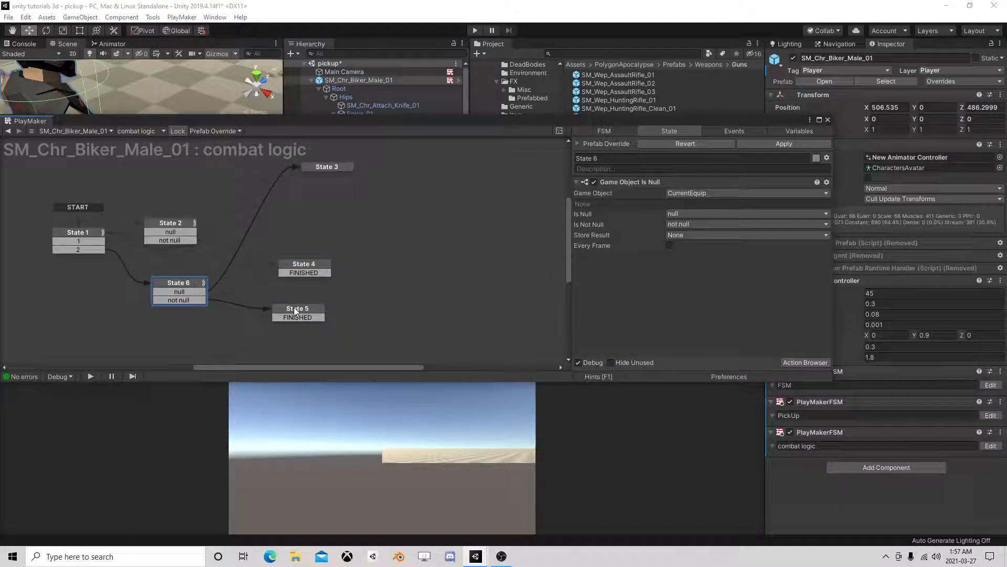
pyautogui.moveTo(295, 311); pyautogui.dragTo(302, 312)
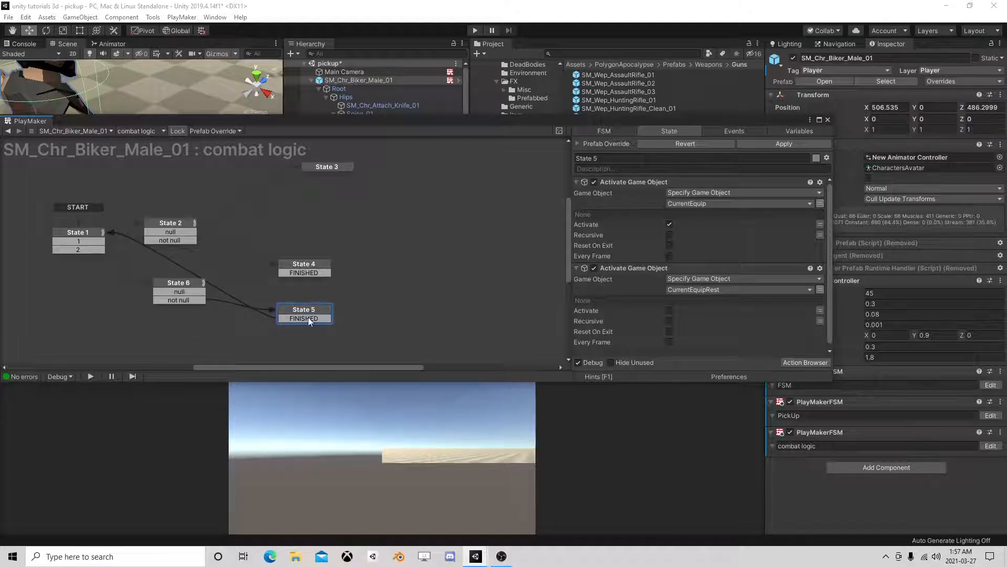
pyautogui.click(827, 120)
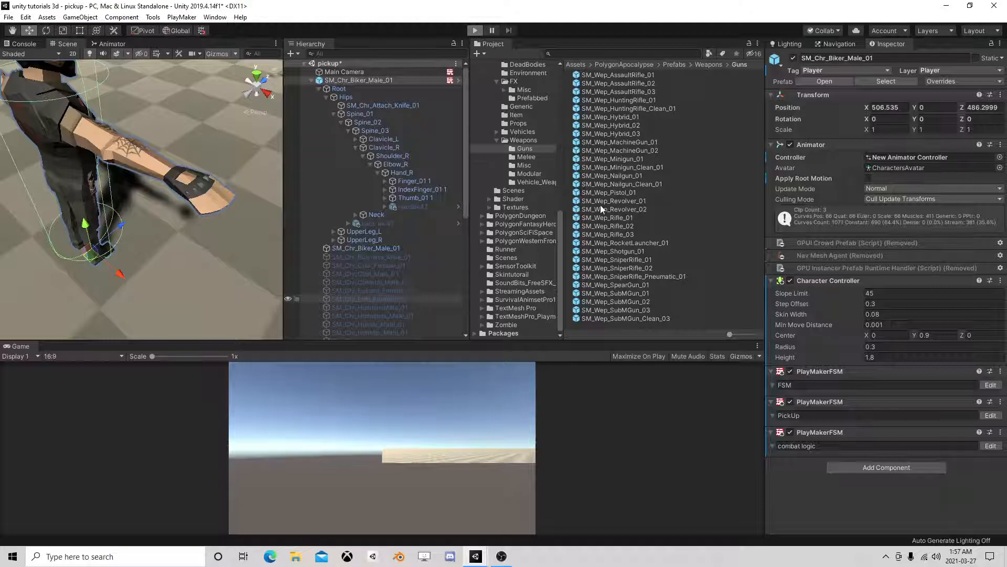
# Run the scene, walk the character to the AK47, pick it up and trigger event 1 to test stowing it.
pyautogui.hotkey('ctrl', 'p')
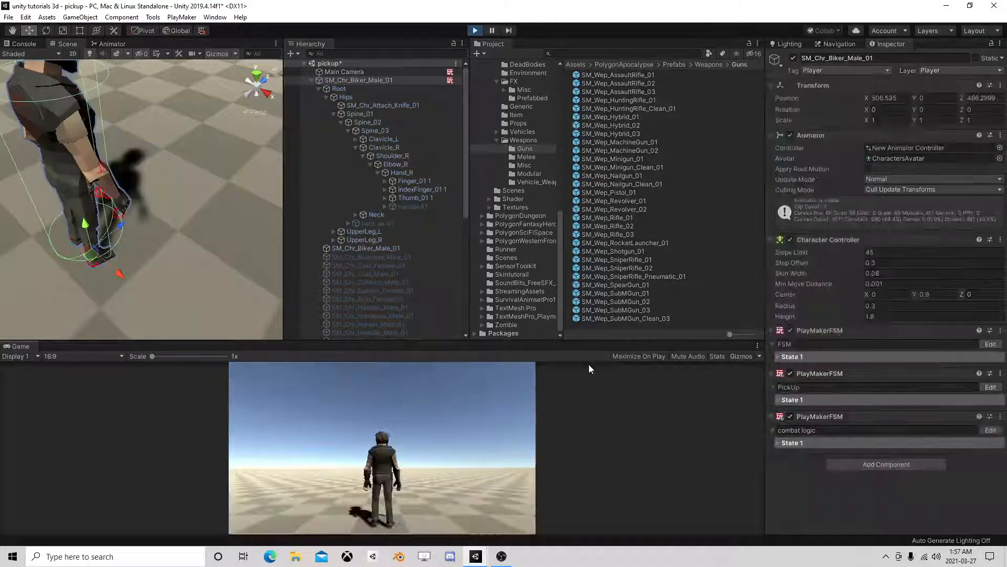
pyautogui.press('w')
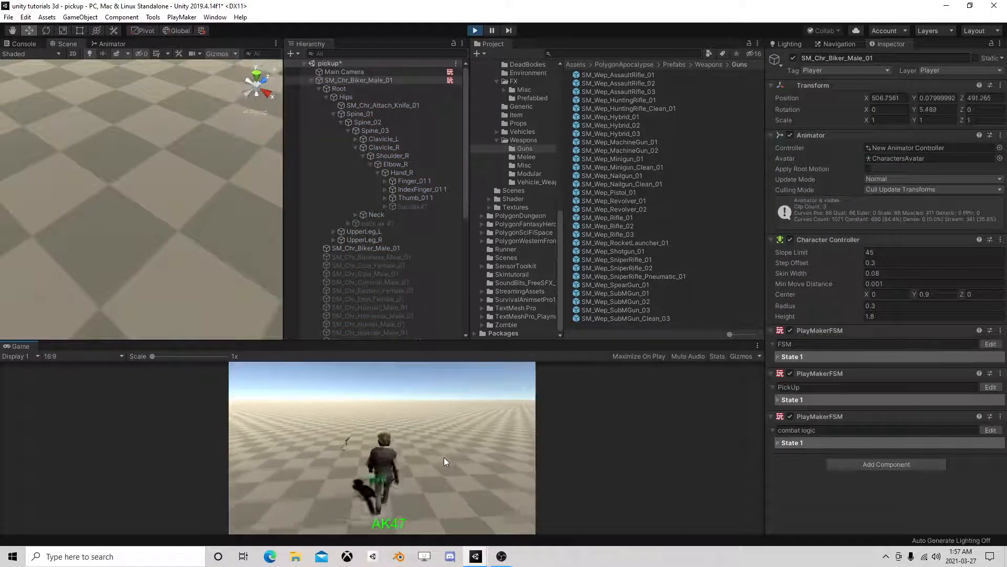
pyautogui.press('a')
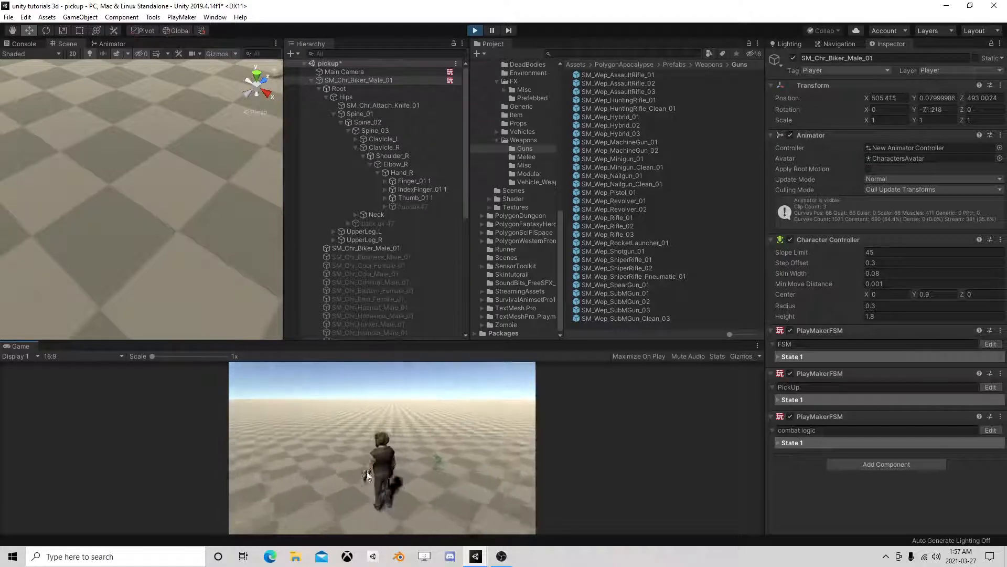
pyautogui.press('d')
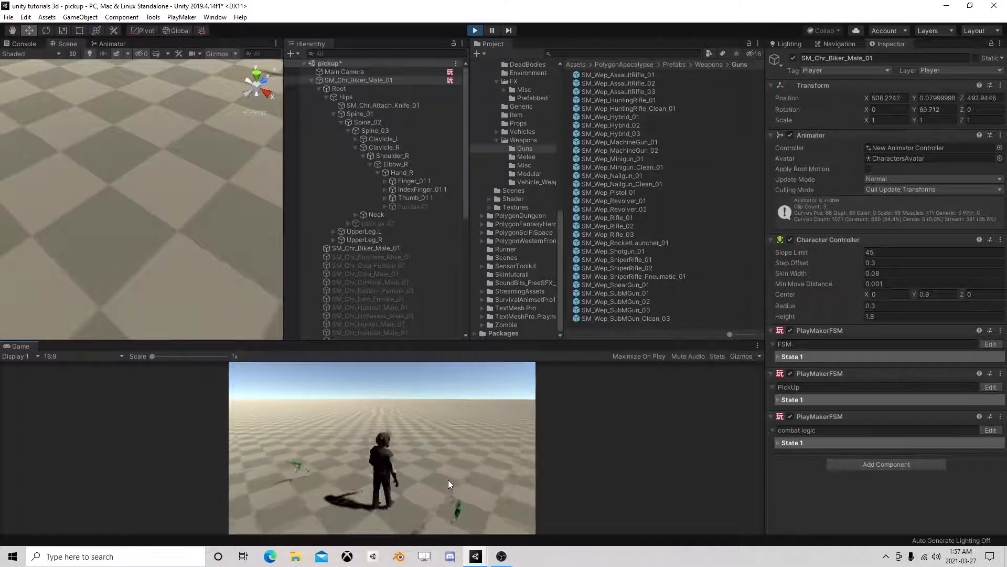
pyautogui.press('d')
pyautogui.press('w')
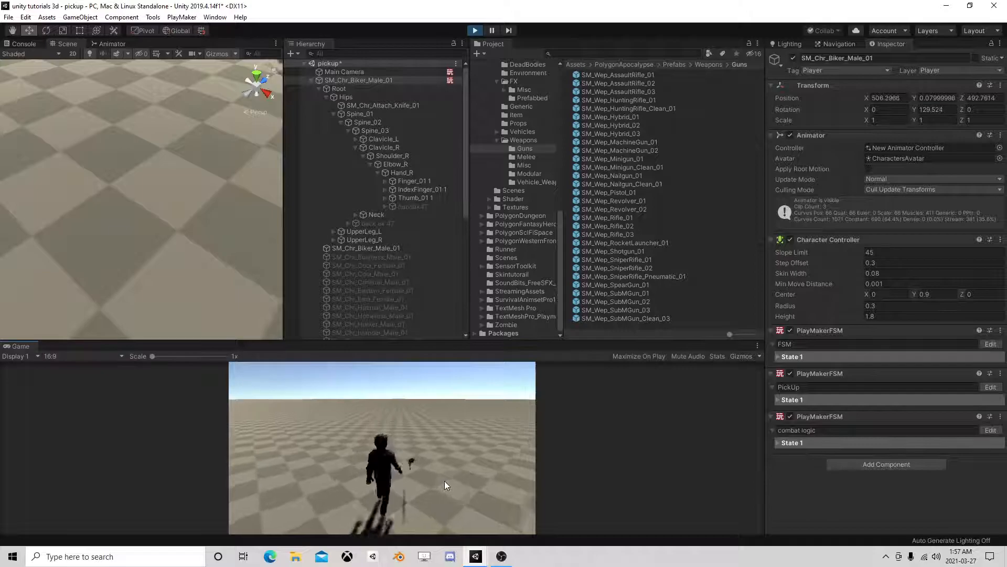
pyautogui.press('e')
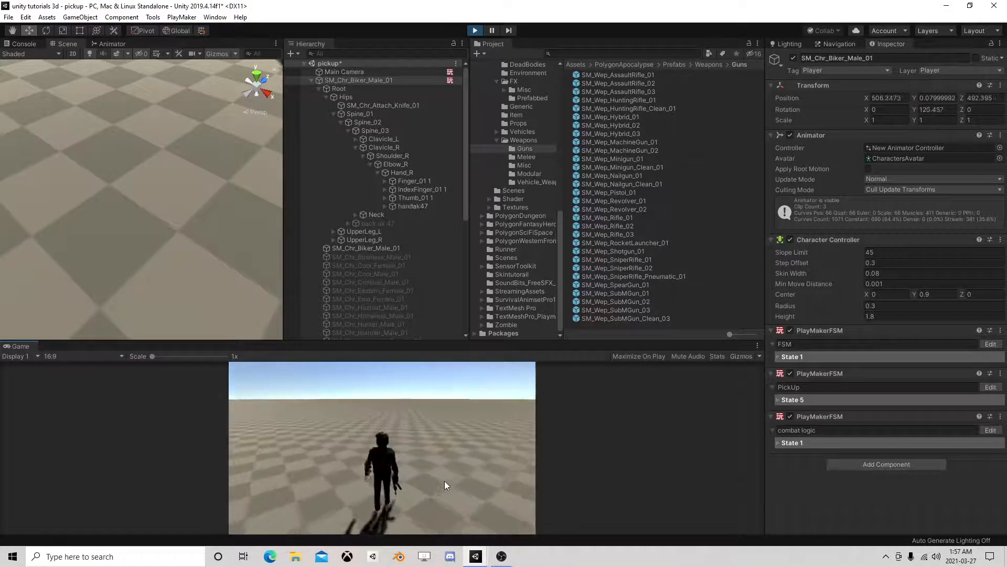
pyautogui.press('w')
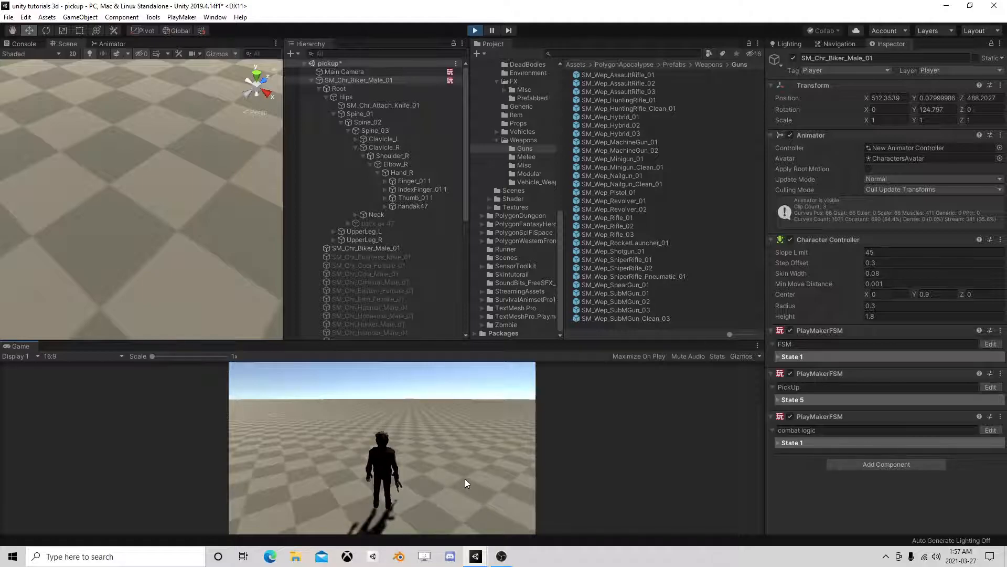
pyautogui.press('1')
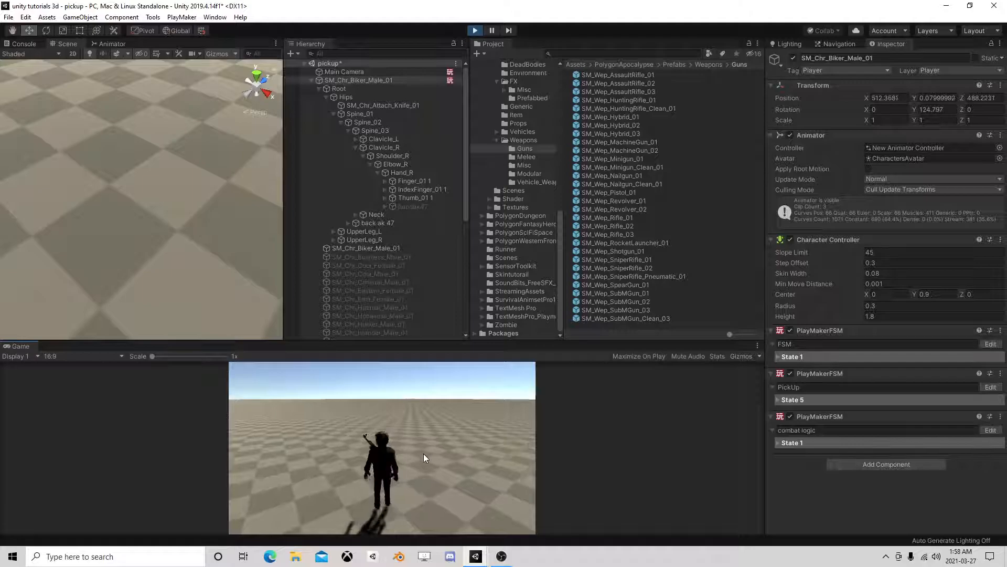
# Turn the character around in the running scene to check the stowed AK47 on its back, and stop play mode.
pyautogui.press('a')
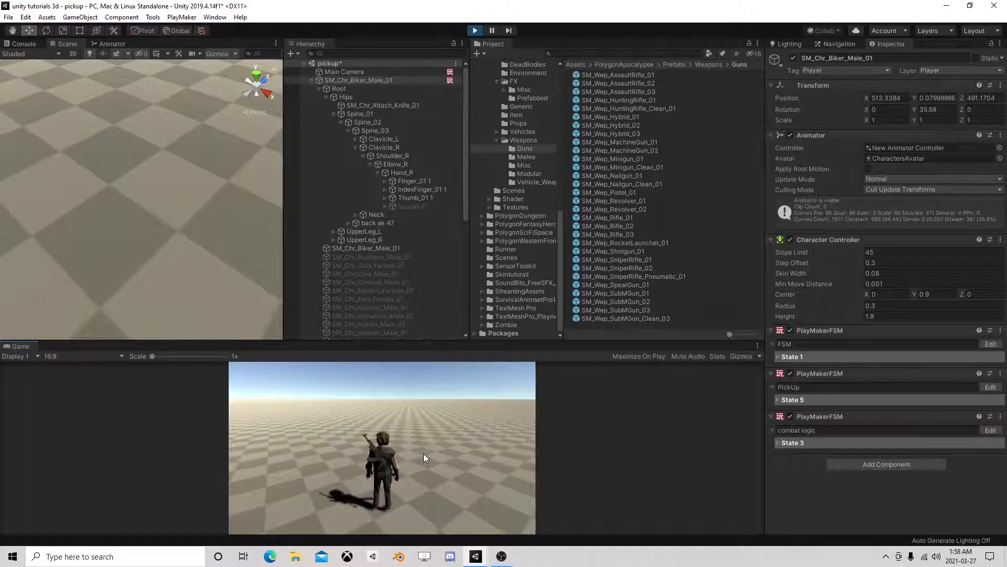
pyautogui.click(474, 30)
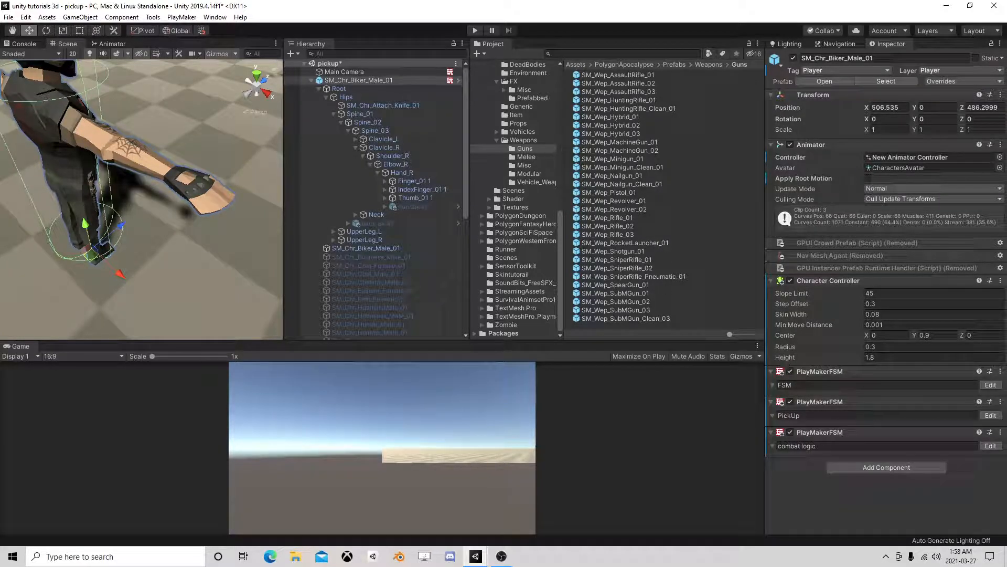
# Add a GameObject variable named "Primary" to the combat logic FSM and close the FSM editor.
pyautogui.click(990, 445)
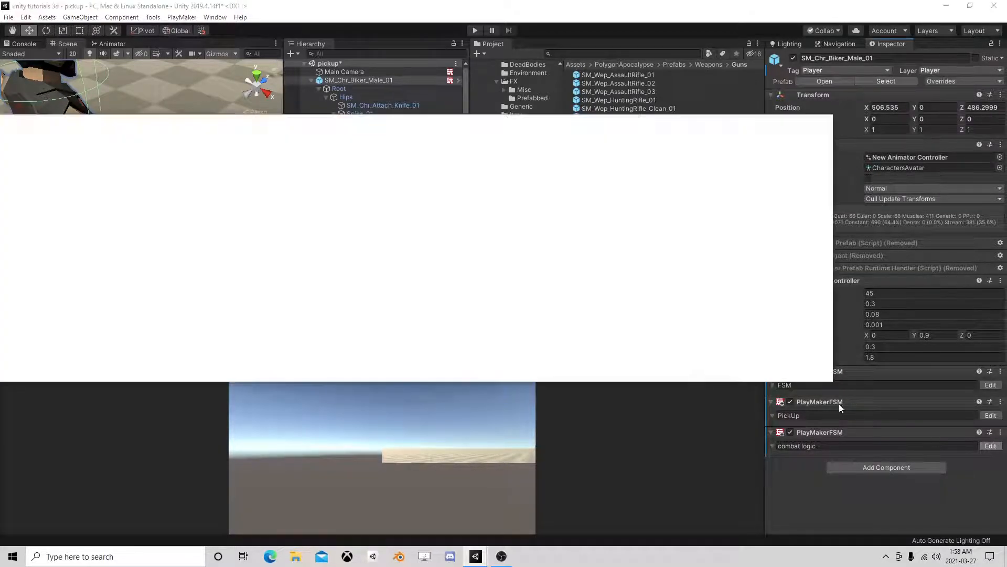
pyautogui.click(770, 132)
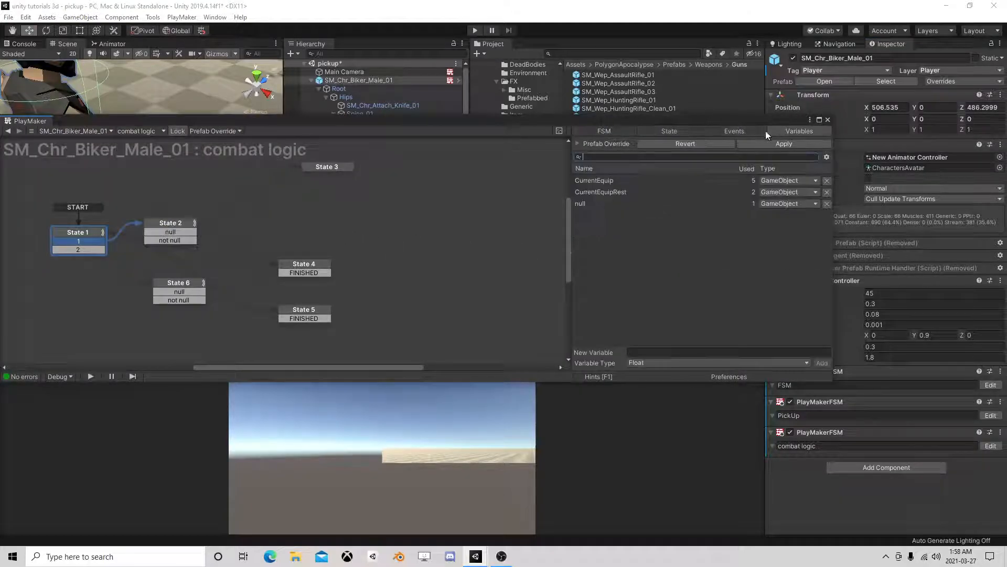
pyautogui.click(655, 363)
pyautogui.click(682, 198)
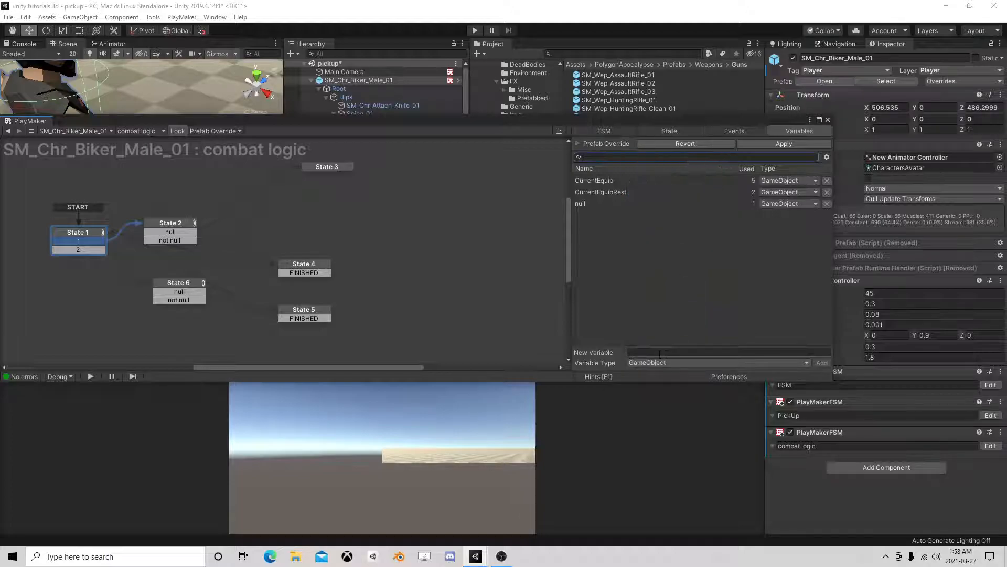
pyautogui.write('Primary')
pyautogui.press('Return')
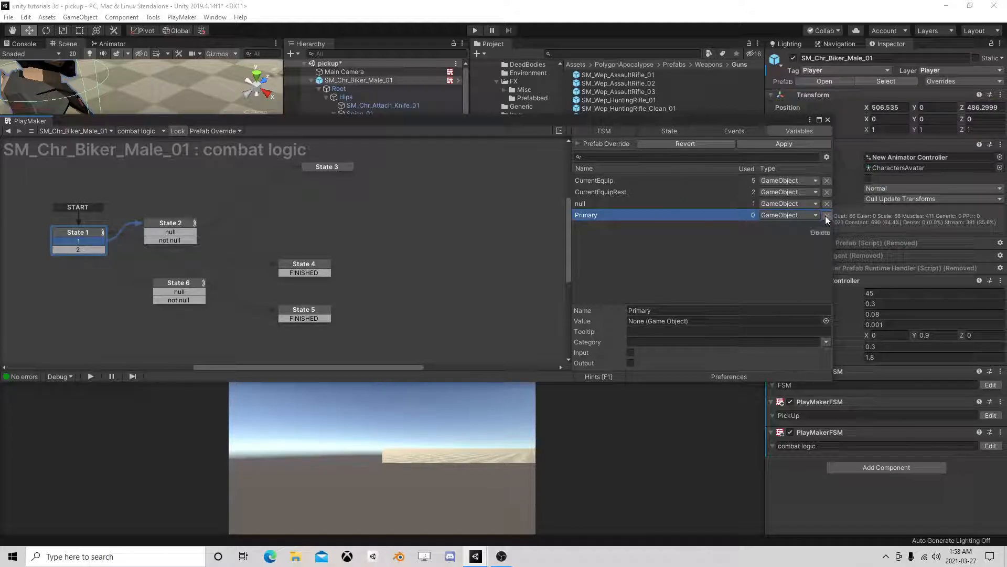
pyautogui.click(652, 294)
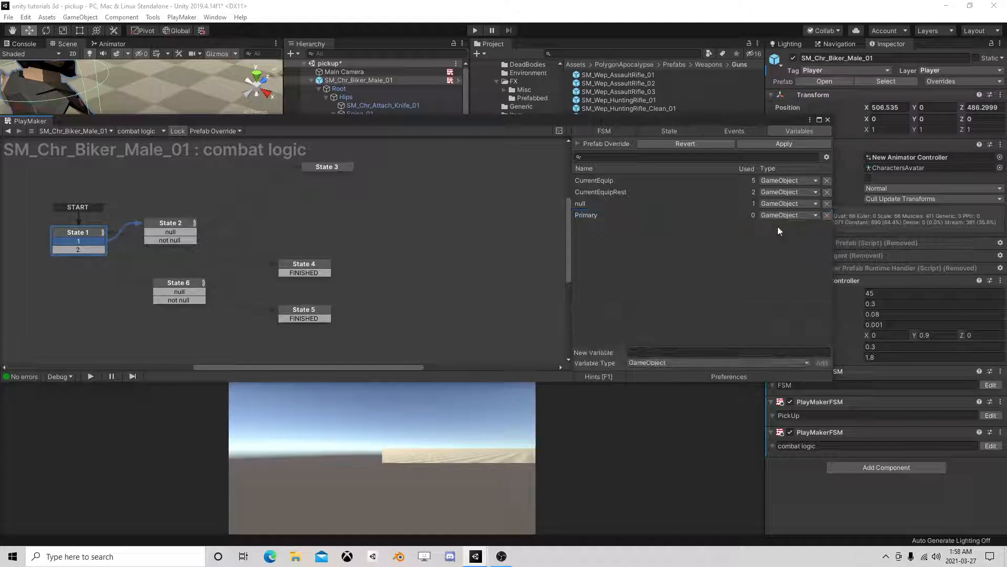
pyautogui.click(829, 120)
# Add another Set Fsm Game Object action at the end of State 5 in the PickUp FSM.
pyautogui.click(990, 415)
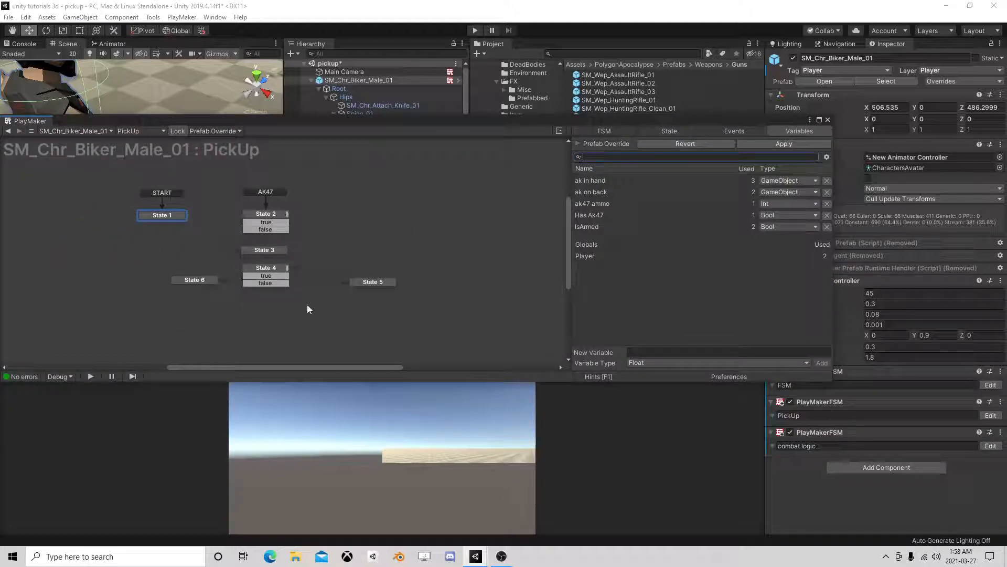
pyautogui.click(269, 270)
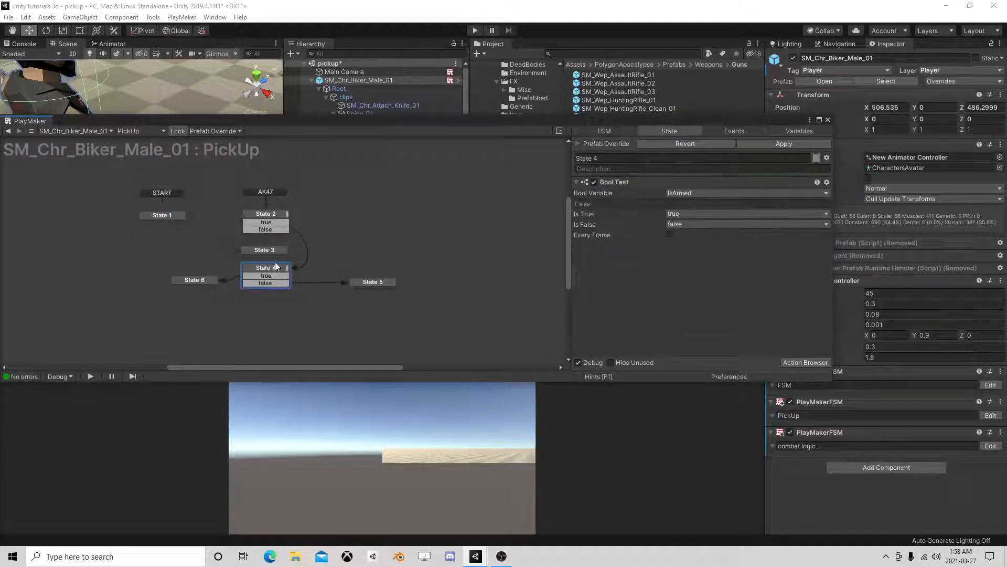
pyautogui.click(266, 214)
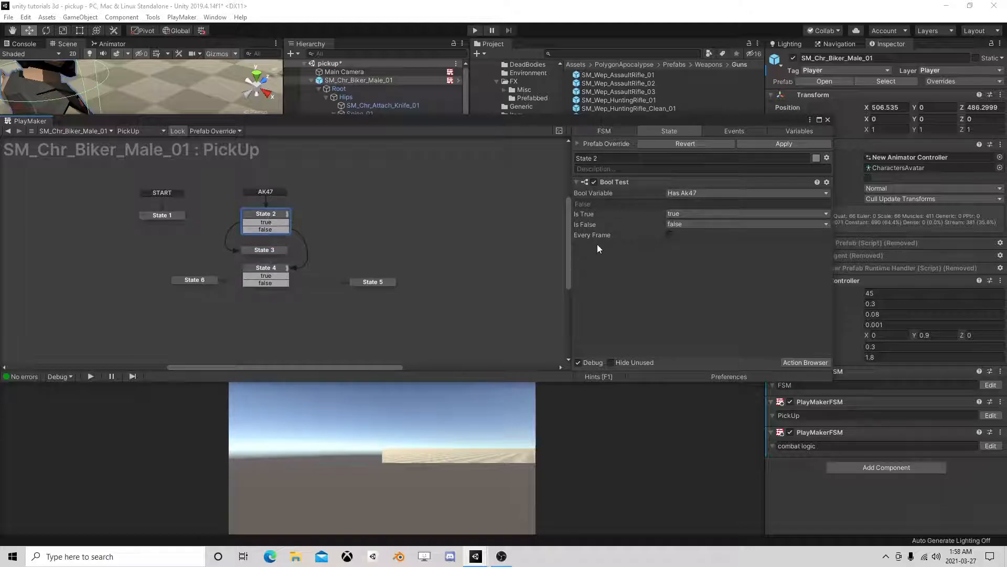
pyautogui.moveTo(268, 282); pyautogui.dragTo(357, 282)
pyautogui.click(357, 282)
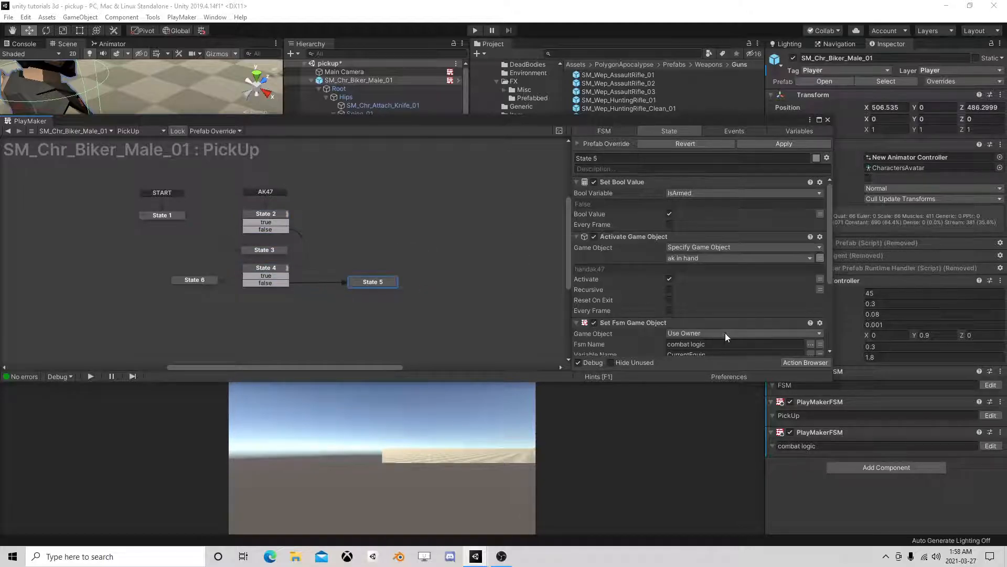
pyautogui.scroll(-5, 649, 328)
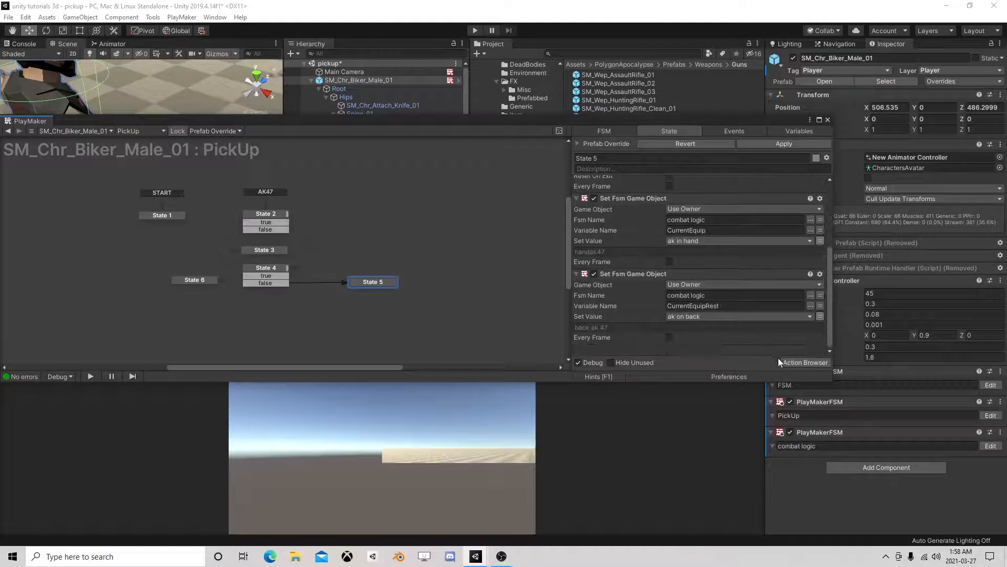
pyautogui.click(792, 363)
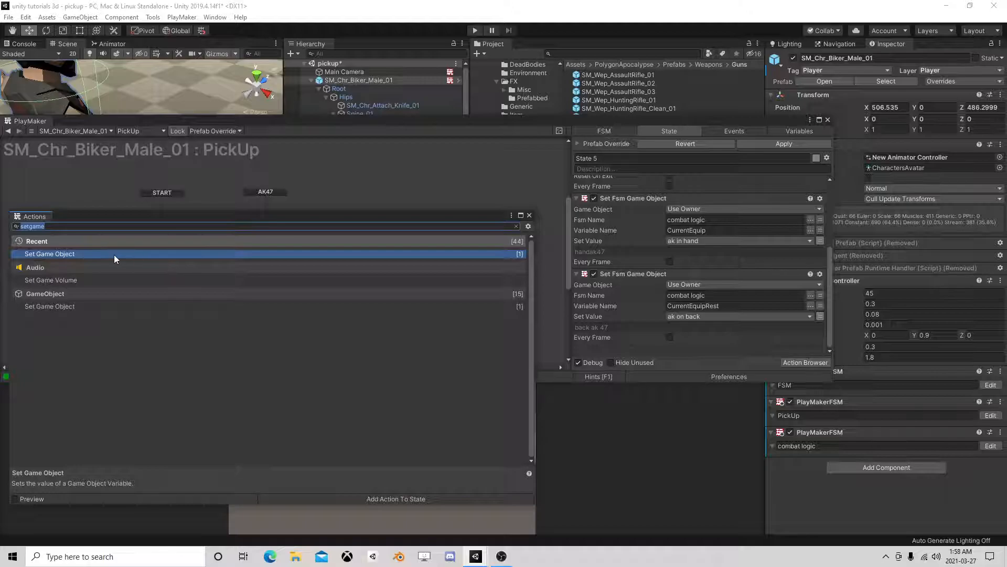
pyautogui.write('fsm')
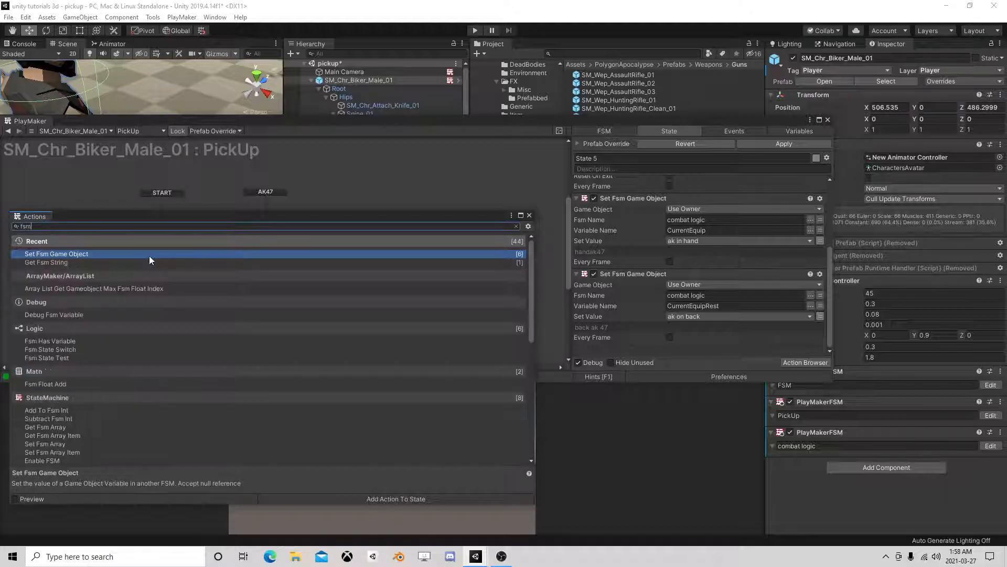
pyautogui.doubleClick(75, 254)
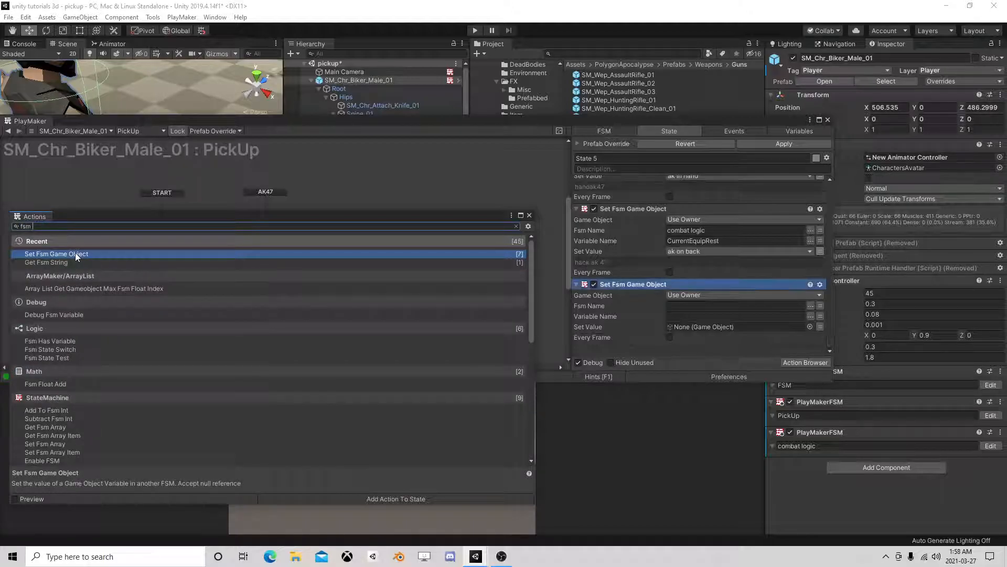
pyautogui.click(528, 215)
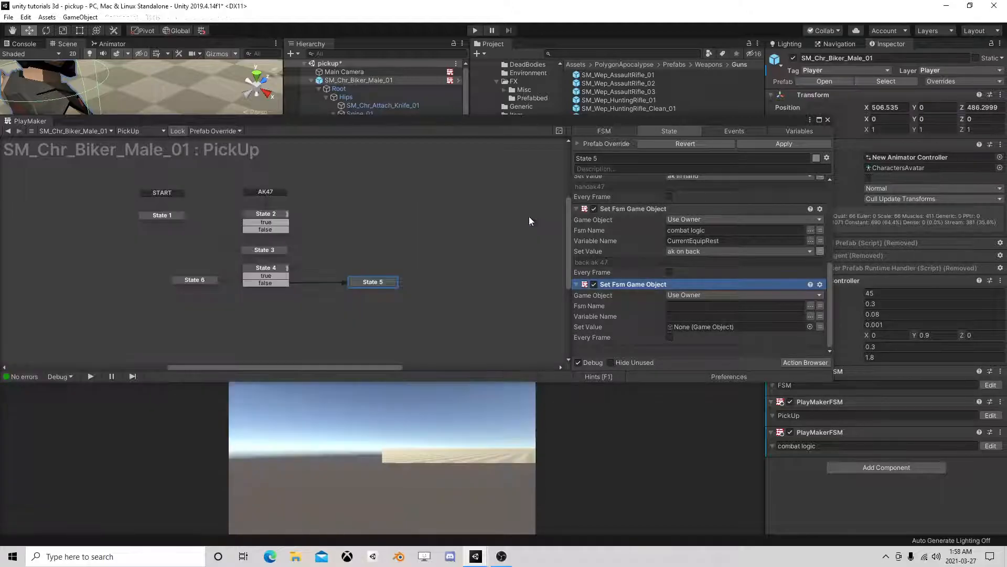
# Have the new Set Fsm Game Object action set the combat logic FSM's Primary variable to "ak in hand".
pyautogui.click(810, 307)
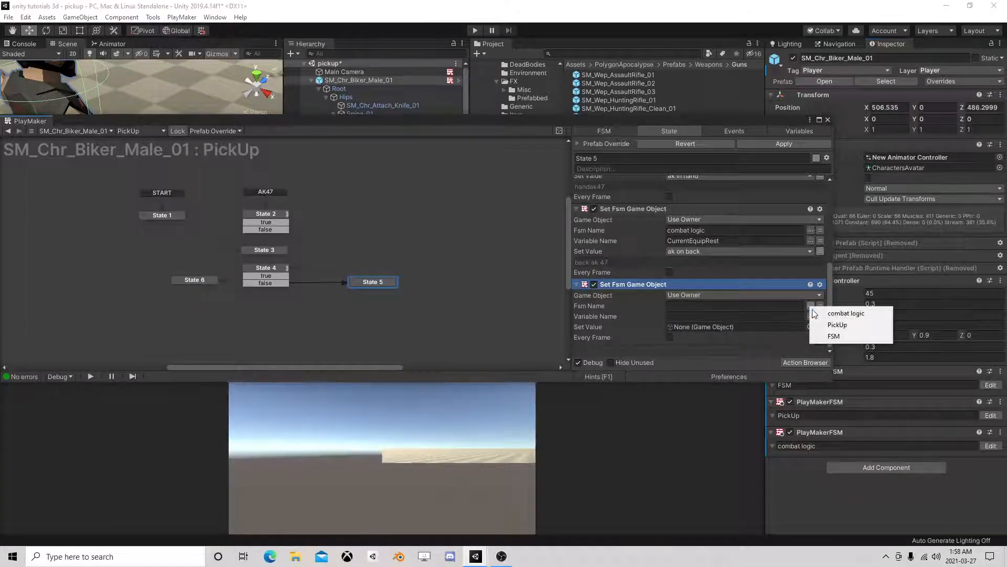
pyautogui.click(846, 313)
pyautogui.click(811, 316)
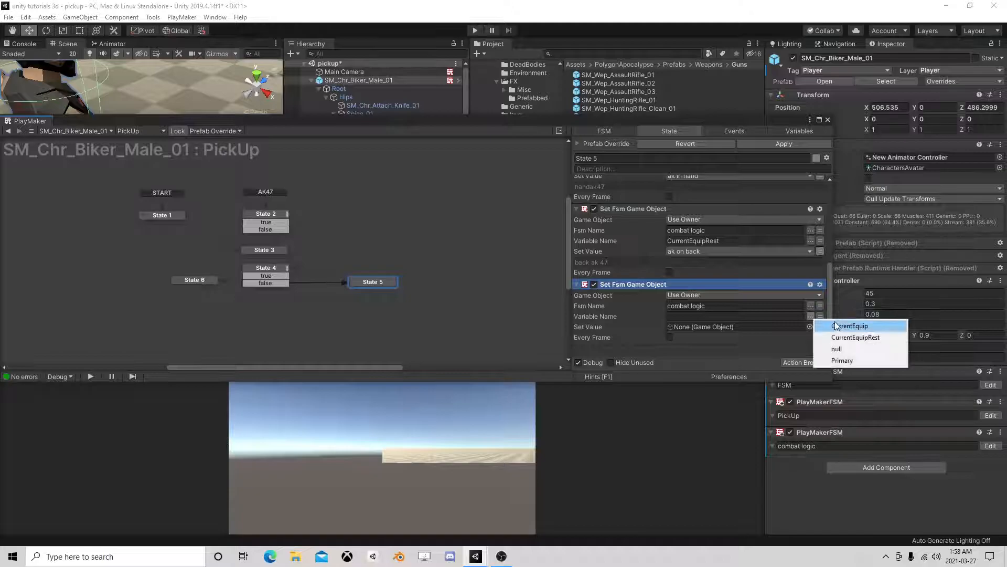
pyautogui.click(841, 360)
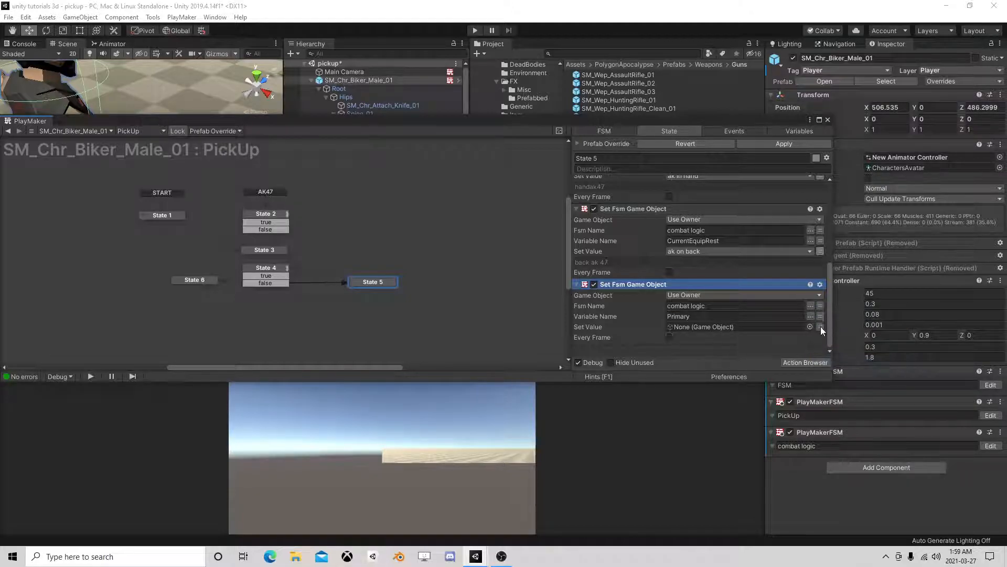
pyautogui.click(820, 326)
pyautogui.click(747, 327)
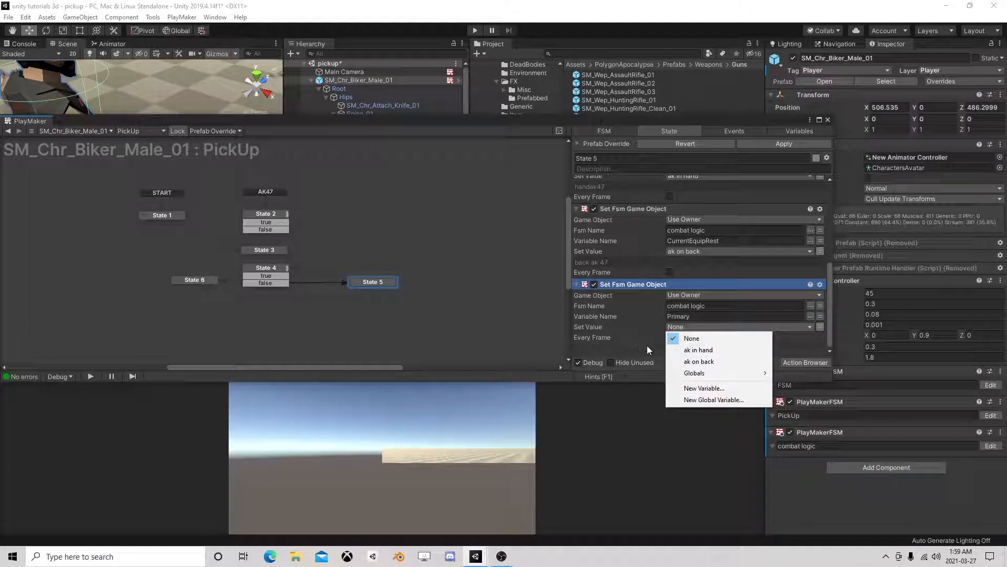
pyautogui.click(713, 350)
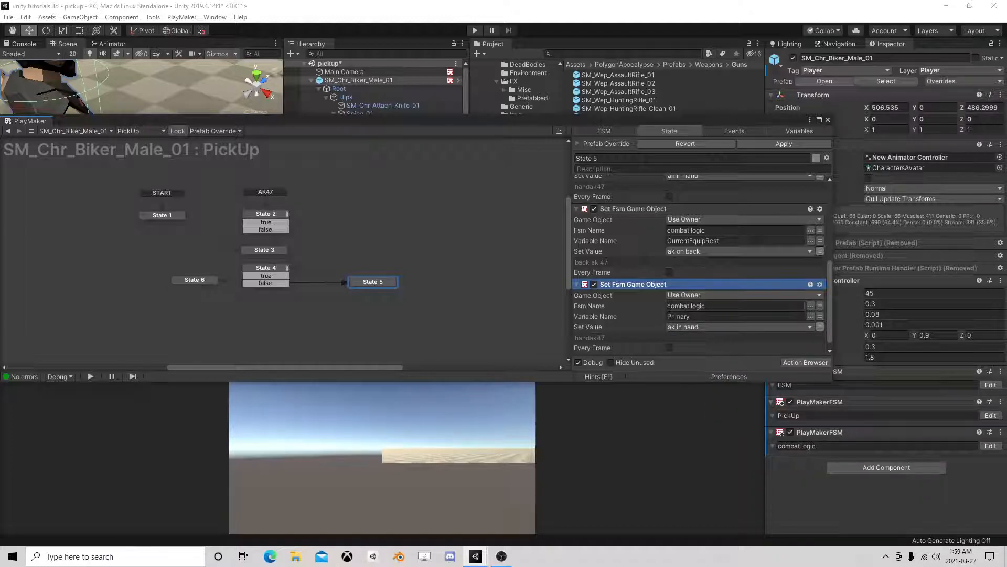
pyautogui.scroll(-1, 686, 307)
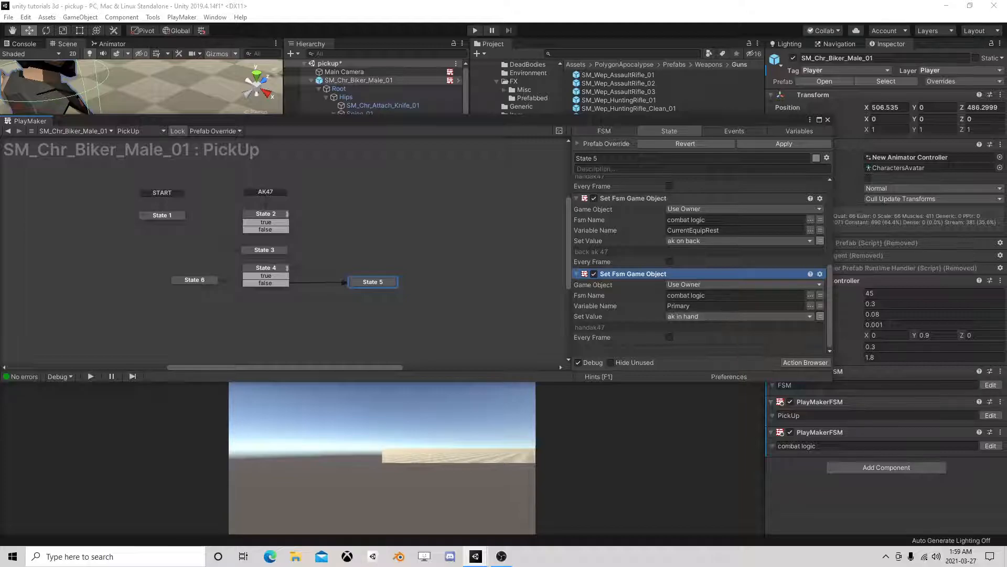
# Tidy the PickUp graph by moving State 5 directly below State 4 and repositioning State 6 beside State 4.
pyautogui.moveTo(386, 284); pyautogui.dragTo(281, 306)
pyautogui.moveTo(196, 280); pyautogui.dragTo(208, 286)
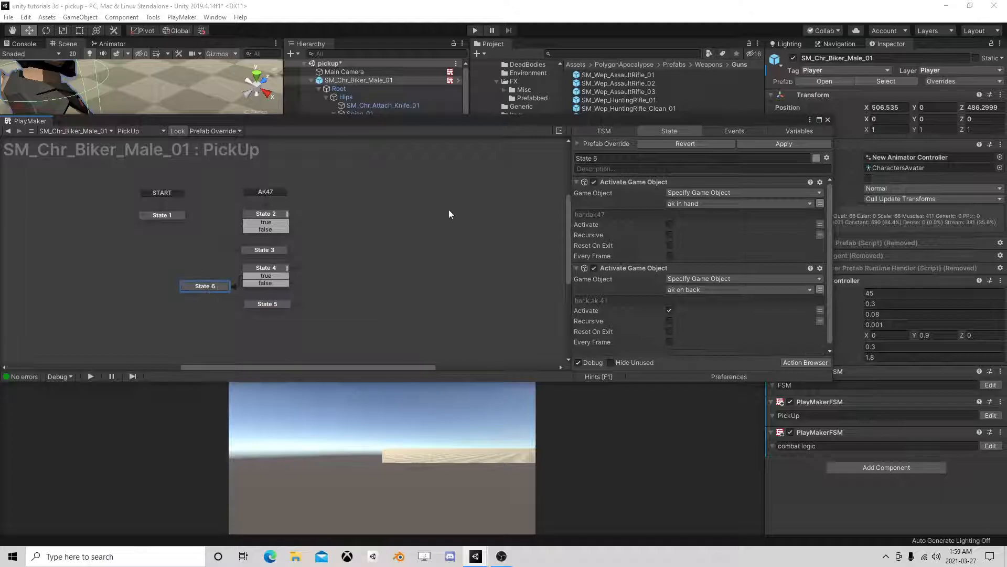
pyautogui.click(827, 119)
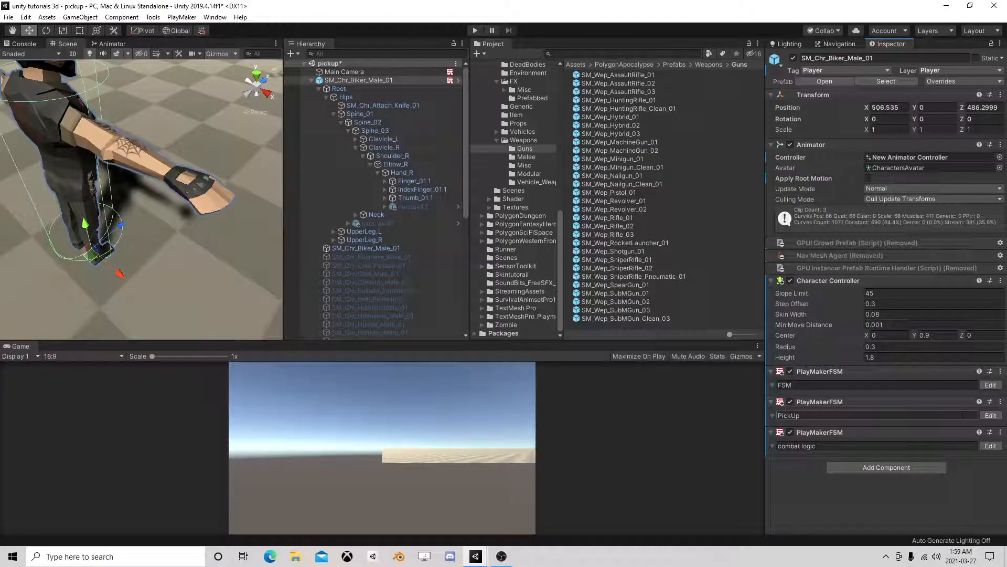
pyautogui.click(991, 415)
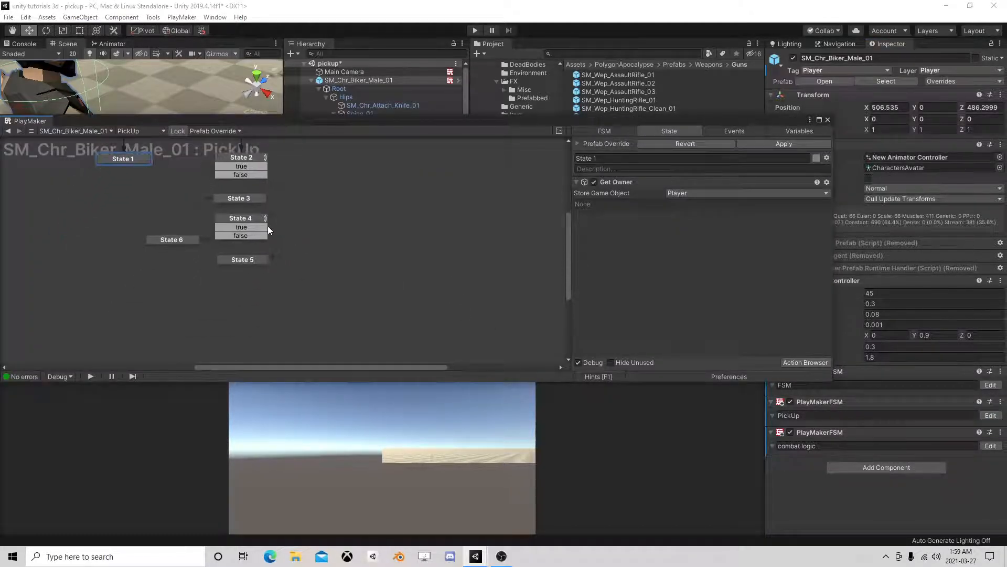
pyautogui.click(245, 220)
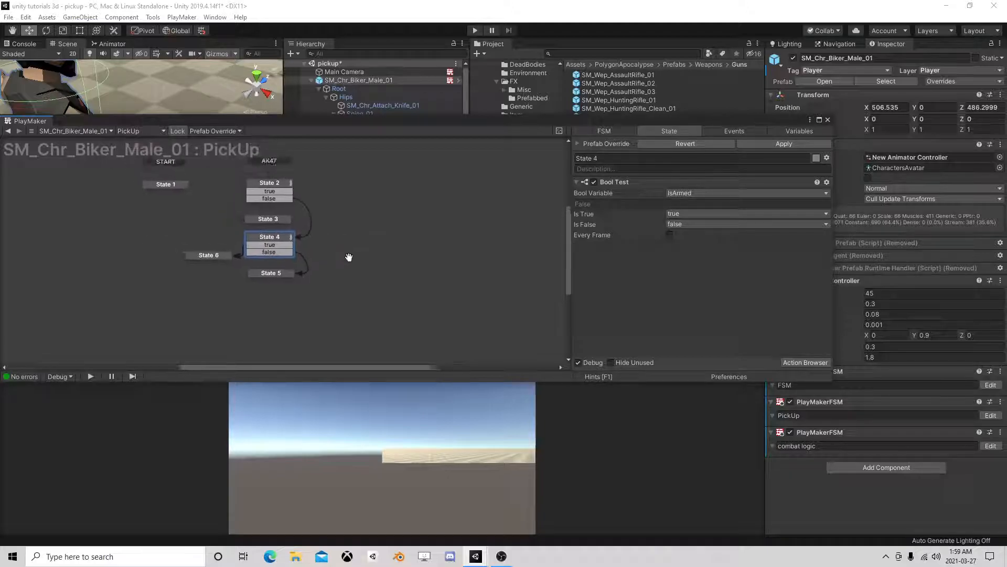
pyautogui.moveTo(235, 267); pyautogui.dragTo(225, 258)
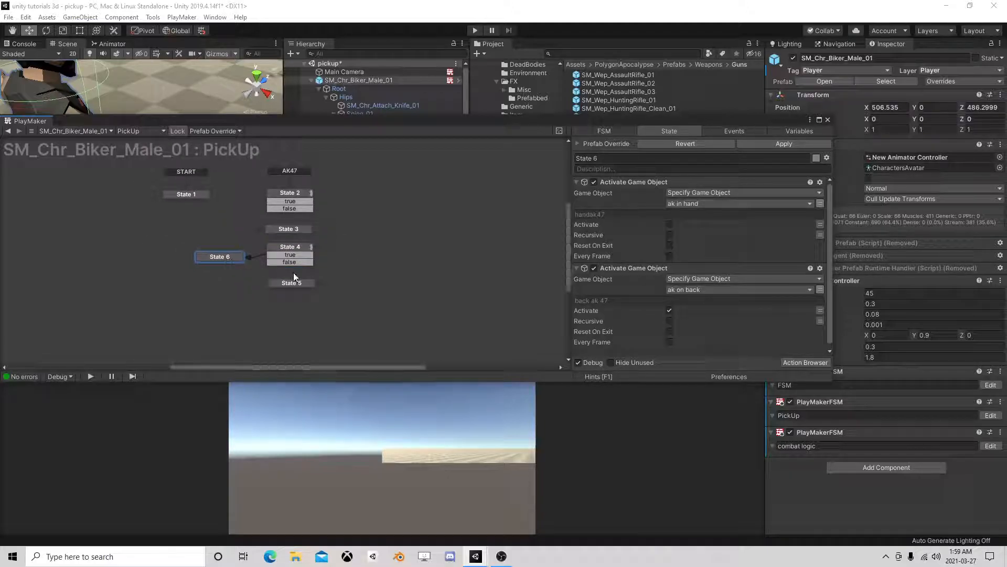
# Add a new State 7 to the combat logic FSM and redirect State 6's null transition to it.
pyautogui.click(991, 446)
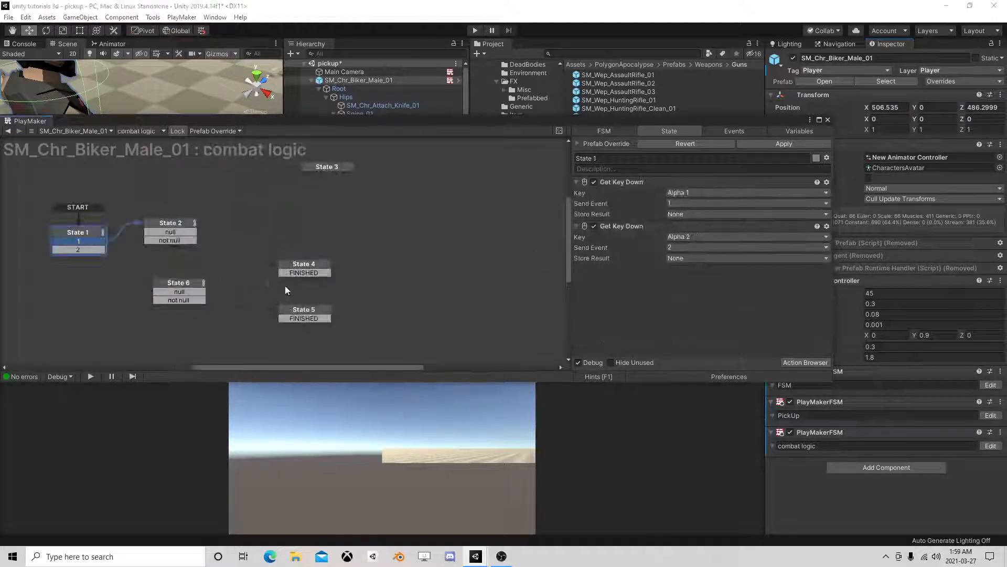
pyautogui.click(123, 230)
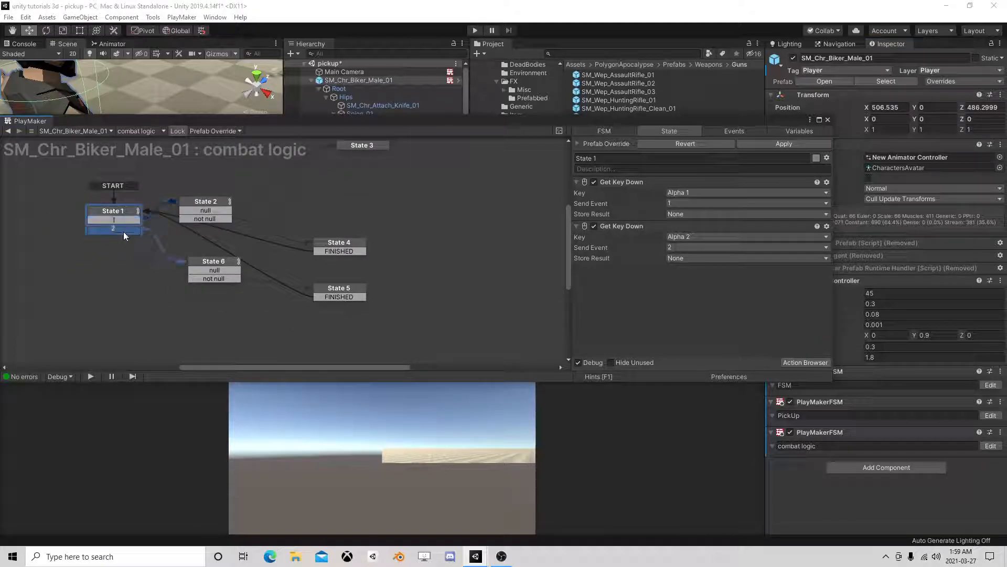
pyautogui.click(220, 261)
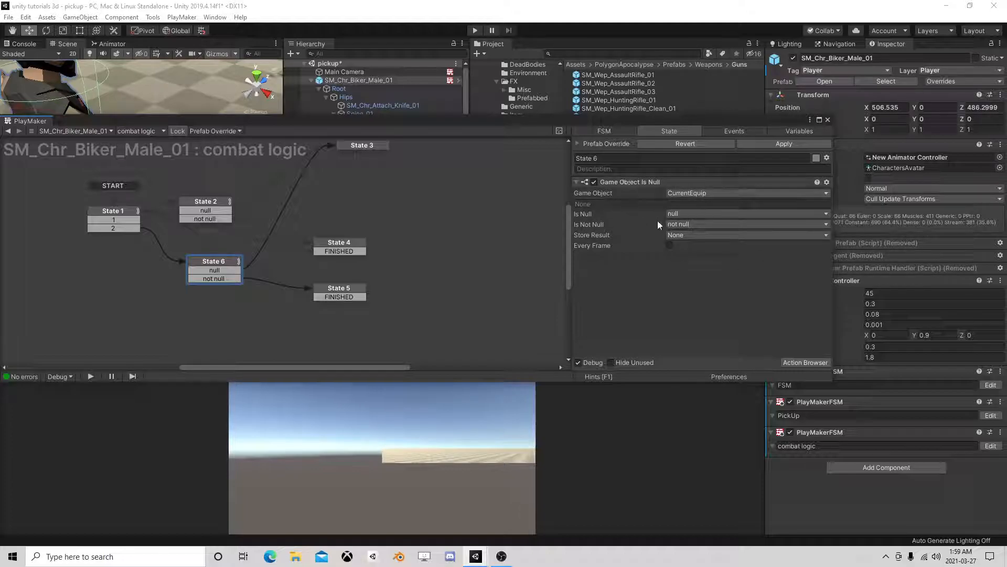
pyautogui.click(338, 290)
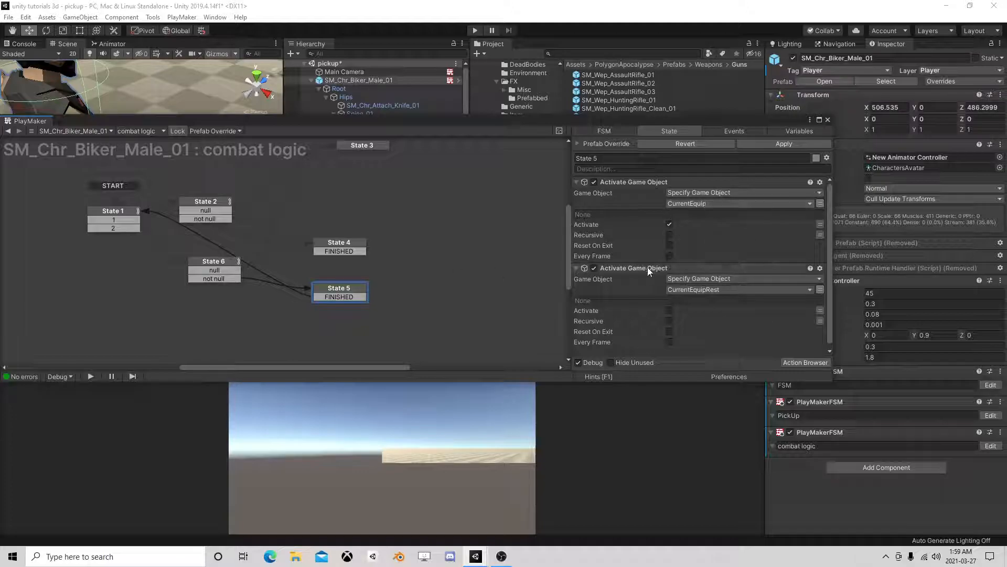
pyautogui.click(223, 274)
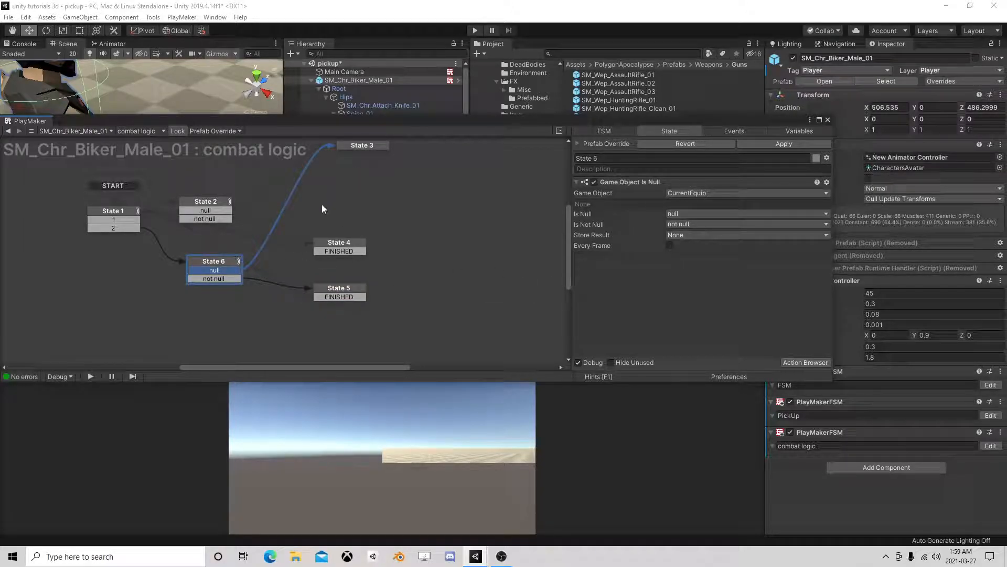
pyautogui.rightClick(335, 192)
pyautogui.click(350, 200)
pyautogui.moveTo(214, 270); pyautogui.dragTo(360, 196)
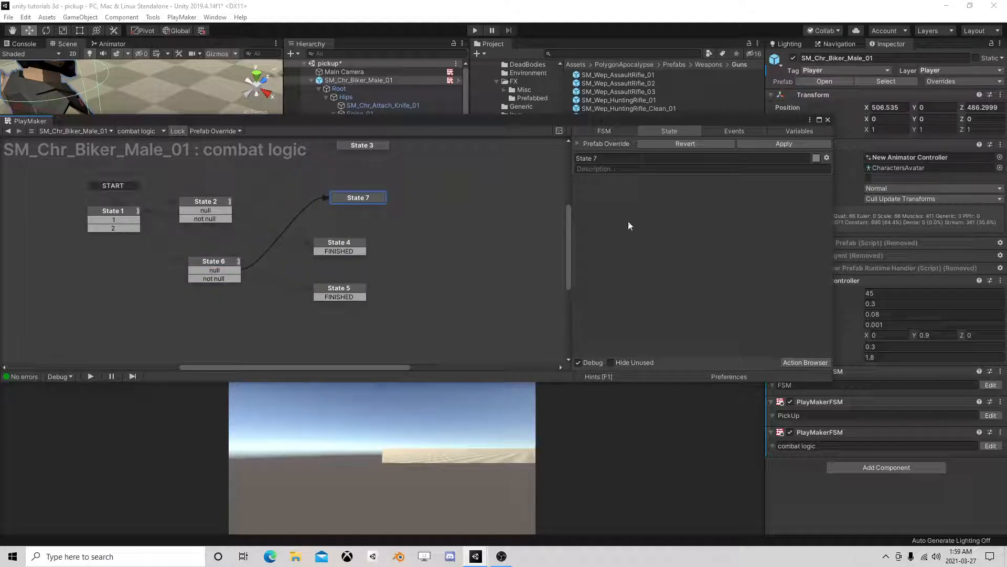
# Add a Set Game Object action to State 7 that sets the CurrentEquip variable to Primary.
pyautogui.click(800, 362)
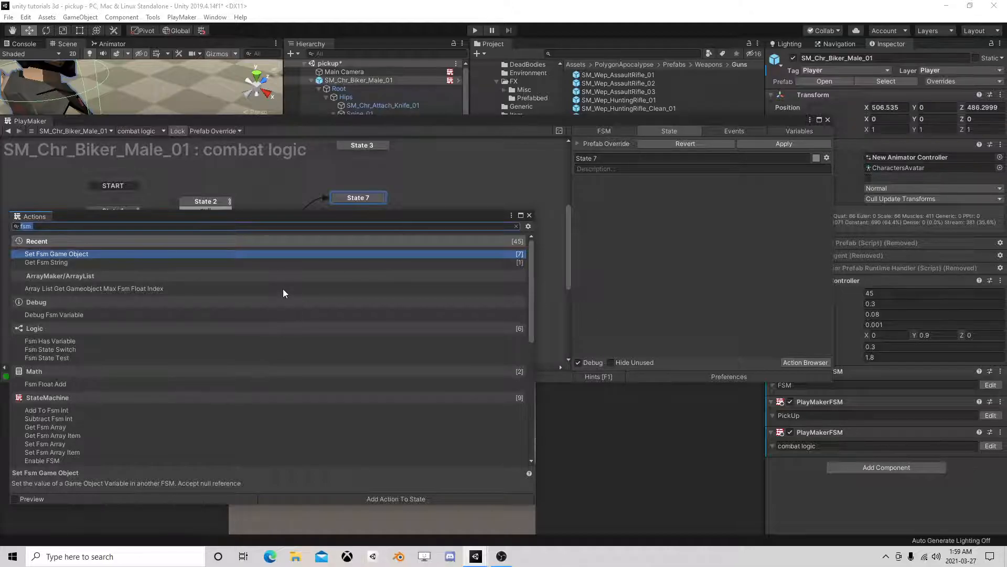
pyautogui.write('set')
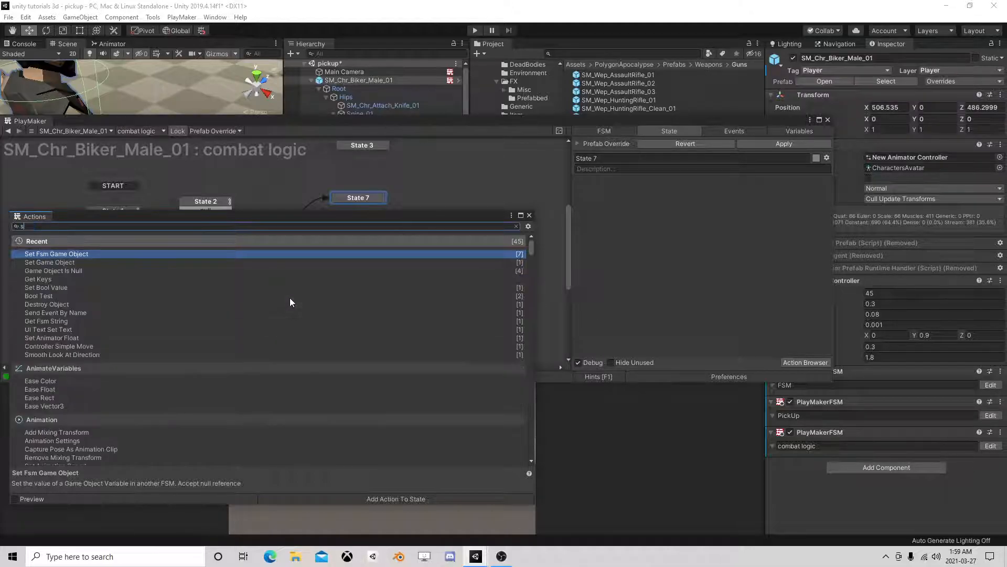
pyautogui.doubleClick(72, 262)
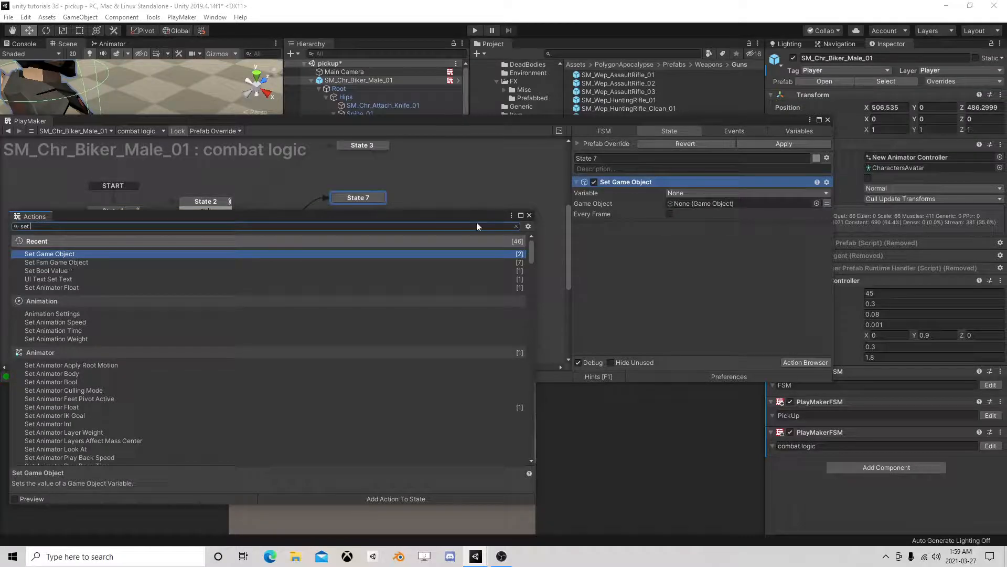
pyautogui.click(528, 214)
pyautogui.click(698, 193)
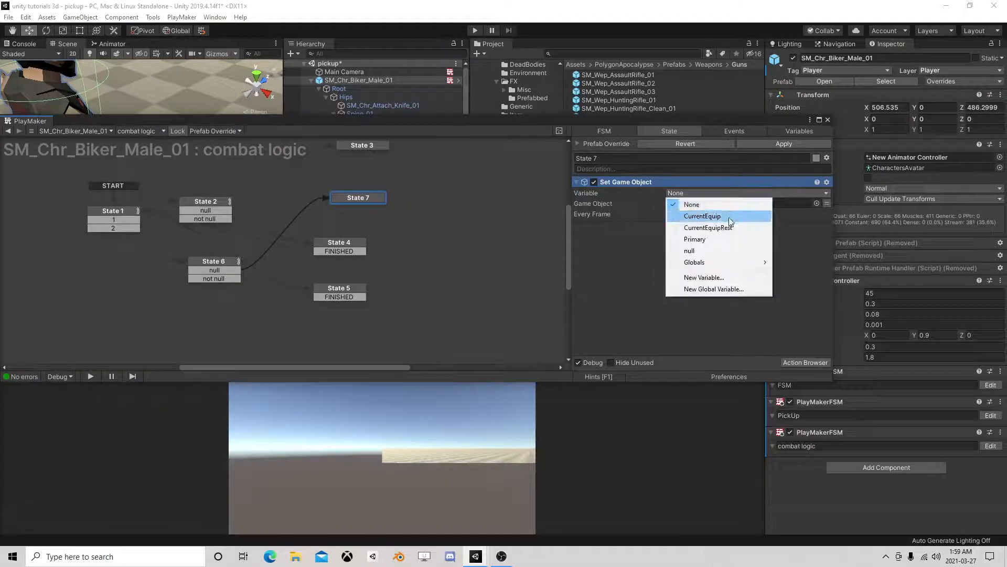
pyautogui.click(730, 218)
pyautogui.click(784, 214)
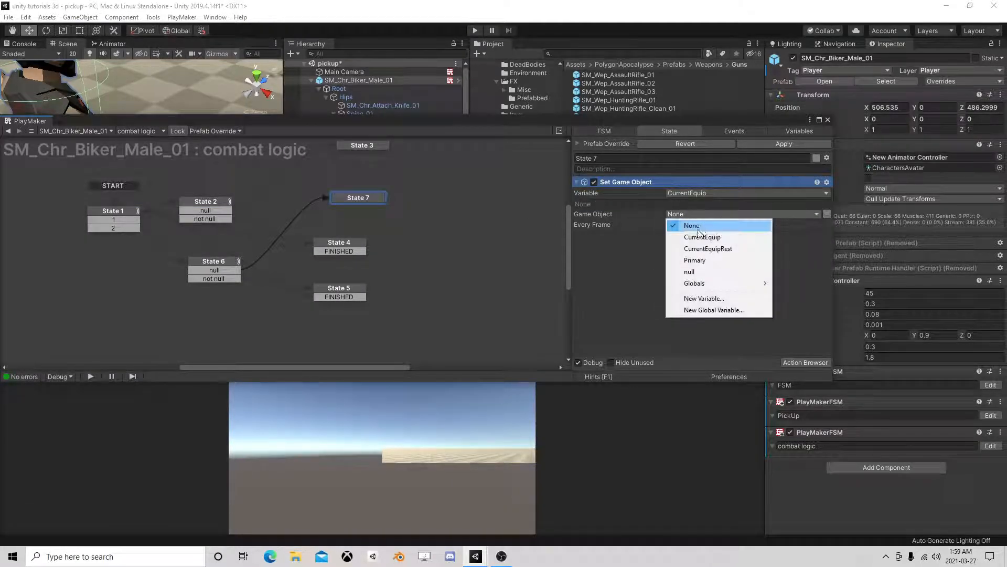
pyautogui.click(740, 260)
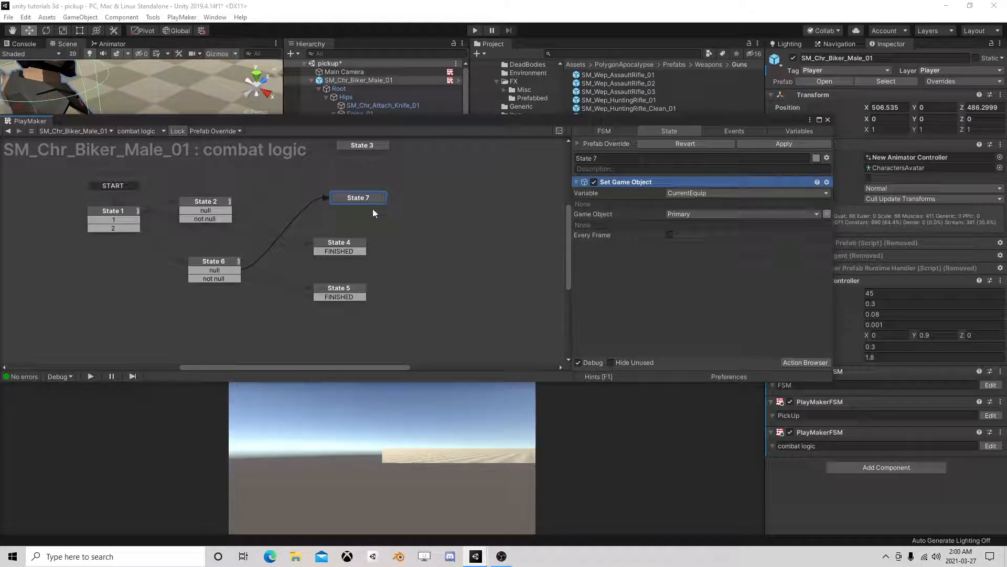
# Move State 7 farther out, add a new State 8 in its place and redirect State 6's null transition to State 8.
pyautogui.moveTo(362, 198); pyautogui.dragTo(359, 192)
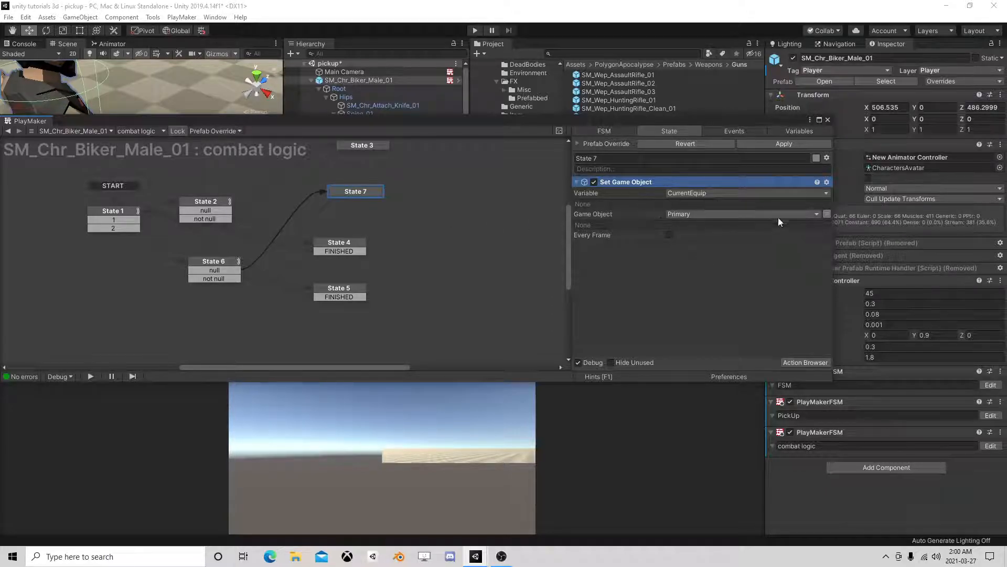
pyautogui.moveTo(363, 196); pyautogui.dragTo(484, 203)
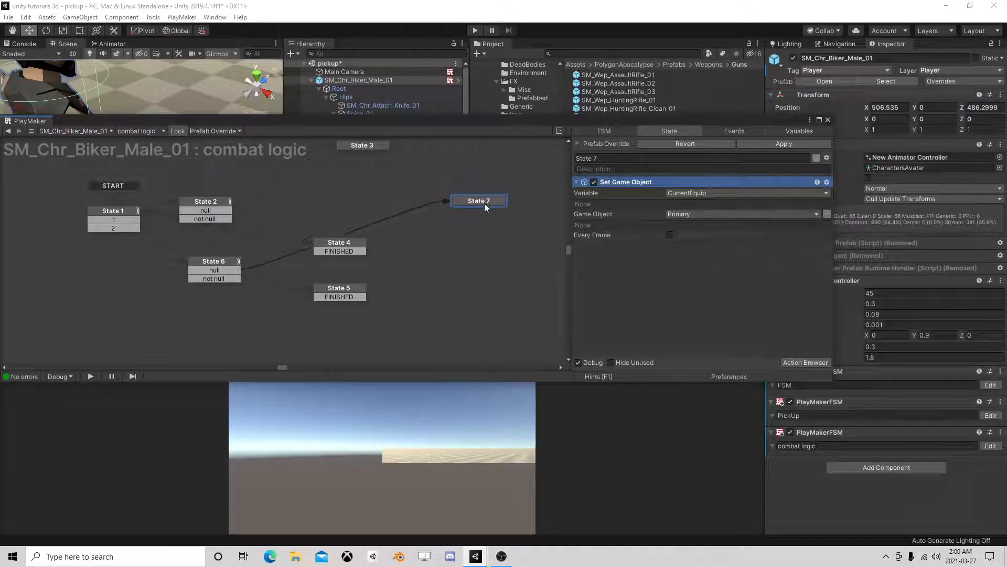
pyautogui.rightClick(323, 188)
pyautogui.click(357, 193)
pyautogui.moveTo(224, 277); pyautogui.dragTo(350, 190)
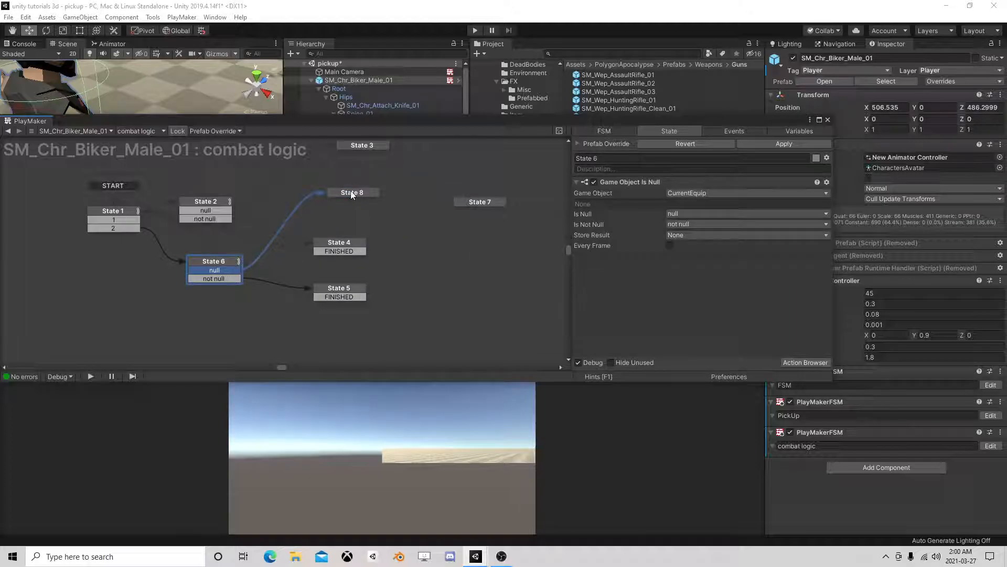
pyautogui.click(351, 191)
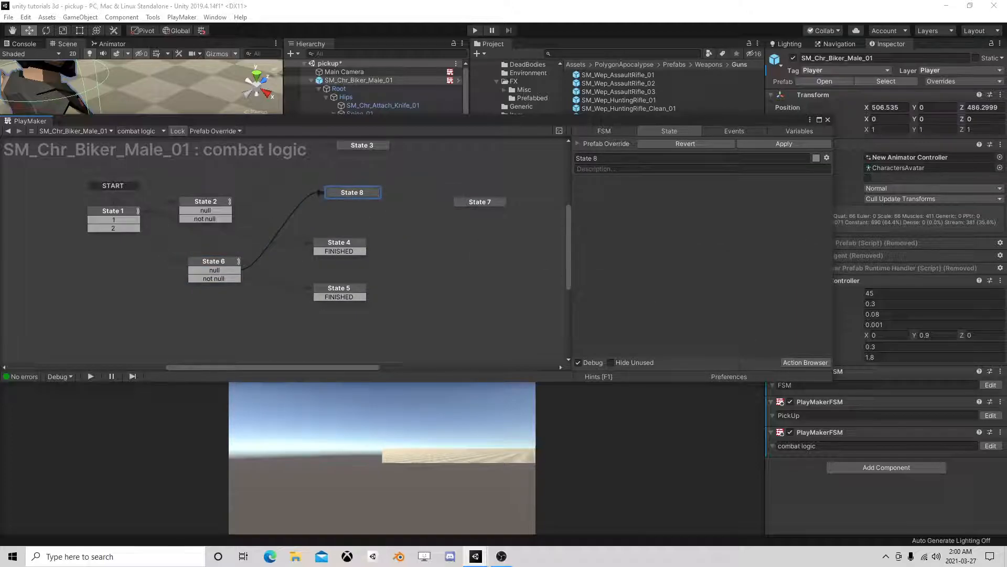
# Copy the Game Object Is Null action from State 6 into State 8.
pyautogui.click(215, 261)
pyautogui.rightClick(635, 182)
pyautogui.click(671, 243)
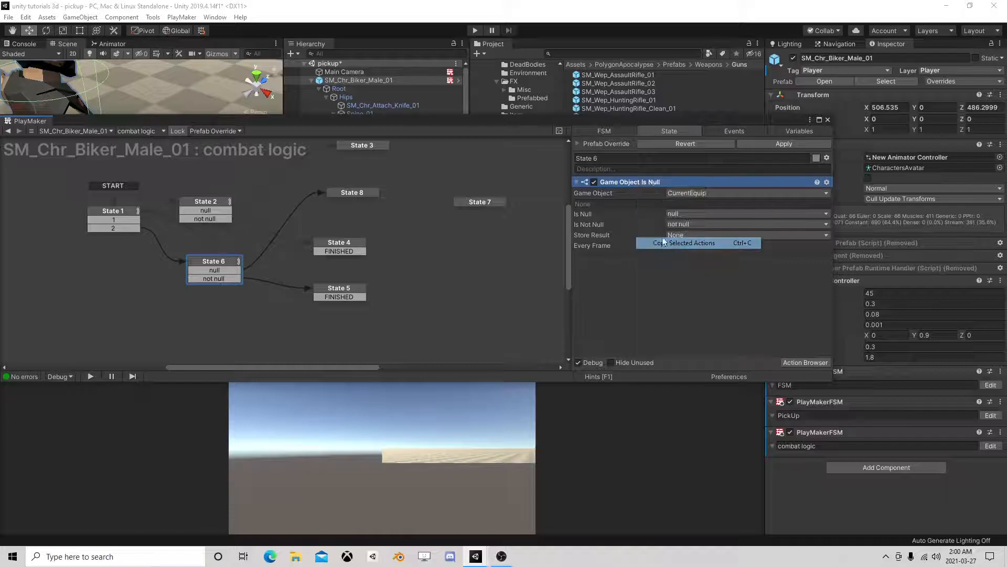
pyautogui.click(349, 192)
pyautogui.rightClick(651, 186)
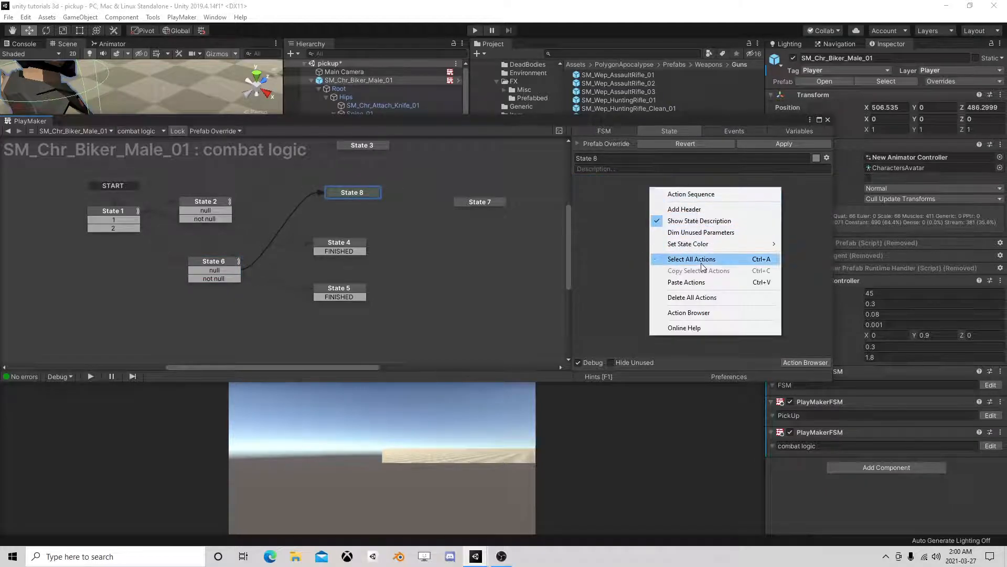
pyautogui.click(692, 283)
pyautogui.click(807, 362)
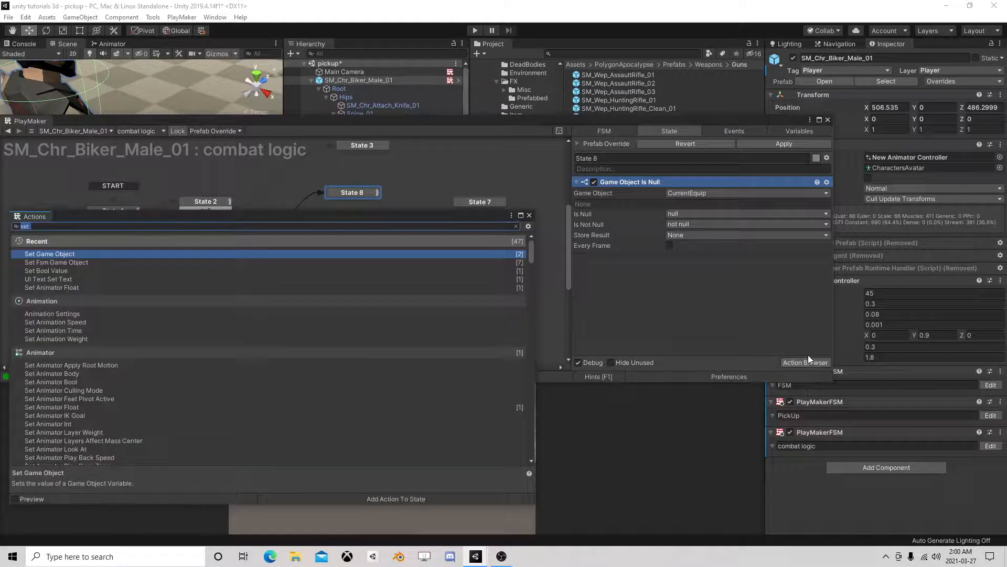
pyautogui.write('get fsm game')
pyautogui.click(91, 280)
pyautogui.doubleClick(91, 279)
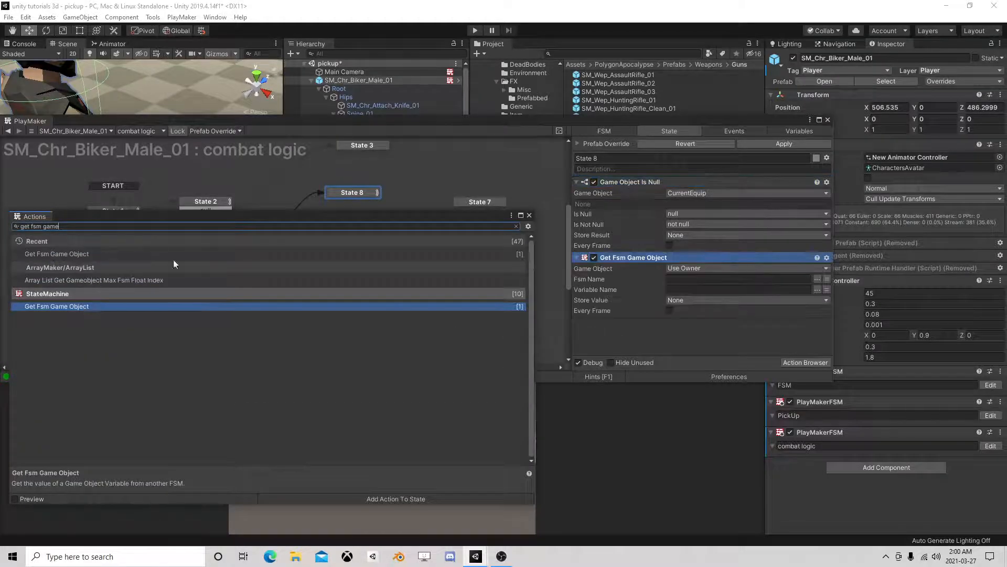
pyautogui.click(529, 215)
pyautogui.moveTo(595, 256); pyautogui.dragTo(636, 177)
pyautogui.click(724, 192)
pyautogui.click(723, 204)
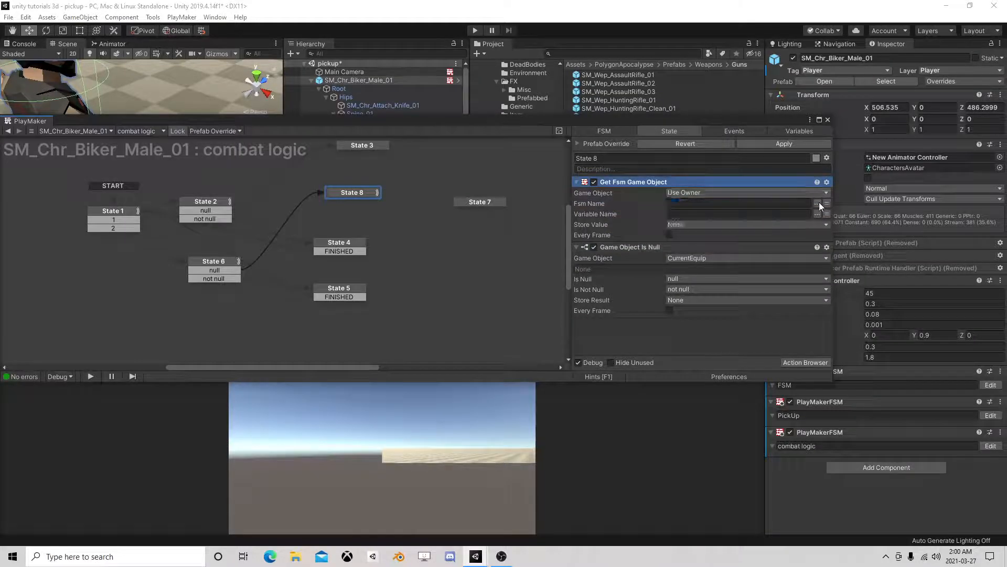
pyautogui.click(817, 203)
pyautogui.click(847, 221)
pyautogui.click(818, 213)
pyautogui.click(816, 204)
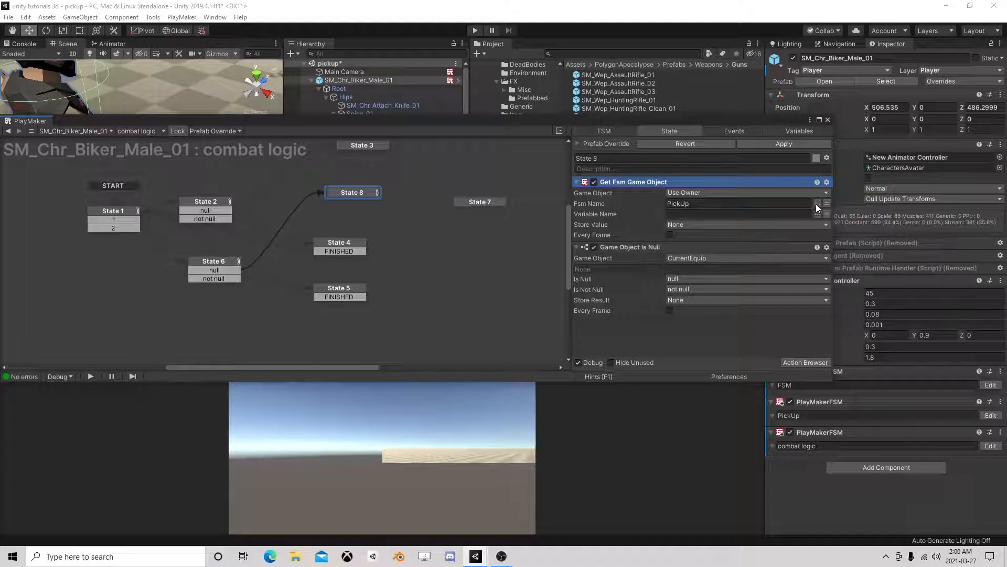
pyautogui.rightClick(613, 181)
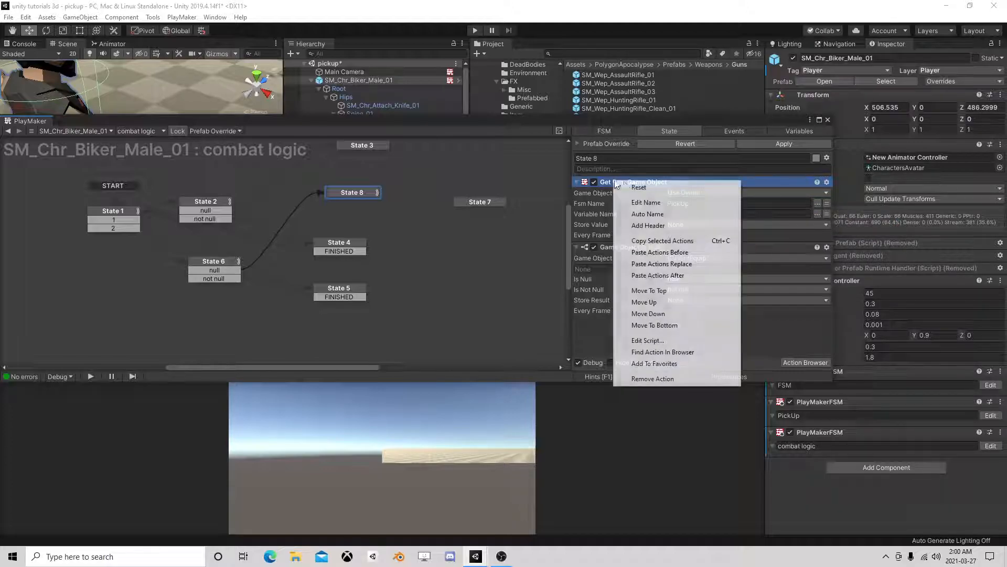
pyautogui.click(671, 378)
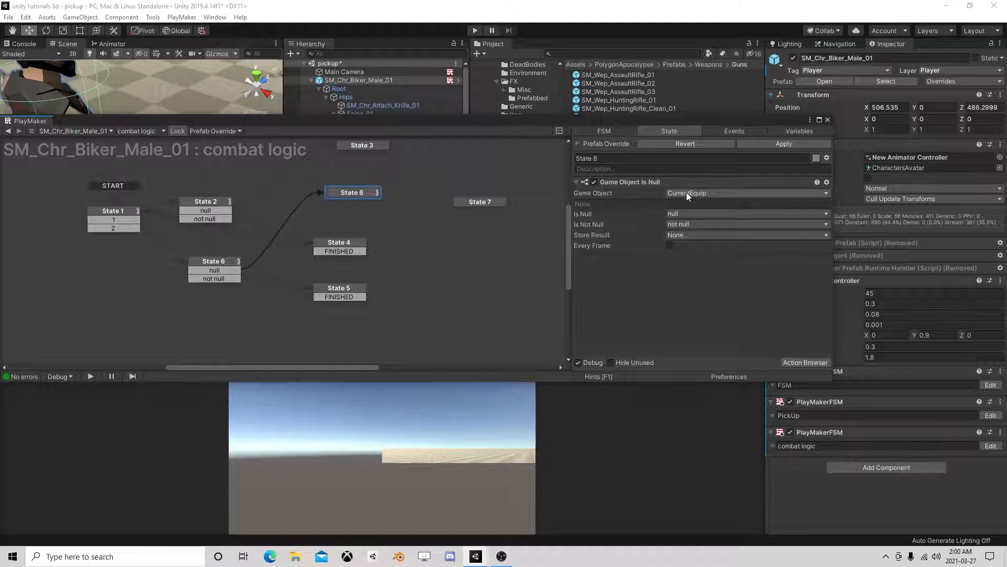
# Have State 8's Game Object Is Null action check Primary, and add null and not null transitions to the state.
pyautogui.click(686, 192)
pyautogui.click(710, 240)
pyautogui.rightClick(349, 193)
pyautogui.moveTo(421, 199)
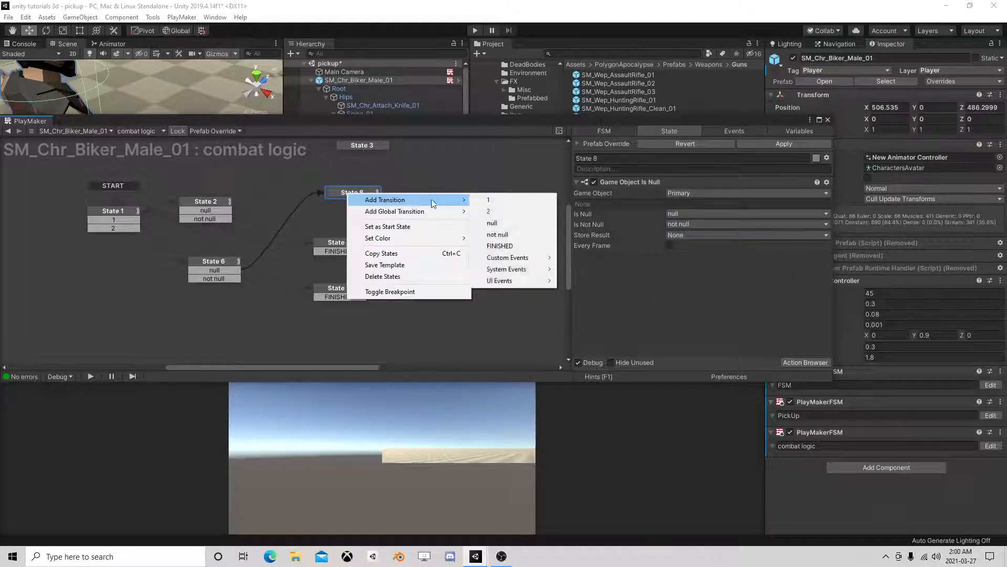
pyautogui.click(492, 222)
pyautogui.rightClick(360, 195)
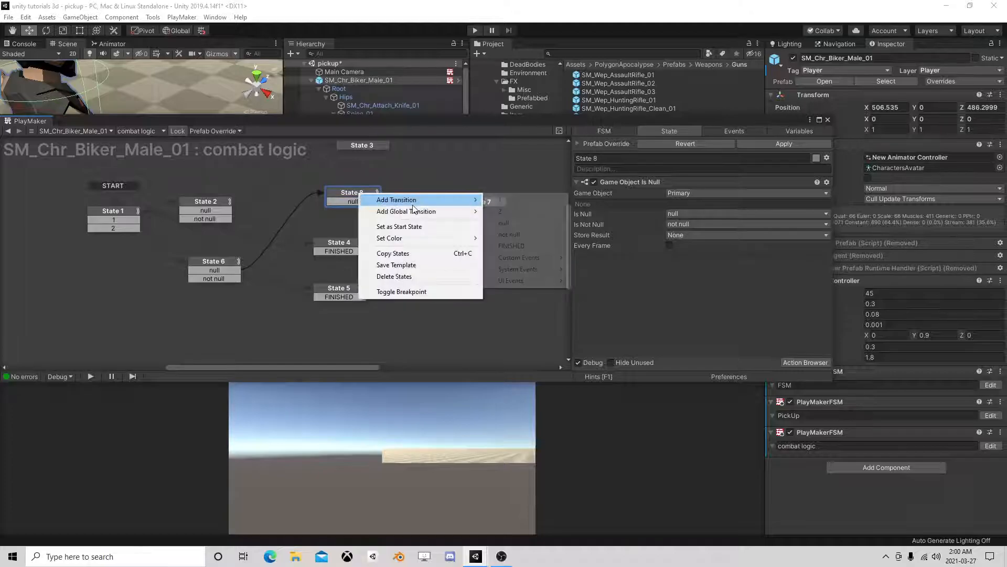
pyautogui.click(512, 233)
# Connect State 8's null transition to State 3 and its not null transition to State 7.
pyautogui.moveTo(366, 200); pyautogui.dragTo(372, 167)
pyautogui.moveTo(373, 231); pyautogui.dragTo(481, 222)
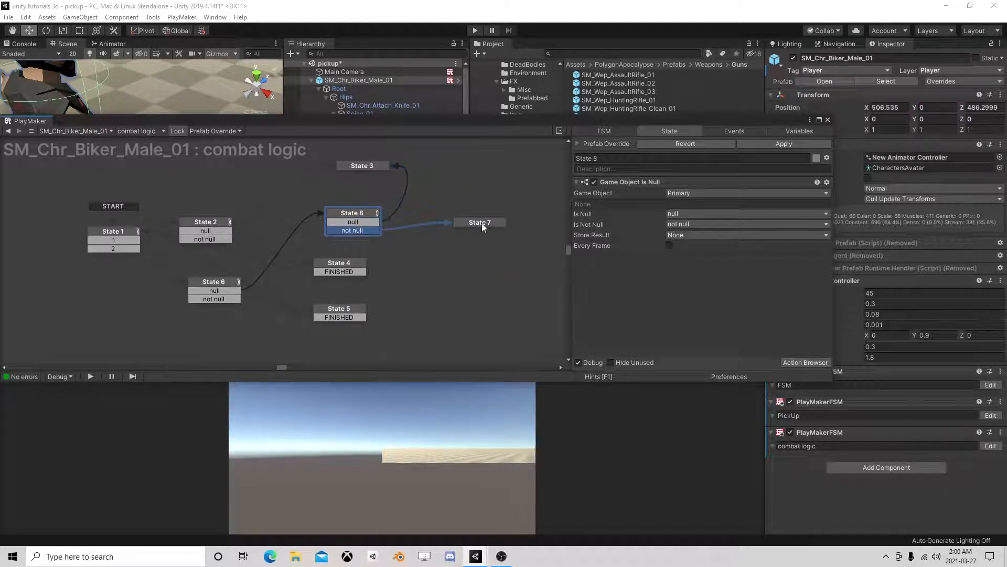
pyautogui.click(480, 222)
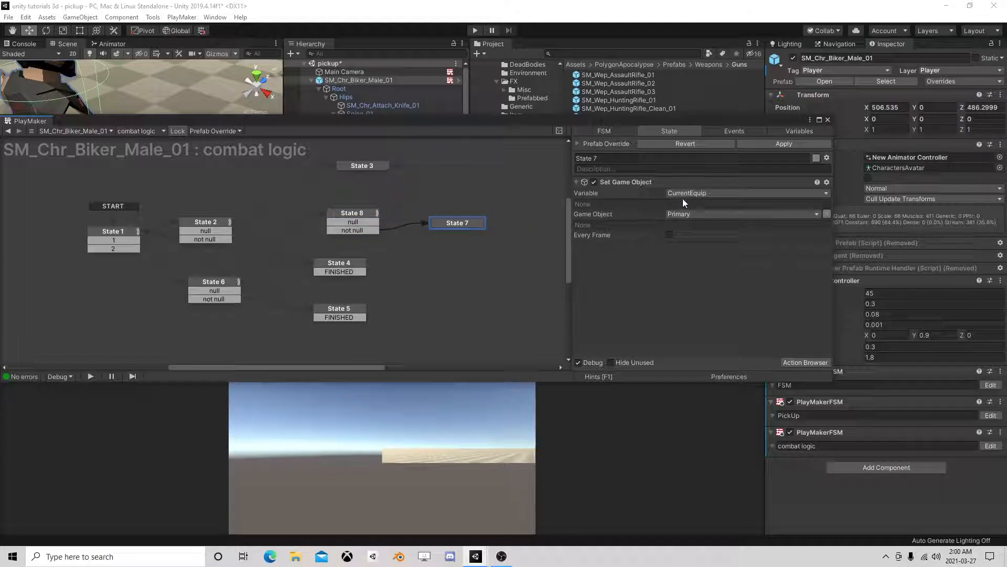
# Add a GameObject variable named PrimaryRest to the combat logic FSM.
pyautogui.click(332, 267)
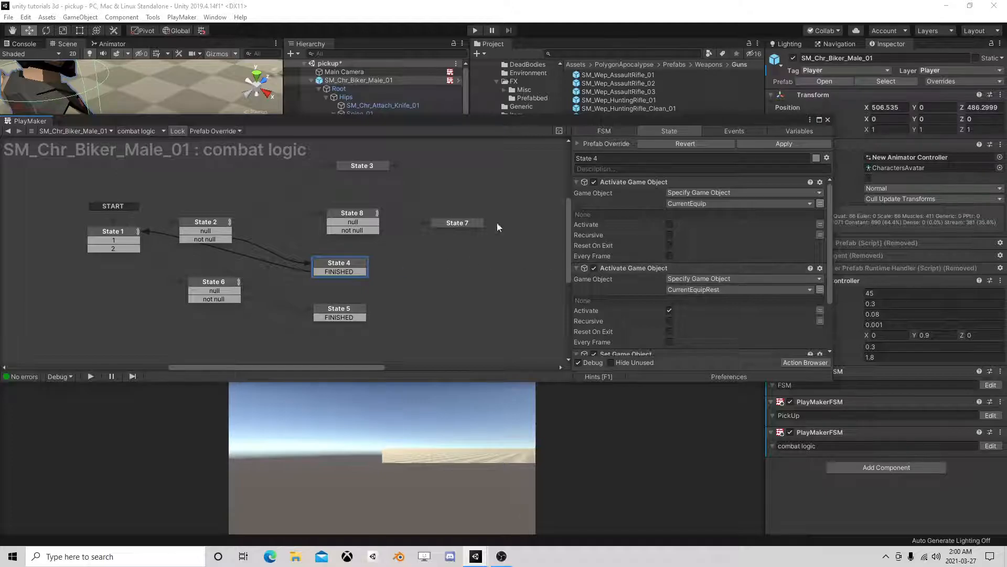
pyautogui.click(358, 212)
pyautogui.click(457, 222)
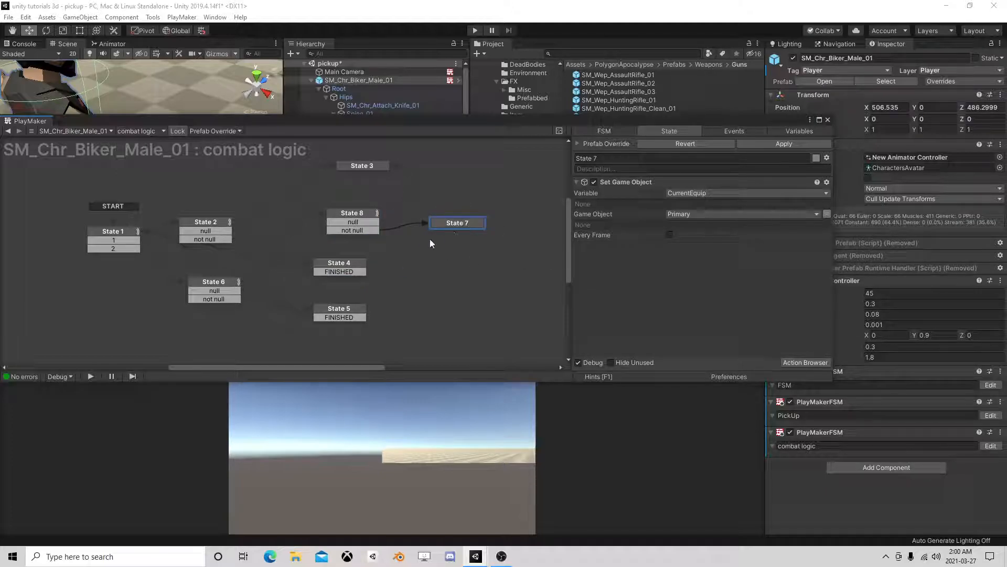
pyautogui.click(828, 119)
pyautogui.click(990, 445)
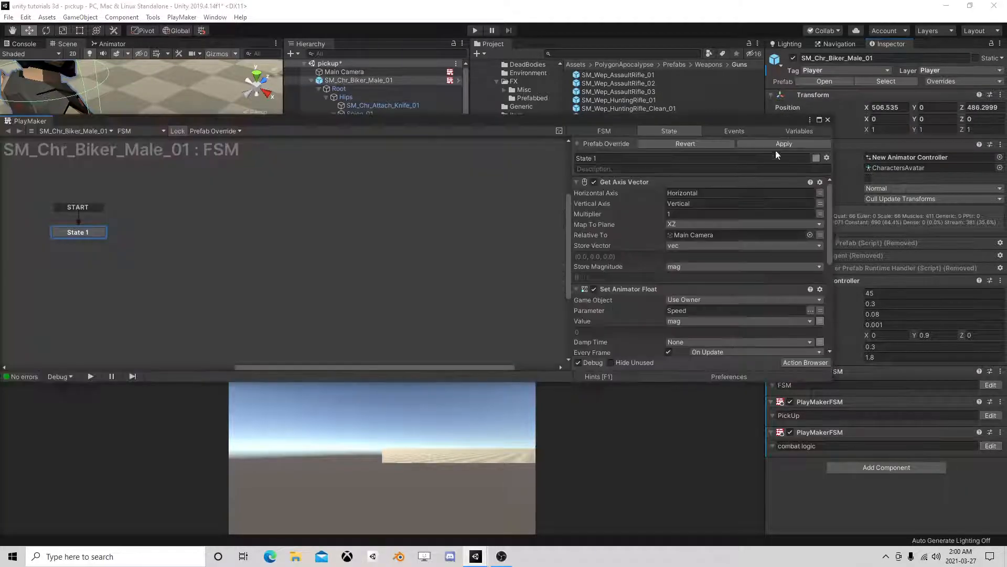
pyautogui.click(782, 129)
pyautogui.click(657, 352)
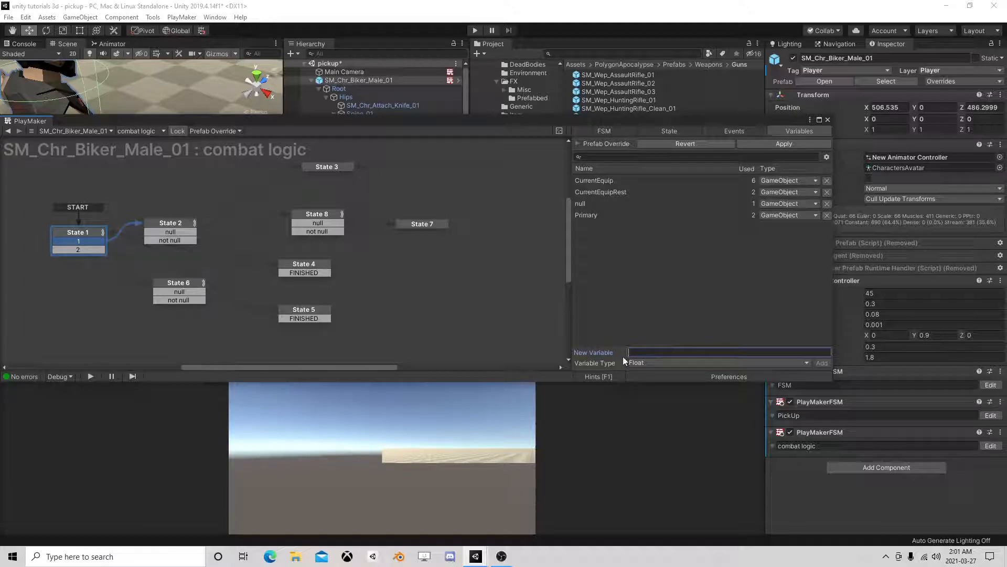
pyautogui.click(642, 361)
pyautogui.click(661, 198)
pyautogui.write('PrimaryRest')
pyautogui.press('Return')
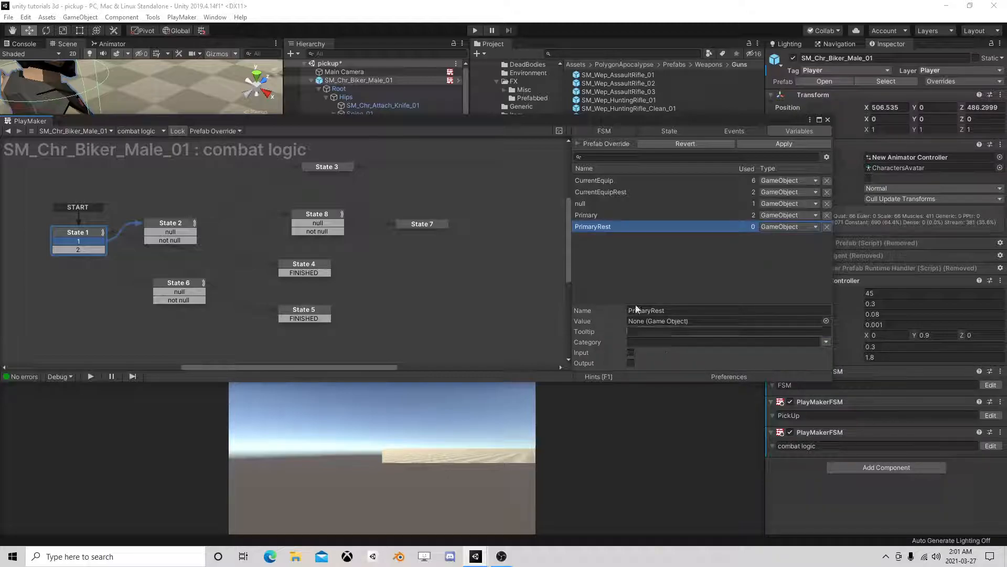
# Duplicate the Set Fsm Game Object action for Primary in State 5 of the PickUp FSM, placing the copy before the original.
pyautogui.click(991, 414)
pyautogui.click(192, 332)
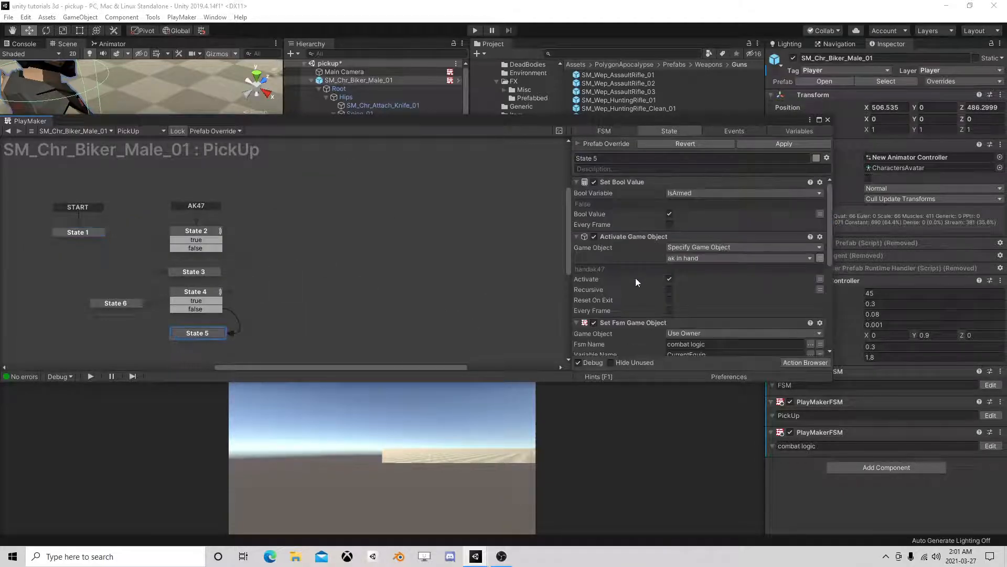
pyautogui.scroll(-2, 645, 262)
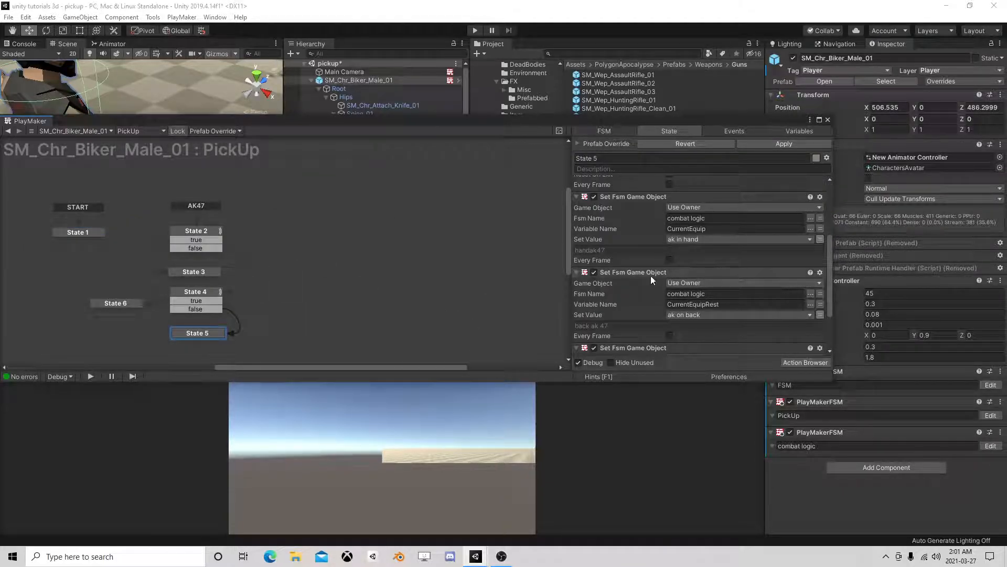
pyautogui.scroll(-2, 631, 289)
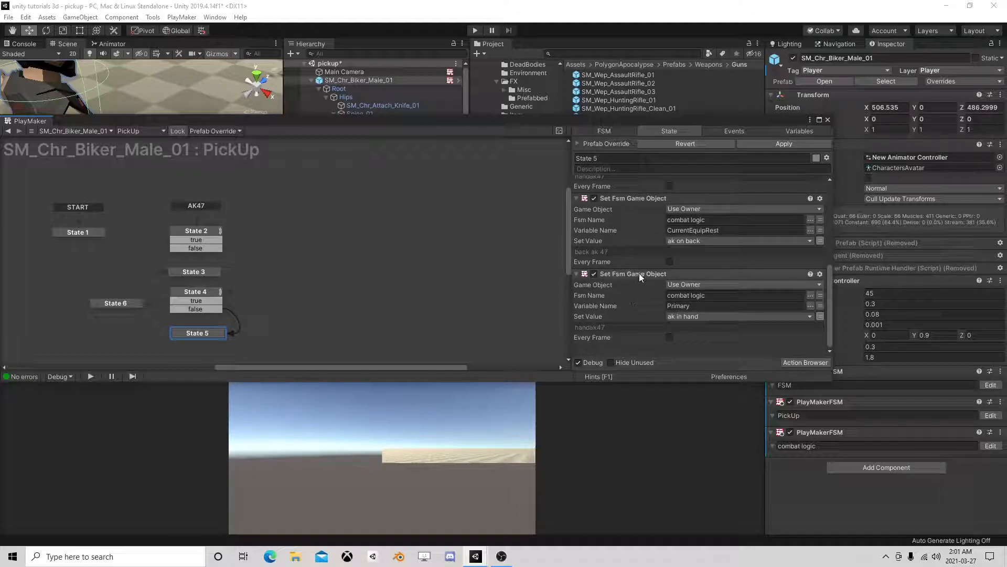
pyautogui.rightClick(639, 273)
pyautogui.click(666, 335)
pyautogui.rightClick(633, 275)
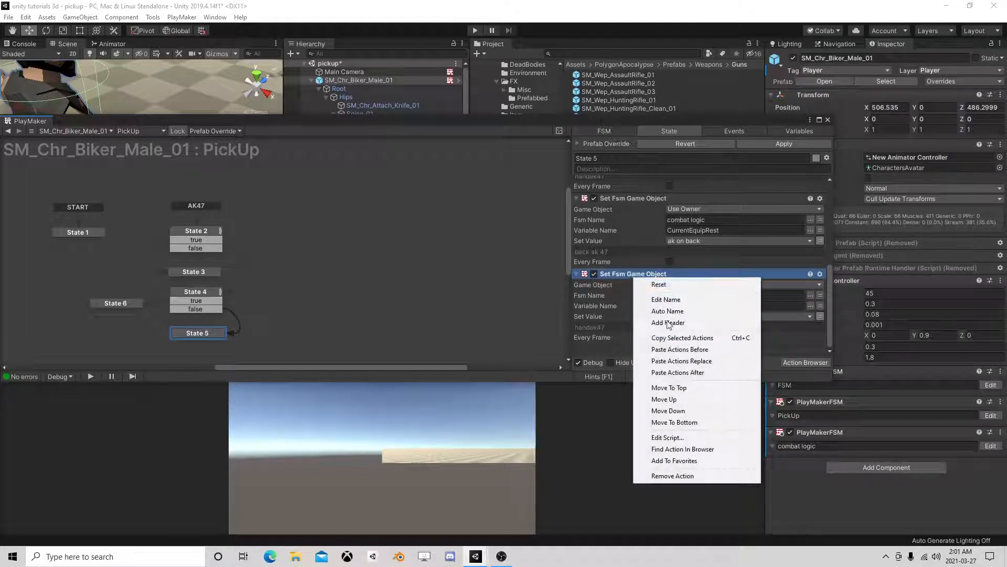
pyautogui.click(677, 349)
pyautogui.scroll(-2, 682, 320)
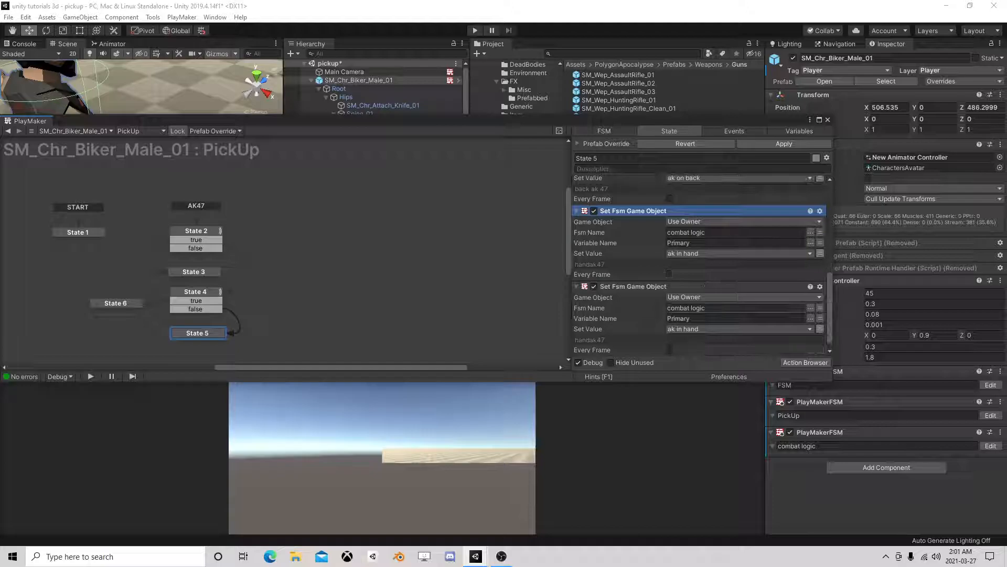
# Have the duplicated action set the combat logic FSM's PrimaryRest variable to "ak on back", and close the FSM editor.
pyautogui.click(810, 243)
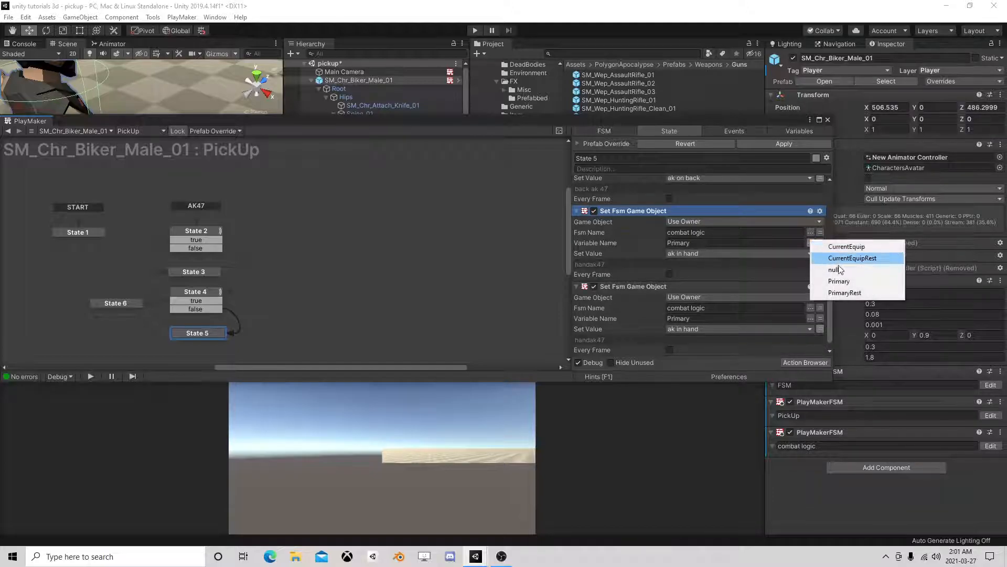
pyautogui.click(842, 292)
pyautogui.click(810, 253)
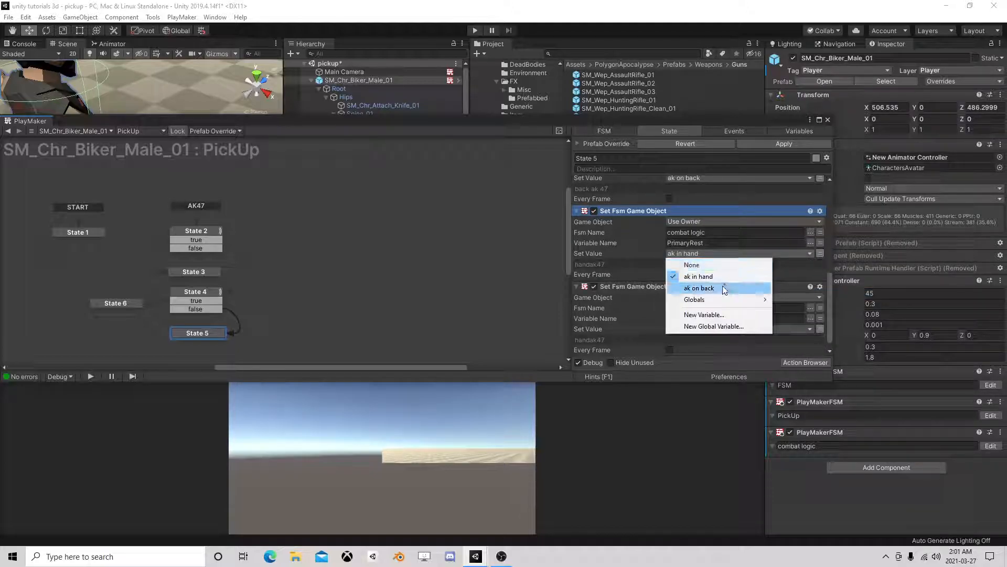
pyautogui.click(723, 288)
pyautogui.click(828, 120)
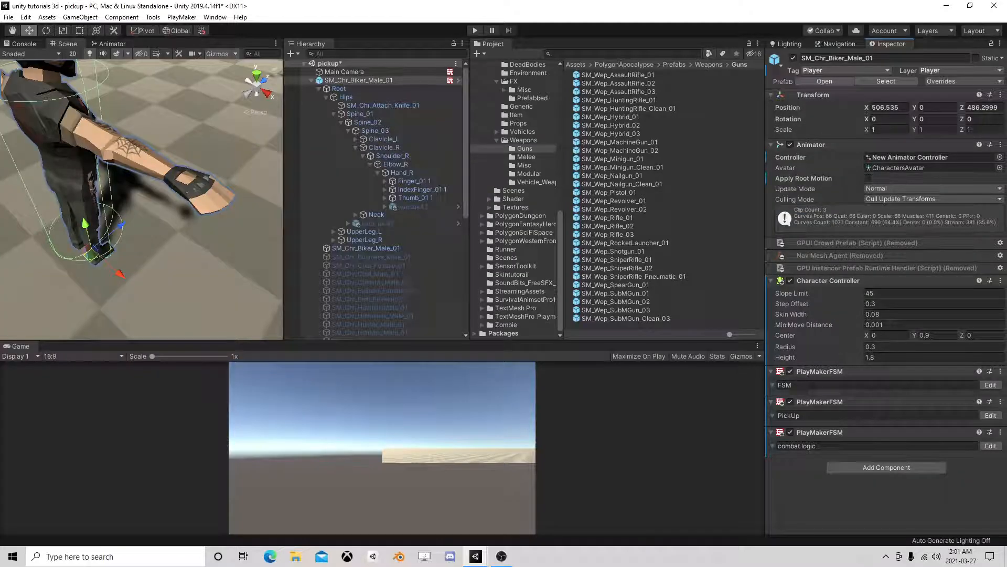
# Duplicate the Set Game Object action in State 7 of the combat logic FSM.
pyautogui.click(990, 445)
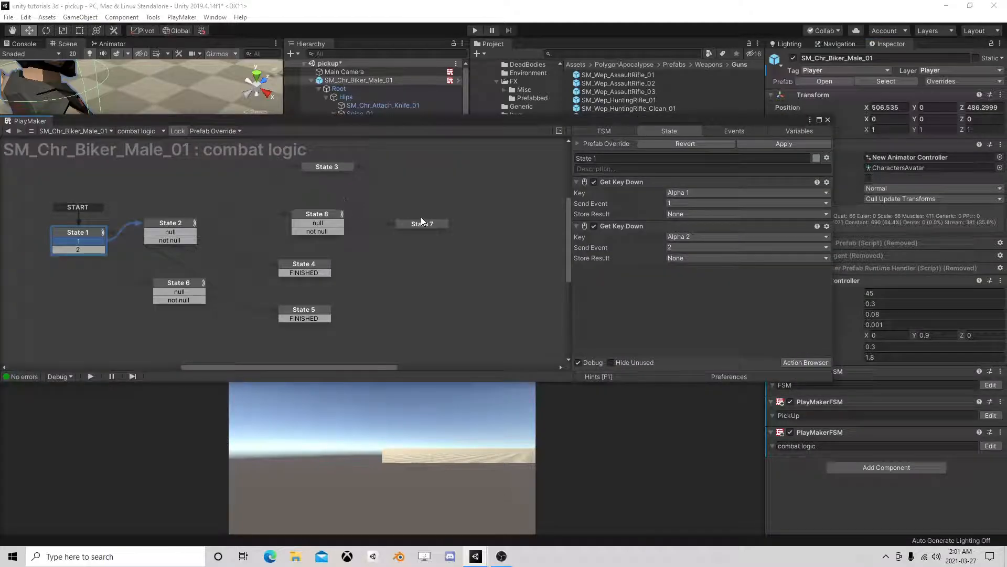
pyautogui.click(420, 221)
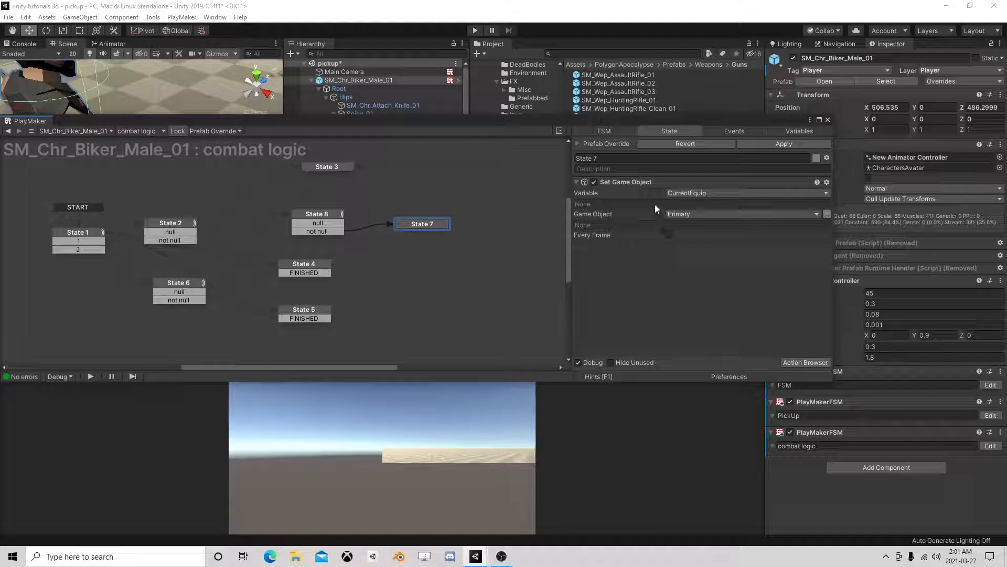
pyautogui.rightClick(625, 183)
pyautogui.click(669, 243)
pyautogui.rightClick(606, 264)
pyautogui.click(650, 358)
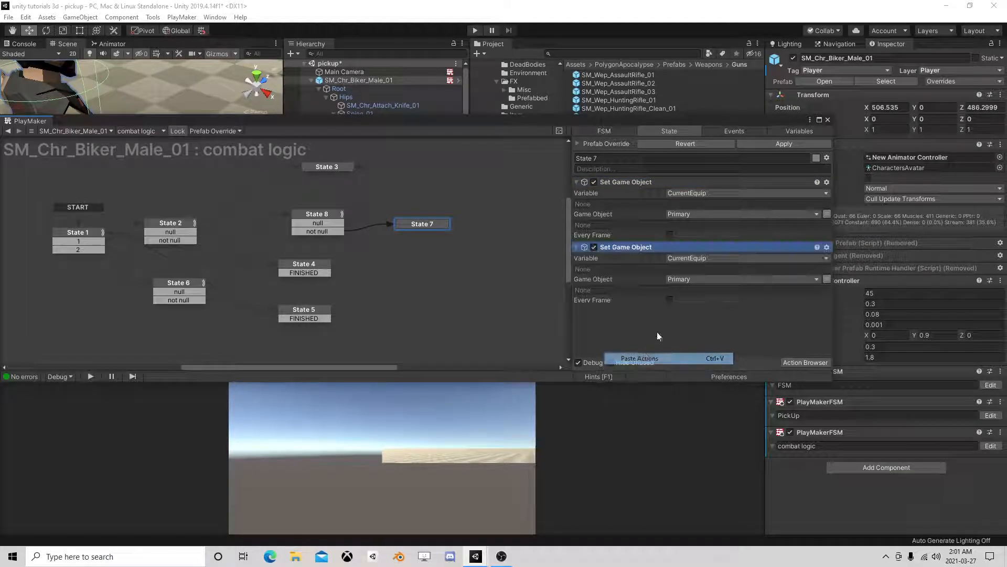
# Have State 7's duplicated Set Game Object action set CurrentEquipRest to PrimaryRest.
pyautogui.click(692, 258)
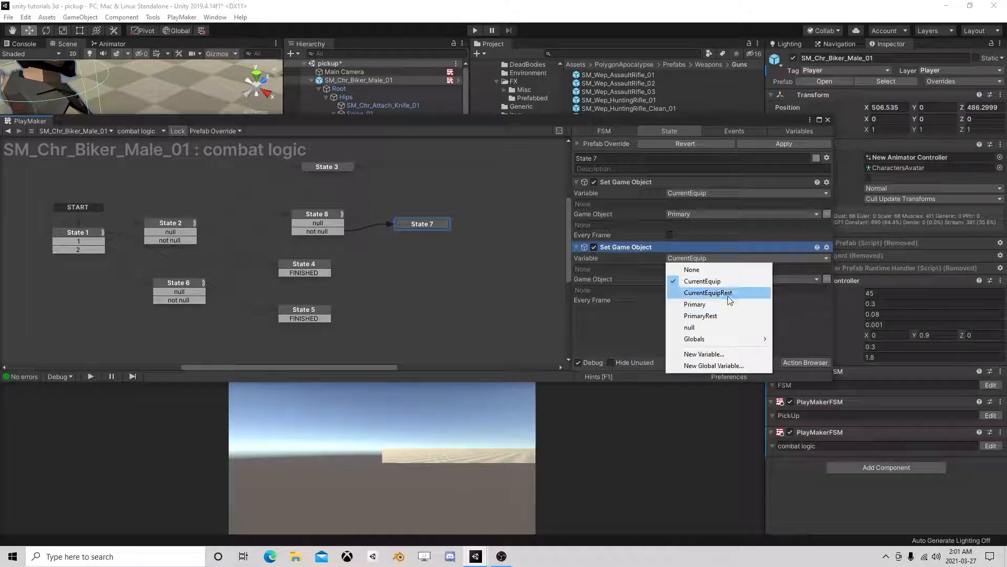
pyautogui.click(728, 296)
pyautogui.click(709, 279)
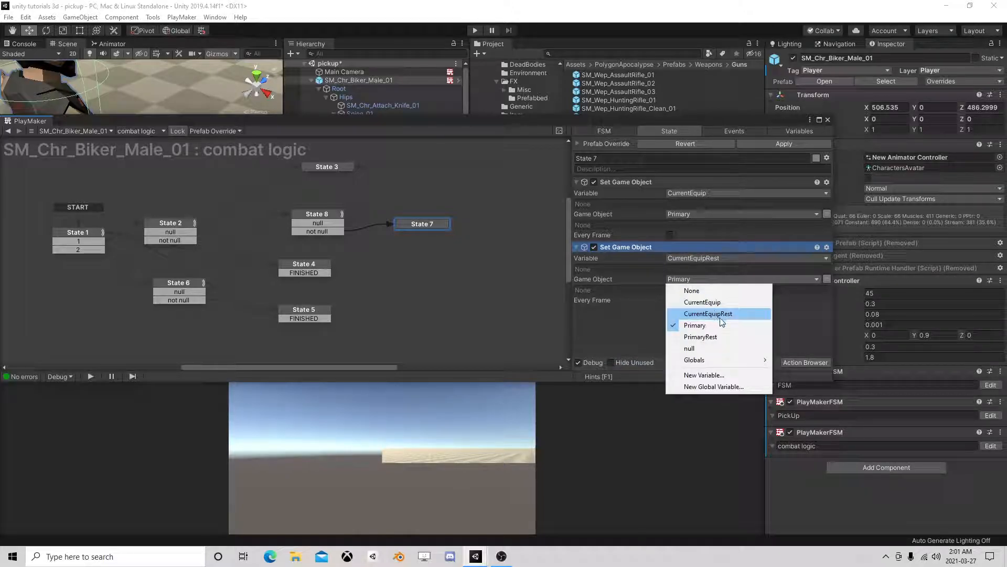
pyautogui.click(718, 336)
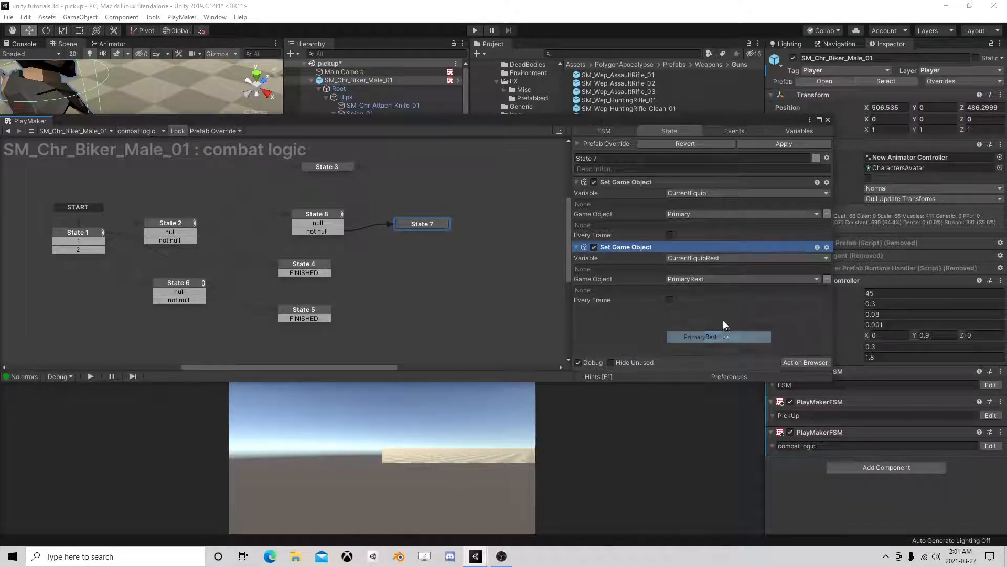
# Add a FINISHED transition to State 7 of the combat logic FSM.
pyautogui.rightClick(414, 226)
pyautogui.click(413, 226)
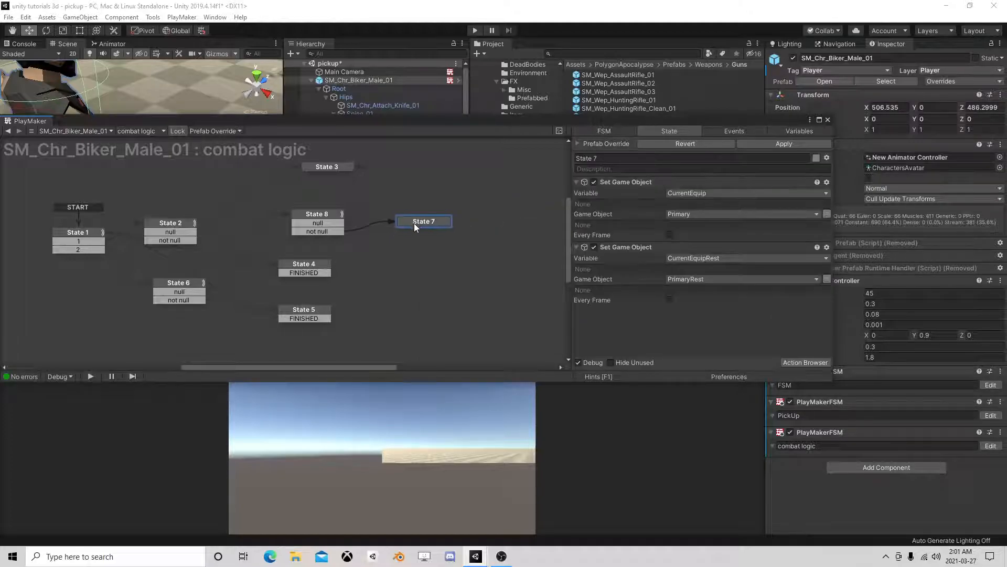
pyautogui.rightClick(414, 223)
pyautogui.moveTo(450, 227)
pyautogui.click(575, 280)
# Connect State 7's FINISHED transition to State 5, place the two states closer together, and close the FSM editor.
pyautogui.click(175, 219)
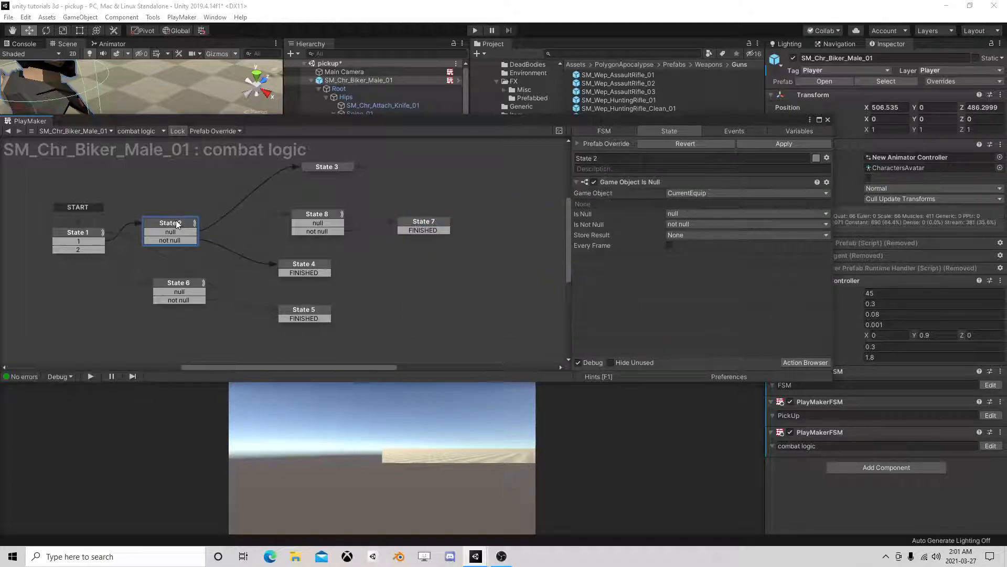
pyautogui.click(310, 310)
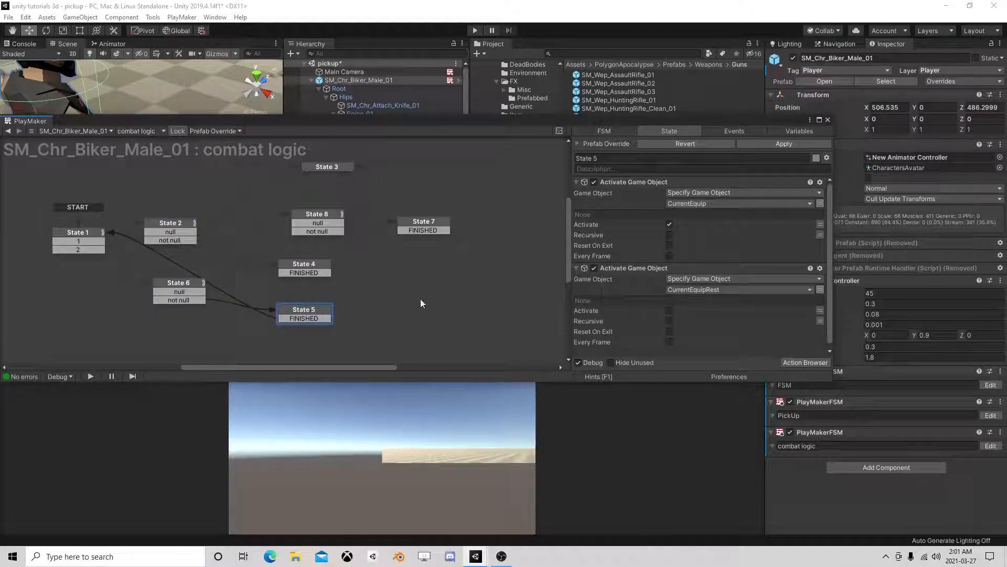
pyautogui.click(425, 227)
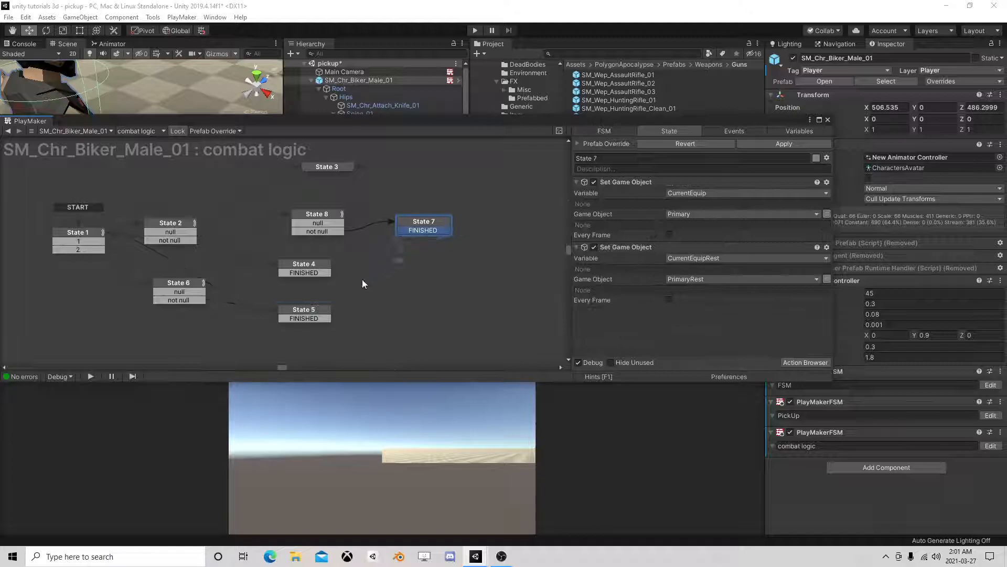
pyautogui.moveTo(313, 319); pyautogui.dragTo(305, 292)
pyautogui.click(432, 225)
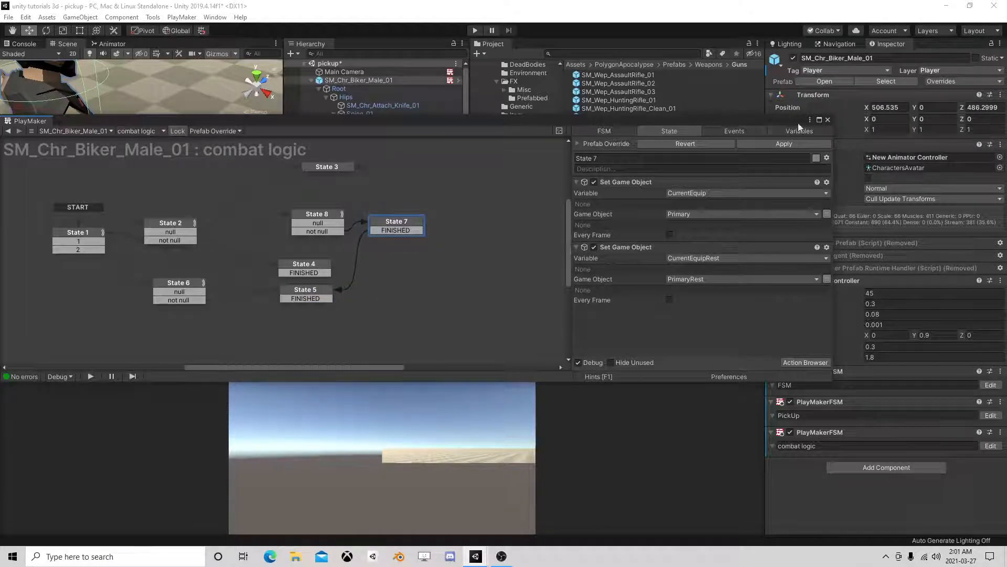
pyautogui.click(828, 120)
# Start play mode and walk the character to the AK47 to pick it up.
pyautogui.click(475, 30)
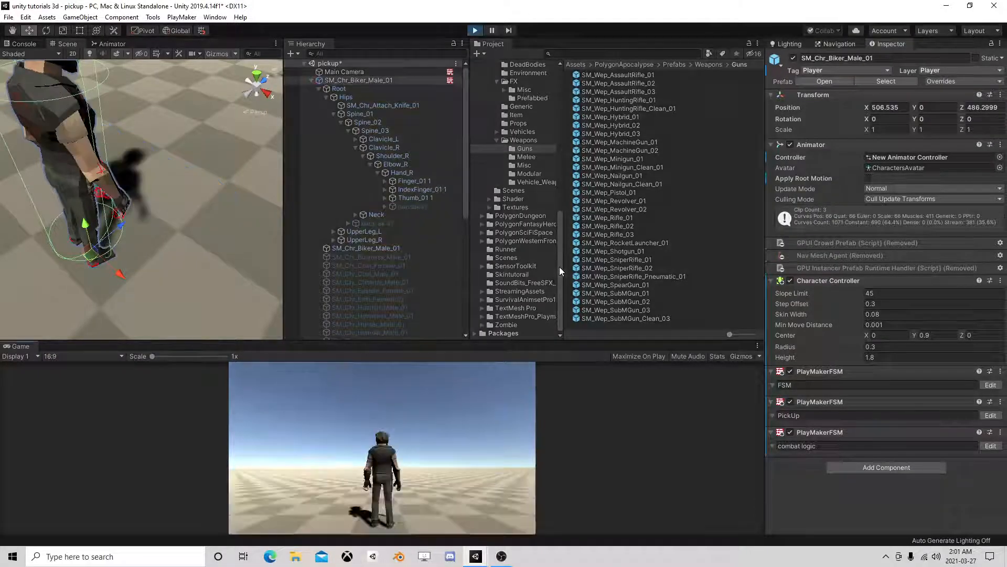
pyautogui.press('w')
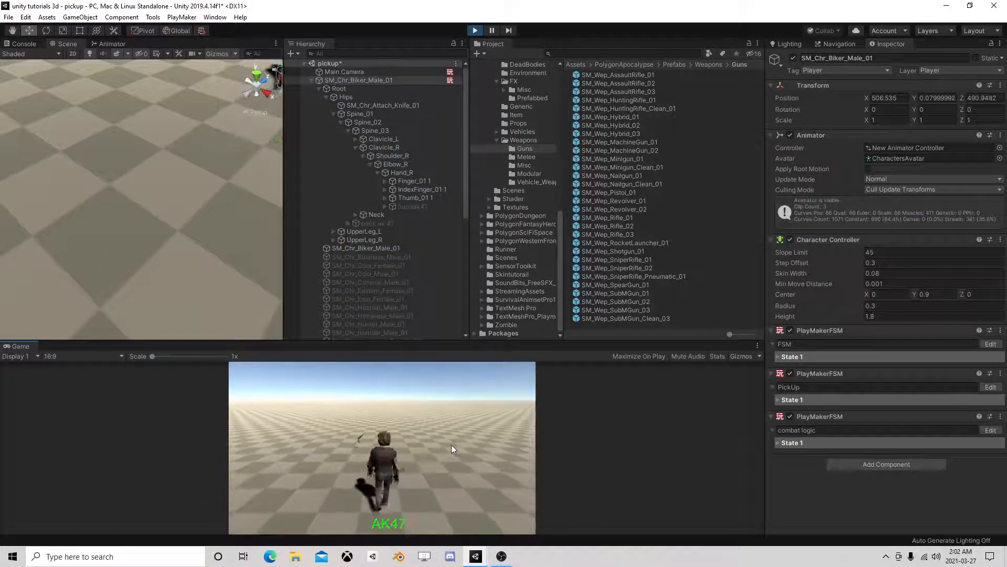
pyautogui.press('d')
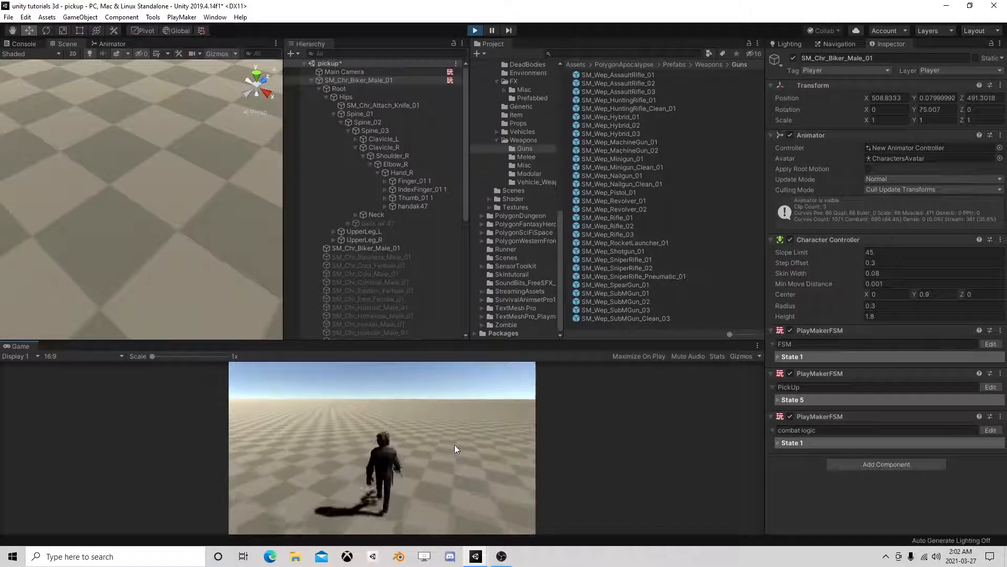
# Test switching the AK47 repeatedly between hand and back, walk the character forward a little, and stop play mode.
pyautogui.press('1')
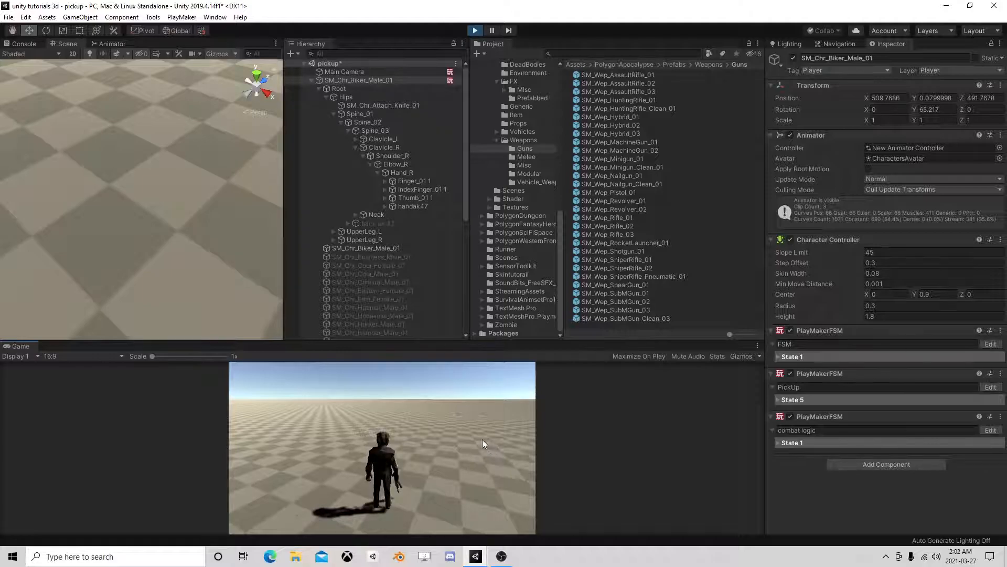
pyautogui.press('1')
pyautogui.press('1')
pyautogui.press('1')
pyautogui.press('1')
pyautogui.press('1')
pyautogui.press('1')
pyautogui.press('1')
pyautogui.press('1')
pyautogui.press('1')
pyautogui.press('1')
pyautogui.press('1')
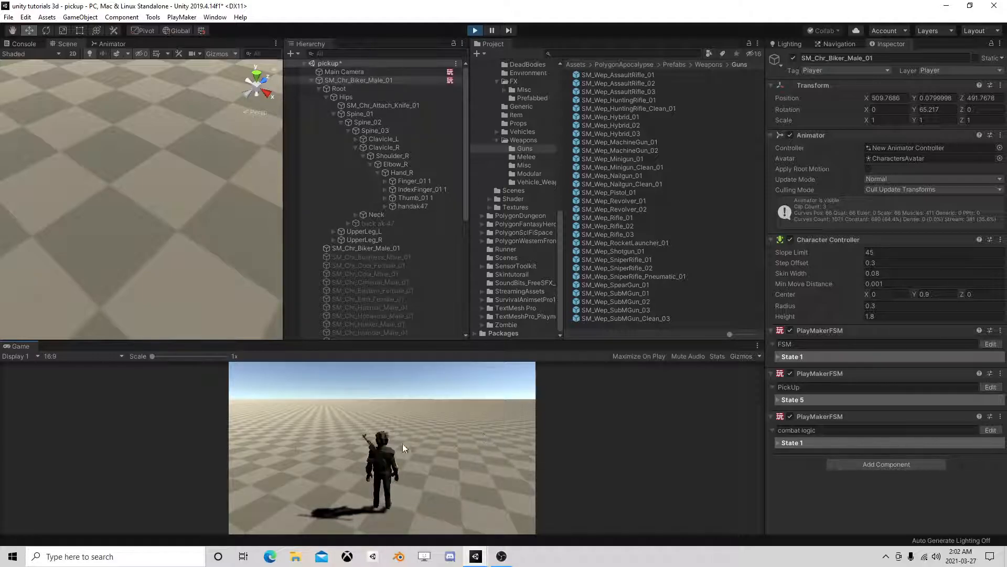
pyautogui.press('1')
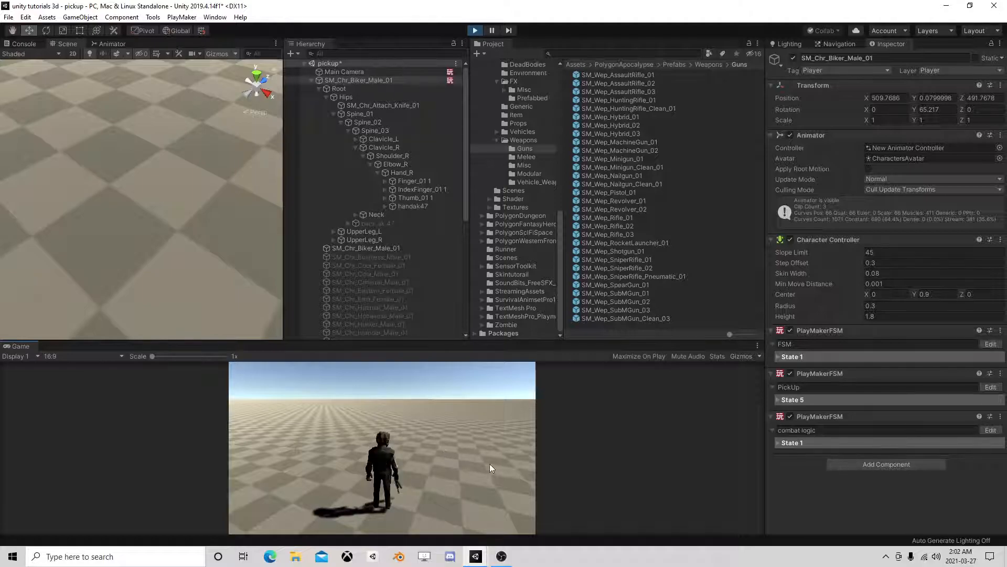
pyautogui.press('w')
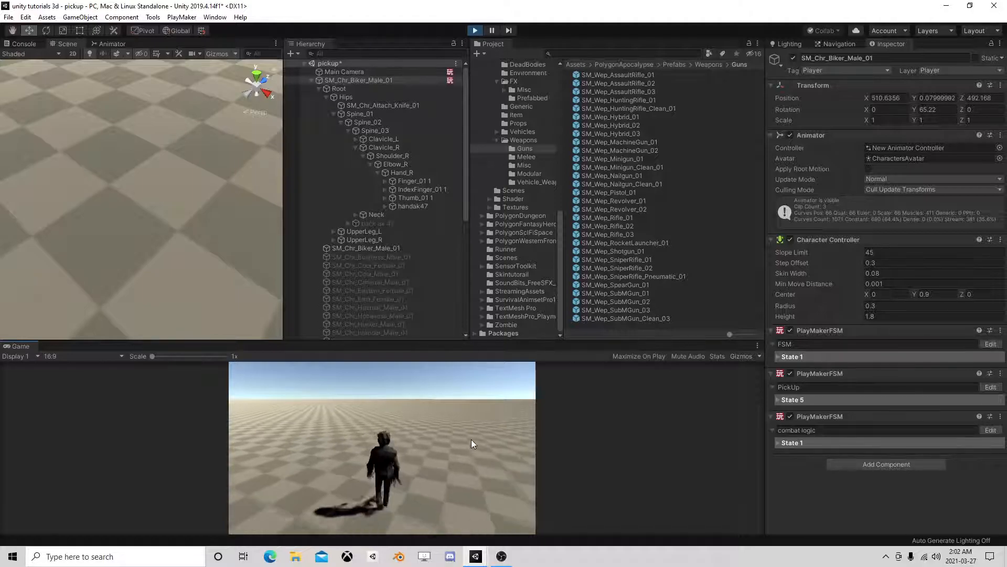
pyautogui.click(475, 30)
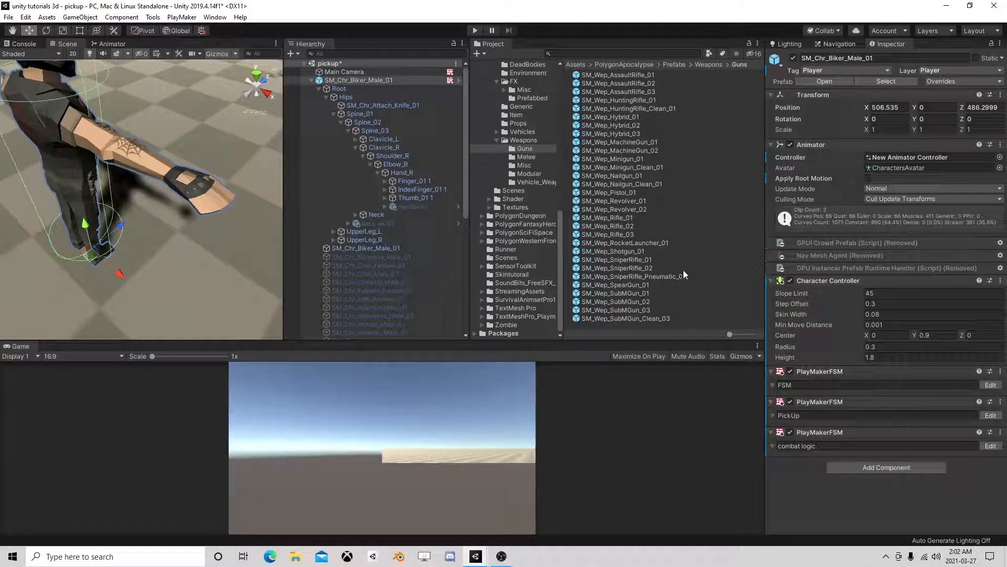
# Collapse the character's hierarchy and set the Name input of the Info FSM on ItemPickup (1) to "Pistol".
pyautogui.click(415, 208)
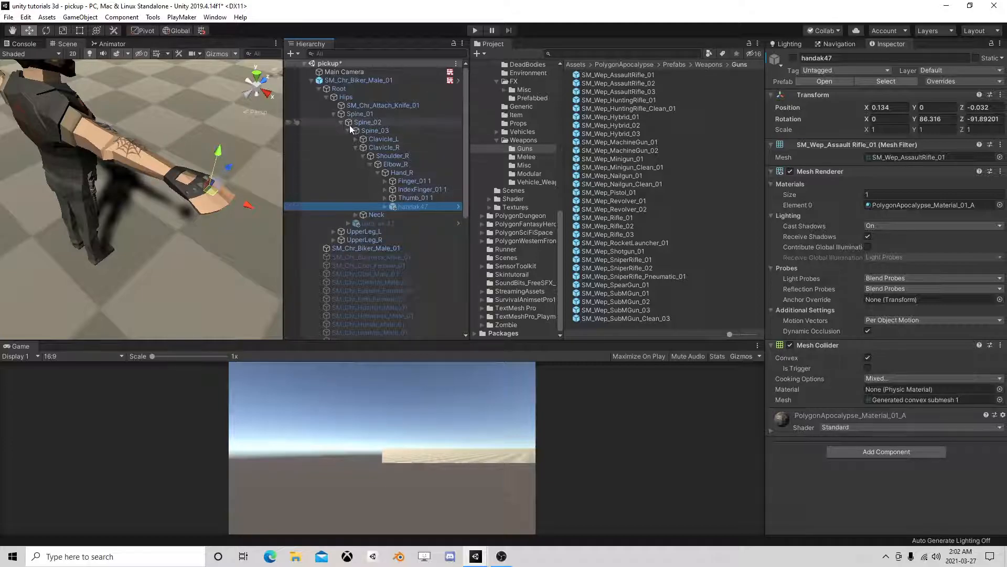
pyautogui.click(312, 80)
pyautogui.click(341, 80)
pyautogui.click(990, 415)
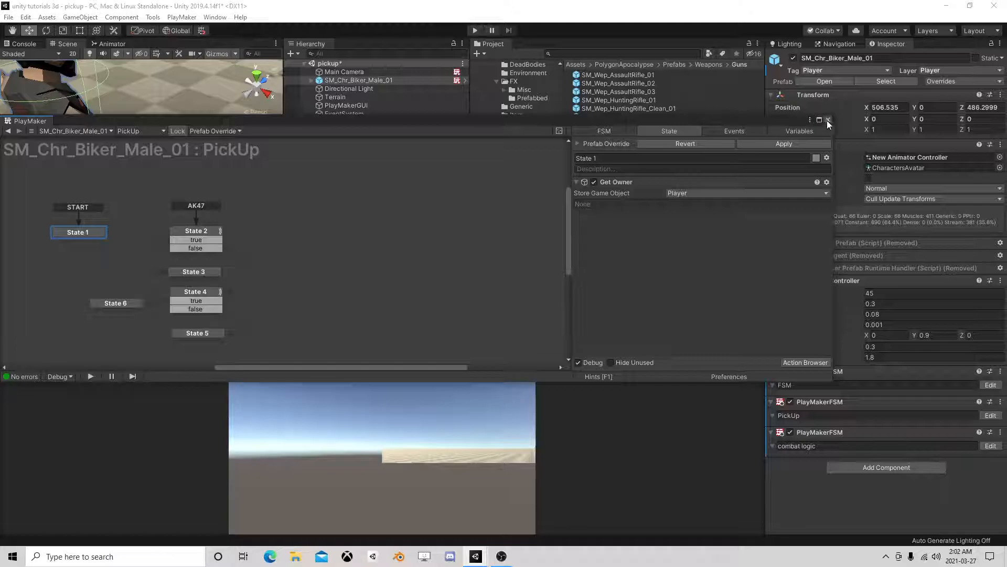
pyautogui.click(828, 120)
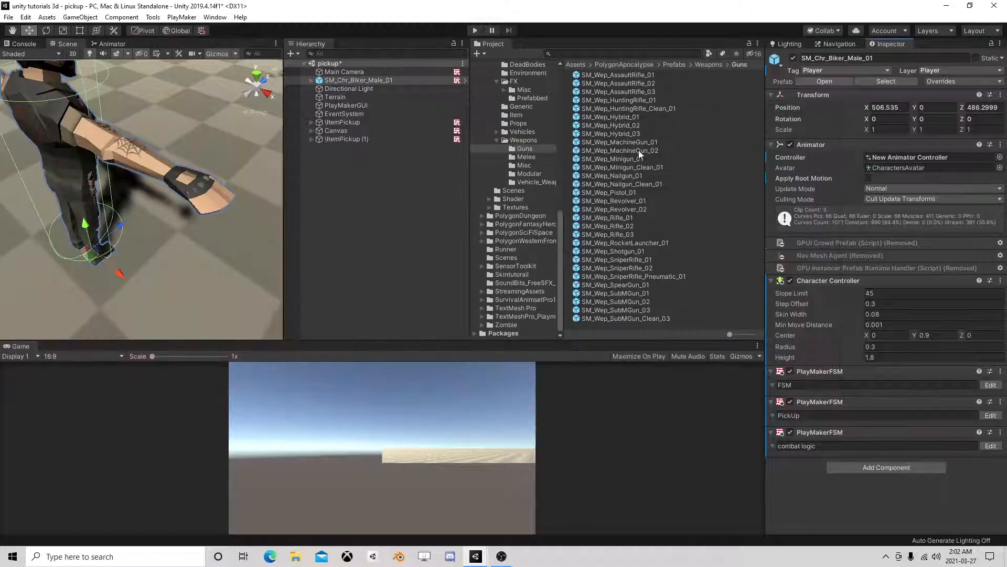
pyautogui.click(353, 121)
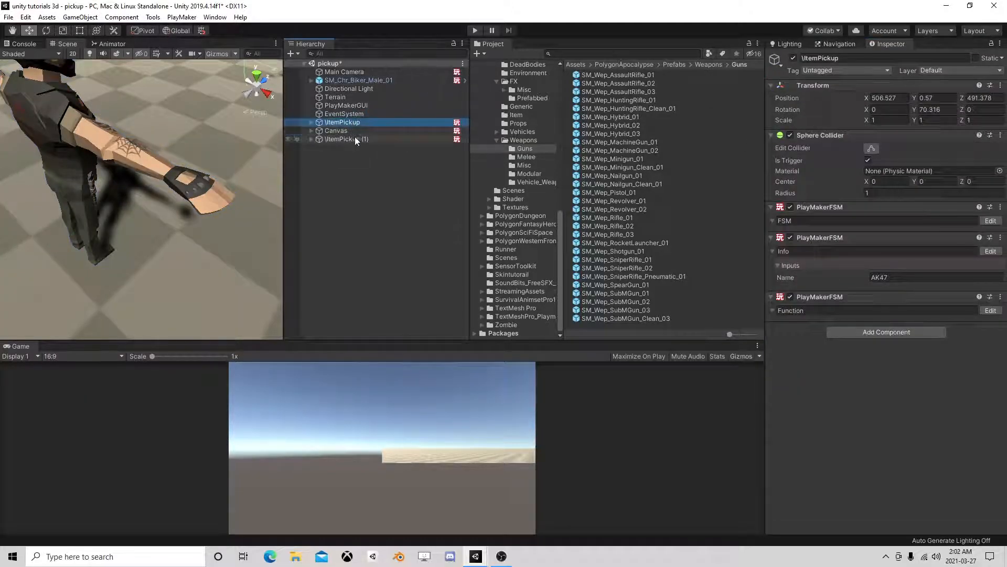
pyautogui.click(349, 138)
pyautogui.moveTo(889, 277); pyautogui.dragTo(817, 279)
pyautogui.press('BackSpace')
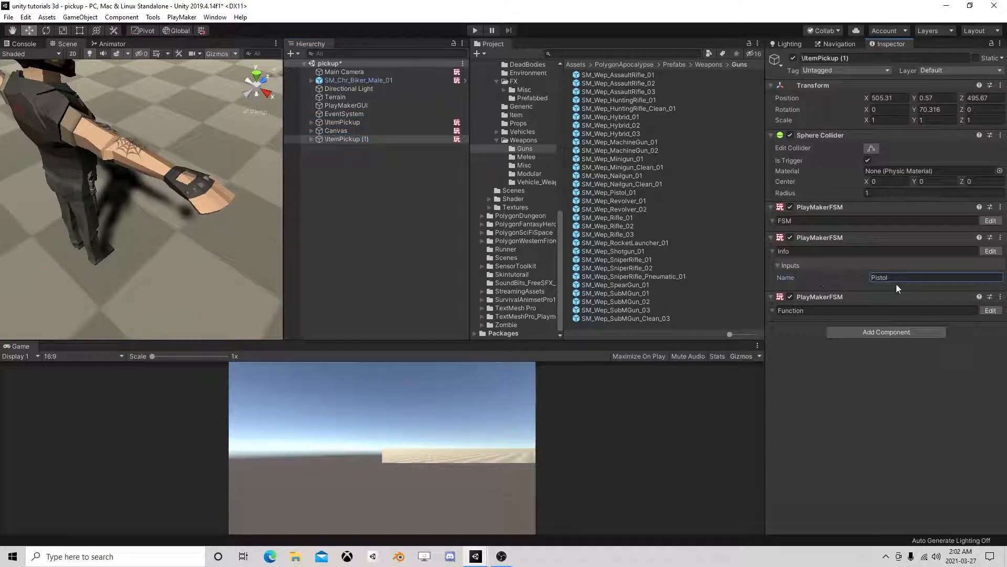
# Copy States 2 to 6 in the character's PickUp FSM, including the AK47 global transition, and paste them beside the originals.
pyautogui.click(341, 105)
pyautogui.click(347, 80)
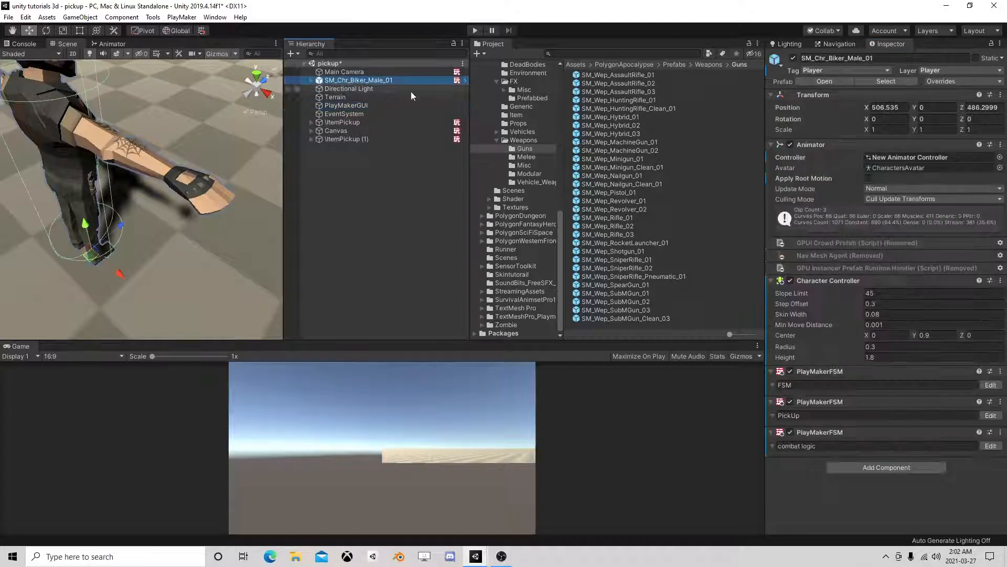
pyautogui.click(990, 415)
pyautogui.scroll(-2, 295, 270)
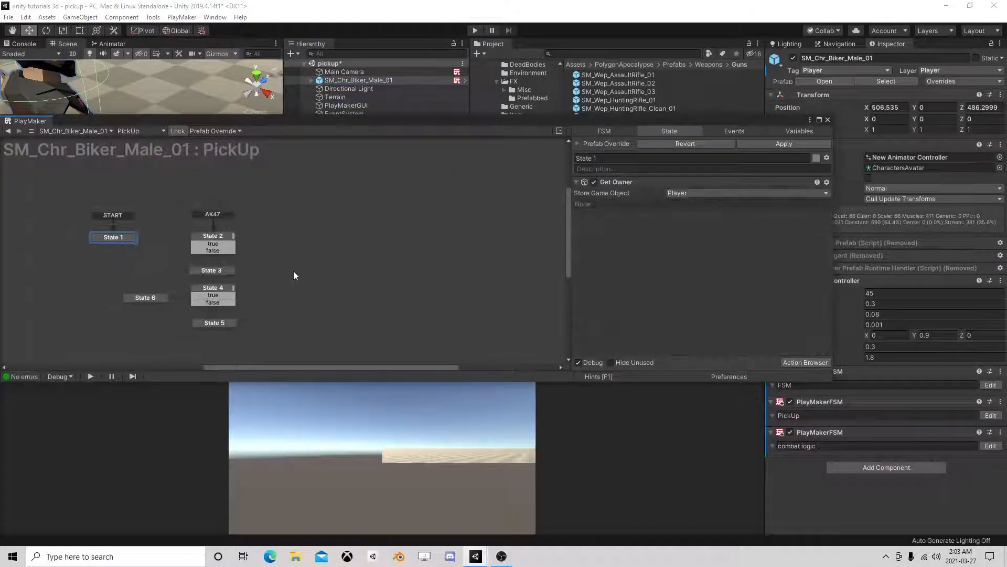
pyautogui.moveTo(295, 269); pyautogui.dragTo(335, 241, button='middle')
pyautogui.moveTo(325, 321); pyautogui.dragTo(191, 194)
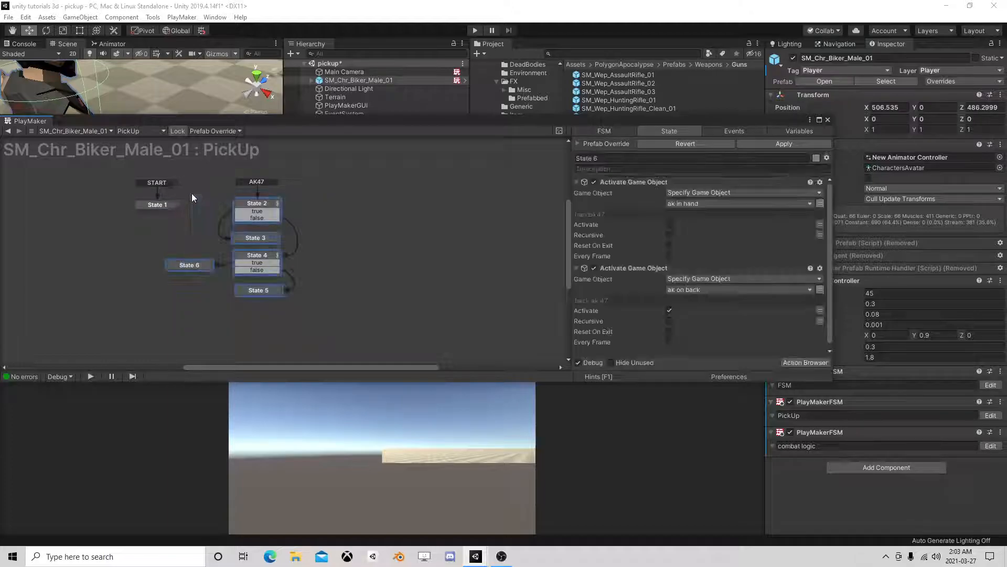
pyautogui.rightClick(250, 203)
pyautogui.click(293, 265)
pyautogui.rightClick(379, 220)
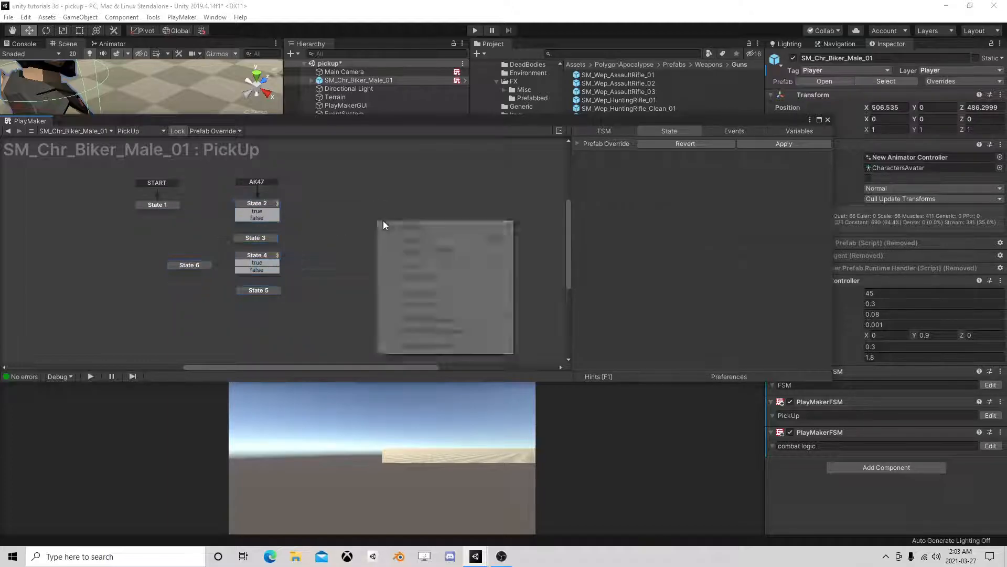
pyautogui.click(403, 238)
pyautogui.moveTo(435, 222); pyautogui.dragTo(382, 207)
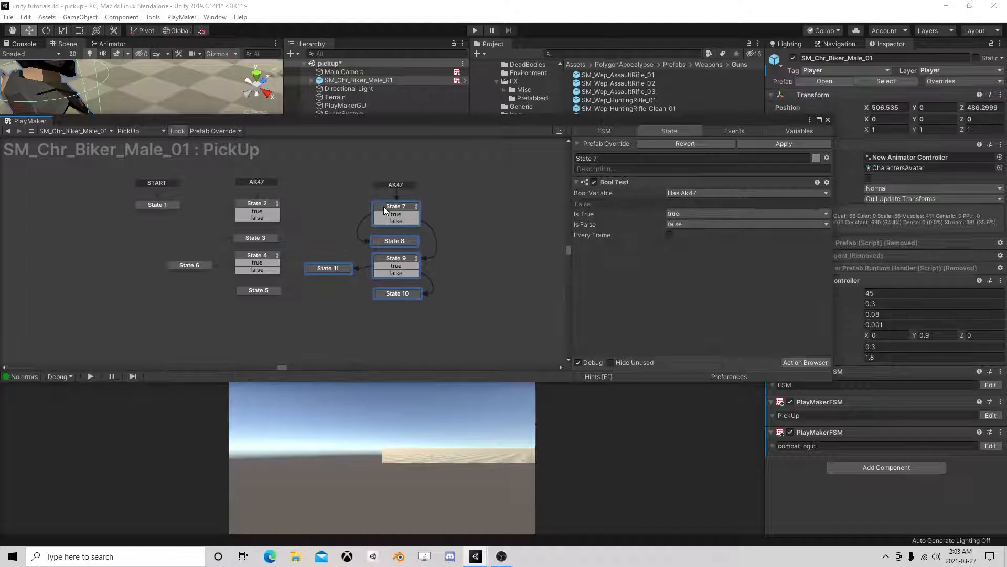
# Add an event named "Pistol" to the PickUp FSM and make it global.
pyautogui.click(734, 131)
pyautogui.click(719, 351)
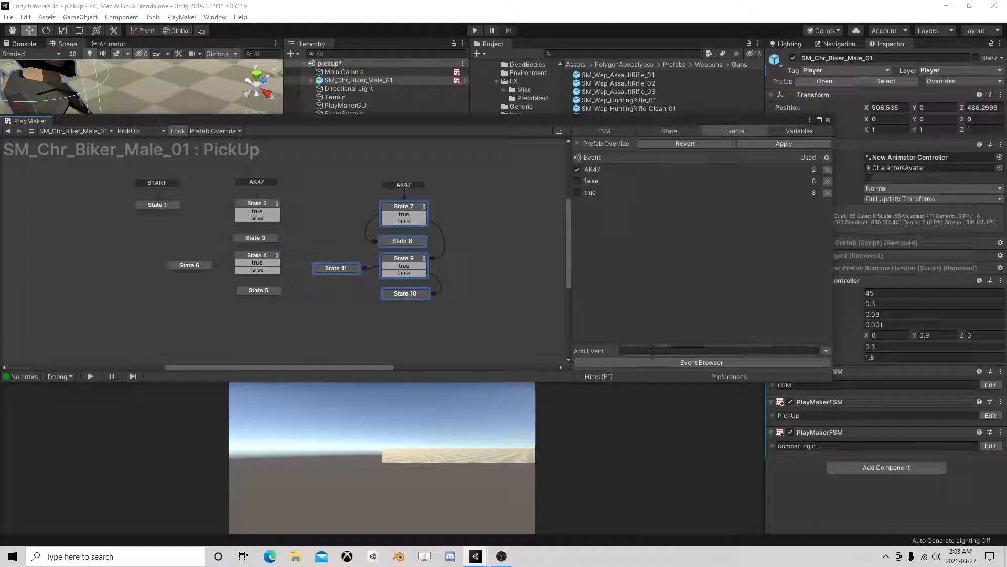
pyautogui.write('Pistol')
pyautogui.press('Return')
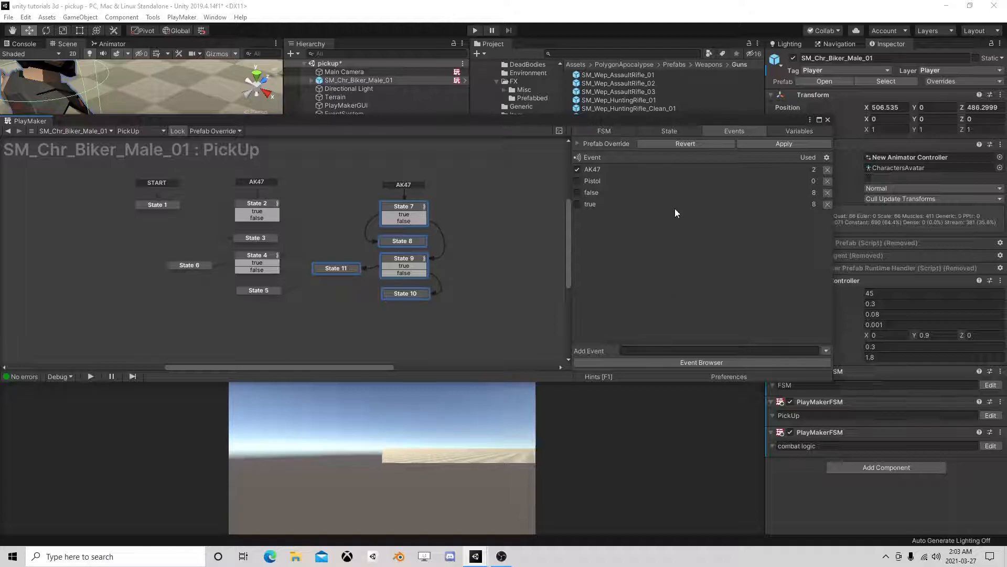
pyautogui.click(577, 181)
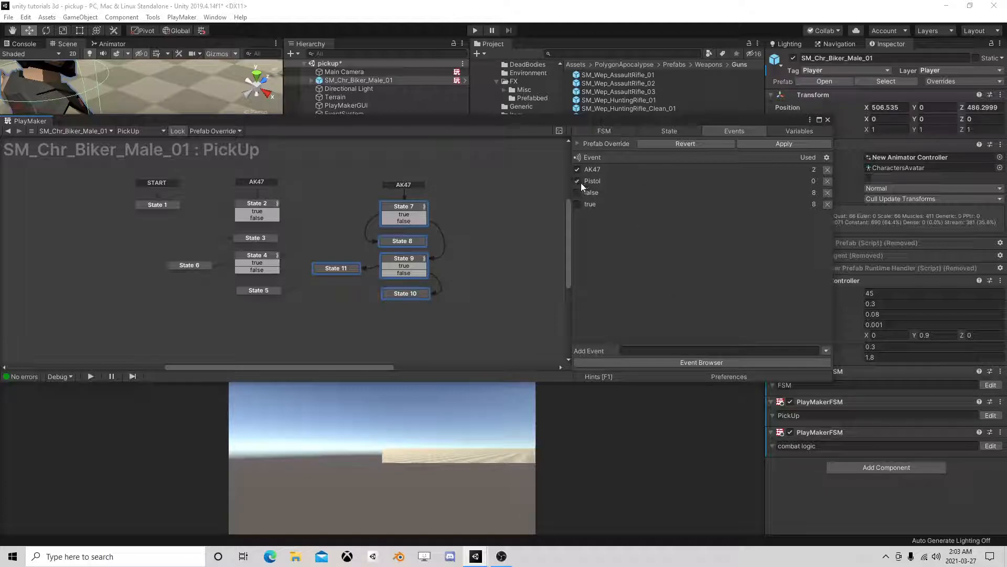
# Change State 7's global transition from AK47 to Pistol, reposition the copied states slightly higher, and close the FSM editor.
pyautogui.rightClick(408, 186)
pyautogui.moveTo(448, 207)
pyautogui.click(540, 242)
pyautogui.moveTo(411, 208); pyautogui.dragTo(404, 193)
pyautogui.click(472, 201)
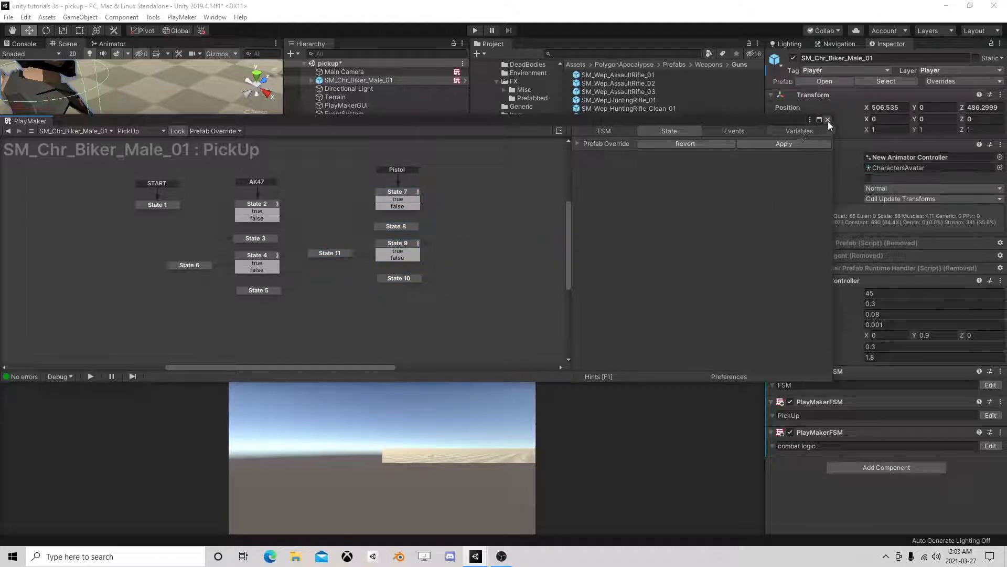
pyautogui.click(828, 120)
# Expand the character's hierarchy and add the SM_Wep_Pistol_01 prefab as a child of Hand_R.
pyautogui.click(310, 80)
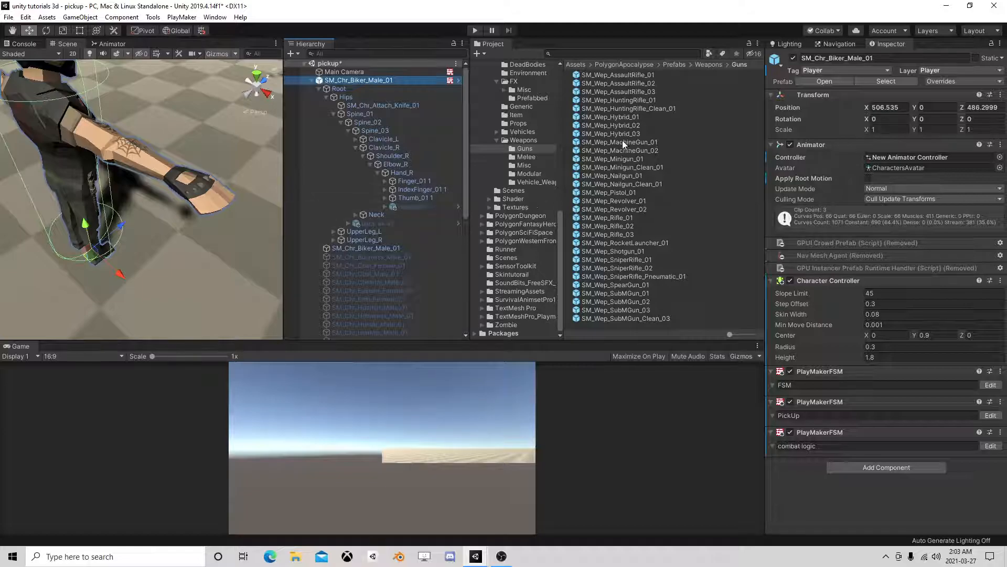
pyautogui.moveTo(623, 194); pyautogui.dragTo(404, 173)
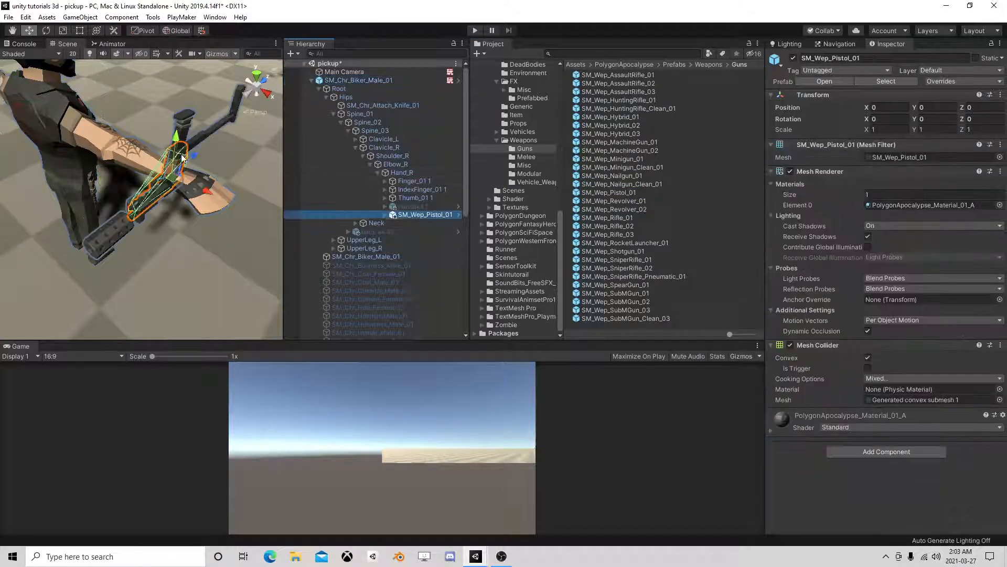
# Fit the pistol into the character's right hand at about position 0.152, 0, -0.096 and rotation 0, 95.3, -99.1, and deactivate it.
pyautogui.click(46, 31)
pyautogui.moveTo(178, 124); pyautogui.dragTo(93, 95)
pyautogui.moveTo(179, 200); pyautogui.dragTo(318, 222)
pyautogui.press('w')
pyautogui.moveTo(174, 181); pyautogui.dragTo(226, 188)
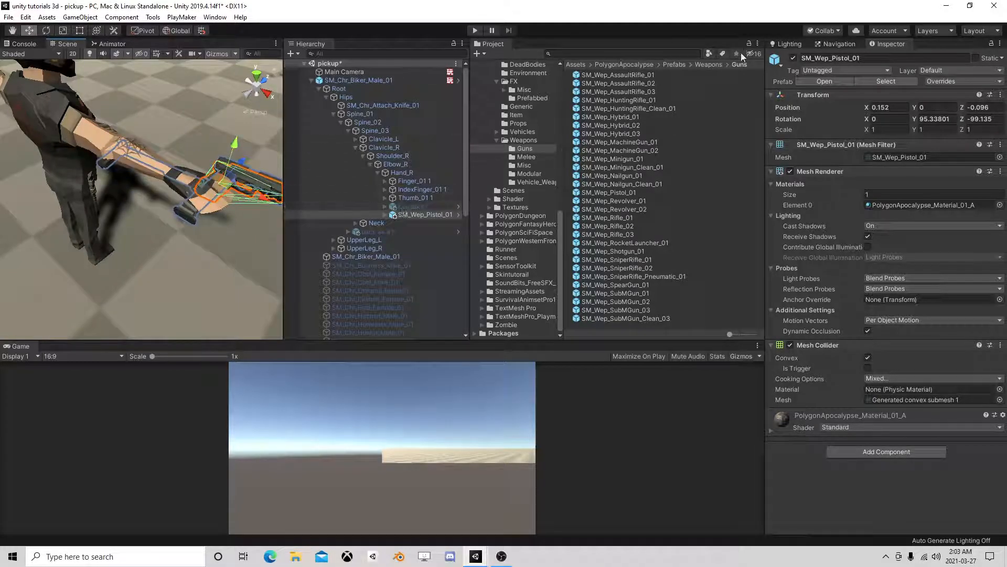
pyautogui.click(792, 58)
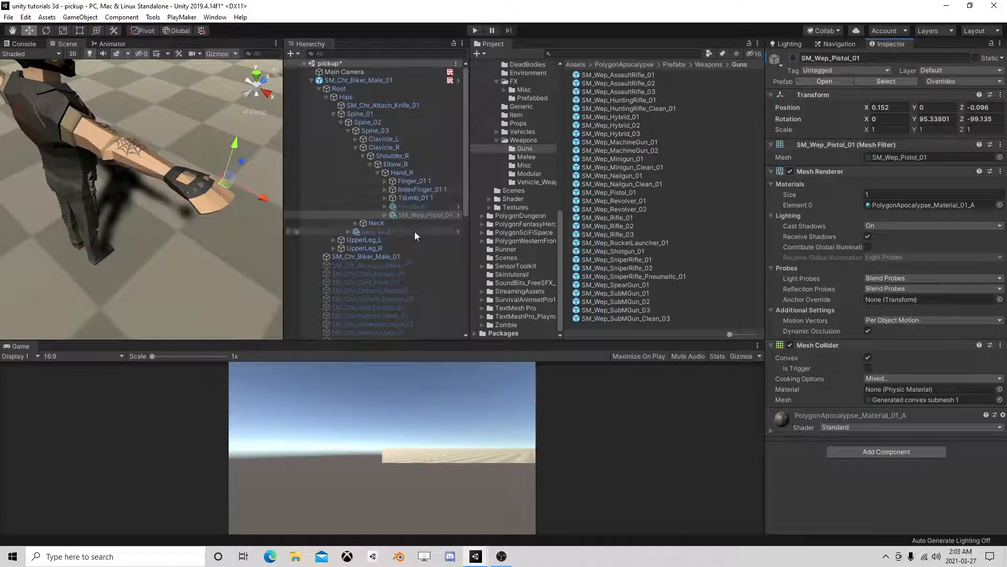
# Add a second SM_Wep_Pistol_01 prefab as a child of Hips and rotate it to about 8.6, 88, 8.3.
pyautogui.moveTo(622, 191); pyautogui.dragTo(346, 98)
pyautogui.click(41, 33)
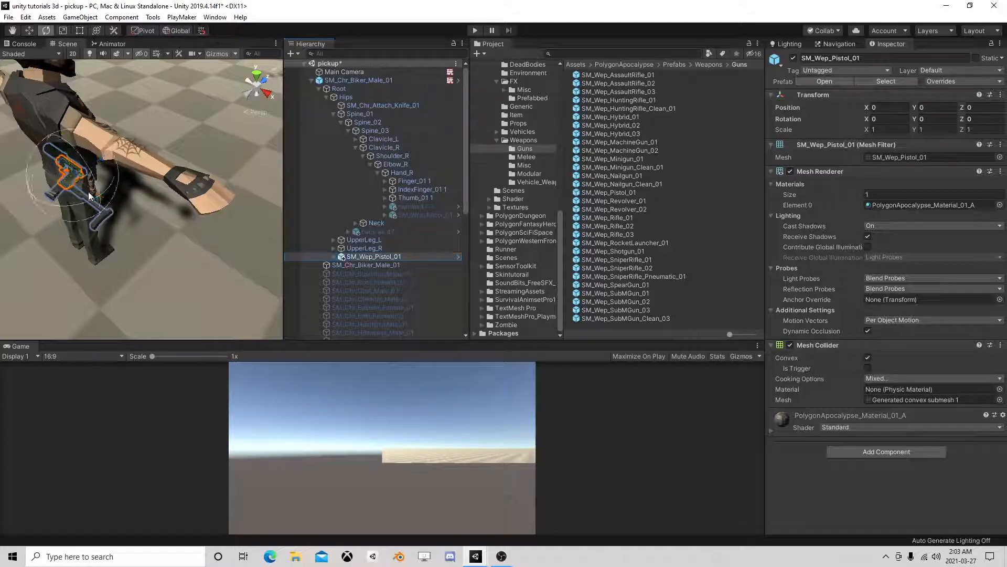
pyautogui.moveTo(91, 186); pyautogui.dragTo(15, 46)
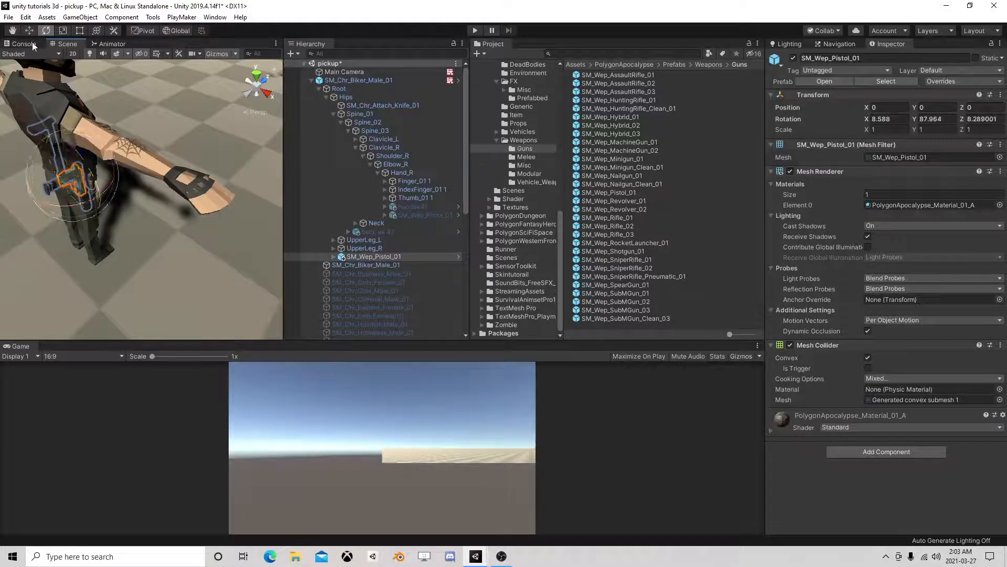
# Move the second pistol onto the character's hip at about -0.107, 0.007, -0.203 and deactivate it.
pyautogui.click(32, 30)
pyautogui.moveTo(82, 193); pyautogui.dragTo(82, 138)
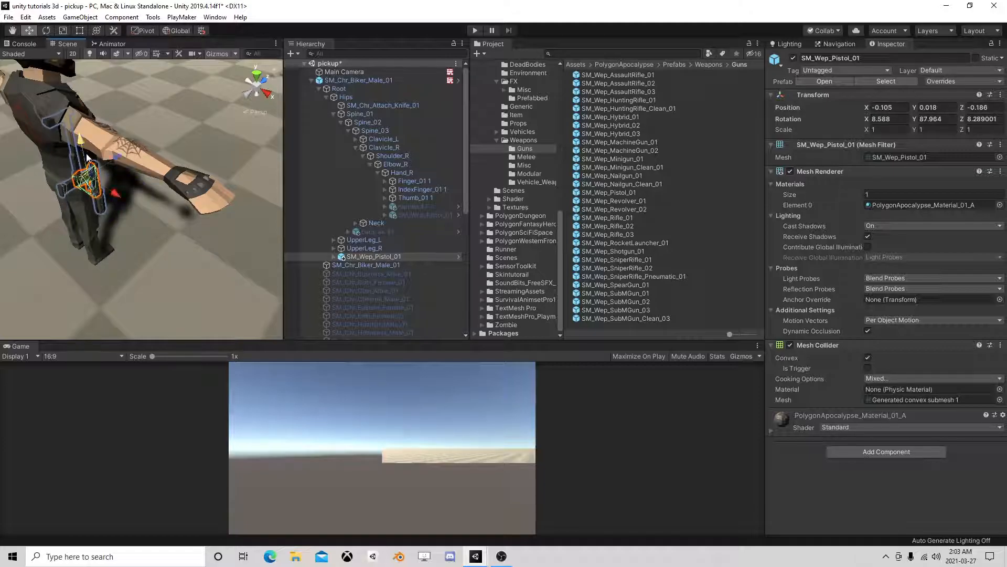
pyautogui.moveTo(86, 180); pyautogui.dragTo(88, 190)
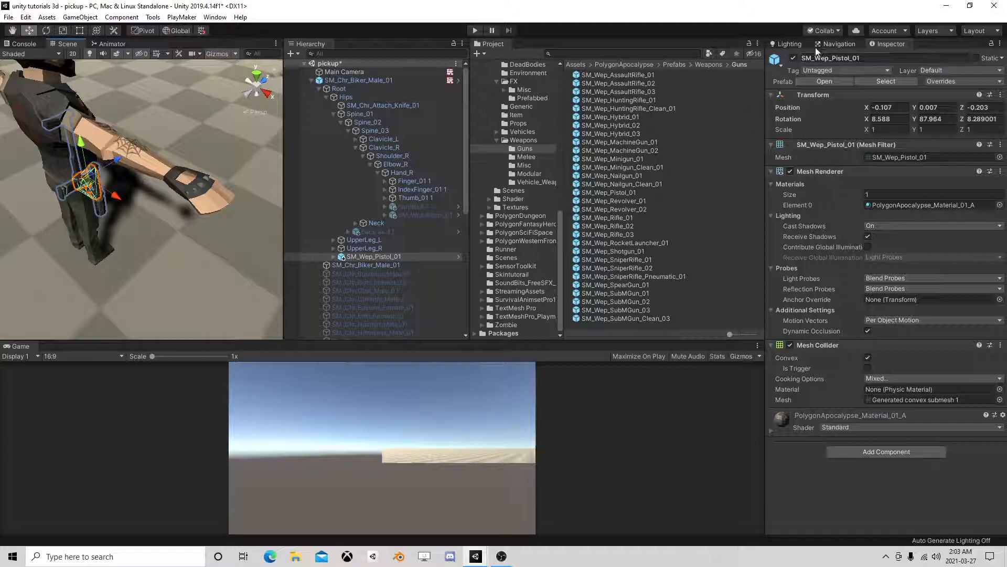
pyautogui.click(793, 57)
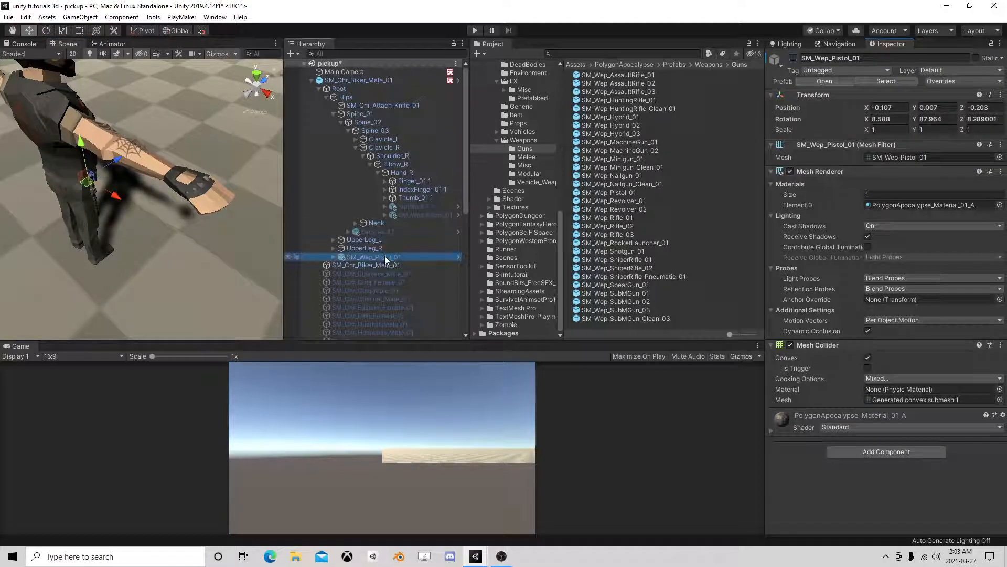
# Rename the pistol under Hips to "pistol on hip".
pyautogui.click(383, 257)
pyautogui.write('pi')
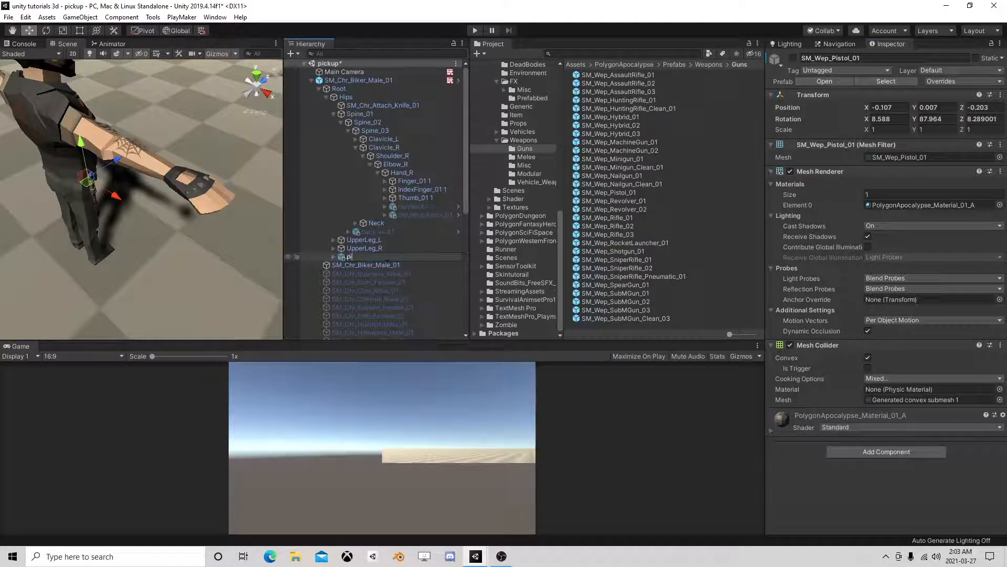
pyautogui.write('stol on hip')
pyautogui.press('Return')
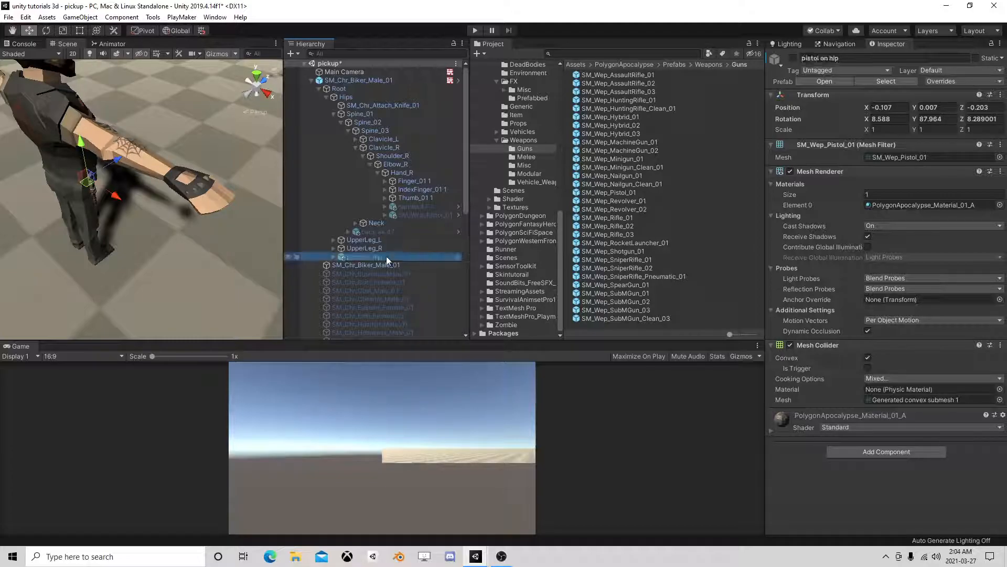
# Rename the pistol under Hand_R to "pistol in hand".
pyautogui.click(429, 212)
pyautogui.click(436, 216)
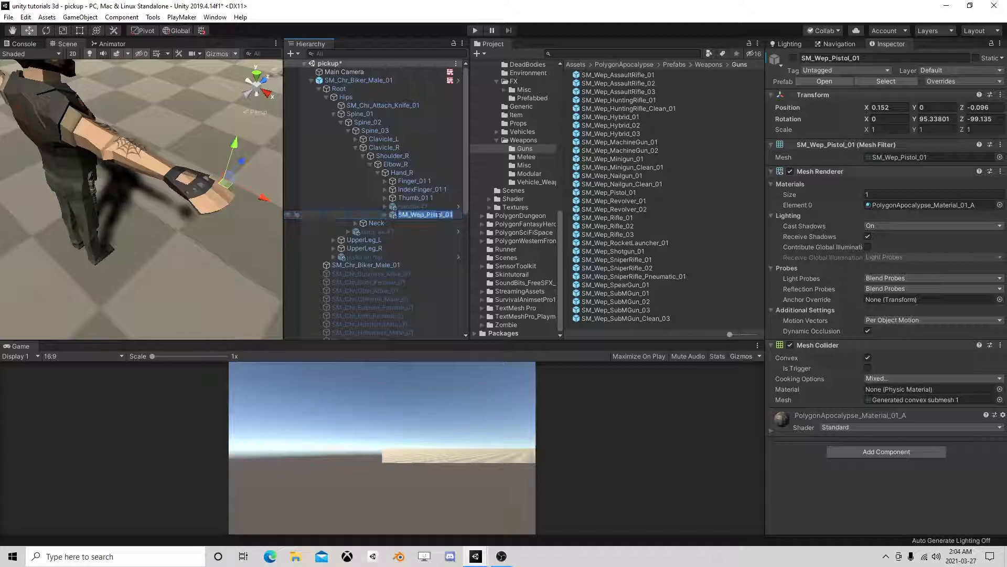
pyautogui.write('pi')
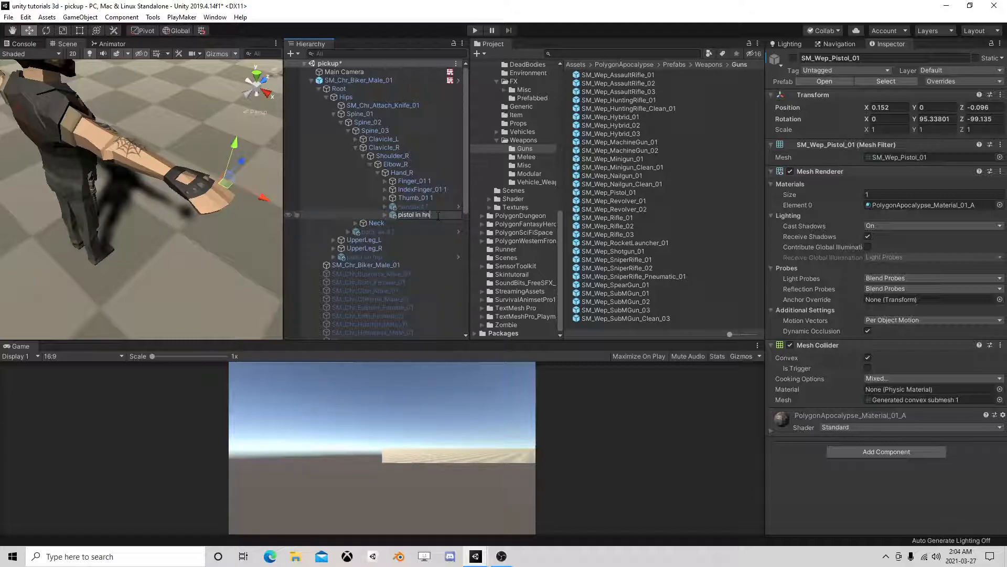
pyautogui.write('stol in hand')
pyautogui.press('Return')
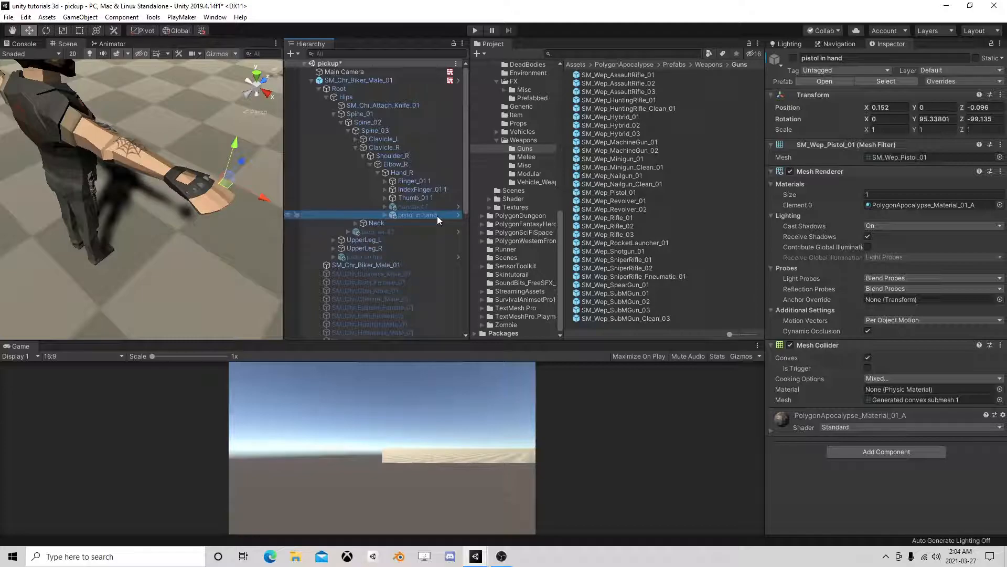
# Open the PickUp FSM on SM_Chr_Biker_Male_01 and examine the actions in copied States 7 to 10.
pyautogui.click(345, 78)
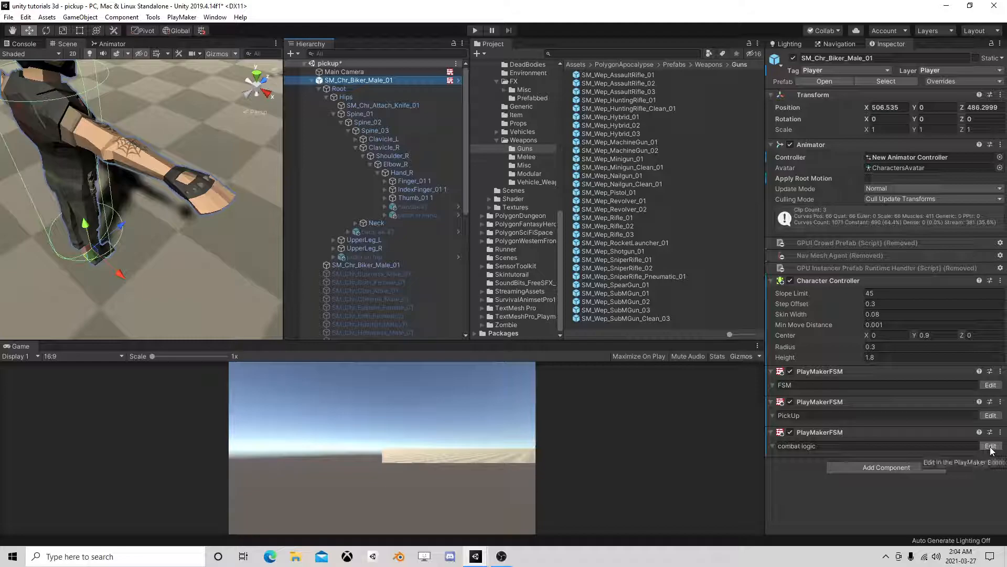
pyautogui.click(990, 415)
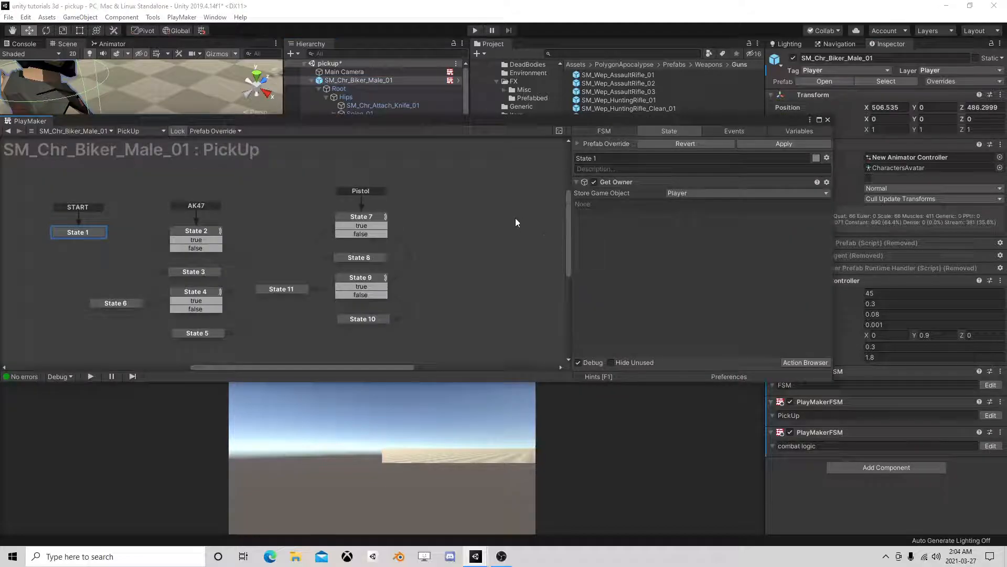
pyautogui.click(366, 220)
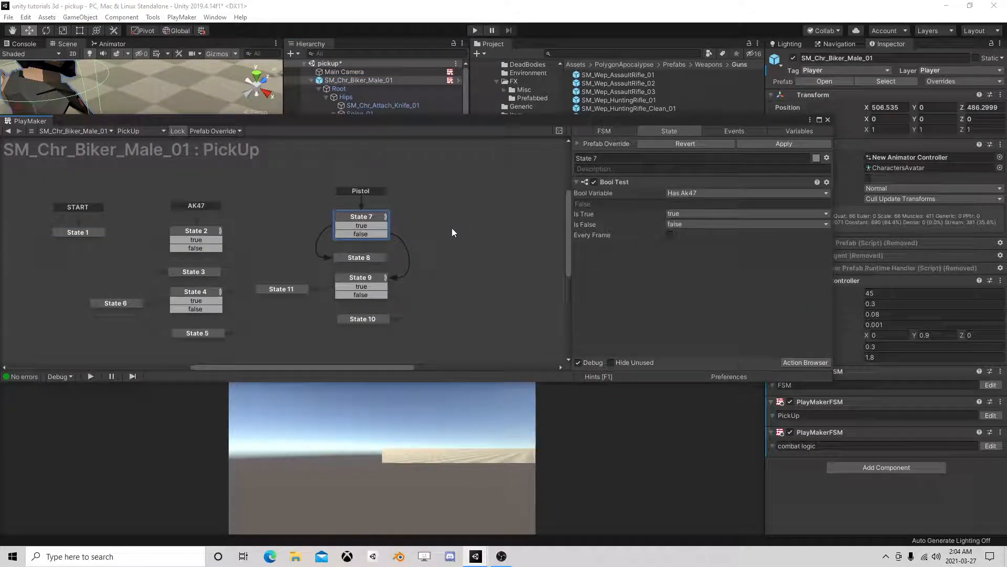
pyautogui.click(370, 257)
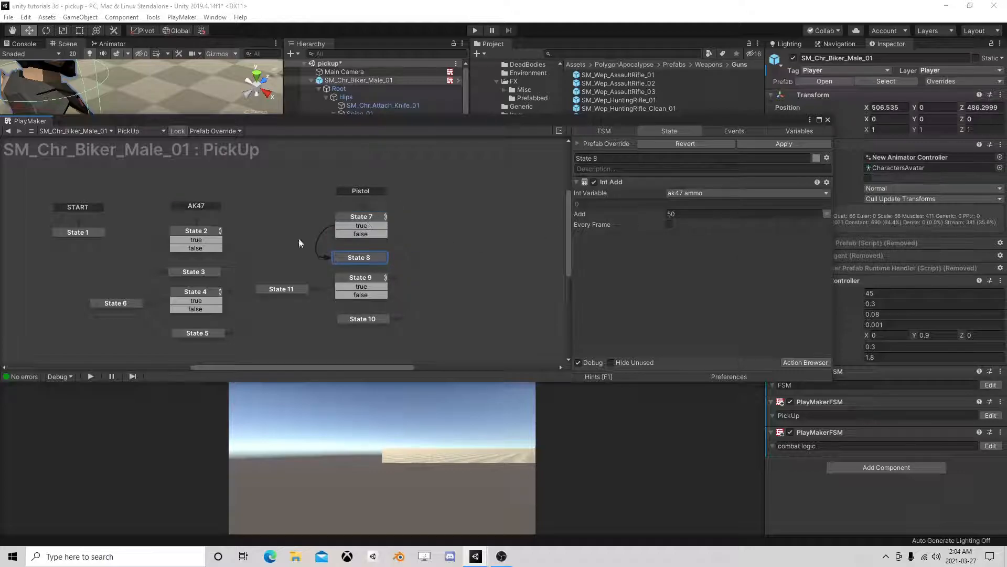
pyautogui.click(368, 278)
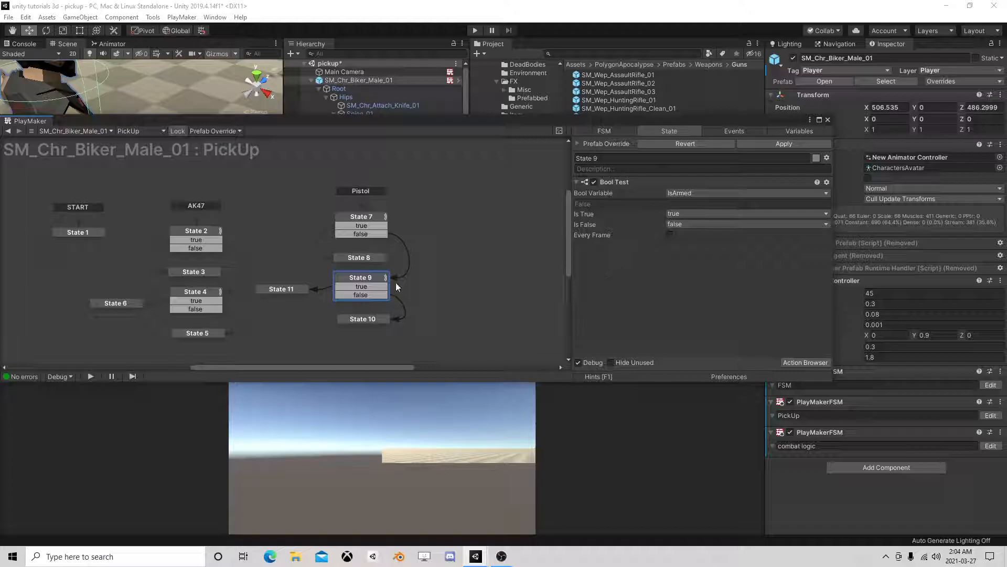
pyautogui.click(364, 319)
pyautogui.scroll(-2, 699, 307)
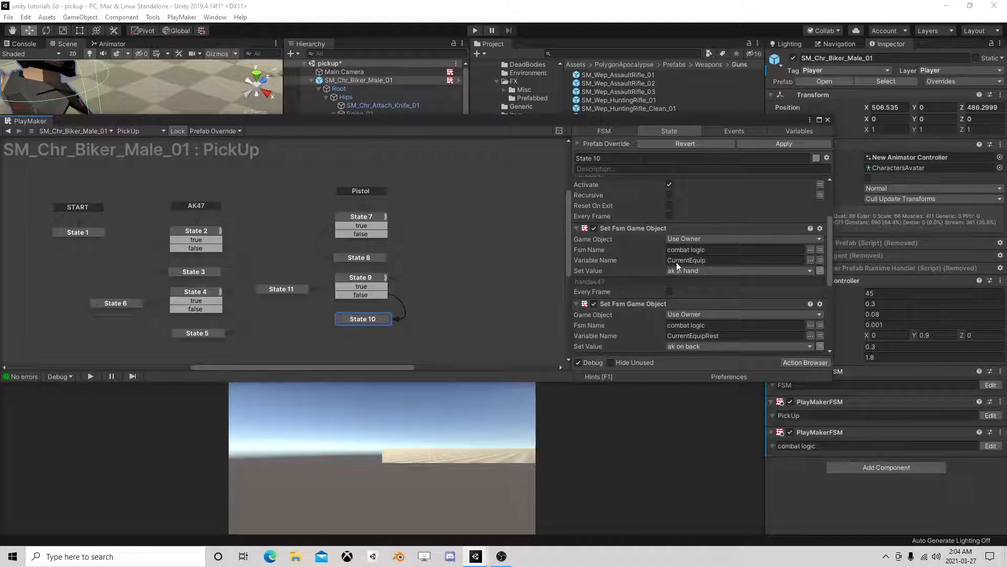
# Check the FSM components on the \ItemPickup object and the remaining Set Fsm Game Object actions in State 10.
pyautogui.moveTo(565, 121); pyautogui.dragTo(500, 252)
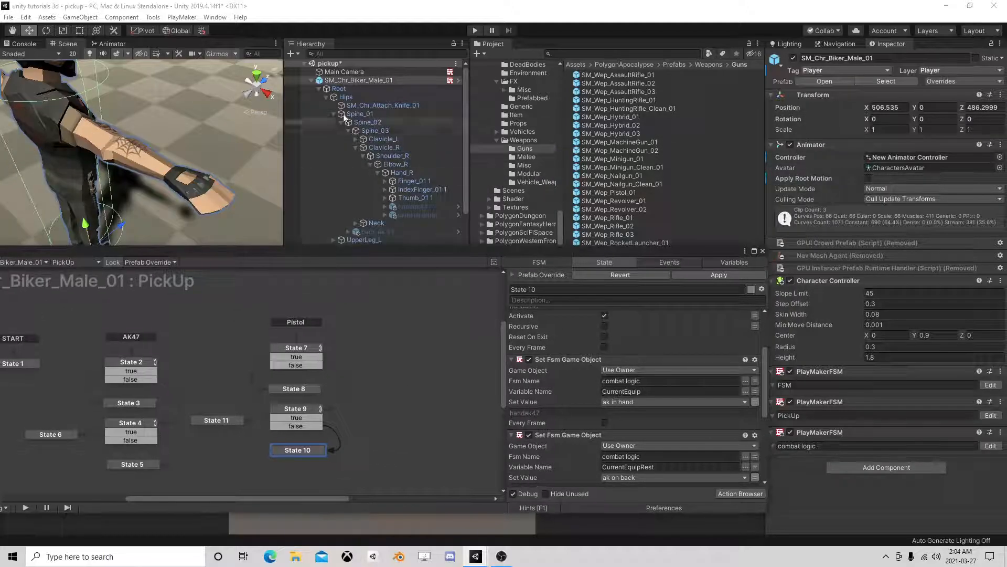
pyautogui.click(311, 80)
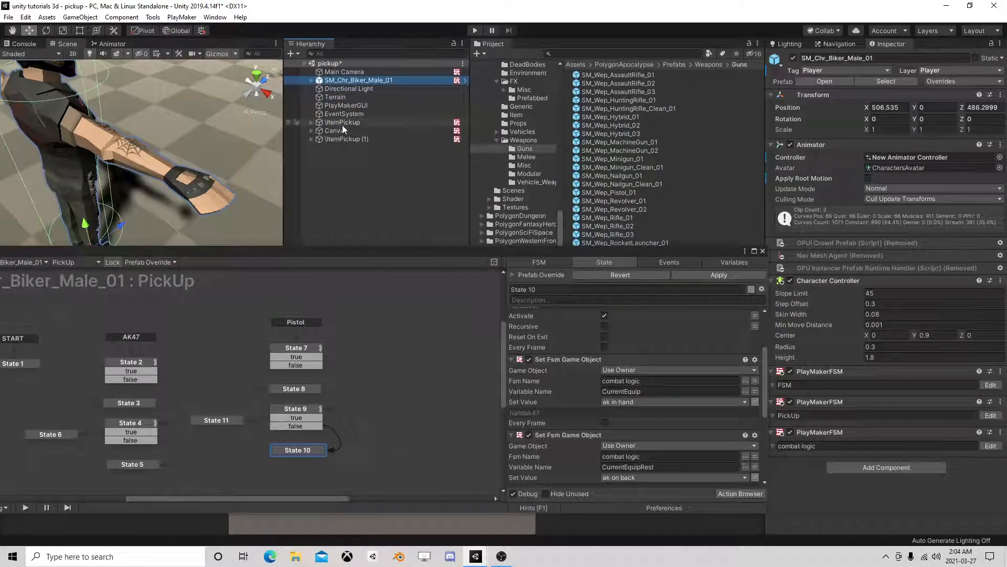
pyautogui.click(342, 124)
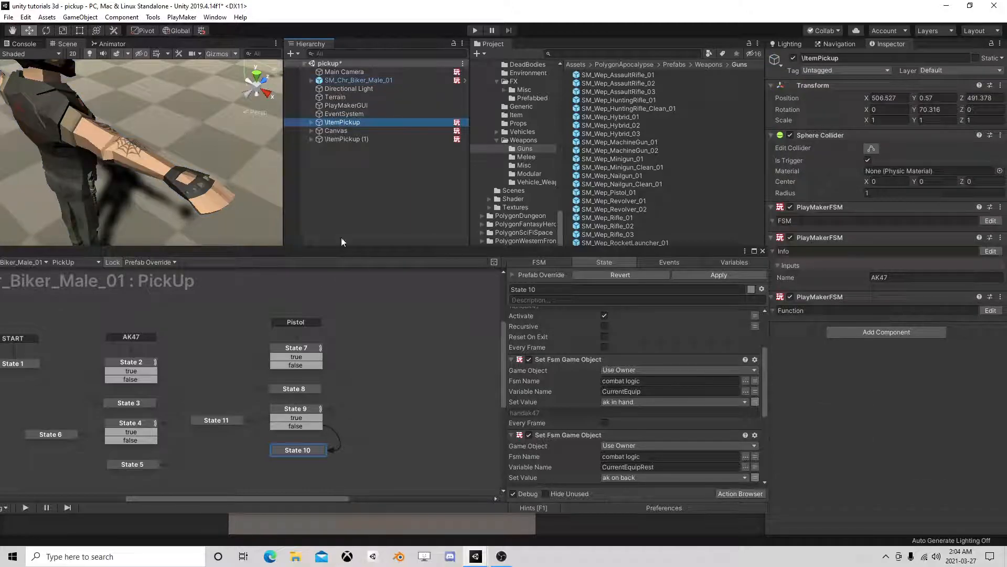
pyautogui.moveTo(344, 252); pyautogui.dragTo(507, 109)
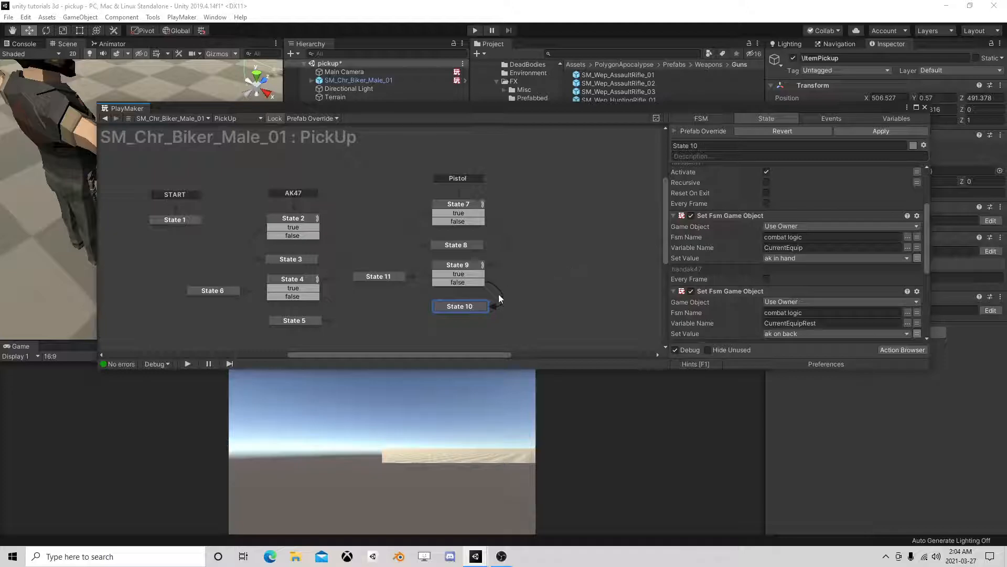
pyautogui.scroll(-3, 757, 304)
pyautogui.scroll(-3, 731, 318)
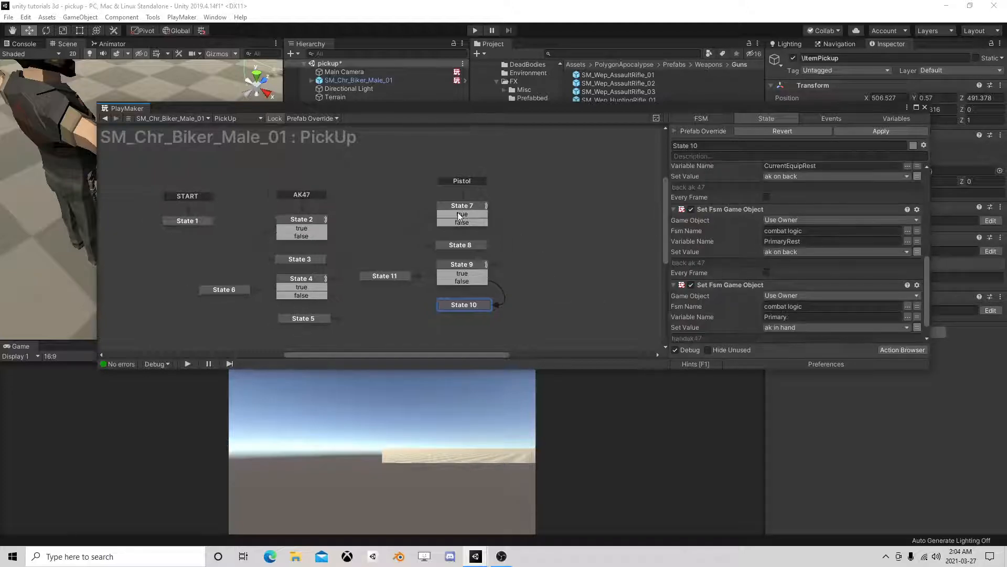
# Create a new bool variable "HasPistol" and use it in State 7's Bool Test.
pyautogui.click(462, 209)
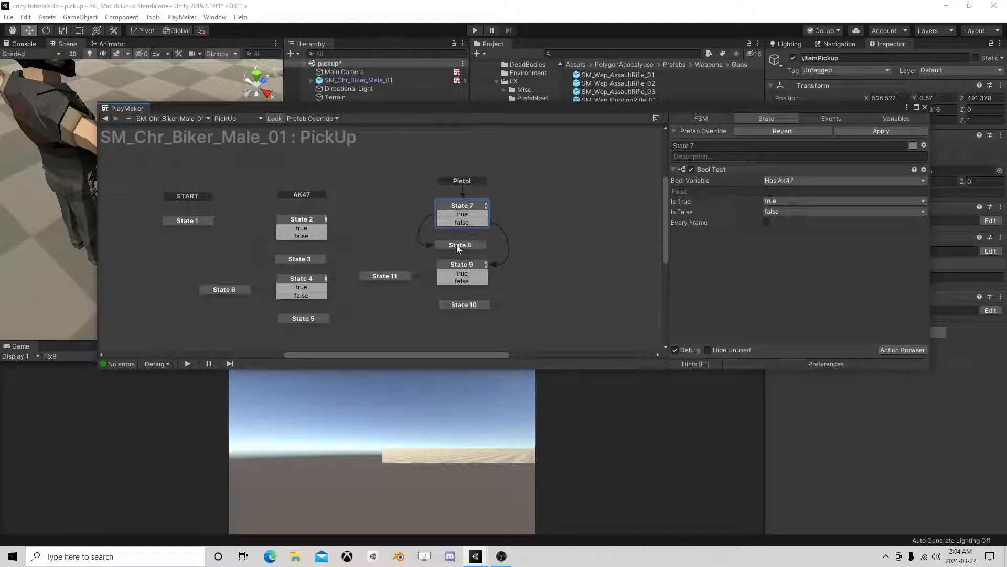
pyautogui.click(457, 246)
pyautogui.click(467, 218)
pyautogui.click(899, 118)
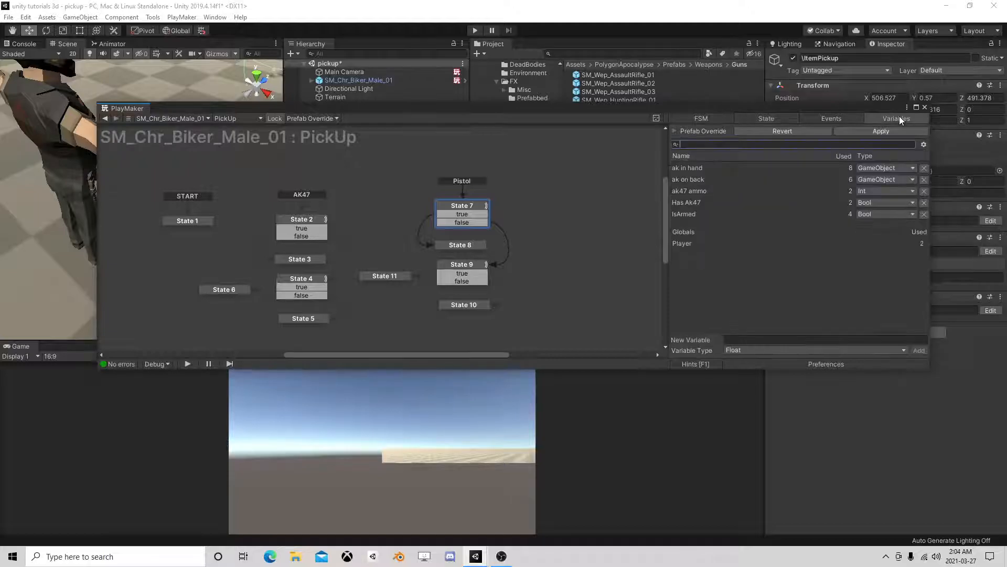
pyautogui.click(829, 118)
pyautogui.click(766, 118)
pyautogui.click(786, 181)
pyautogui.click(808, 240)
pyautogui.write('Has Pistol')
pyautogui.press('Return')
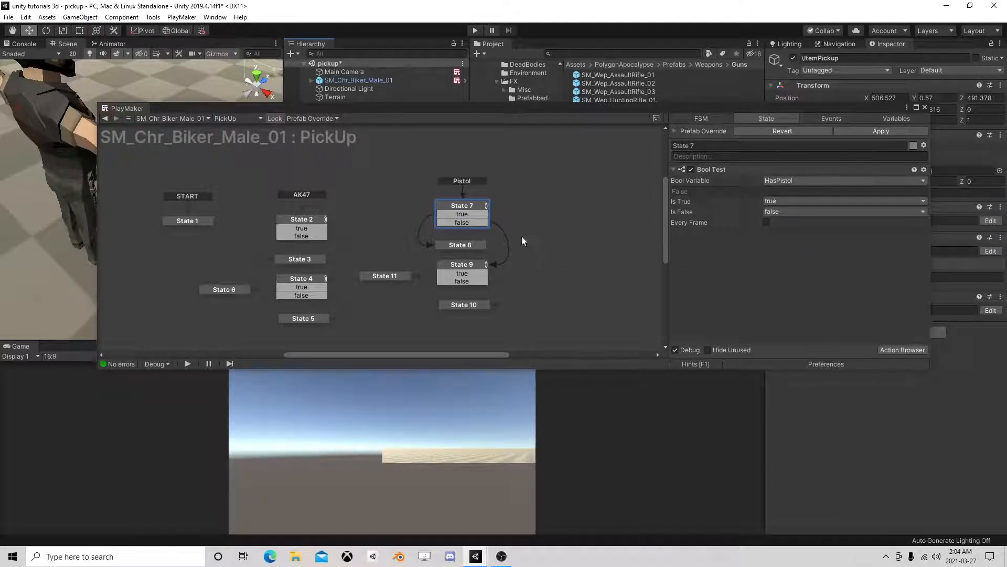
# Create a new int variable "pistol ammo" and use it in State 8's Int Add action.
pyautogui.click(460, 245)
pyautogui.click(791, 180)
pyautogui.click(811, 235)
pyautogui.write('pis')
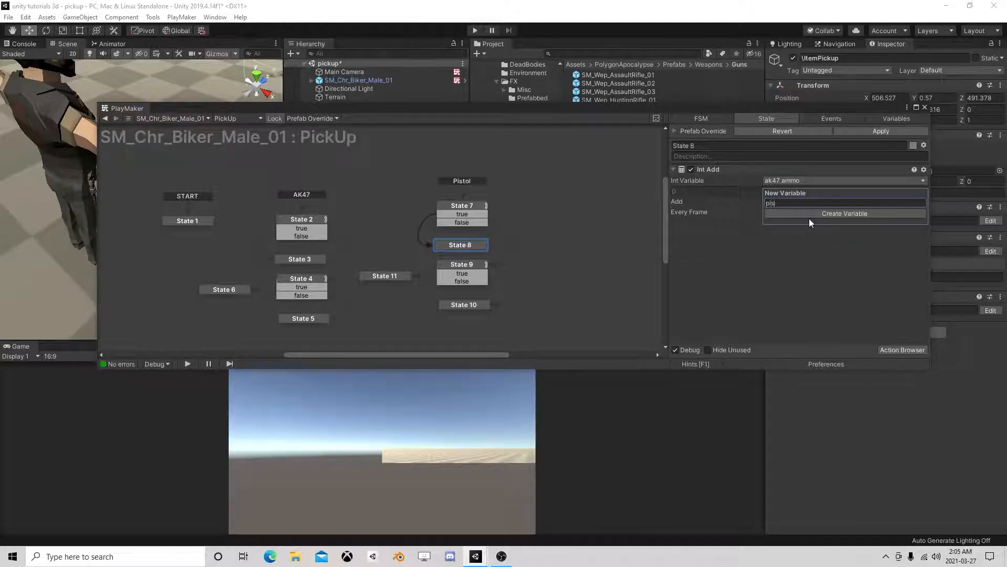
pyautogui.write('tol ammo')
pyautogui.click(809, 218)
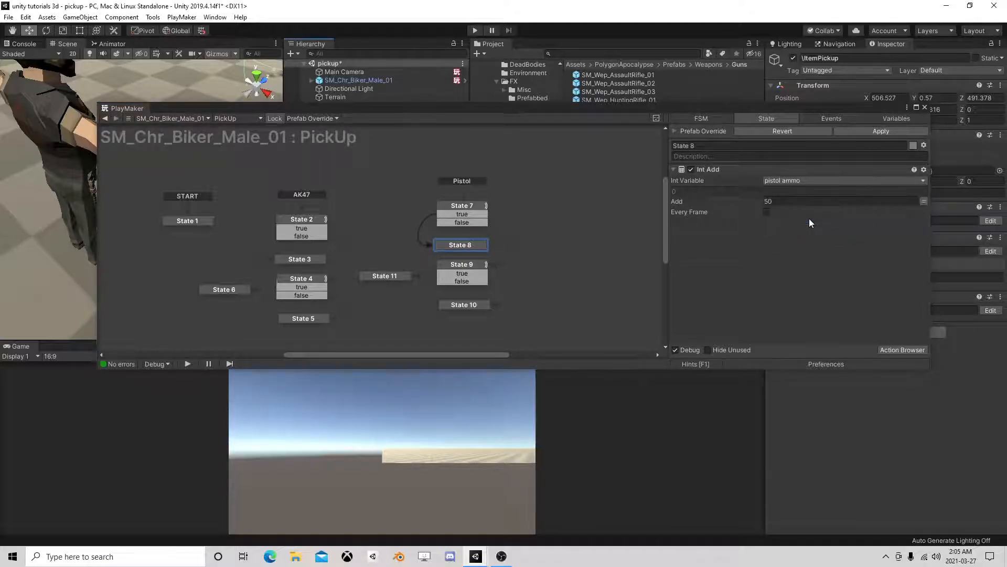
# Check the actions in States 9 and 10, and add the "pistol in hand" object to the PickUp FSM as a GameObject variable.
pyautogui.click(476, 261)
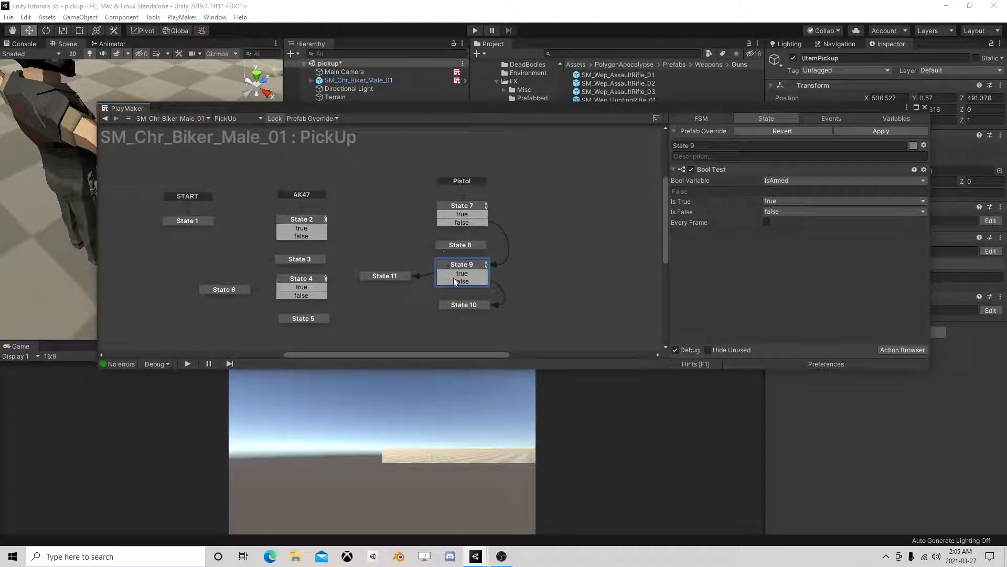
pyautogui.click(392, 270)
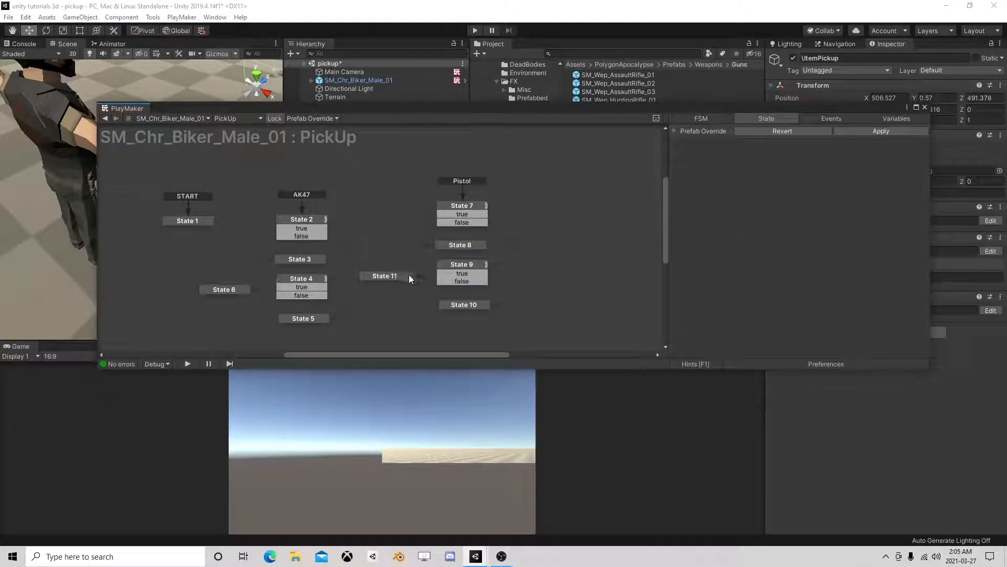
pyautogui.click(462, 267)
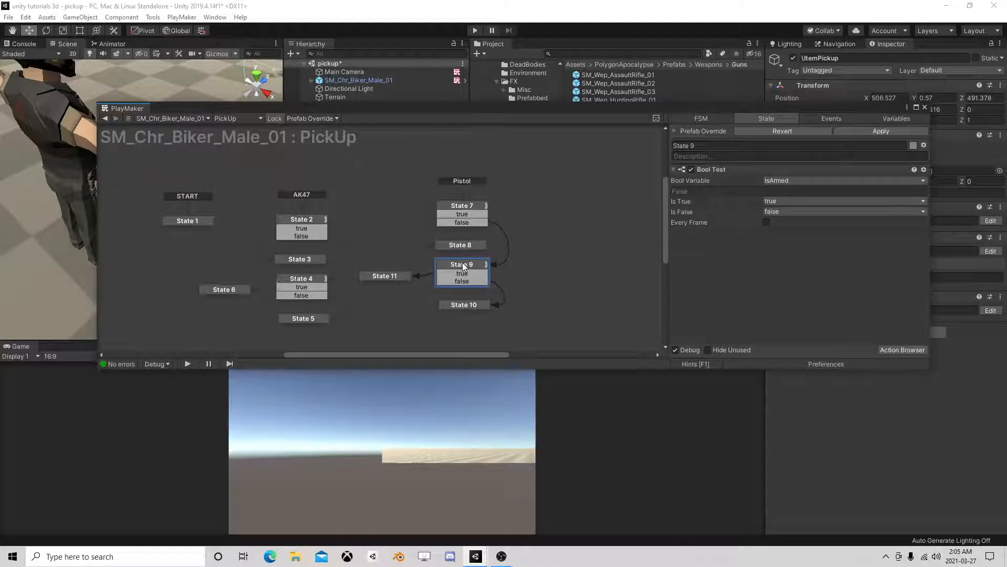
pyautogui.click(463, 304)
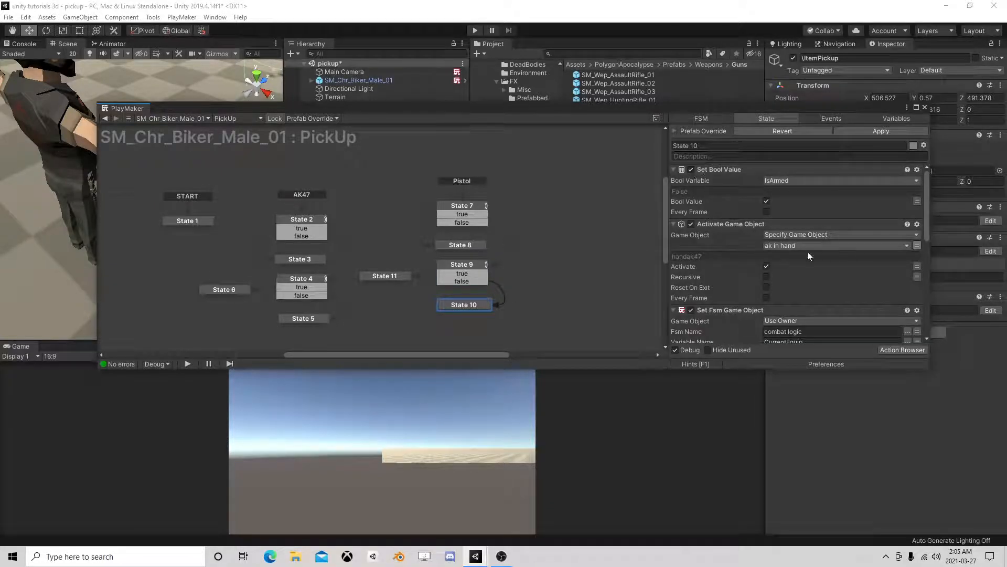
pyautogui.click(776, 247)
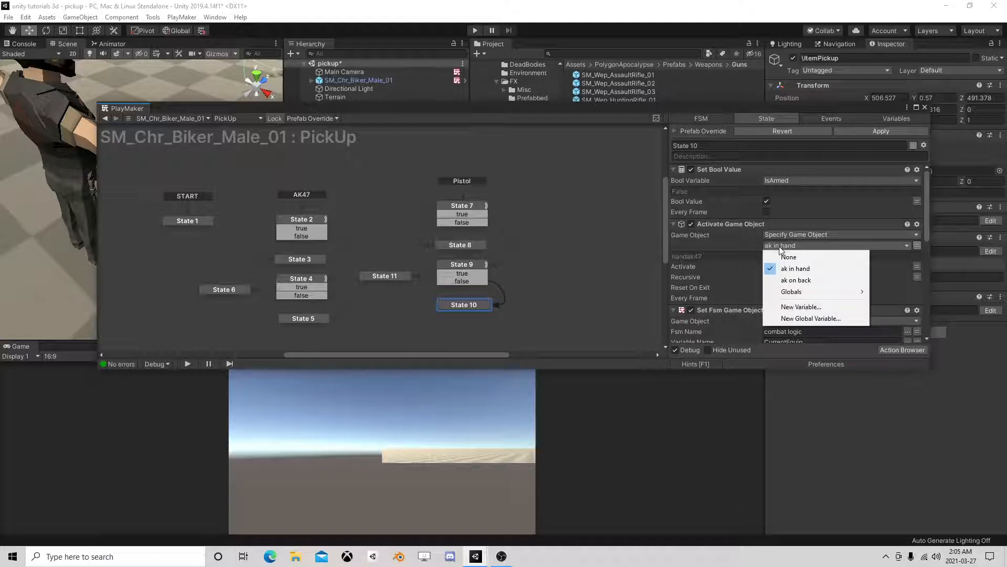
pyautogui.click(889, 116)
pyautogui.moveTo(884, 106); pyautogui.dragTo(210, 82)
pyautogui.keyDown('alt'); pyautogui.click(311, 81); pyautogui.keyUp('alt')
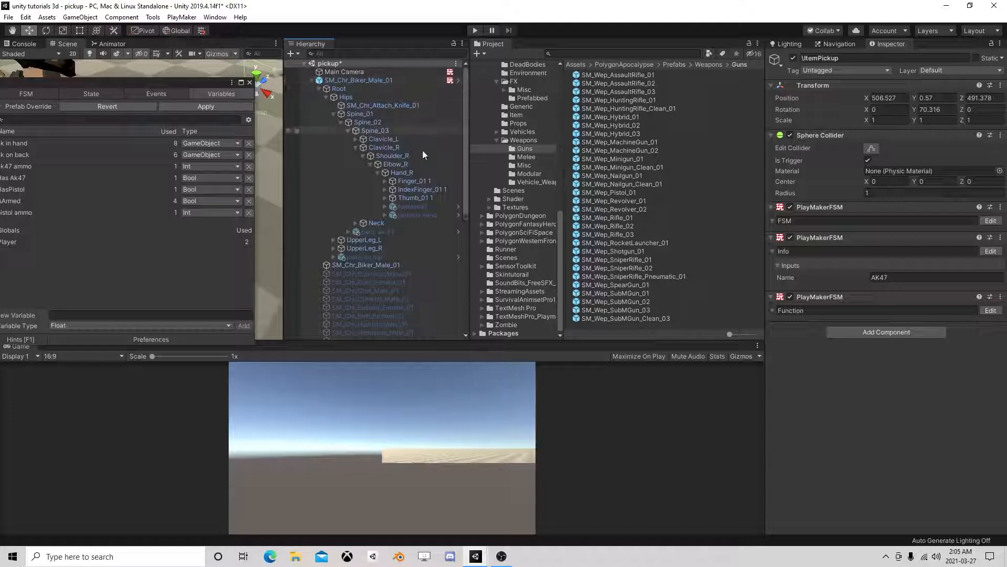
pyautogui.moveTo(424, 216); pyautogui.dragTo(105, 265)
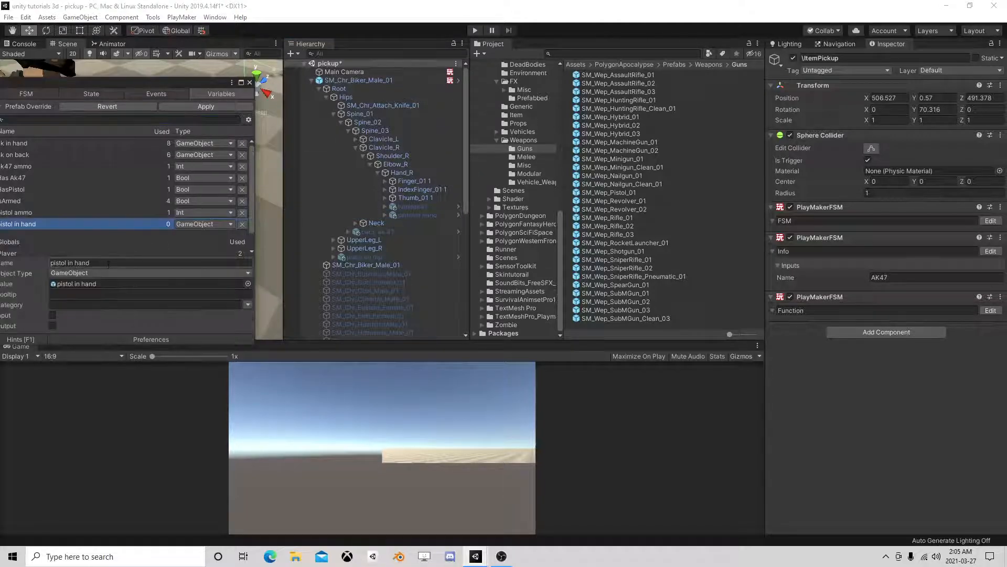
# Add the "pistol on hip" object as a PickUp FSM variable, and set State 10's Activate Game Object target to "pistol in hand".
pyautogui.moveTo(364, 257); pyautogui.dragTo(70, 248)
pyautogui.click(112, 95)
pyautogui.moveTo(109, 84); pyautogui.dragTo(719, 85)
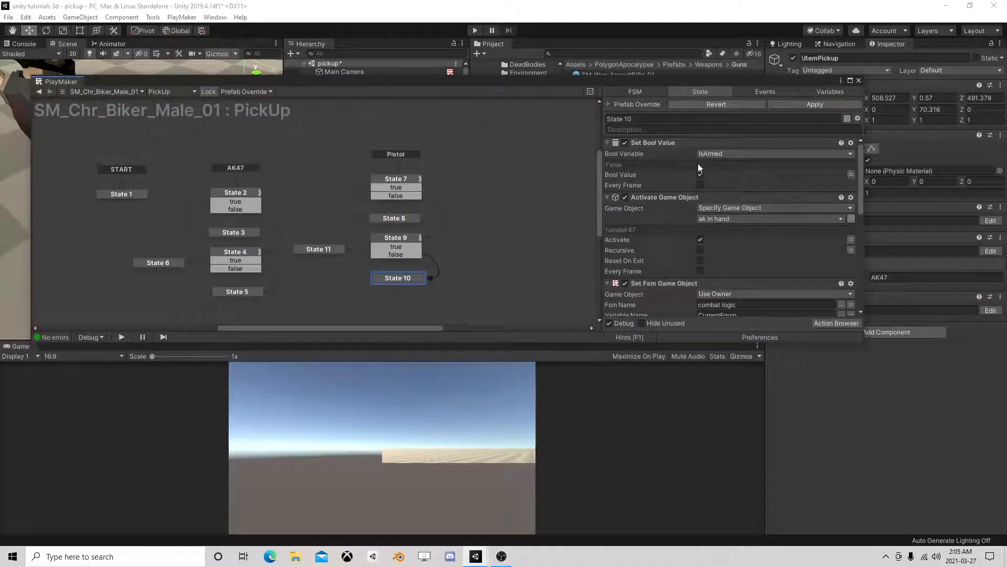
pyautogui.click(713, 218)
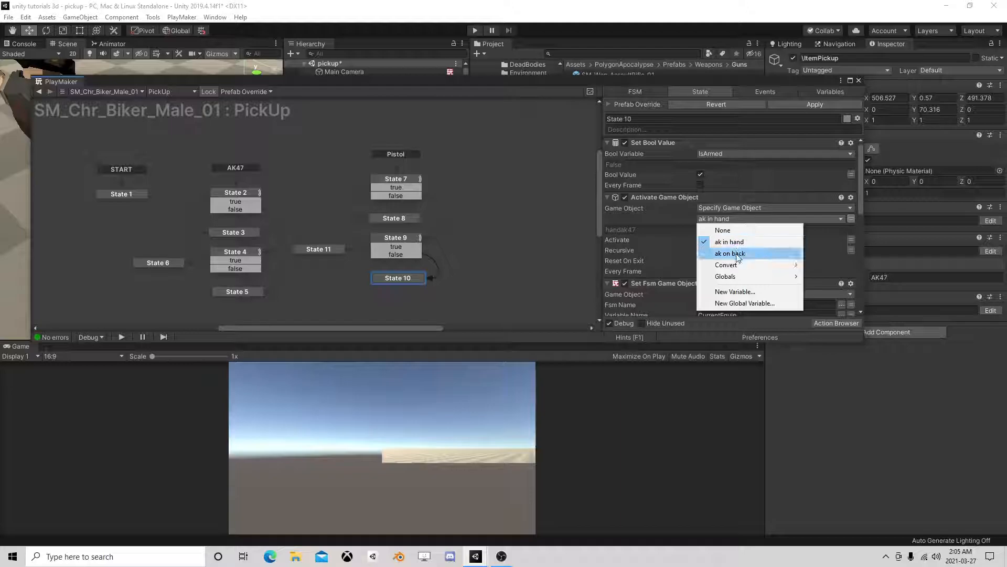
pyautogui.moveTo(781, 270)
pyautogui.click(837, 264)
# In State 10's Set Fsm Game Object actions, set CurrentEquip to "pistol in hand" and CurrentEquipRest to "pistol on hip".
pyautogui.scroll(-2, 717, 236)
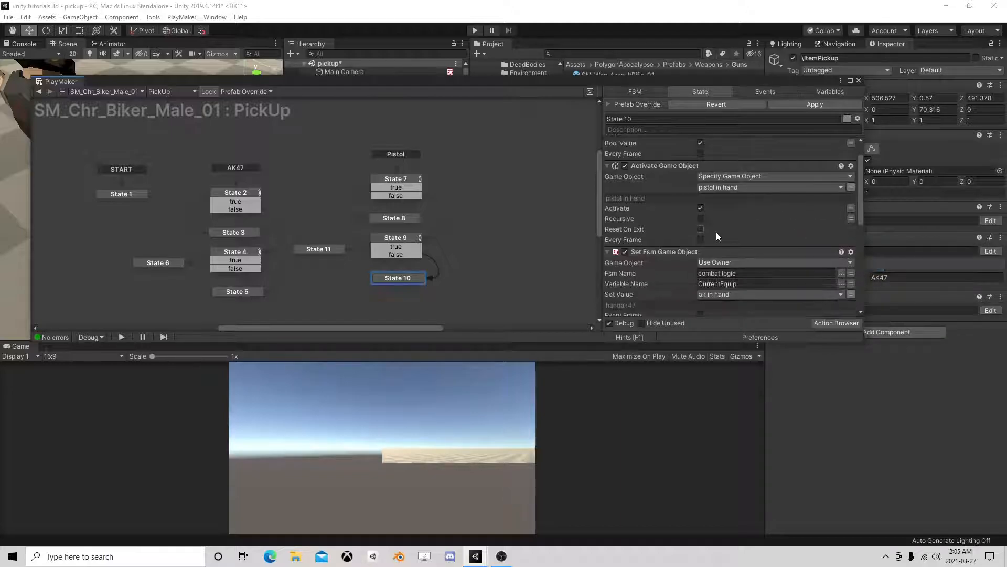
pyautogui.scroll(-2, 722, 235)
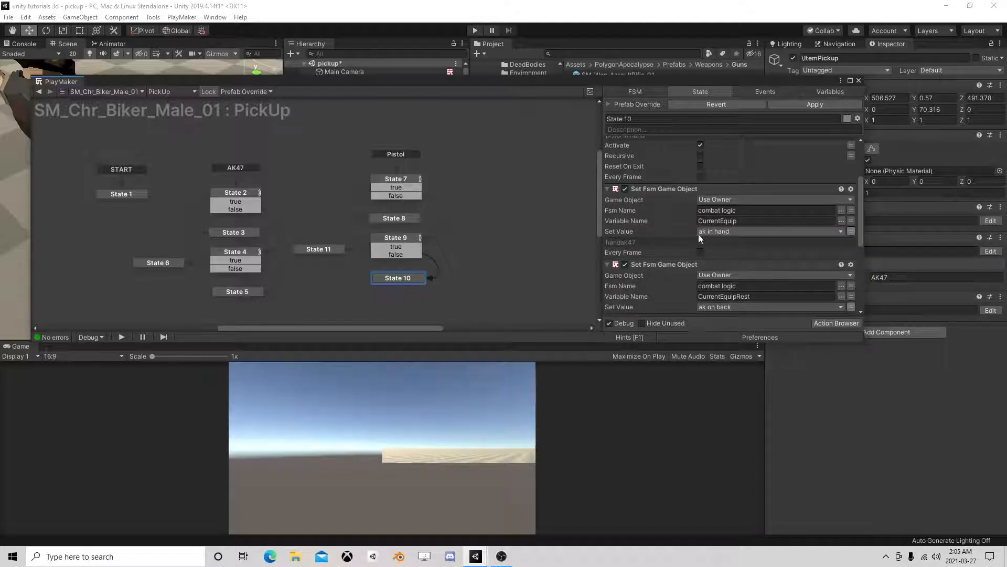
pyautogui.scroll(-1, 688, 231)
pyautogui.click(724, 201)
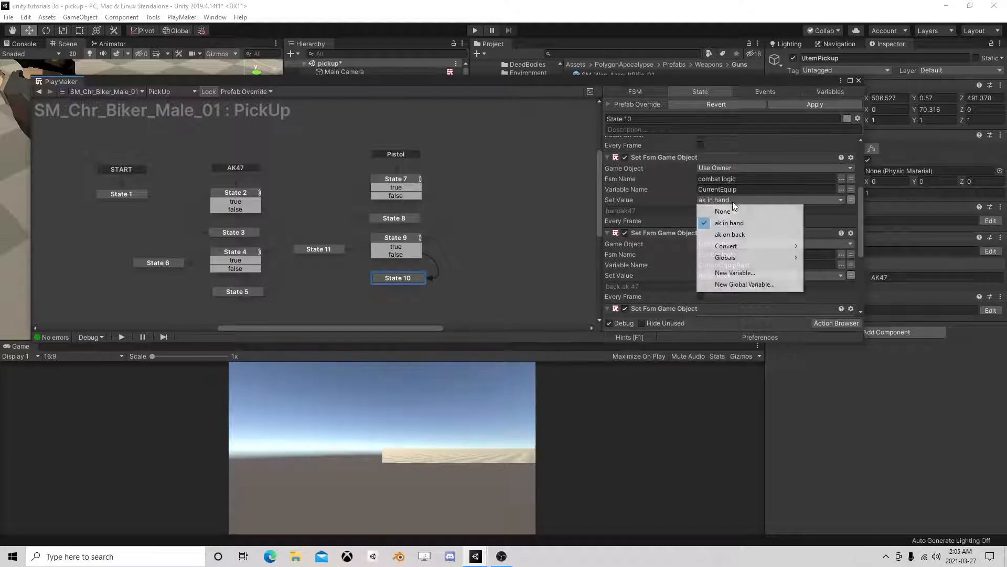
pyautogui.moveTo(726, 246)
pyautogui.click(834, 246)
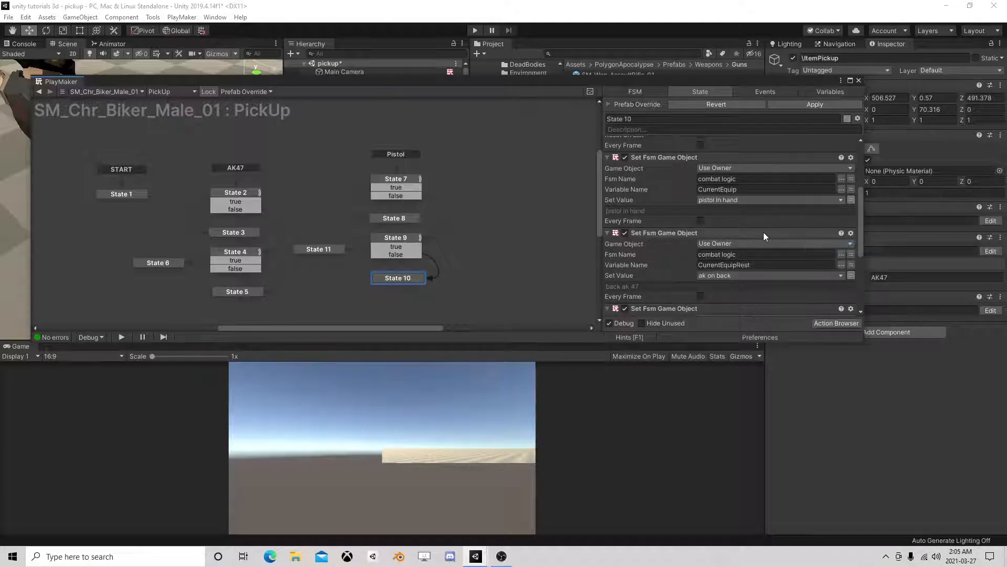
pyautogui.scroll(-1, 741, 244)
pyautogui.click(729, 245)
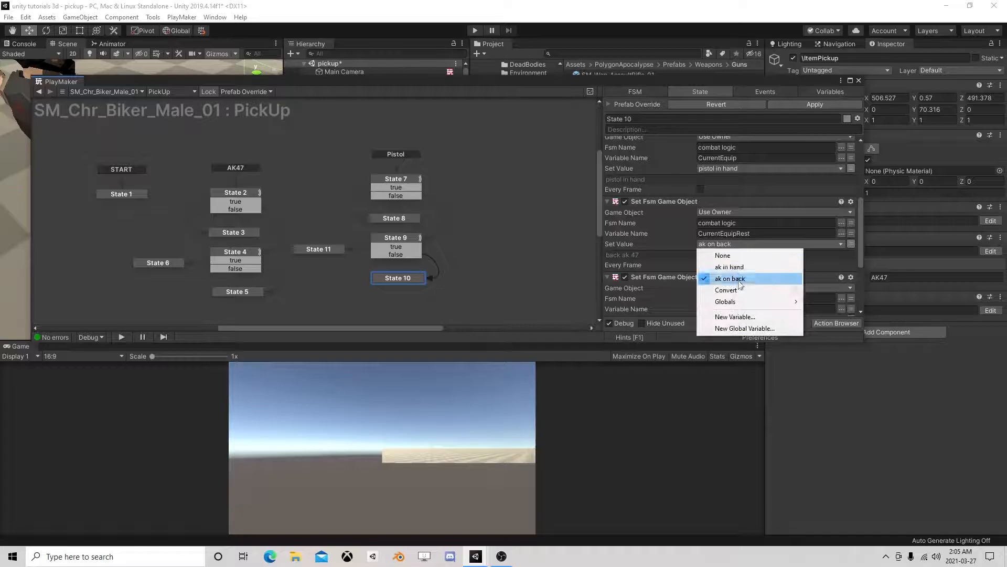
pyautogui.moveTo(735, 293)
pyautogui.click(837, 302)
# Create a GameObject variable "SecondaryGun" in the character's combat logic FSM.
pyautogui.scroll(-2, 751, 261)
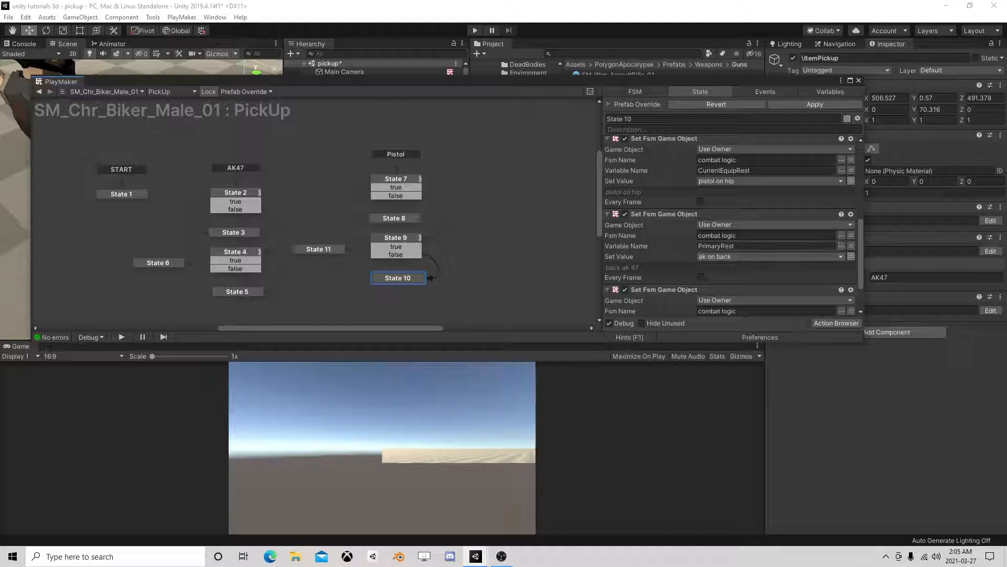
pyautogui.scroll(-2, 719, 243)
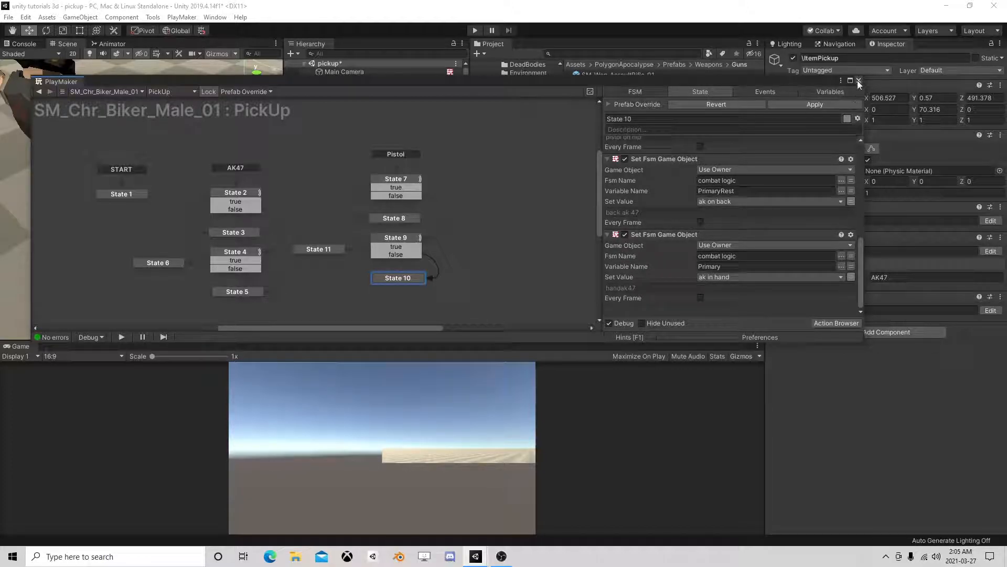
pyautogui.moveTo(824, 80); pyautogui.dragTo(640, 109)
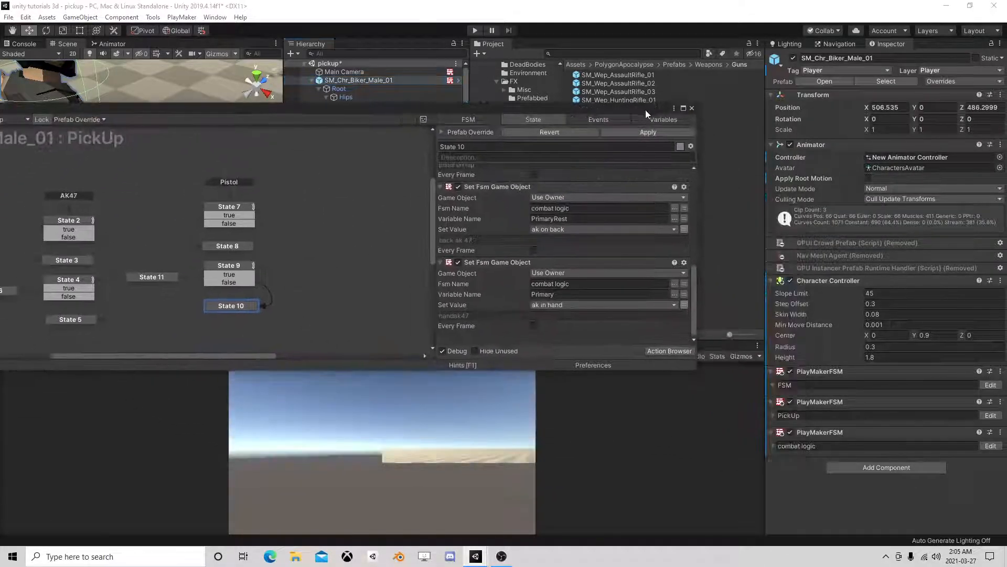
pyautogui.click(839, 445)
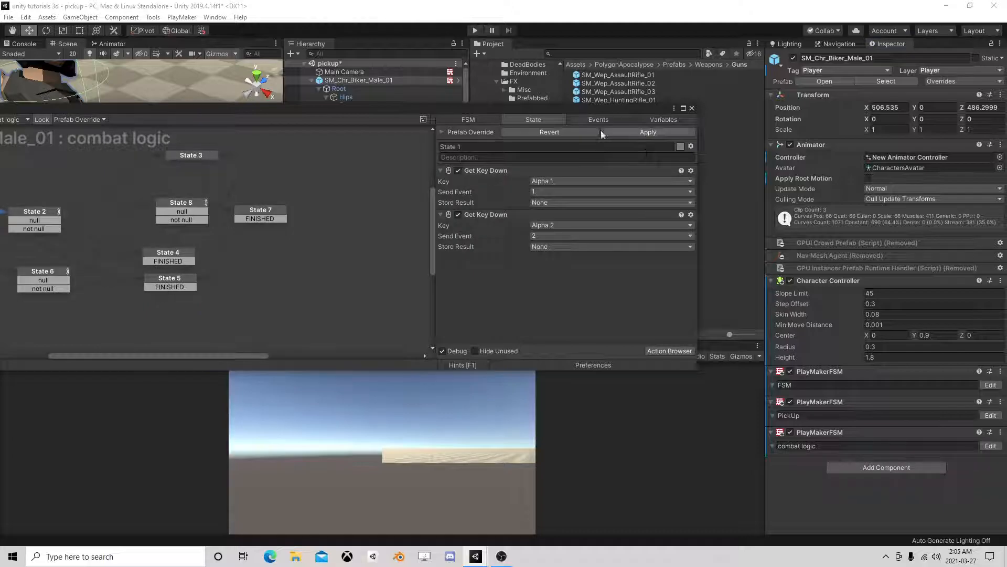
pyautogui.click(647, 120)
pyautogui.click(529, 340)
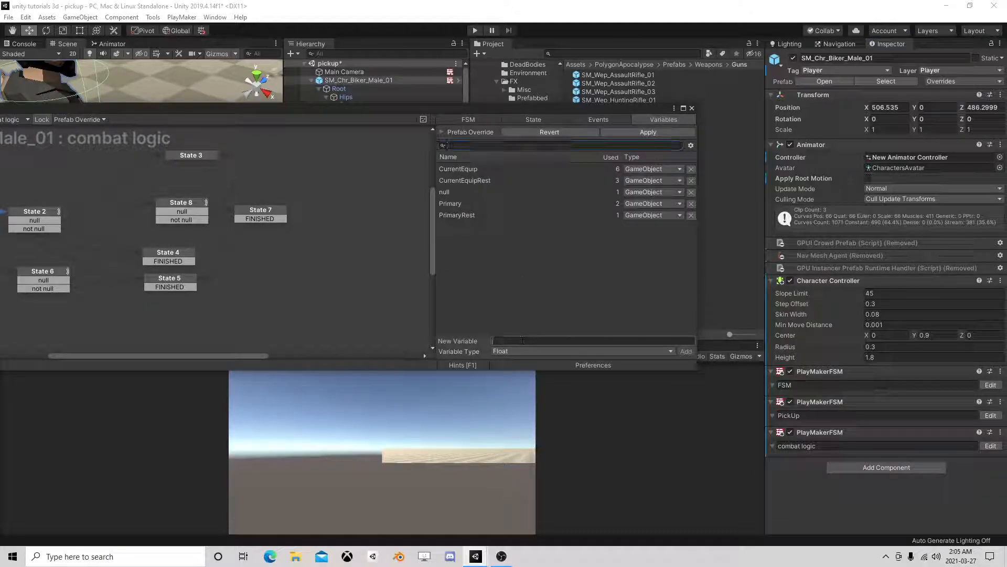
pyautogui.write('SecondaryG')
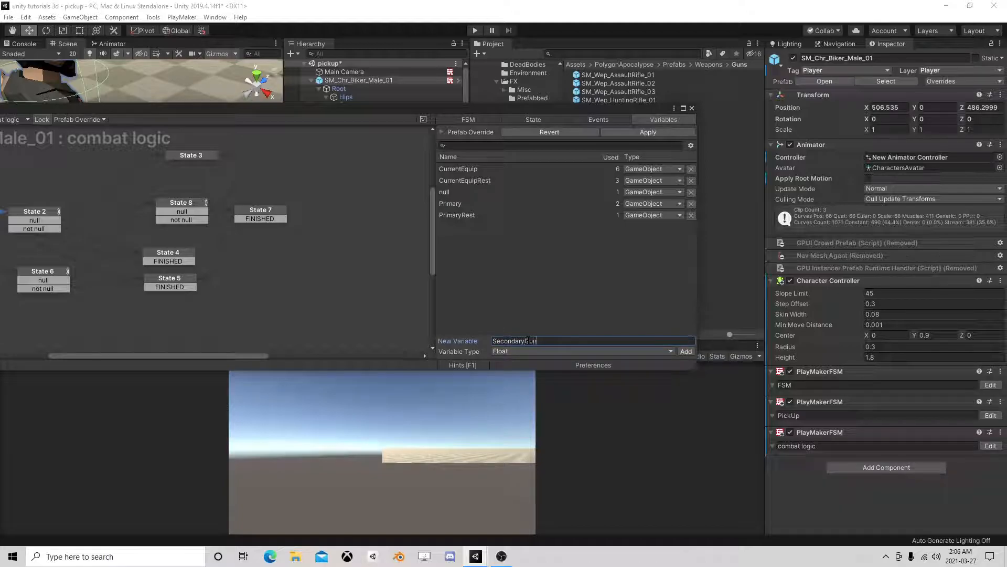
pyautogui.write('un')
pyautogui.press('Return')
pyautogui.click(644, 228)
pyautogui.click(651, 276)
pyautogui.click(547, 266)
# Create a second GameObject variable, "SecondaryGunRest", in the combat logic FSM.
pyautogui.click(514, 342)
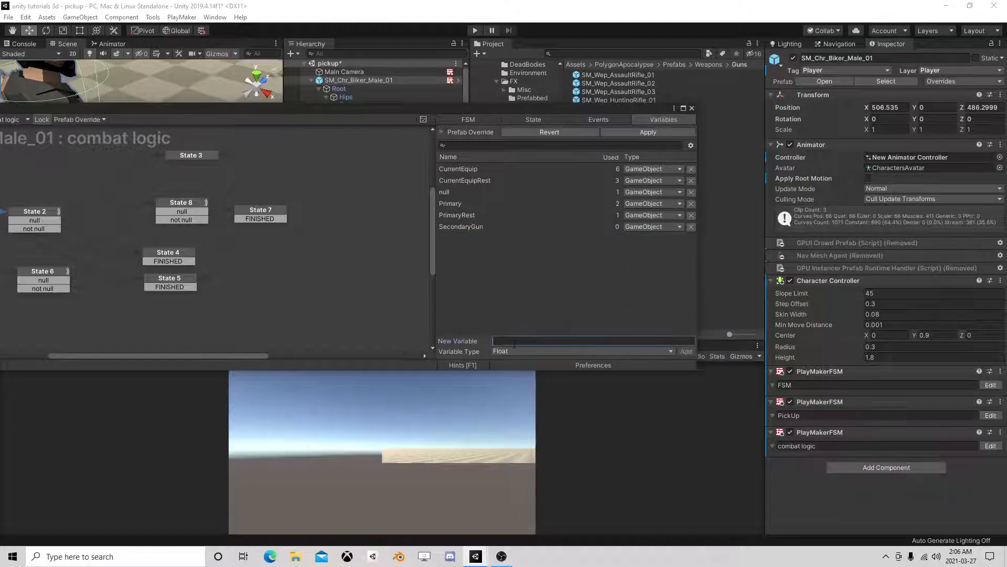
pyautogui.write('SecondaryGunRest')
pyautogui.press('Return')
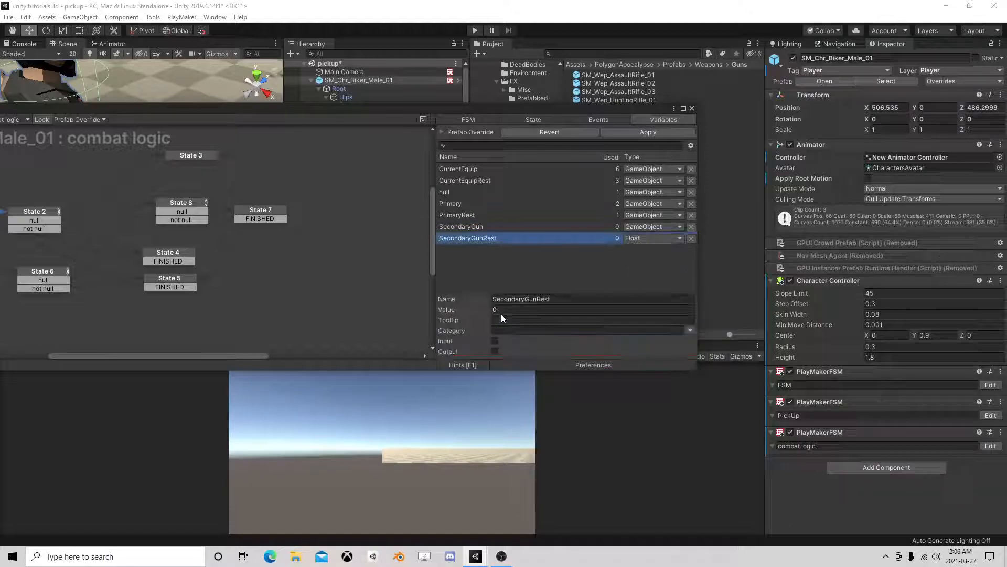
pyautogui.click(646, 239)
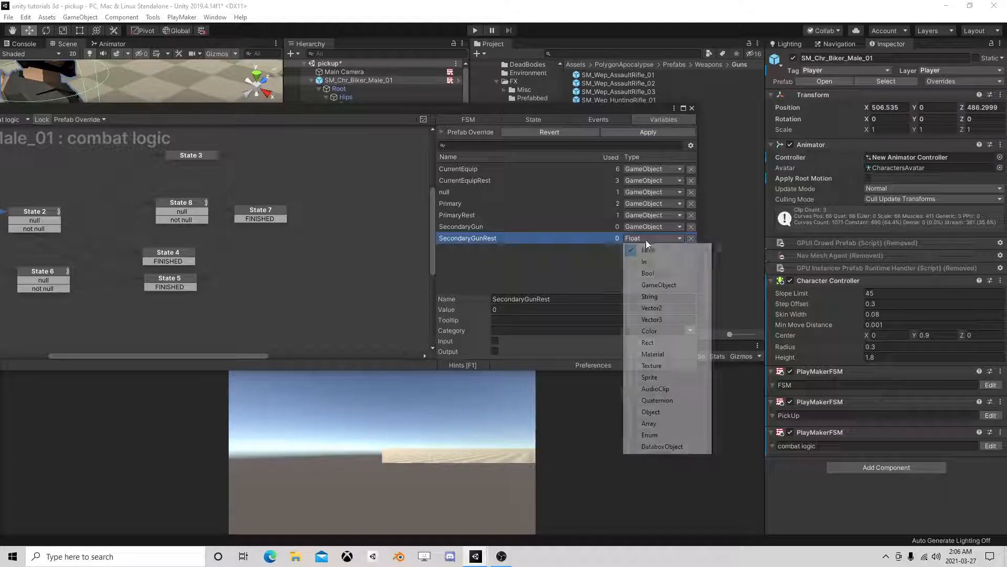
pyautogui.click(658, 284)
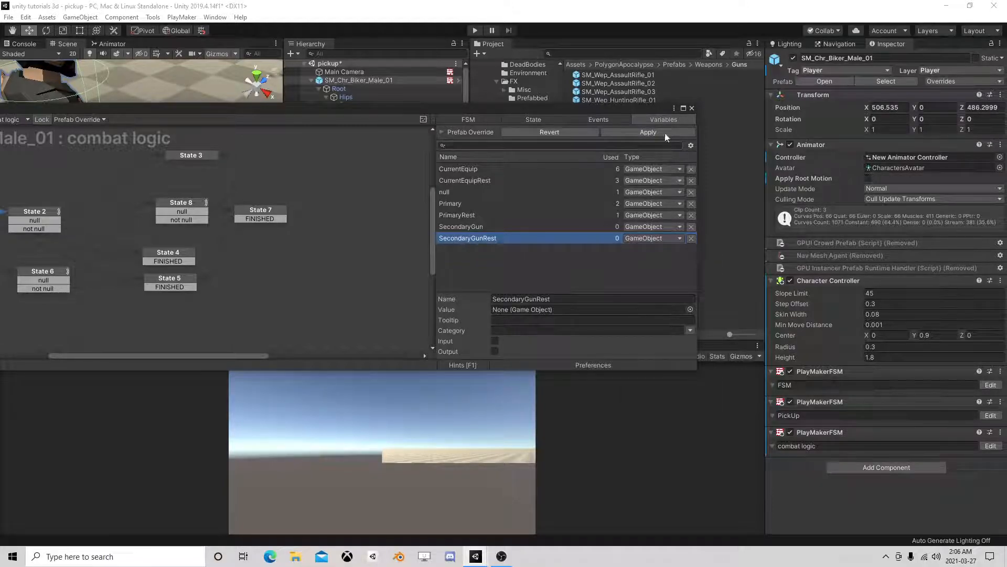
# In the PickUp FSM's State 10, retarget the PrimaryRest and Primary Set Fsm Game Object actions to SecondaryGunRest and SecondaryGun.
pyautogui.click(691, 108)
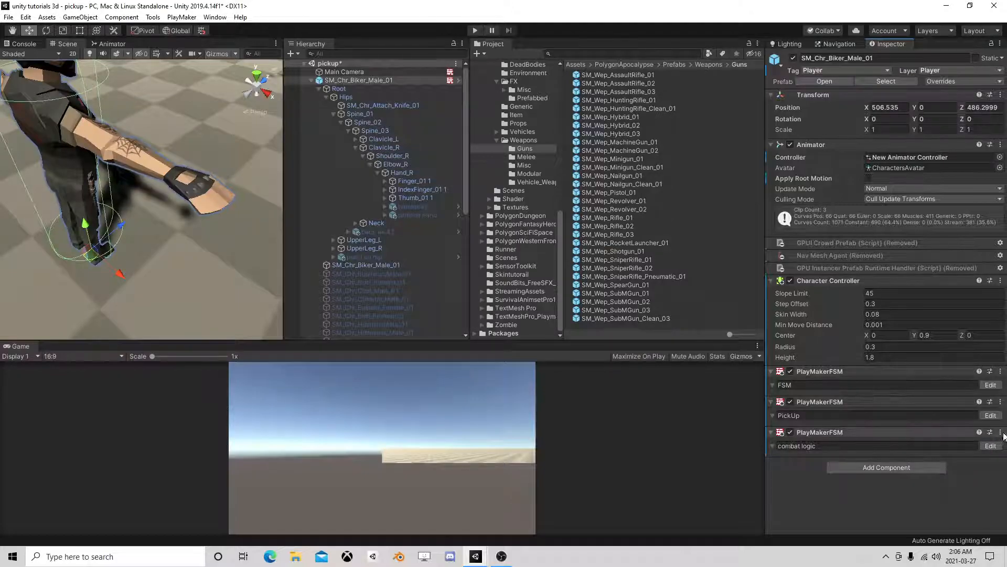
pyautogui.click(990, 415)
pyautogui.moveTo(370, 285); pyautogui.dragTo(369, 309)
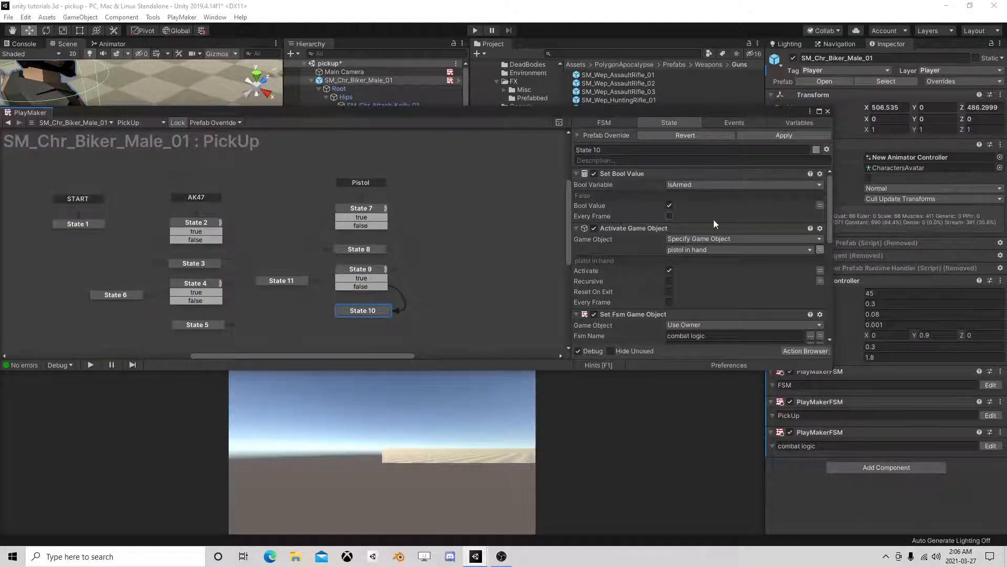
pyautogui.scroll(-5, 669, 266)
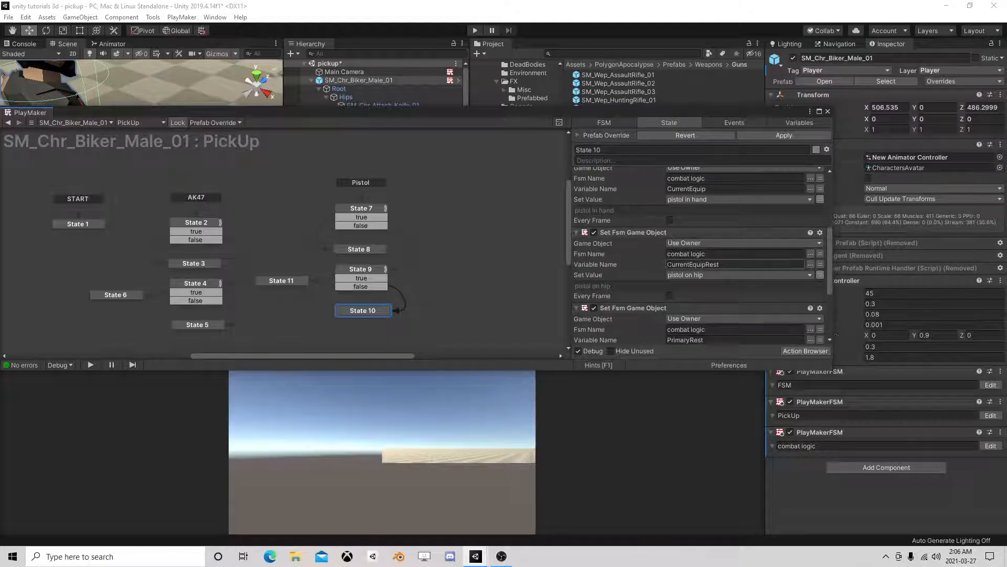
pyautogui.scroll(-4, 656, 288)
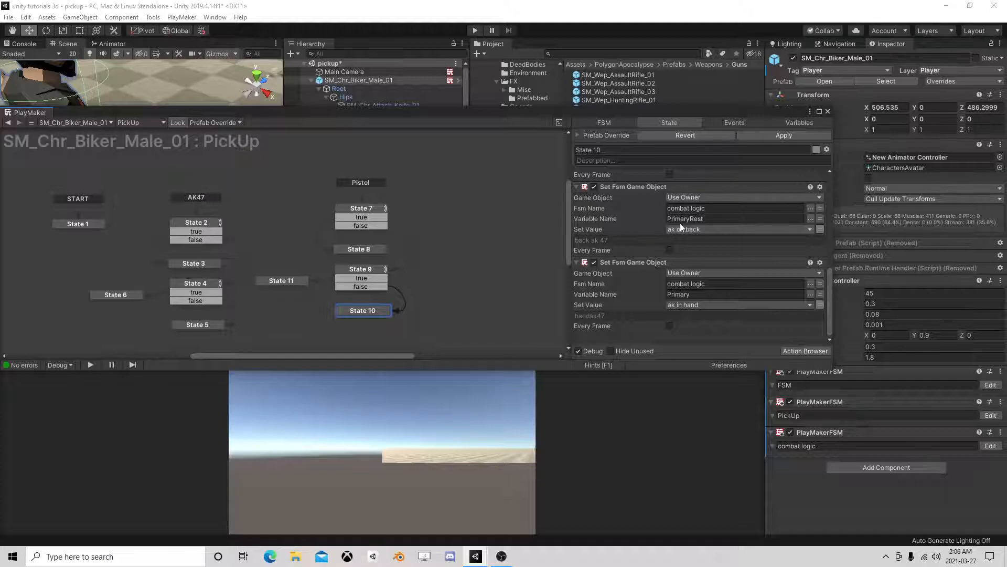
pyautogui.click(808, 218)
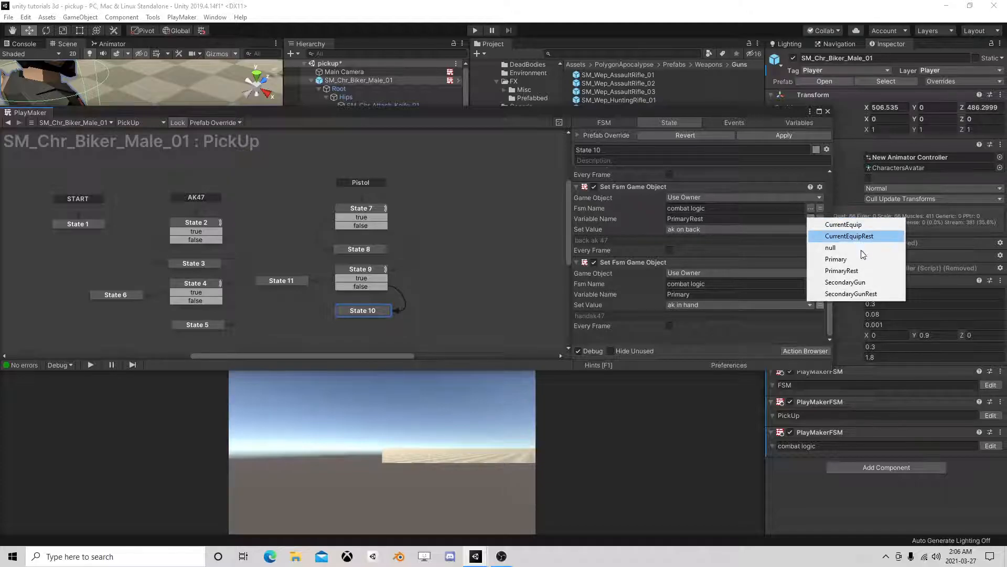
pyautogui.click(859, 294)
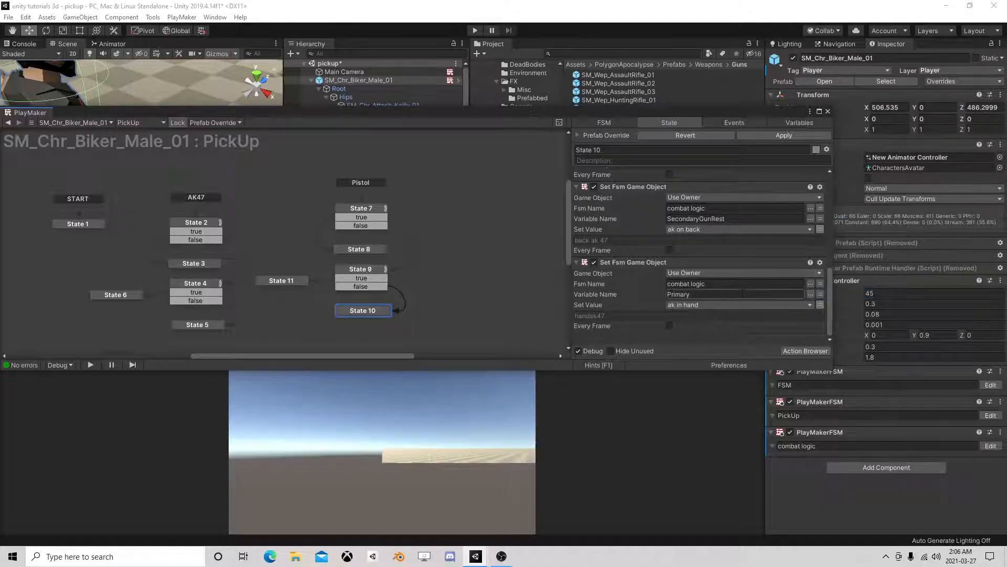
pyautogui.click(810, 295)
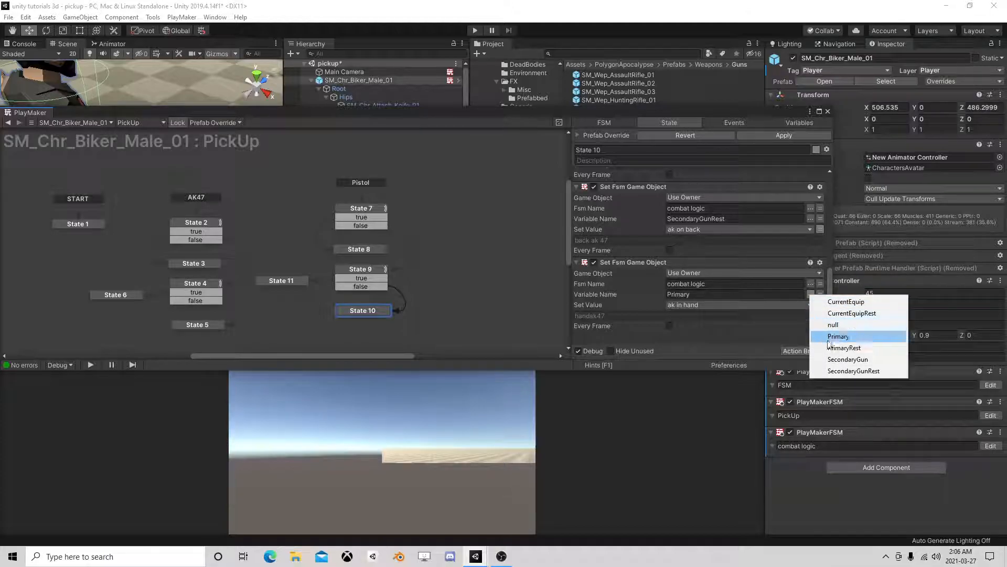
pyautogui.click(850, 360)
# Set State 10's SecondaryGun value to "pistol in hand" and its SecondaryGunRest value to "pistol on hip".
pyautogui.click(726, 304)
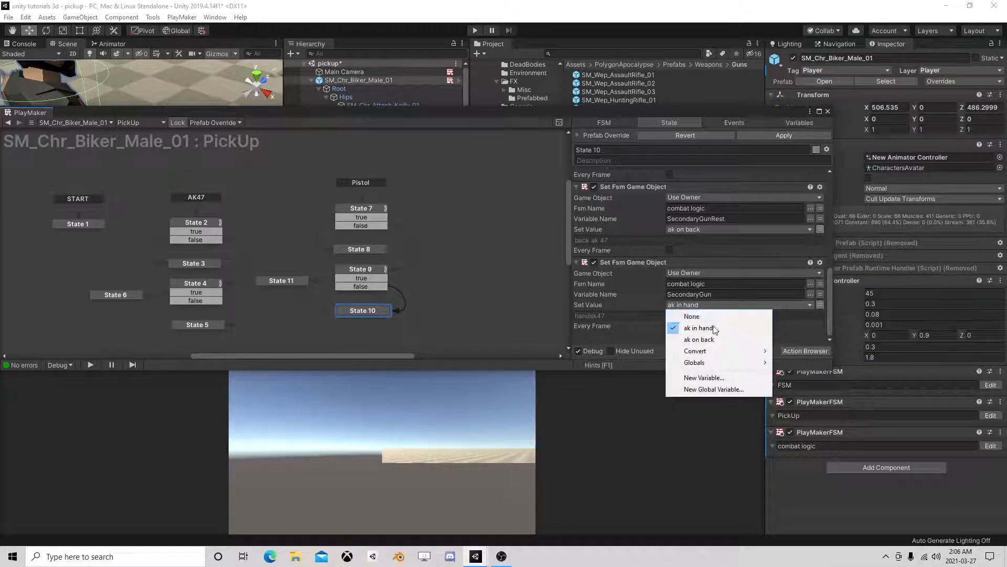
pyautogui.moveTo(714, 351)
pyautogui.click(797, 351)
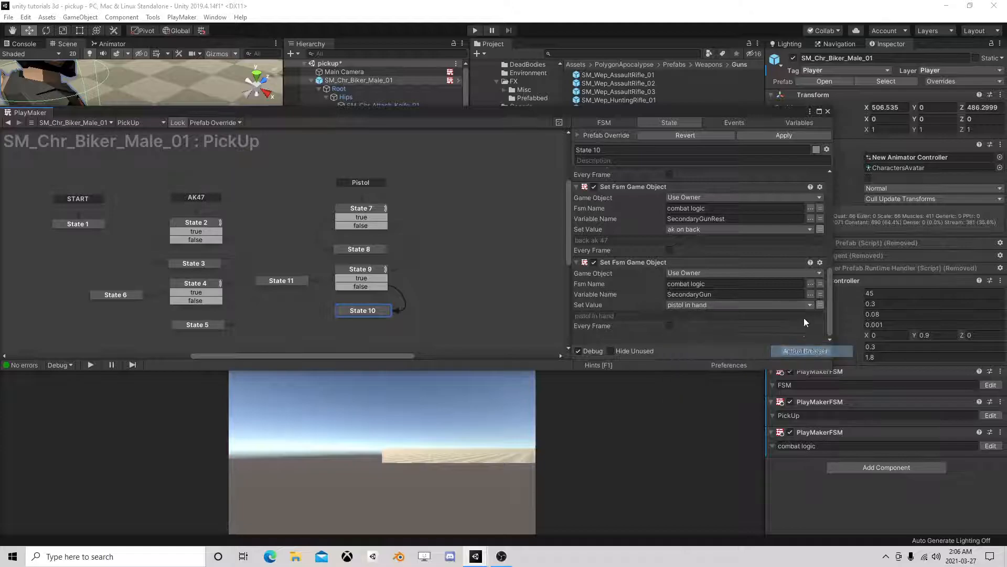
pyautogui.click(749, 229)
pyautogui.moveTo(724, 275)
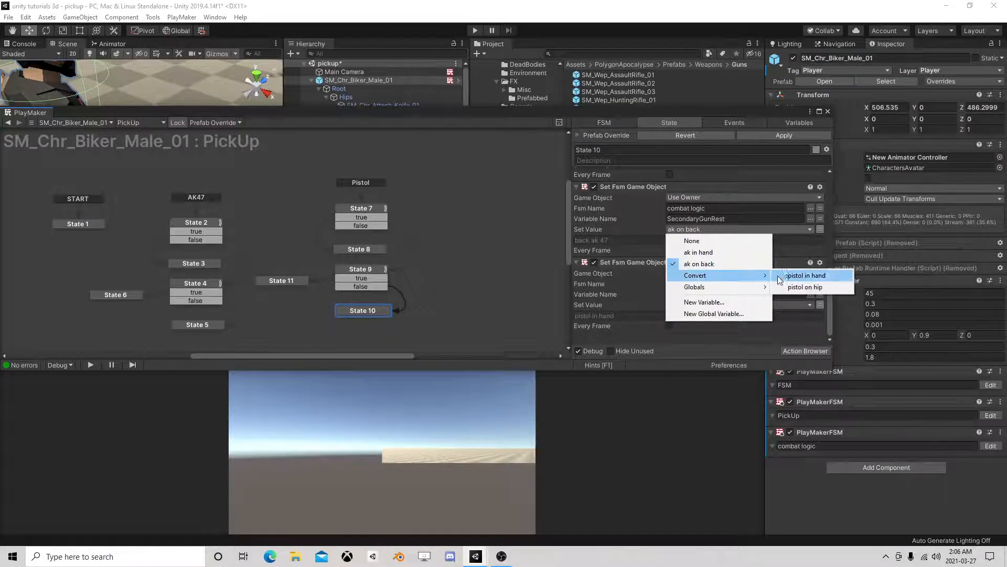
pyautogui.click(795, 285)
pyautogui.scroll(3, 767, 265)
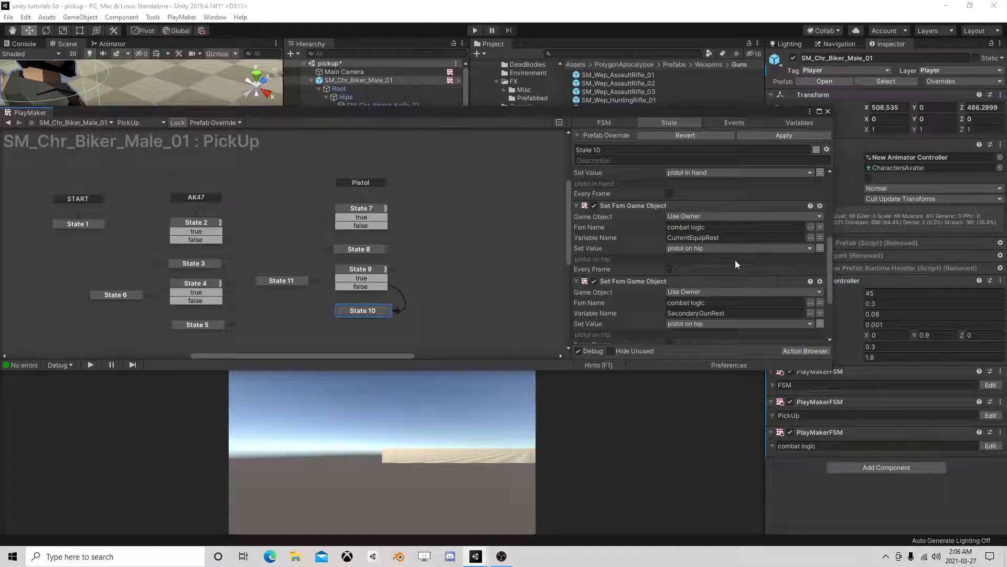
pyautogui.scroll(2, 735, 260)
pyautogui.scroll(3, 735, 260)
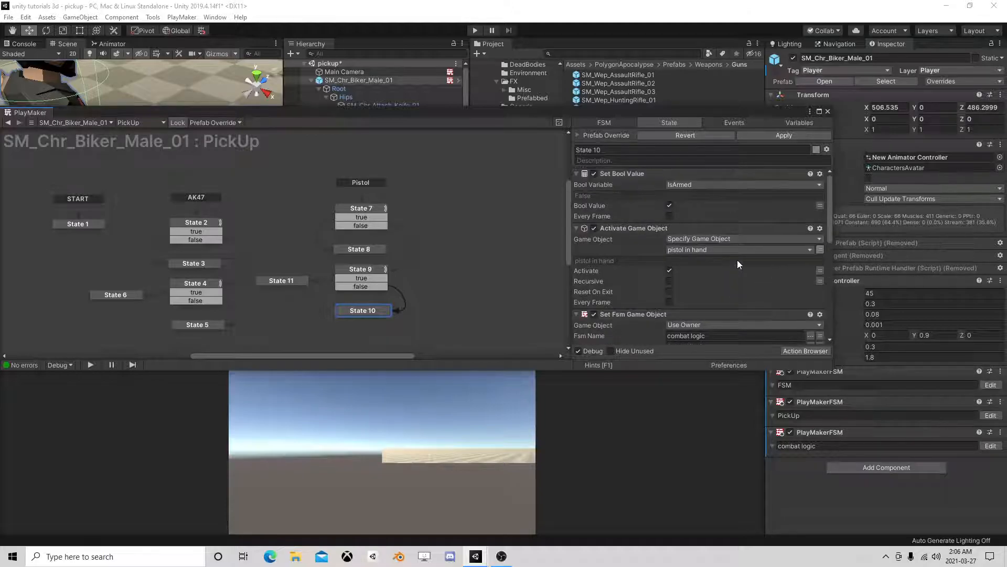
# Move the Pistol states 7 to 10 slightly farther from the AK47 states and check State 9's Bool Test.
pyautogui.scroll(-1, 457, 225)
pyautogui.moveTo(333, 181); pyautogui.dragTo(444, 308)
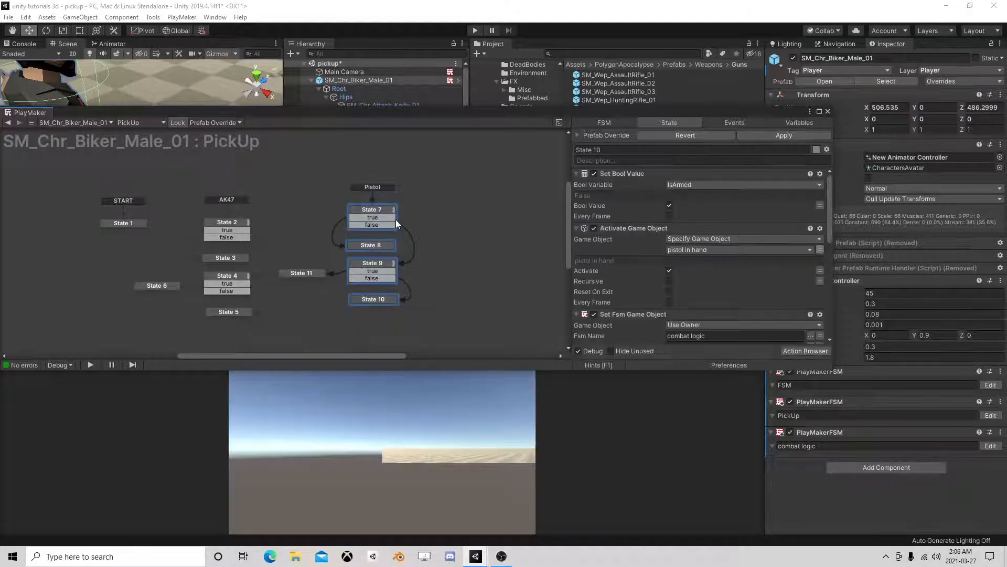
pyautogui.moveTo(381, 212); pyautogui.dragTo(391, 227)
pyautogui.scroll(2, 332, 240)
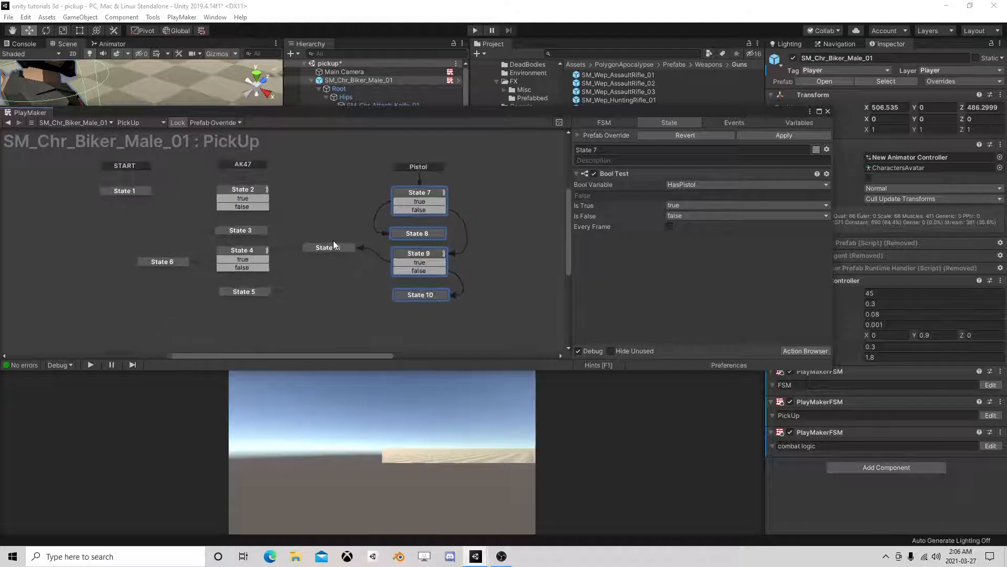
pyautogui.click(444, 259)
pyautogui.click(418, 254)
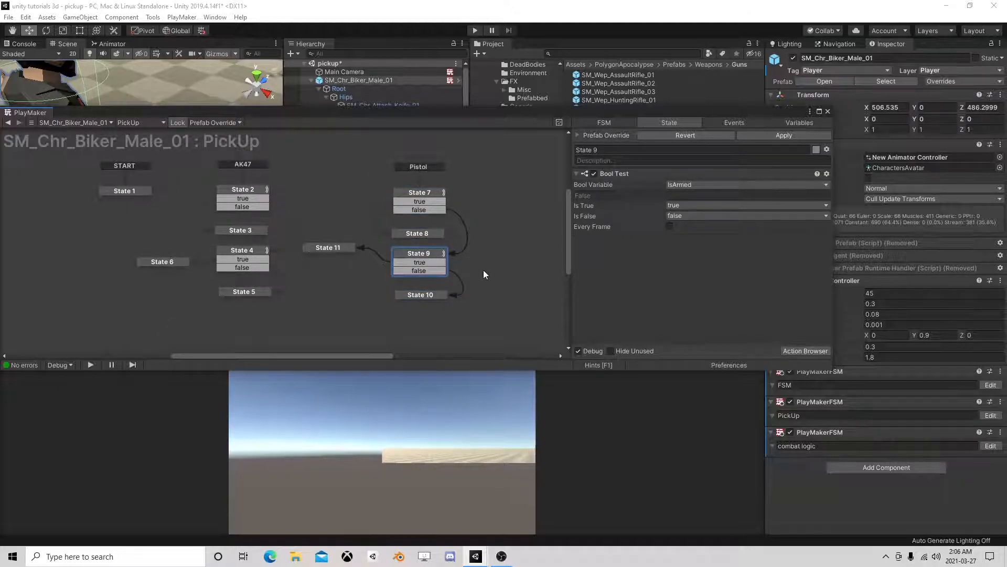
# Shift State 11 slightly down in the graph and set its first Activate Game Object target to "pistol on hip".
pyautogui.moveTo(341, 247)
pyautogui.mouseDown()
pyautogui.moveTo(329, 249)
pyautogui.moveTo(341, 257)
pyautogui.mouseUp()
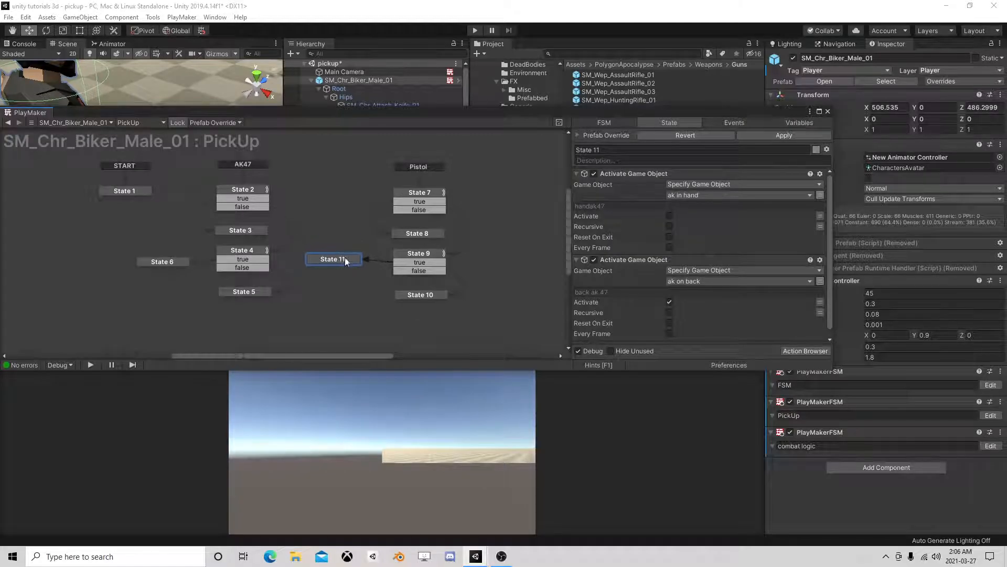
pyautogui.click(692, 194)
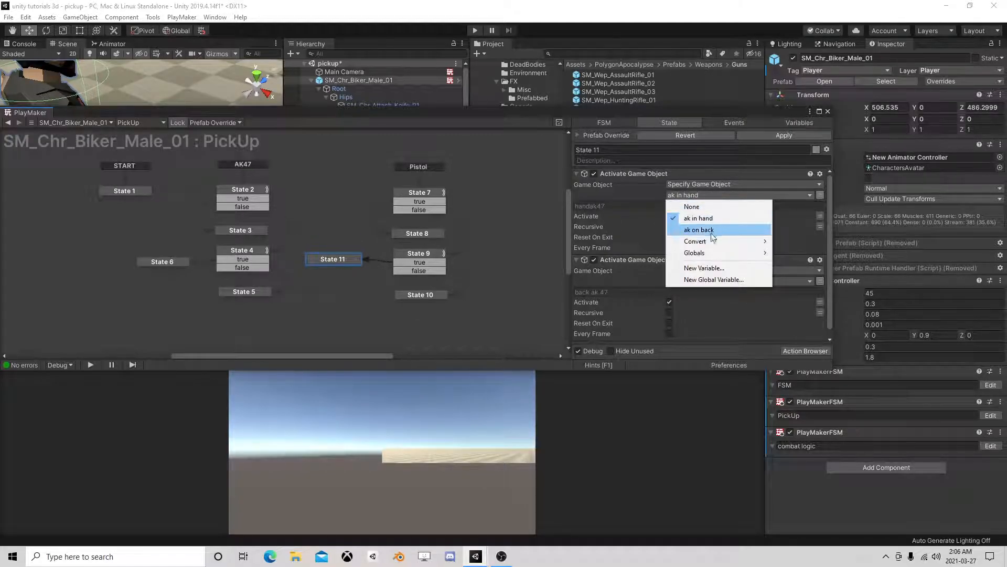
pyautogui.moveTo(756, 240)
pyautogui.click(806, 253)
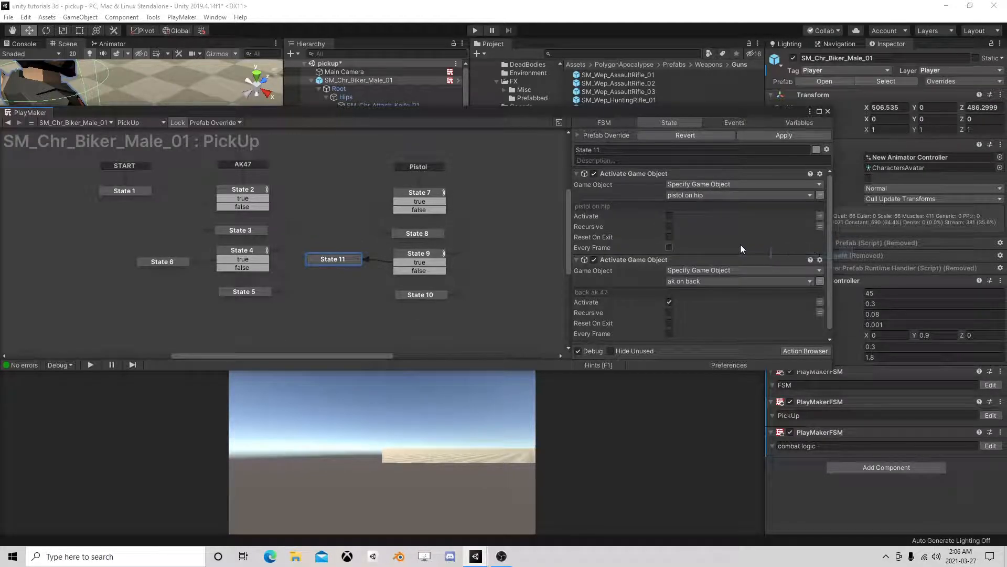
# In State 11, set the second Activate Game Object target to "pistol in hand", enabling Activate for "pistol on hip" and disabling it for "pistol in hand".
pyautogui.click(698, 281)
pyautogui.moveTo(701, 328)
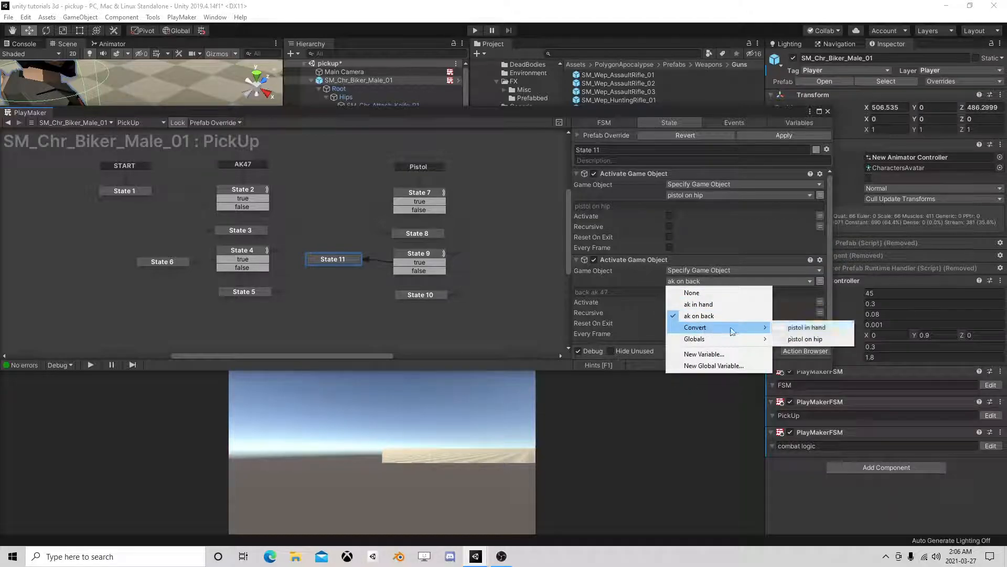
pyautogui.click(806, 327)
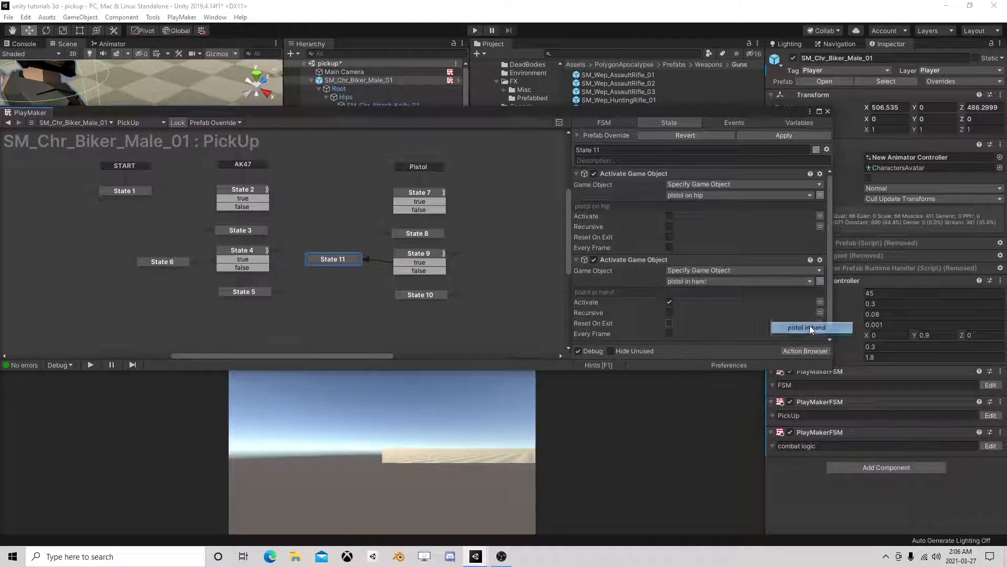
pyautogui.click(706, 281)
pyautogui.click(664, 218)
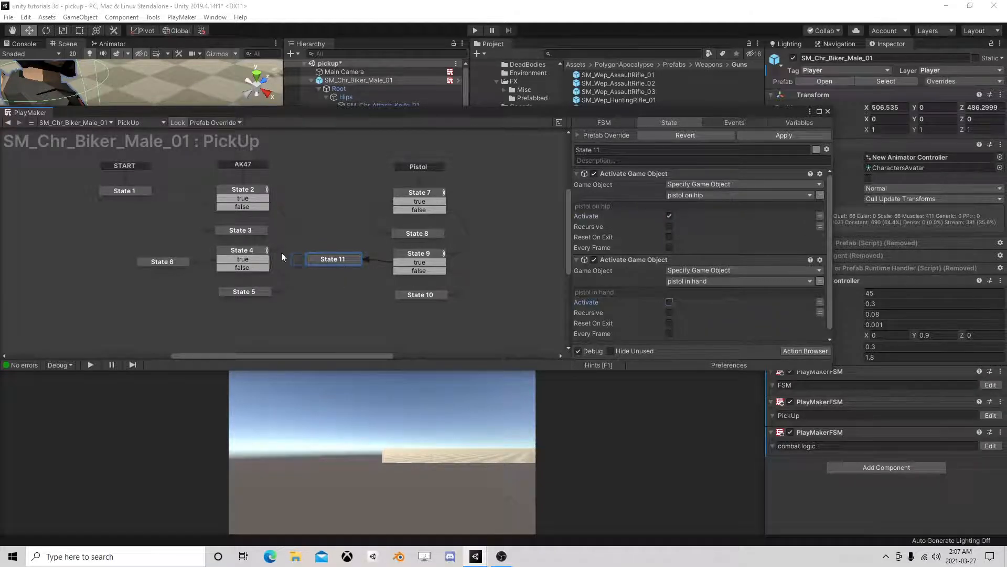
pyautogui.click(186, 265)
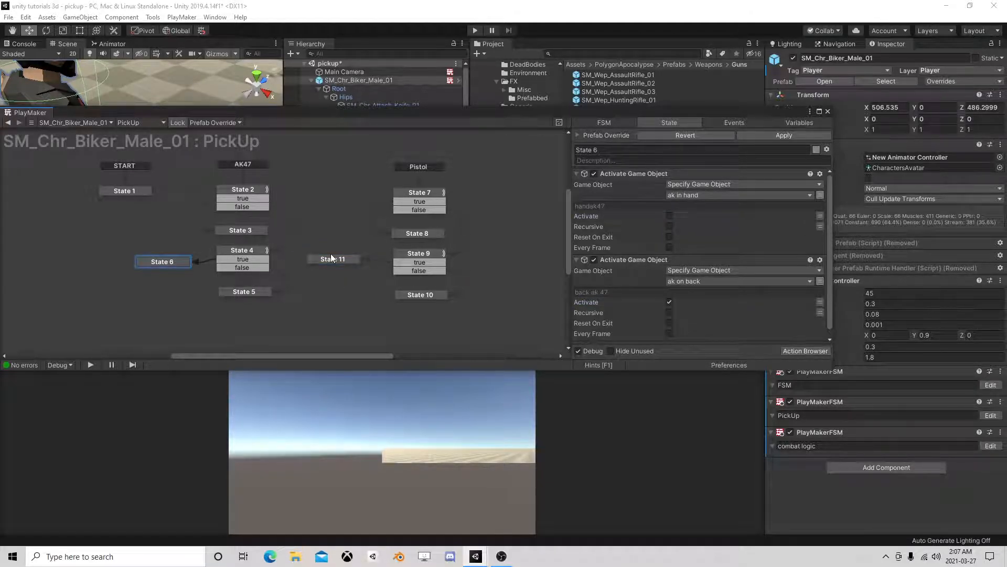
# Play-test the scene by walking the character to the AK47 and the pistol and picking both up, and stop play mode.
pyautogui.click(828, 111)
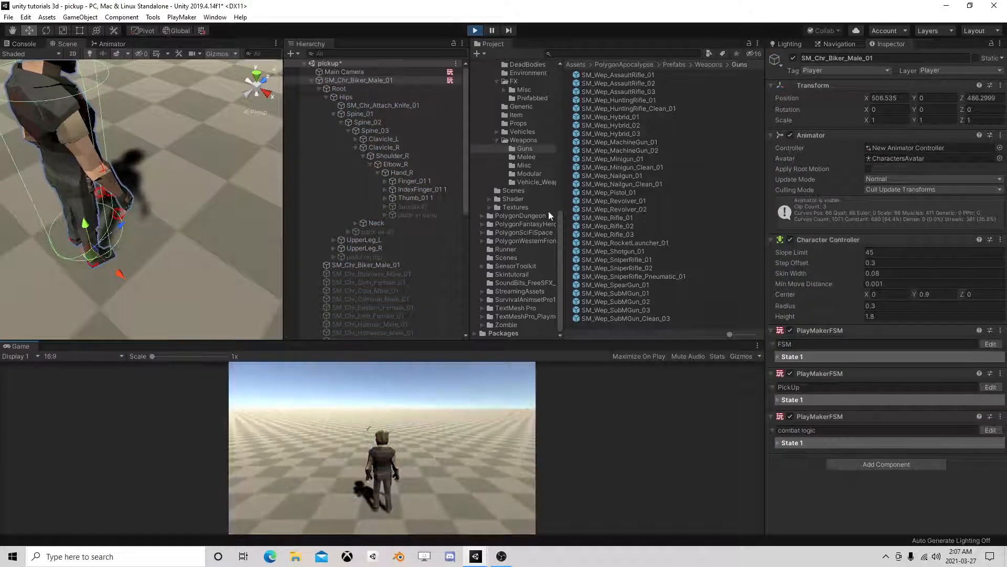
pyautogui.press('w')
pyautogui.press('e')
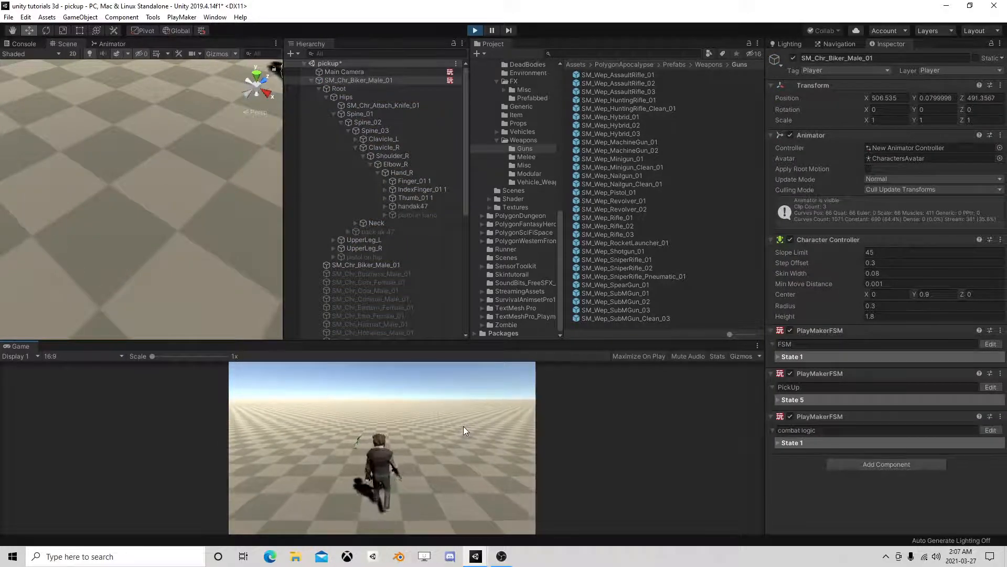
pyautogui.press('w')
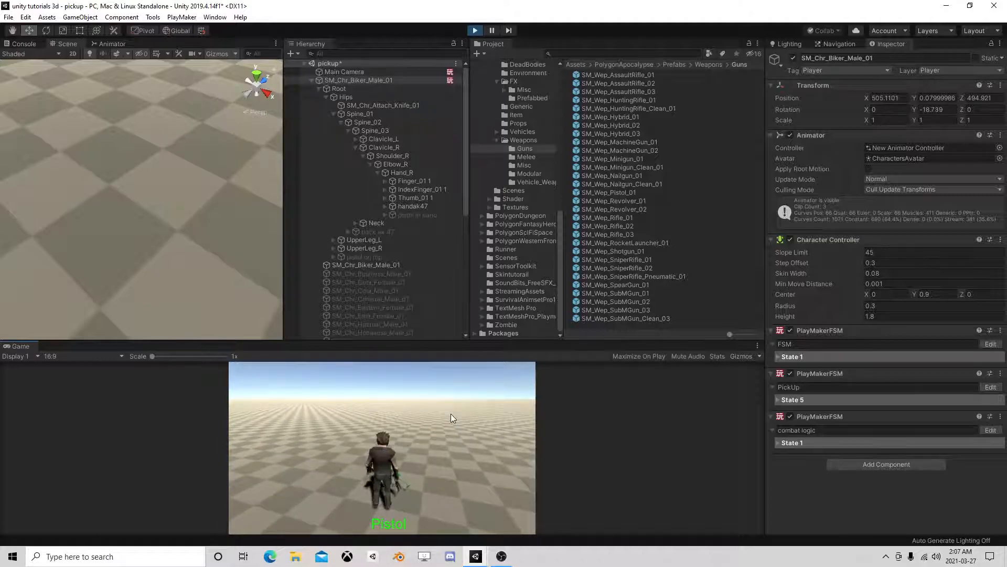
pyautogui.press('e')
pyautogui.press('w')
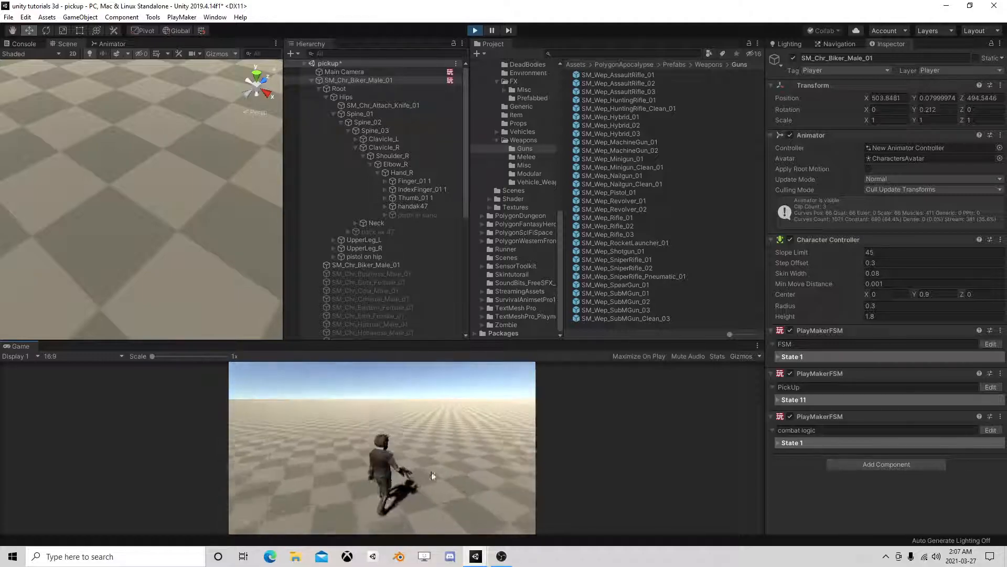
pyautogui.click(475, 30)
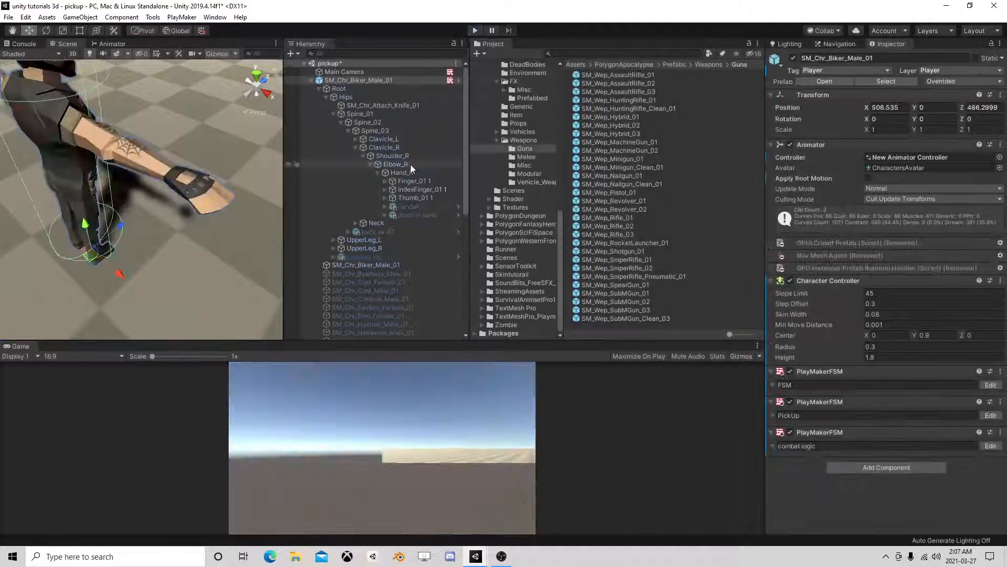
# Open the combat logic FSM and rearrange States 2, 4, 5, 6 and 7 in its graph.
pyautogui.click(991, 445)
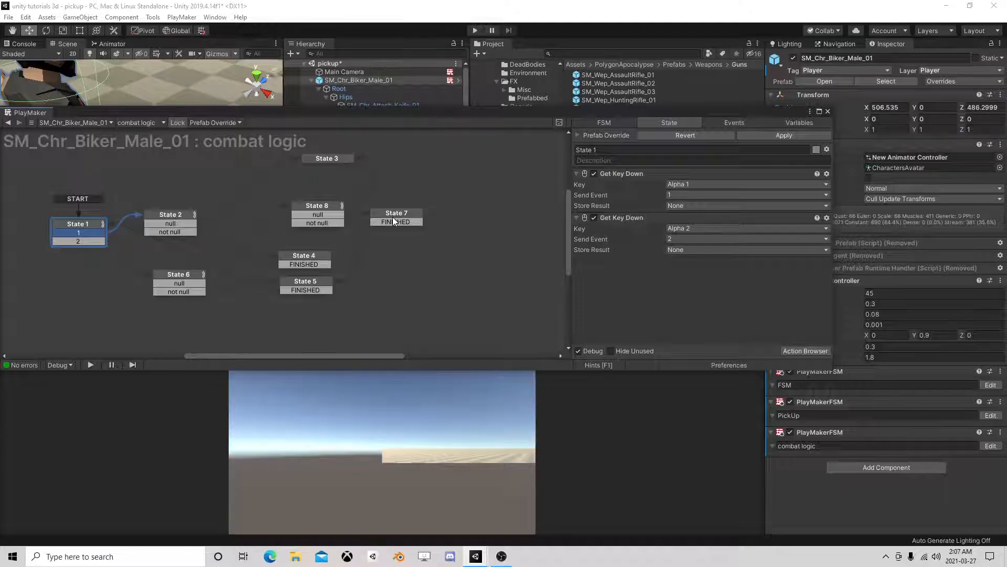
pyautogui.moveTo(168, 218); pyautogui.dragTo(186, 203)
pyautogui.moveTo(184, 274); pyautogui.dragTo(195, 278)
pyautogui.moveTo(259, 238); pyautogui.dragTo(291, 276)
pyautogui.moveTo(398, 213); pyautogui.dragTo(416, 229)
# Examine the actions and transitions of States 4 to 8 in the combat logic FSM, including the CurrentEquip and CurrentEquipRest assignments.
pyautogui.click(199, 279)
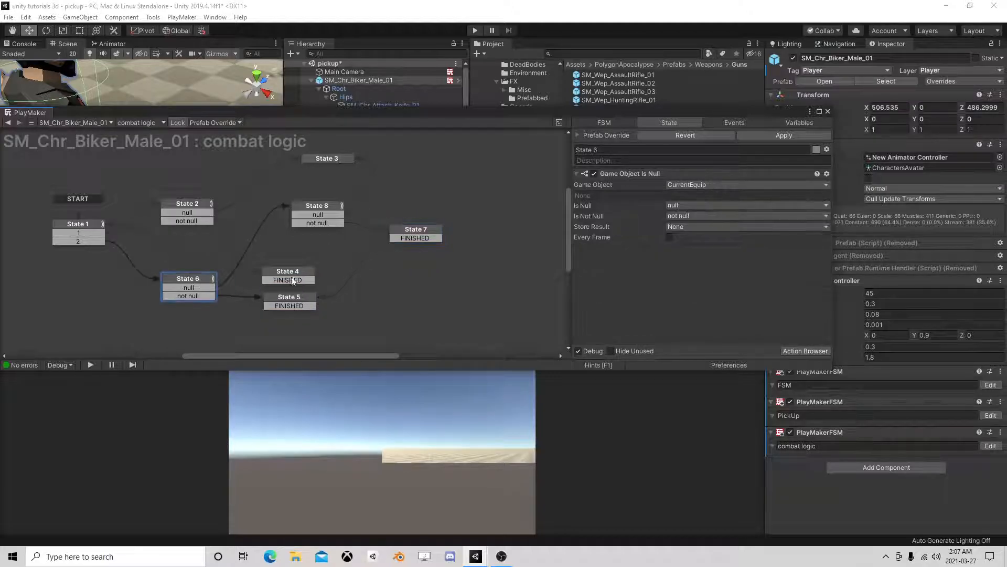
pyautogui.click(297, 282)
pyautogui.scroll(-3, 680, 267)
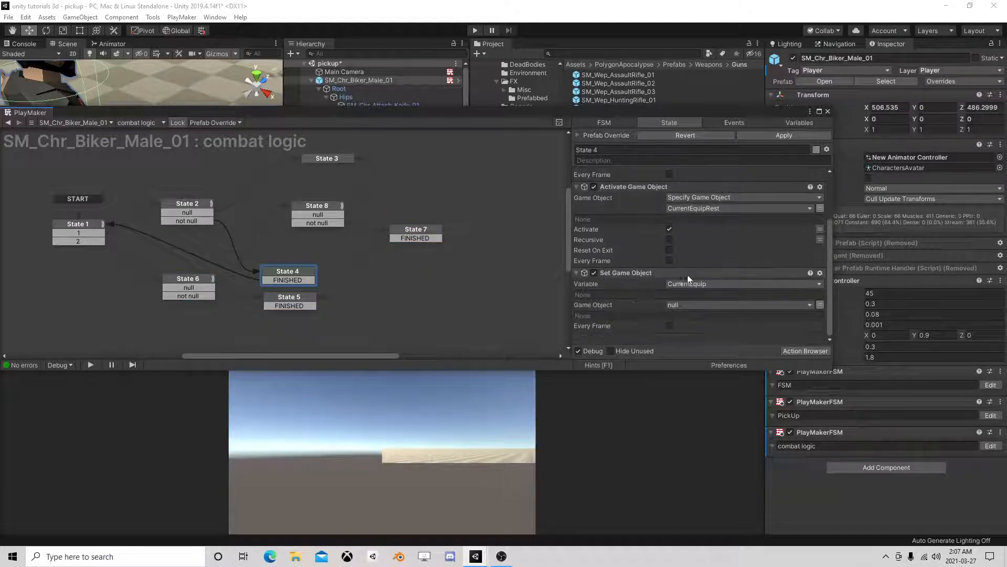
pyautogui.scroll(3, 693, 298)
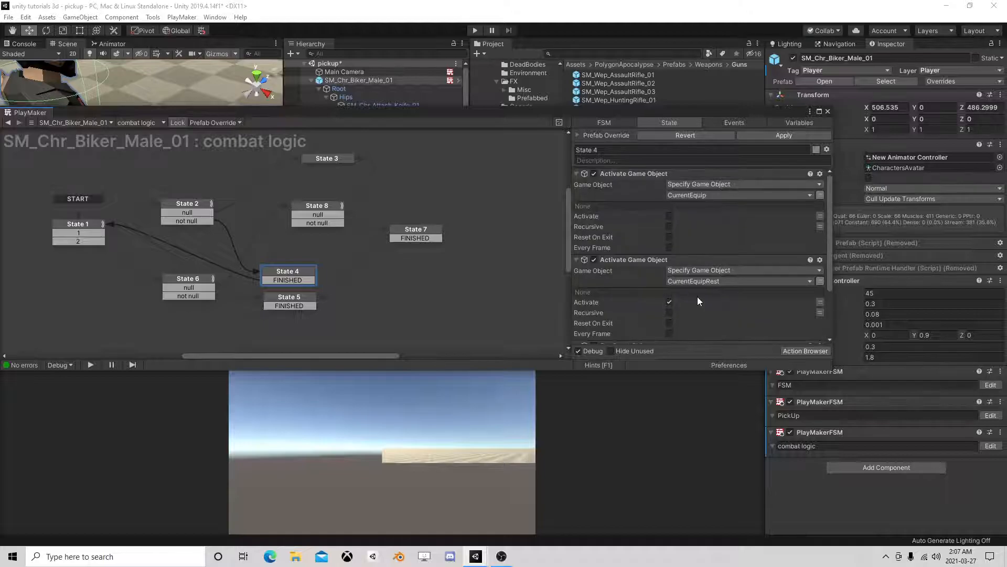
pyautogui.scroll(-3, 698, 297)
pyautogui.click(184, 279)
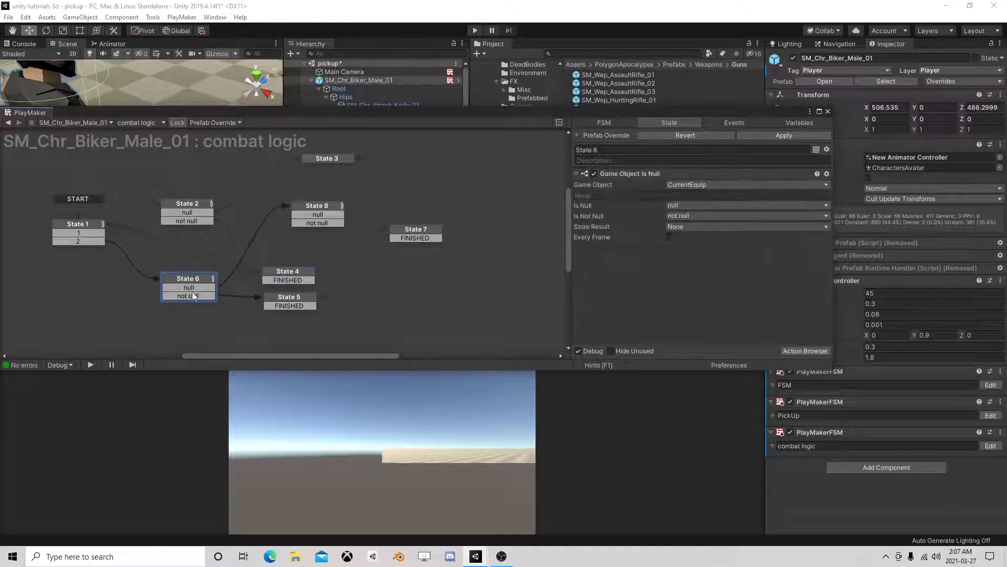
pyautogui.click(288, 302)
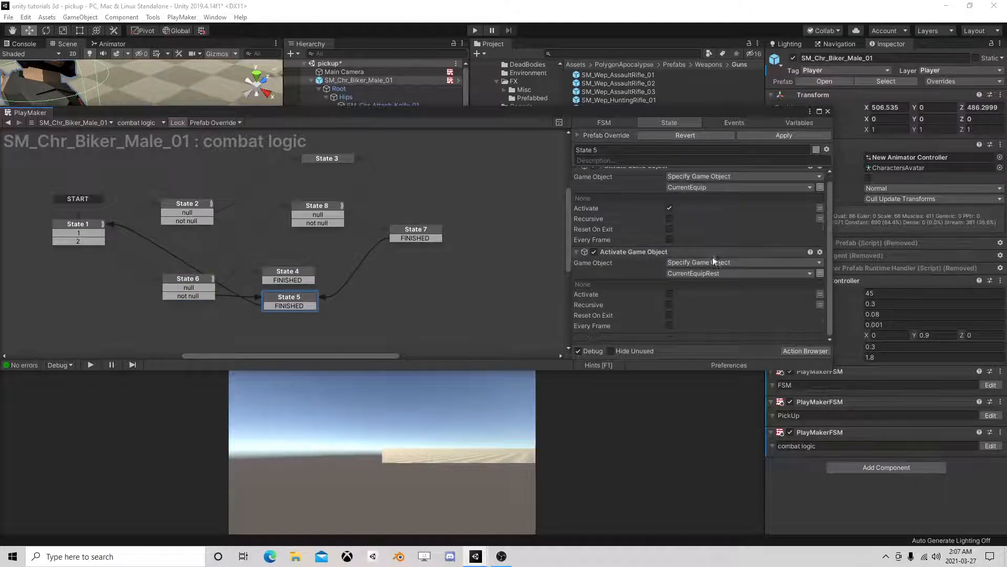
pyautogui.click(410, 232)
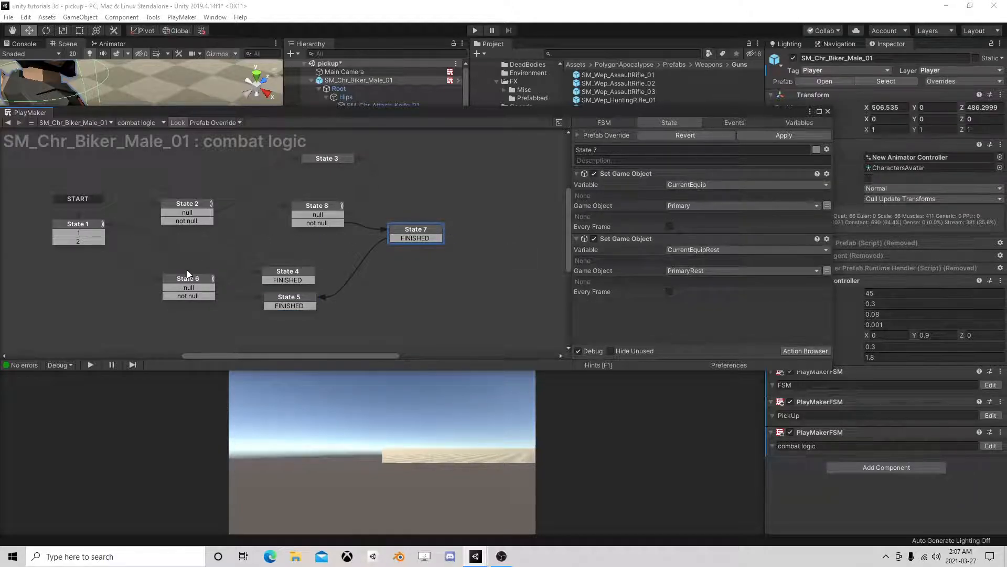
pyautogui.click(313, 212)
pyautogui.click(425, 233)
# Shift State 8 and State 7 slightly farther right in the combat logic graph.
pyautogui.moveTo(412, 229); pyautogui.dragTo(414, 256)
pyautogui.moveTo(322, 206); pyautogui.dragTo(335, 206)
pyautogui.moveTo(426, 265); pyautogui.dragTo(438, 231)
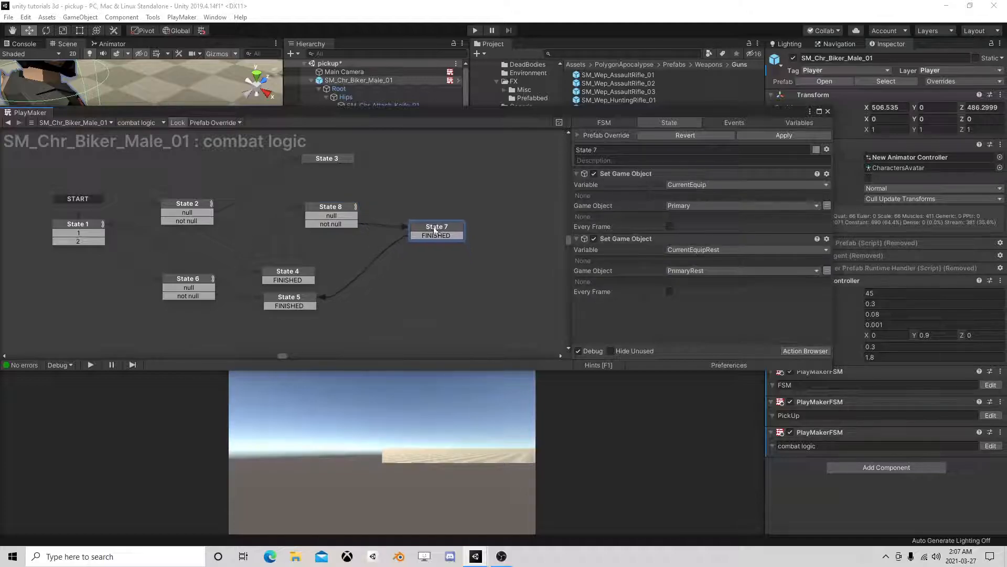
# Copy State 8 and State 7 and paste the duplicates into the empty graph area above State 3.
pyautogui.click(302, 197)
pyautogui.moveTo(280, 183); pyautogui.dragTo(484, 247)
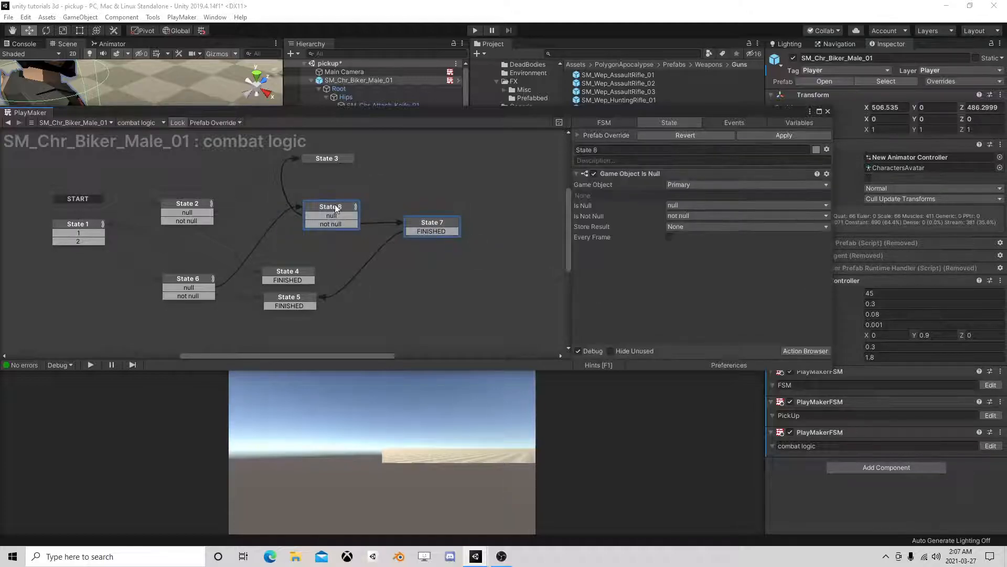
pyautogui.rightClick(335, 205)
pyautogui.click(382, 264)
pyautogui.moveTo(264, 166); pyautogui.dragTo(265, 225, button='middle')
pyautogui.rightClick(284, 165)
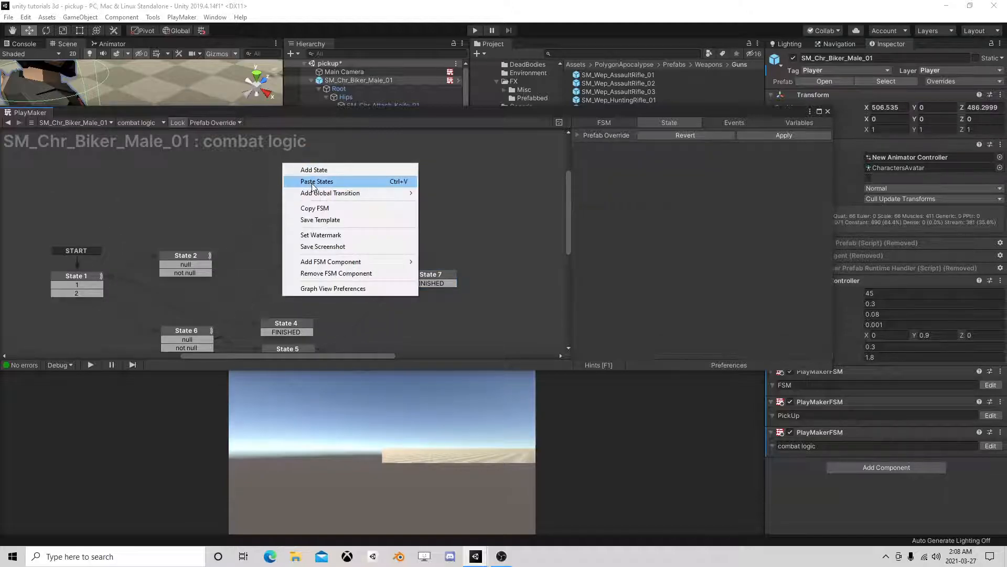
pyautogui.click(301, 182)
# Link State 2's null transition to the pasted null-check state and set that check's Game Object to SecondaryGun.
pyautogui.click(208, 306)
pyautogui.moveTo(207, 311); pyautogui.dragTo(309, 211)
pyautogui.click(685, 184)
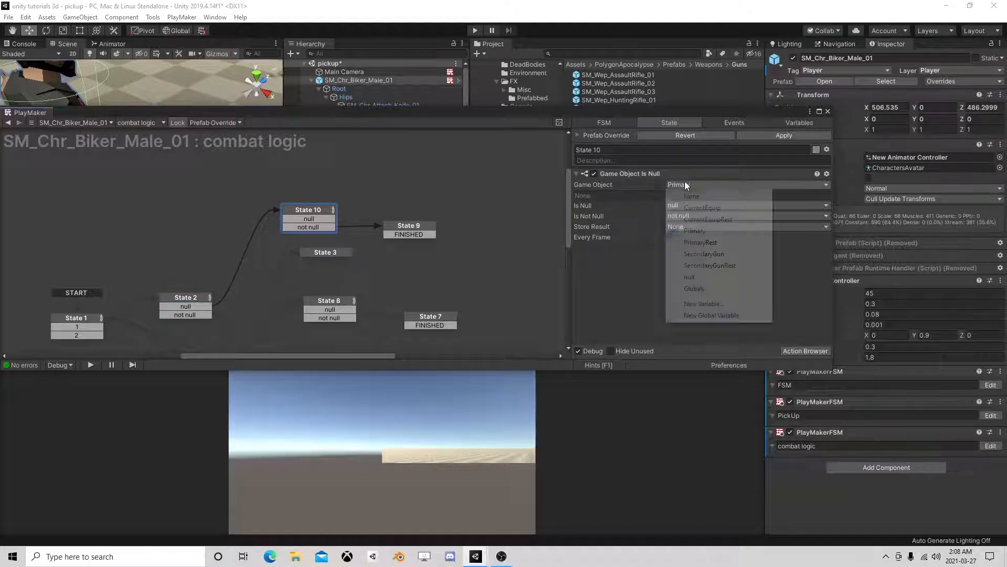
pyautogui.click(703, 254)
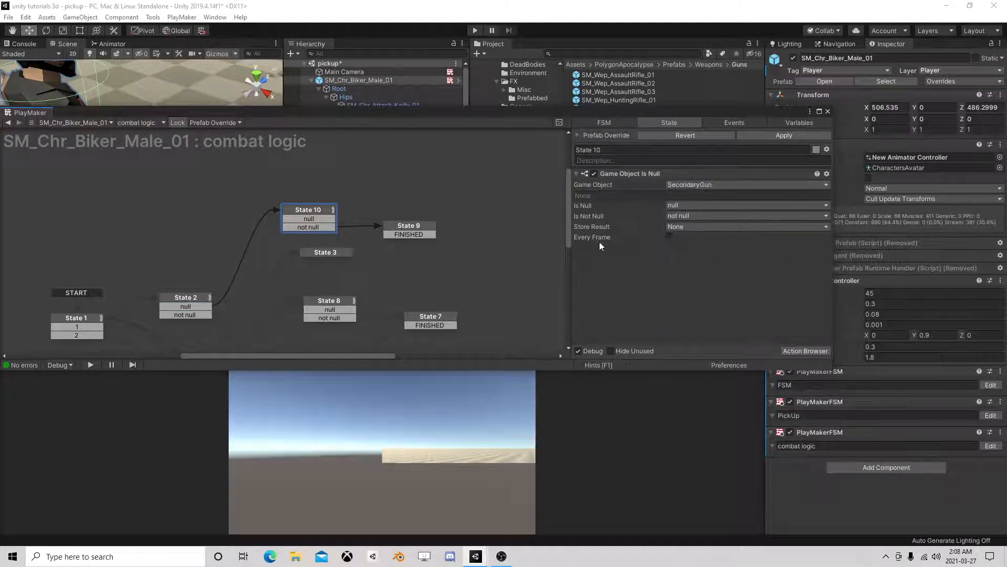
# Examine State 3, State 1's key events, and State 2's null check with its transitions.
pyautogui.click(325, 253)
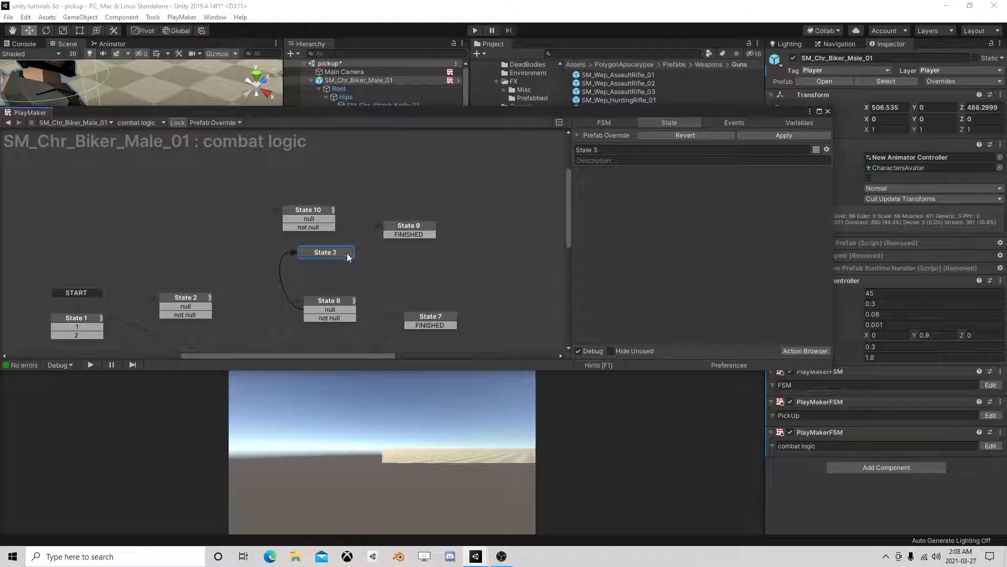
pyautogui.moveTo(363, 303); pyautogui.dragTo(403, 260, button='middle')
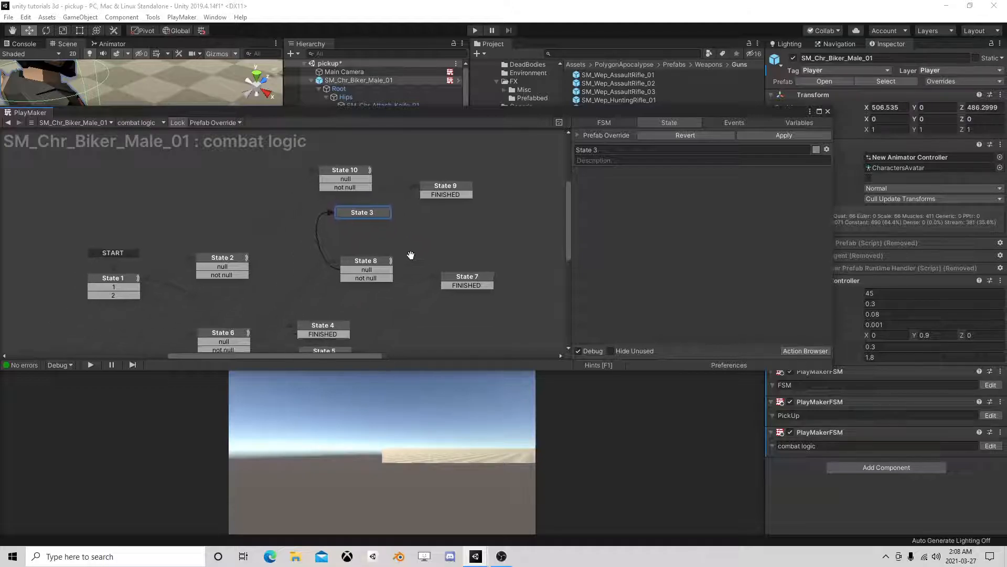
pyautogui.click(228, 256)
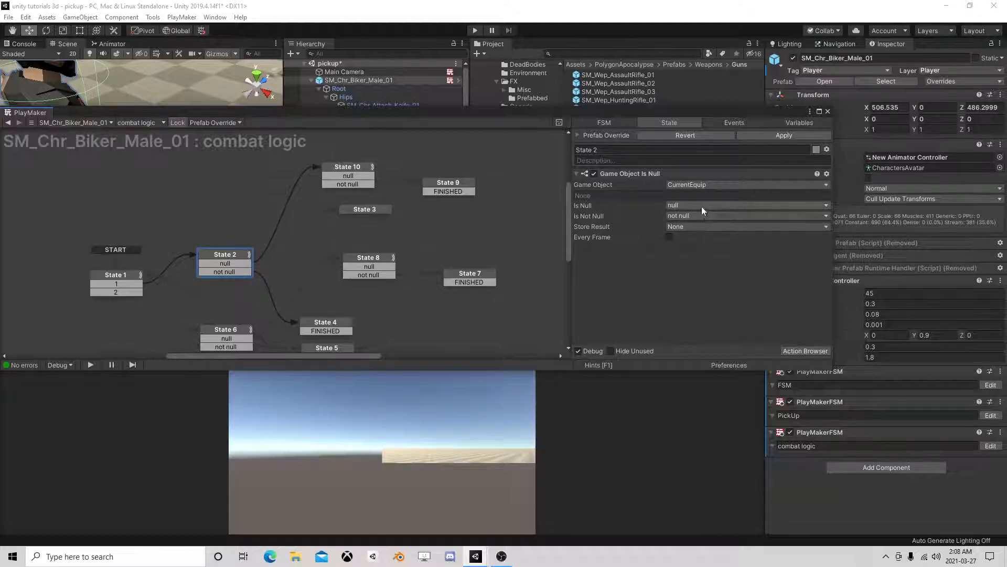
pyautogui.moveTo(330, 272)
pyautogui.mouseDown(button='middle')
pyautogui.moveTo(382, 247)
pyautogui.moveTo(373, 265)
pyautogui.moveTo(318, 259)
pyautogui.mouseUp(button='middle')
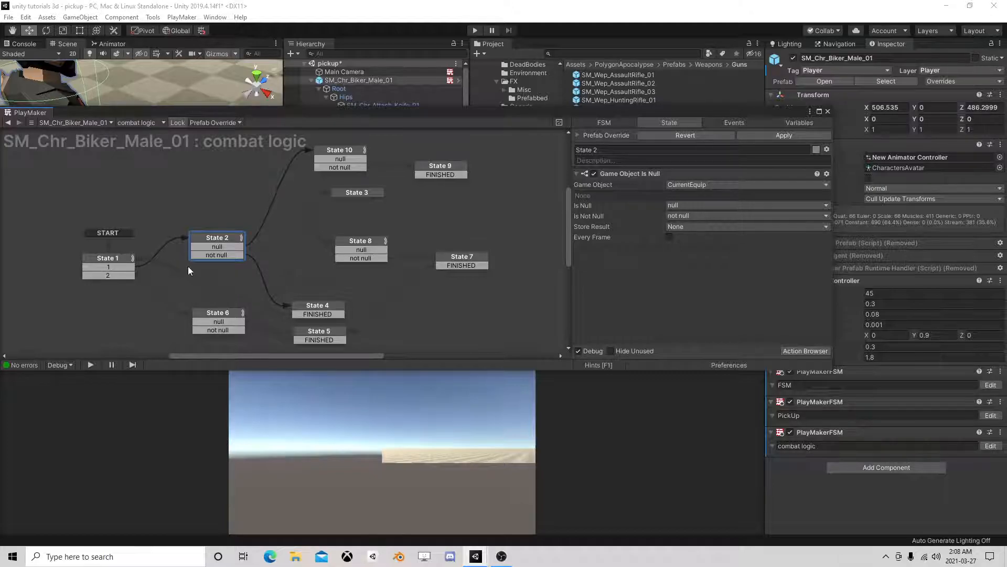
pyautogui.click(117, 269)
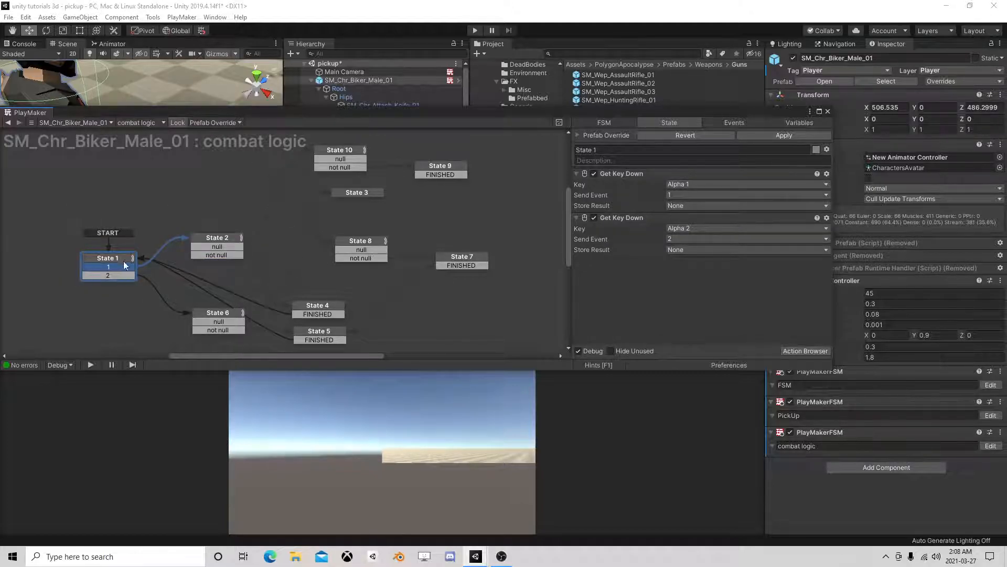
pyautogui.click(213, 239)
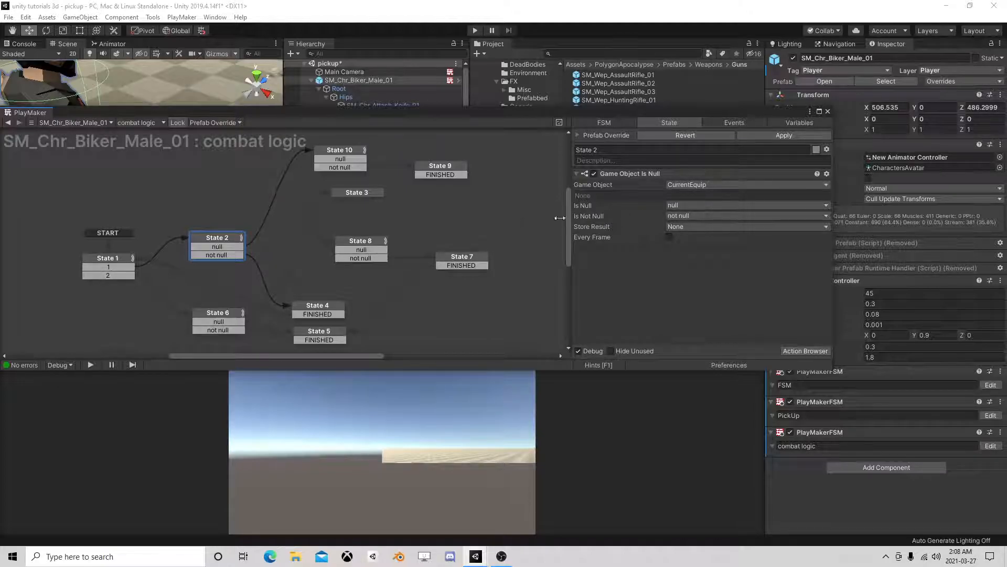
pyautogui.click(224, 246)
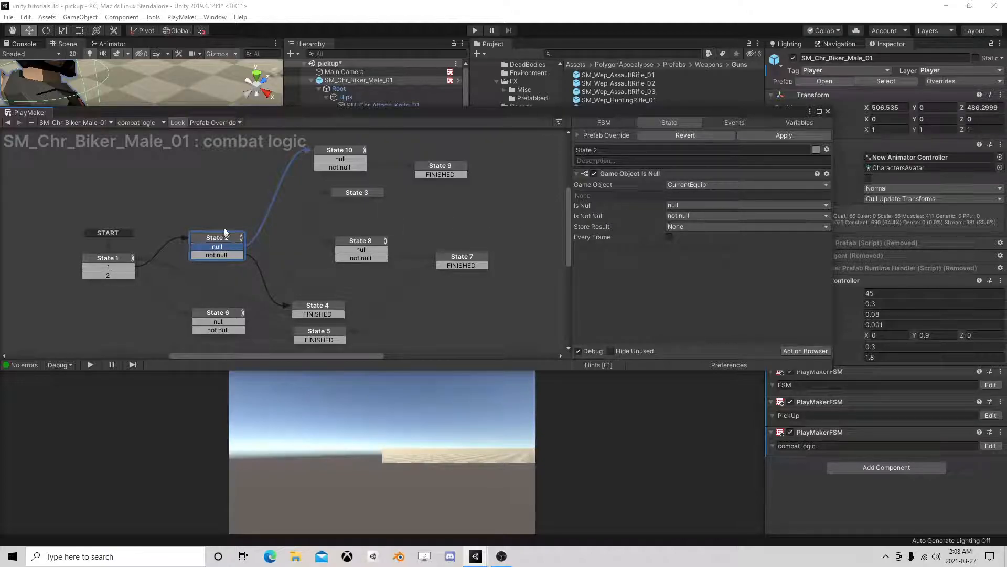
# Link State 10's null transition back to State 1.
pyautogui.moveTo(257, 221); pyautogui.dragTo(141, 262, button='middle')
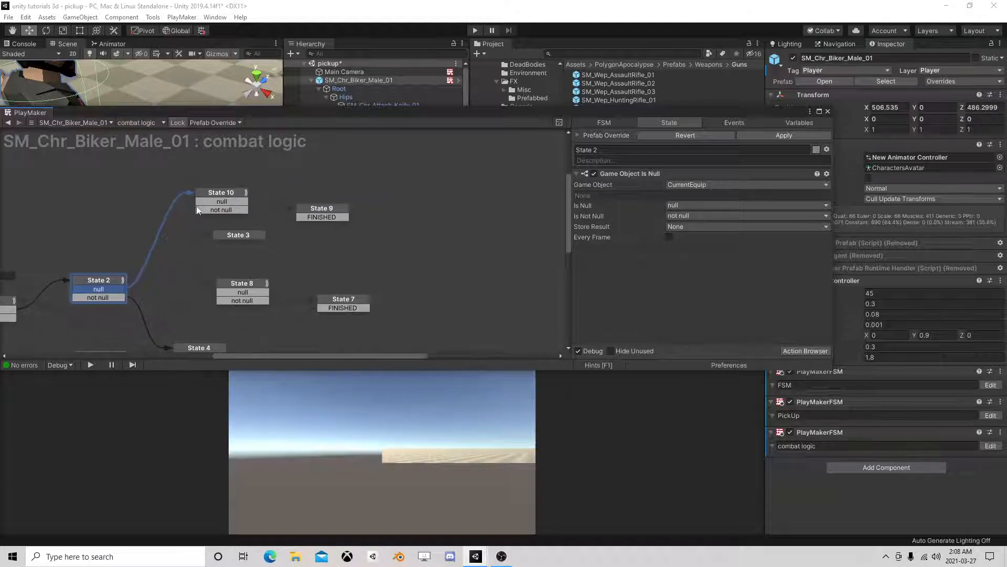
pyautogui.click(224, 192)
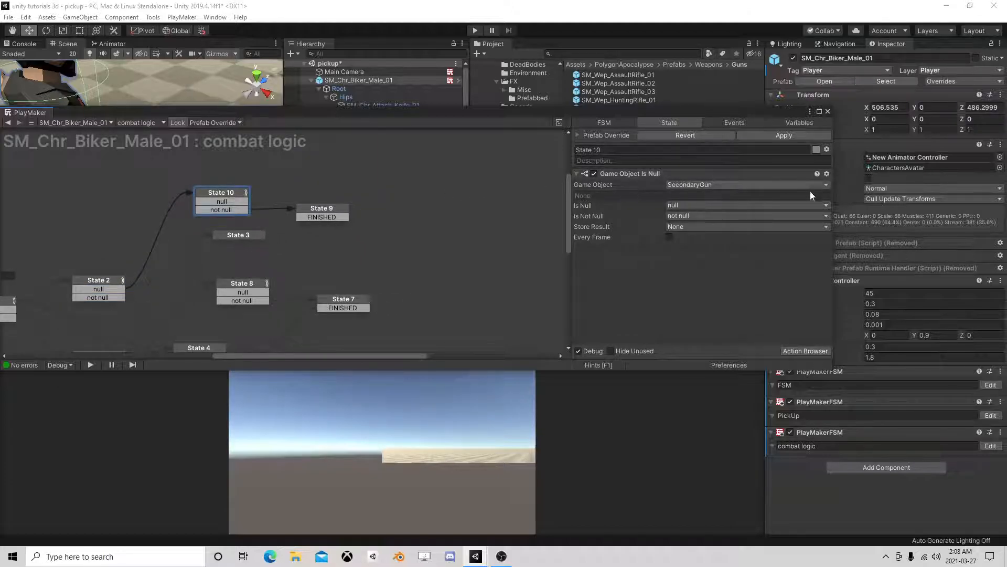
pyautogui.moveTo(307, 244); pyautogui.dragTo(314, 209, button='middle')
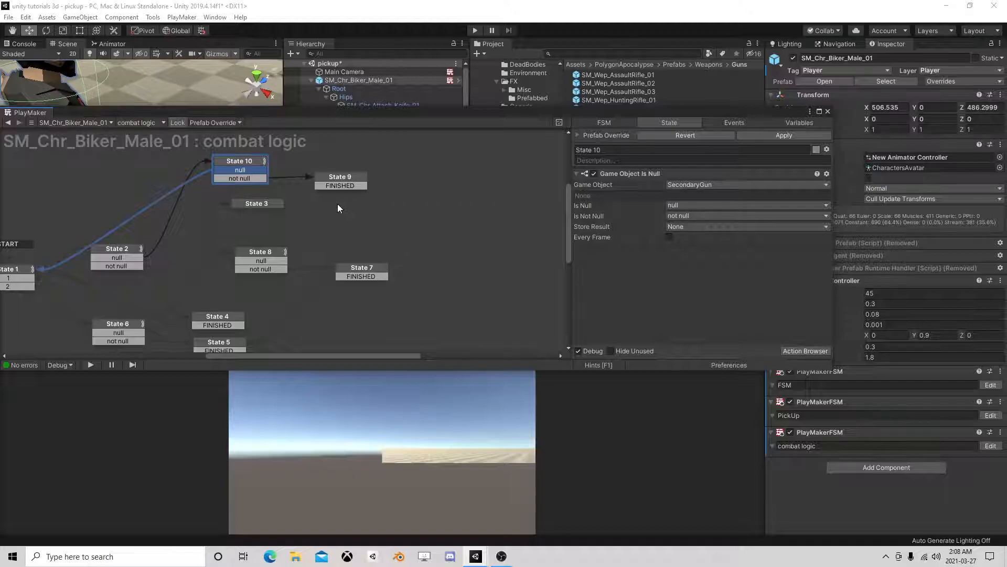
# In State 9, set CurrentEquip's Game Object to SecondaryGun and CurrentEquipRest's to SecondaryGunRest.
pyautogui.click(341, 177)
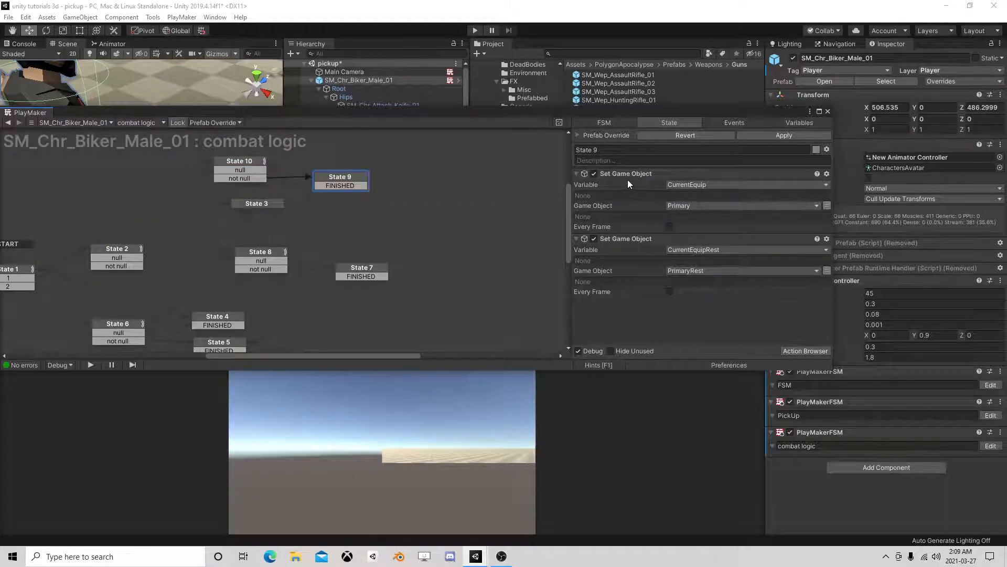
pyautogui.click(675, 206)
pyautogui.click(703, 273)
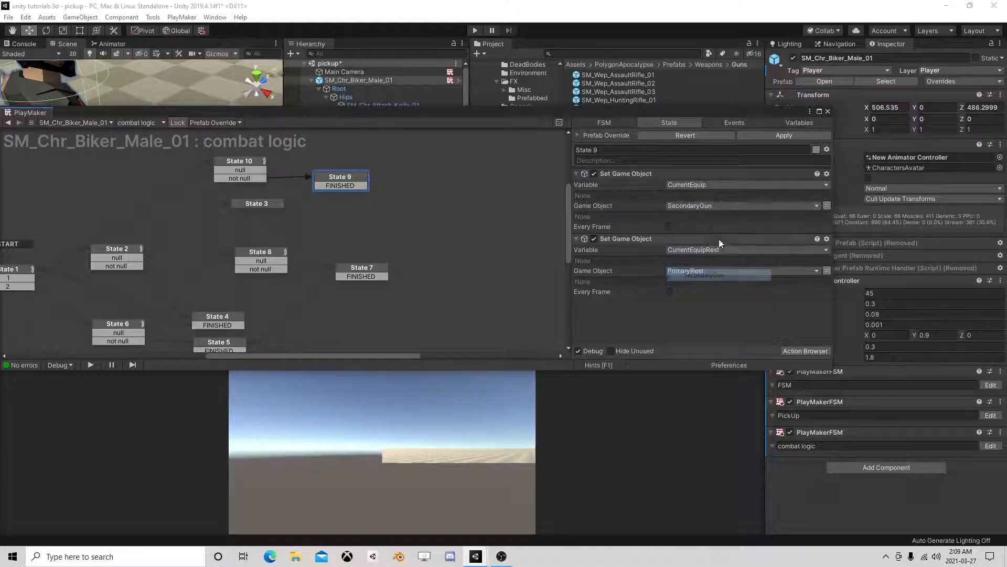
pyautogui.click(692, 270)
pyautogui.click(709, 349)
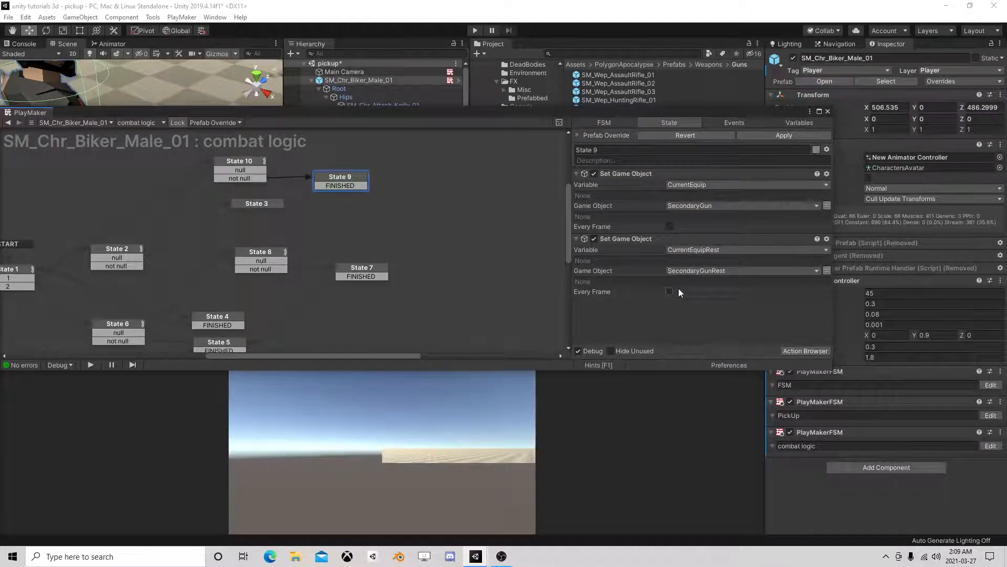
# Link State 9's FINISHED transition to State 5, and reposition State 5 beside State 1 with State 2 above it.
pyautogui.click(367, 269)
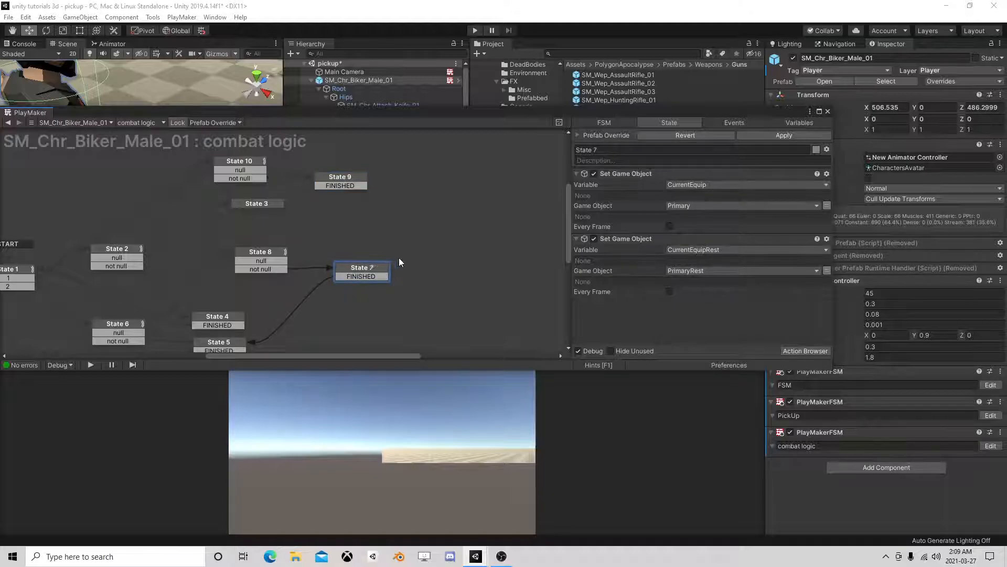
pyautogui.click(235, 342)
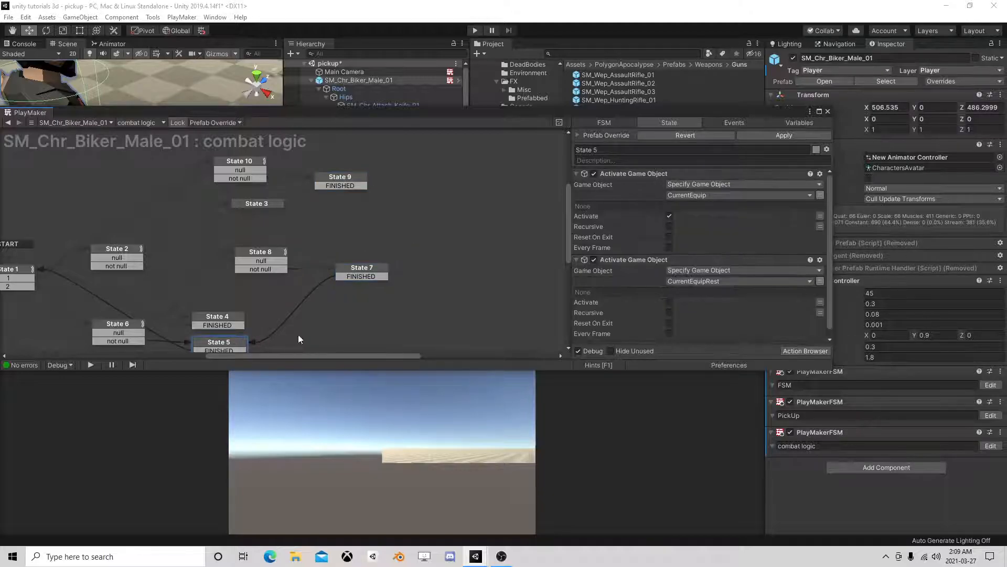
pyautogui.scroll(-1, 659, 297)
pyautogui.moveTo(319, 274); pyautogui.dragTo(216, 214)
pyautogui.moveTo(399, 166); pyautogui.dragTo(189, 187)
pyautogui.moveTo(173, 265); pyautogui.dragTo(149, 248)
pyautogui.moveTo(189, 187); pyautogui.dragTo(224, 212)
# Rename State 5 to Final.
pyautogui.click(159, 253)
pyautogui.click(634, 150)
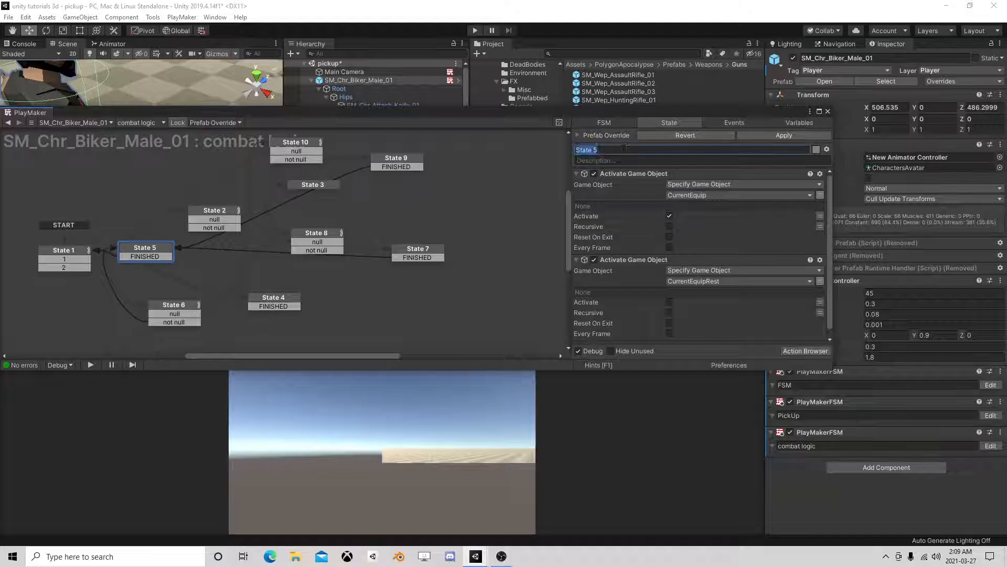
pyautogui.write('Fina')
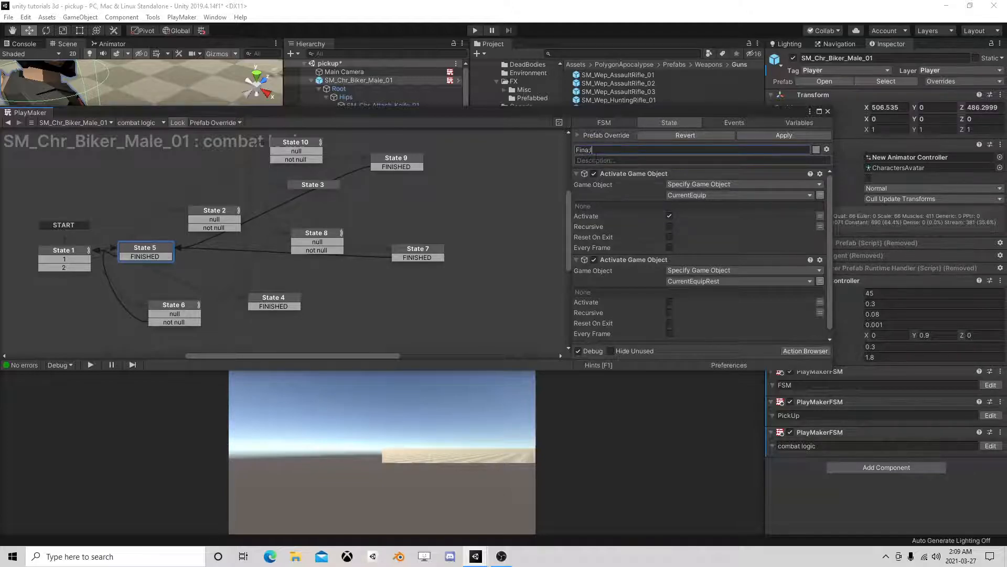
pyautogui.write('l')
# Rename State 2 to Pistols and State 6 to Rifles.
pyautogui.moveTo(219, 210); pyautogui.dragTo(197, 206)
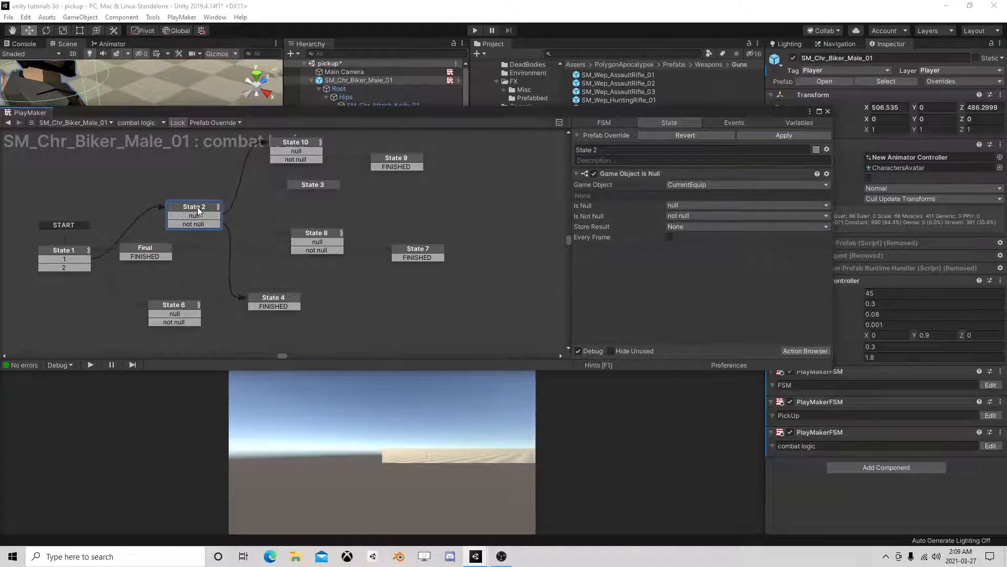
pyautogui.write('P')
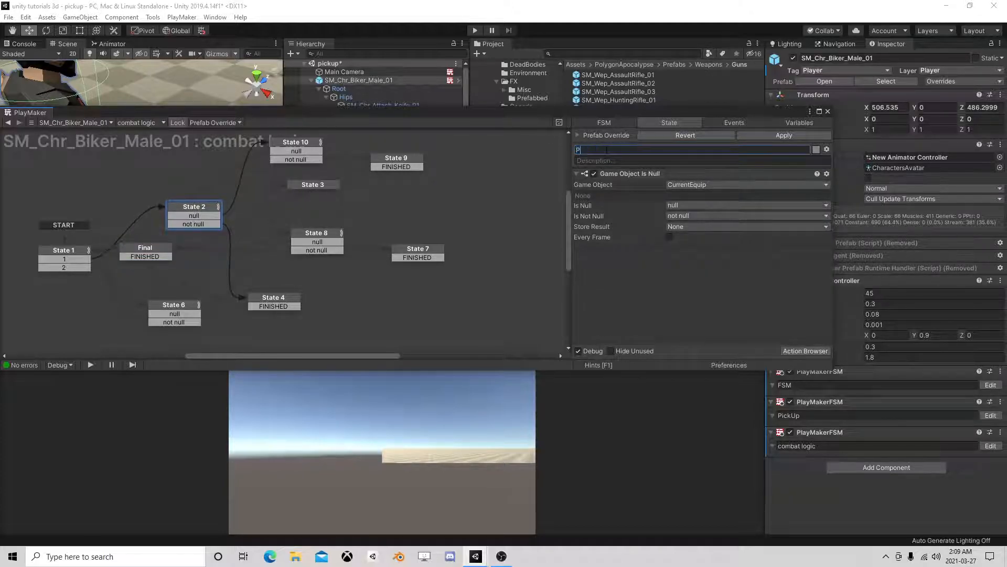
pyautogui.write('istols')
pyautogui.click(157, 305)
pyautogui.click(650, 150)
pyautogui.write('Rifles')
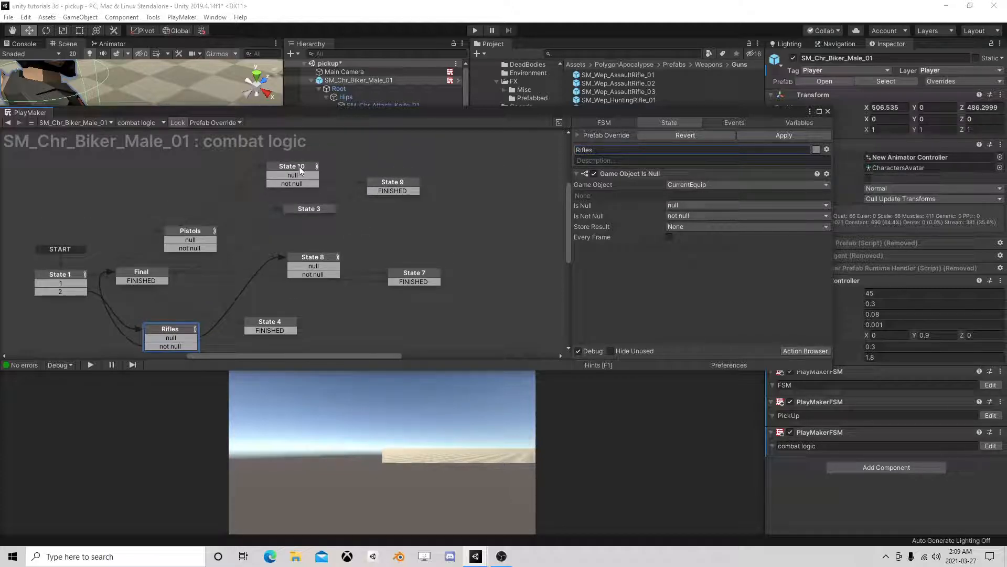
# Tidy the graph by placing Final directly below Pistols, State 9 nearer State 10, and State 3 beyond State 7.
pyautogui.click(197, 242)
pyautogui.click(394, 182)
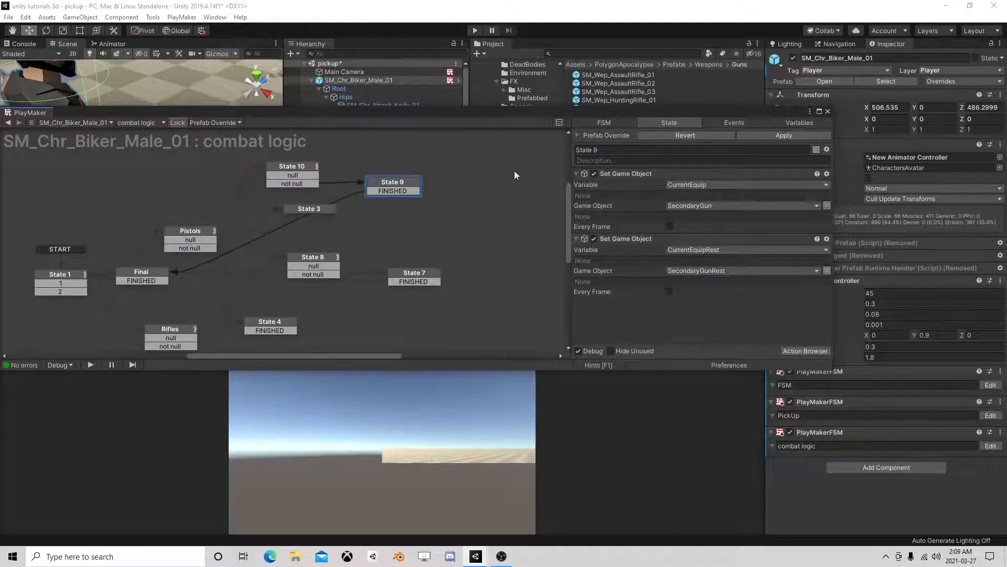
pyautogui.moveTo(146, 272); pyautogui.dragTo(193, 267)
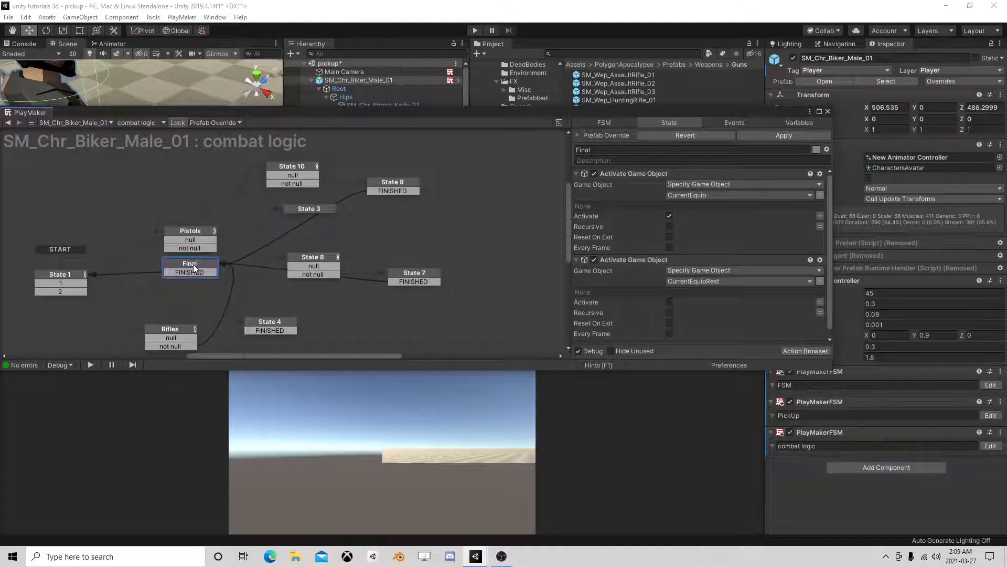
pyautogui.moveTo(387, 182); pyautogui.dragTo(358, 180)
pyautogui.moveTo(306, 208); pyautogui.dragTo(481, 255)
# Examine where the null and not null transitions of Pistols and State 10 lead, and the actions in State 4.
pyautogui.click(206, 246)
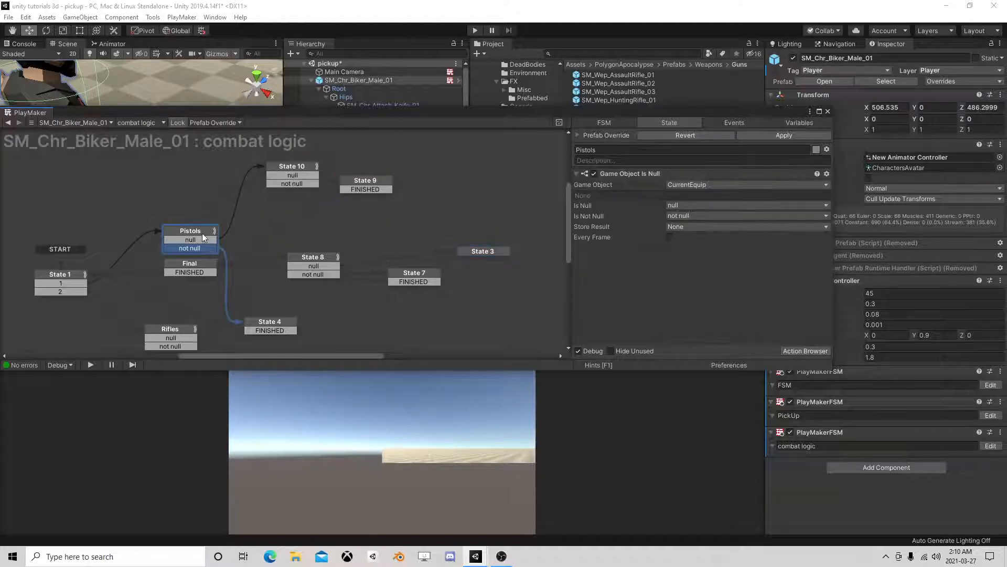
pyautogui.click(201, 241)
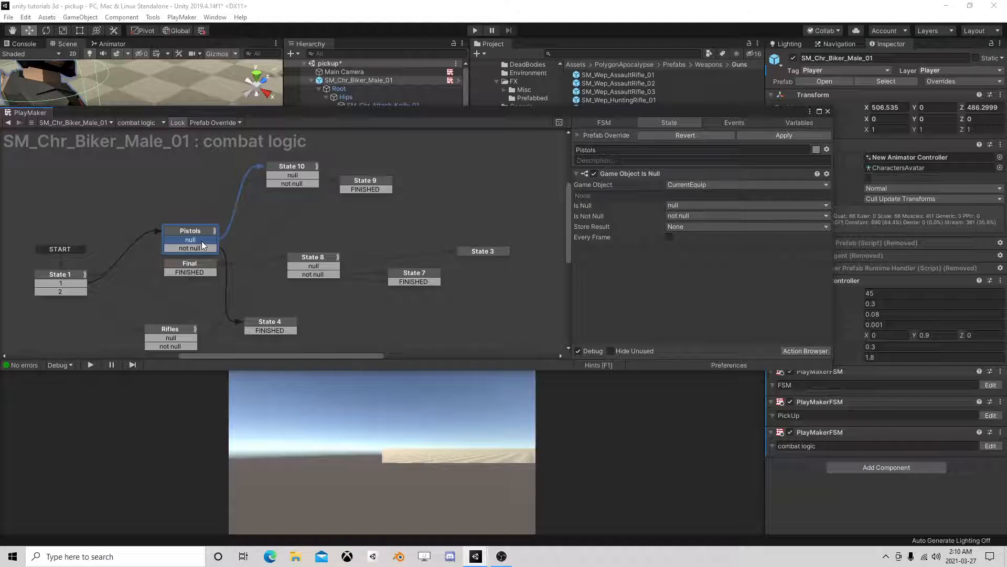
pyautogui.click(300, 162)
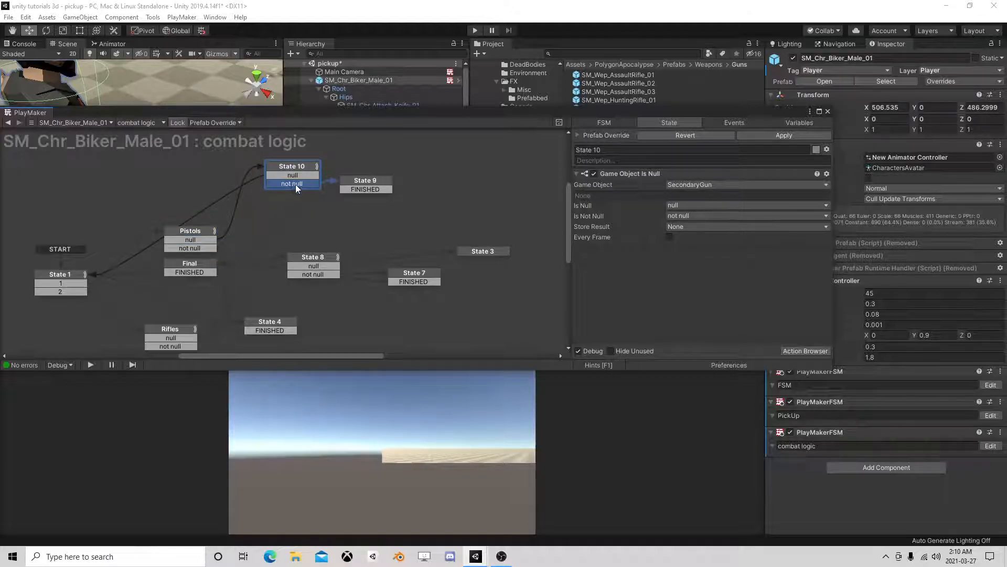
pyautogui.click(297, 176)
pyautogui.click(197, 237)
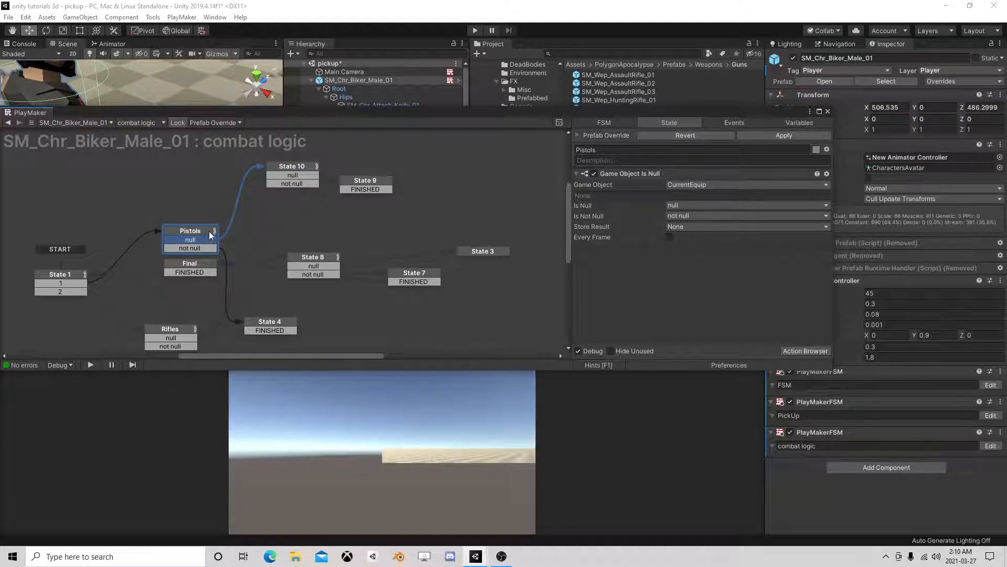
pyautogui.click(201, 248)
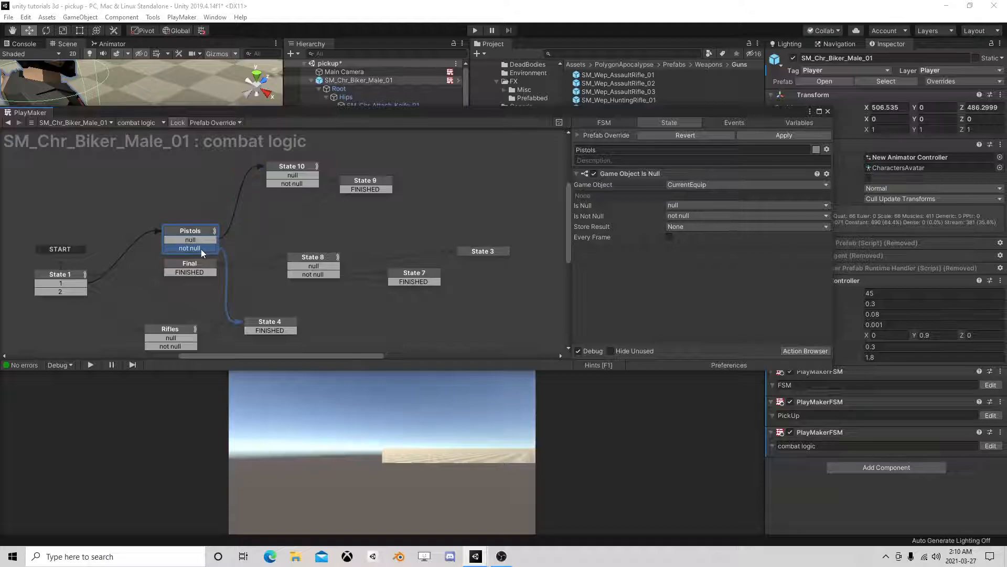
pyautogui.click(270, 321)
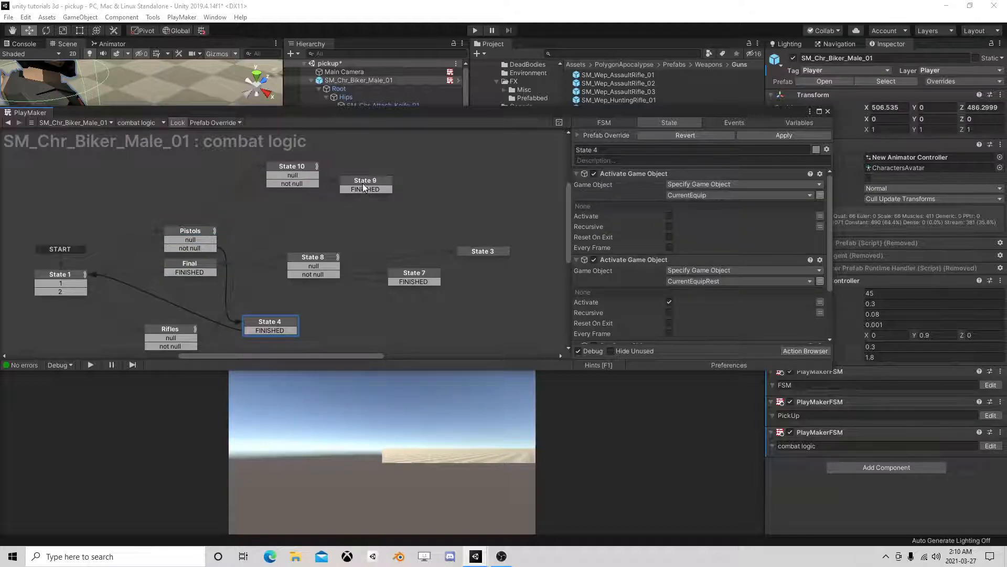
pyautogui.click(200, 249)
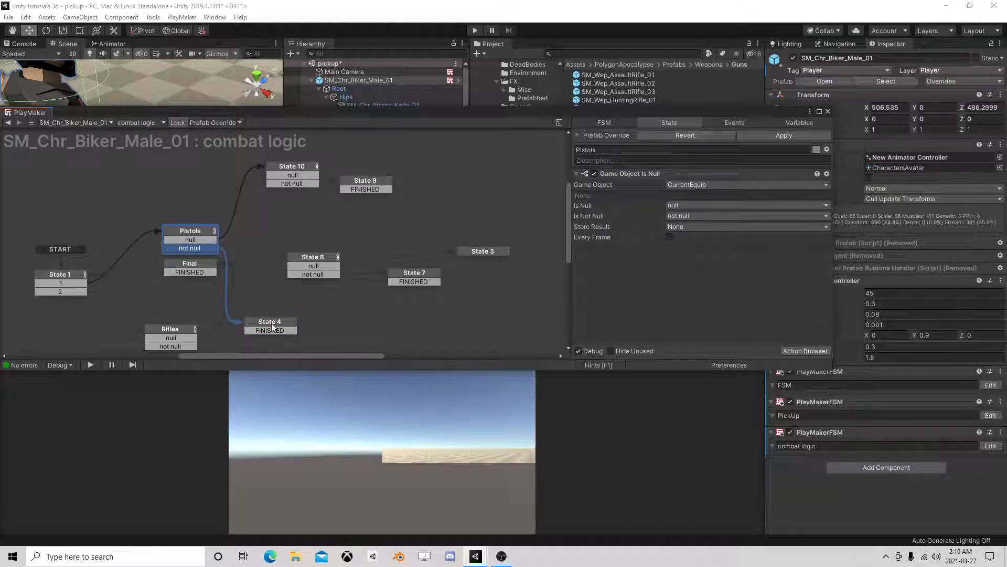
pyautogui.click(272, 326)
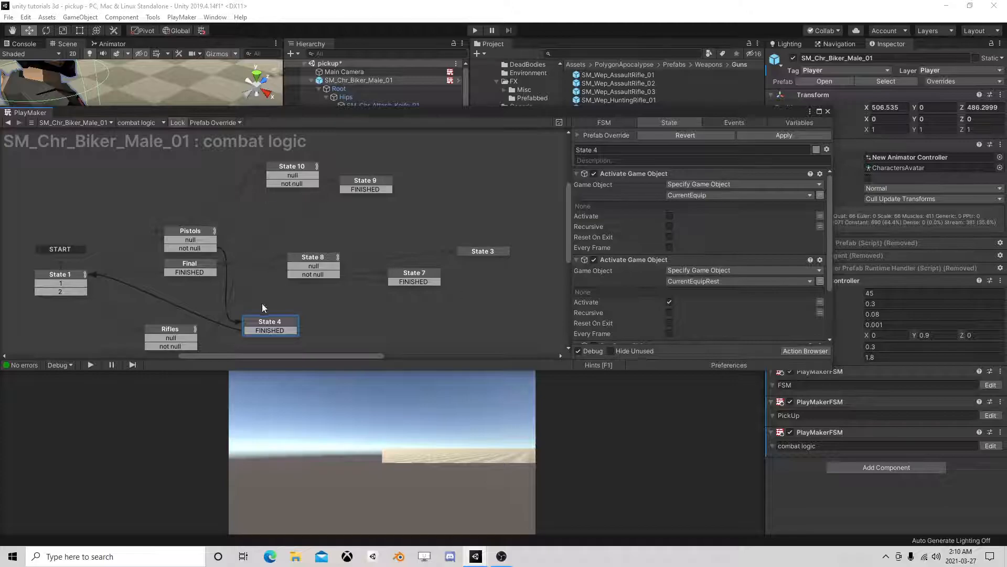
# Paste a copy of State 4 below State 10 and route Pistols' not null transition through it to State 10.
pyautogui.moveTo(271, 326); pyautogui.dragTo(275, 311)
pyautogui.rightClick(276, 309)
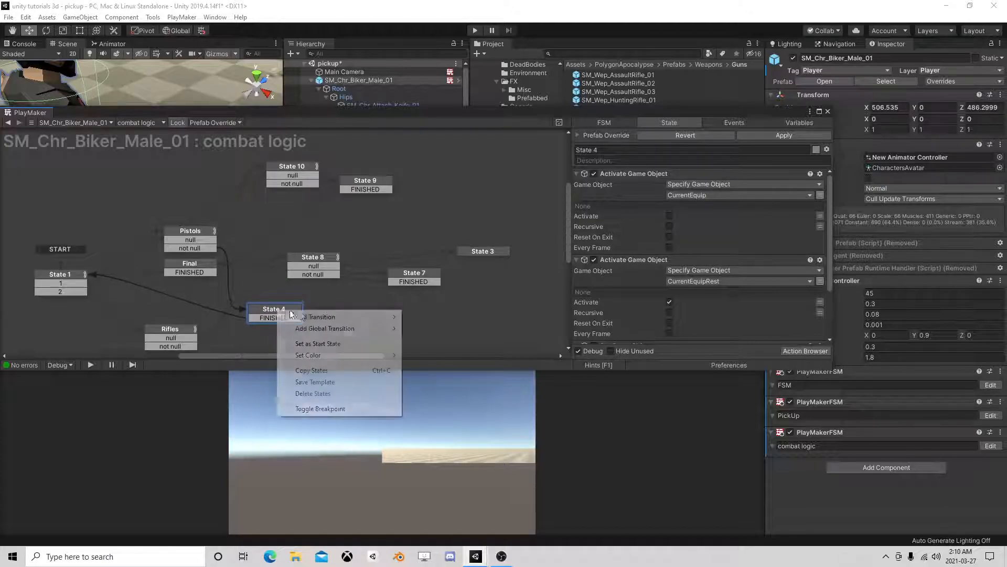
pyautogui.press('Escape')
pyautogui.rightClick(258, 207)
pyautogui.click(278, 212)
pyautogui.moveTo(209, 251); pyautogui.dragTo(294, 169)
# Shift State 9 and State 5 away from State 10, and paste a copy of State 10 just below the original.
pyautogui.moveTo(367, 183); pyautogui.dragTo(411, 182)
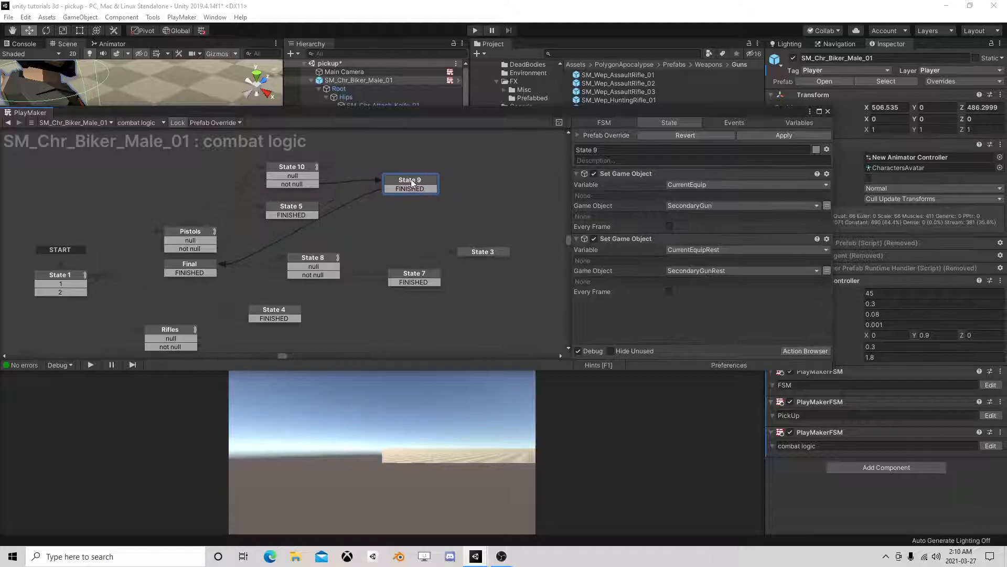
pyautogui.click(285, 168)
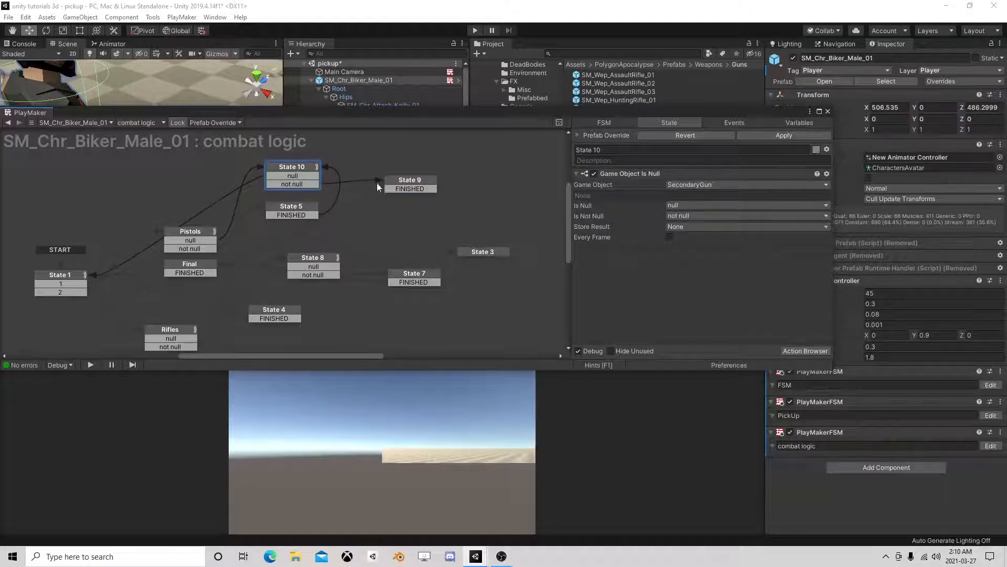
pyautogui.moveTo(292, 210); pyautogui.dragTo(377, 228)
pyautogui.click(297, 166)
pyautogui.rightClick(296, 165)
pyautogui.click(336, 226)
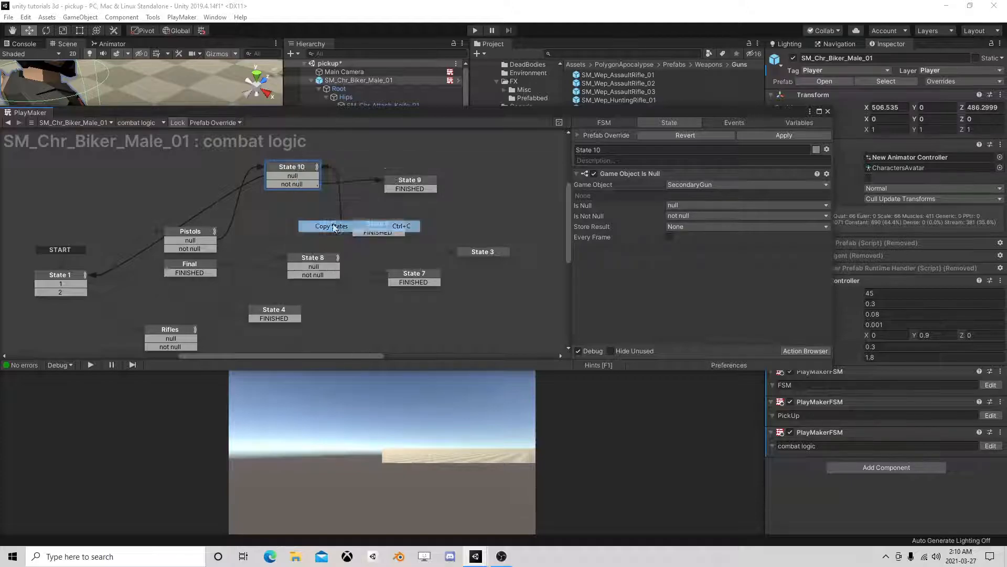
pyautogui.rightClick(260, 203)
pyautogui.click(294, 219)
# Route Pistols' not null through State 11, linking its not null to State 5 and its null to State 1, and space out State 5 and State 9.
pyautogui.moveTo(209, 249); pyautogui.dragTo(380, 232)
pyautogui.moveTo(309, 223); pyautogui.dragTo(80, 281)
pyautogui.click(297, 213)
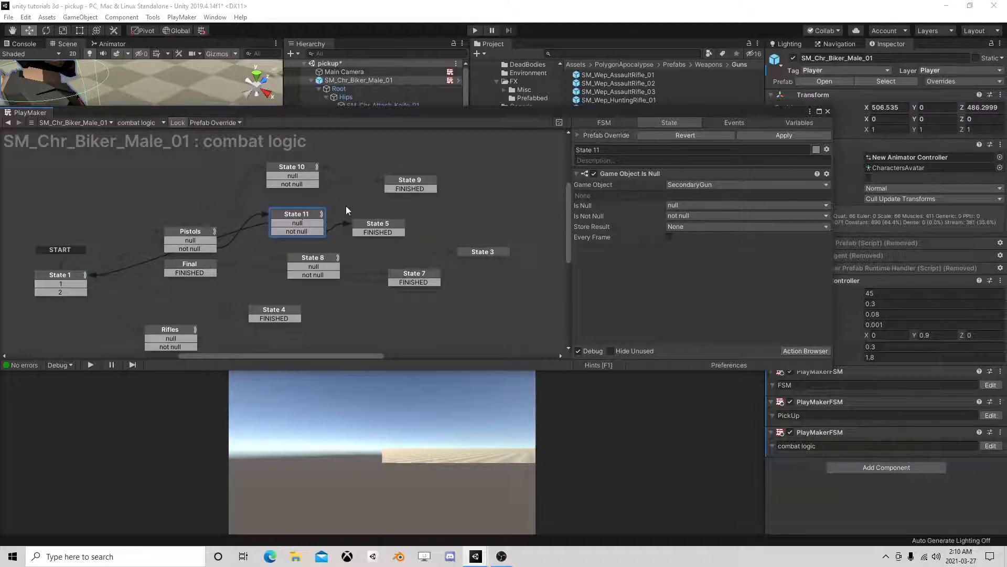
pyautogui.moveTo(376, 225); pyautogui.dragTo(441, 182)
pyautogui.click(304, 213)
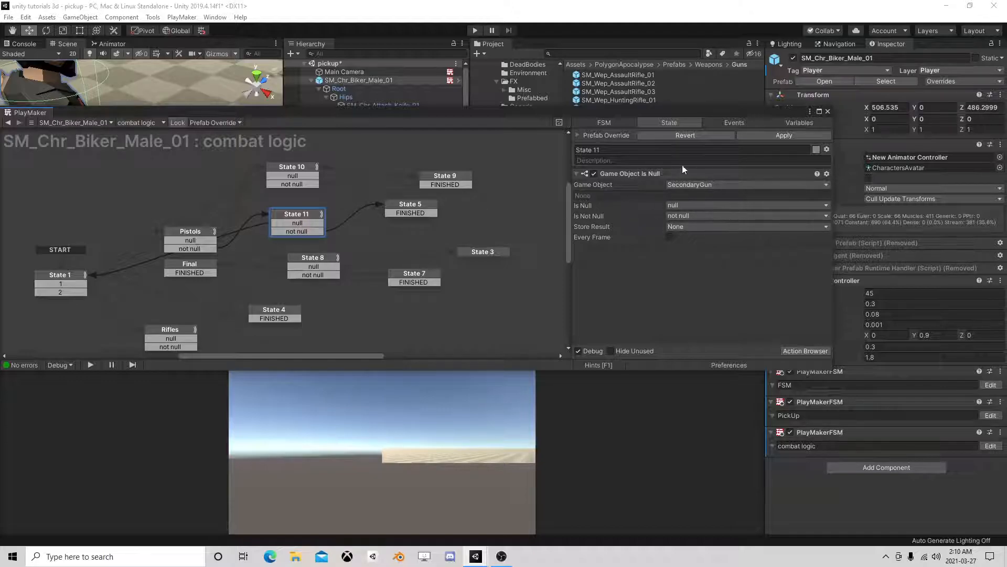
# Follow the Pistols not null path and redirect State 5's FINISHED transition to State 9.
pyautogui.click(197, 247)
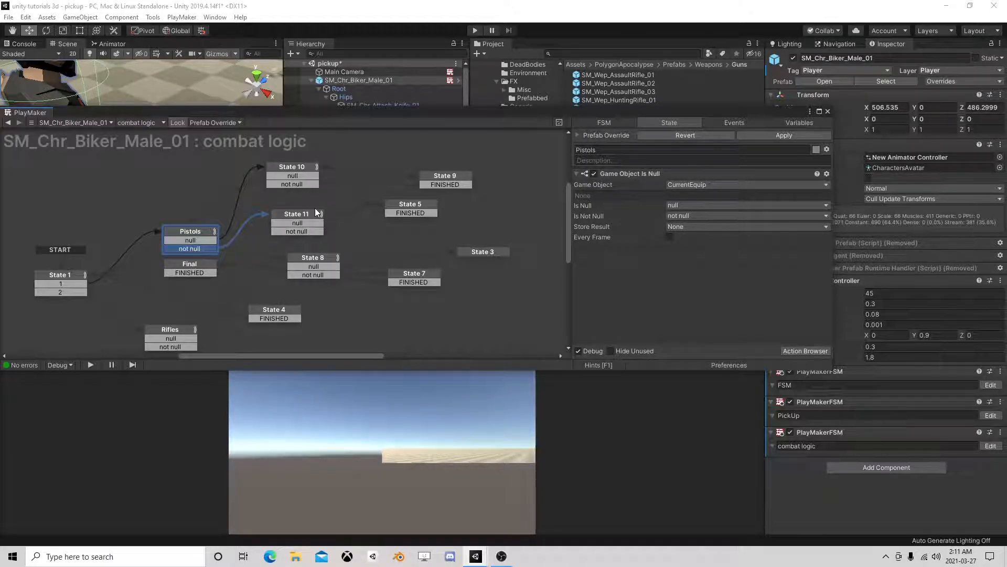
pyautogui.click(302, 214)
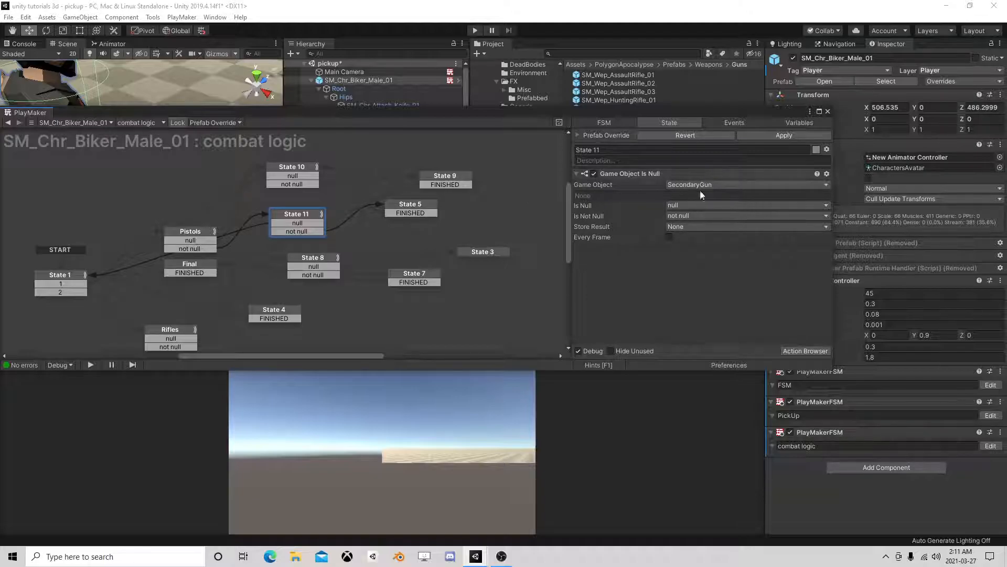
pyautogui.click(410, 213)
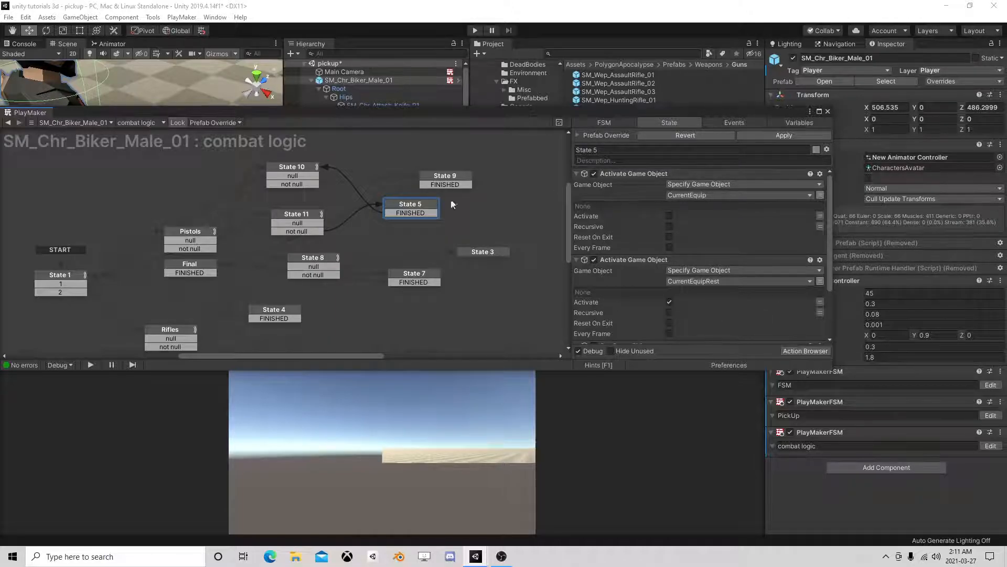
pyautogui.click(279, 166)
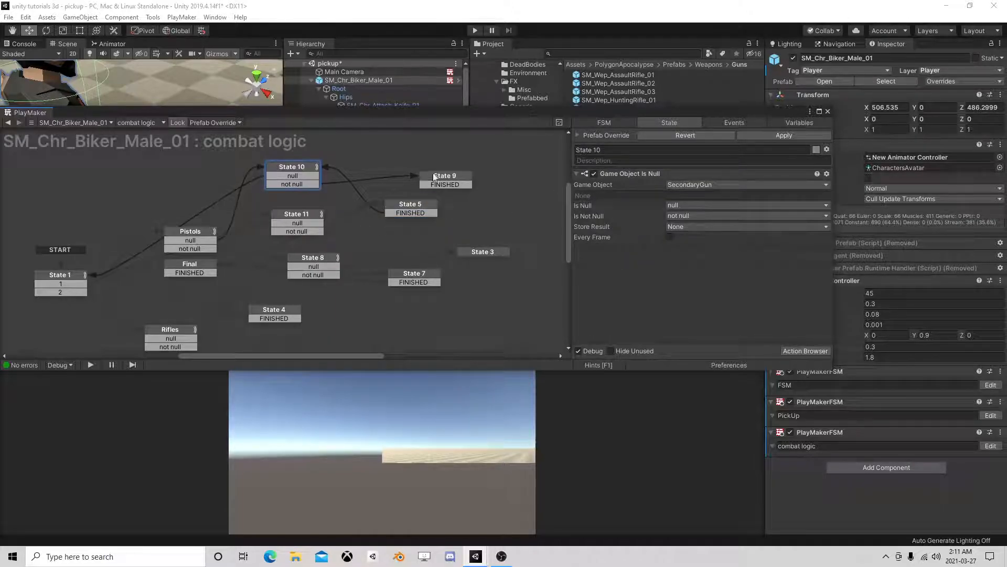
pyautogui.click(415, 213)
pyautogui.click(457, 178)
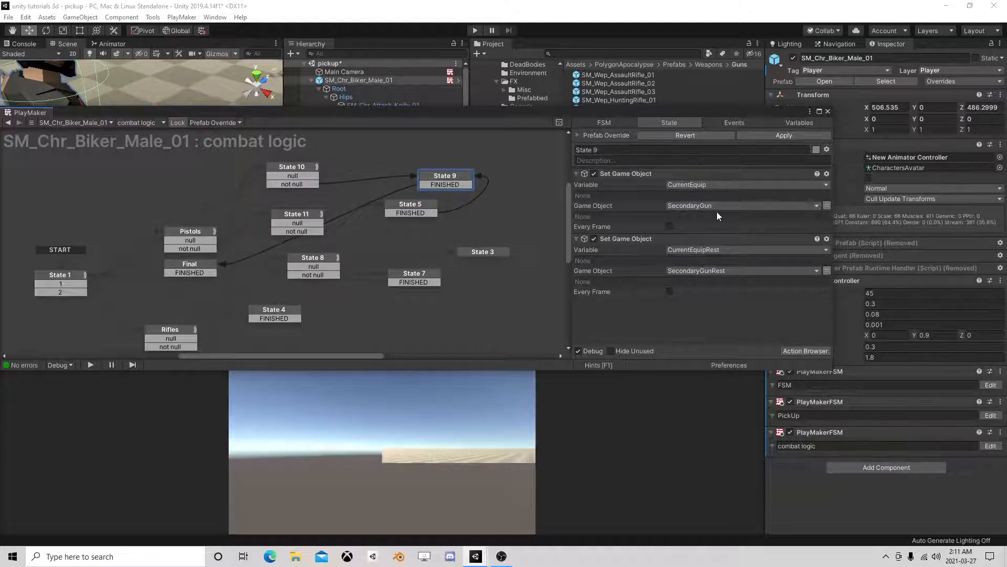
pyautogui.click(459, 182)
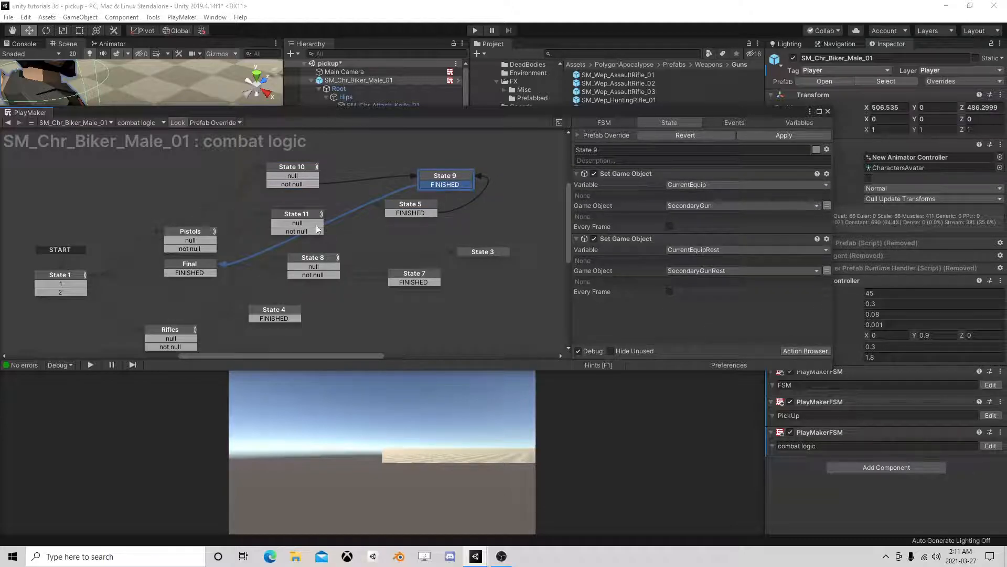
pyautogui.click(184, 266)
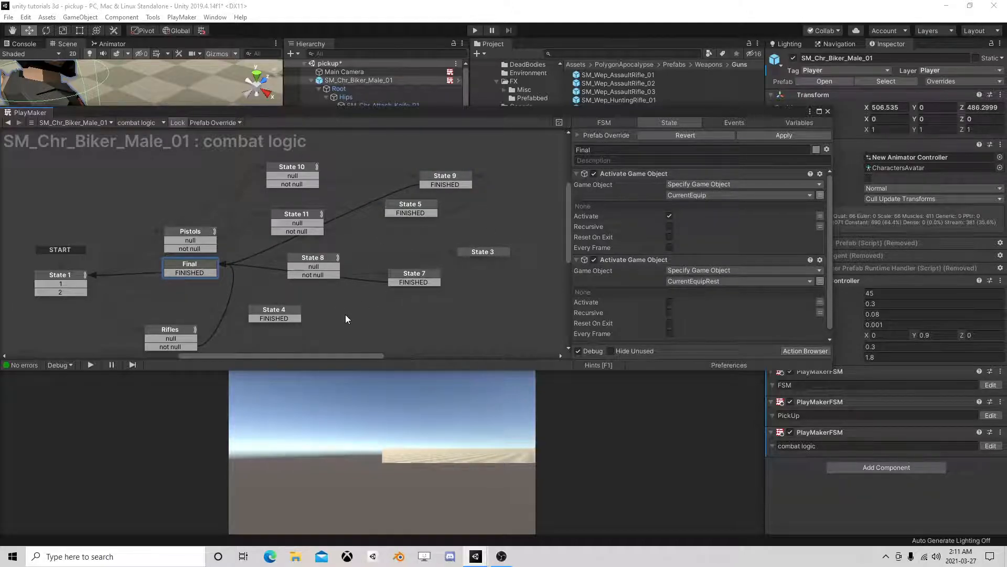
# Spread out the rifle branch by repositioning State 8, State 4, State 7, State 3 and Rifles.
pyautogui.moveTo(344, 314); pyautogui.dragTo(361, 234, button='middle')
pyautogui.moveTo(331, 177); pyautogui.dragTo(352, 206)
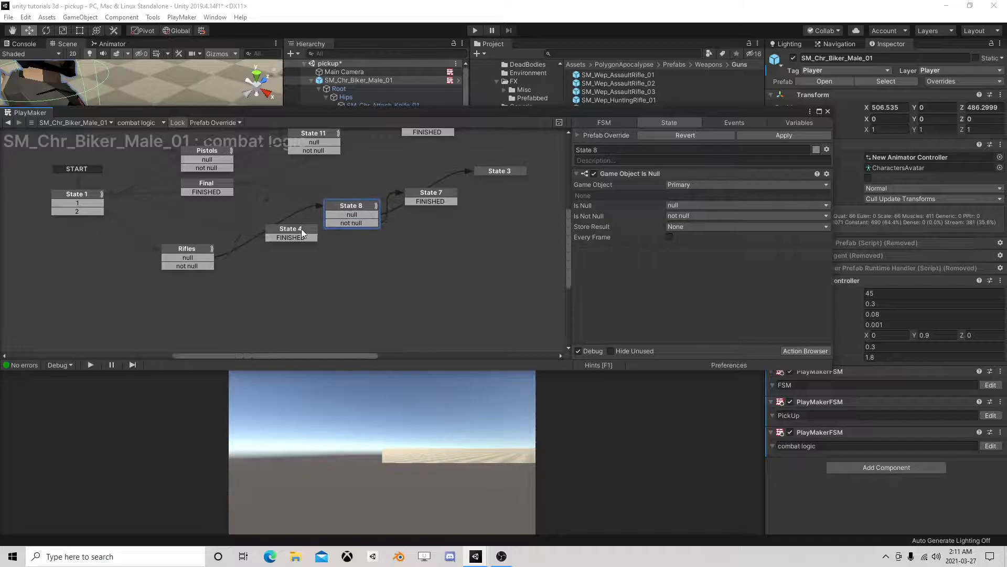
pyautogui.moveTo(302, 233); pyautogui.dragTo(313, 288)
pyautogui.moveTo(436, 194); pyautogui.dragTo(436, 252)
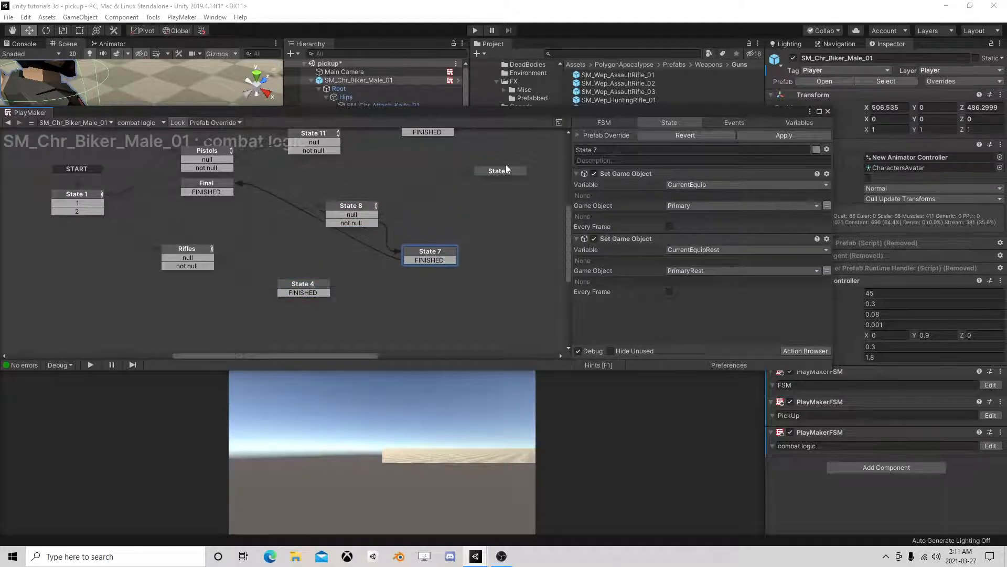
pyautogui.moveTo(507, 169); pyautogui.dragTo(518, 199)
pyautogui.moveTo(187, 250); pyautogui.dragTo(202, 228)
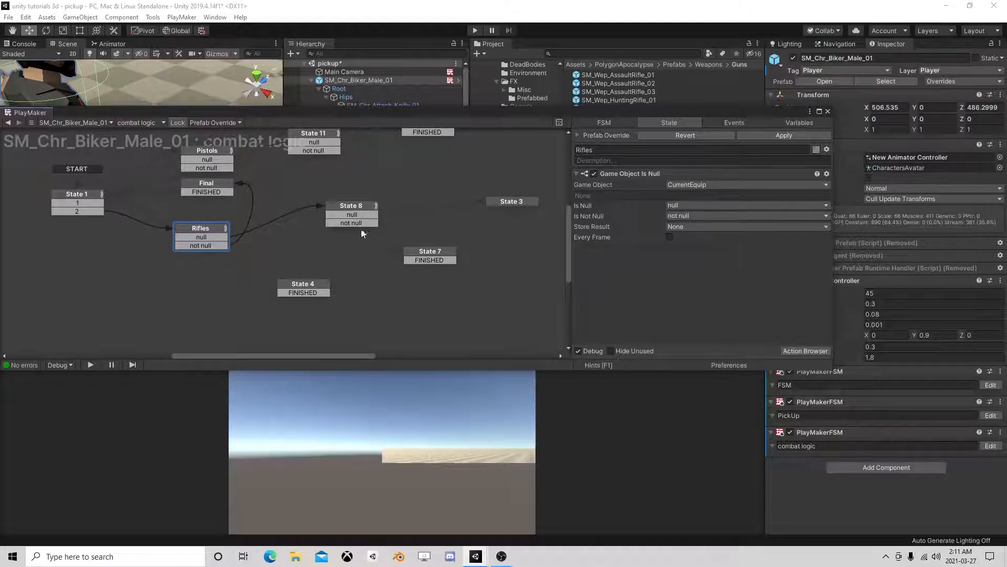
pyautogui.scroll(3, 252, 238)
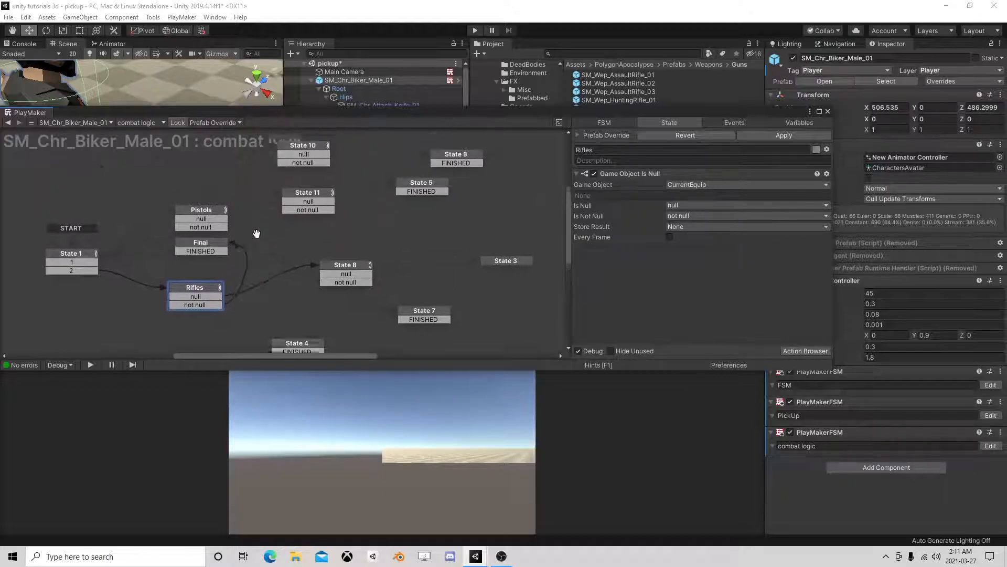
# Move State 8 closer to Rifles and link its null transition to State 1, matching State 10 in the pistol branch.
pyautogui.click(207, 222)
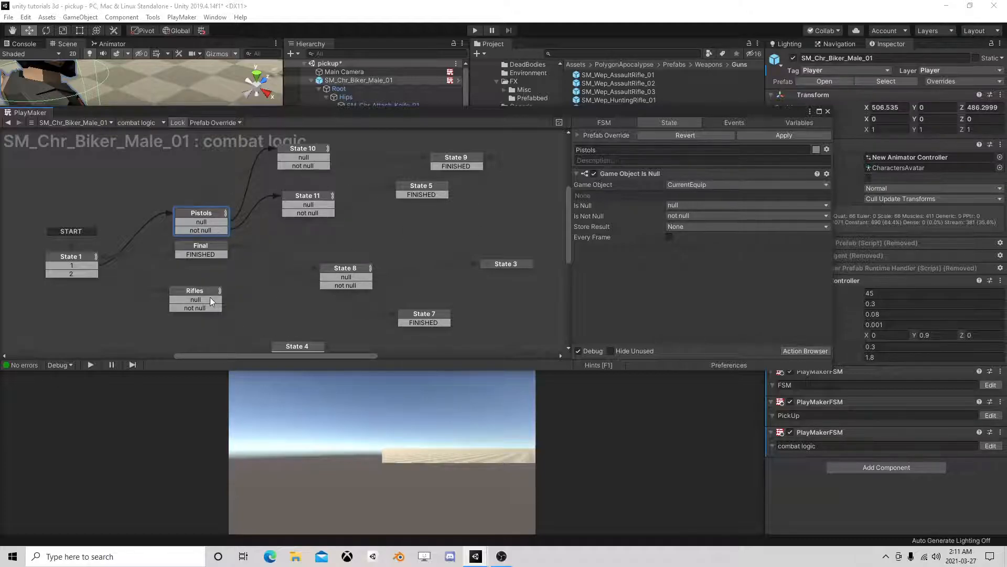
pyautogui.click(215, 223)
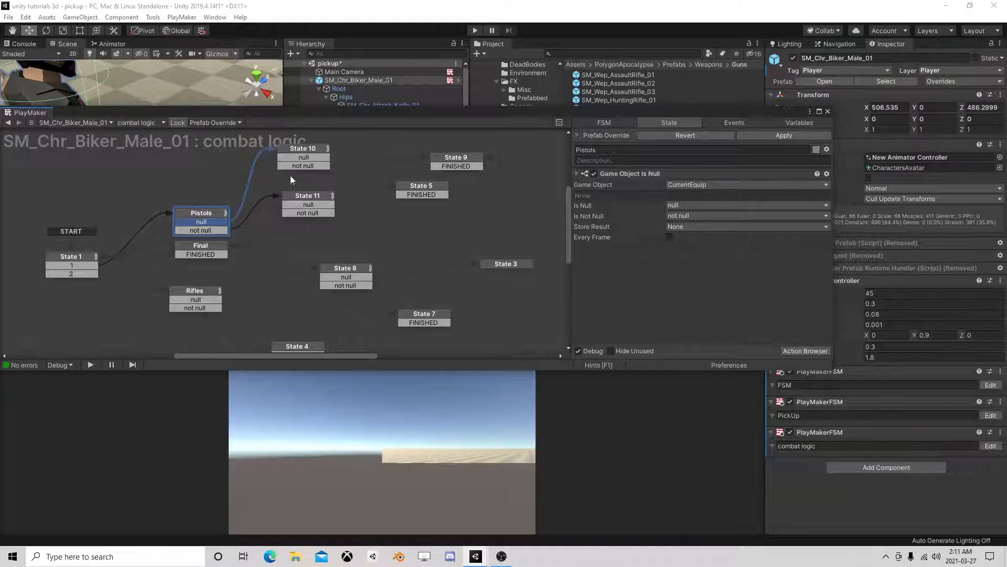
pyautogui.click(313, 153)
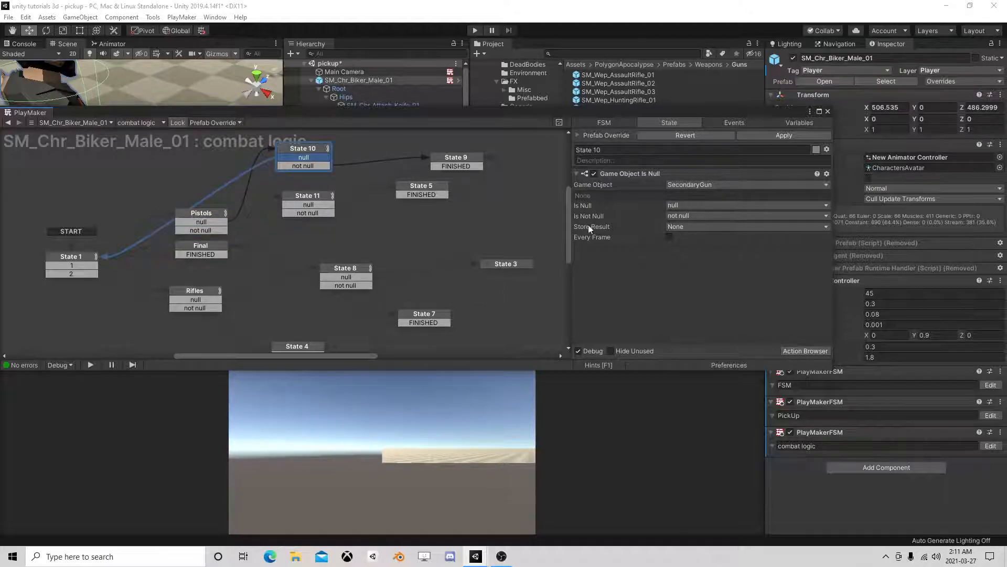
pyautogui.moveTo(345, 268); pyautogui.dragTo(310, 276)
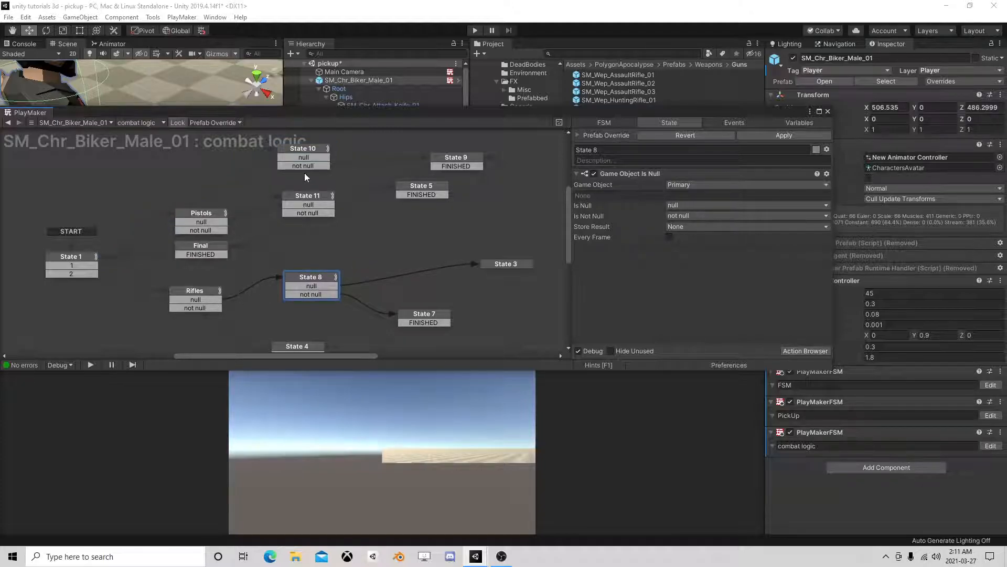
pyautogui.click(315, 150)
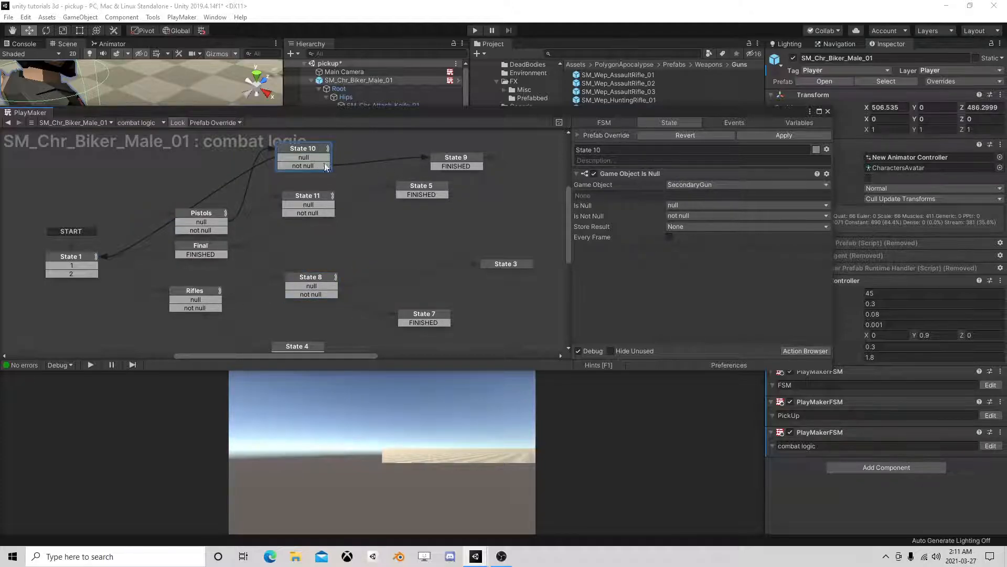
pyautogui.click(310, 278)
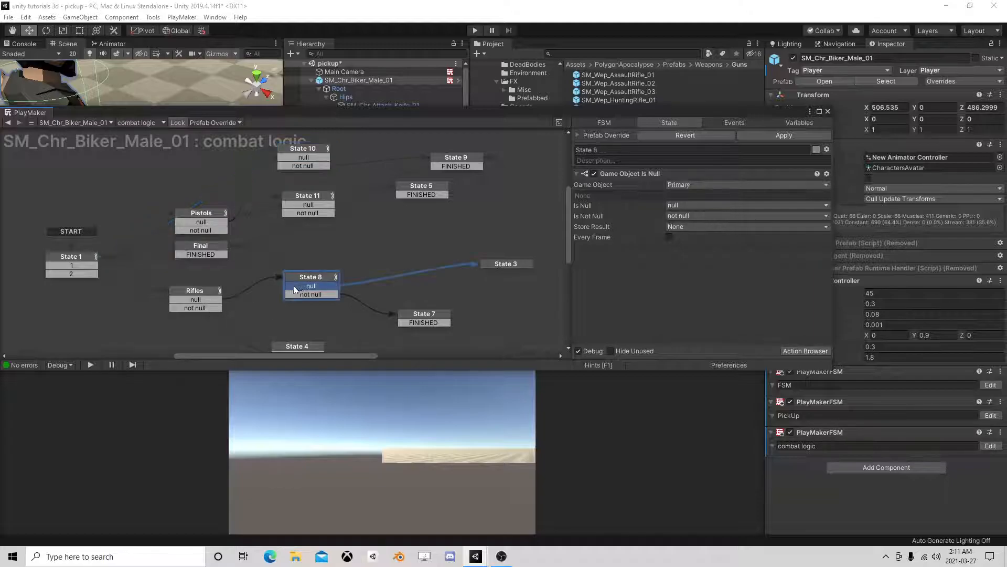
pyautogui.click(181, 293)
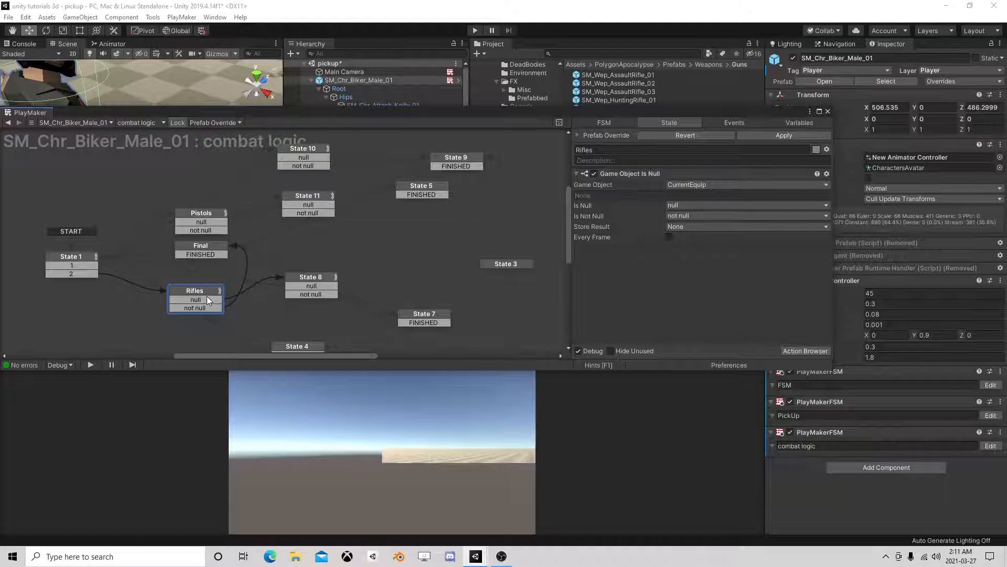
pyautogui.click(322, 277)
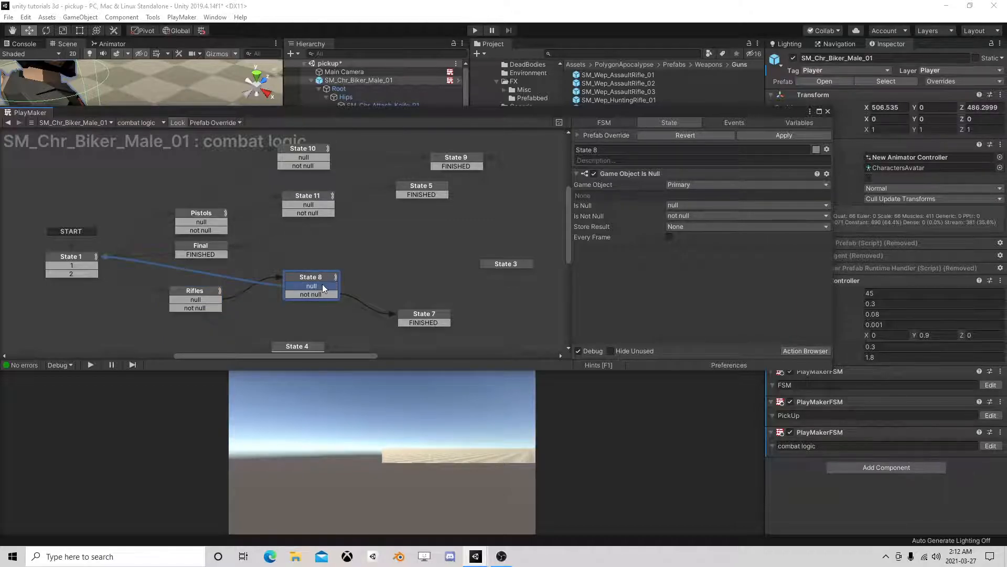
# Move State 7 farther from State 8 and State 9 farther from State 10, comparing their Set Game Object actions.
pyautogui.click(325, 293)
pyautogui.moveTo(408, 314); pyautogui.dragTo(417, 310)
pyautogui.click(442, 159)
pyautogui.click(426, 310)
pyautogui.moveTo(438, 312); pyautogui.dragTo(460, 298)
pyautogui.click(460, 159)
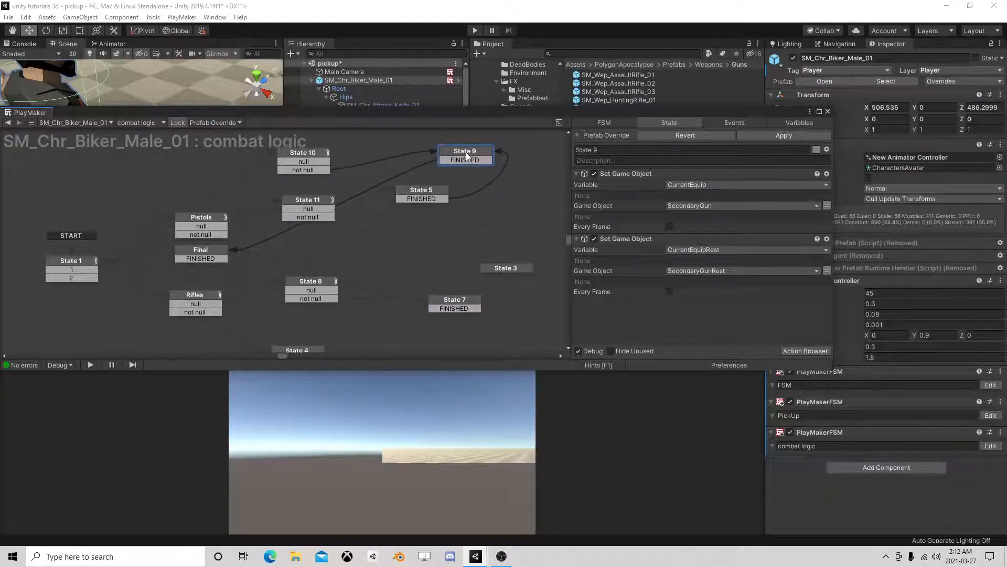
# Delete the empty State 3 from the graph.
pyautogui.moveTo(386, 270); pyautogui.dragTo(352, 247, button='middle')
pyautogui.scroll(-2, 352, 247)
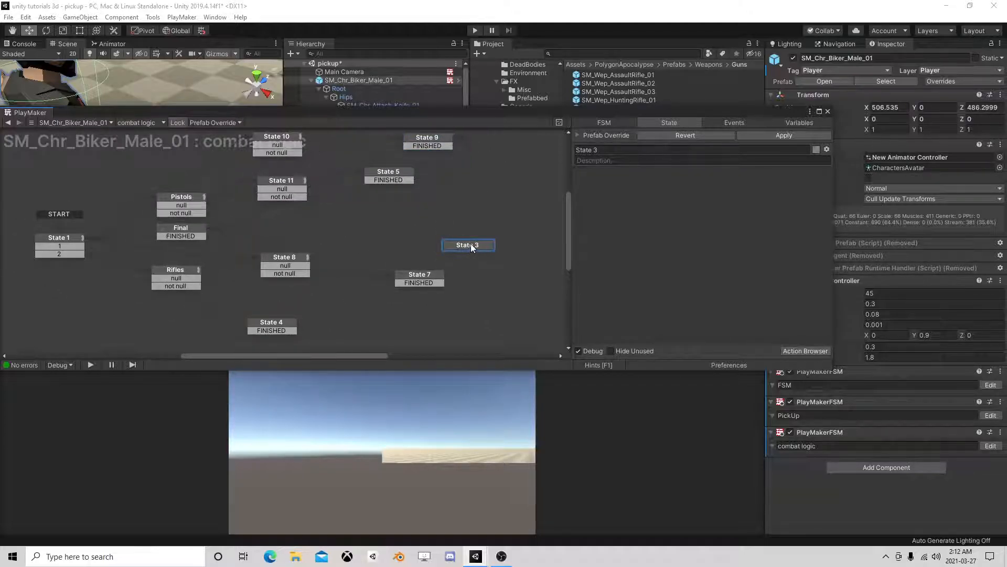
pyautogui.press('Delete')
# Compare the transitions of the Rifles, State 8 and State 7 branch with those of Pistols, State 11 and State 5.
pyautogui.click(394, 173)
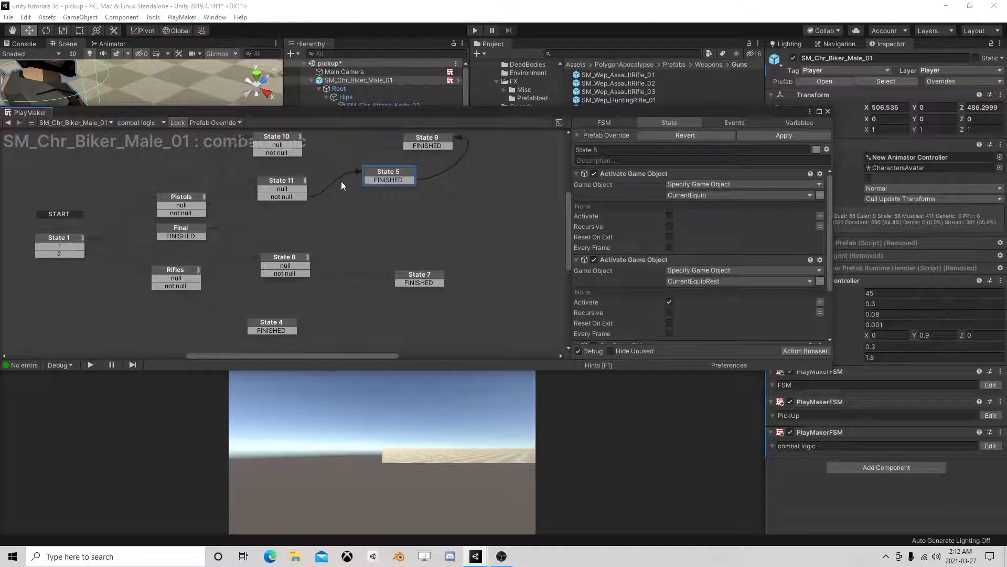
pyautogui.click(414, 278)
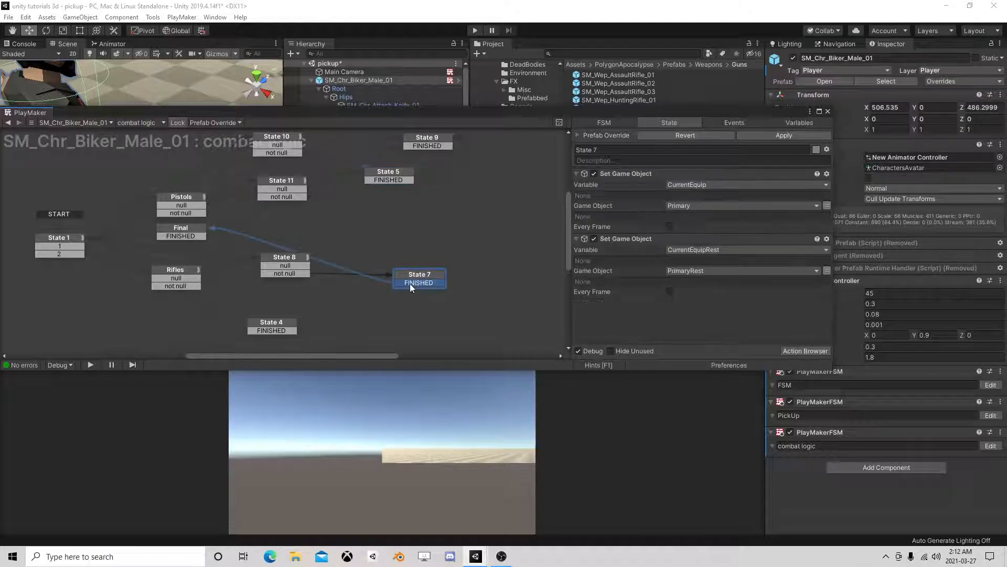
pyautogui.click(179, 235)
pyautogui.click(178, 285)
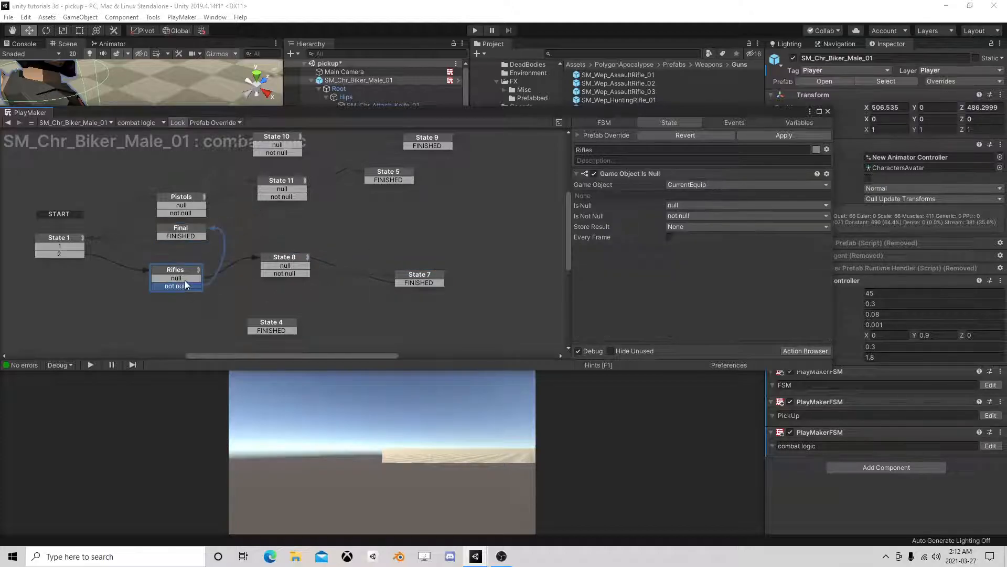
pyautogui.click(281, 272)
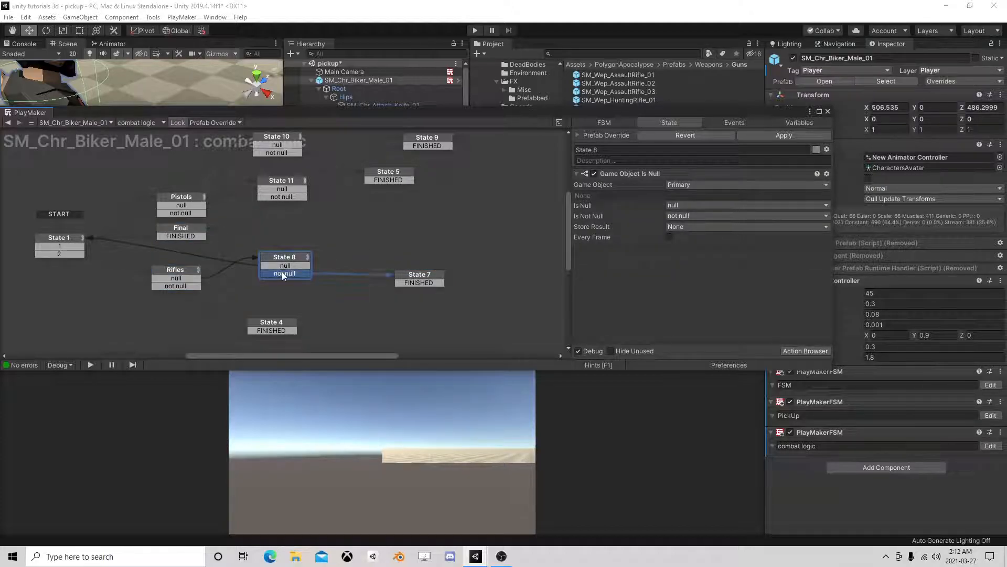
pyautogui.click(192, 213)
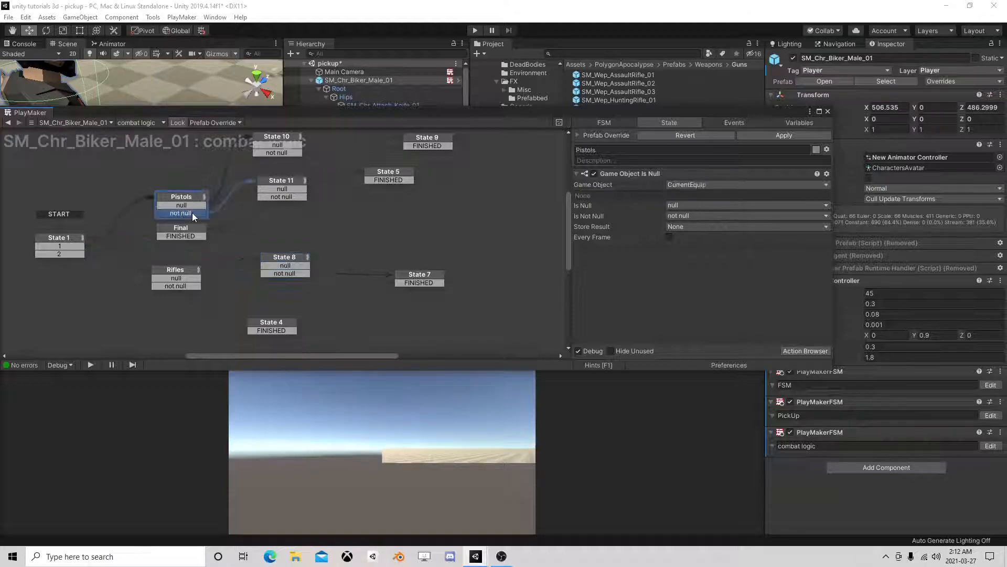
pyautogui.click(179, 270)
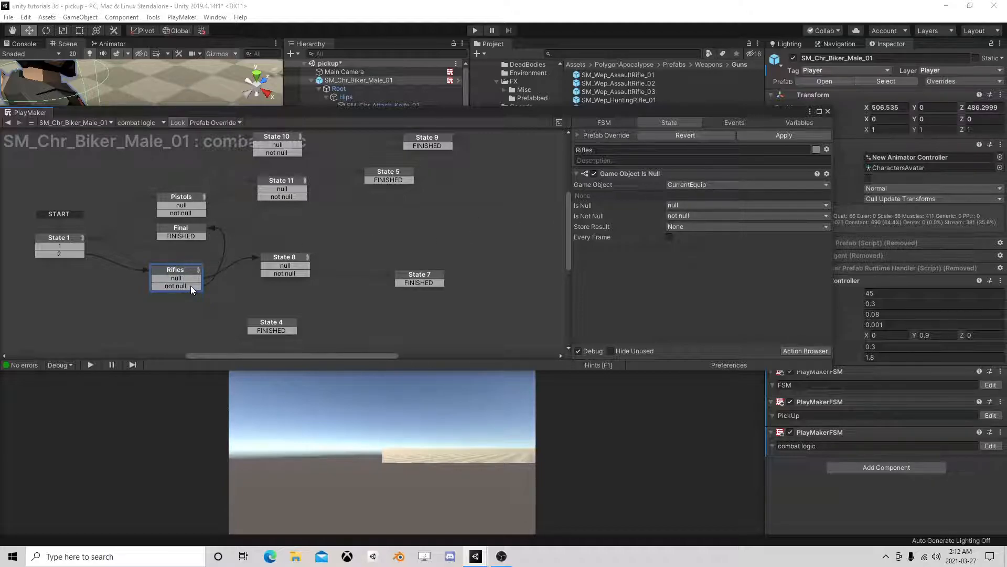
pyautogui.click(186, 213)
pyautogui.click(282, 181)
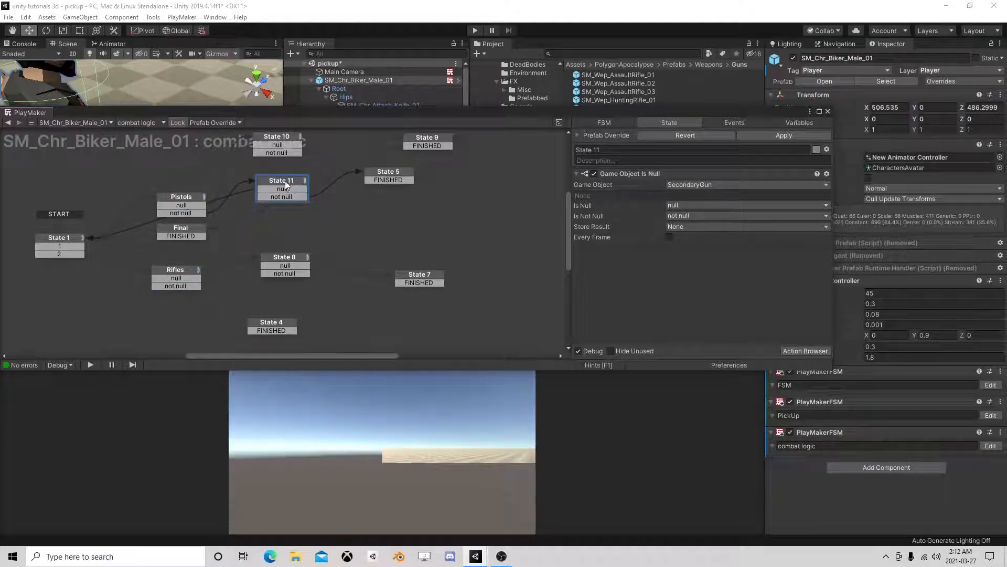
# Duplicate State 8, with its check for a null Primary object, directly below the original in the combat logic graph.
pyautogui.click(290, 258)
pyautogui.rightClick(289, 258)
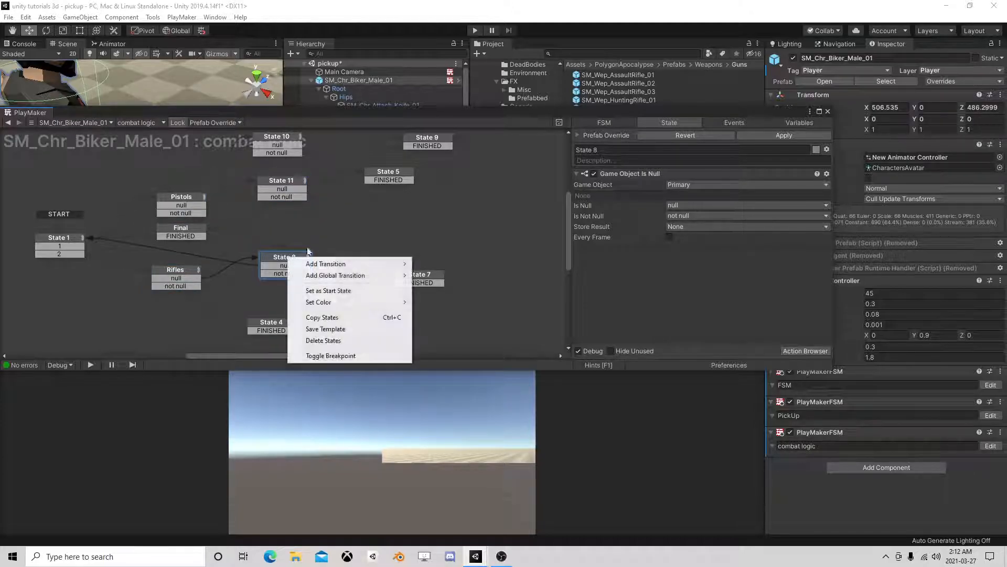
pyautogui.click(325, 317)
pyautogui.rightClick(260, 289)
pyautogui.click(268, 308)
# Link the Rifles not null transition to State 12 and State 12's null transition to State 1, moving State 4 clear of them.
pyautogui.click(193, 287)
pyautogui.moveTo(194, 286); pyautogui.dragTo(60, 247)
pyautogui.click(292, 300)
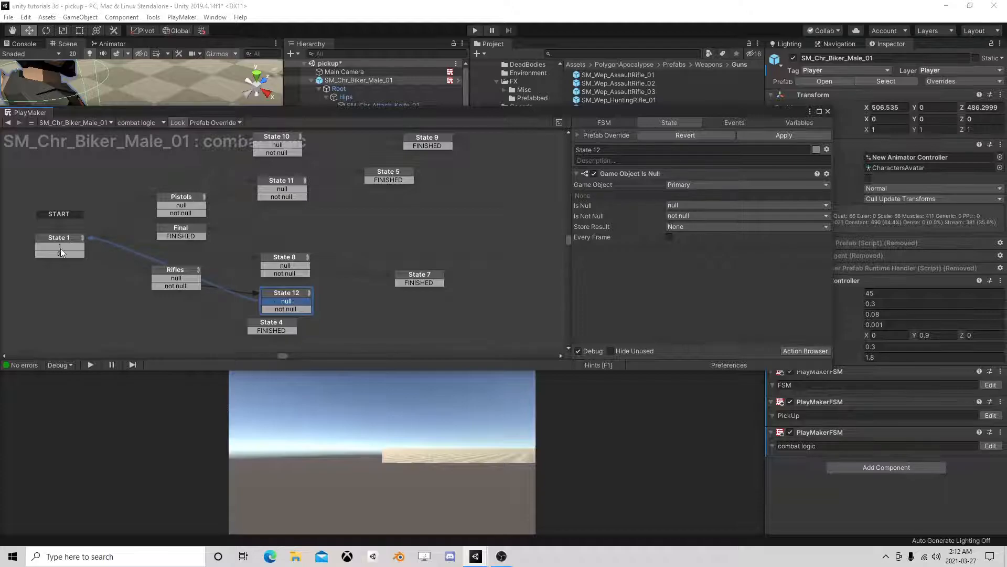
pyautogui.moveTo(269, 327); pyautogui.dragTo(356, 336)
pyautogui.click(285, 266)
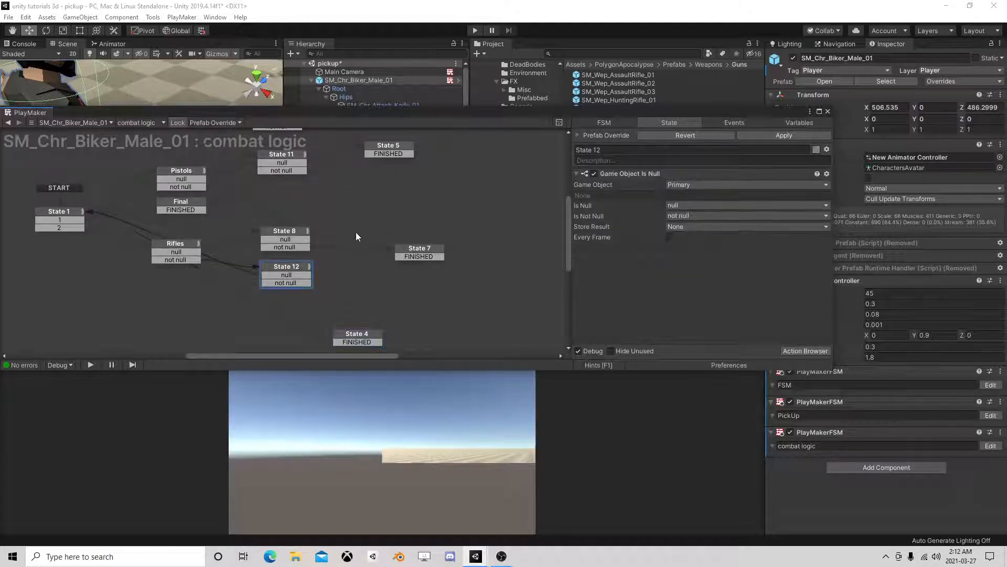
# Remove the Set Game Object action that sets CurrentEquip to null from State 5.
pyautogui.moveTo(360, 229); pyautogui.dragTo(310, 284, button='middle')
pyautogui.click(341, 198)
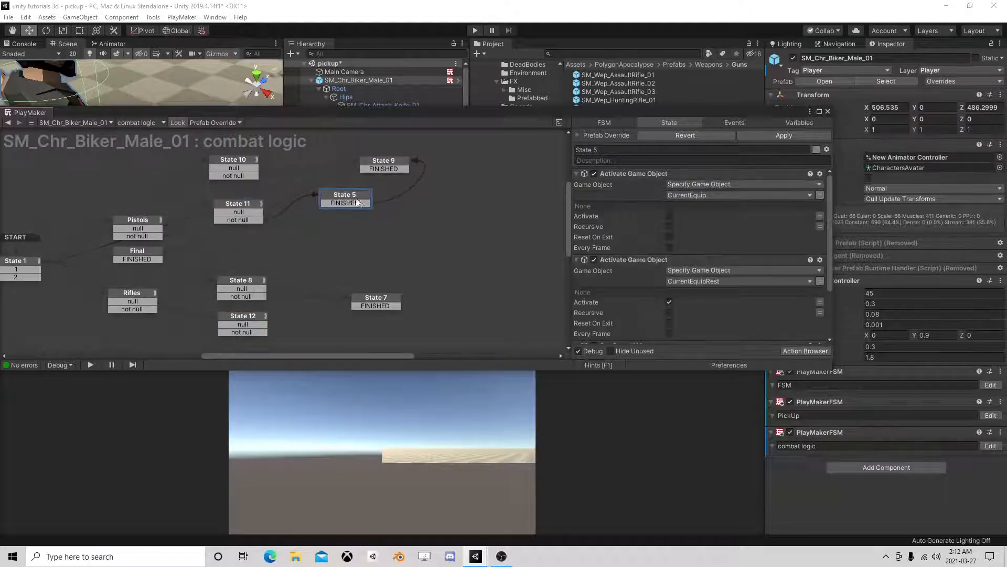
pyautogui.scroll(-3, 722, 292)
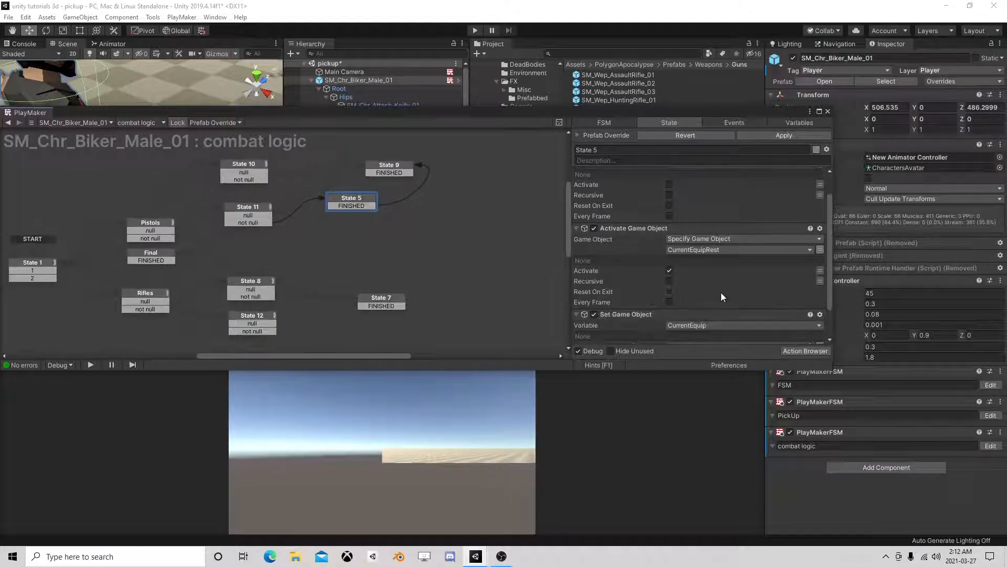
pyautogui.moveTo(443, 272); pyautogui.dragTo(439, 244, button='middle')
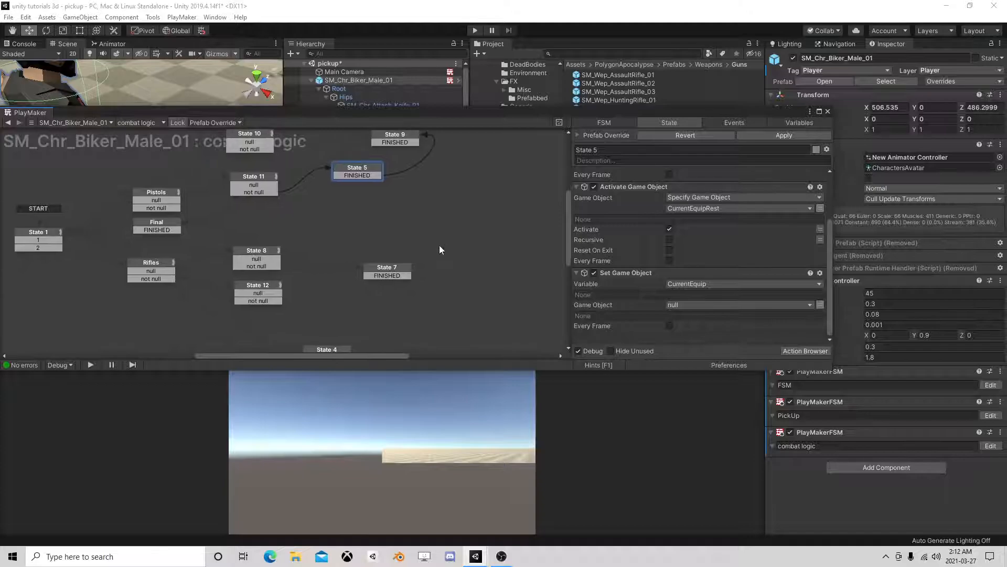
pyautogui.scroll(1, 440, 245)
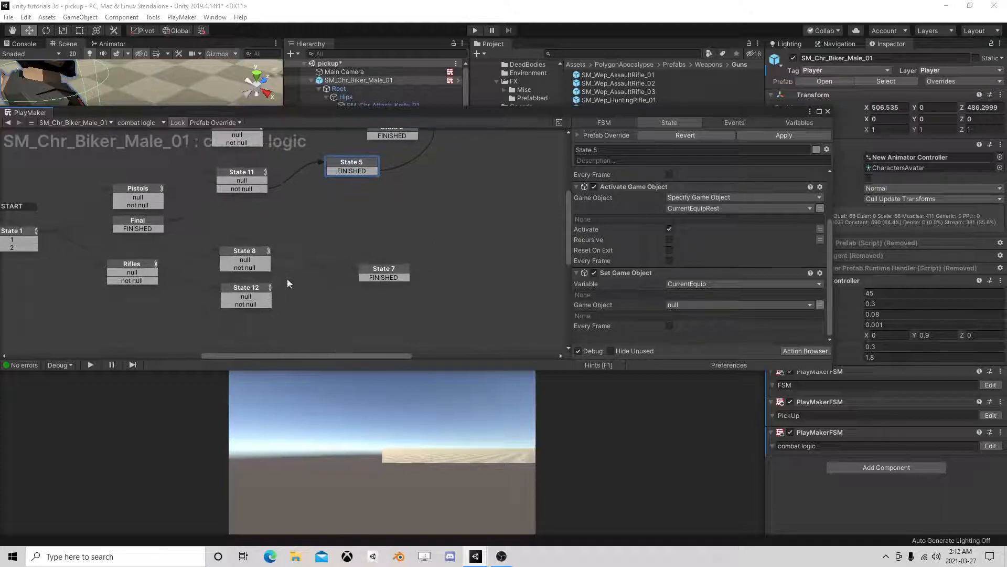
pyautogui.click(624, 274)
pyautogui.rightClick(624, 272)
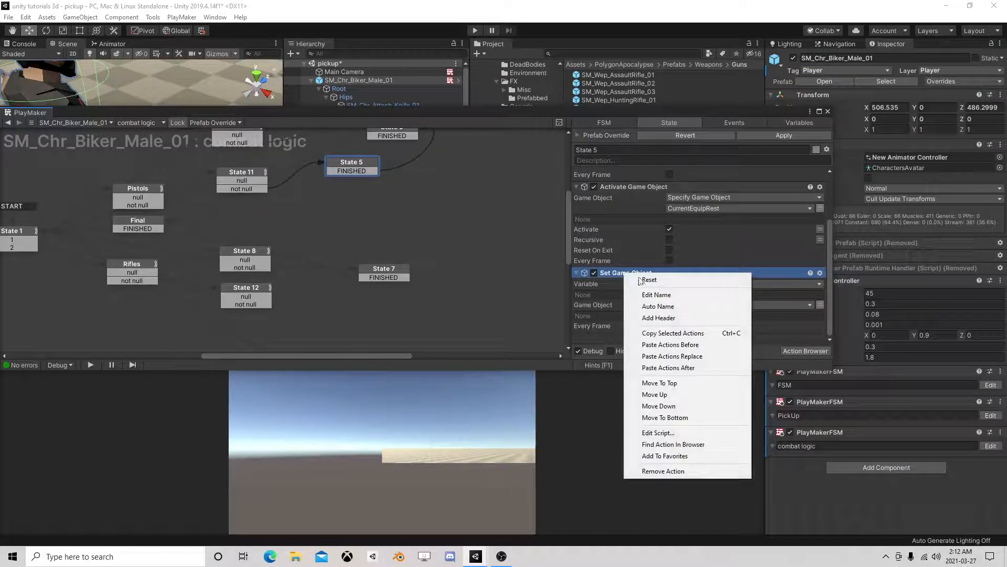
pyautogui.click(681, 471)
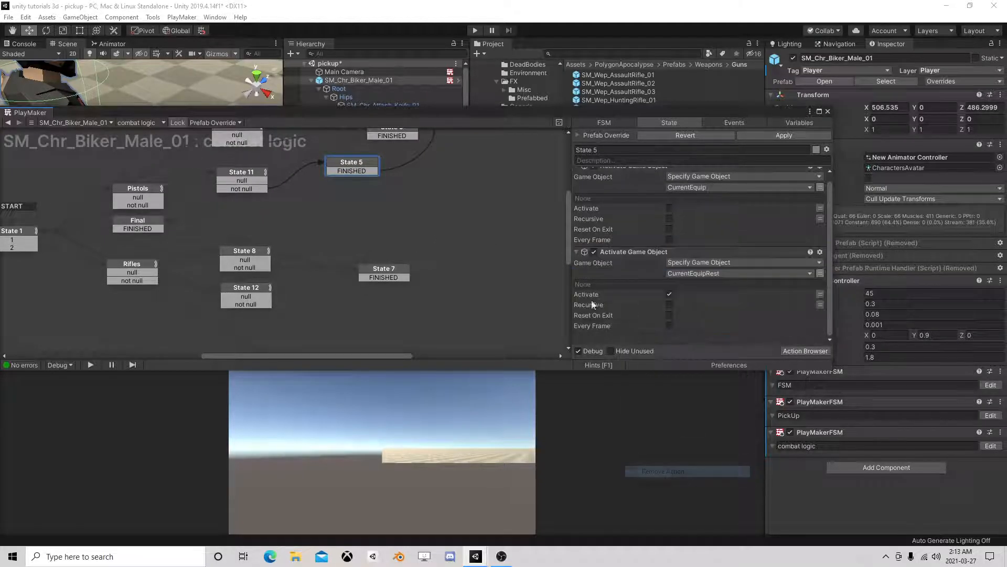
# Move State 4 up beside State 12, below State 7.
pyautogui.moveTo(320, 307); pyautogui.dragTo(326, 268, button='middle')
pyautogui.scroll(-1, 326, 268)
pyautogui.click(324, 317)
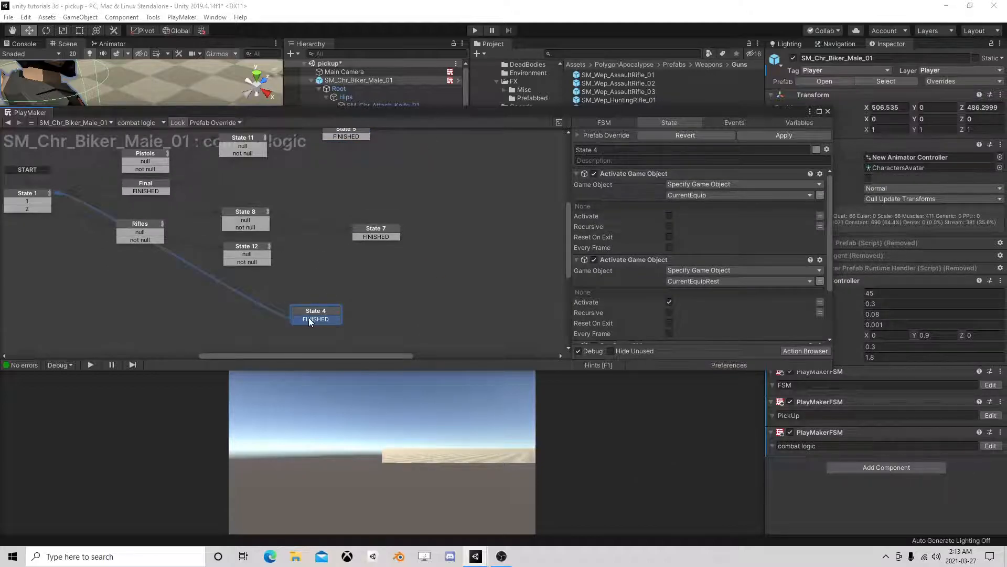
pyautogui.moveTo(323, 309); pyautogui.dragTo(355, 290)
# Link State 12's not null transition to State 4 and State 4's FINISHED transition to State 7.
pyautogui.click(255, 260)
pyautogui.moveTo(258, 262); pyautogui.dragTo(337, 272)
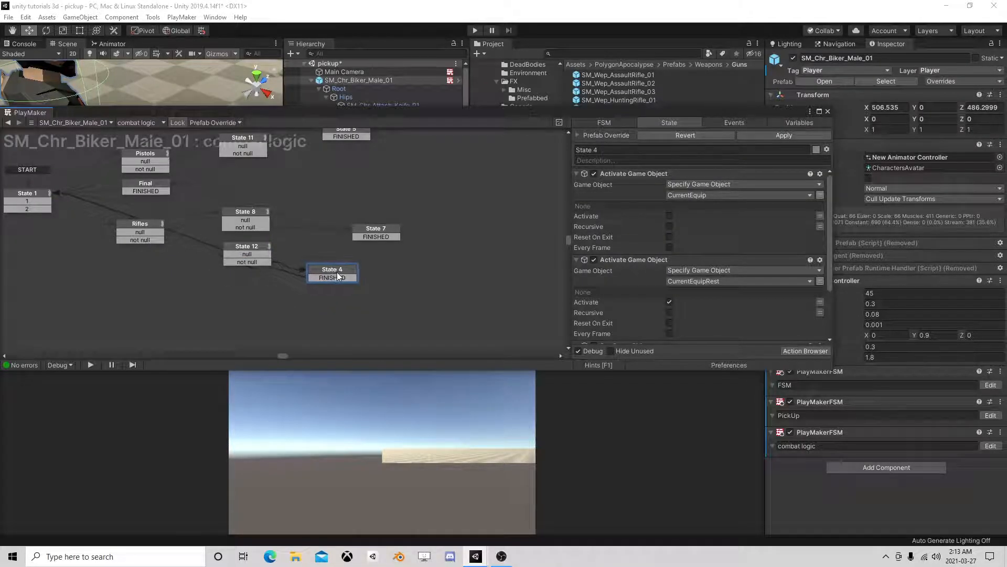
pyautogui.click(381, 231)
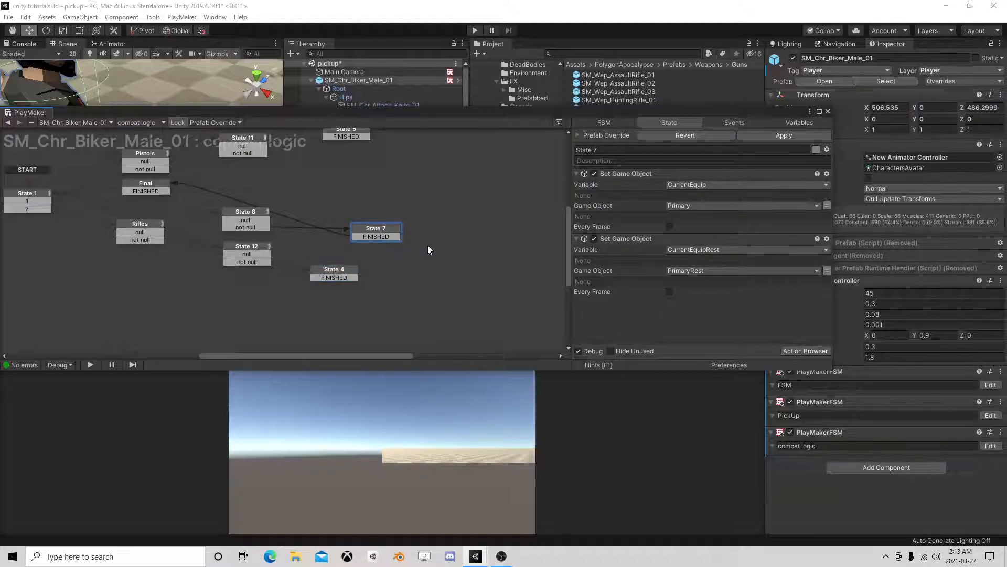
pyautogui.moveTo(378, 237); pyautogui.dragTo(328, 269)
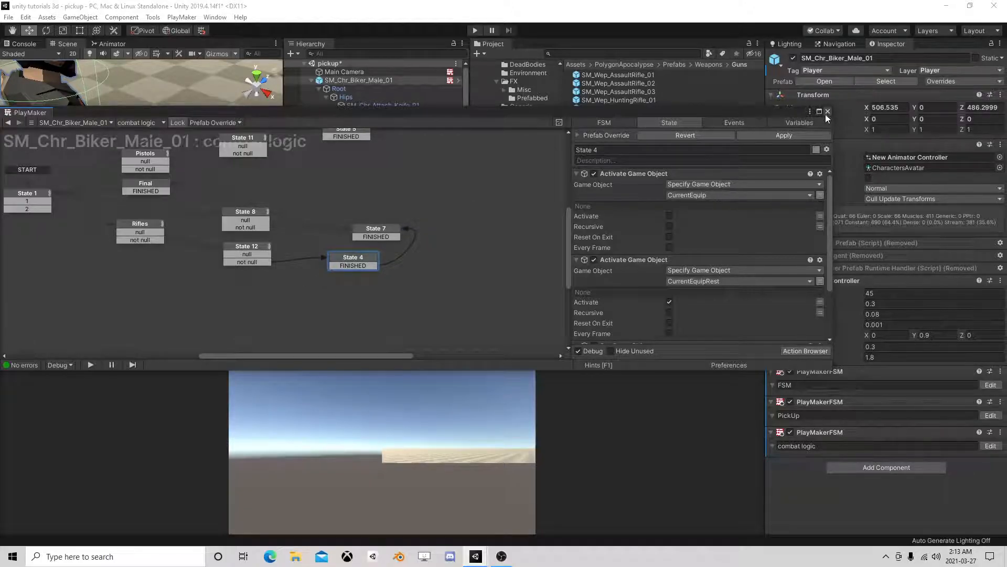
# Run the game and have the character pick up the AK47 and the pistol.
pyautogui.click(543, 7)
pyautogui.click(474, 32)
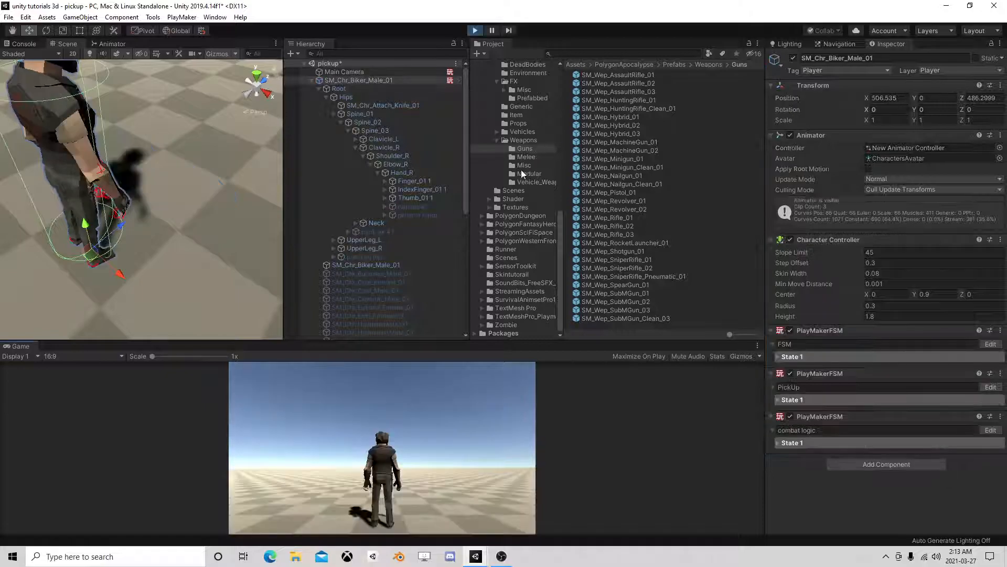
pyautogui.press('w')
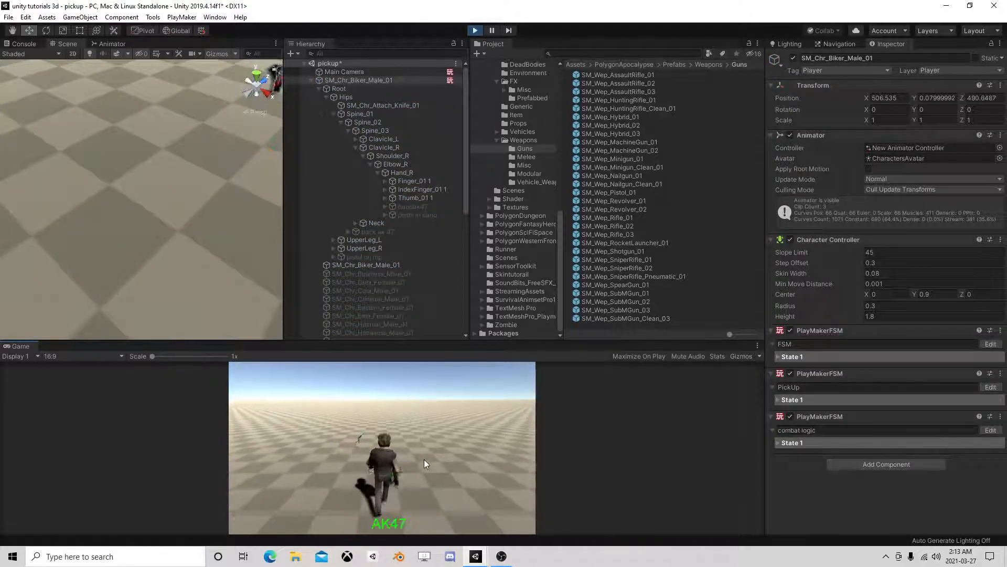
pyautogui.press('e')
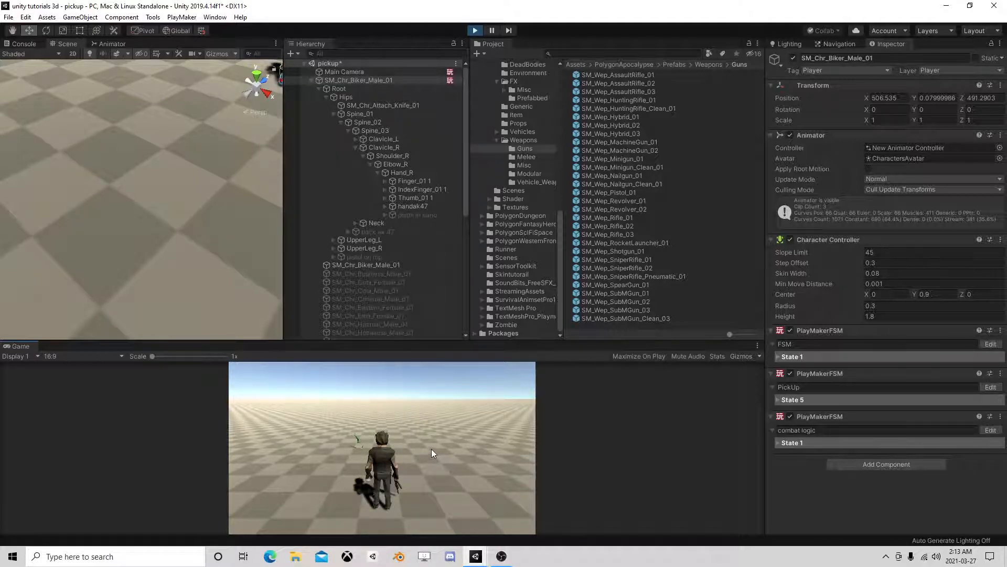
pyautogui.press('w')
pyautogui.press('d')
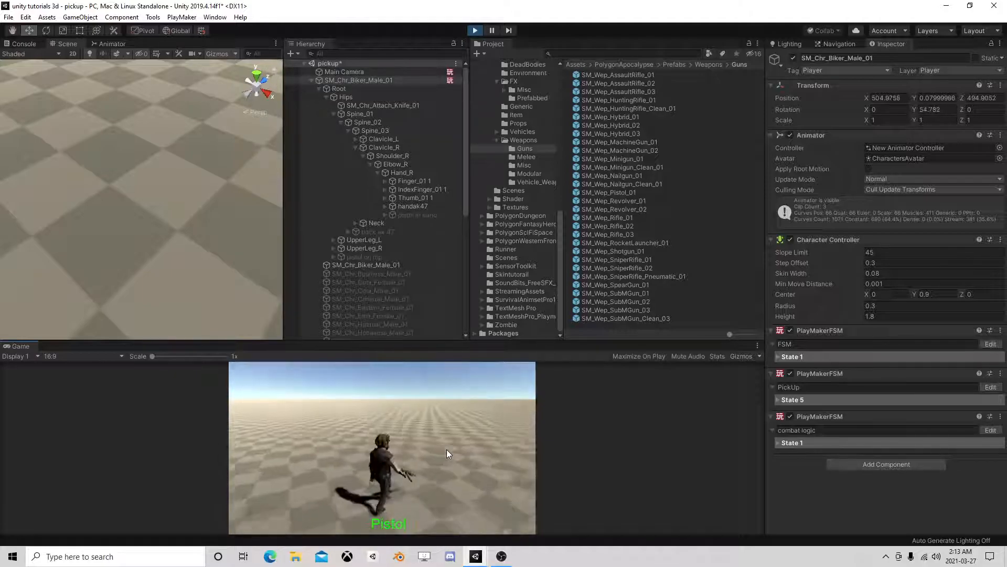
pyautogui.press('e')
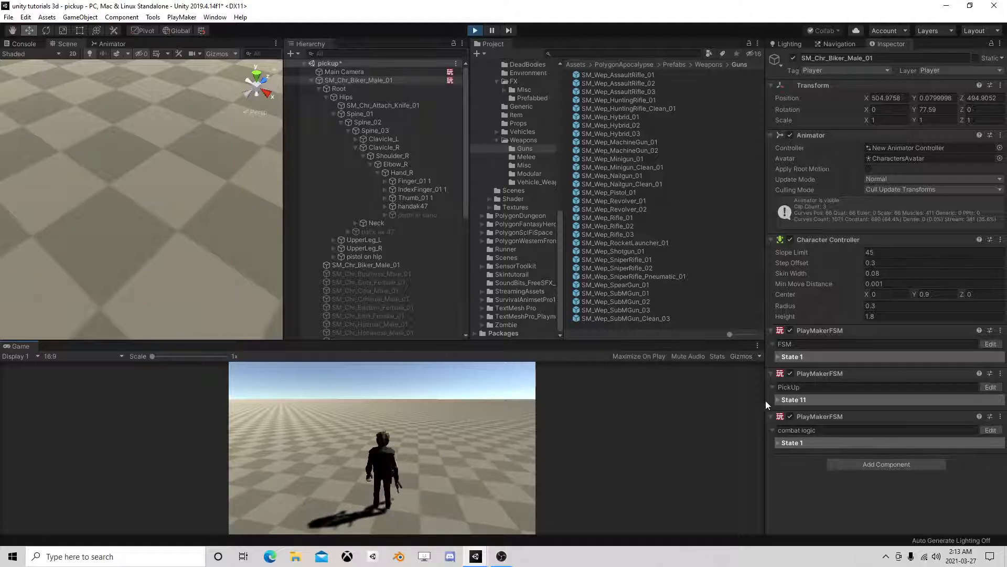
# Examine the Pistols and State 11 null checks in the running combat logic graph, and stop the game.
pyautogui.click(990, 430)
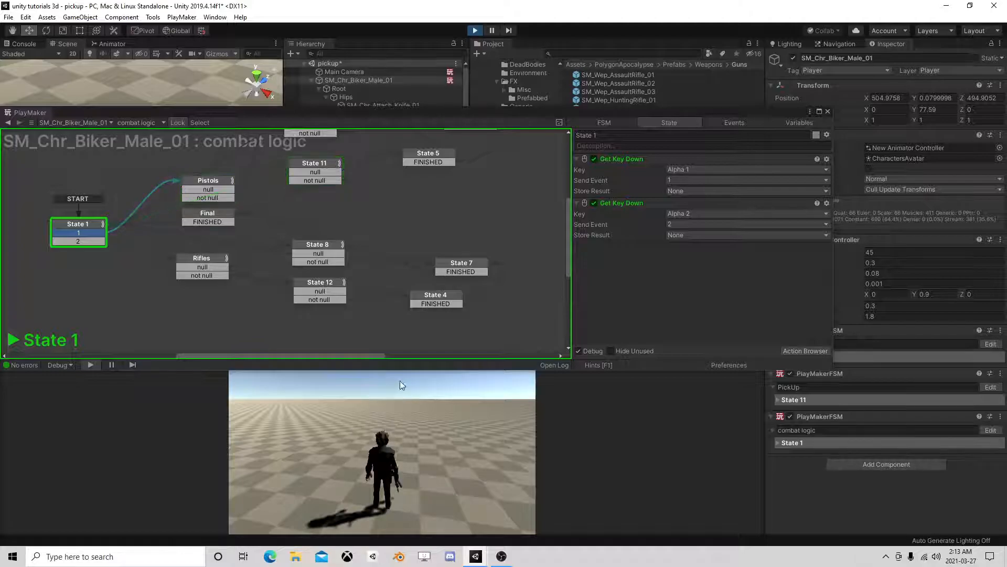
pyautogui.click(326, 163)
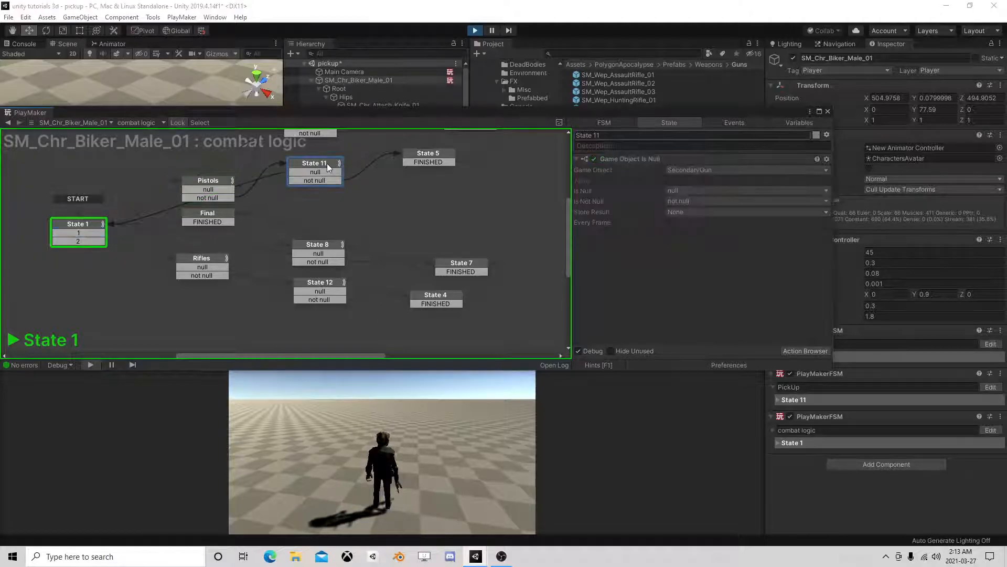
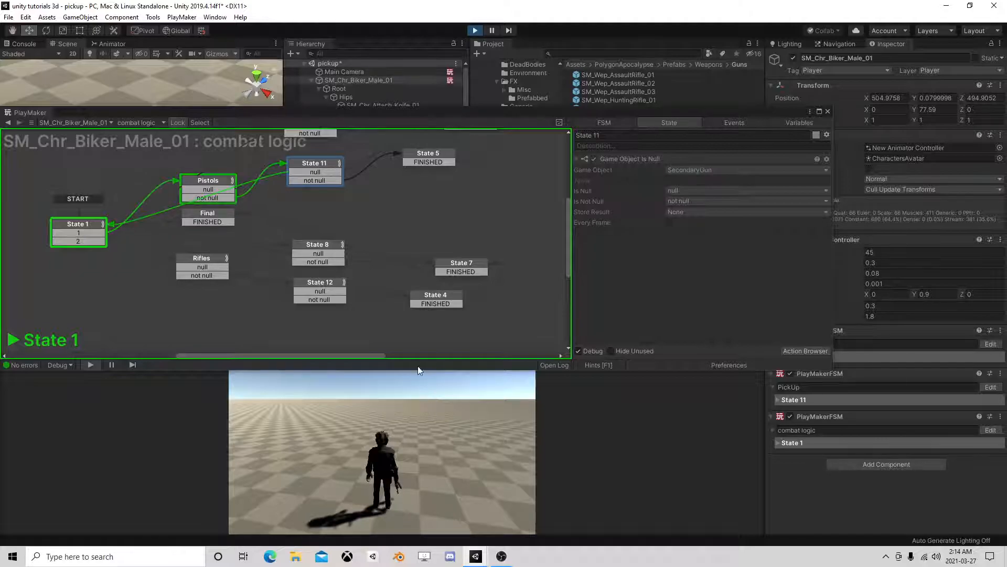
pyautogui.click(220, 181)
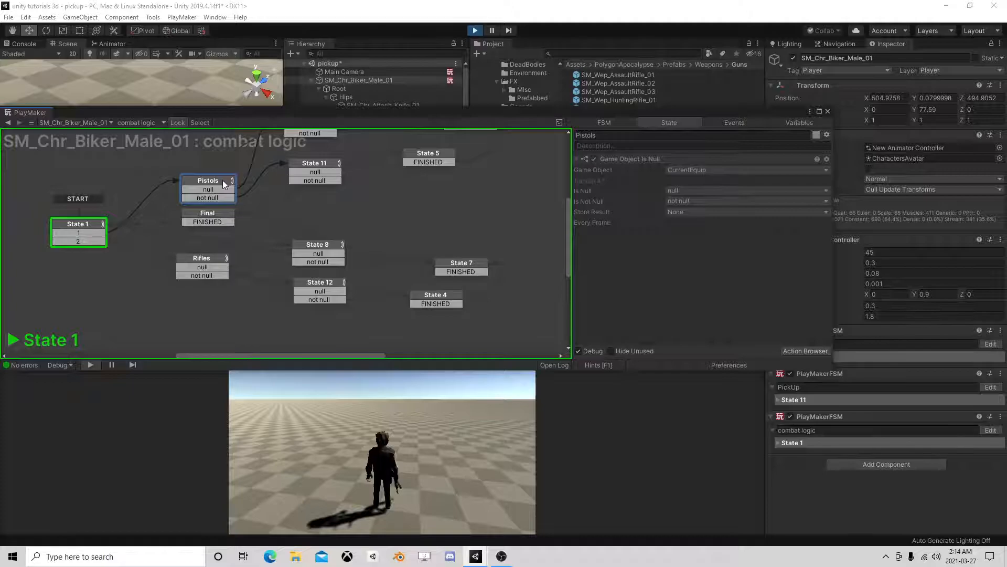
pyautogui.click(210, 198)
pyautogui.click(314, 164)
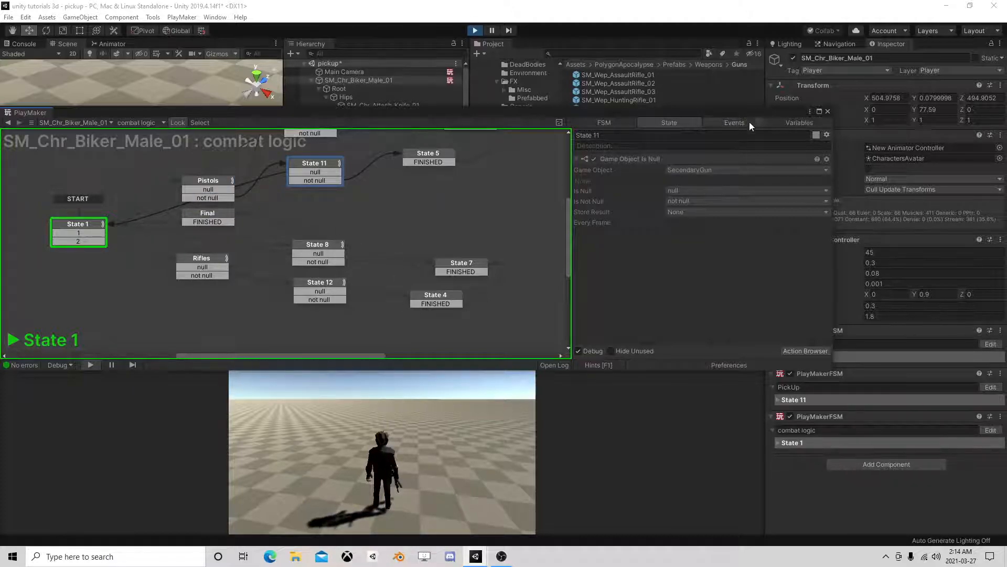
pyautogui.click(827, 110)
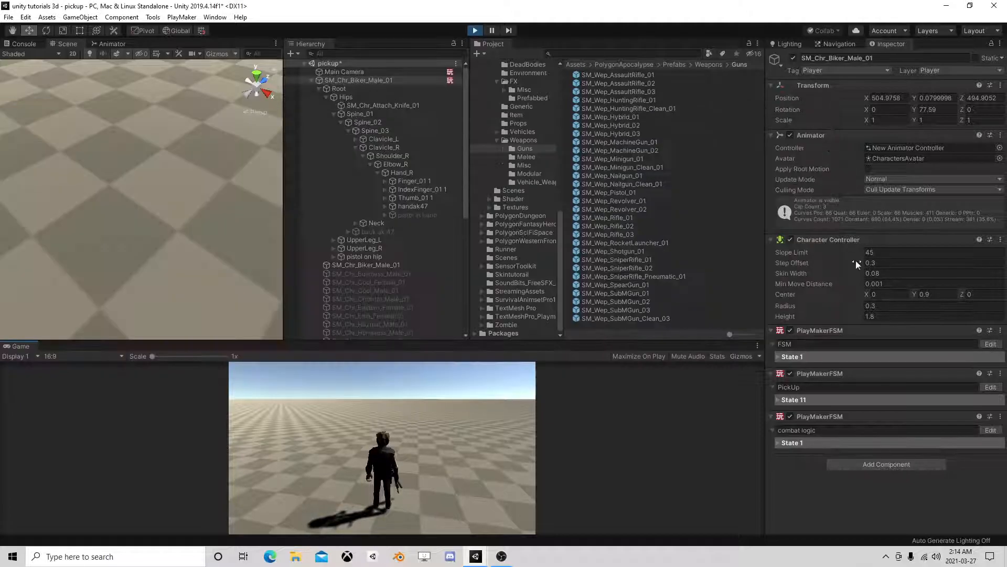
pyautogui.click(475, 30)
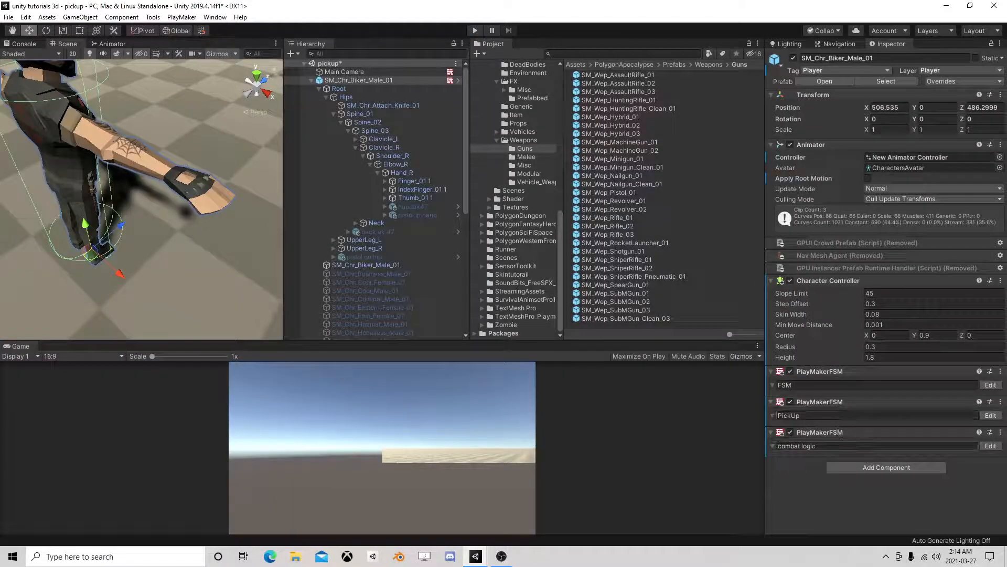
# Compare the actions of State 10 and State 11 in the pistol branch of the PickUp graph.
pyautogui.click(991, 415)
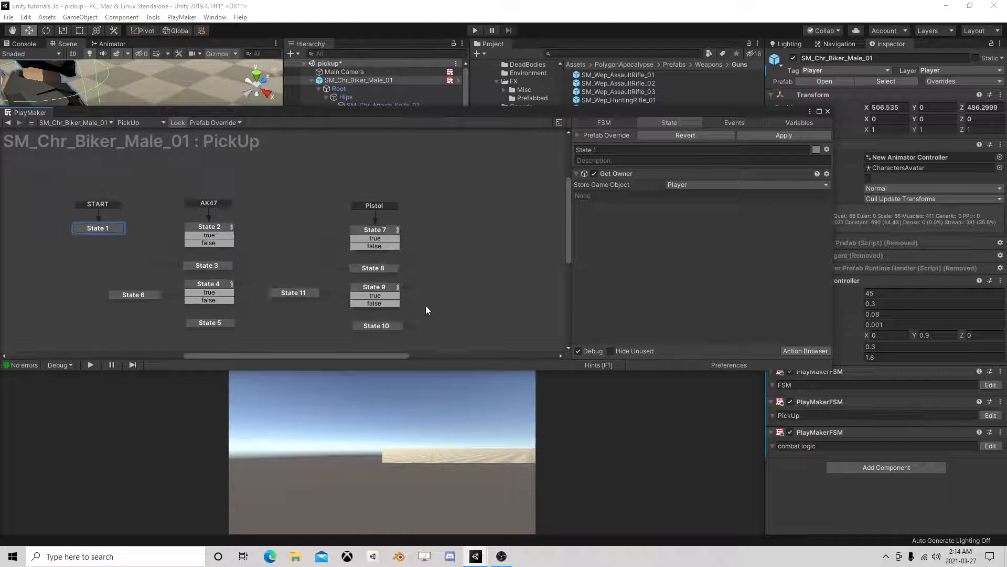
pyautogui.moveTo(426, 305); pyautogui.dragTo(370, 263, button='middle')
pyautogui.click(339, 275)
pyautogui.scroll(-3, 681, 267)
pyautogui.scroll(-5, 681, 266)
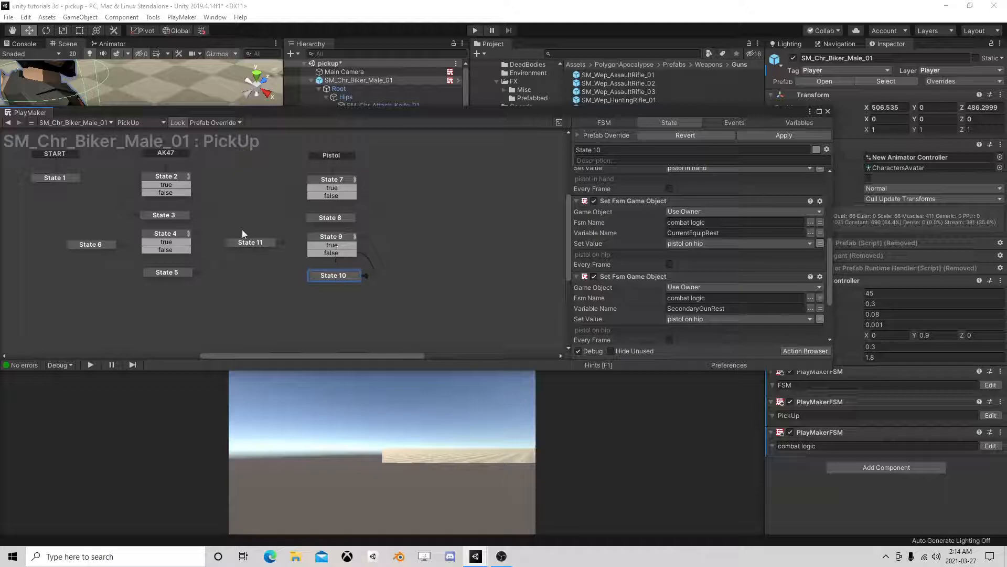
pyautogui.click(335, 273)
pyautogui.scroll(-9, 657, 275)
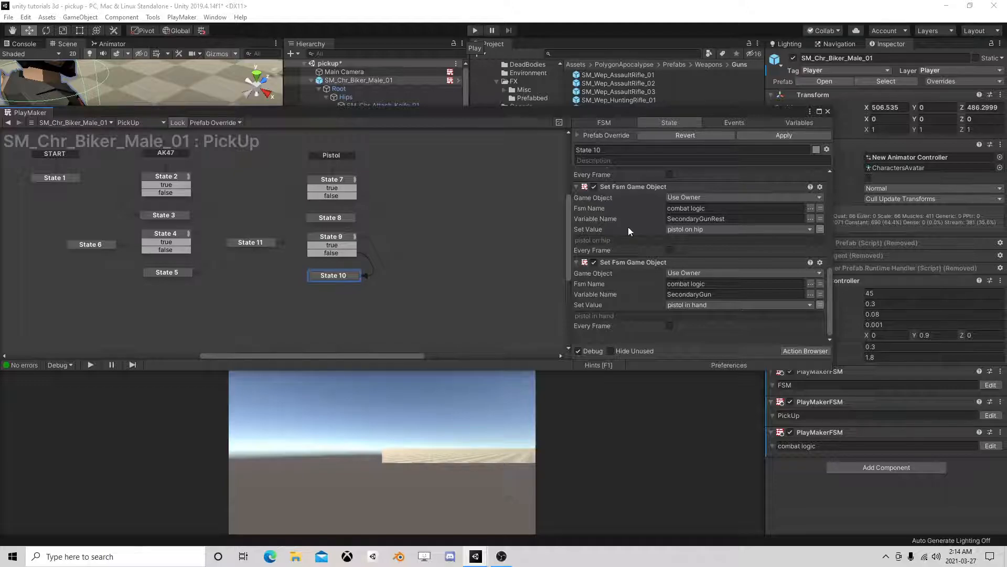
pyautogui.click(247, 242)
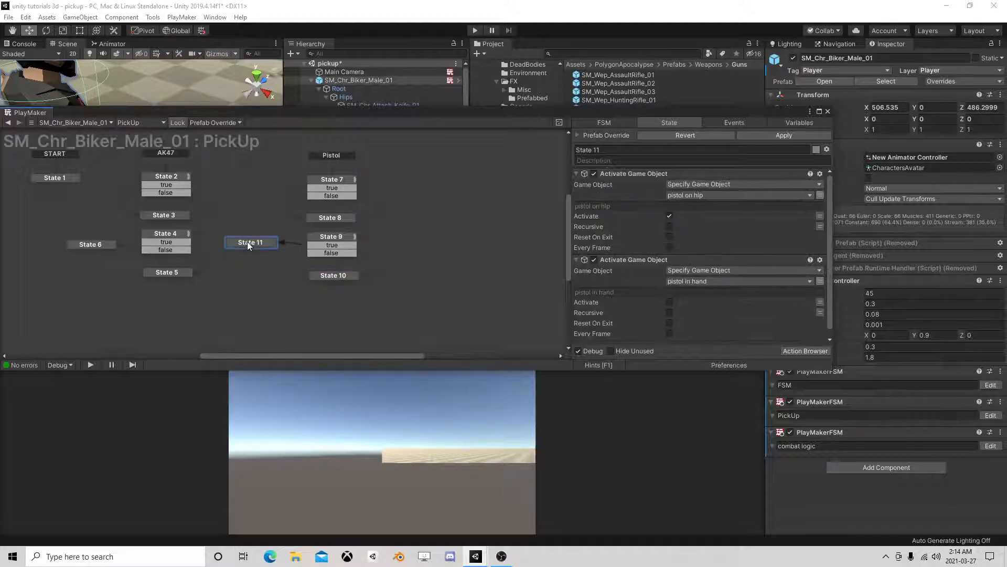
pyautogui.scroll(-1, 681, 254)
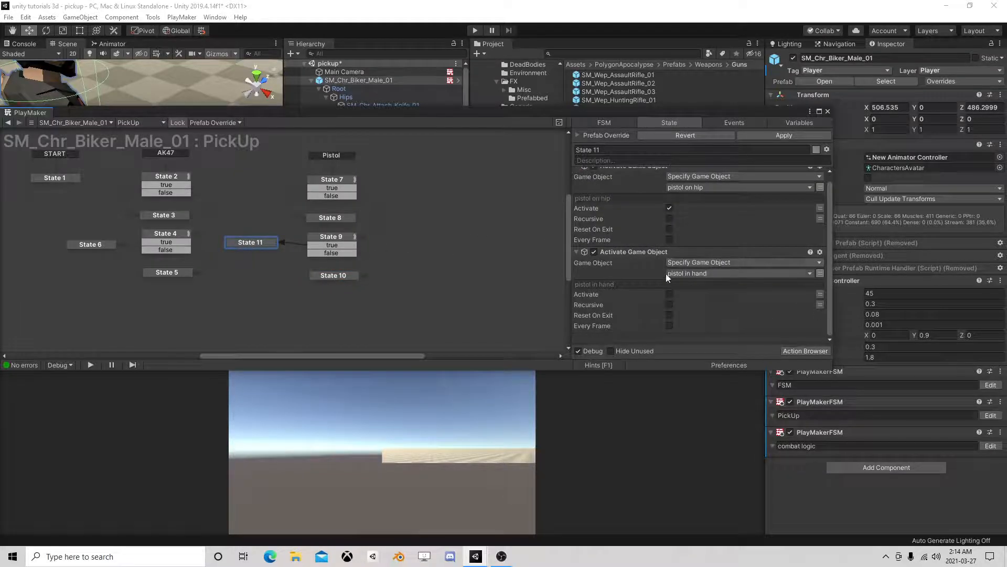
# Examine State 10's Set Fsm Game Object actions for CurrentEquip, CurrentEquipRest, SecondaryGunRest and SecondaryGun.
pyautogui.click(333, 273)
pyautogui.click(647, 227)
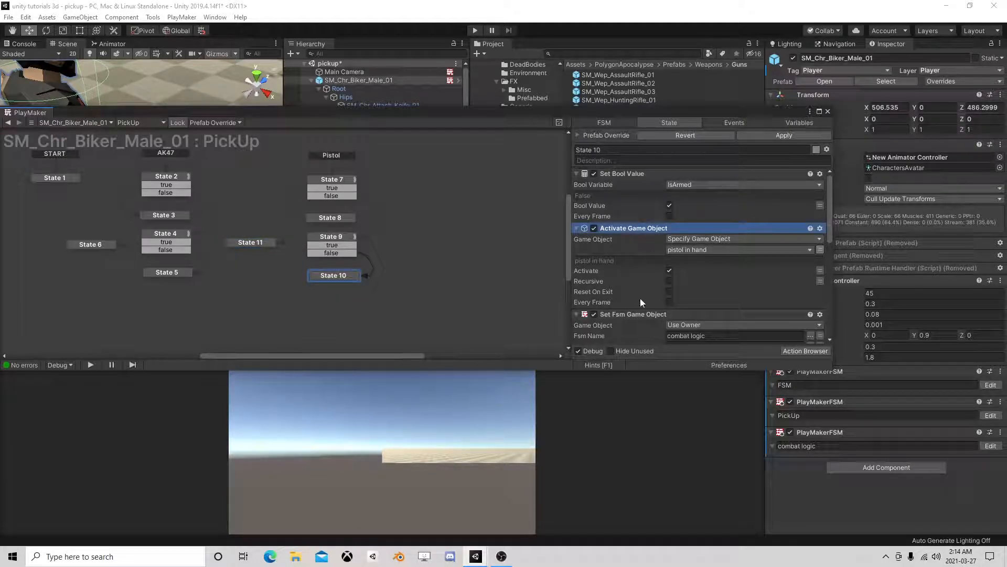
pyautogui.scroll(-3, 640, 283)
pyautogui.scroll(-3, 632, 244)
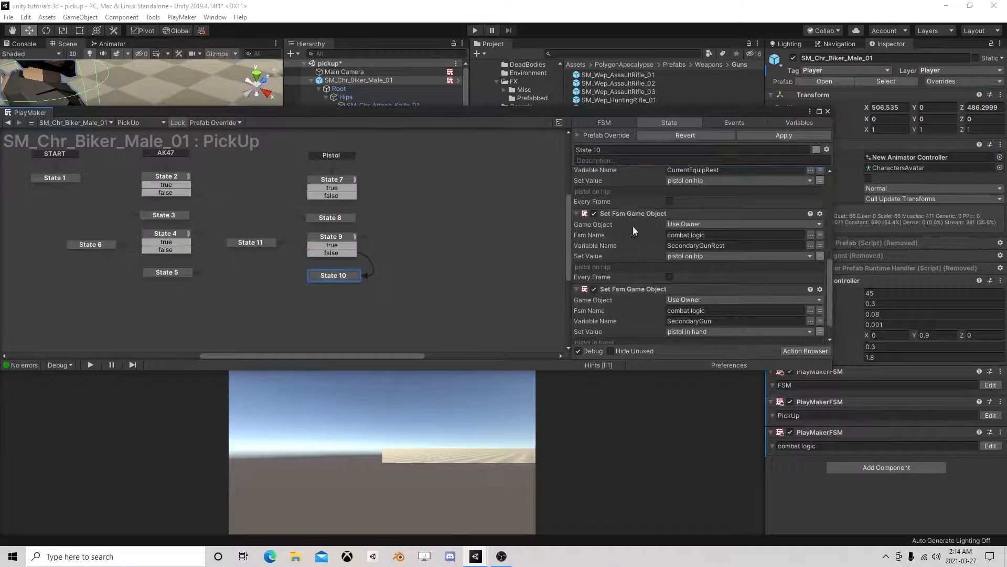
pyautogui.click(636, 210)
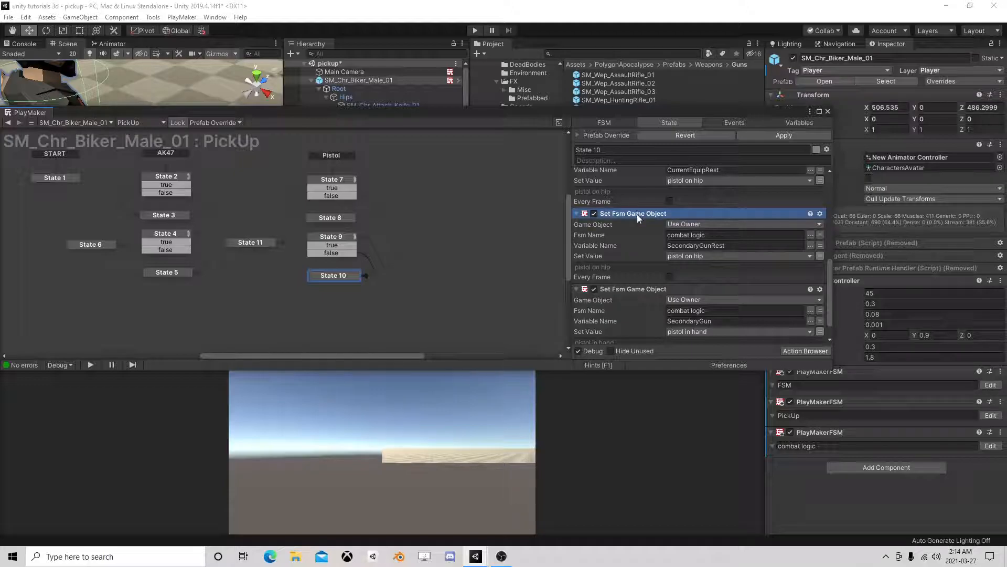
pyautogui.scroll(-2, 637, 213)
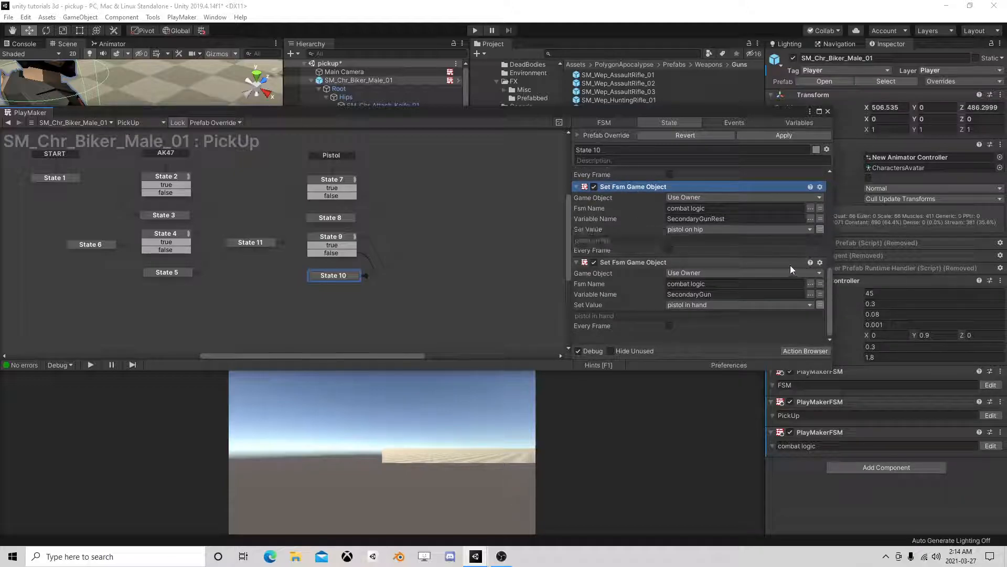
pyautogui.scroll(2, 754, 263)
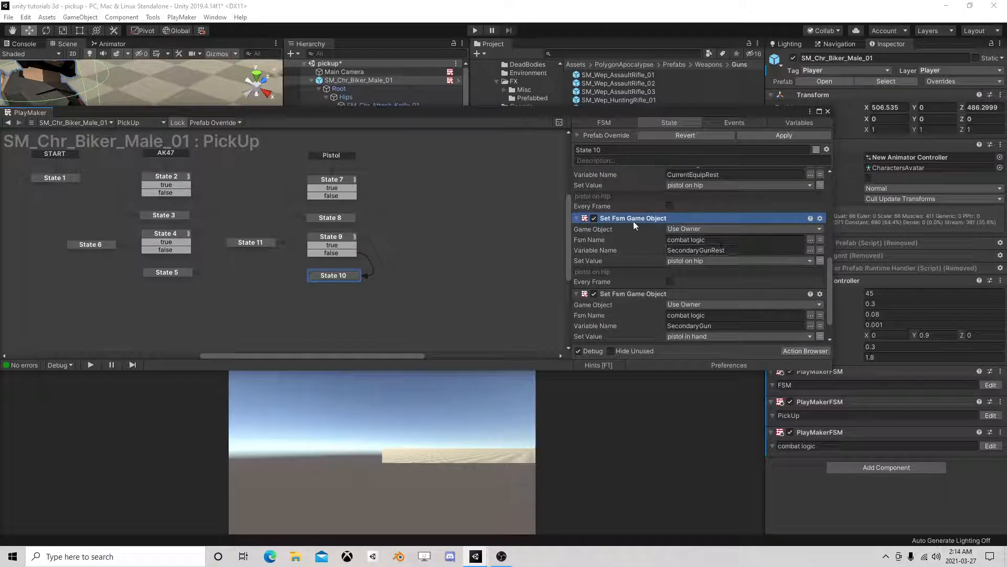
pyautogui.click(619, 294)
pyautogui.scroll(5, 630, 277)
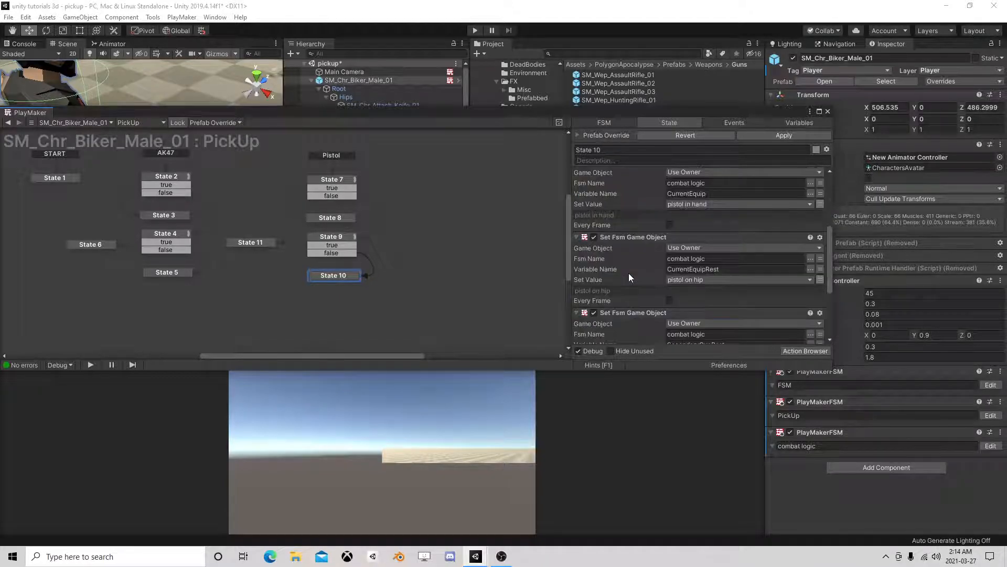
pyautogui.scroll(-4, 628, 273)
pyautogui.scroll(-4, 657, 228)
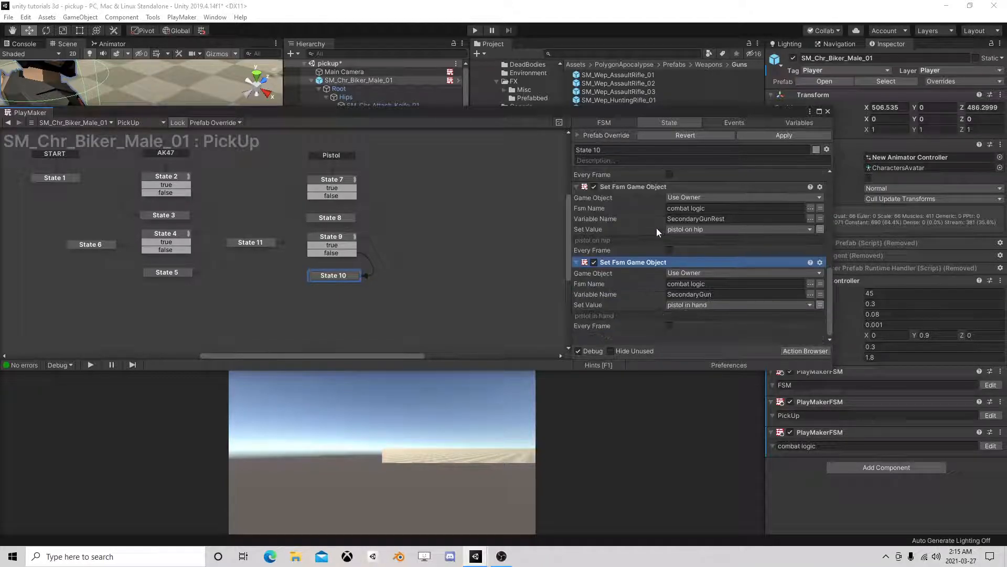
# Copy State 10's SecondaryGunRest and SecondaryGun Set Fsm Game Object actions to the end of State 11's action list.
pyautogui.click(645, 188)
pyautogui.keyDown('shift'); pyautogui.click(627, 262); pyautogui.keyUp('shift')
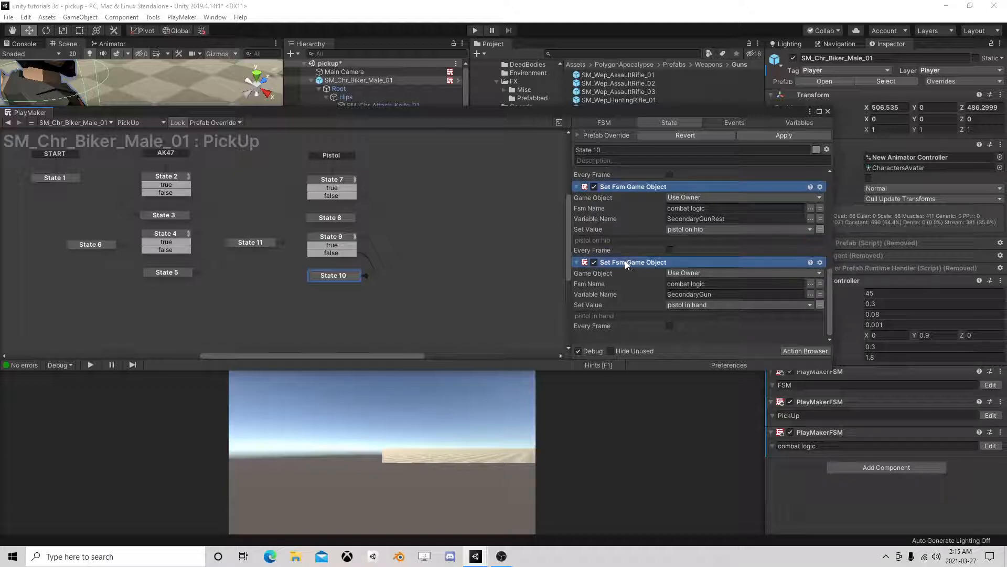
pyautogui.rightClick(628, 262)
pyautogui.click(662, 321)
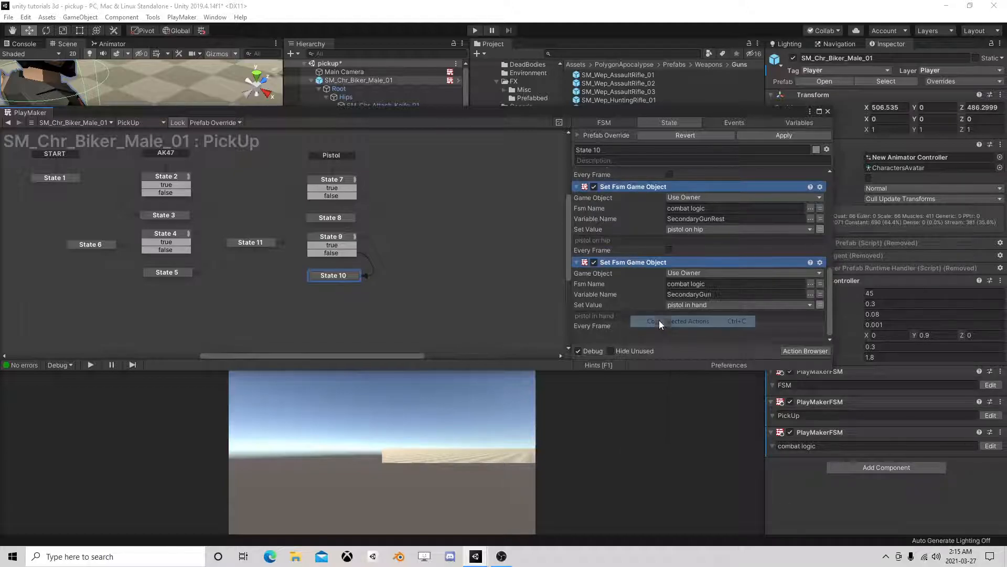
pyautogui.click(258, 243)
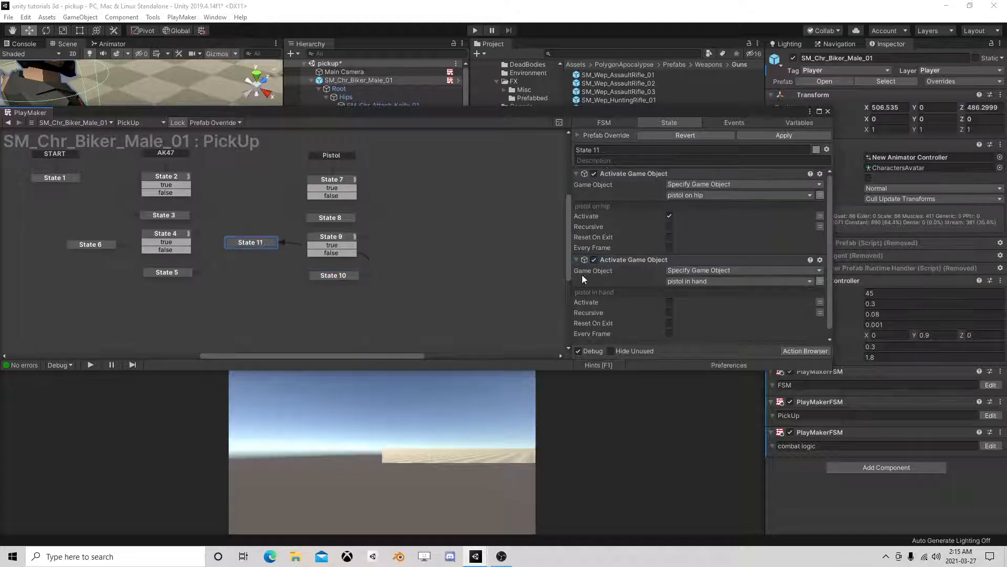
pyautogui.scroll(-1, 604, 289)
pyautogui.rightClick(607, 341)
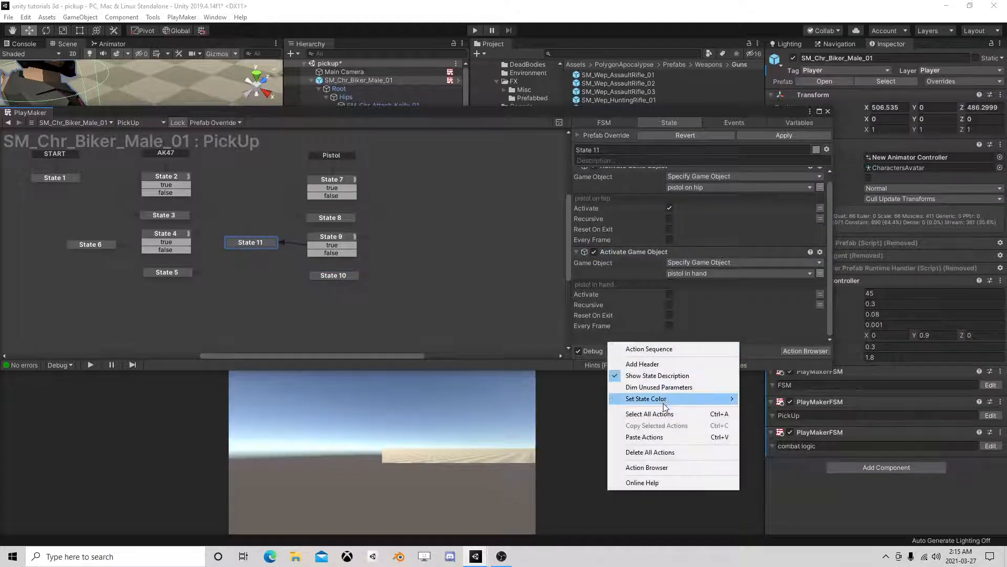
pyautogui.click(646, 436)
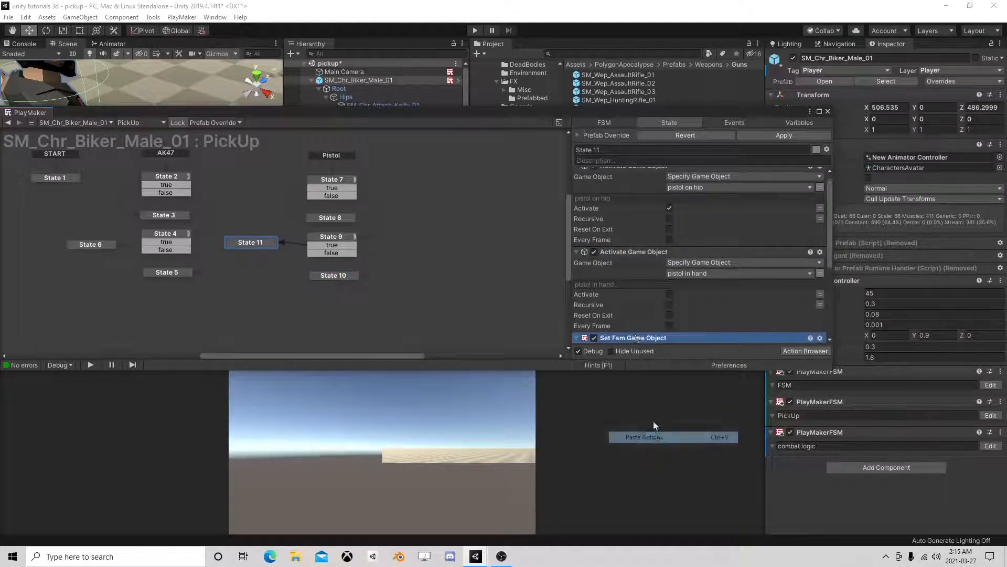
# Copy State 5's PrimaryRest action and the Set Fsm Game Object action below it to the end of State 6's action list.
pyautogui.click(161, 272)
pyautogui.click(631, 227)
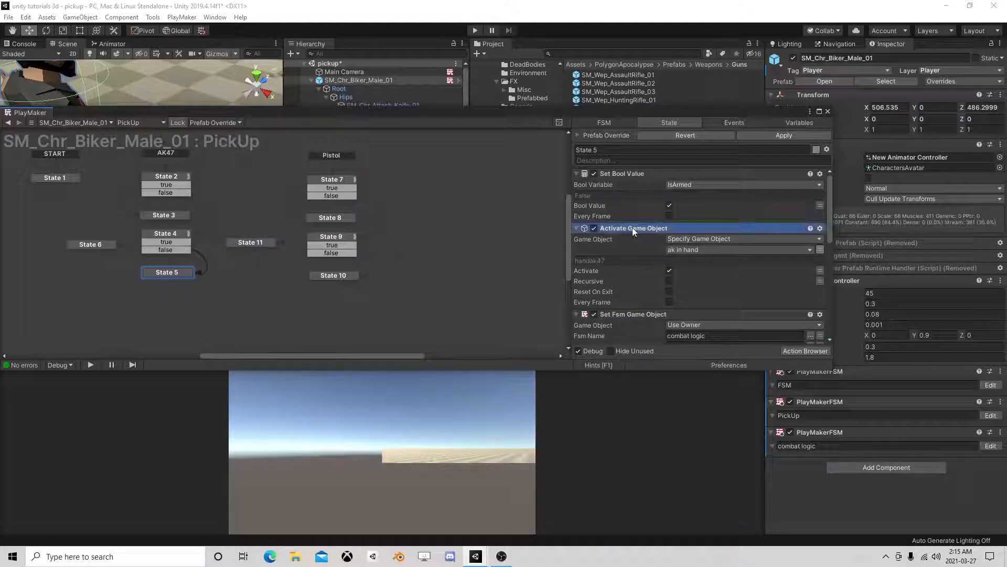
pyautogui.scroll(-5, 632, 230)
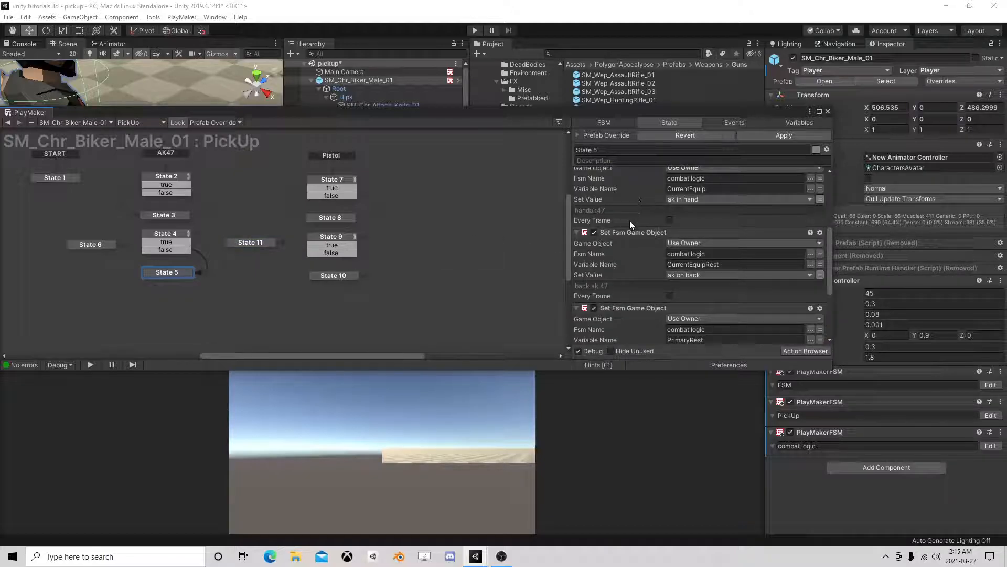
pyautogui.scroll(-2, 659, 250)
pyautogui.click(639, 248)
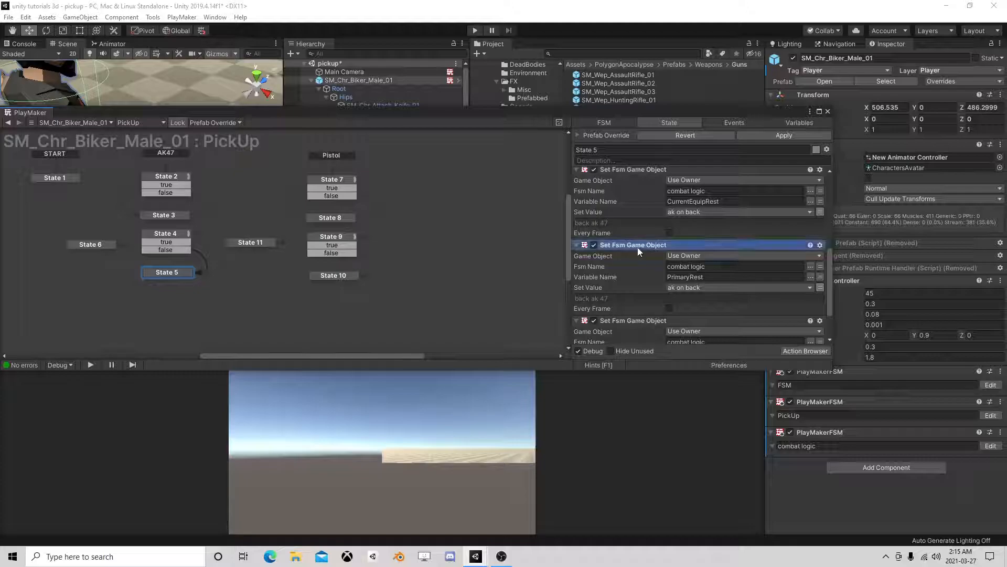
pyautogui.scroll(-2, 639, 251)
pyautogui.keyDown('shift'); pyautogui.click(637, 264); pyautogui.keyUp('shift')
pyautogui.rightClick(642, 266)
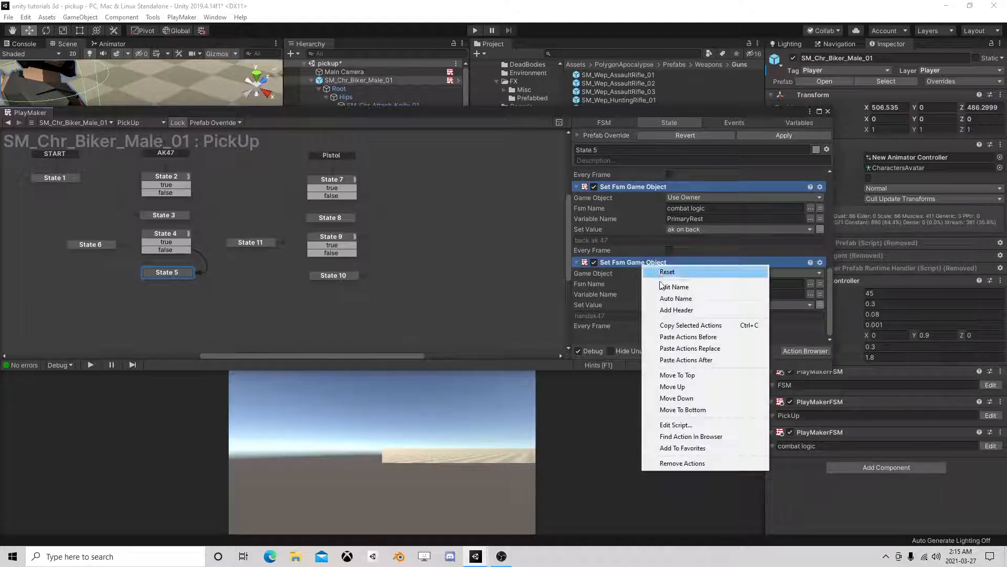
pyautogui.click(687, 326)
pyautogui.click(90, 244)
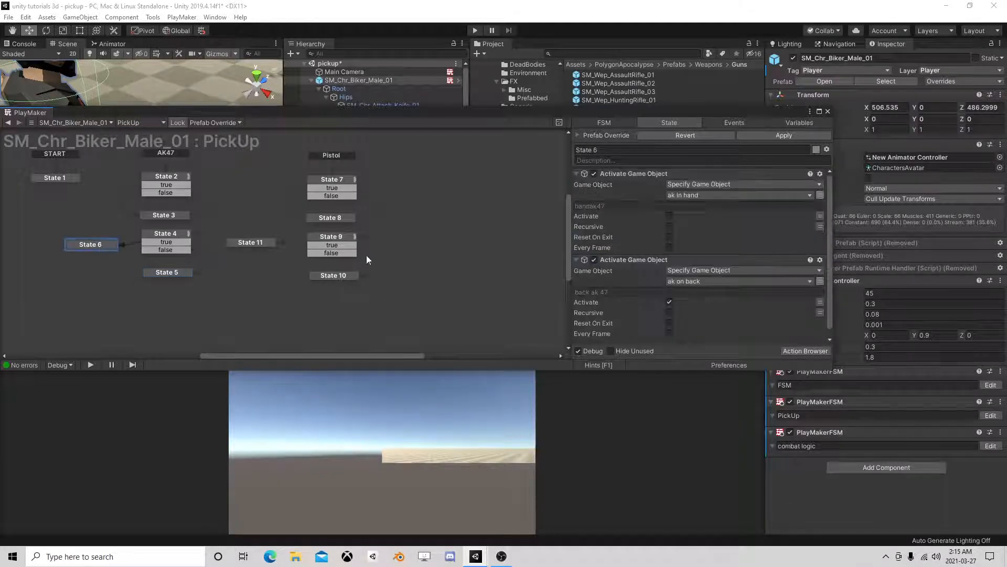
pyautogui.scroll(-1, 633, 275)
pyautogui.rightClick(603, 338)
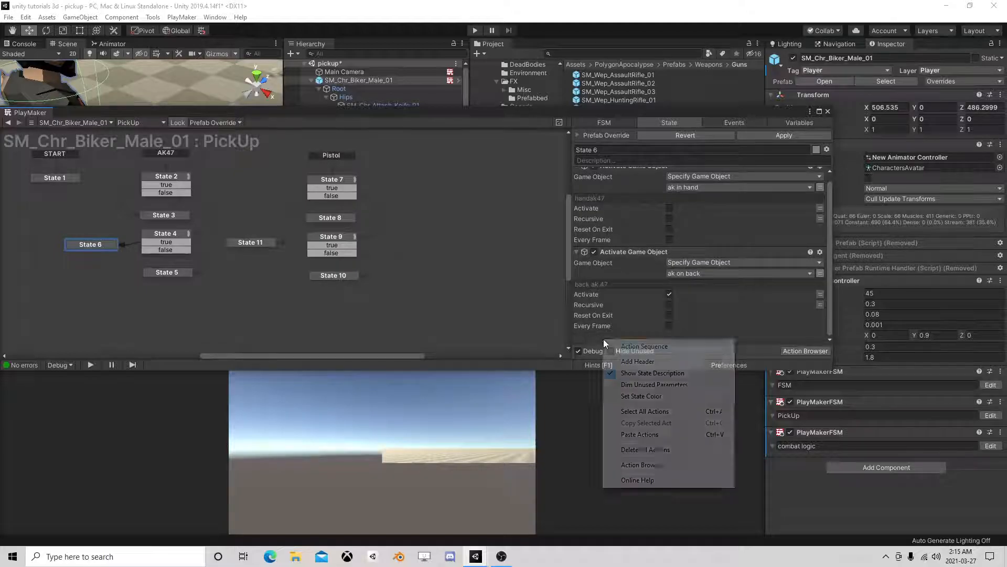
pyautogui.click(665, 434)
# Run the game with the combat logic graph displayed and walk the character to the AK47.
pyautogui.click(827, 111)
pyautogui.click(475, 30)
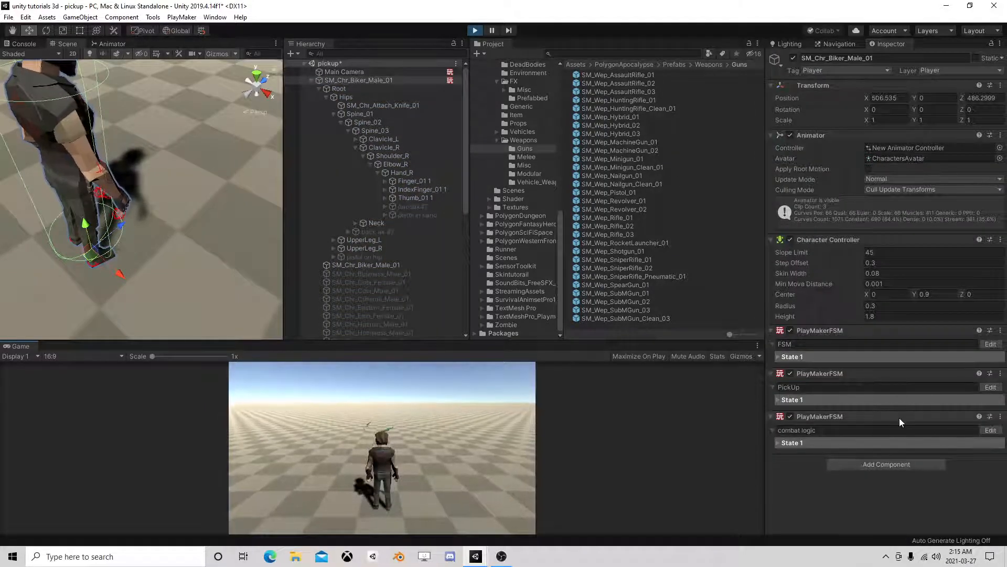
pyautogui.click(990, 430)
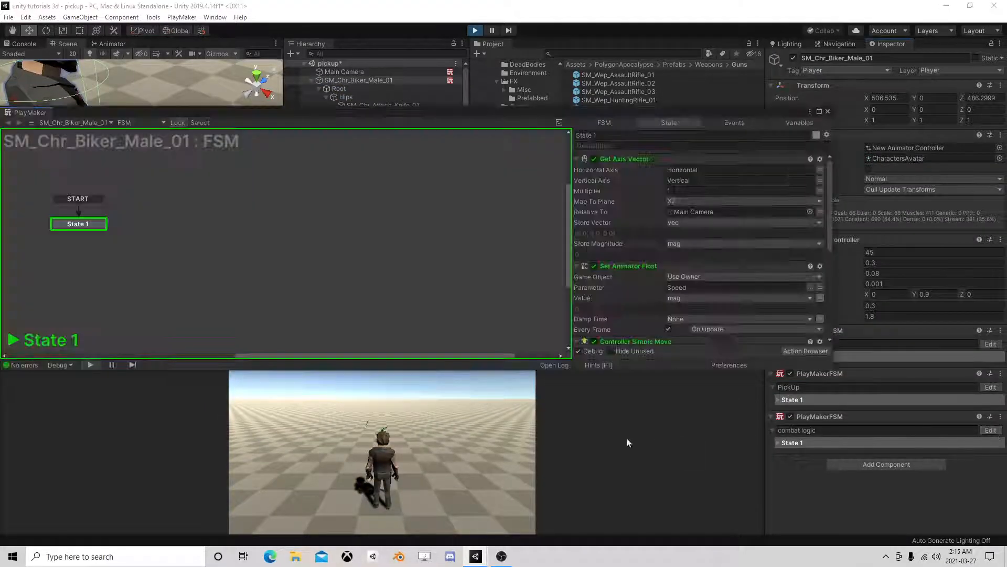
pyautogui.press('w')
pyautogui.press('w')
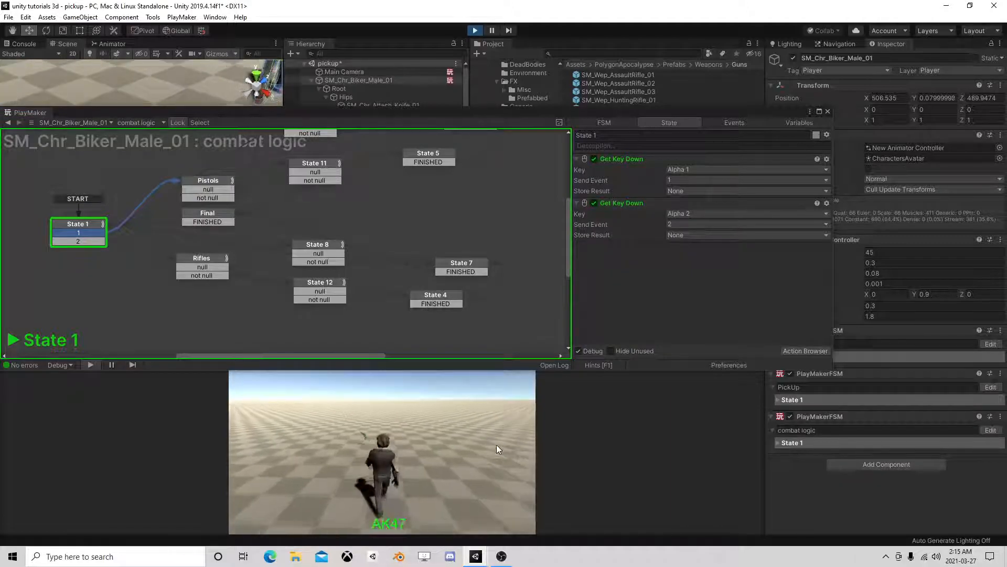
# Pick up the AK47 and test the rifle and pistol selection with only the rifle collected.
pyautogui.press('2')
pyautogui.press('1')
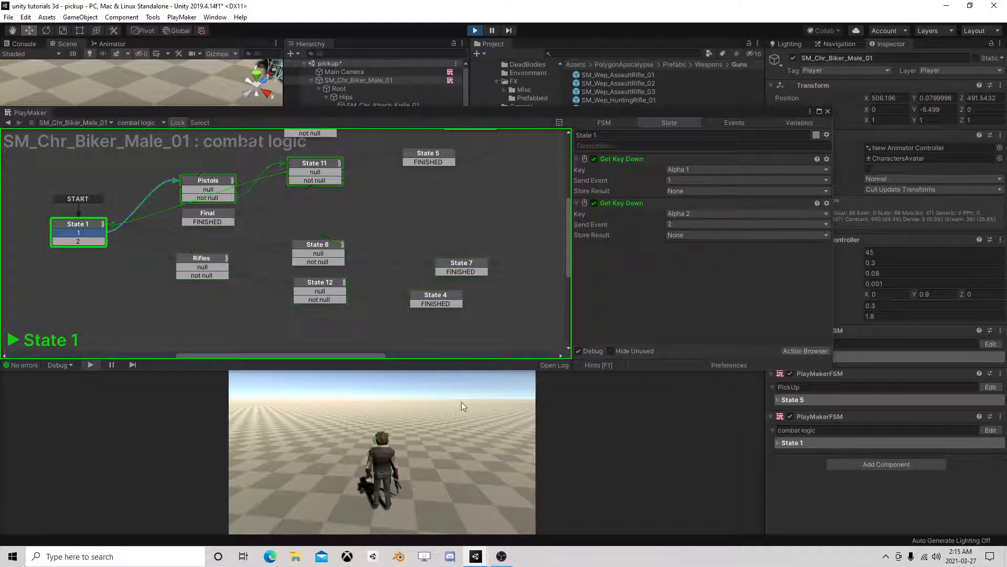
pyautogui.press('2')
pyautogui.press('1')
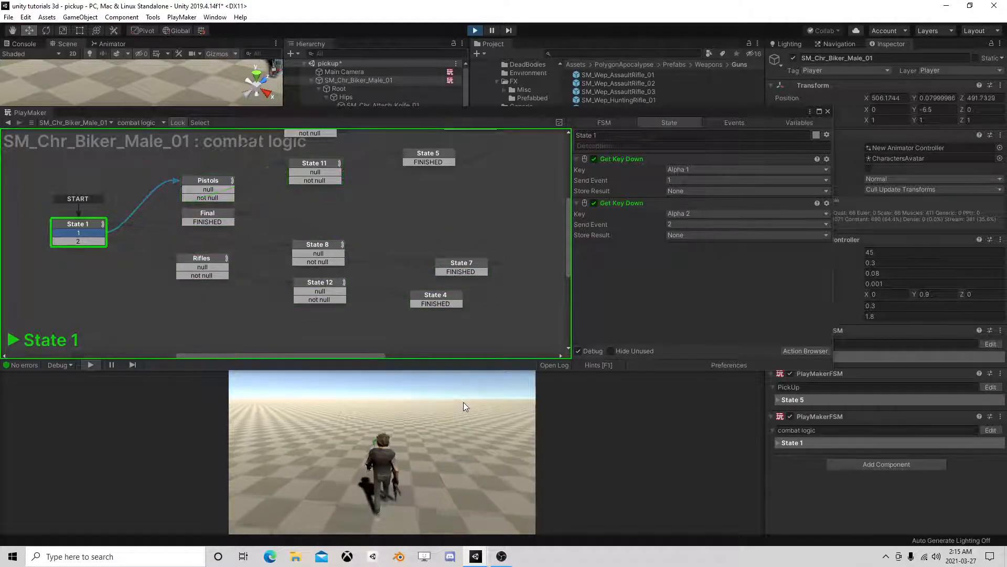
# Pick up the pistol, repeatedly swap between pistol and AK47 while watching the combat logic transitions, and stop the game.
pyautogui.press('1')
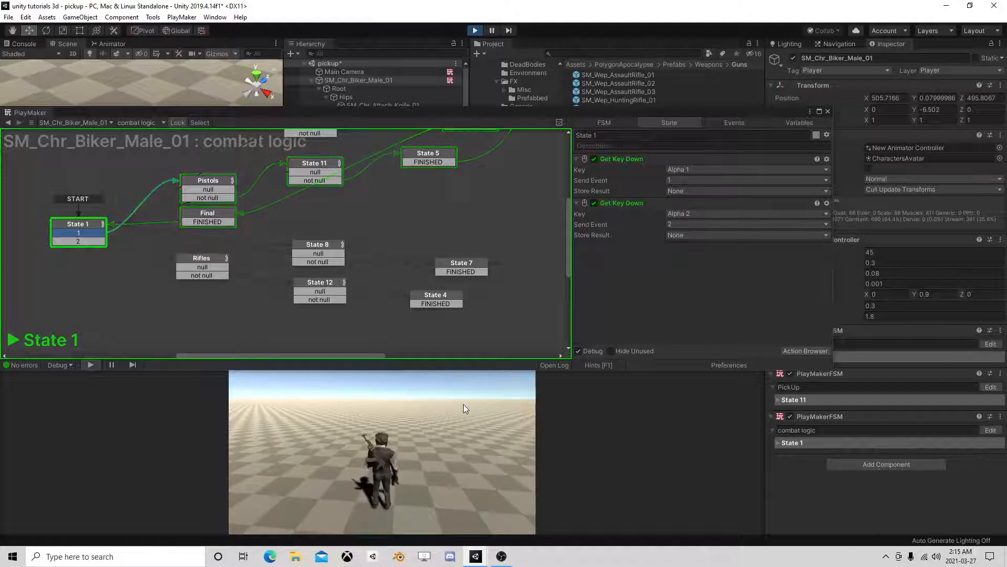
pyautogui.press('2')
pyautogui.press('1')
pyautogui.press('2')
pyautogui.press('1')
pyautogui.press('2')
pyautogui.press('1')
pyautogui.press('2')
pyautogui.press('1')
pyautogui.press('2')
pyautogui.press('1')
pyautogui.press('2')
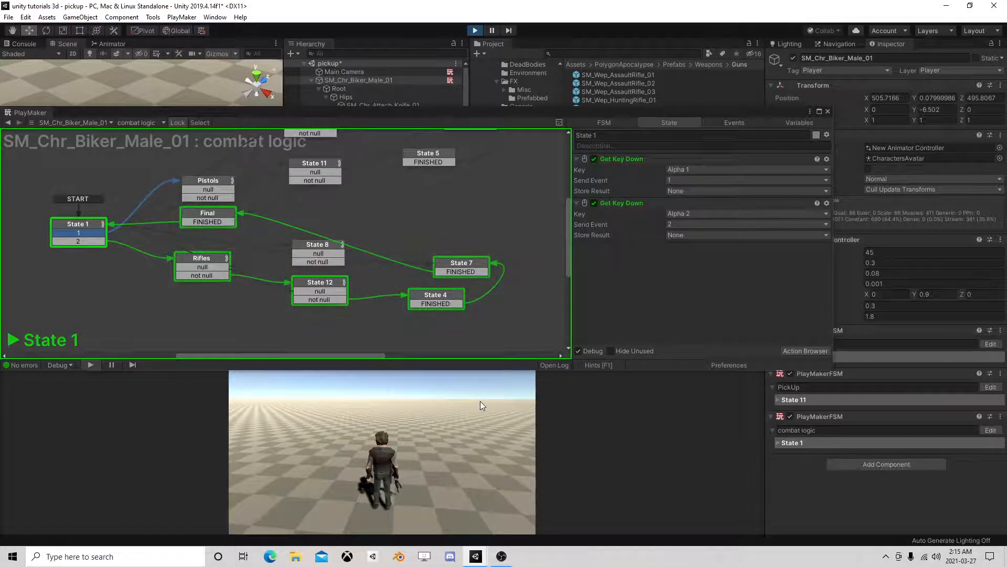
pyautogui.press('2')
pyautogui.press('1')
pyautogui.press('1')
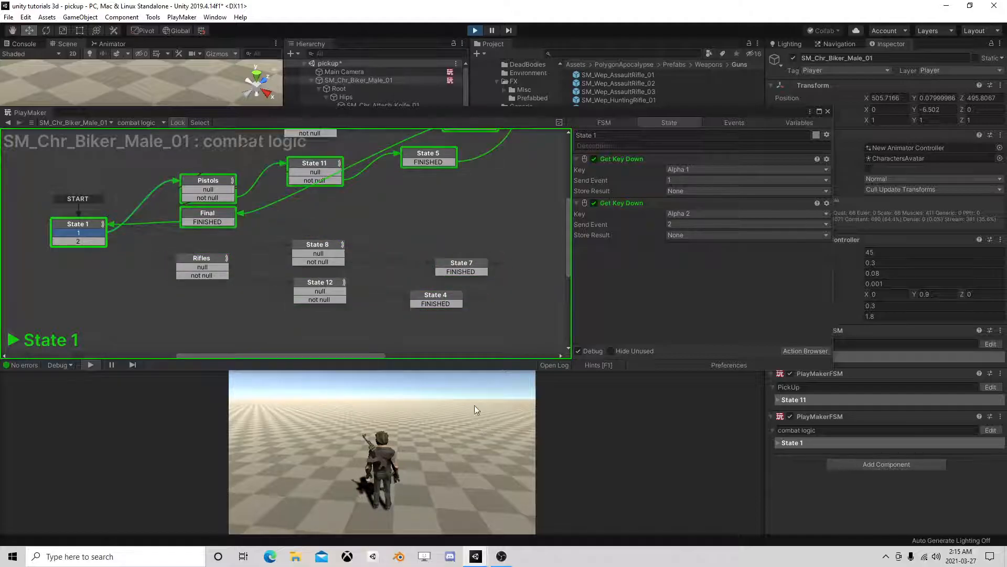
pyautogui.click(475, 31)
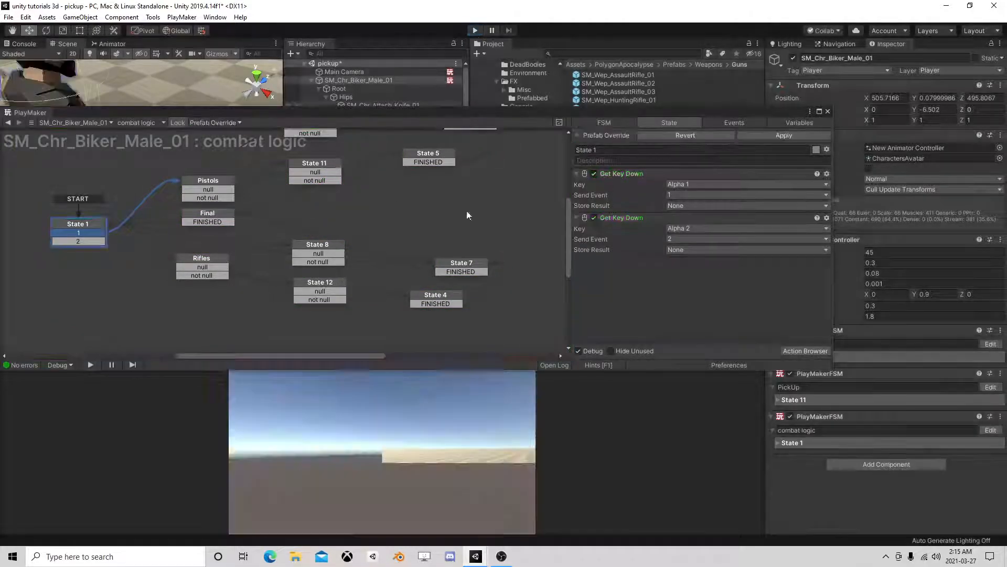
# Examine the null checks in Rifles and State 12 and State 12's not null transition to State 4.
pyautogui.click(205, 268)
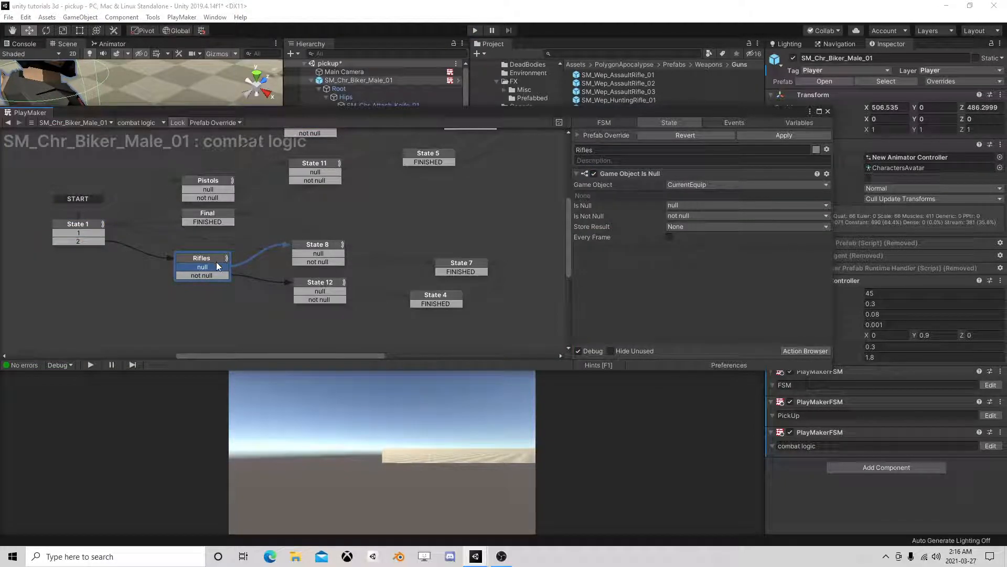
pyautogui.moveTo(205, 269); pyautogui.dragTo(313, 283)
pyautogui.click(316, 287)
pyautogui.moveTo(377, 321); pyautogui.dragTo(317, 299, button='middle')
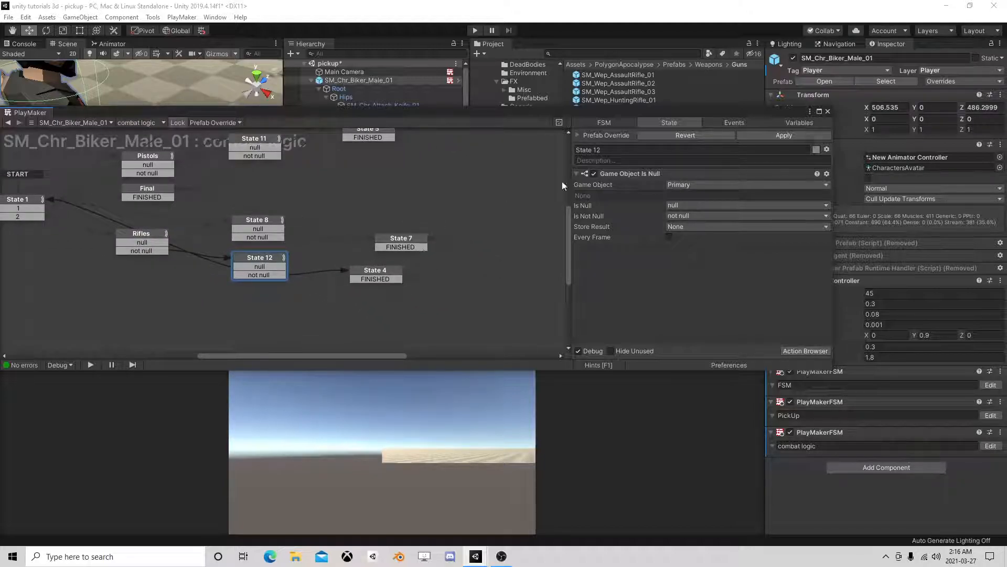
pyautogui.click(263, 275)
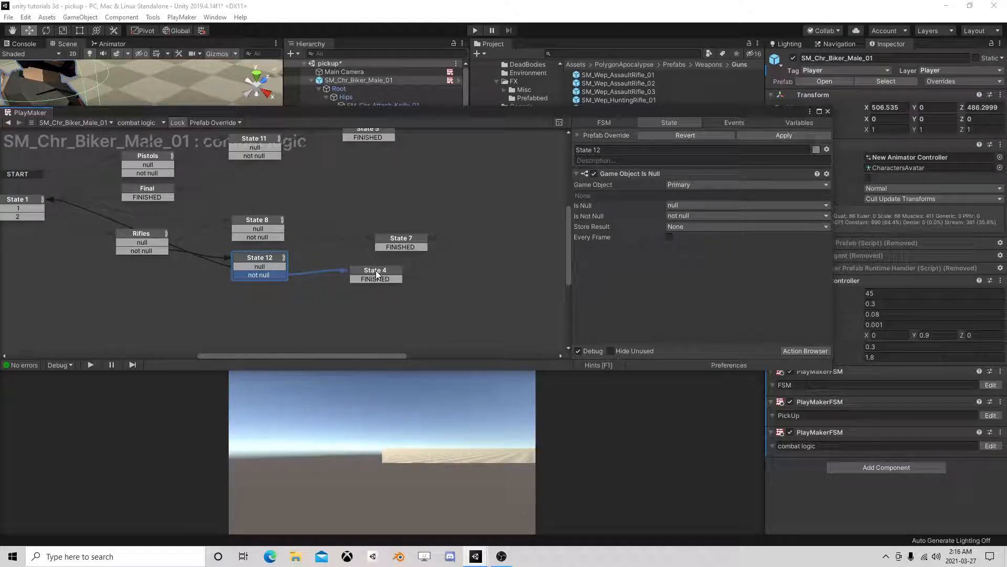
# Move State 4 and State 7 farther away from State 12 in the combat logic graph.
pyautogui.moveTo(375, 273); pyautogui.dragTo(401, 240)
pyautogui.moveTo(445, 276); pyautogui.dragTo(414, 265, button='middle')
pyautogui.moveTo(347, 261); pyautogui.dragTo(394, 264)
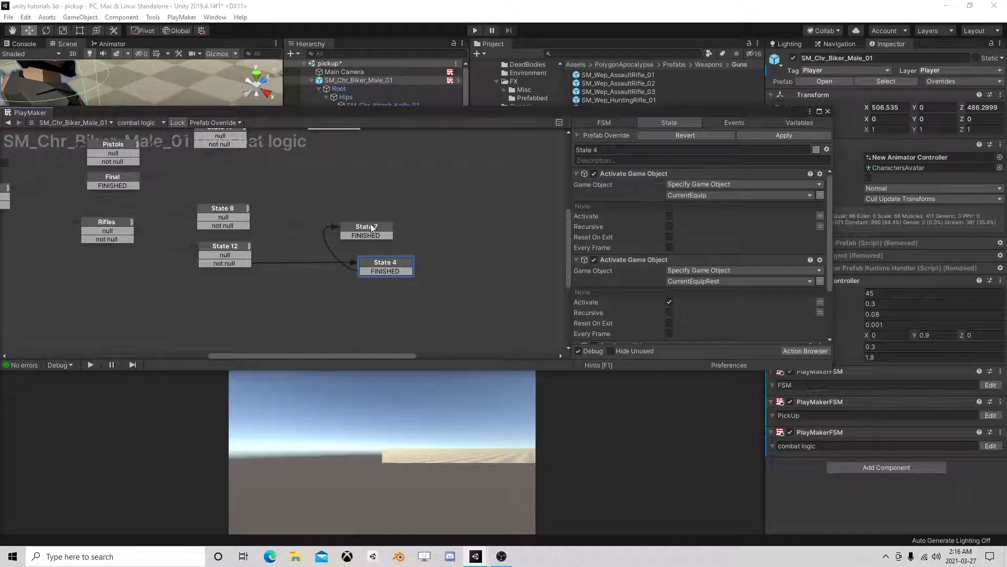
pyautogui.moveTo(370, 223); pyautogui.dragTo(393, 228)
# Add an Int variable named CurrentWeaponSelect to the combat logic state machine.
pyautogui.click(226, 246)
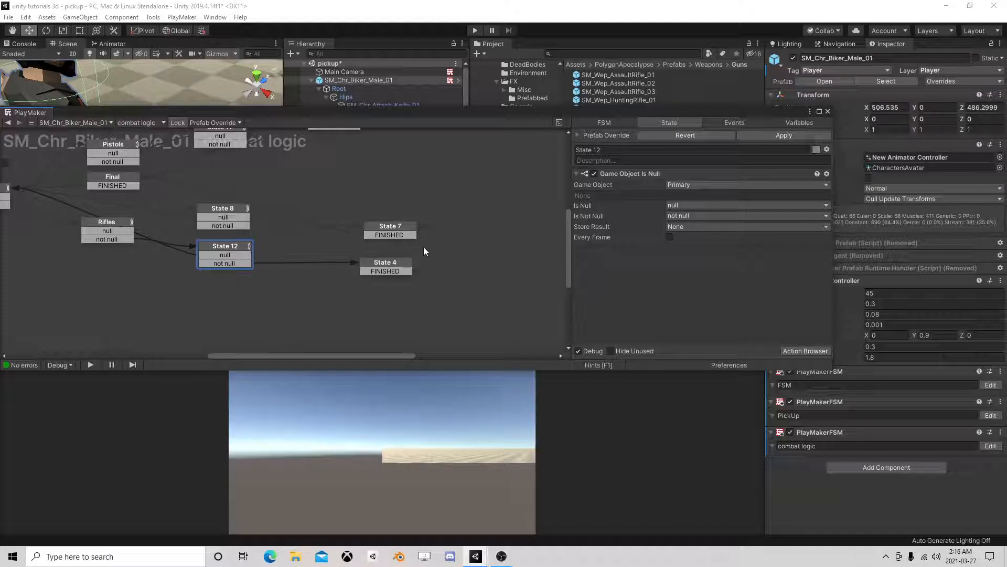
pyautogui.moveTo(358, 245); pyautogui.dragTo(316, 254, button='middle')
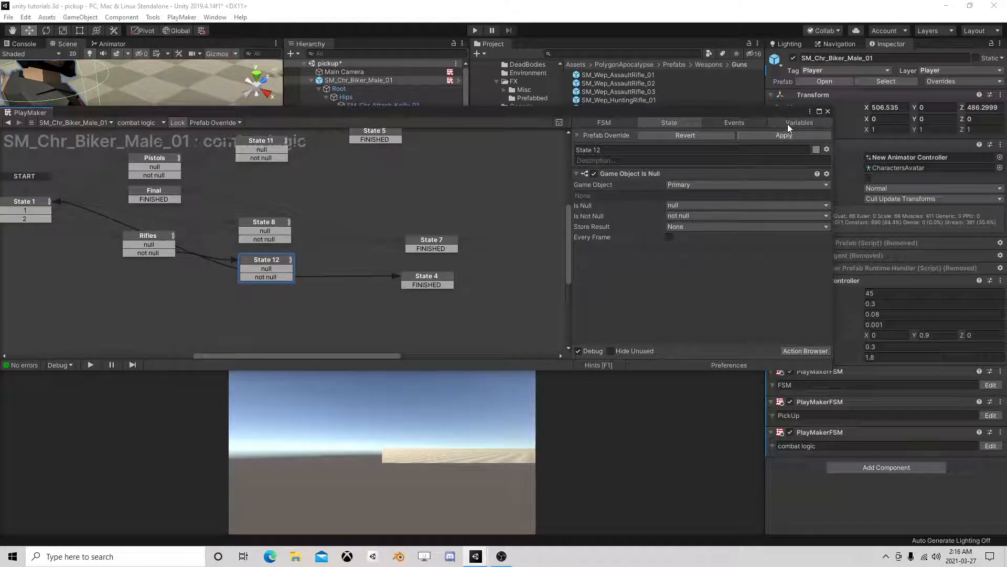
pyautogui.moveTo(163, 224); pyautogui.dragTo(210, 226, button='middle')
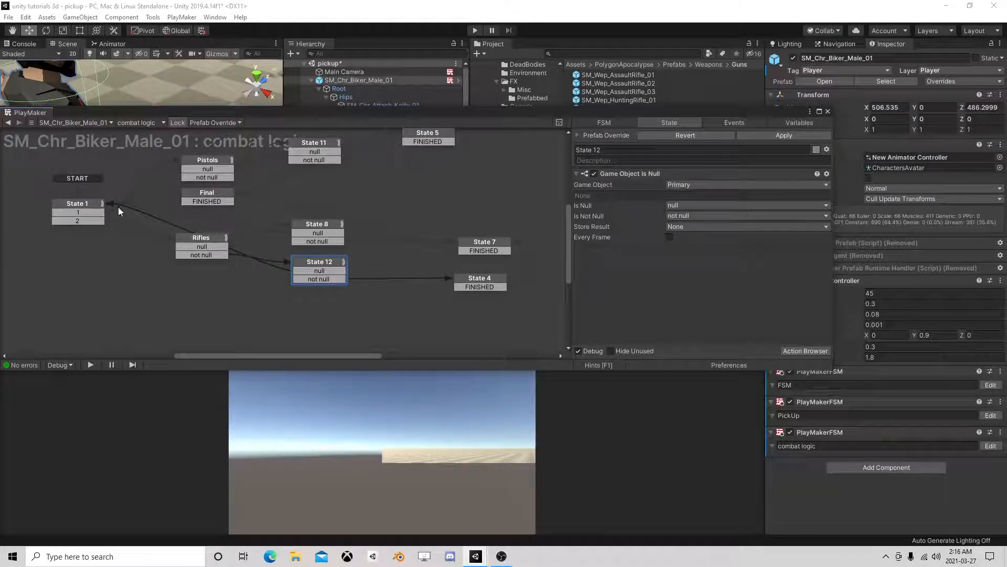
pyautogui.click(799, 122)
pyautogui.click(651, 351)
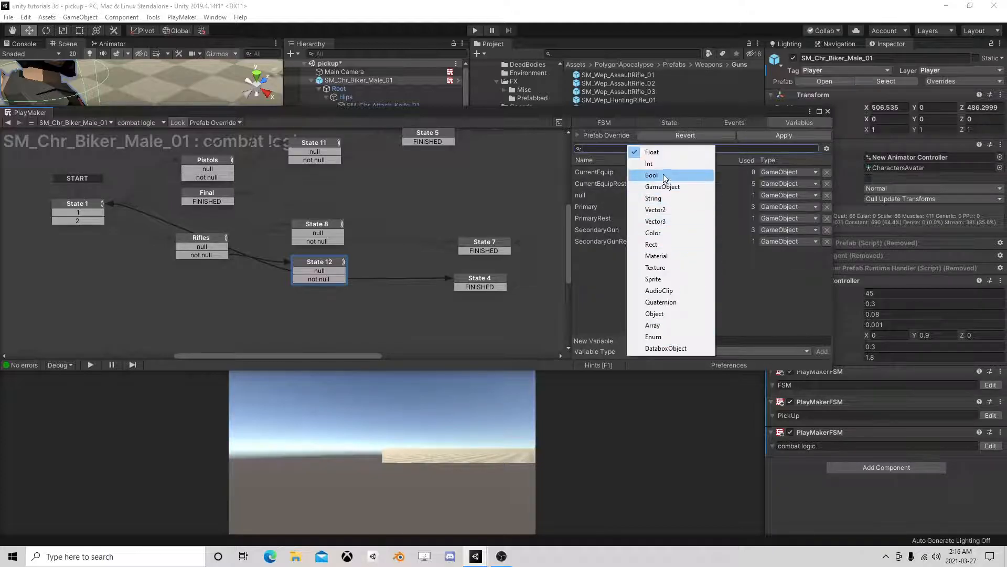
pyautogui.click(653, 164)
pyautogui.click(657, 340)
pyautogui.write('CurrentWeaponSelect')
pyautogui.press('Return')
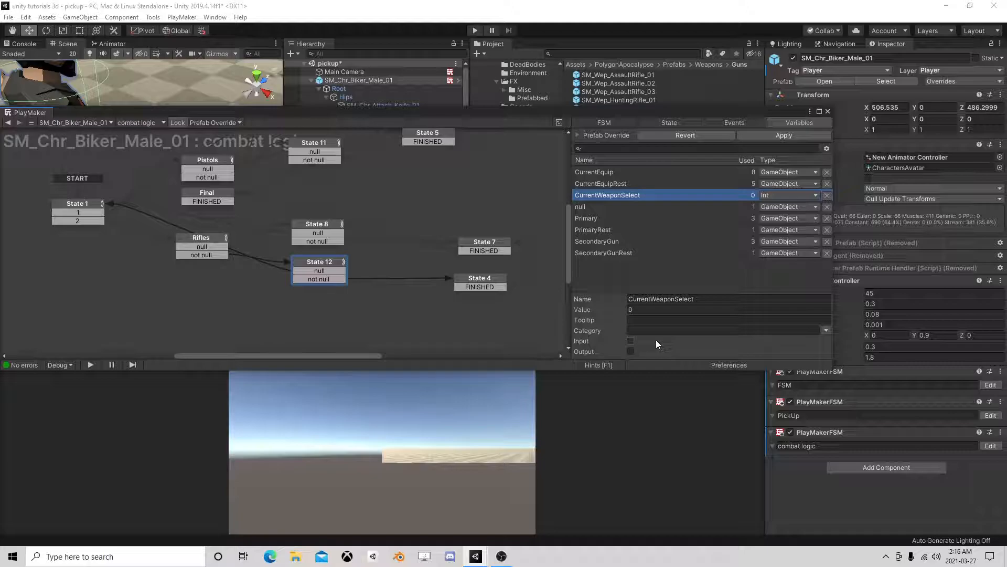
pyautogui.click(80, 205)
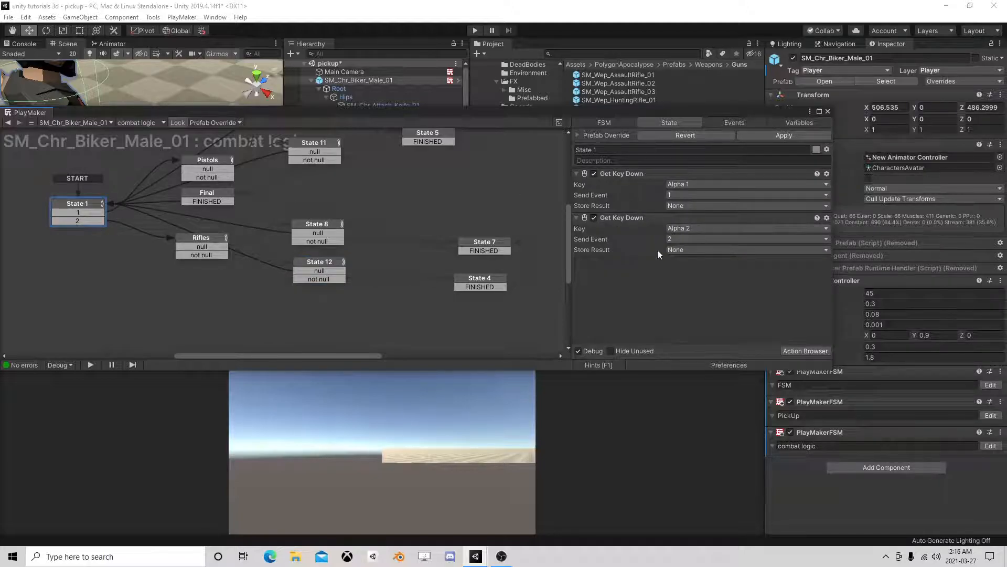
pyautogui.click(682, 205)
pyautogui.click(797, 328)
pyautogui.click(92, 212)
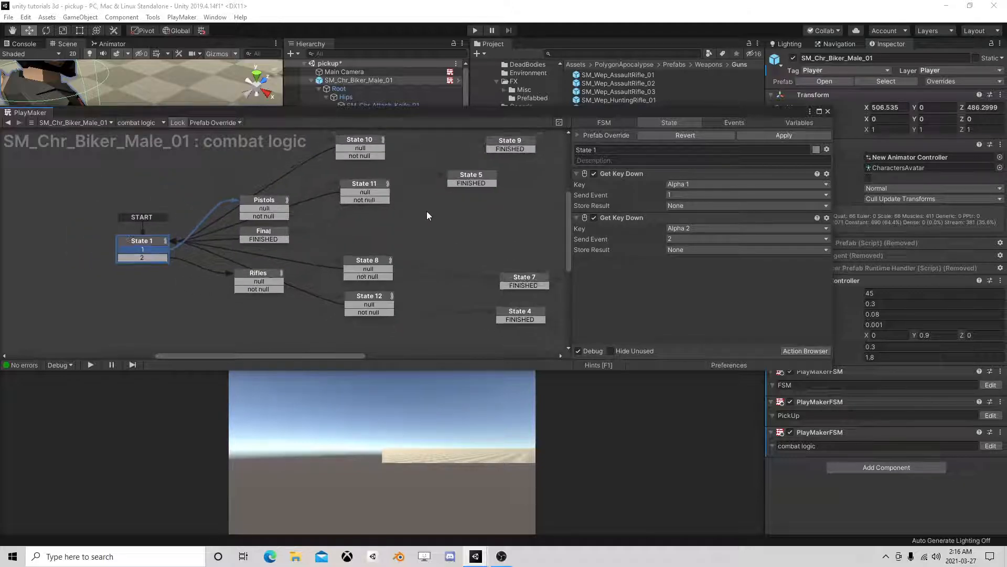
# Add a Set Int Value action to State 9 that sets CurrentWeaponSelect to 1.
pyautogui.scroll(-1, 427, 211)
pyautogui.click(452, 164)
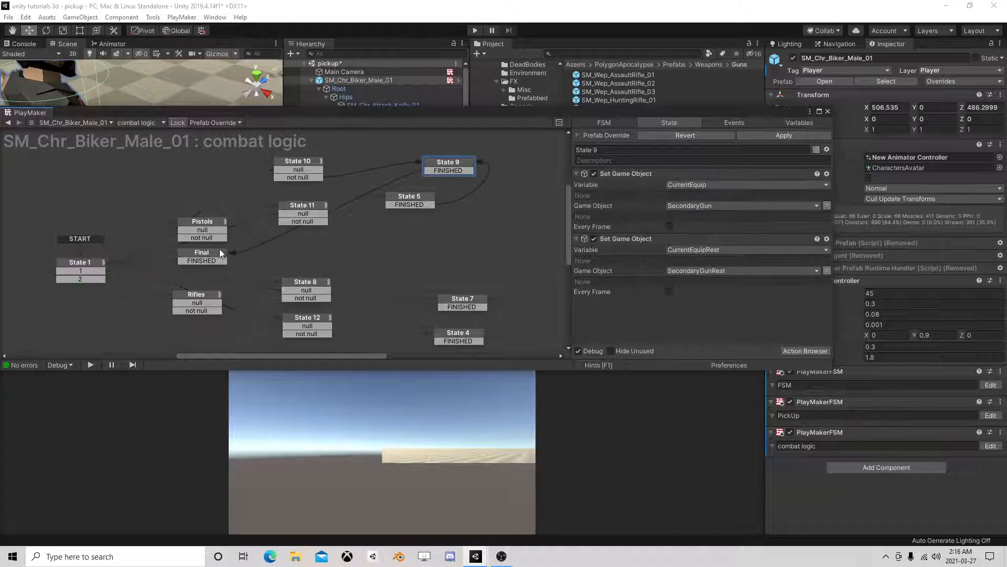
pyautogui.click(805, 351)
pyautogui.write('set s')
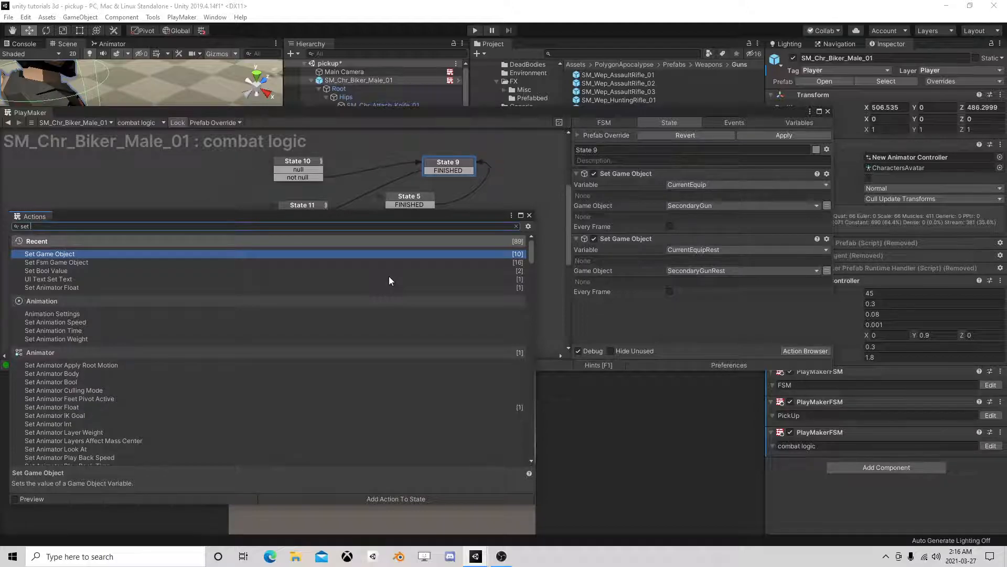
pyautogui.write('int')
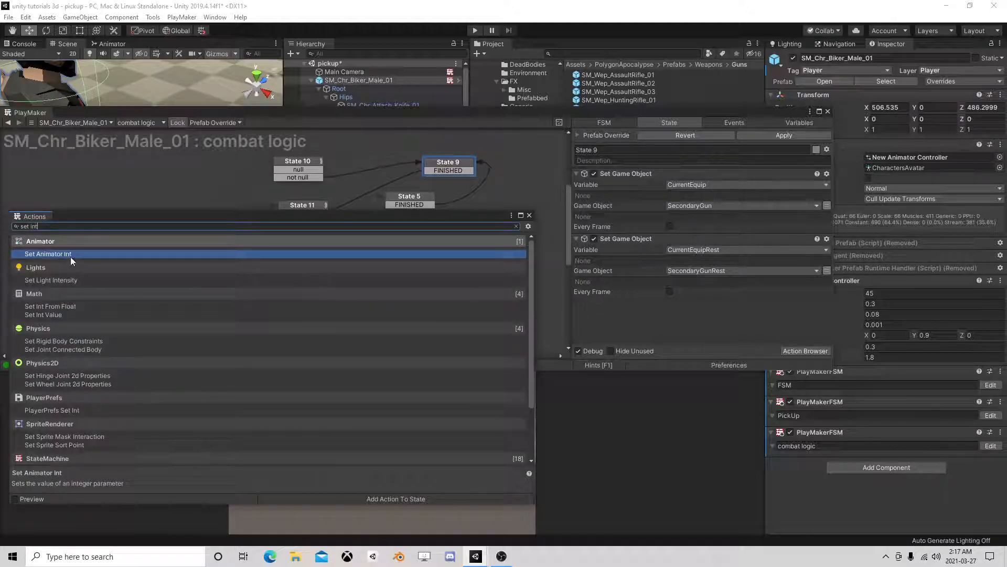
pyautogui.doubleClick(50, 315)
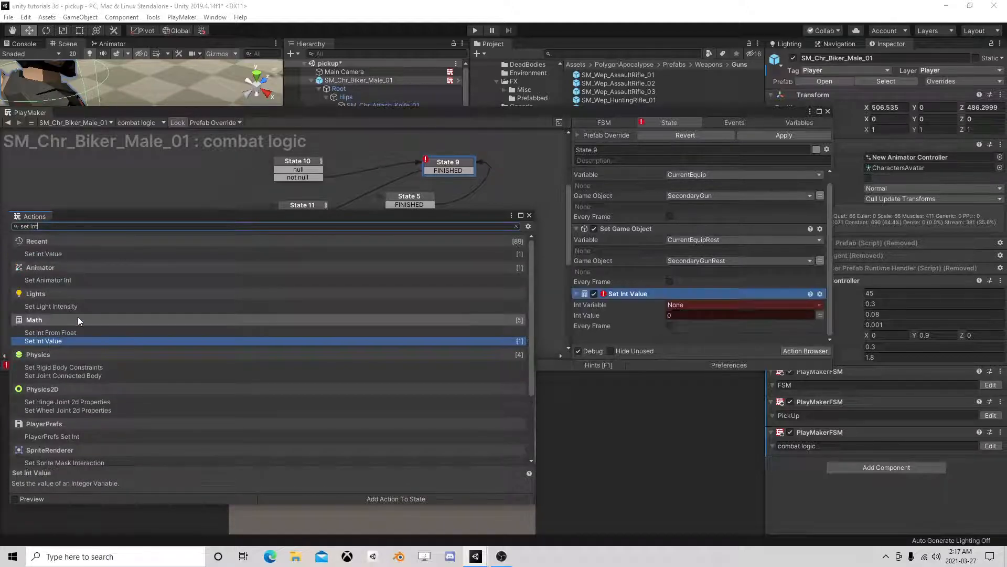
pyautogui.click(530, 215)
pyautogui.click(687, 303)
pyautogui.click(692, 327)
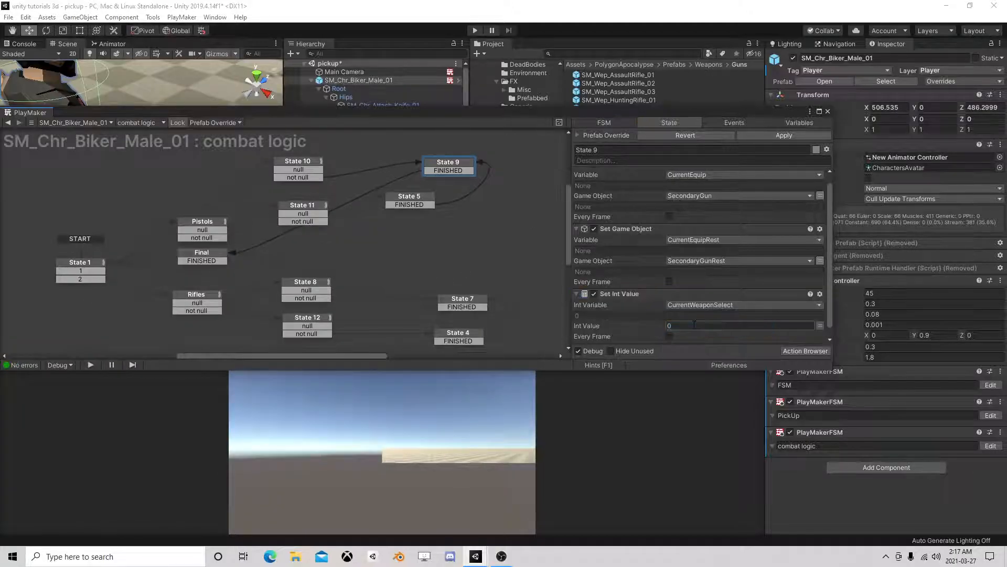
# Copy State 9's Set Int Value action to the start of State 7 and set its value to 2.
pyautogui.rightClick(637, 295)
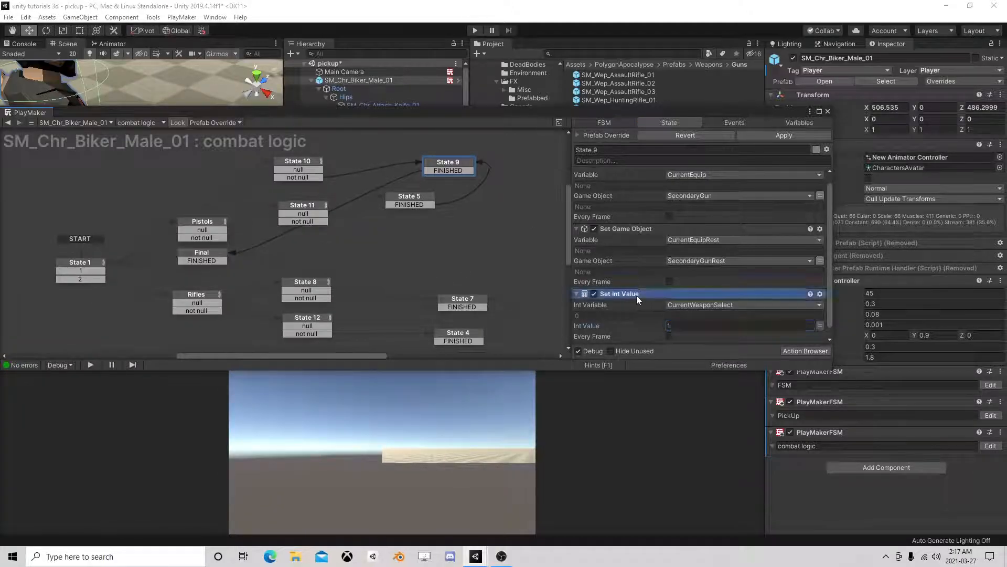
pyautogui.click(685, 356)
pyautogui.click(454, 333)
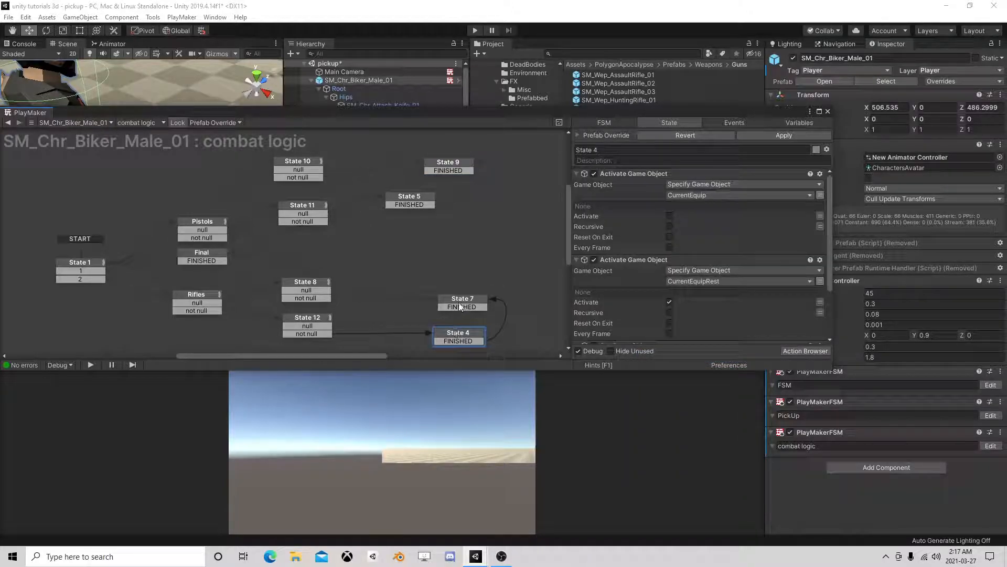
pyautogui.moveTo(436, 261); pyautogui.dragTo(423, 209, button='middle')
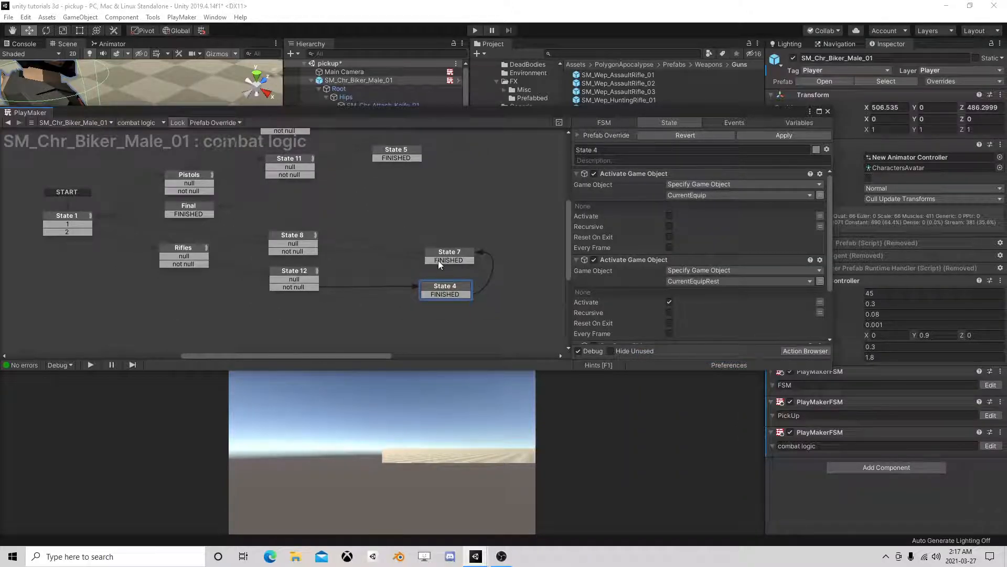
pyautogui.click(440, 259)
pyautogui.click(630, 176)
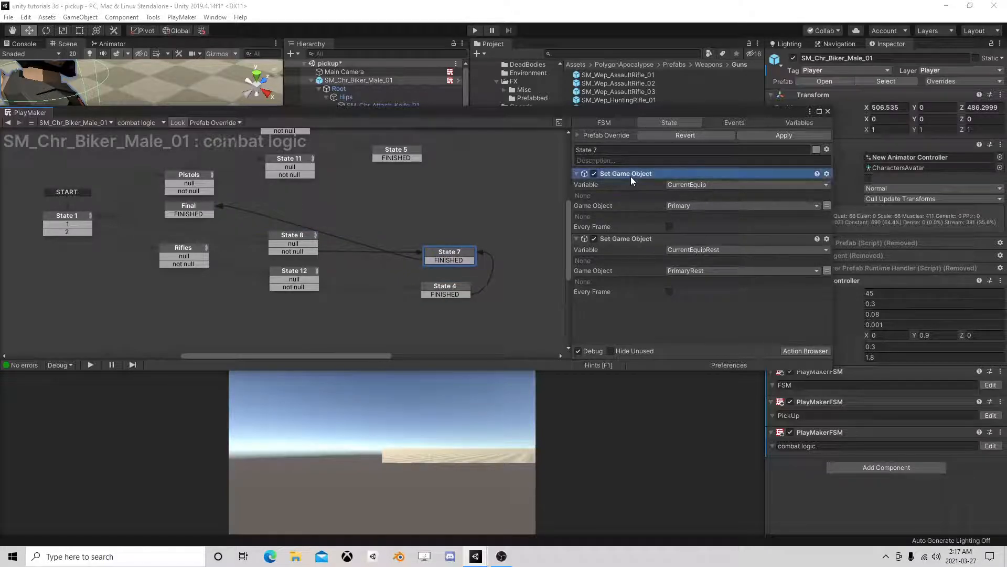
pyautogui.rightClick(632, 179)
pyautogui.click(676, 247)
pyautogui.click(694, 206)
pyautogui.write('2')
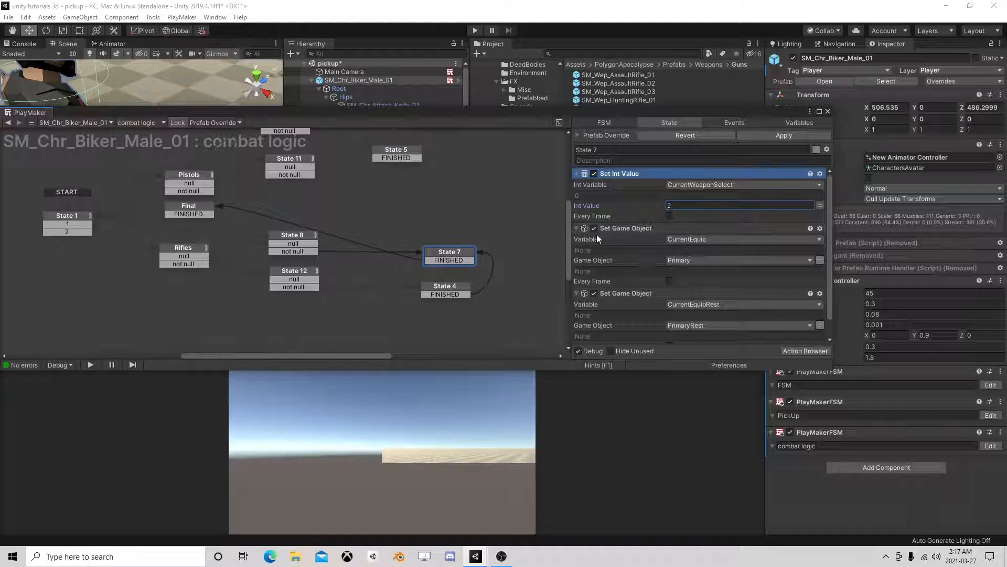
# Shift State 7 and State 4 away from State 12 and route State 12's not null transition to a new state between them.
pyautogui.click(335, 301)
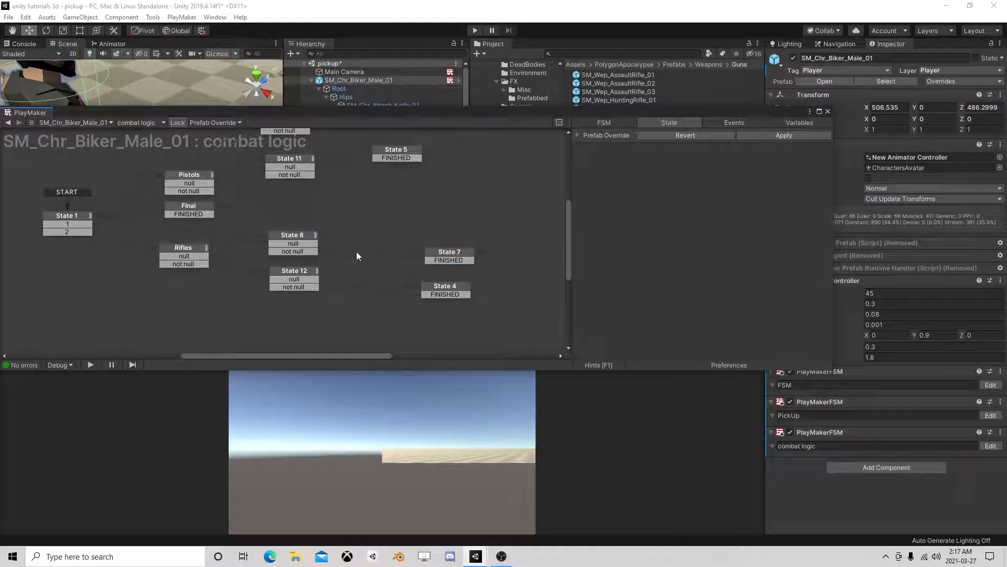
pyautogui.moveTo(445, 290); pyautogui.dragTo(469, 255)
pyautogui.click(304, 276)
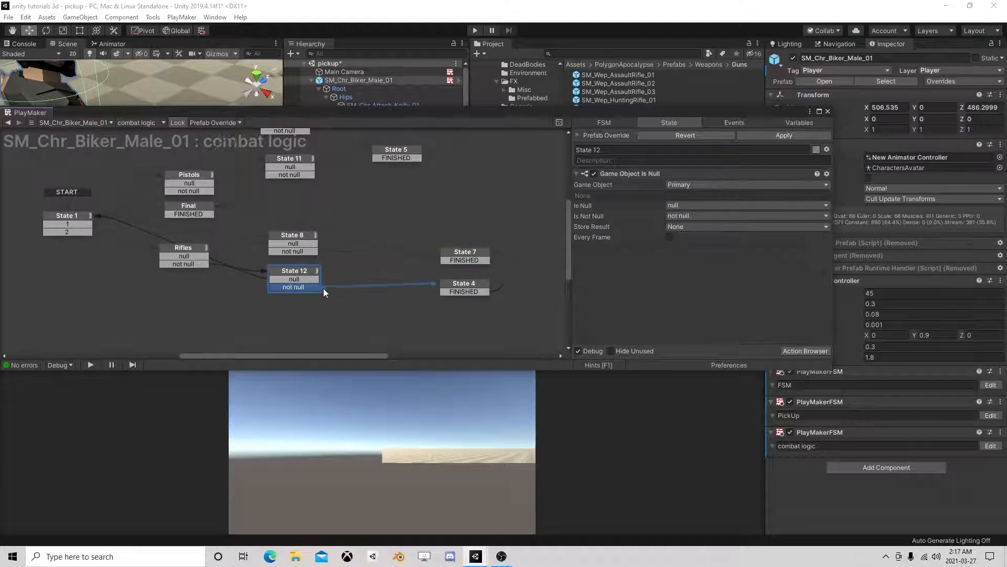
pyautogui.click(468, 287)
pyautogui.rightClick(345, 294)
pyautogui.click(362, 295)
pyautogui.moveTo(313, 287); pyautogui.dragTo(377, 288)
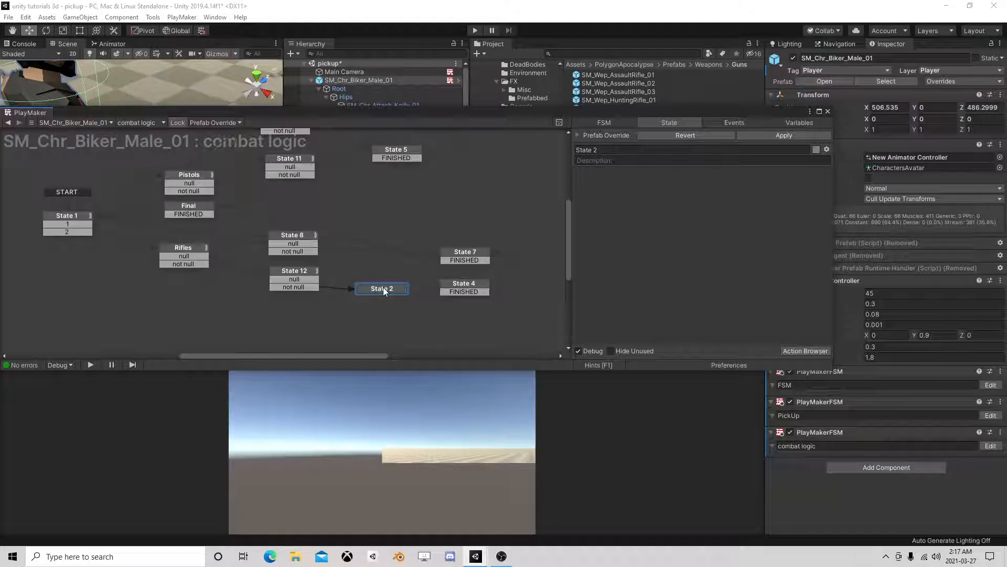
# Add an Int Compare action to State 2 with CurrentWeaponSelect as its first integer.
pyautogui.click(806, 351)
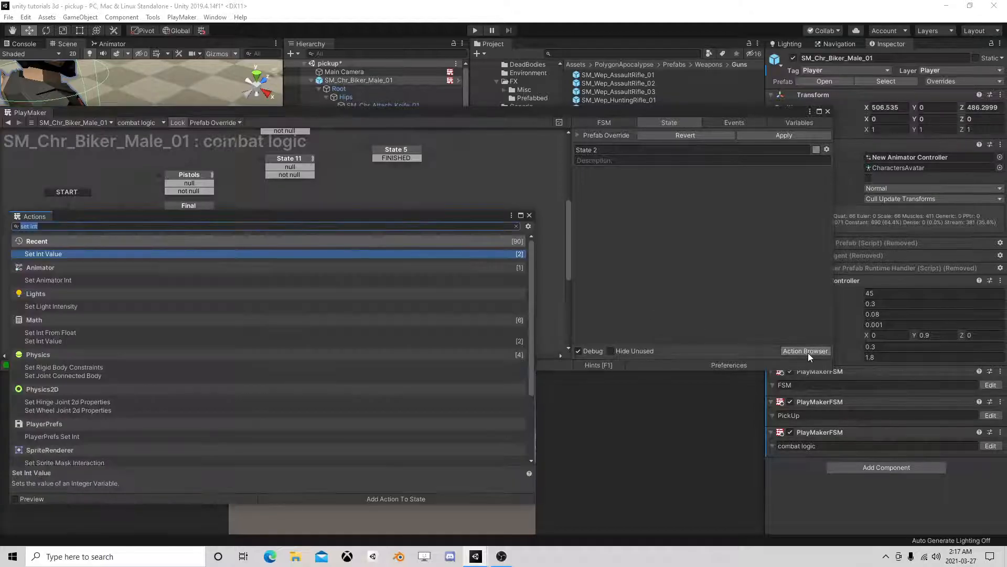
pyautogui.write('int comp')
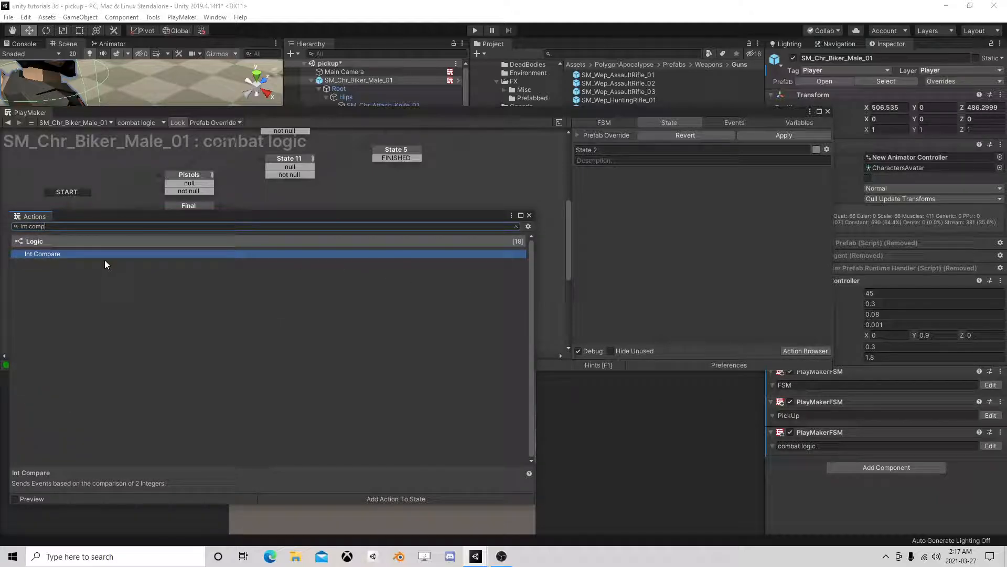
pyautogui.doubleClick(94, 254)
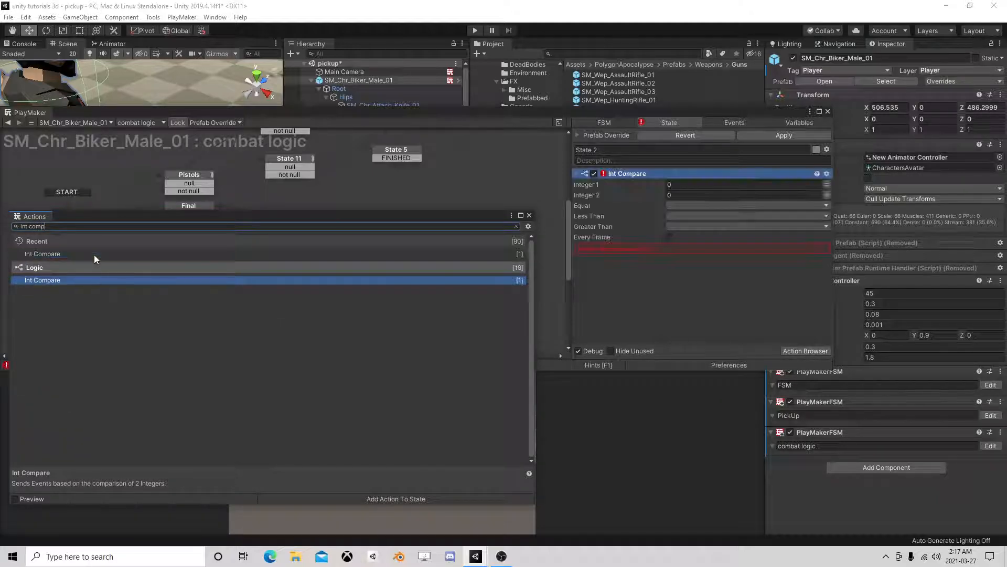
pyautogui.click(530, 215)
pyautogui.click(827, 184)
pyautogui.click(764, 184)
pyautogui.click(722, 206)
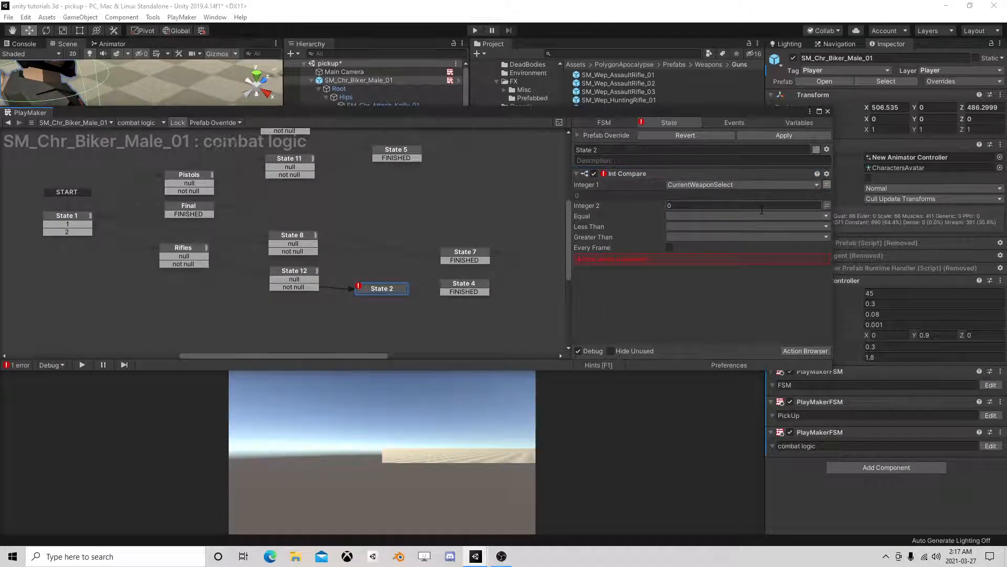
# Add a second Int variable named Switching to the combat logic state machine.
pyautogui.click(462, 284)
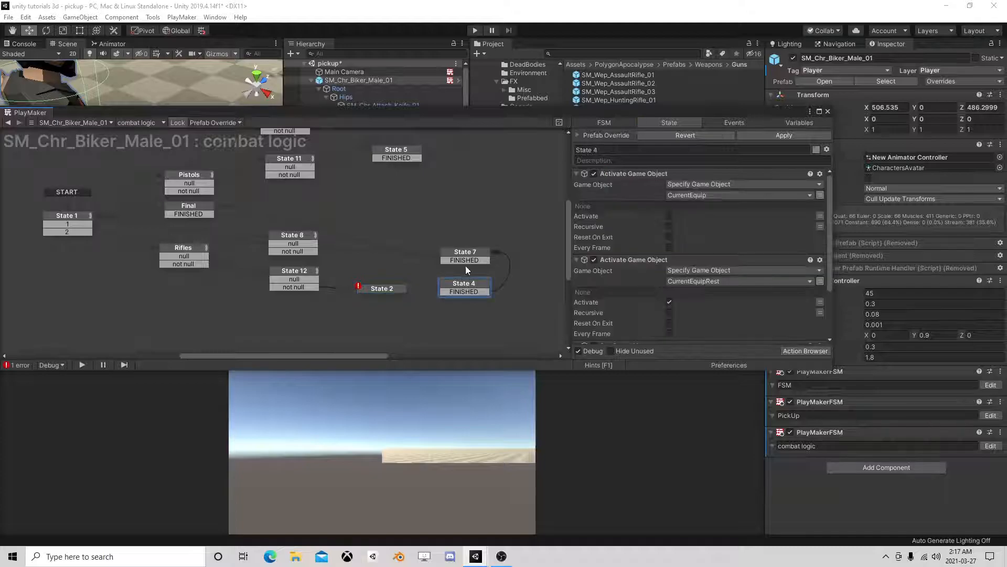
pyautogui.click(470, 257)
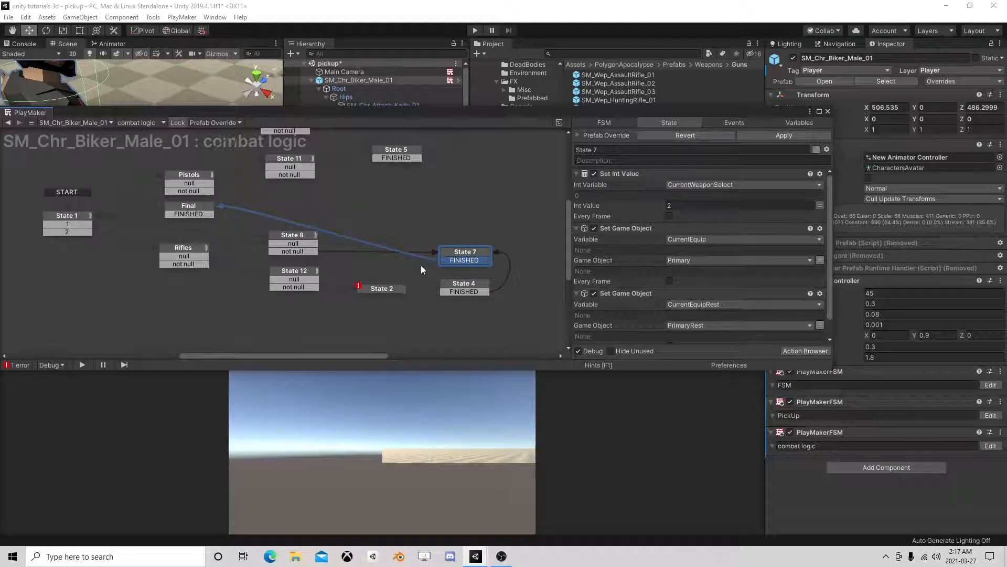
pyautogui.click(81, 232)
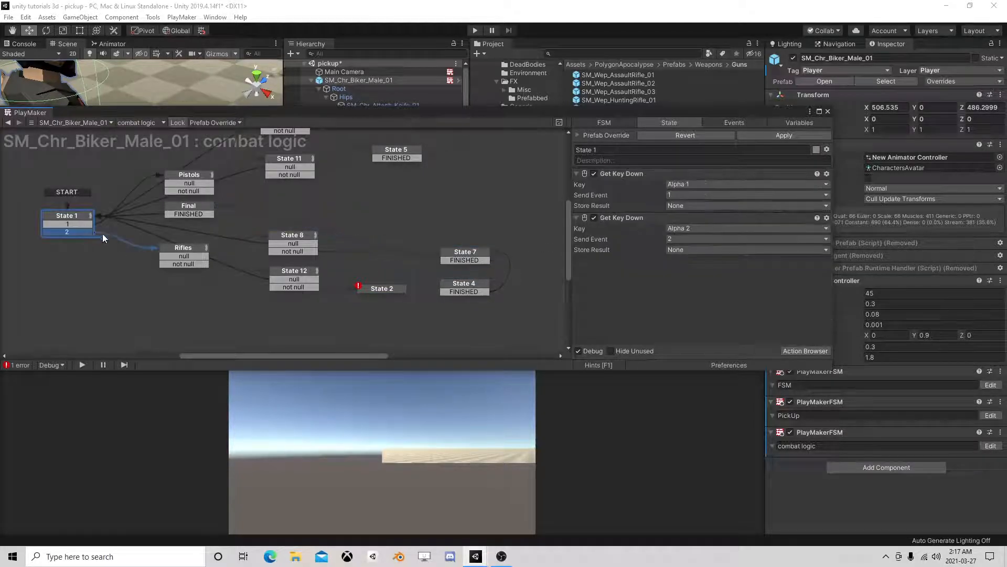
pyautogui.click(185, 180)
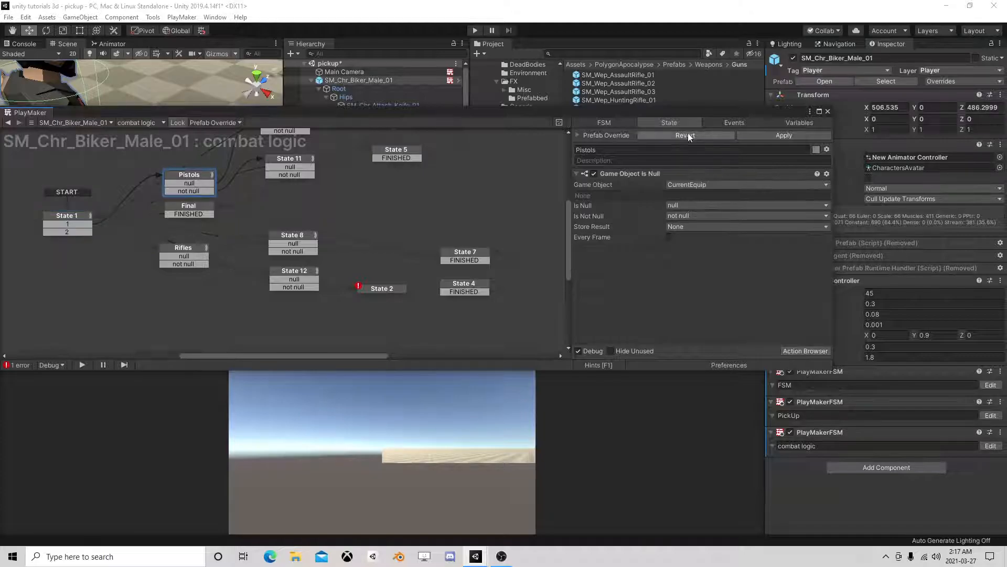
pyautogui.click(781, 122)
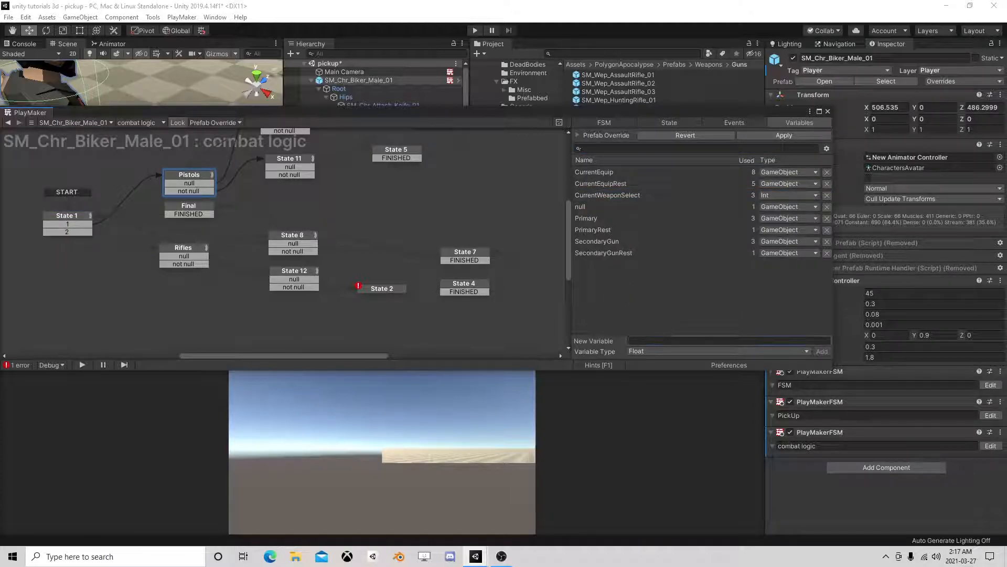
pyautogui.click(637, 351)
pyautogui.click(656, 163)
pyautogui.write('\\')
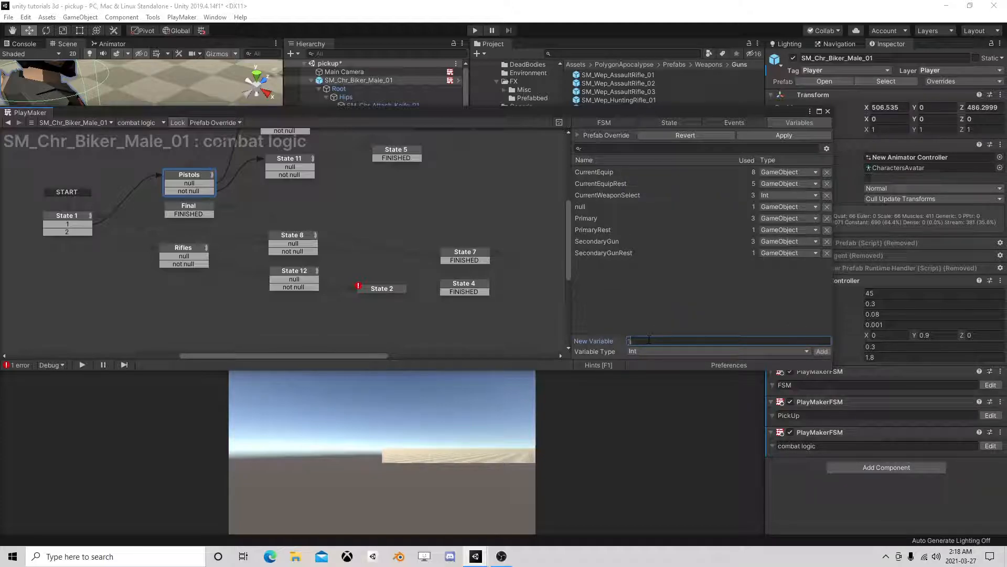
pyautogui.press('BackSpace')
pyautogui.write('Switching')
pyautogui.press('Return')
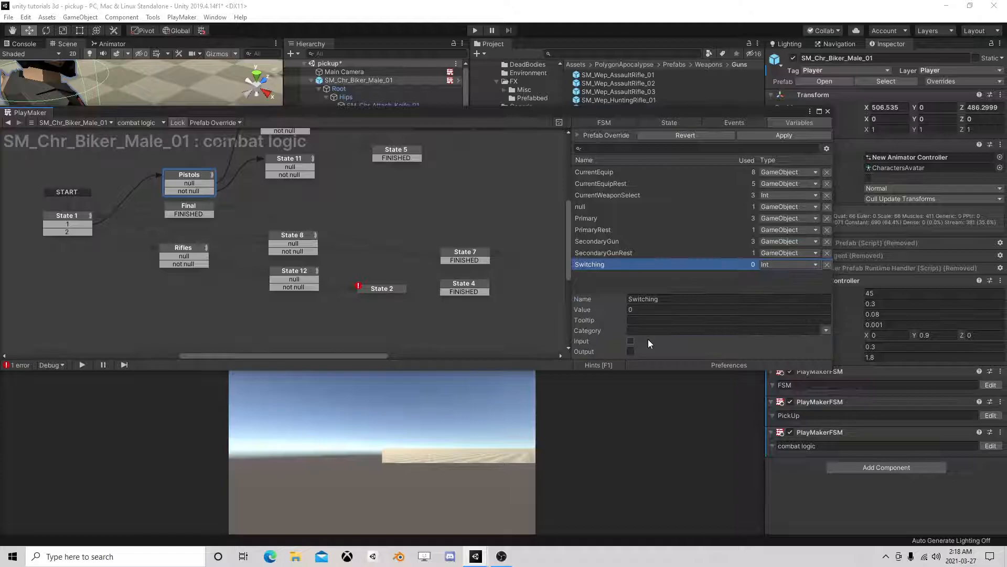
# Copy State 7's Set Int Value action ahead of the null check in Pistols and make it set Switching to 1.
pyautogui.click(478, 262)
pyautogui.rightClick(650, 176)
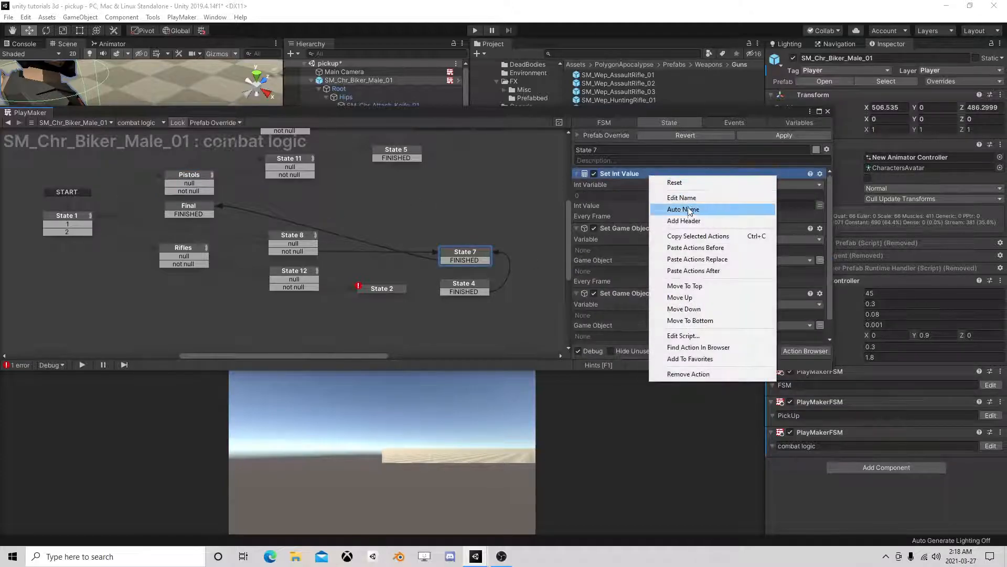
pyautogui.click(698, 236)
pyautogui.click(181, 184)
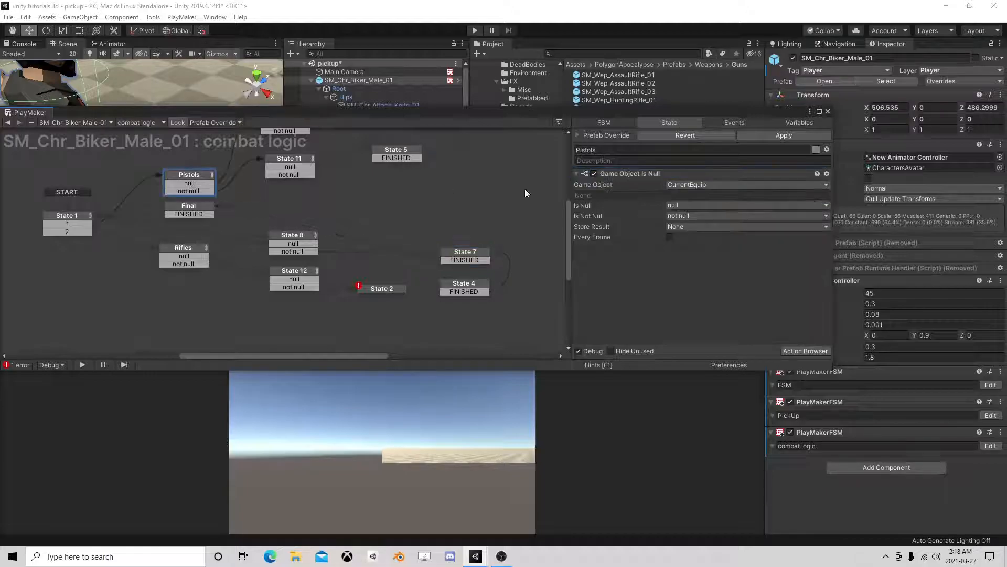
pyautogui.rightClick(640, 175)
pyautogui.click(689, 246)
pyautogui.click(692, 184)
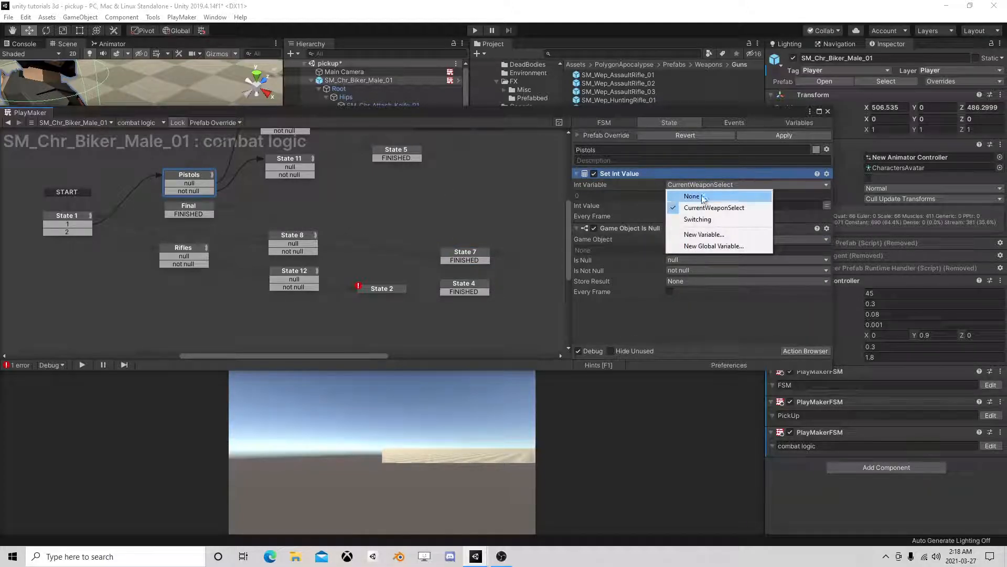
pyautogui.click(708, 225)
pyautogui.click(687, 206)
pyautogui.write('2')
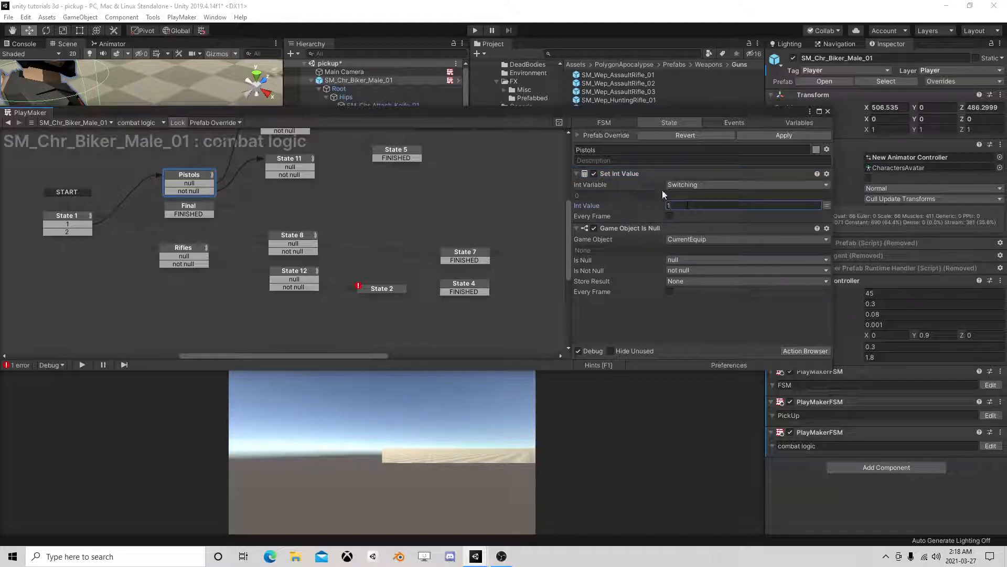
# Copy the Switching Set Int Value action from Pistols ahead of the null check in Rifles and set its value to 2.
pyautogui.rightClick(625, 174)
pyautogui.click(651, 233)
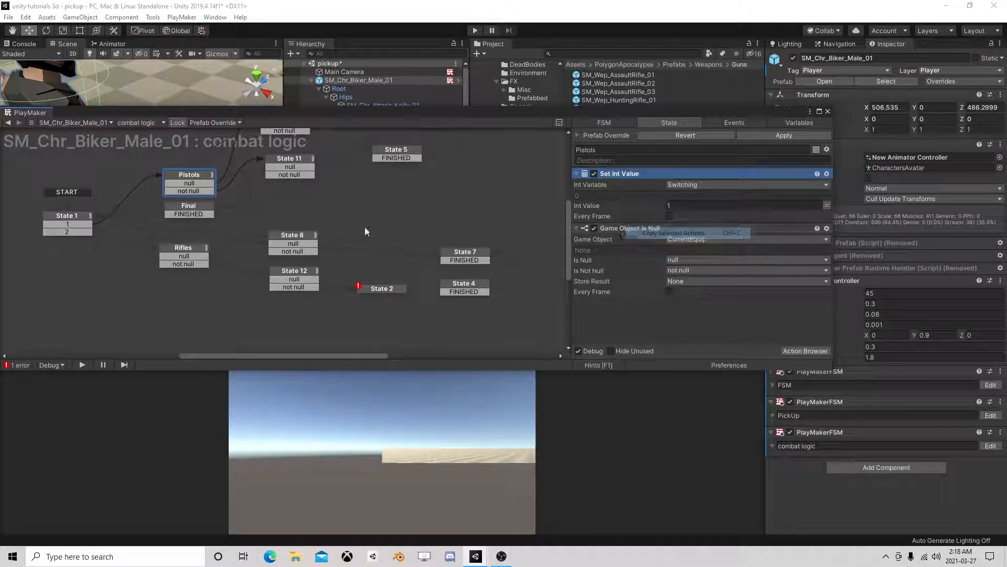
pyautogui.click(198, 252)
pyautogui.rightClick(632, 173)
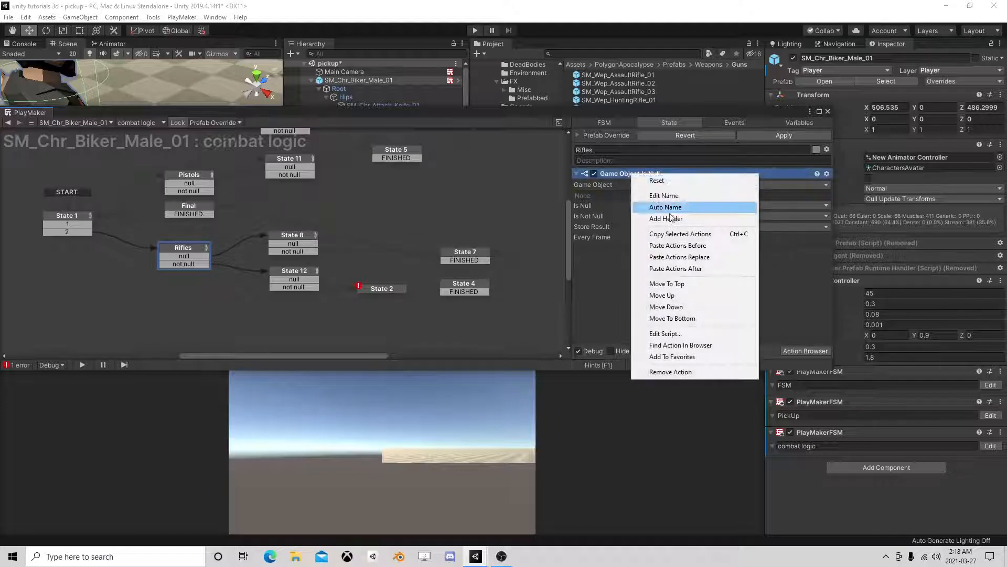
pyautogui.click(675, 245)
pyautogui.click(682, 205)
pyautogui.write('2')
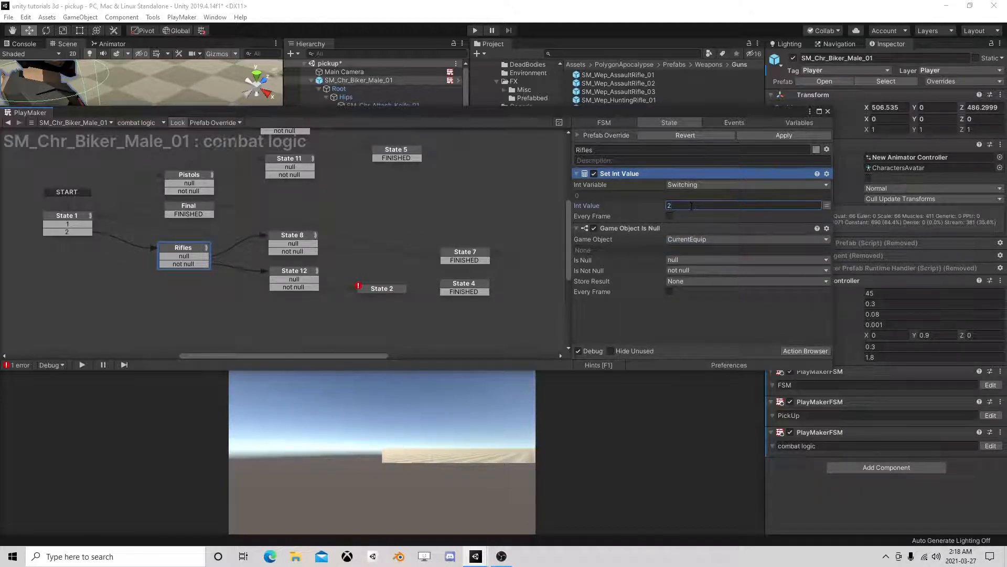
# Give State 2's Int Compare CurrentWeaponSelect as second integer and a new disarm event for Equal, added as a transition.
pyautogui.click(392, 286)
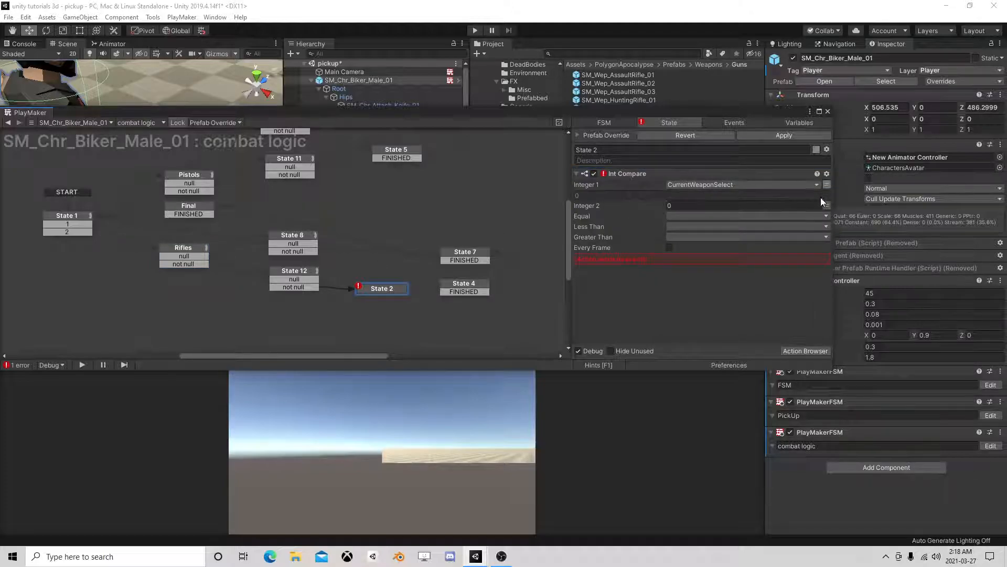
pyautogui.click(826, 206)
pyautogui.click(772, 205)
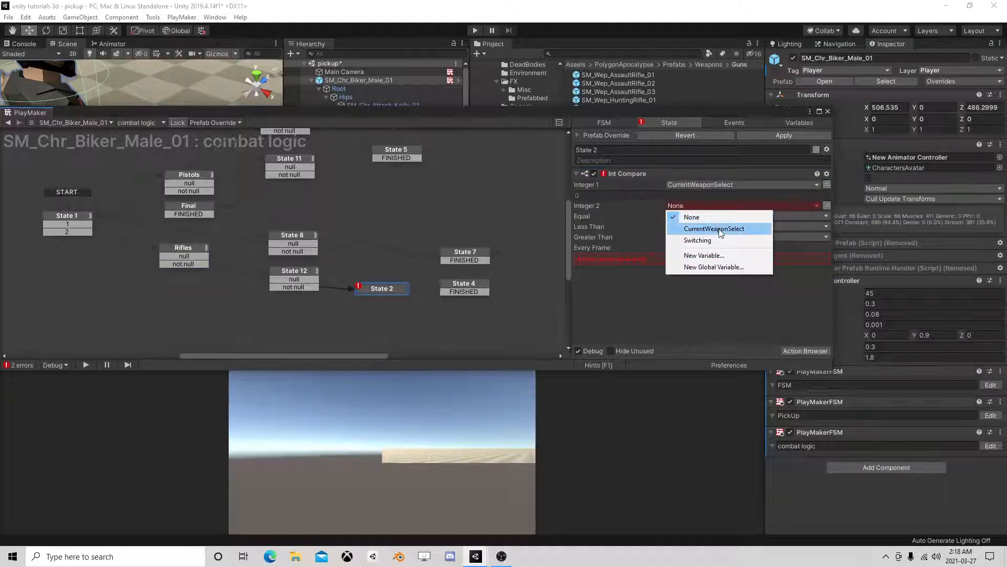
pyautogui.click(720, 231)
pyautogui.click(691, 226)
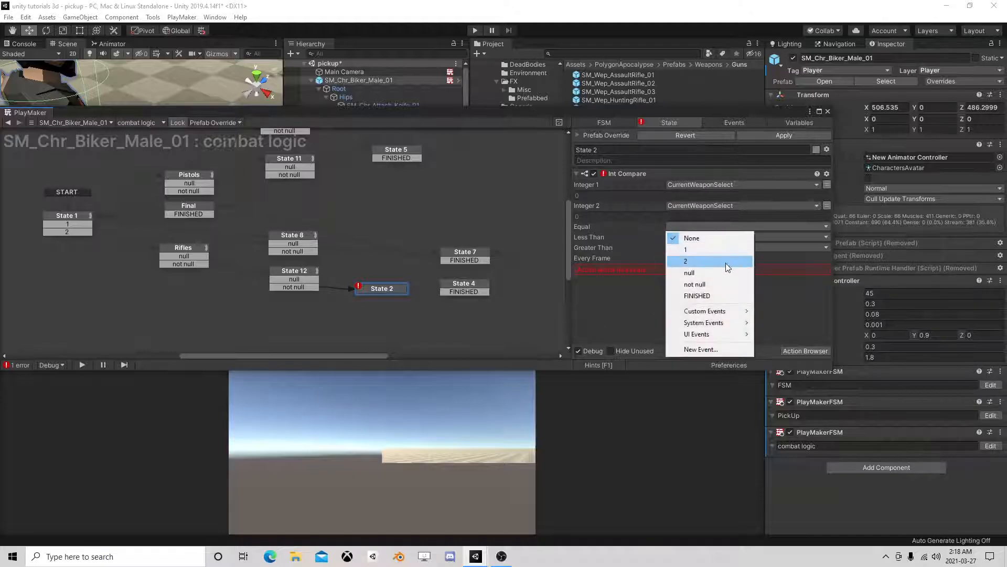
pyautogui.click(700, 349)
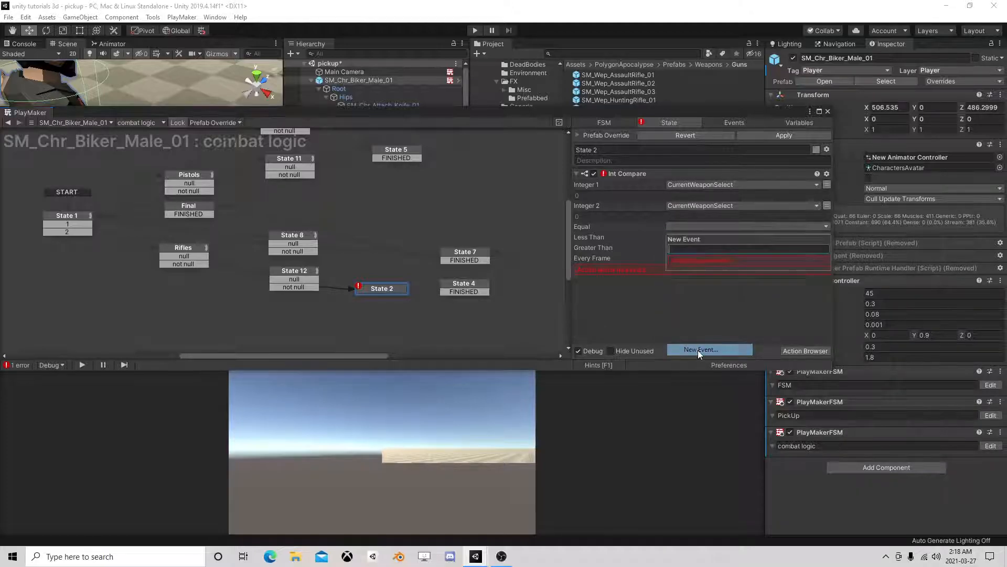
pyautogui.write('disar')
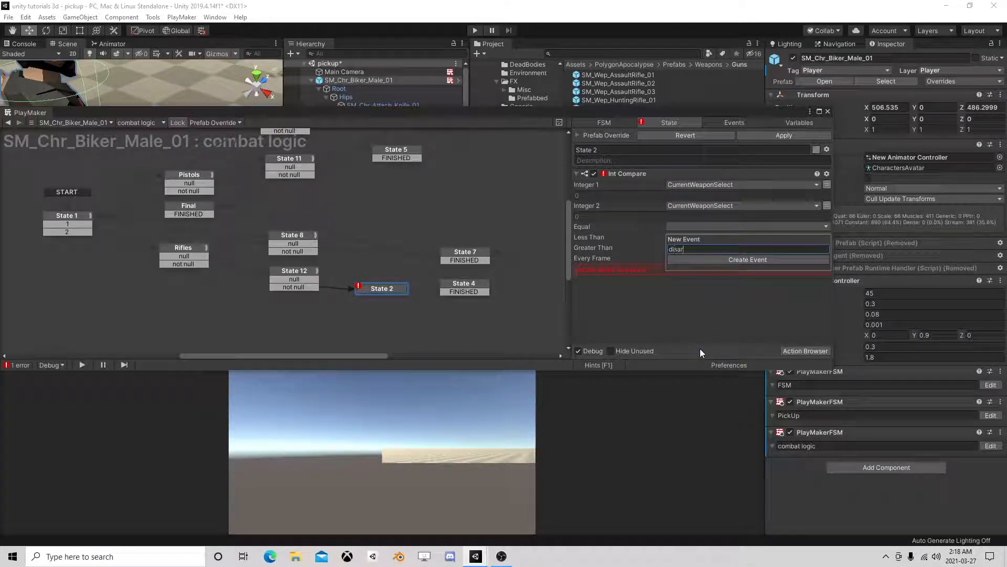
pyautogui.write('m')
pyautogui.press('Return')
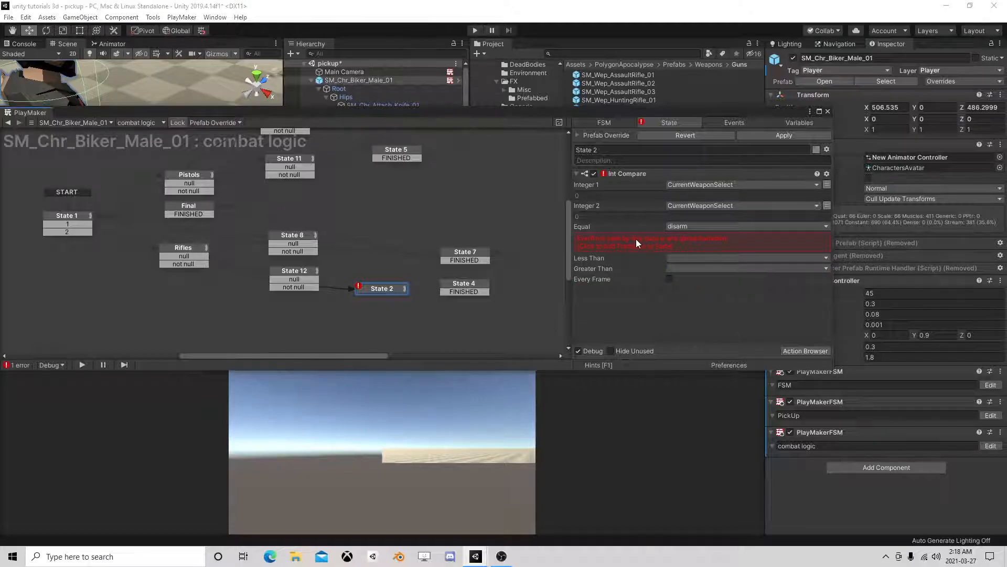
pyautogui.click(637, 241)
# Use FINISHED for State 2's Less Than and Greater Than results and route that transition to State 4.
pyautogui.click(681, 237)
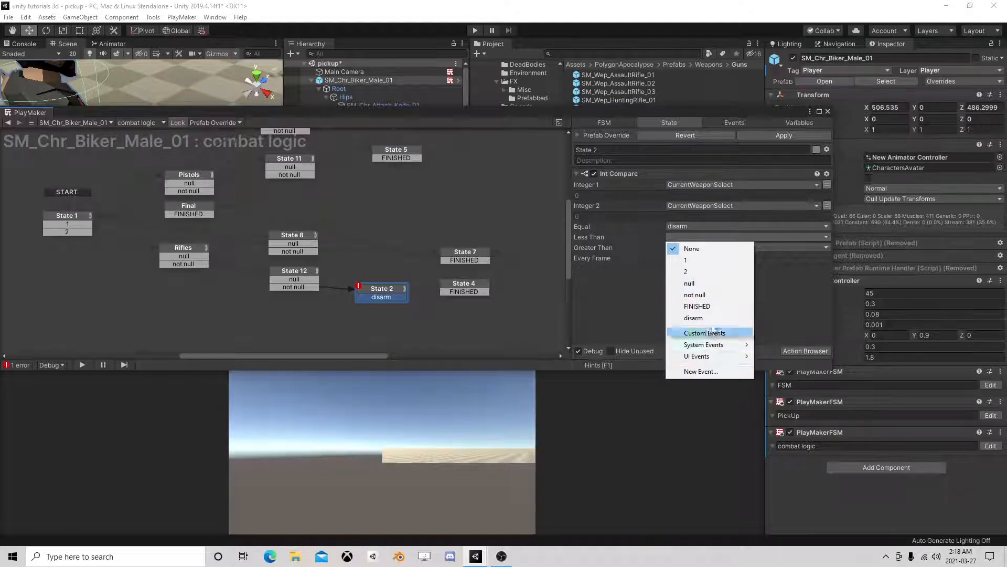
pyautogui.click(696, 306)
pyautogui.click(698, 250)
pyautogui.click(693, 248)
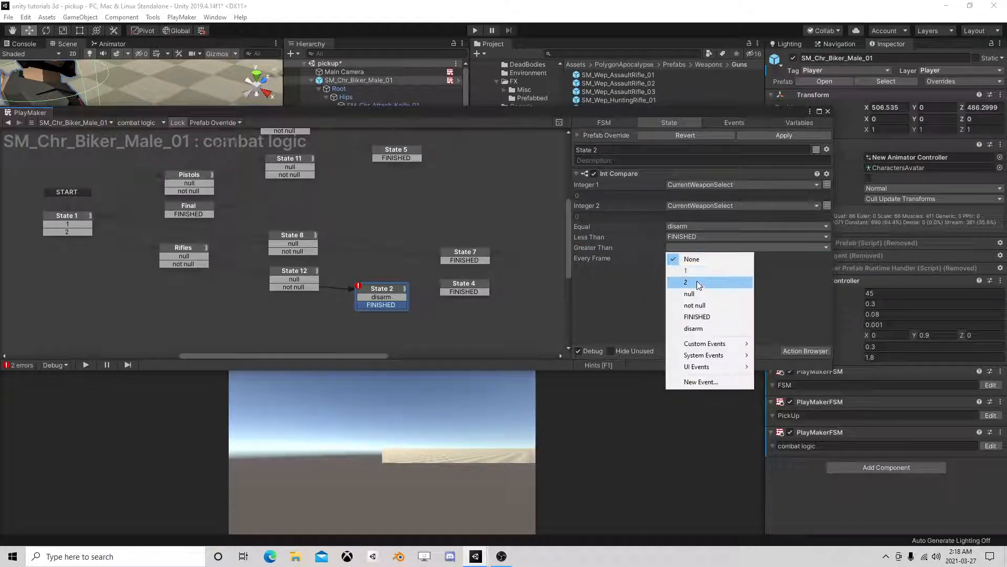
pyautogui.click(701, 316)
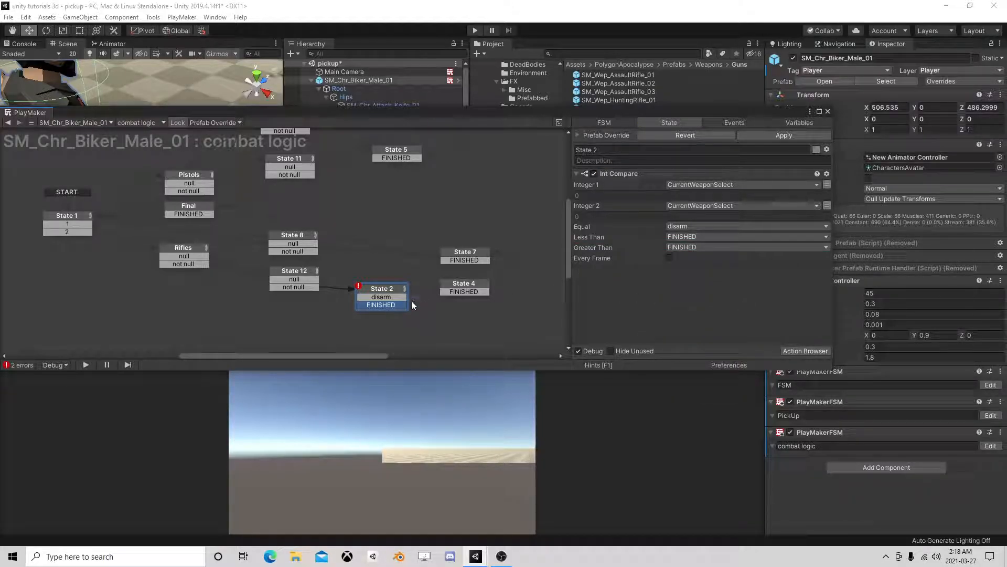
pyautogui.moveTo(405, 308); pyautogui.dragTo(442, 295)
# Duplicate State 4 below the original and route State 2's disarm transition to the copy.
pyautogui.click(462, 287)
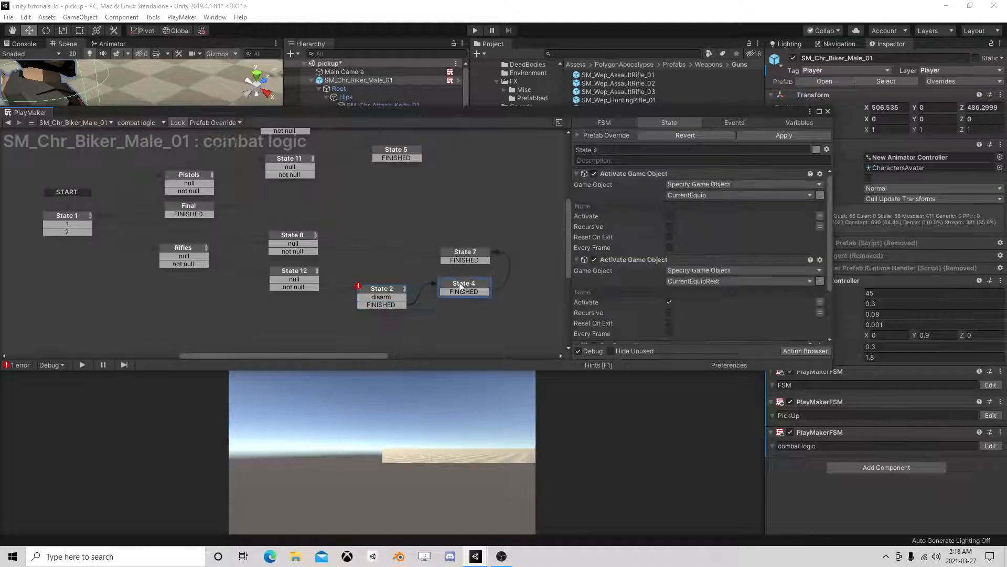
pyautogui.rightClick(467, 286)
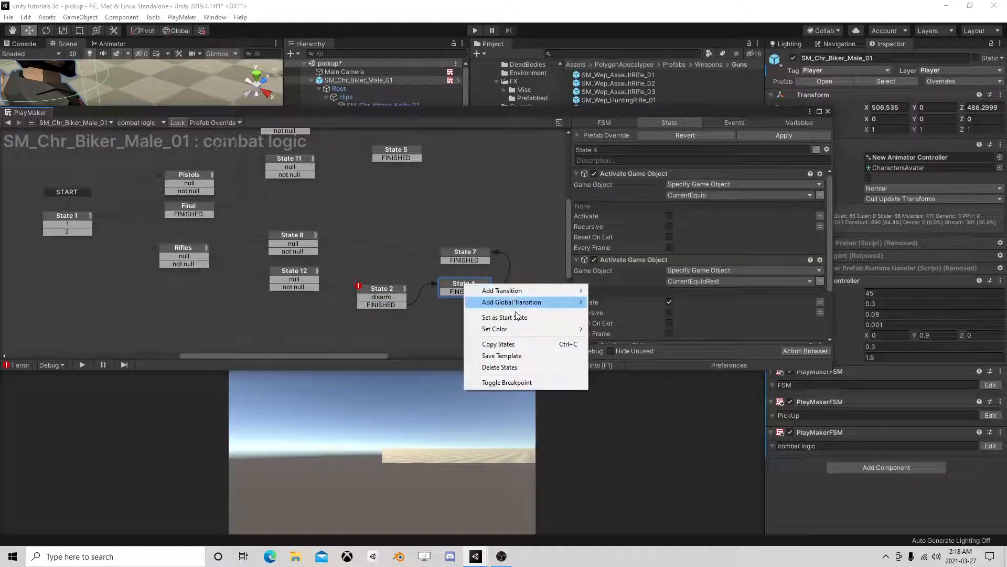
pyautogui.click(499, 344)
pyautogui.rightClick(440, 317)
pyautogui.click(472, 332)
pyautogui.moveTo(396, 303); pyautogui.dragTo(471, 318)
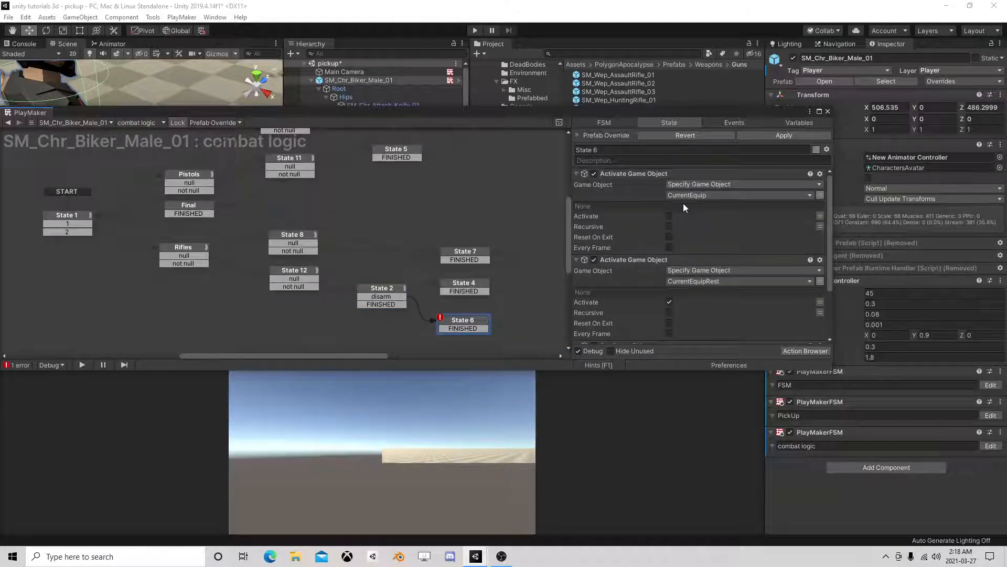
# Copy State 7's Set Int Value action to the end of State 6 and set CurrentWeaponSelect to 0 there.
pyautogui.scroll(-1, 671, 209)
pyautogui.scroll(1, 672, 209)
pyautogui.click(473, 255)
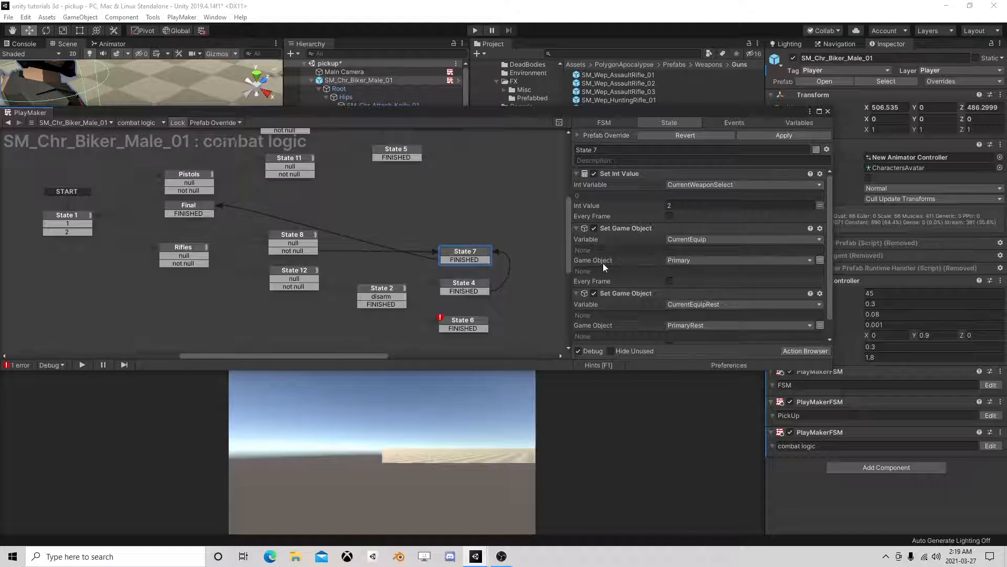
pyautogui.click(625, 173)
pyautogui.rightClick(625, 173)
pyautogui.click(667, 234)
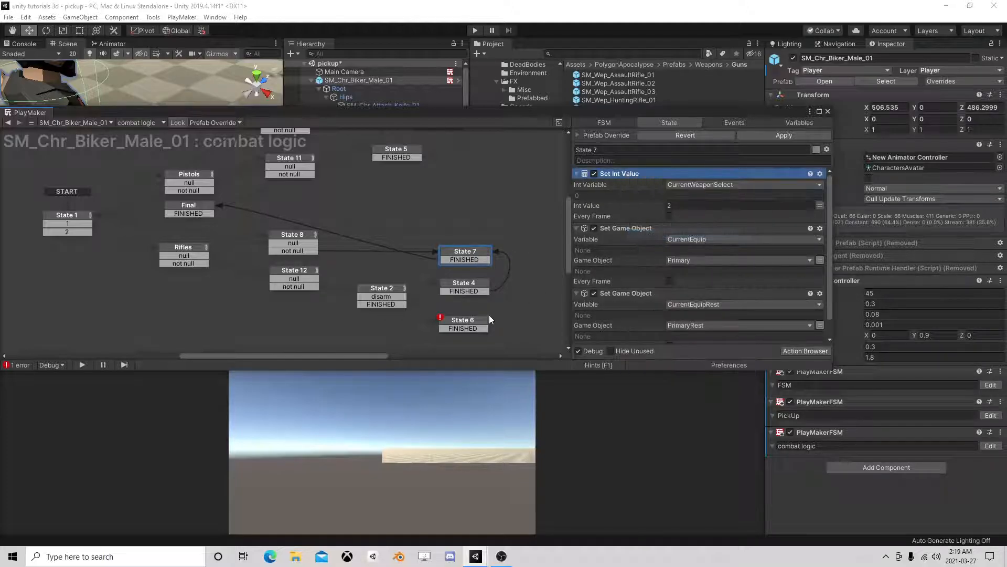
pyautogui.click(463, 323)
pyautogui.scroll(-2, 633, 341)
pyautogui.rightClick(632, 340)
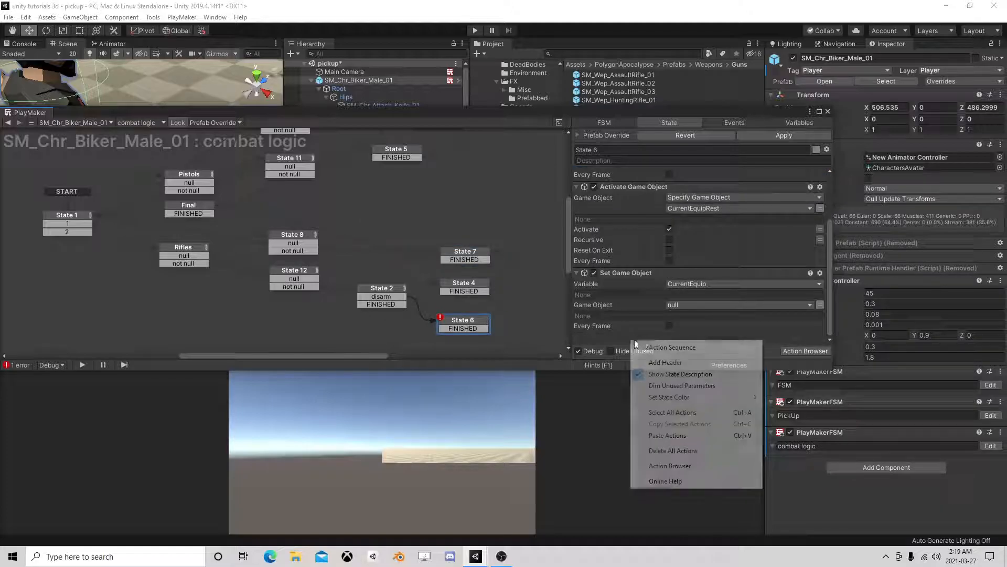
pyautogui.click(676, 432)
pyautogui.click(679, 316)
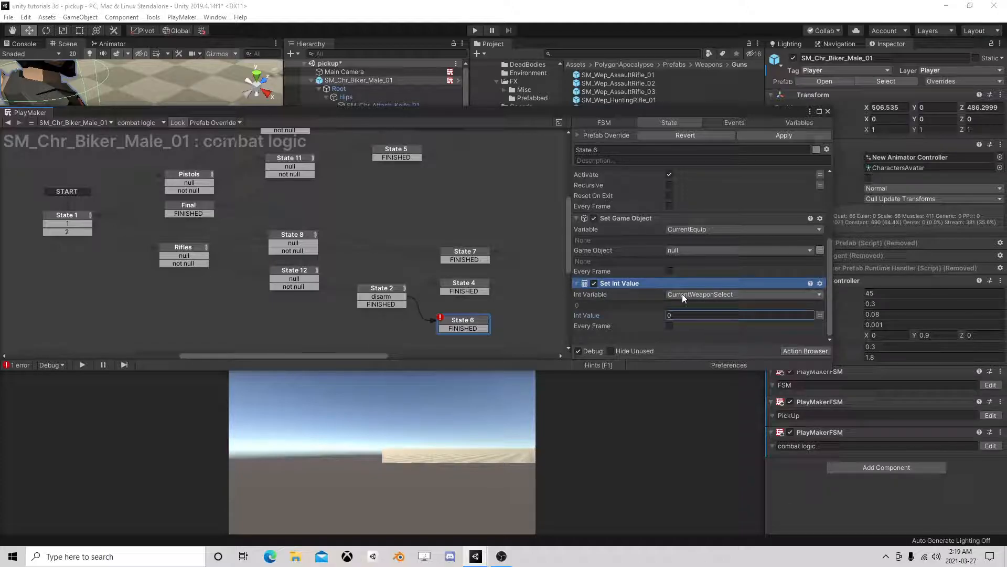
pyautogui.scroll(2, 682, 294)
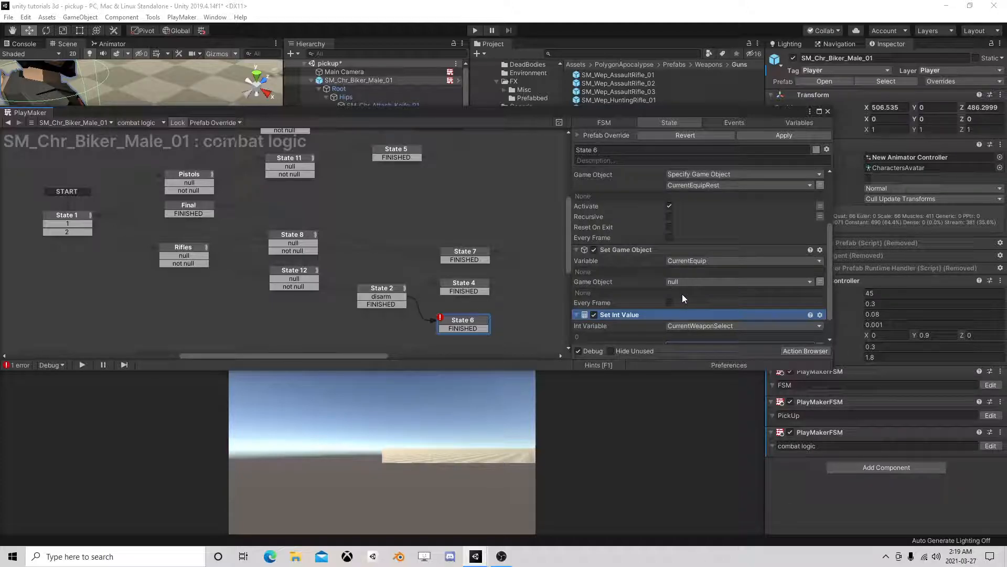
pyautogui.scroll(3, 690, 291)
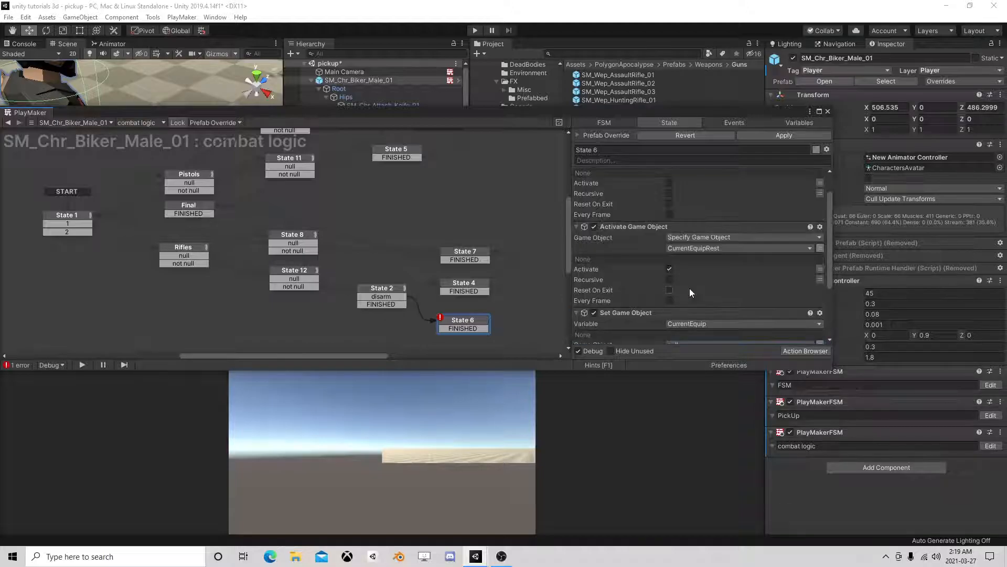
pyautogui.scroll(2, 690, 288)
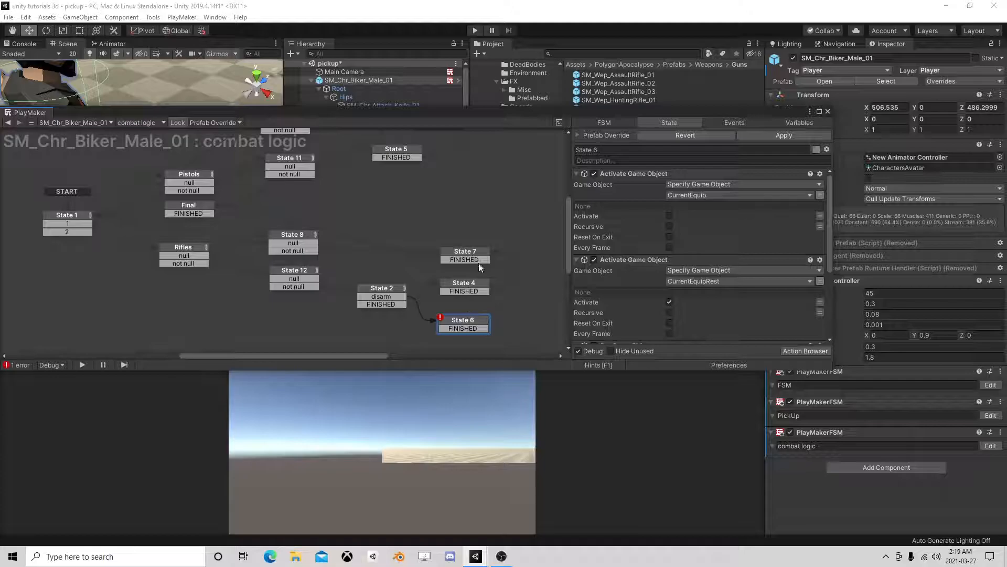
# Check the actions in State 7 and Final, and route State 6's FINISHED transition back to State 1.
pyautogui.click(465, 253)
pyautogui.scroll(-1, 694, 256)
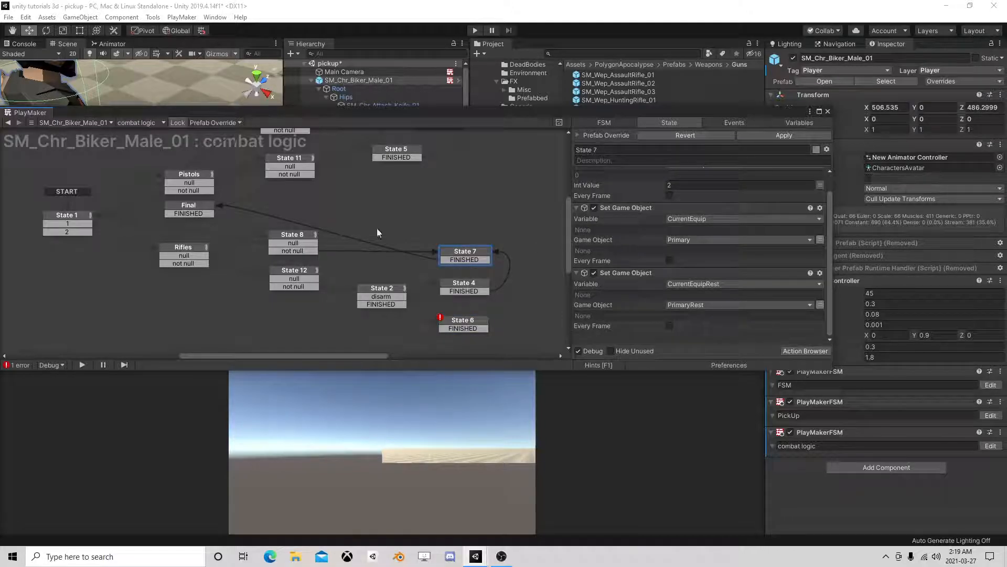
pyautogui.click(199, 204)
pyautogui.scroll(-1, 666, 252)
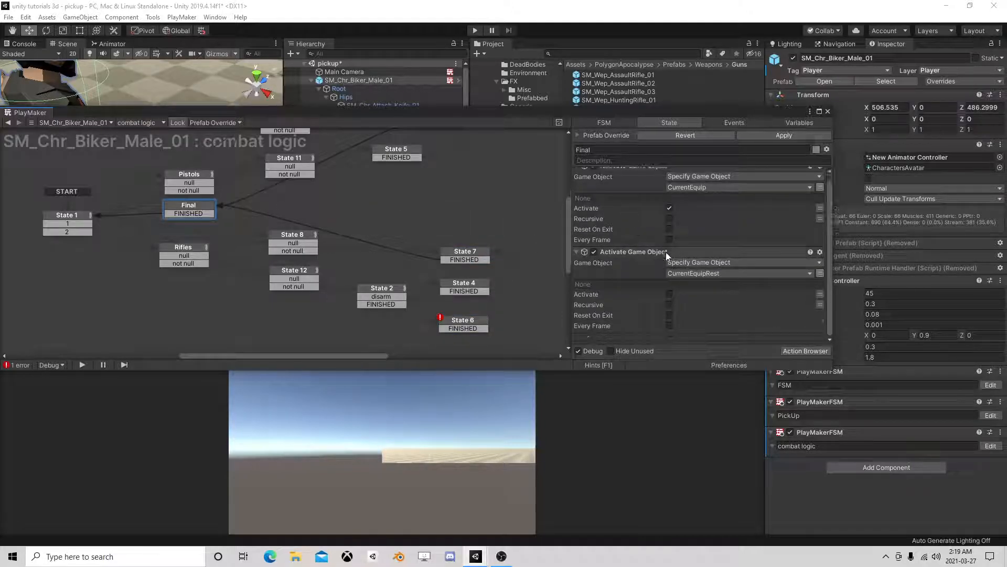
pyautogui.click(465, 328)
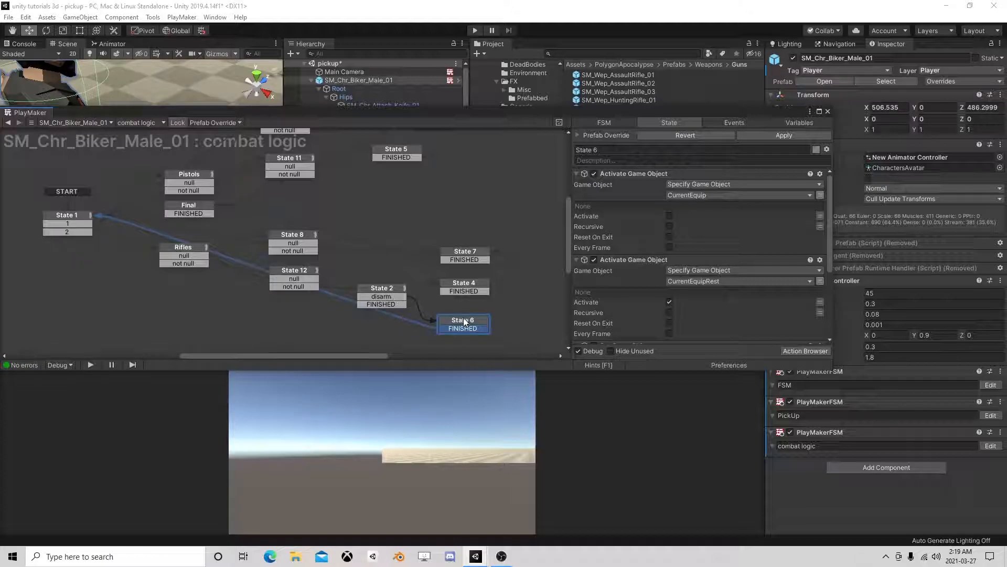
# Paste a copy of State 2 between State 10 and State 9, linking State 10's not null to it and its FINISHED to State 9.
pyautogui.click(385, 290)
pyautogui.rightClick(386, 288)
pyautogui.click(425, 348)
pyautogui.moveTo(395, 213); pyautogui.dragTo(335, 252, button='middle')
pyautogui.rightClick(274, 152)
pyautogui.click(297, 169)
pyautogui.moveTo(232, 187); pyautogui.dragTo(360, 178)
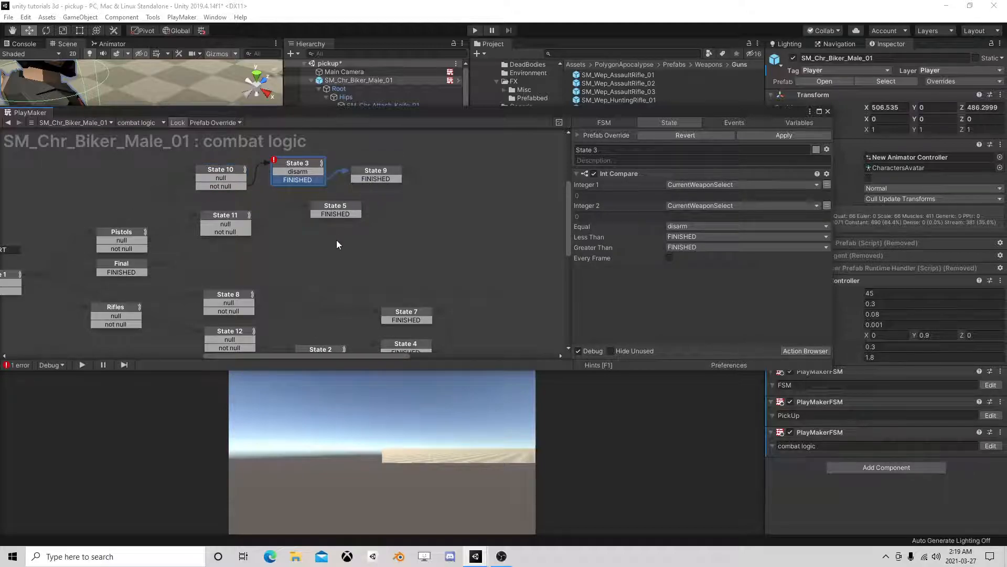
# Move State 6 beside Final and route State 3's disarm transition to it.
pyautogui.scroll(-2, 341, 249)
pyautogui.click(383, 320)
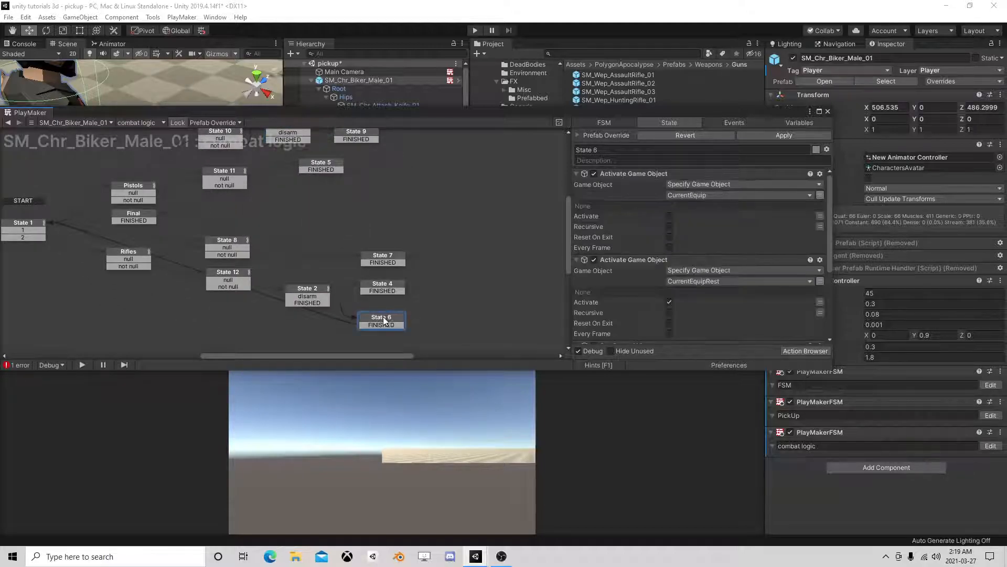
pyautogui.rightClick(385, 321)
pyautogui.click(607, 283)
pyautogui.scroll(-4, 662, 286)
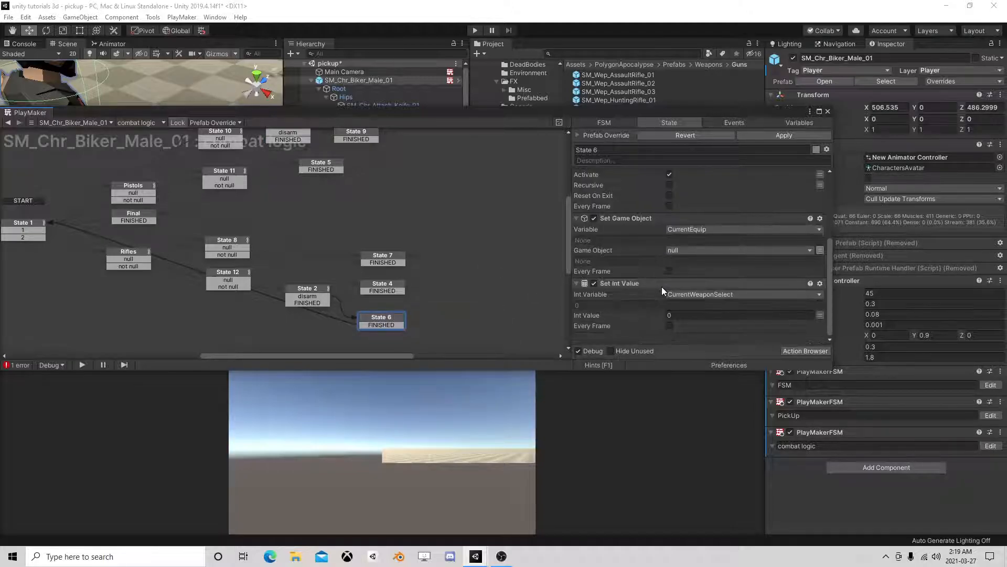
pyautogui.scroll(4, 717, 276)
pyautogui.scroll(-2, 376, 182)
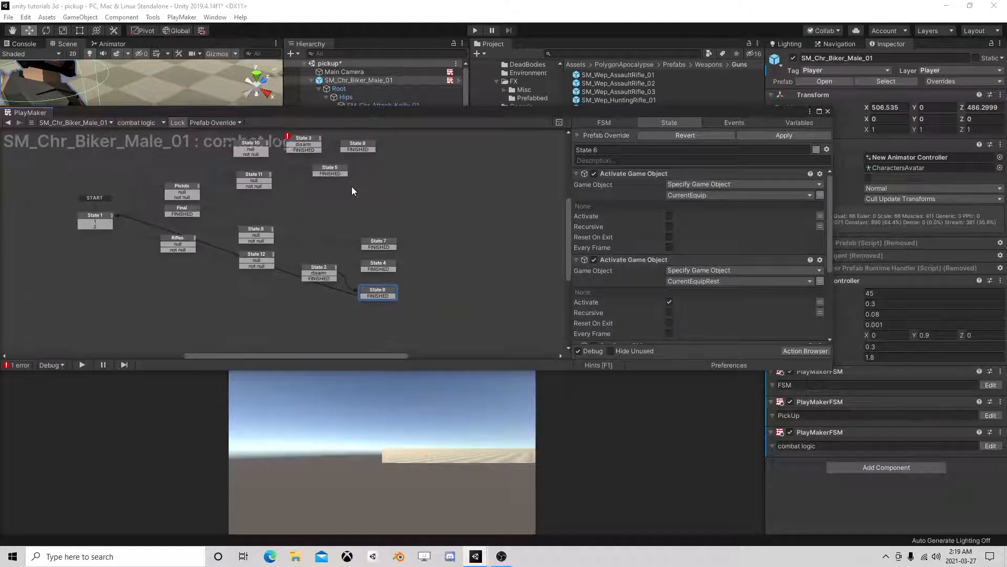
pyautogui.moveTo(316, 150); pyautogui.dragTo(214, 210)
pyautogui.click(373, 290)
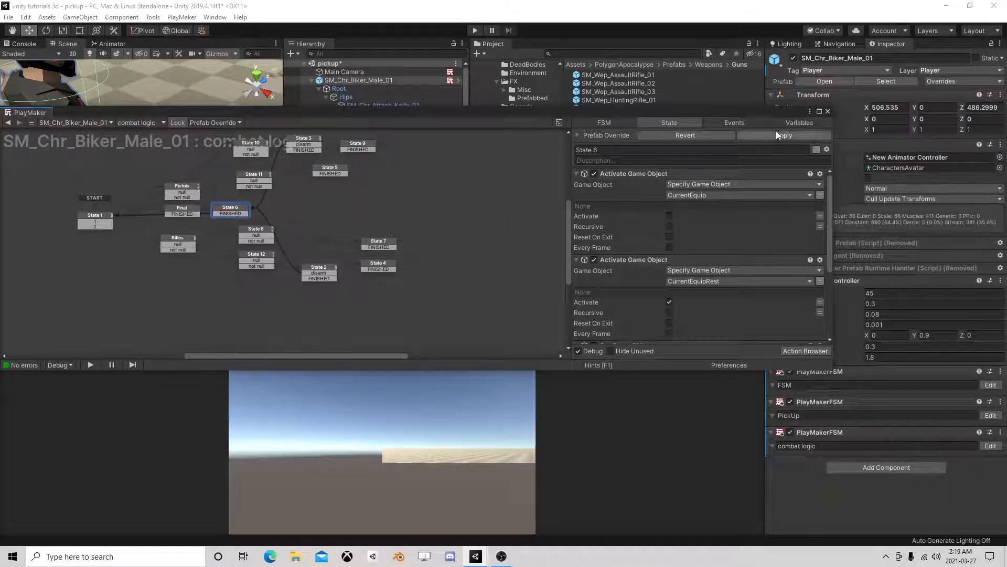
# Run the game and walk the character to the AK47 and the pistol to pick both up.
pyautogui.click(828, 111)
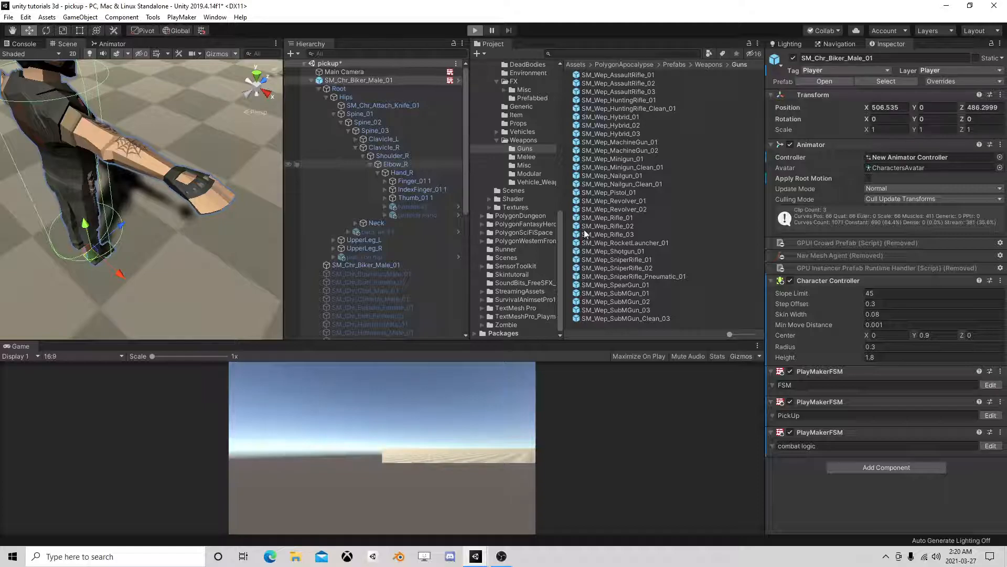
pyautogui.press('w')
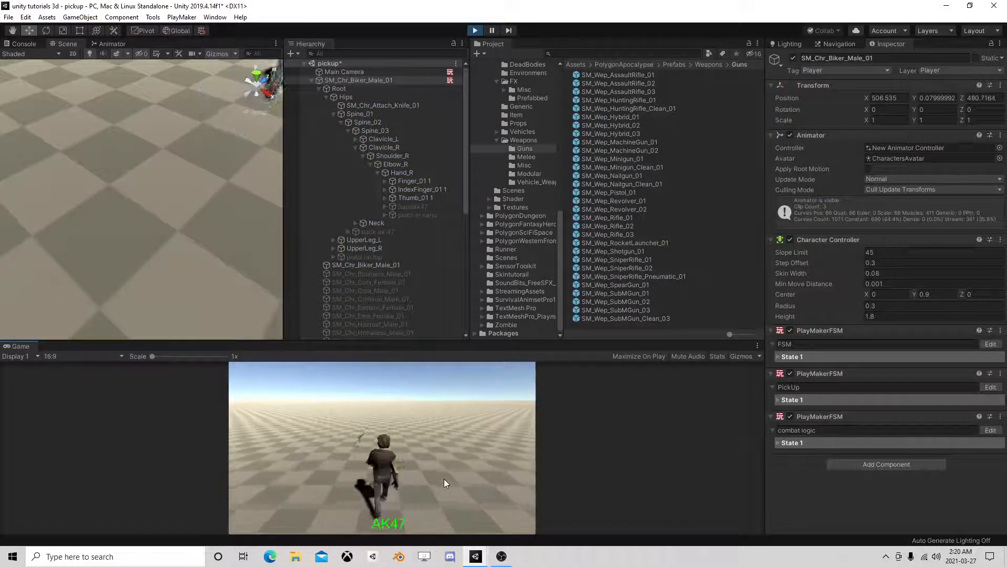
pyautogui.press('e')
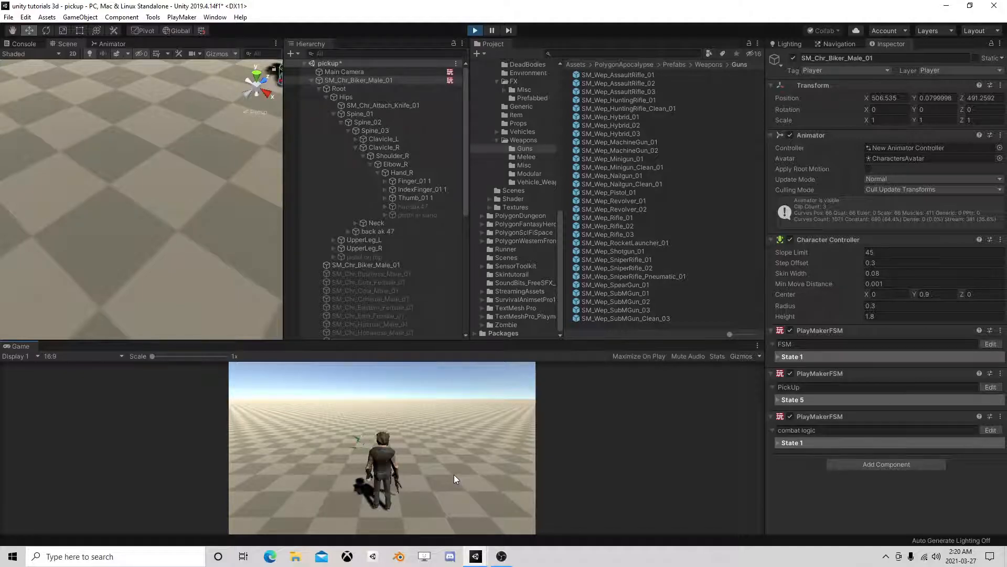
pyautogui.press('w')
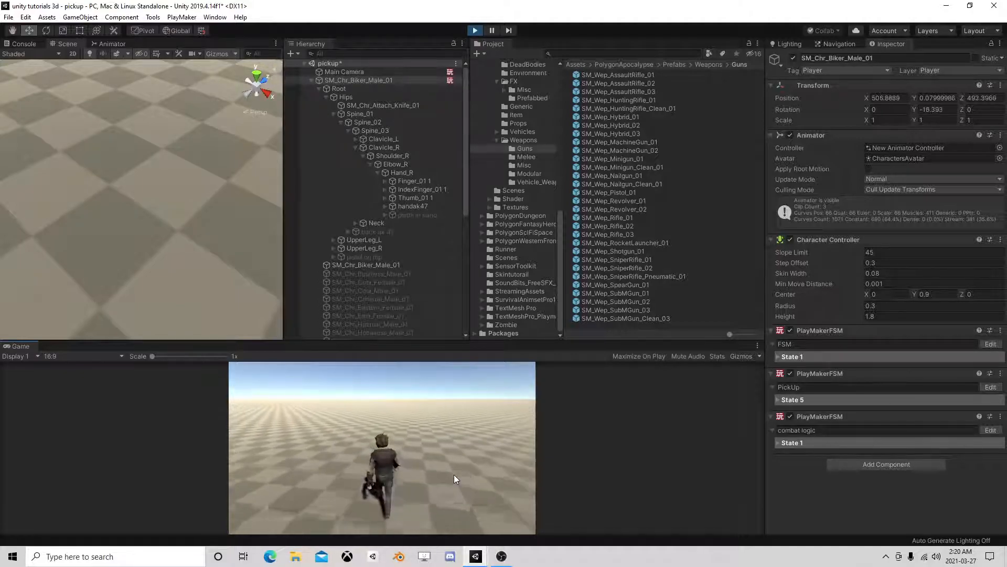
pyautogui.press('w')
# Test equipping, holstering and swapping the rifle and pistol in the running game with weapon selections 1 and 2.
pyautogui.press('1')
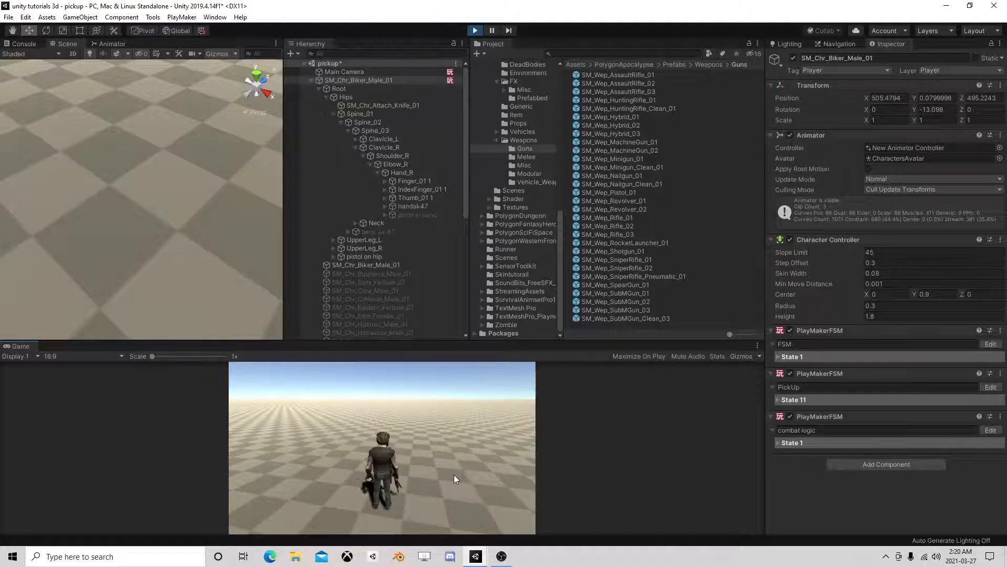
pyautogui.press('1')
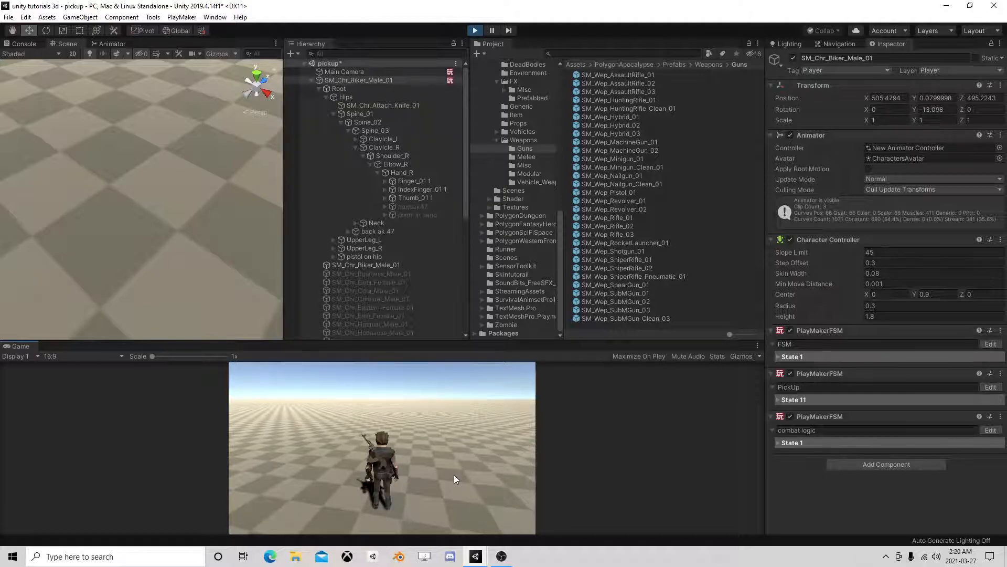
pyautogui.press('2')
pyautogui.press('1')
pyautogui.press('1')
pyautogui.press('2')
pyautogui.press('1')
pyautogui.press('2')
pyautogui.press('2')
pyautogui.press('1')
pyautogui.press('1')
pyautogui.press('1')
pyautogui.press('1')
pyautogui.press('1')
pyautogui.press('1')
pyautogui.press('1')
pyautogui.press('1')
pyautogui.press('1')
pyautogui.press('1')
pyautogui.press('1')
# Open the running combat logic FSM and trace its state transitions while alternating pistol and rifle selections.
pyautogui.click(990, 432)
pyautogui.press('1')
pyautogui.scroll(-1, 376, 257)
pyautogui.moveTo(374, 223); pyautogui.dragTo(321, 236, button='middle')
pyautogui.click(446, 419)
pyautogui.press('1')
pyautogui.press('1')
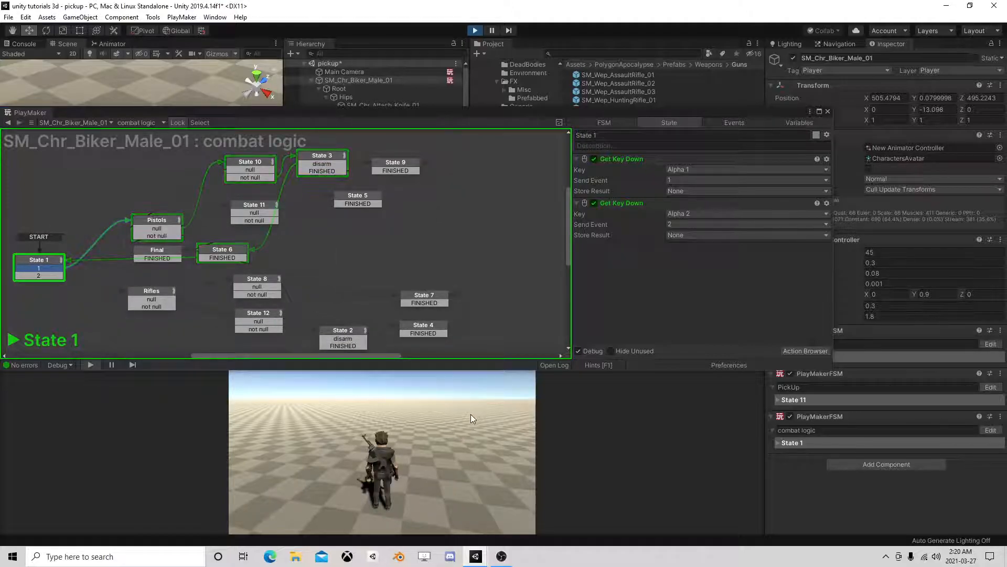
pyautogui.press('2')
pyautogui.press('2')
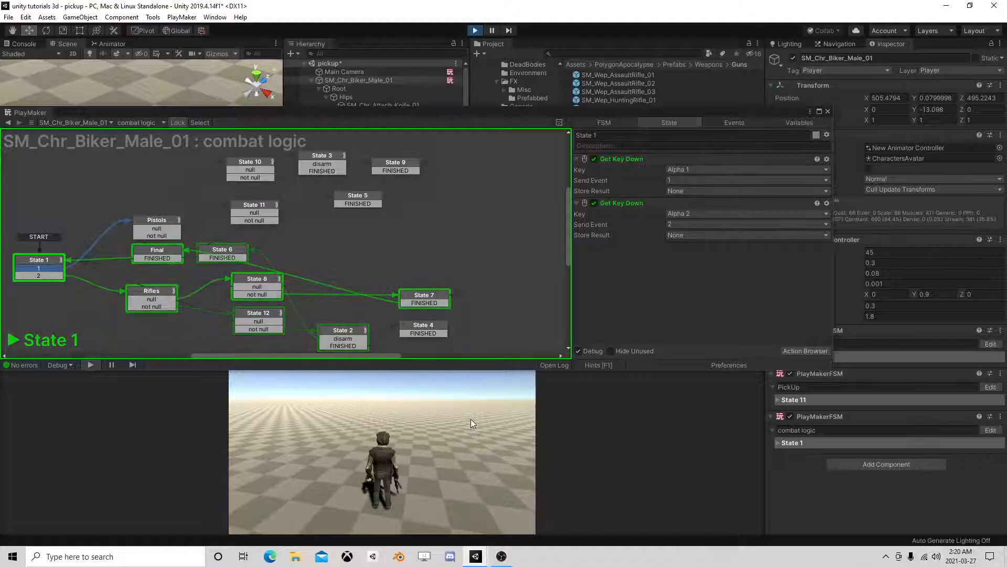
pyautogui.press('1')
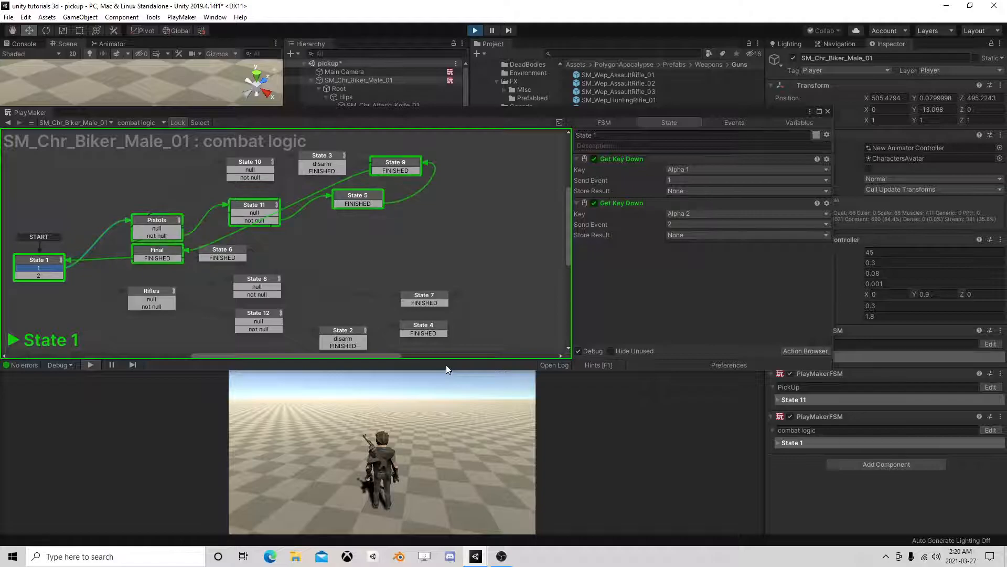
pyautogui.press('2')
pyautogui.press('1')
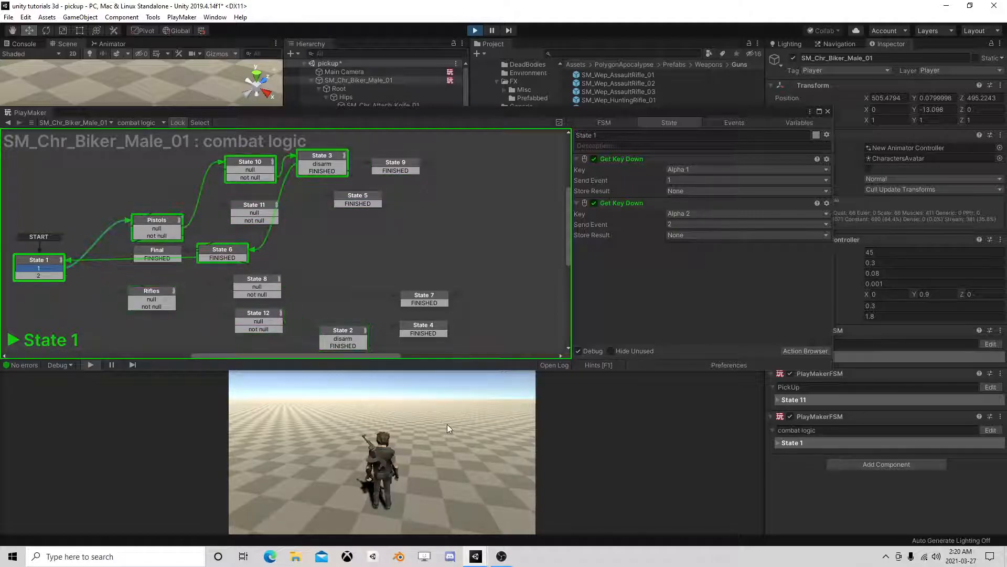
pyautogui.press('2')
pyautogui.press('1')
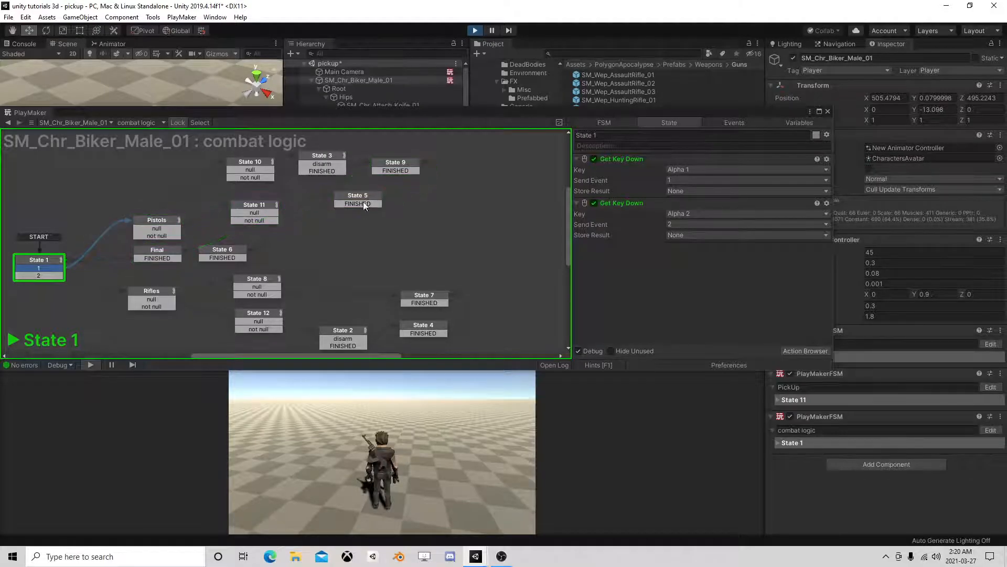
# Trigger the pistol selection repeatedly and follow the path through Pistols, State 10, State 3 and State 6.
pyautogui.press('1')
pyautogui.press('1')
pyautogui.press('1')
pyautogui.press('1')
pyautogui.press('2')
pyautogui.press('1')
pyautogui.press('1')
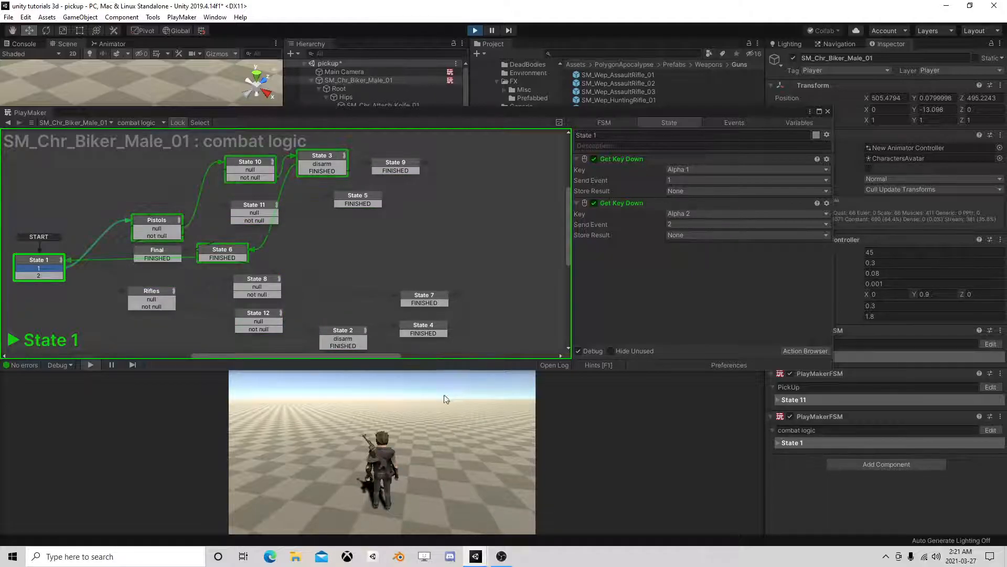
pyautogui.press('1')
pyautogui.press('1')
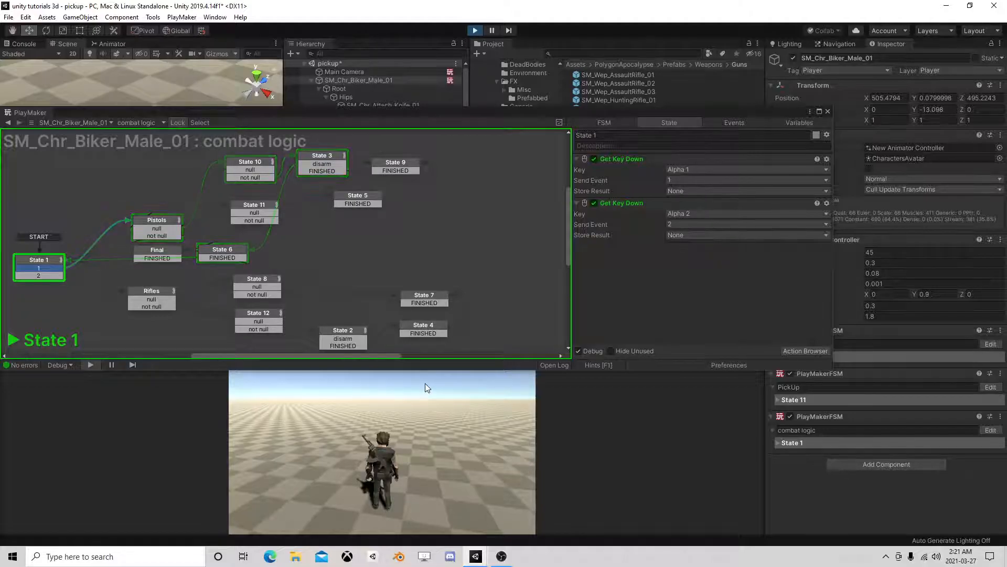
pyautogui.press('1')
pyautogui.press('1')
pyautogui.press('1')
pyautogui.press('1')
pyautogui.press('1')
pyautogui.press('1')
pyautogui.press('1')
pyautogui.press('1')
pyautogui.press('1')
# Examine the actions of State 10, State 3 and Pistols in the running FSM, and stop the game.
pyautogui.click(253, 164)
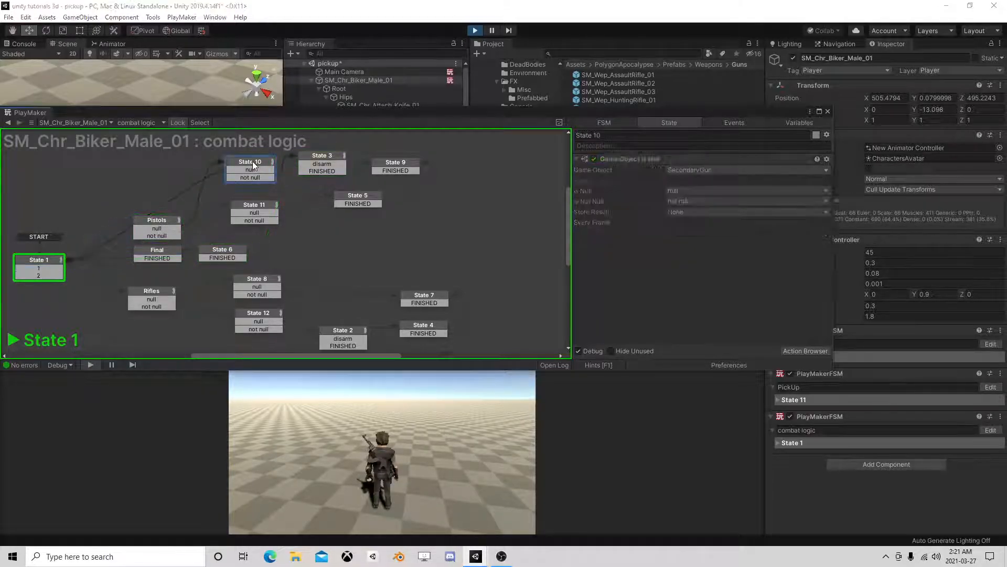
pyautogui.click(323, 158)
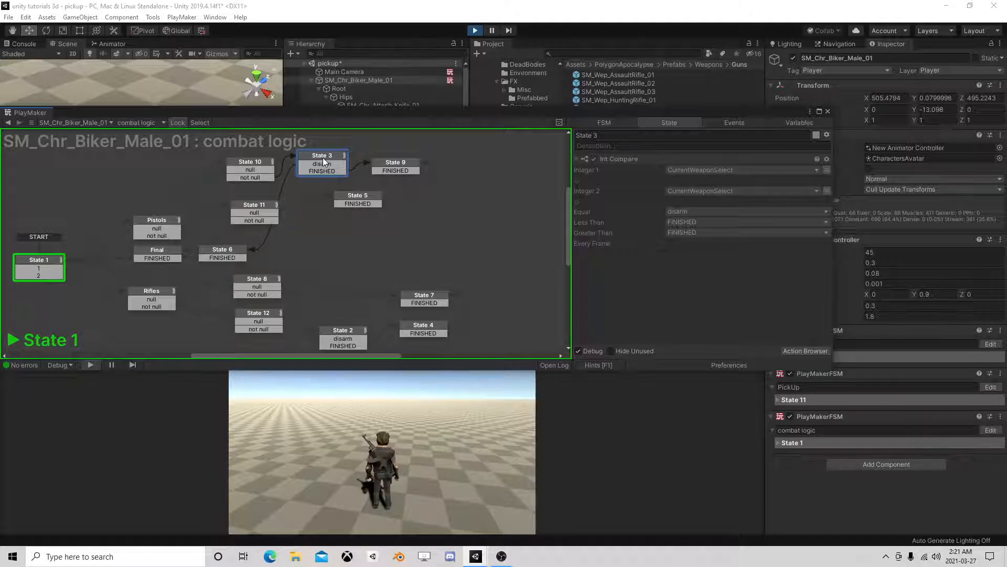
pyautogui.click(153, 222)
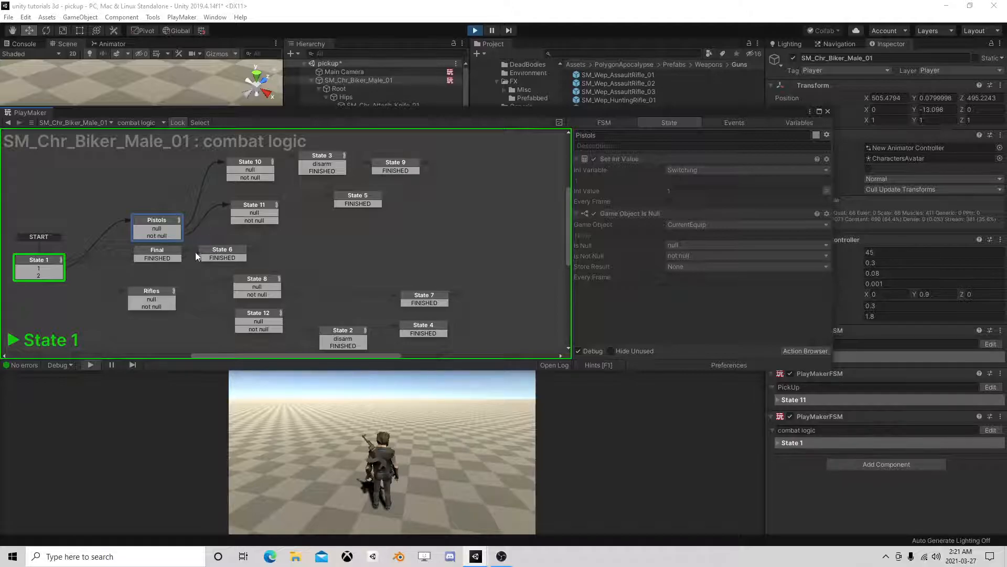
pyautogui.click(322, 157)
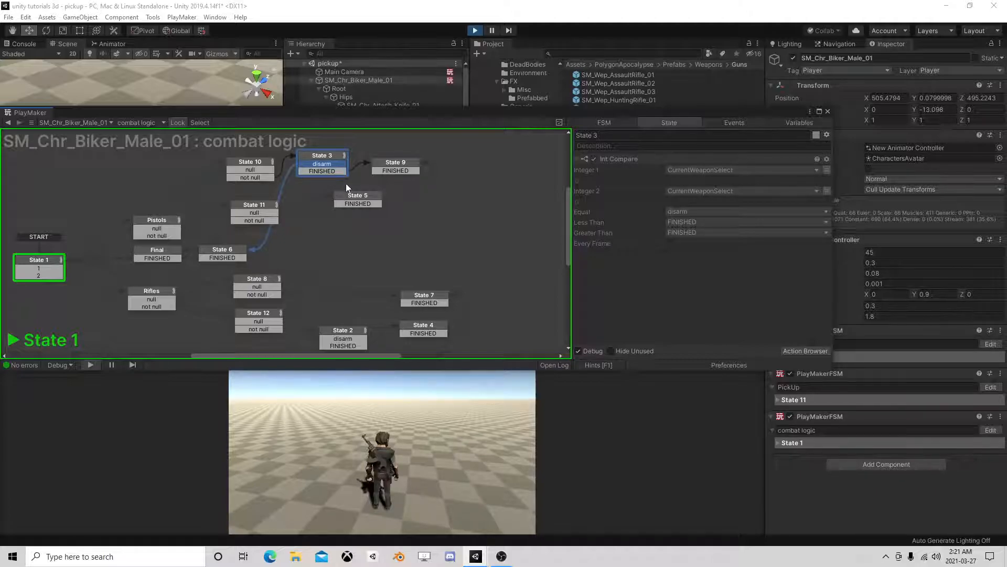
pyautogui.click(332, 159)
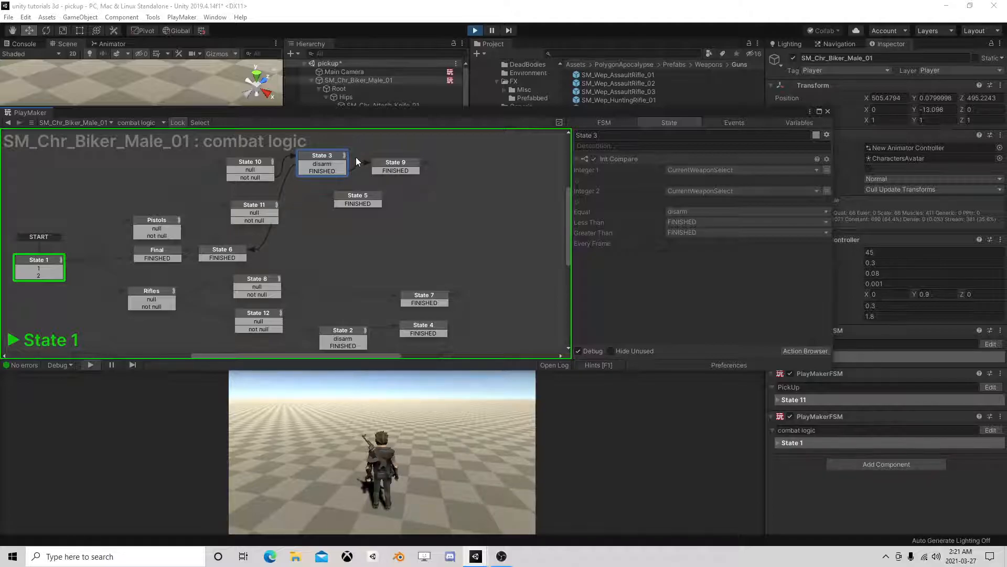
pyautogui.moveTo(326, 154); pyautogui.dragTo(327, 164)
pyautogui.click(475, 30)
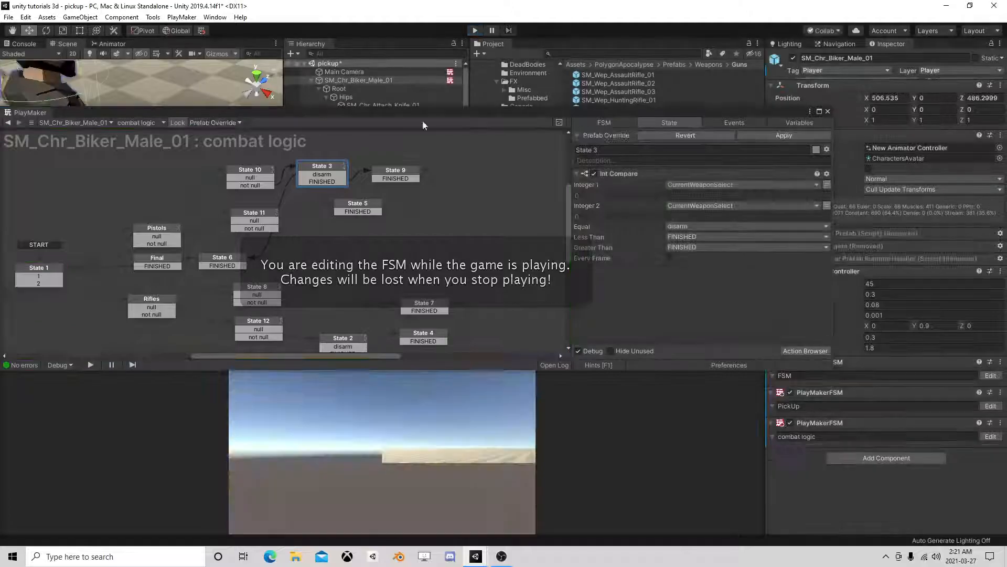
# Spread out State 9, State 5 and State 3 to make room in the pistol branch of the graph.
pyautogui.moveTo(409, 195); pyautogui.dragTo(396, 224, button='middle')
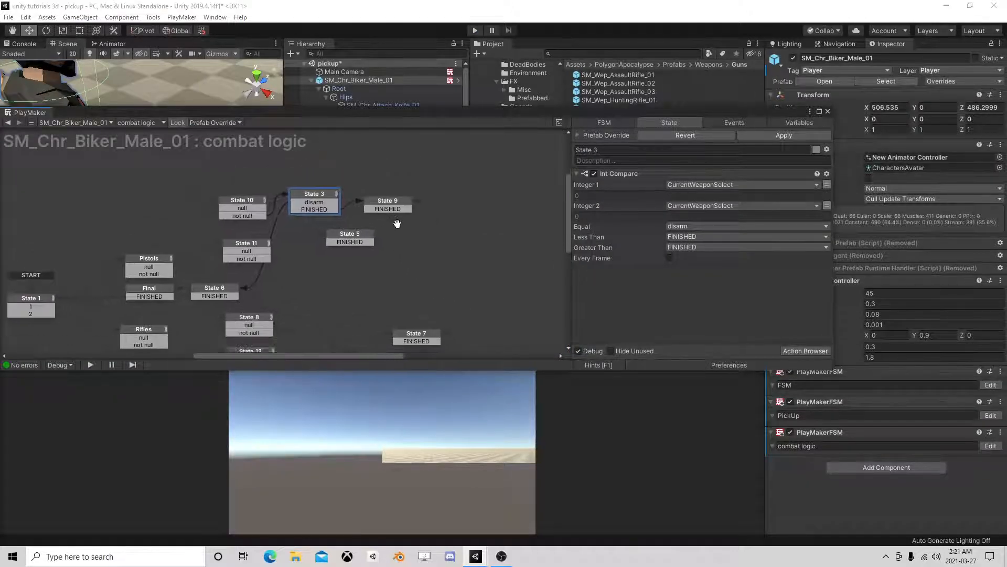
pyautogui.scroll(1, 396, 224)
pyautogui.moveTo(391, 202); pyautogui.dragTo(422, 211)
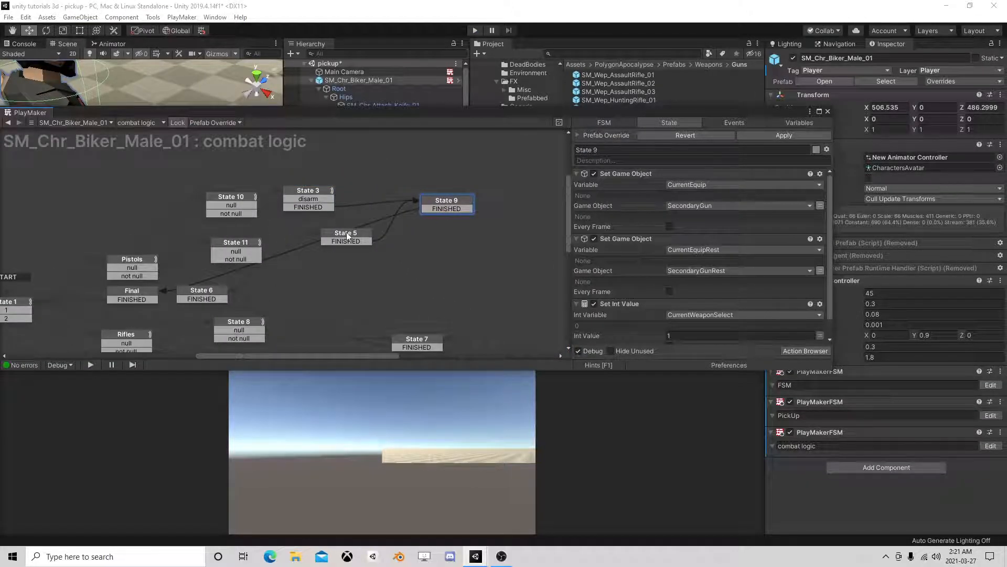
pyautogui.moveTo(347, 235); pyautogui.dragTo(431, 252)
pyautogui.moveTo(310, 191); pyautogui.dragTo(349, 200)
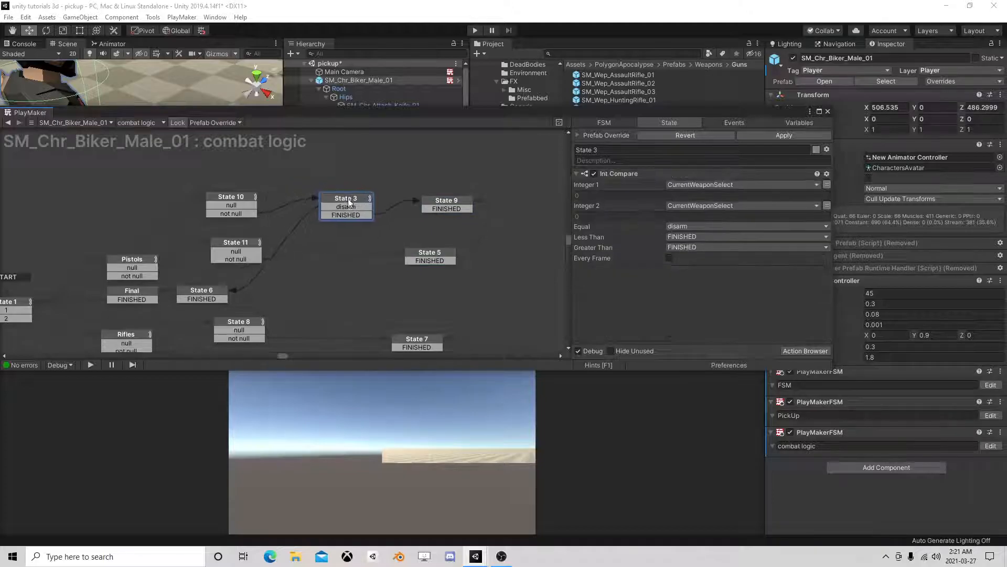
# Duplicate State 3's Int Compare action within the same state.
pyautogui.click(619, 173)
pyautogui.rightClick(631, 173)
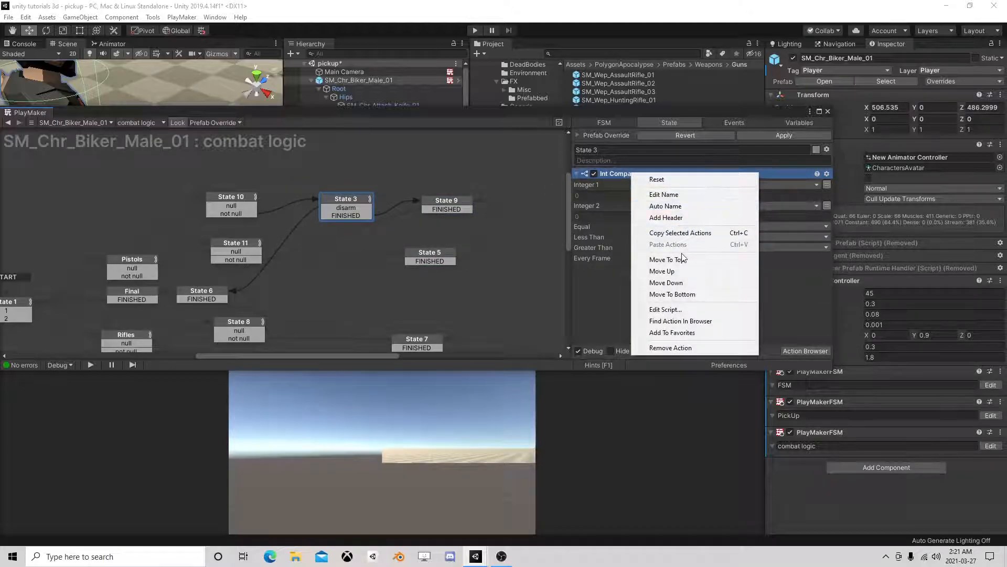
pyautogui.click(681, 232)
pyautogui.rightClick(639, 174)
pyautogui.click(701, 246)
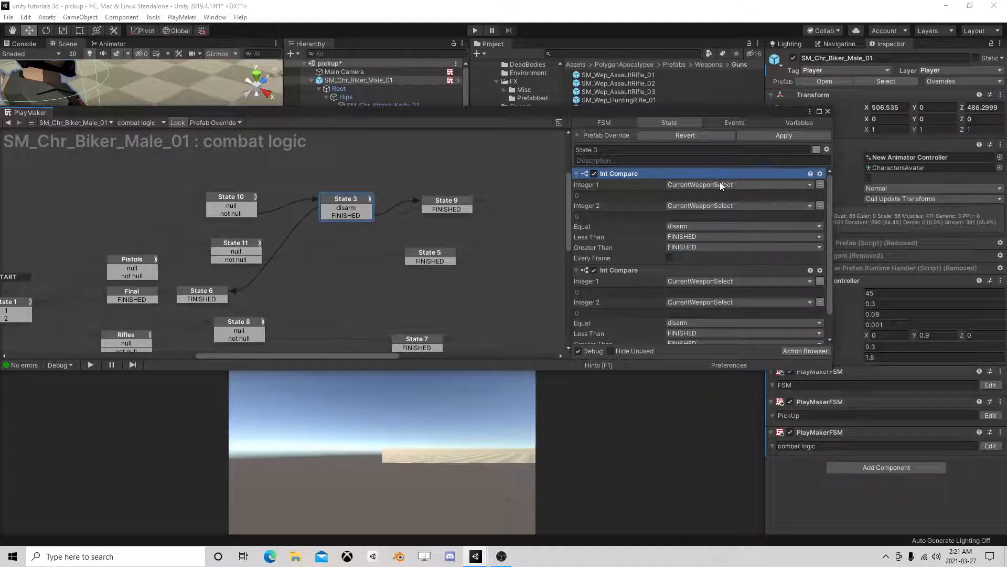
# Make State 3's first Int Compare use Switching as Integer 1 and the fixed value 0 as Integer 2.
pyautogui.click(810, 205)
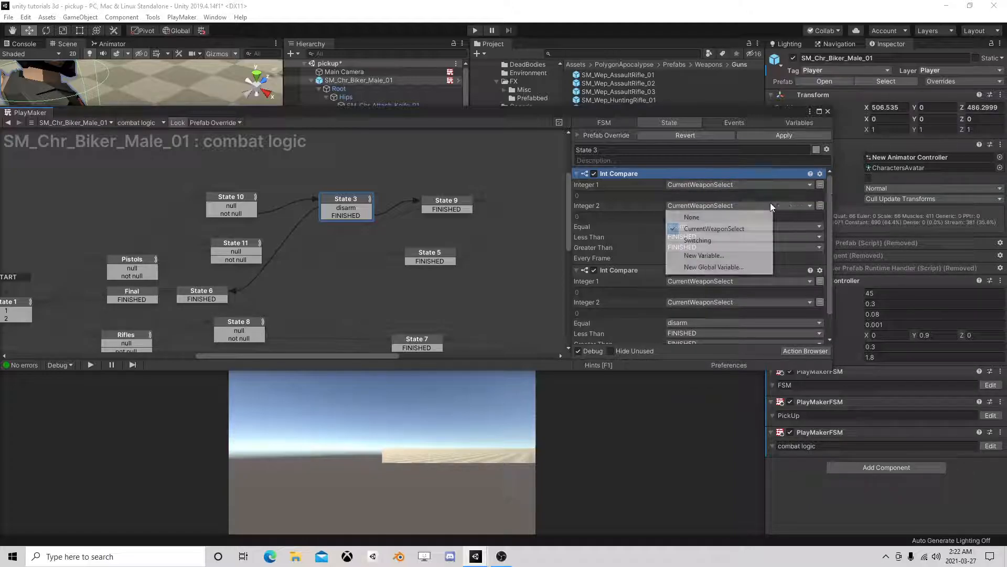
pyautogui.click(733, 196)
pyautogui.click(727, 187)
pyautogui.click(697, 219)
pyautogui.click(819, 205)
# Set that Int Compare's Equal event to FINISHED and clear its Less Than and Greater Than events.
pyautogui.click(685, 215)
pyautogui.click(702, 227)
pyautogui.click(677, 215)
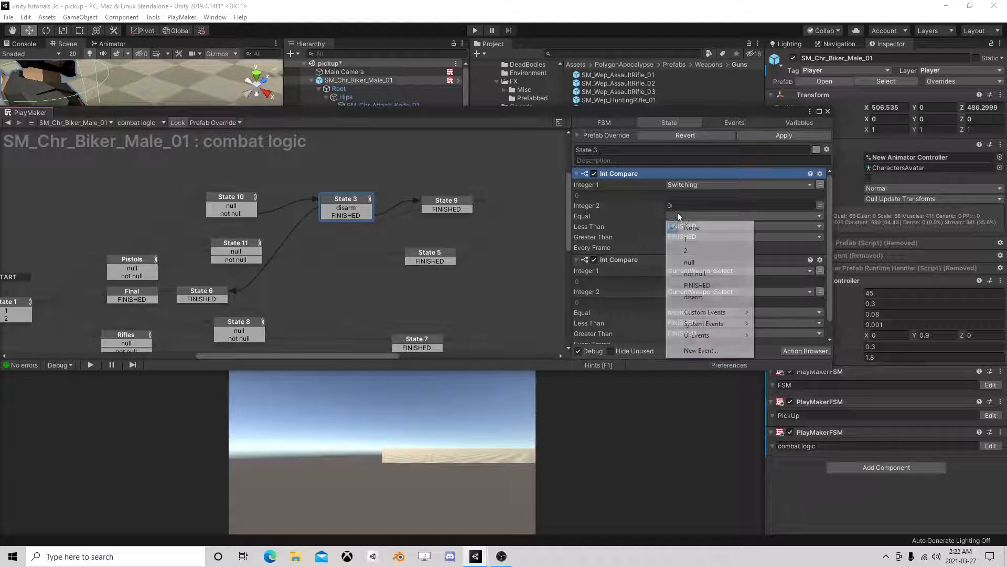
pyautogui.click(699, 249)
pyautogui.click(681, 226)
pyautogui.click(685, 234)
pyautogui.click(682, 237)
pyautogui.click(689, 248)
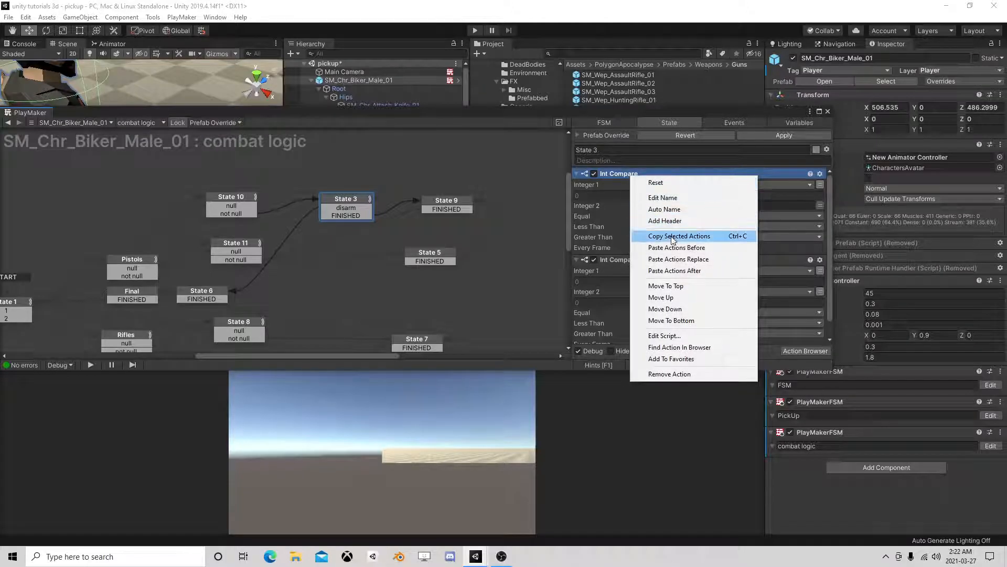
# Copy State 3's Switching comparison and paste it before the existing Int Compare in State 2.
pyautogui.click(679, 235)
pyautogui.keyDown('ctrl'); pyautogui.scroll(-1, 353, 307); pyautogui.keyUp('ctrl')
pyautogui.scroll(-4, 346, 263)
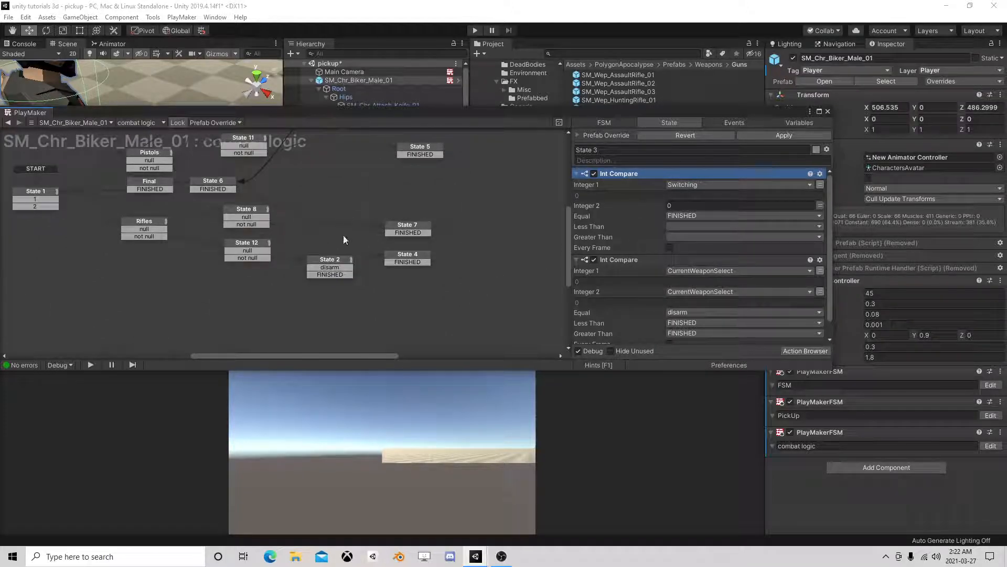
pyautogui.click(330, 260)
pyautogui.rightClick(631, 175)
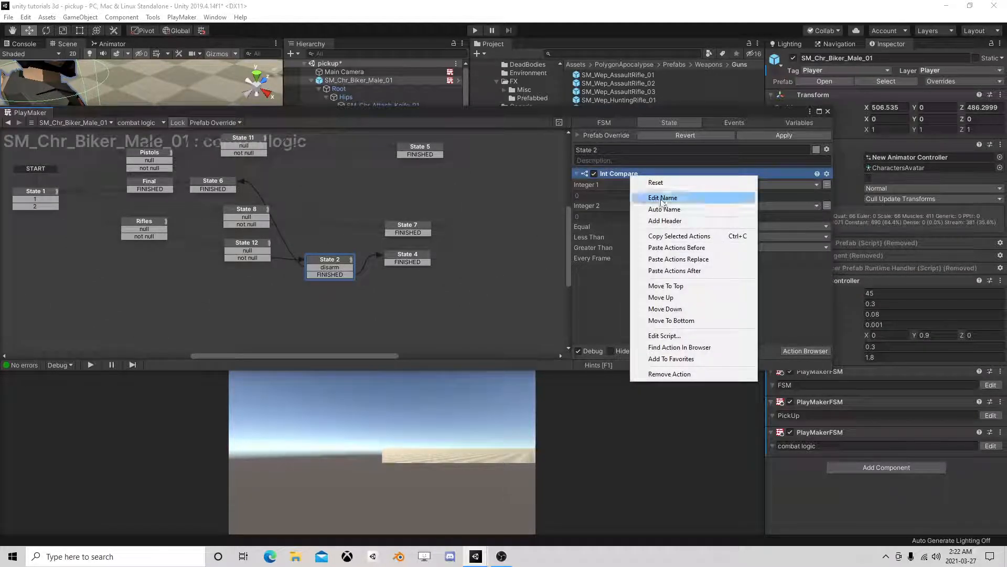
pyautogui.click(671, 247)
# Examine the actions and transitions of State 11, Pistols, State 1 and State 10 along the pistol branch.
pyautogui.scroll(4, 328, 206)
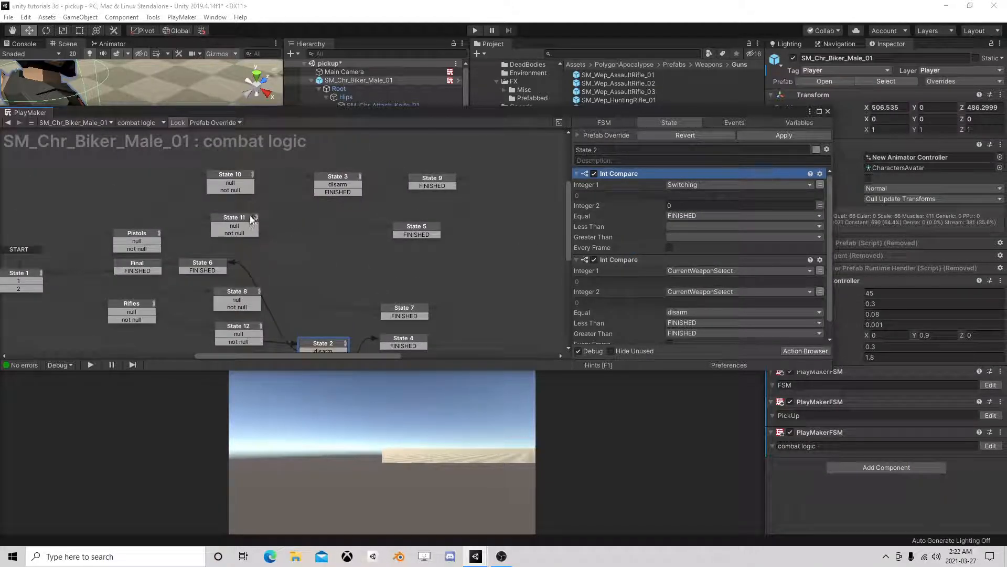
pyautogui.click(241, 218)
pyautogui.click(240, 233)
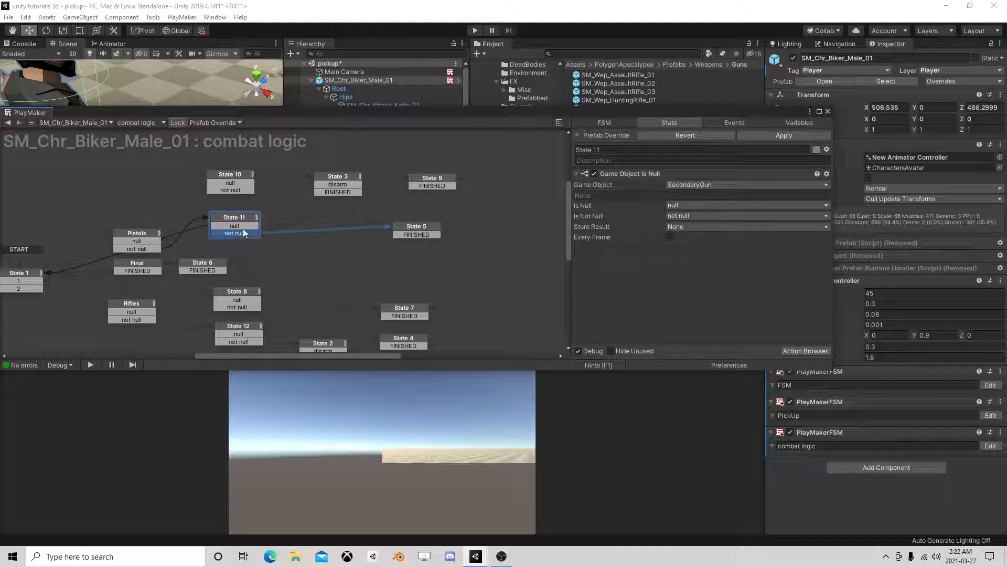
pyautogui.click(147, 249)
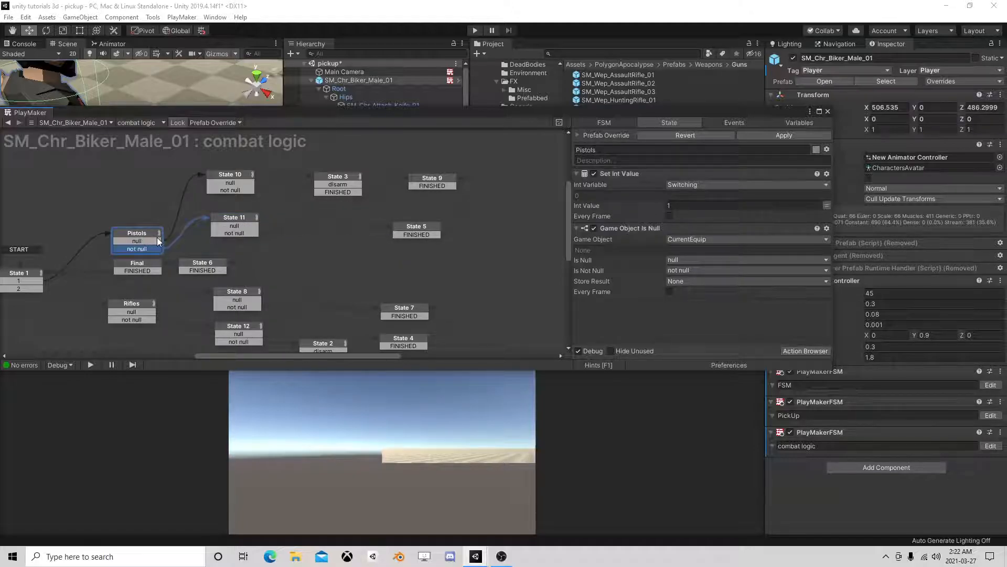
pyautogui.click(29, 273)
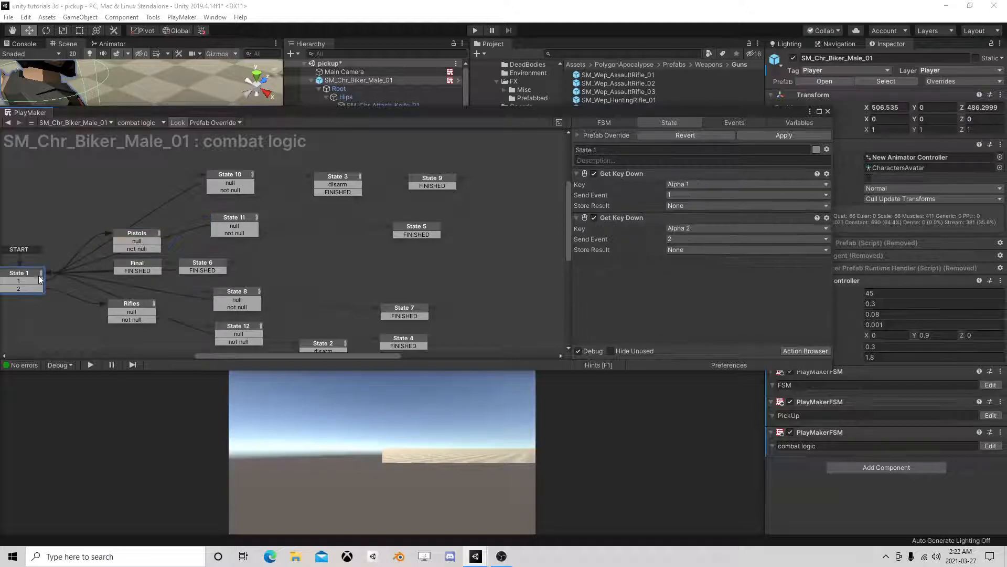
pyautogui.click(140, 240)
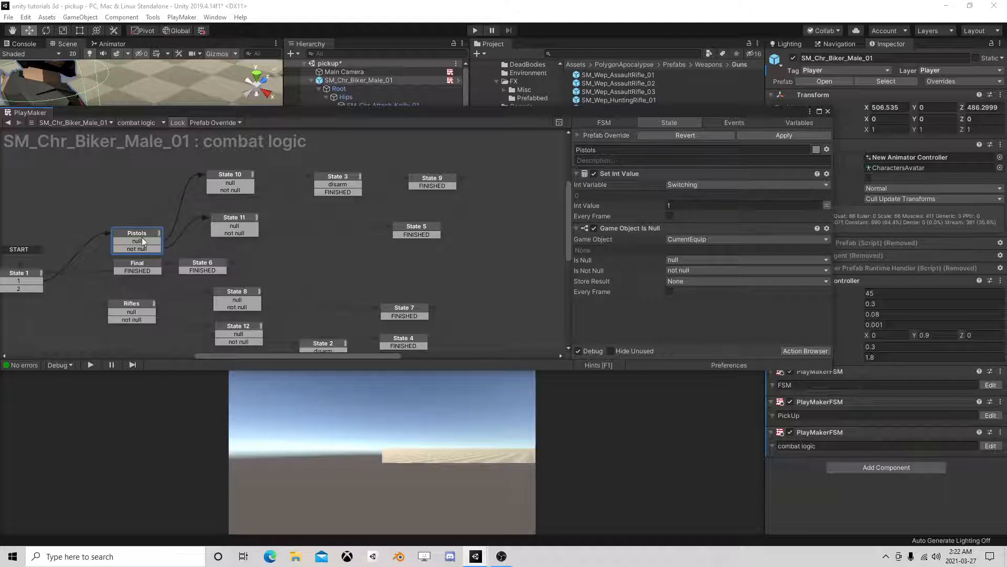
pyautogui.click(137, 243)
pyautogui.click(231, 174)
pyautogui.moveTo(230, 183); pyautogui.dragTo(354, 175)
pyautogui.moveTo(136, 247); pyautogui.dragTo(244, 222)
pyautogui.click(245, 216)
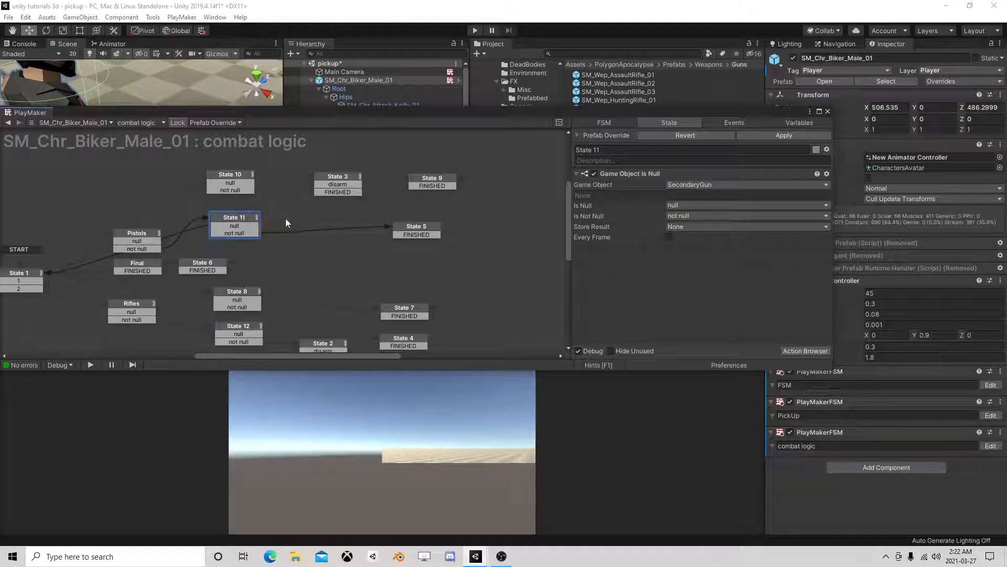
# Move State 3 slightly down and reroute State 10's not null transition to State 9.
pyautogui.click(237, 175)
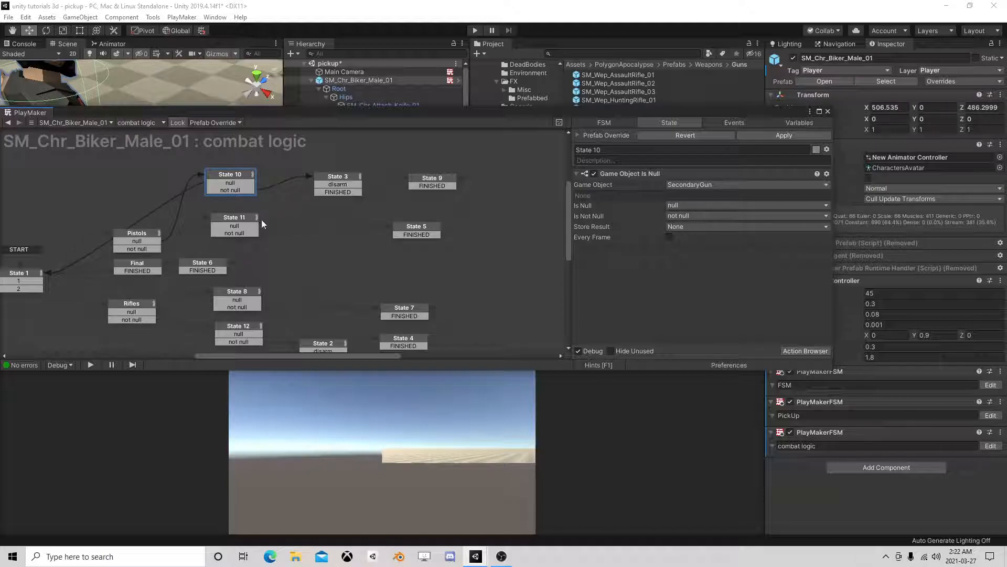
pyautogui.moveTo(336, 177); pyautogui.dragTo(332, 204)
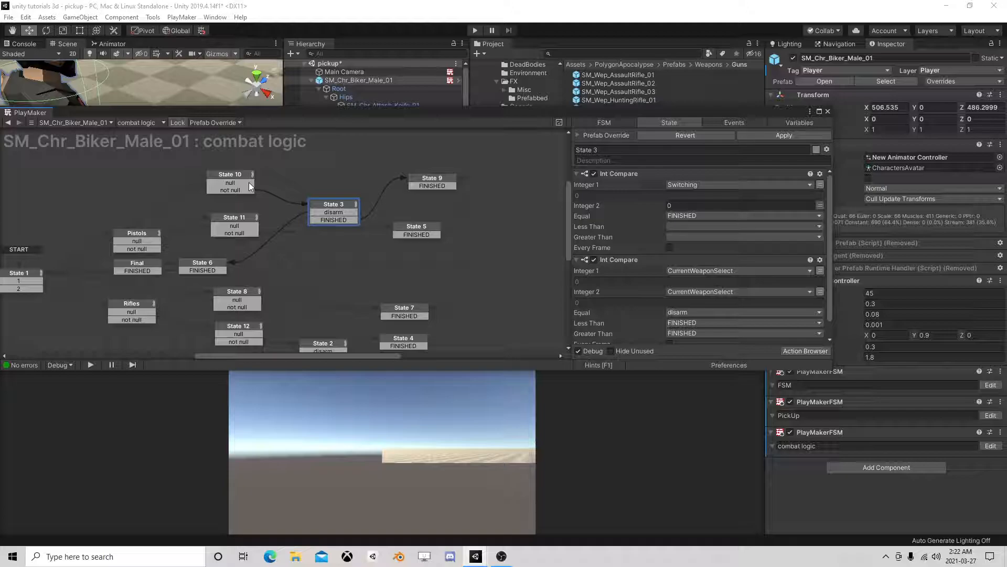
pyautogui.moveTo(245, 189); pyautogui.dragTo(404, 191)
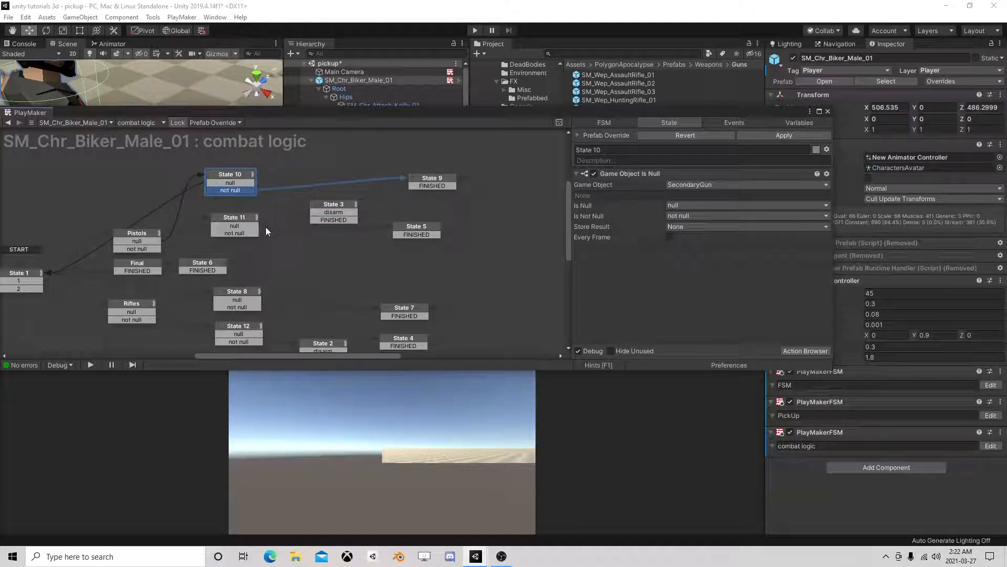
# Move State 3 level with State 11 and reroute State 11's not null transition from State 5 to State 3.
pyautogui.moveTo(336, 205); pyautogui.dragTo(327, 218)
pyautogui.click(248, 235)
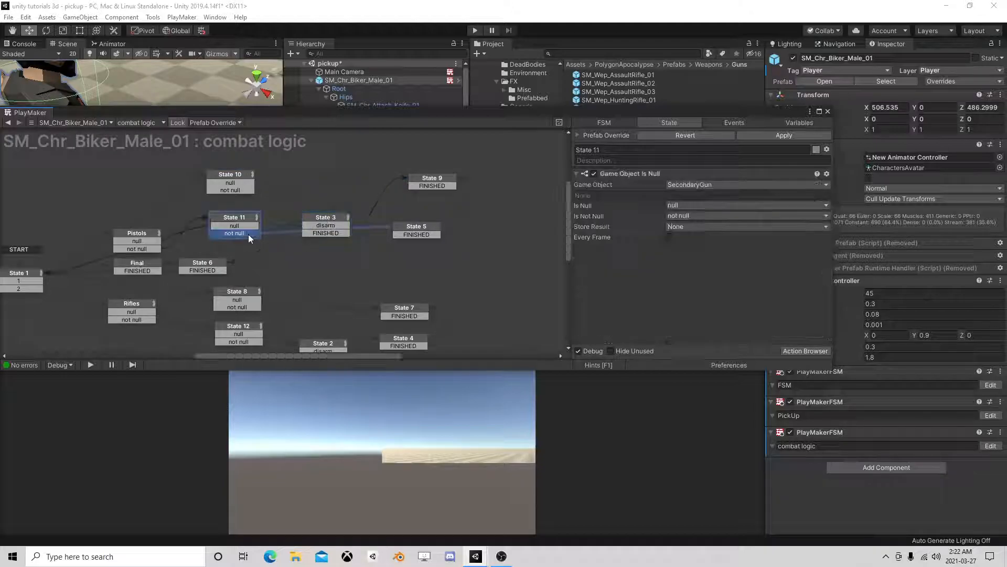
pyautogui.moveTo(244, 234); pyautogui.dragTo(338, 226)
pyautogui.click(420, 231)
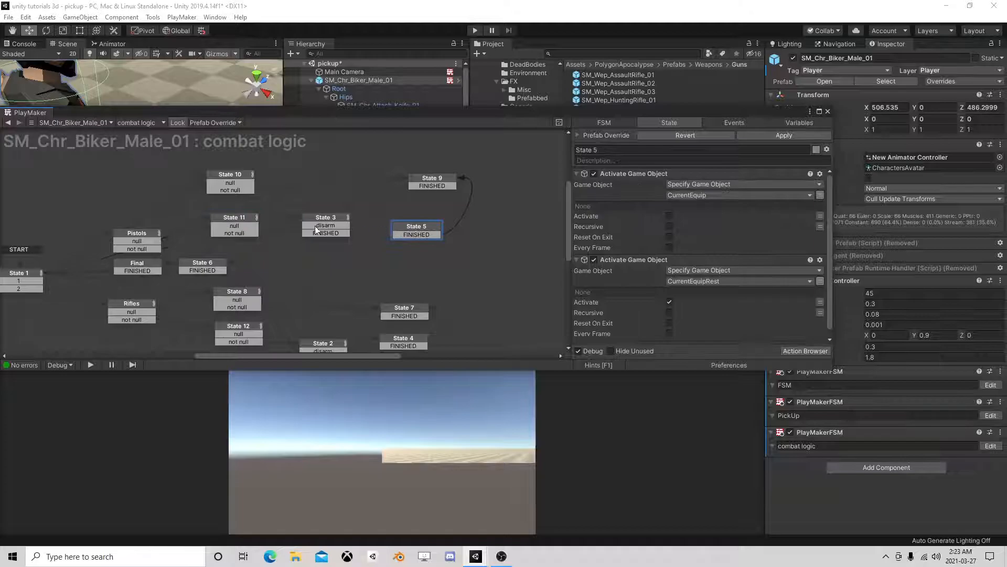
pyautogui.moveTo(321, 217); pyautogui.dragTo(332, 216)
pyautogui.click(245, 216)
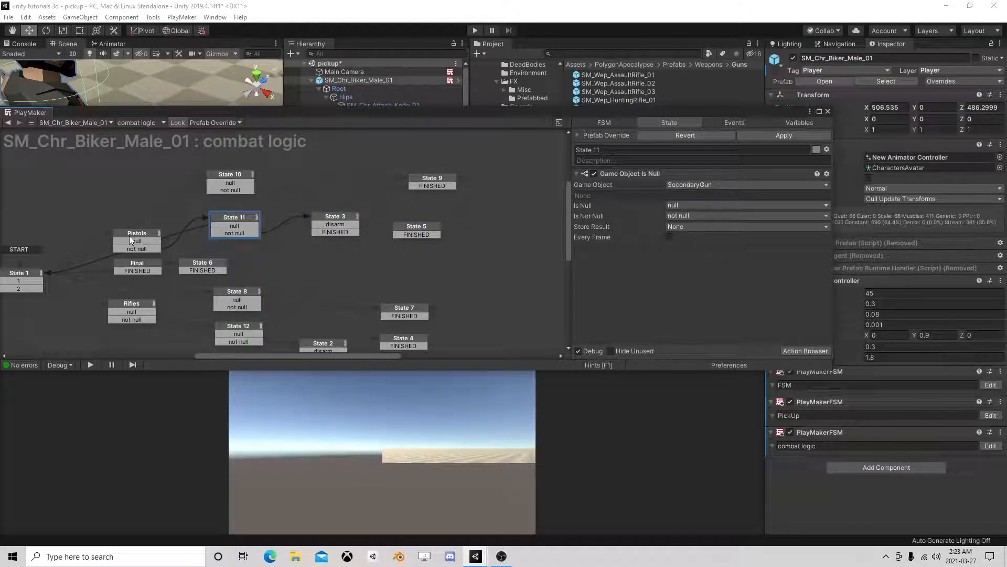
# Shift Pistols up and examine the Switching value it sets against the comparisons reached through State 11 and State 3.
pyautogui.moveTo(132, 231); pyautogui.dragTo(129, 212)
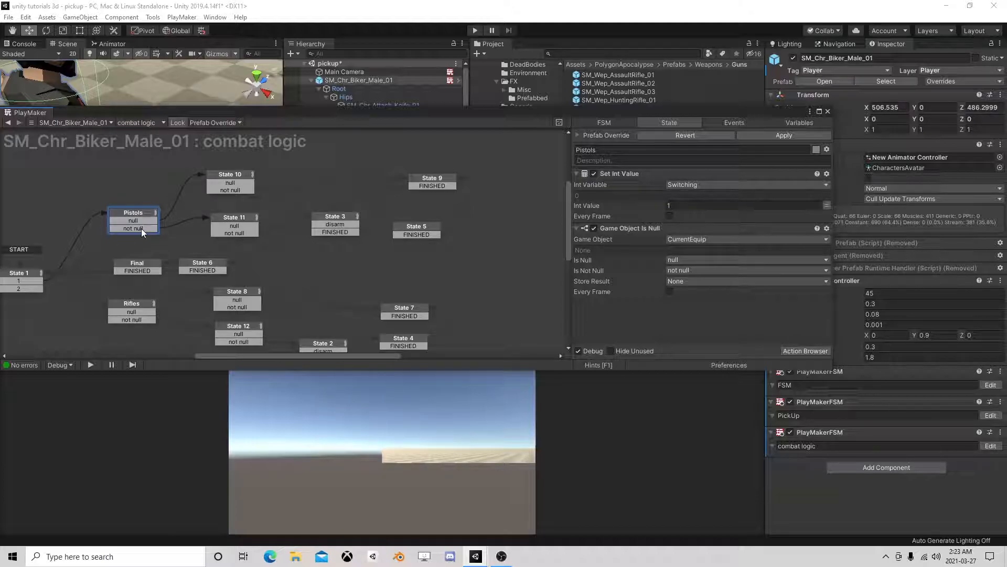
pyautogui.moveTo(140, 228); pyautogui.dragTo(235, 216)
pyautogui.click(235, 216)
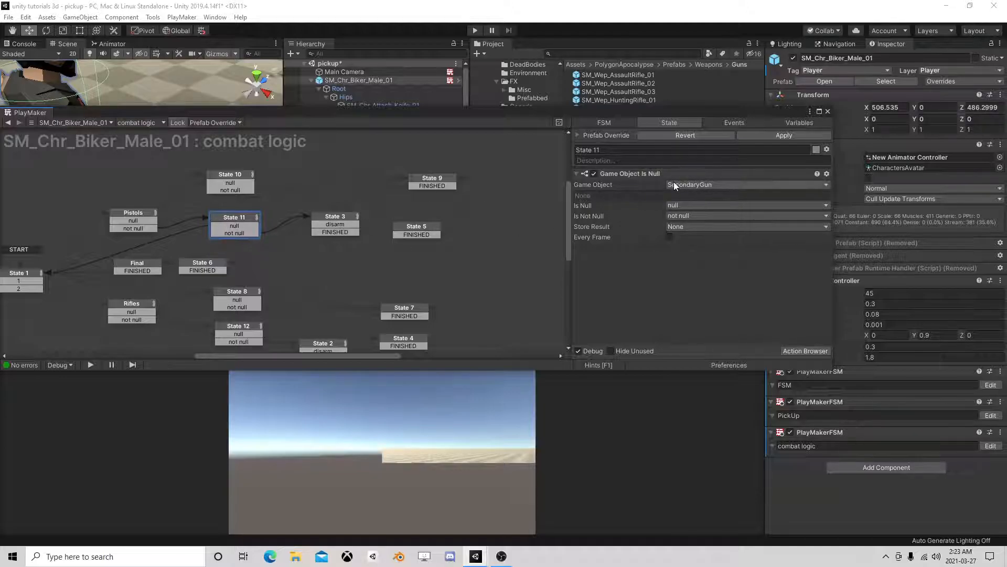
pyautogui.click(242, 234)
pyautogui.click(324, 216)
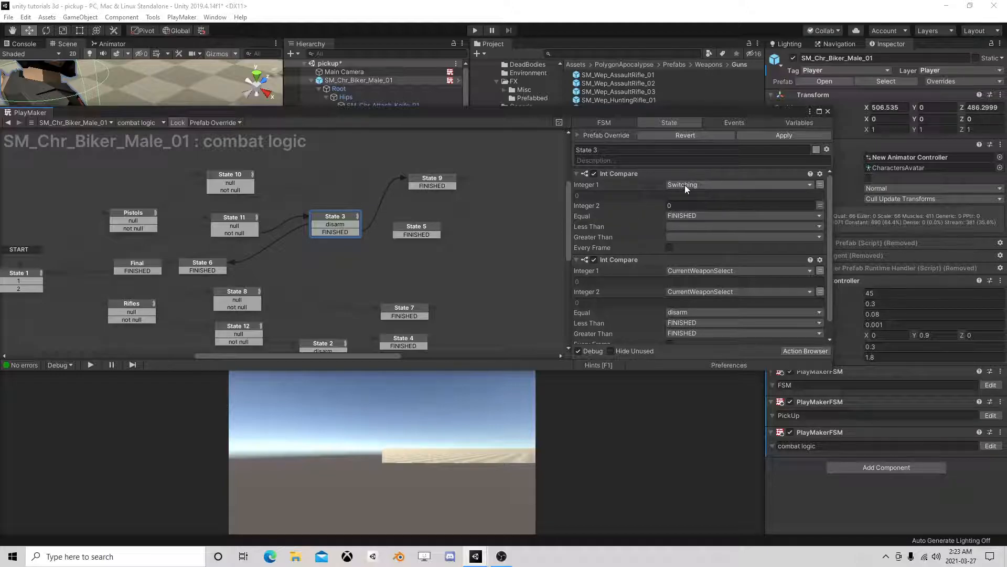
pyautogui.click(735, 206)
pyautogui.click(140, 214)
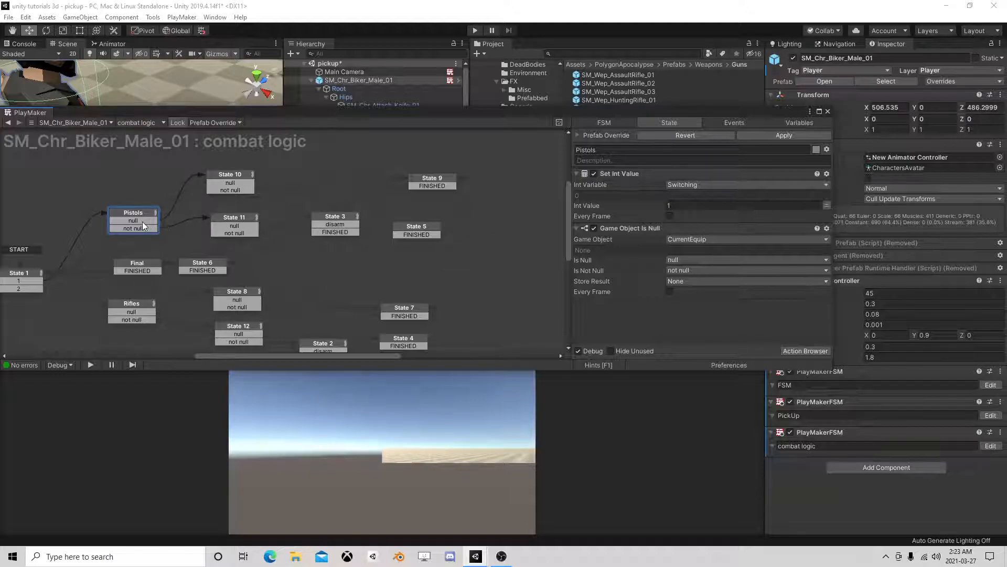
pyautogui.click(338, 216)
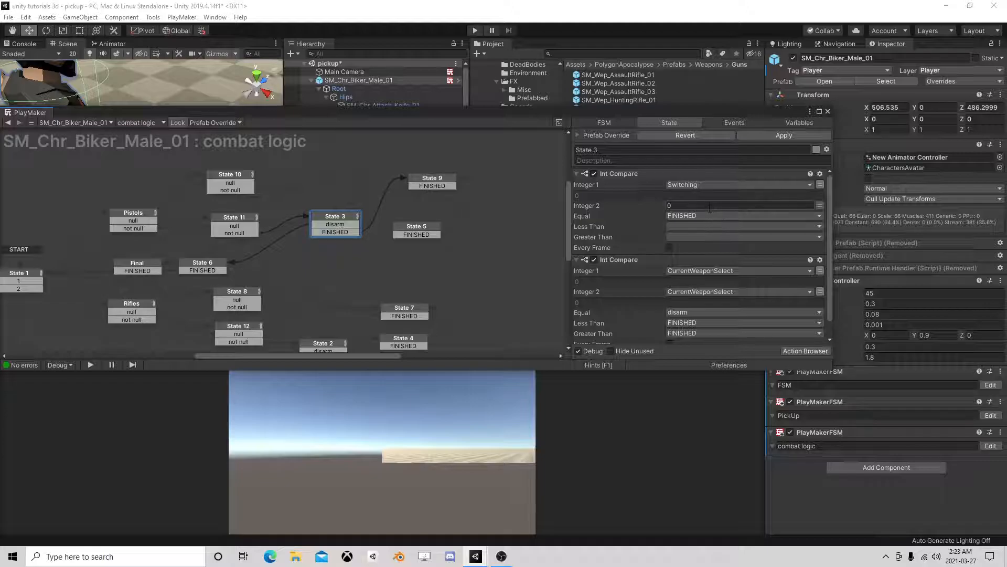
pyautogui.click(618, 173)
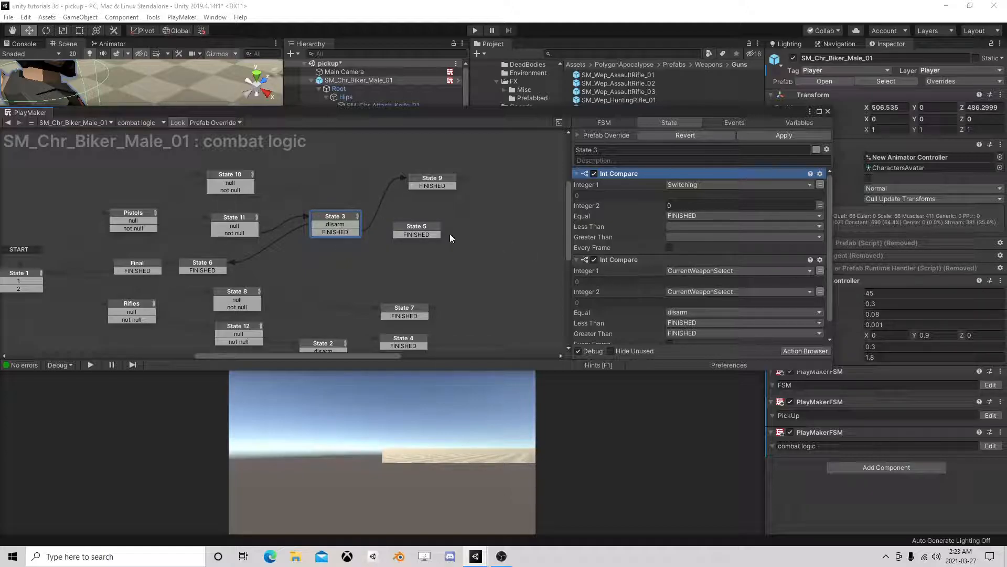
pyautogui.click(254, 220)
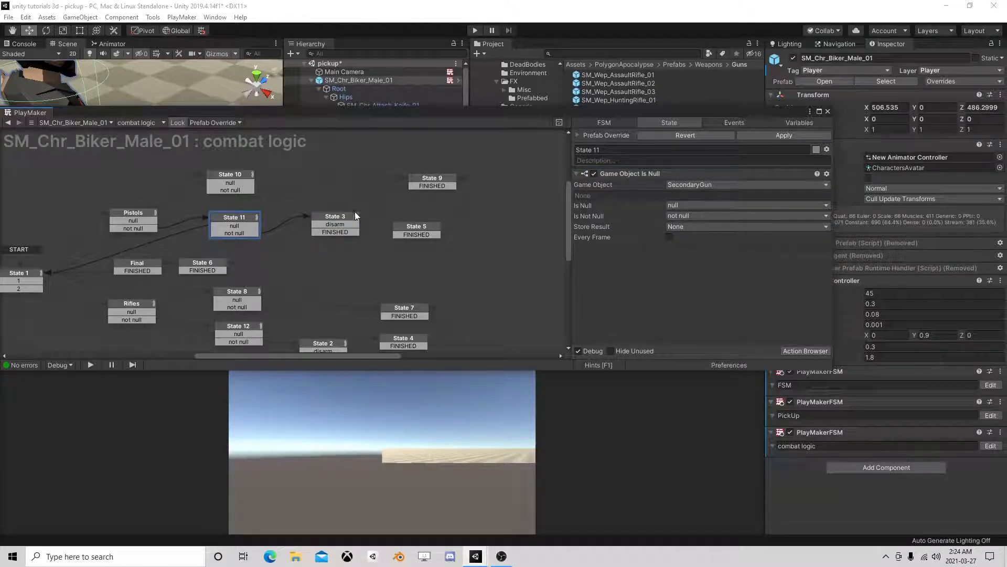
pyautogui.click(338, 218)
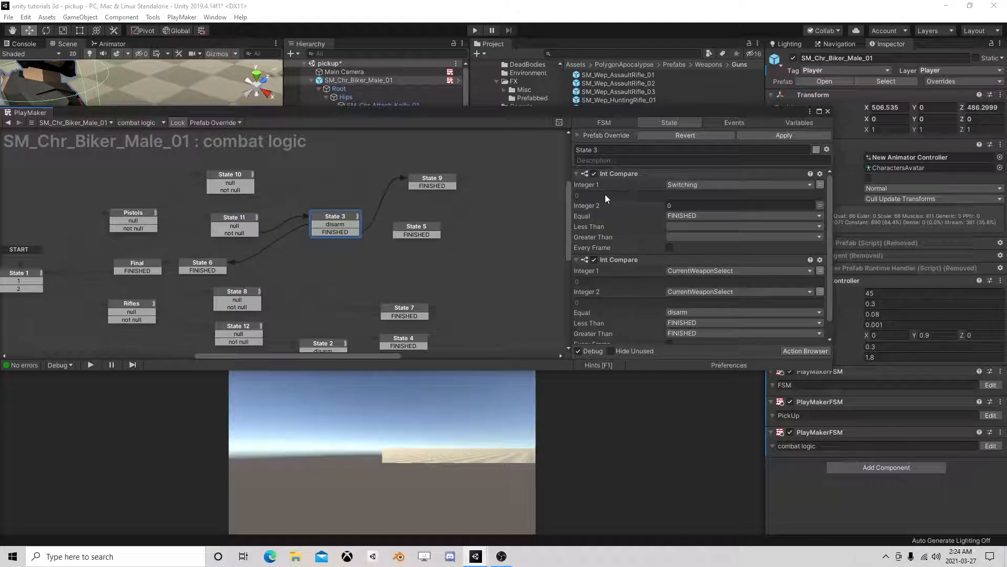
pyautogui.scroll(-1, 676, 273)
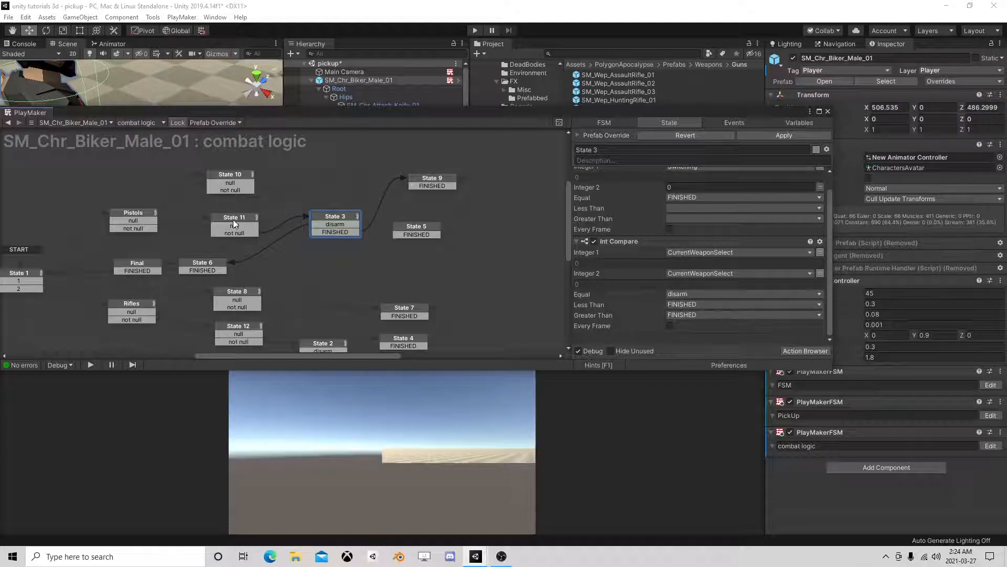
# Examine the actions of State 9 and Final, and follow the pistol branch from Pistols through State 10 to State 9.
pyautogui.click(431, 181)
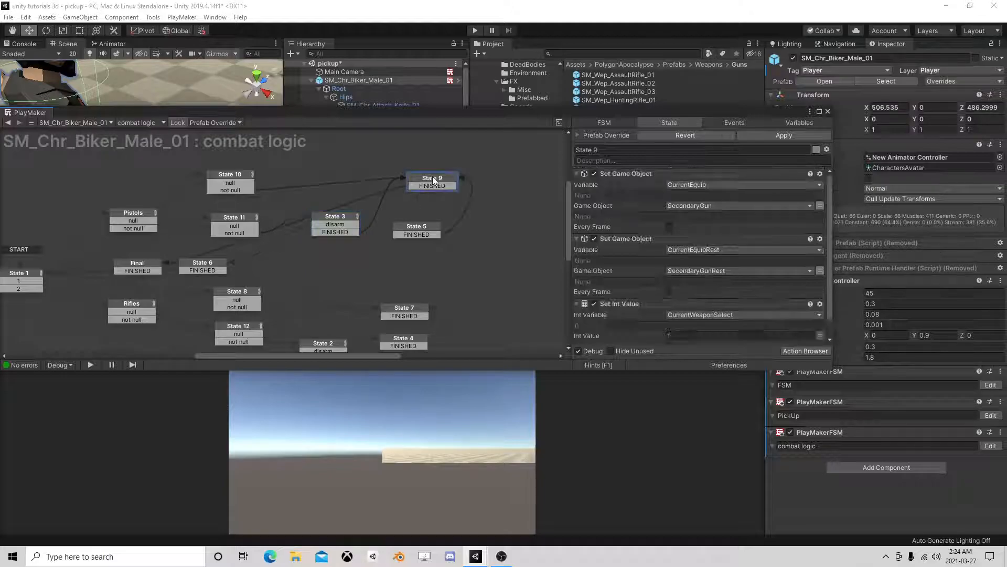
pyautogui.scroll(-1, 740, 284)
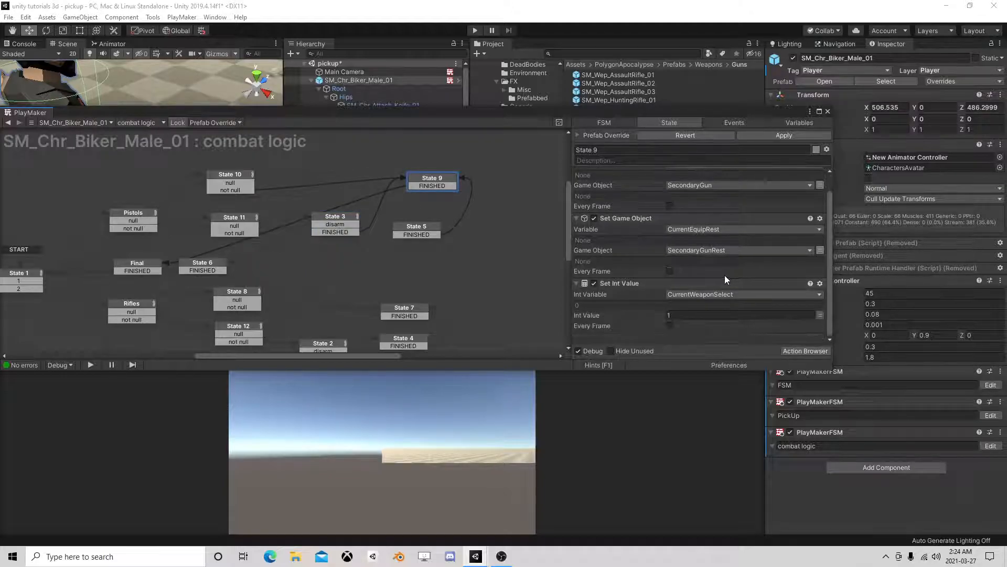
pyautogui.click(439, 187)
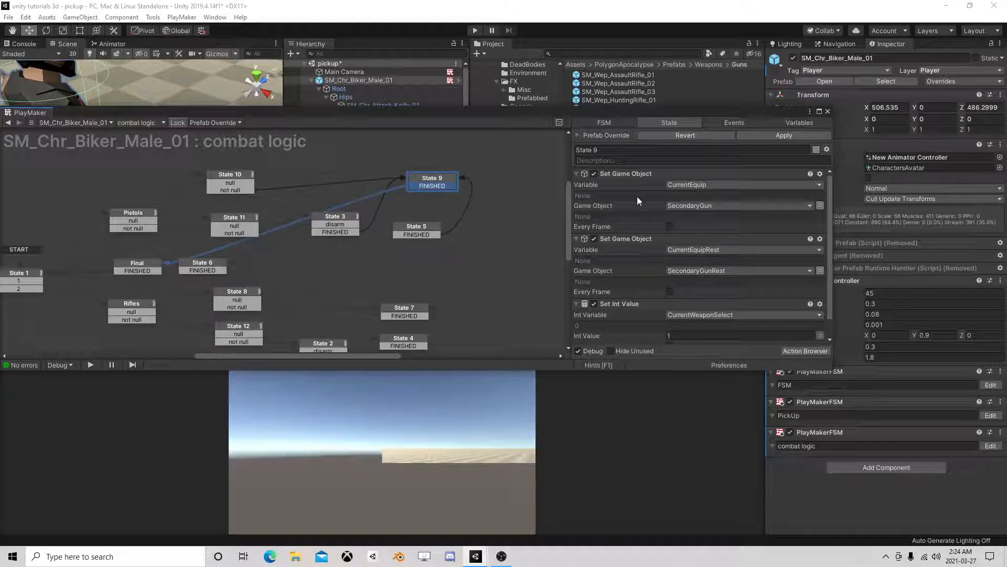
pyautogui.click(133, 270)
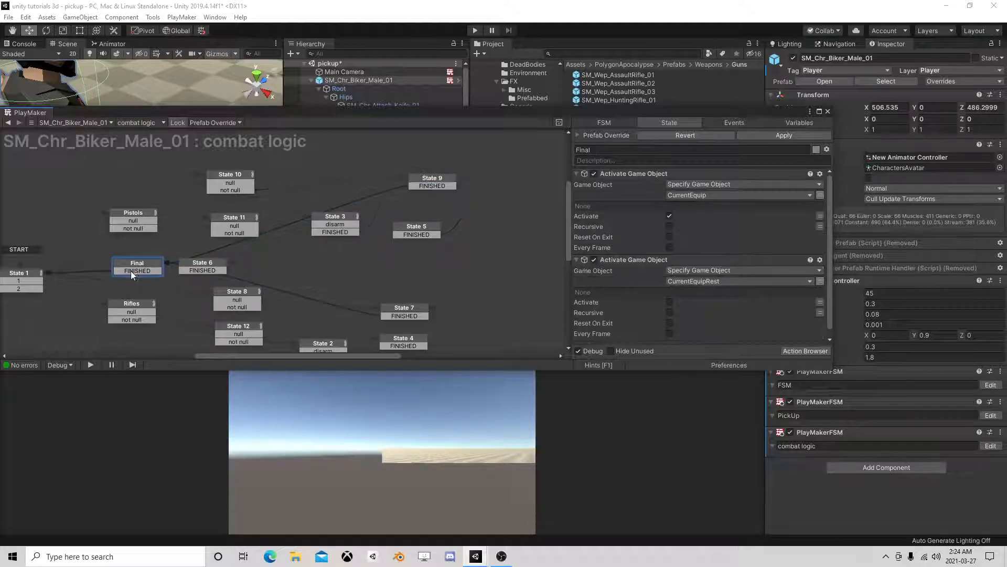
pyautogui.click(231, 174)
pyautogui.moveTo(231, 173); pyautogui.dragTo(251, 172)
pyautogui.moveTo(132, 212)
pyautogui.mouseDown()
pyautogui.moveTo(148, 209)
pyautogui.moveTo(137, 210)
pyautogui.mouseUp()
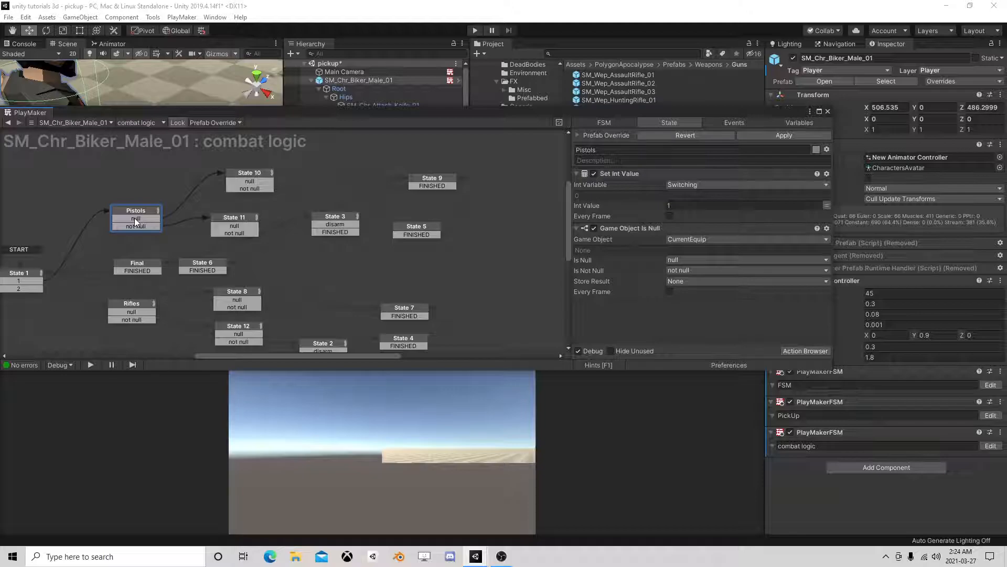
pyautogui.click(242, 173)
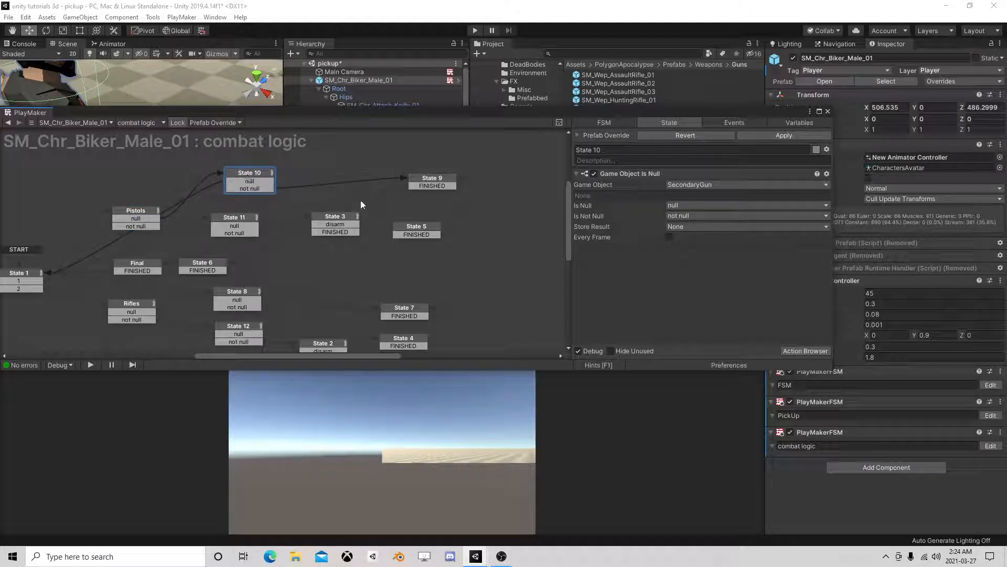
pyautogui.click(413, 183)
pyautogui.click(432, 186)
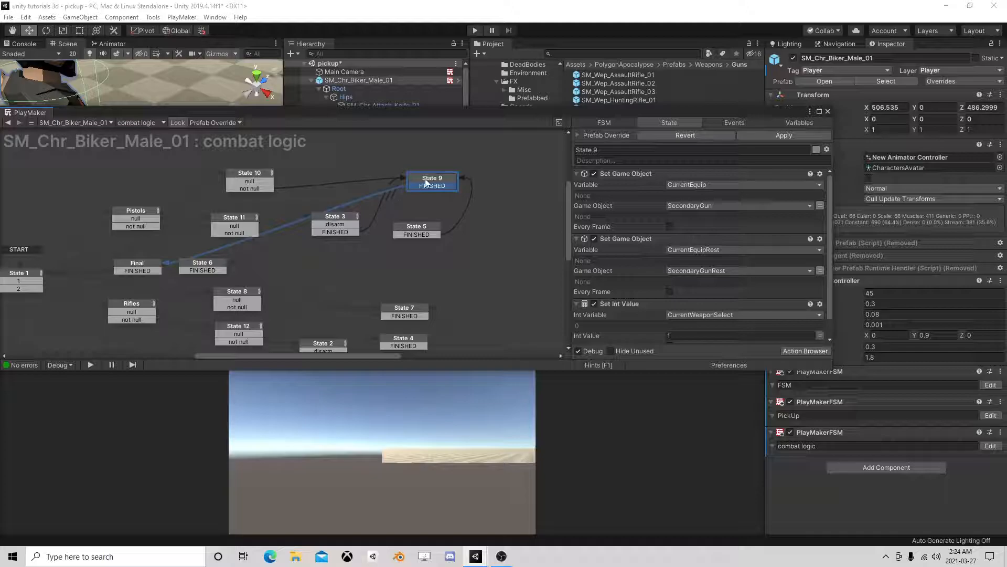
# Compare State 5's Activate Game Object actions with the Set Game Object and Set Int Value actions in State 9.
pyautogui.click(414, 229)
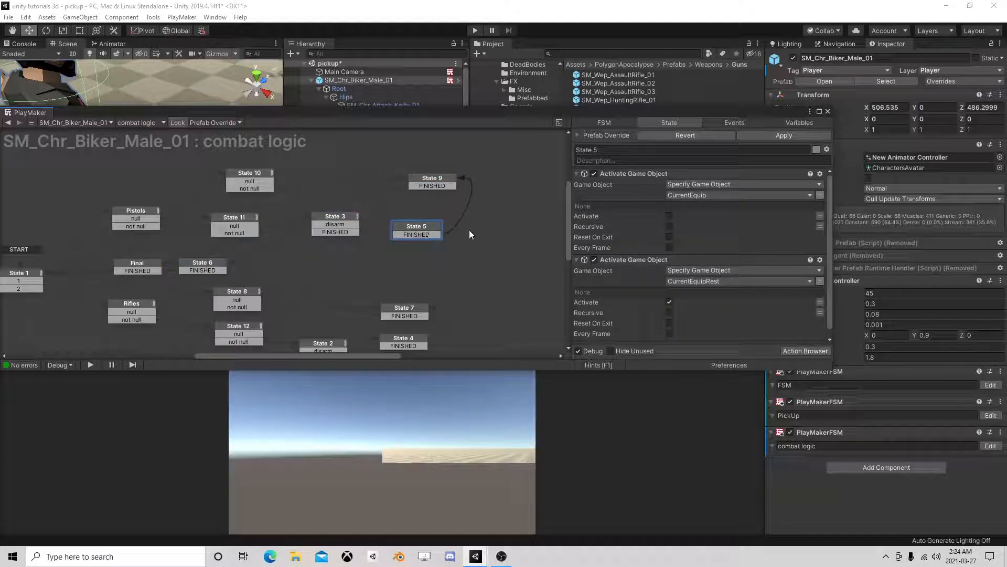
pyautogui.click(438, 182)
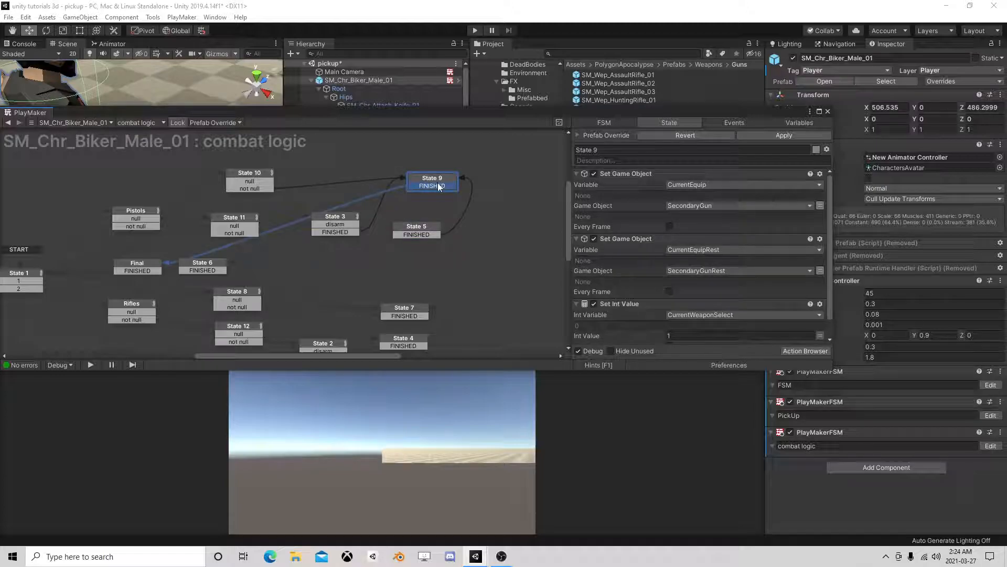
pyautogui.click(419, 231)
pyautogui.scroll(-3, 679, 264)
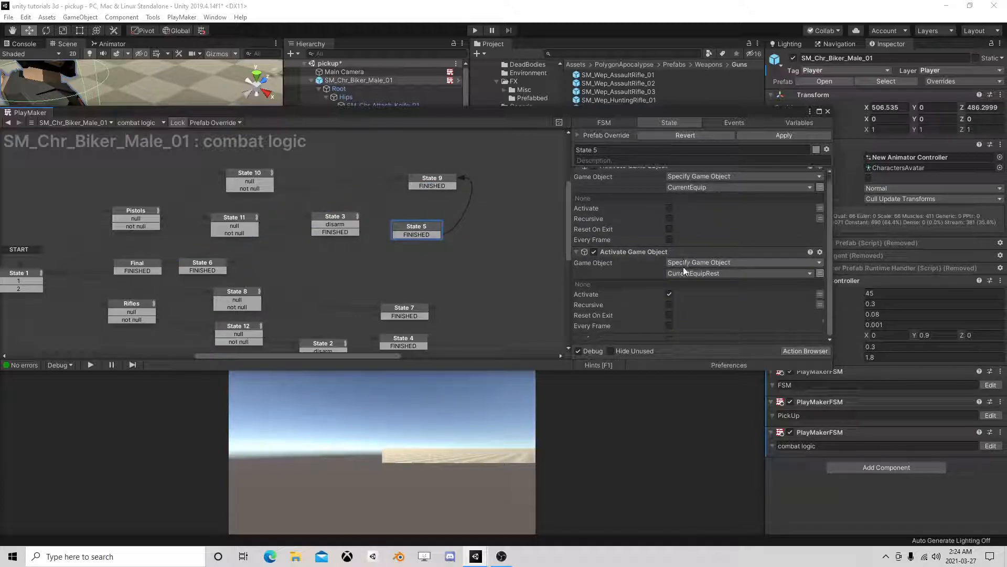
pyautogui.click(432, 181)
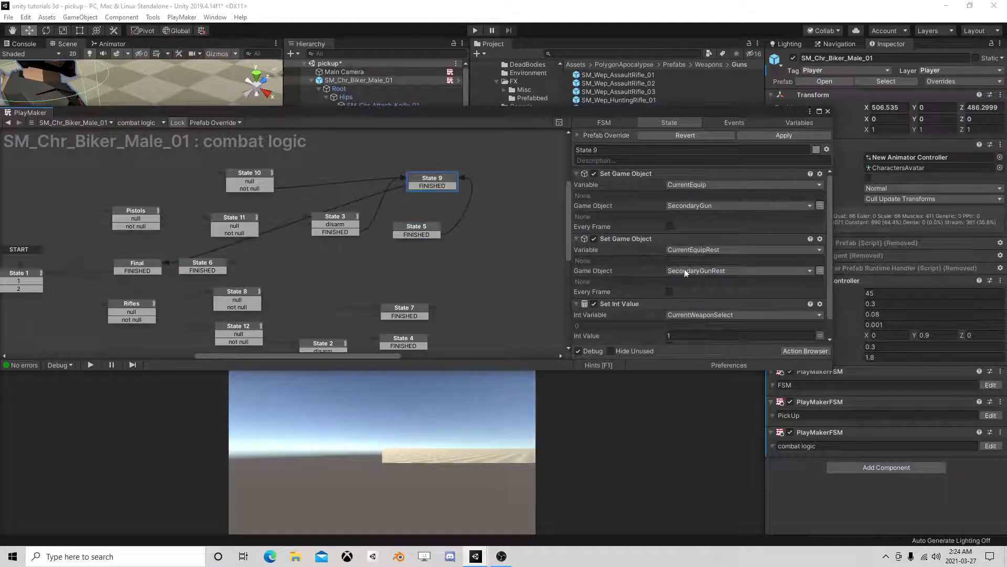
pyautogui.scroll(-2, 684, 272)
pyautogui.moveTo(484, 286); pyautogui.dragTo(455, 299, button='middle')
pyautogui.scroll(2, 635, 254)
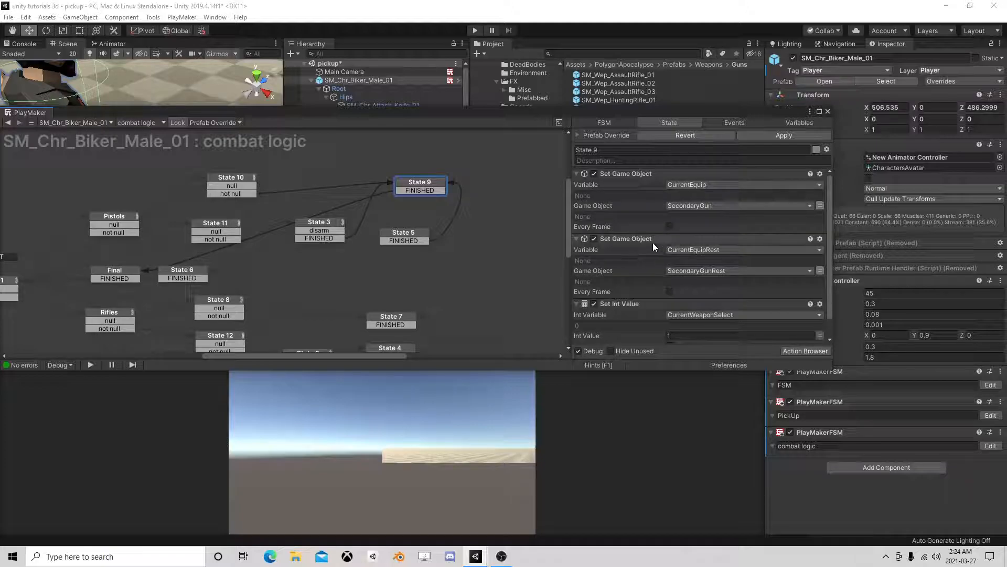
# Trace State 11's path through State 3 into State 6 and State 9, checking whether State 5 is still needed.
pyautogui.click(318, 222)
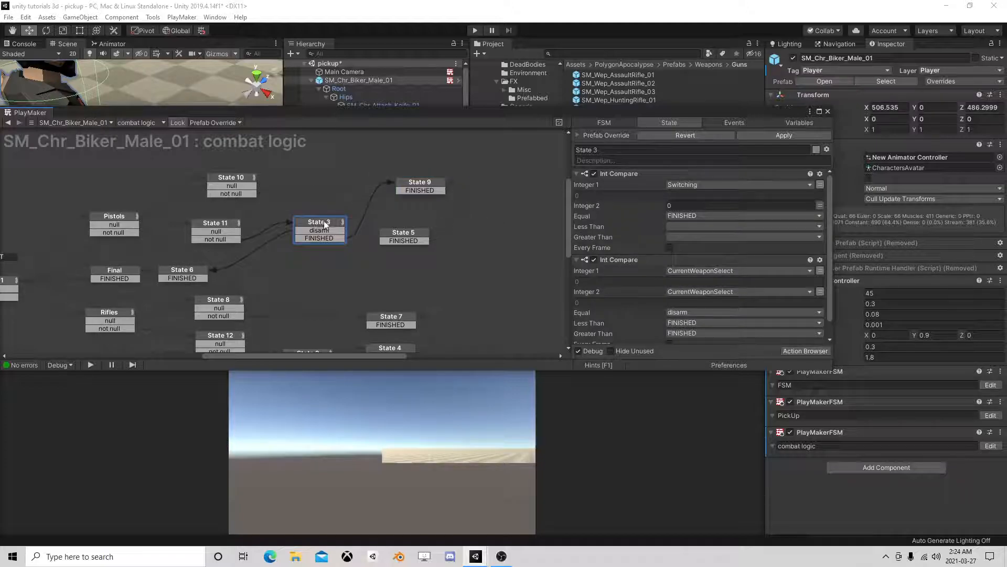
pyautogui.click(177, 272)
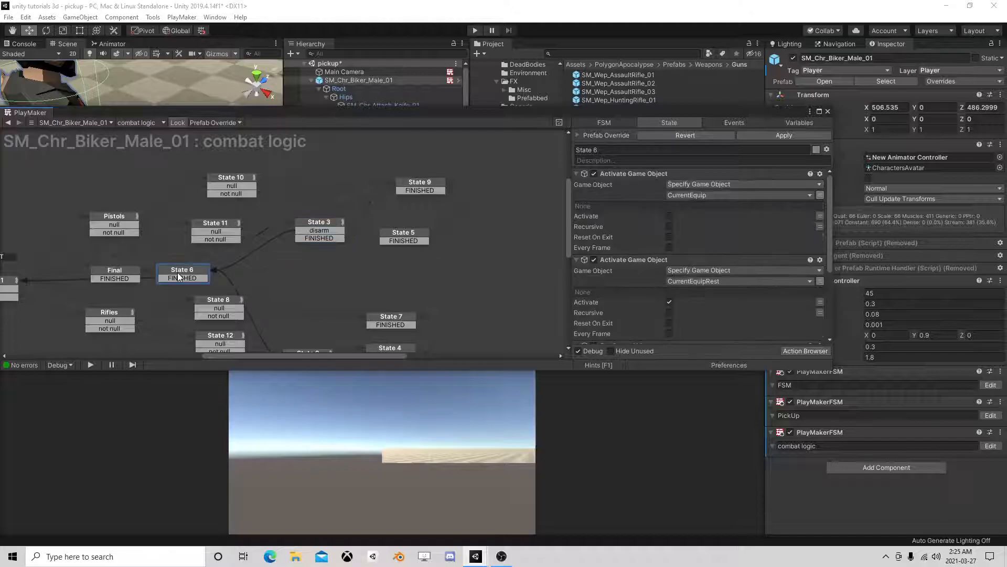
pyautogui.click(404, 235)
pyautogui.scroll(-1, 729, 301)
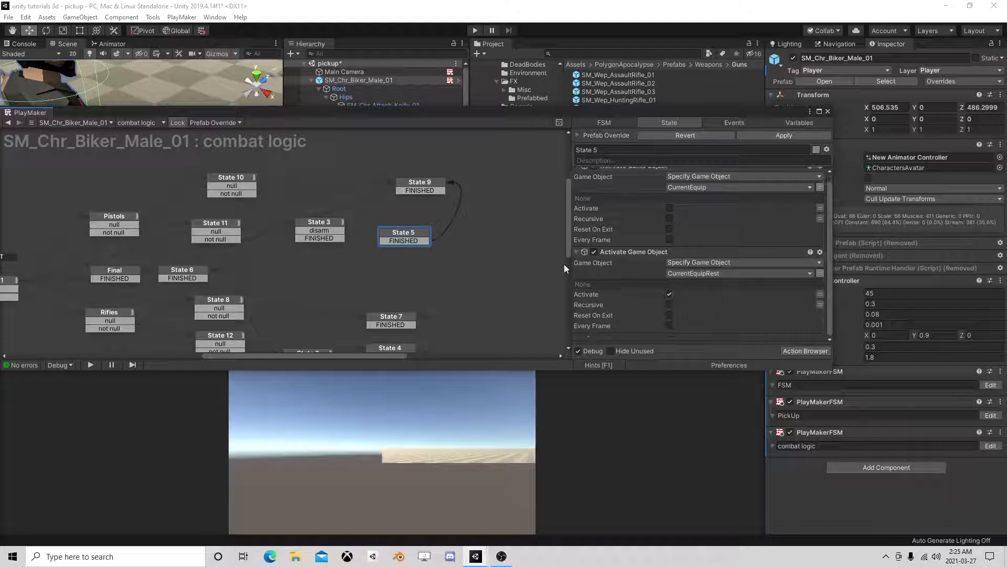
pyautogui.click(325, 223)
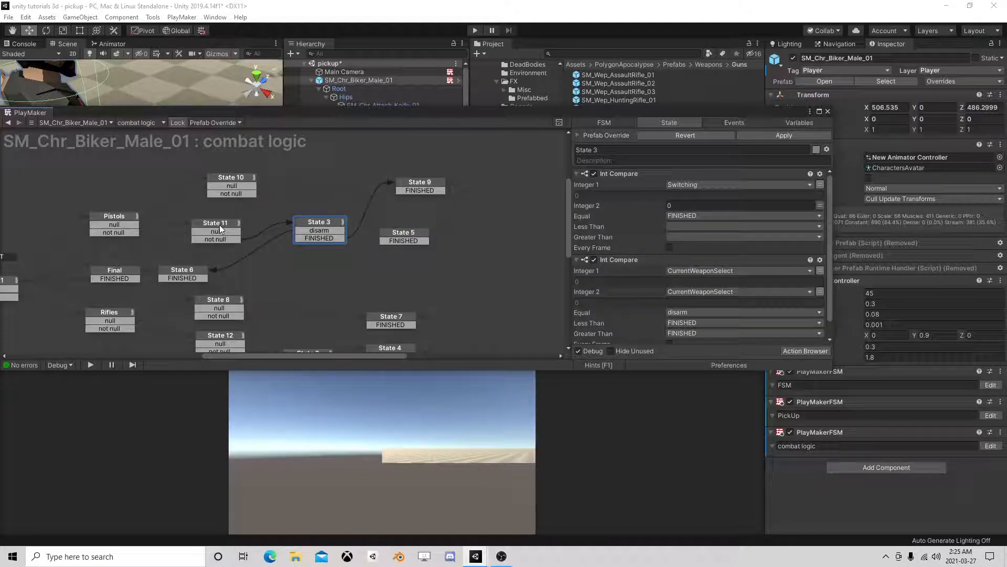
pyautogui.click(219, 225)
pyautogui.click(322, 222)
pyautogui.click(182, 272)
pyautogui.click(317, 240)
pyautogui.click(427, 183)
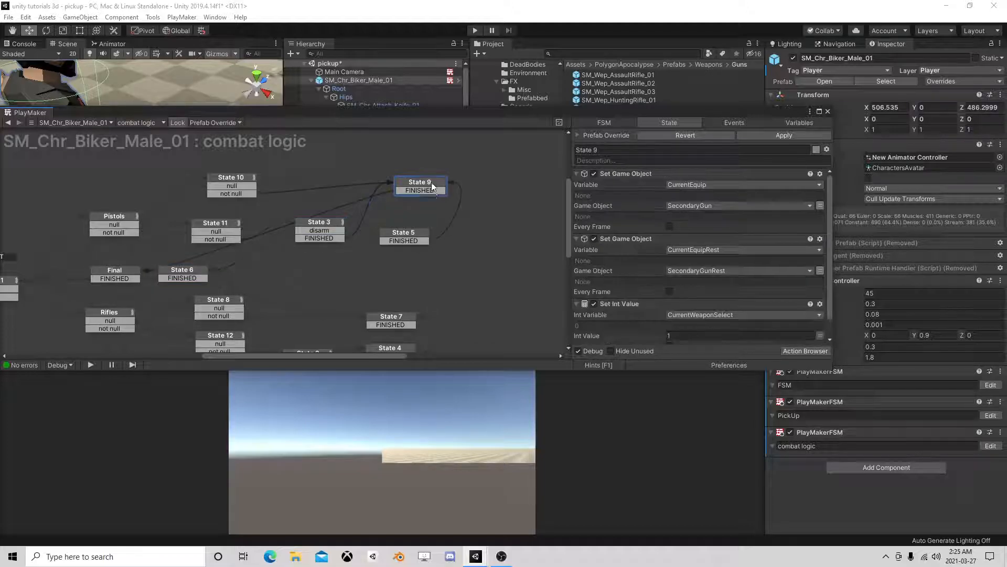
# Delete the disconnected State 5 from the pistol branch.
pyautogui.click(412, 235)
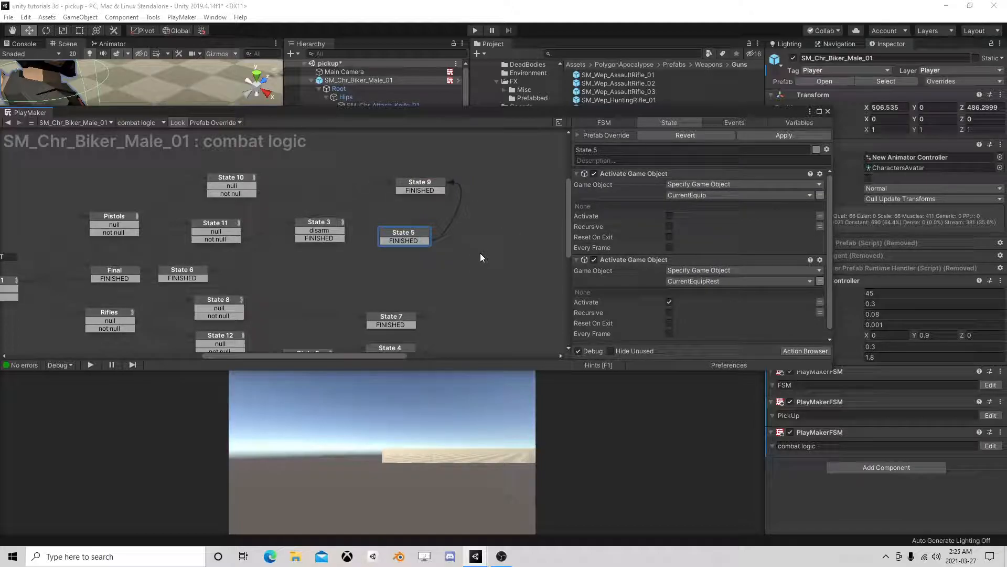
pyautogui.press('Delete')
# Move State 7 up and to the right, clear of State 4 in the rifle branch.
pyautogui.scroll(-1, 447, 286)
pyautogui.moveTo(447, 287); pyautogui.dragTo(367, 272, button='middle')
pyautogui.scroll(-1, 374, 247)
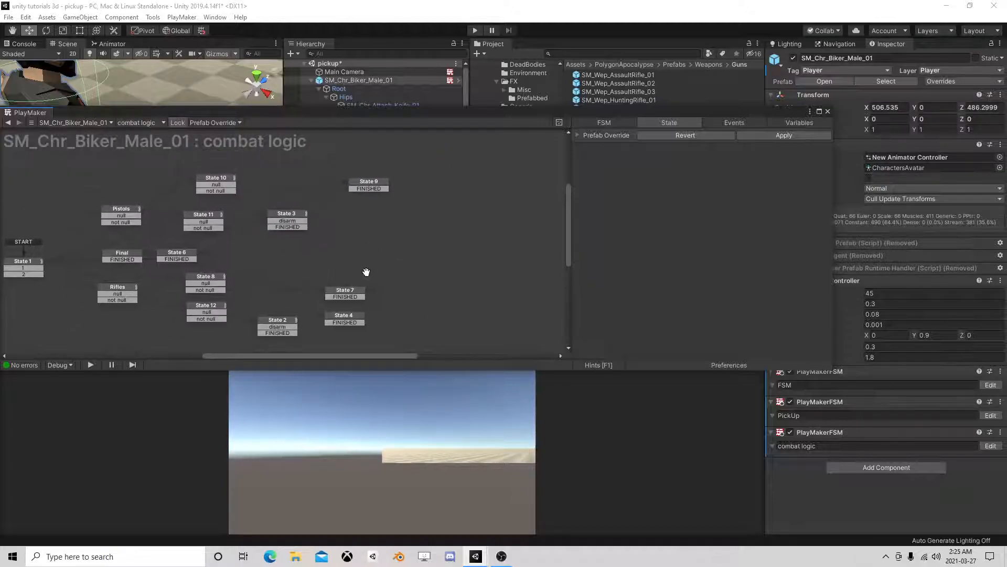
pyautogui.moveTo(344, 295); pyautogui.dragTo(399, 272)
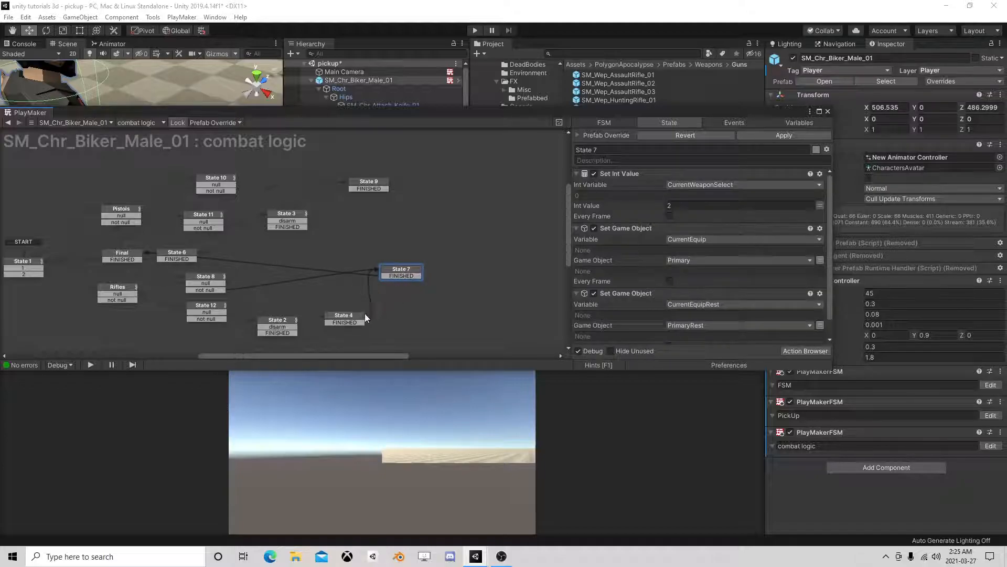
# Compare State 4's rifle path with State 3's FINISHED link, and move State 9 right to make room for another state.
pyautogui.click(348, 317)
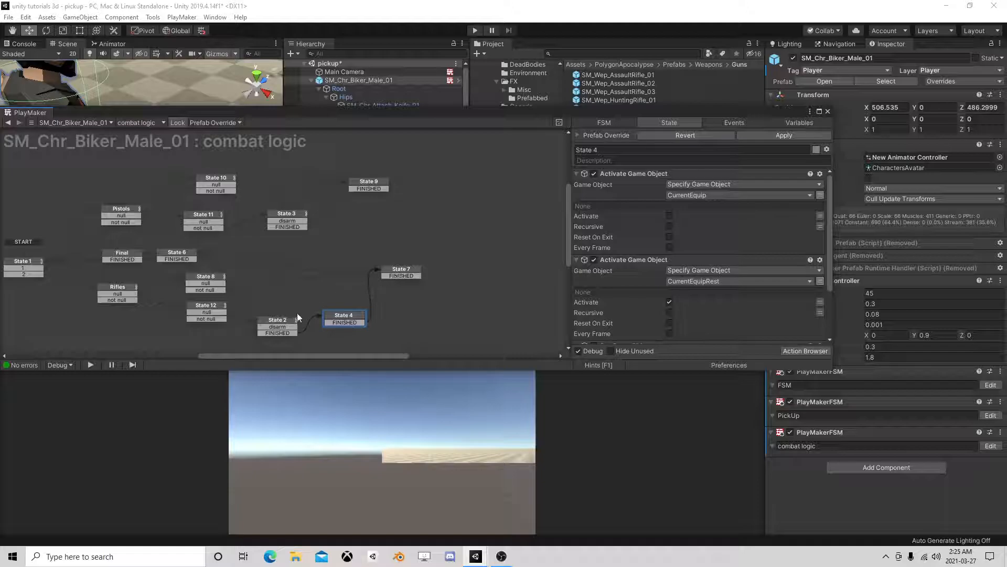
pyautogui.click(287, 324)
pyautogui.click(294, 219)
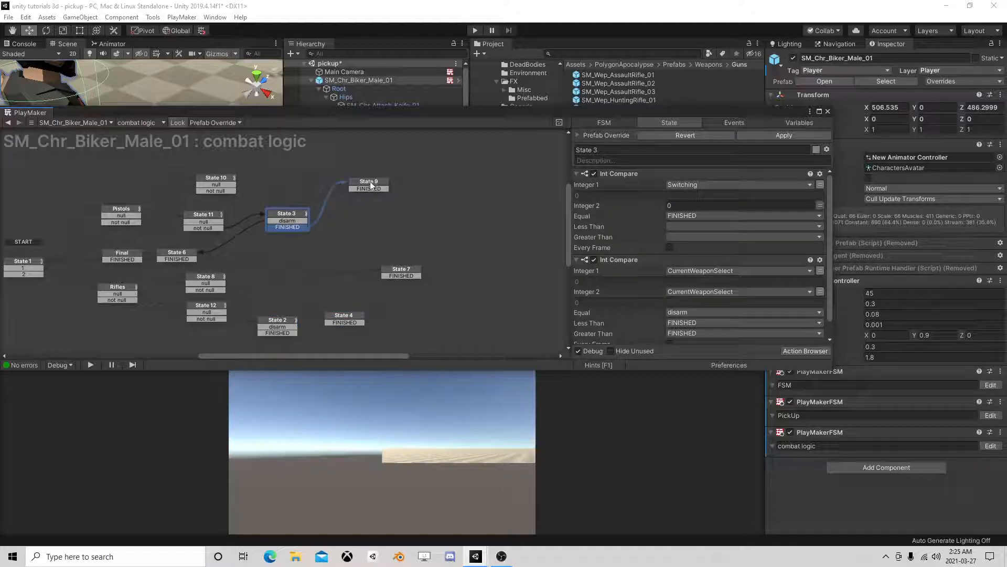
pyautogui.click(345, 319)
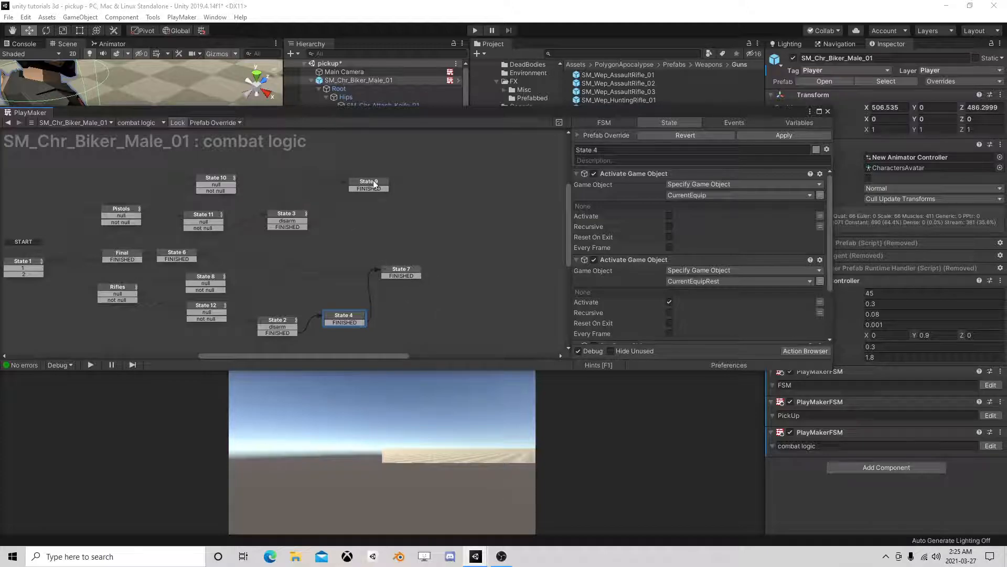
pyautogui.moveTo(375, 184); pyautogui.dragTo(408, 180)
# Paste a copy of State 4 between State 3 and State 9, linking State 3's FINISHED to it and its FINISHED to State 9.
pyautogui.click(344, 318)
pyautogui.rightClick(342, 317)
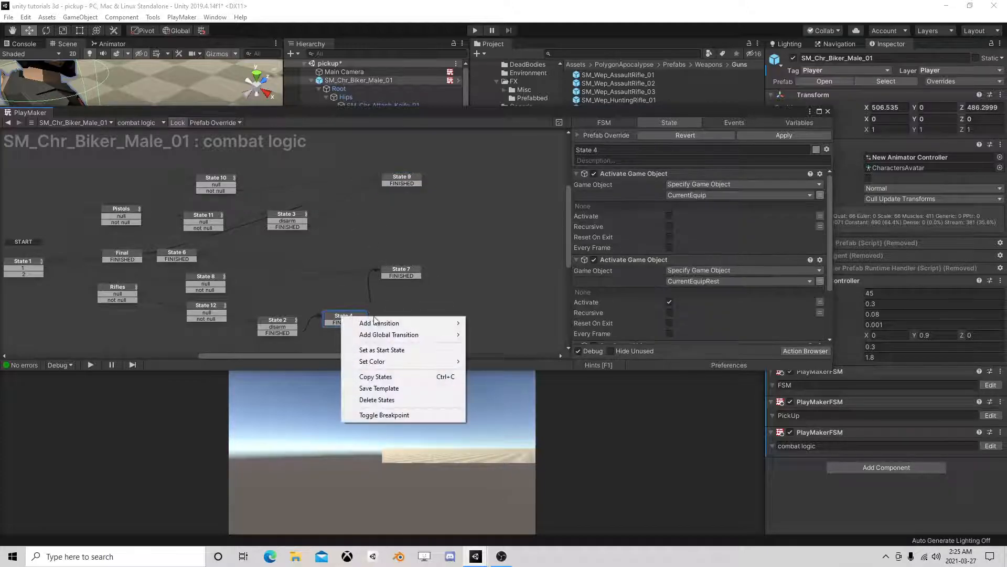
pyautogui.click(376, 376)
pyautogui.rightClick(325, 198)
pyautogui.click(375, 216)
pyautogui.moveTo(307, 227); pyautogui.dragTo(400, 179)
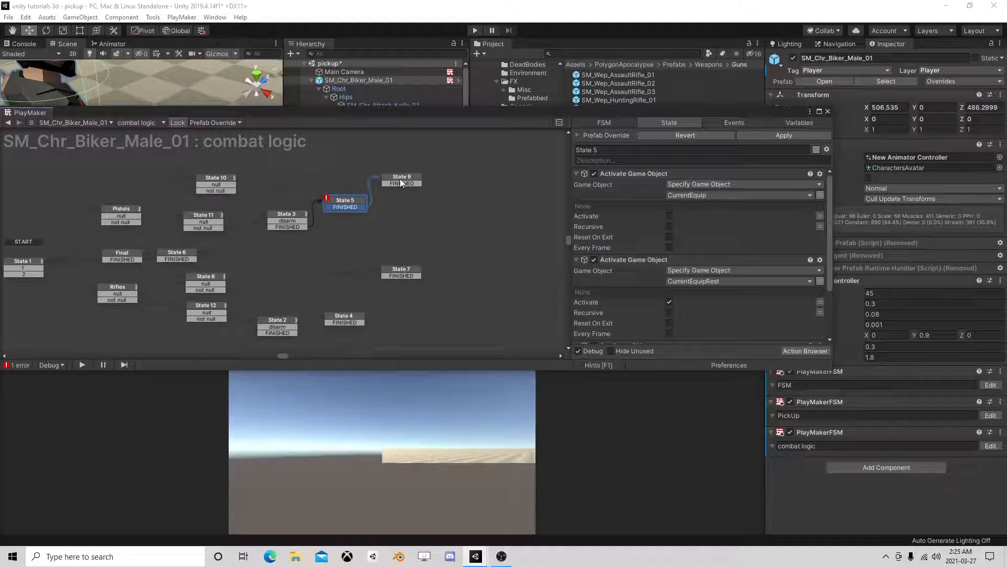
pyautogui.click(358, 203)
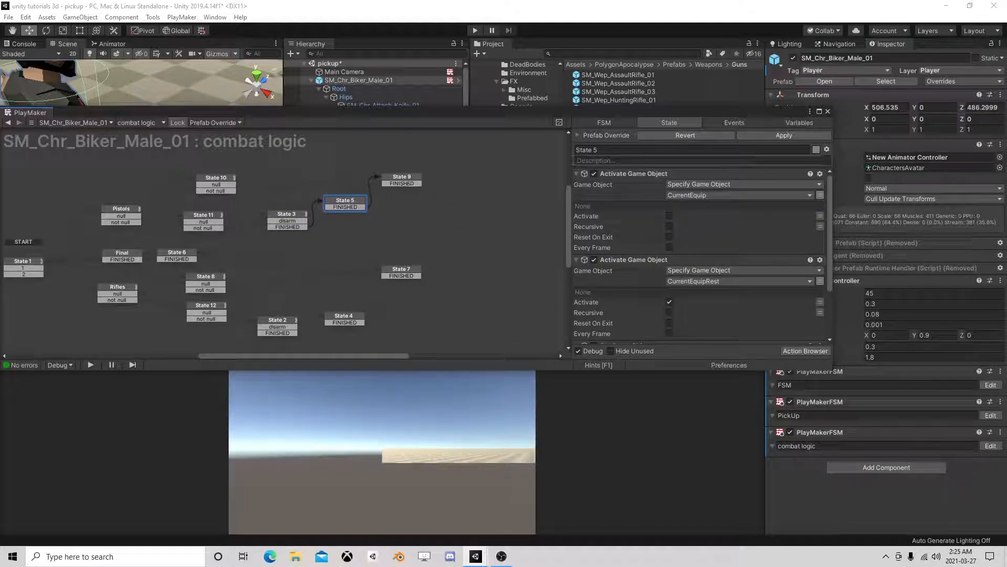
pyautogui.click(829, 112)
# Run the game, walk to the AK47, pick it up and repeatedly test equipping and holstering it.
pyautogui.click(476, 30)
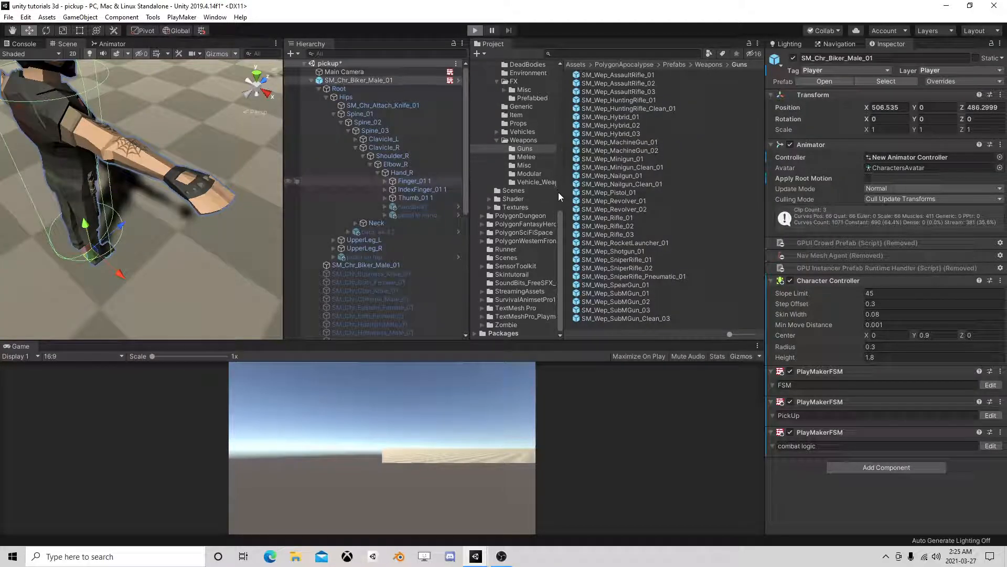
pyautogui.press('w')
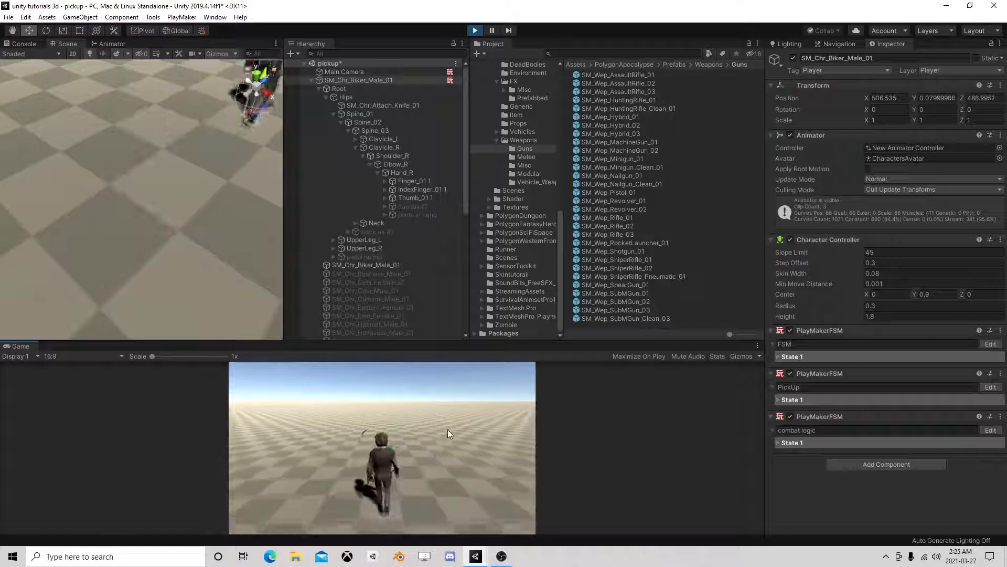
pyautogui.press('e')
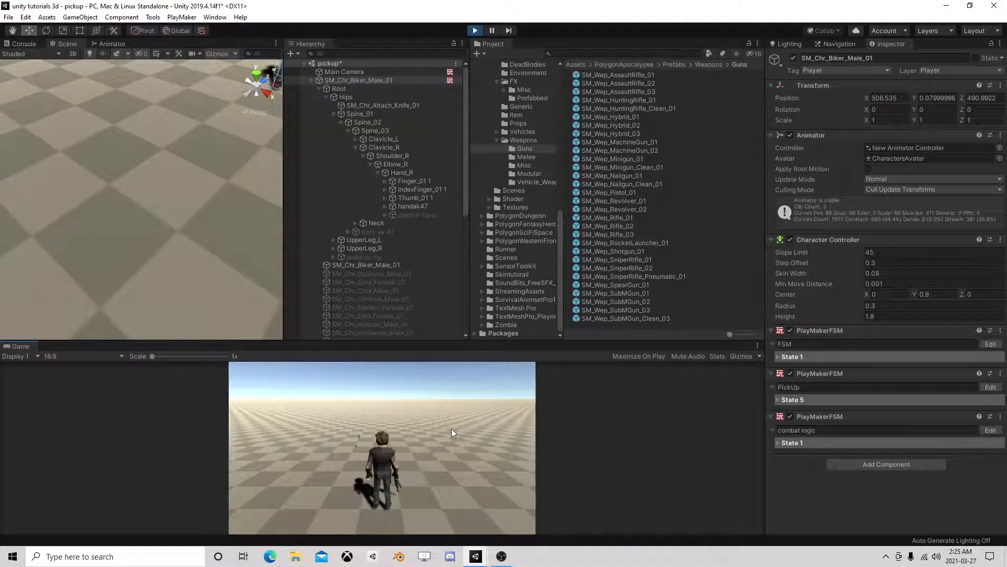
pyautogui.press('1')
pyautogui.press('1')
pyautogui.press('1')
pyautogui.press('1')
pyautogui.press('1')
pyautogui.press('1')
pyautogui.press('1')
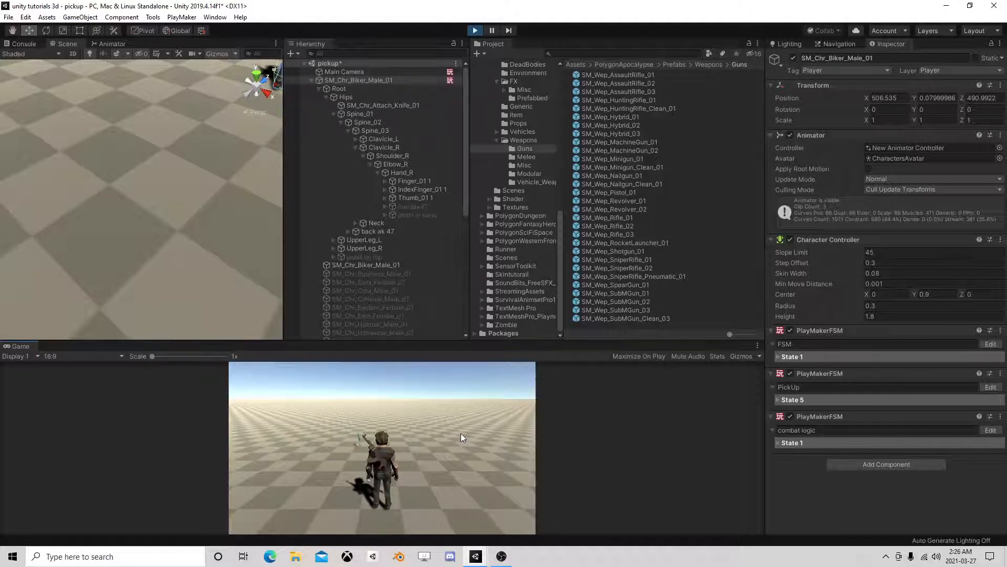
# Pick up the pistol too and test drawing, holstering and swapping both weapons, walking around with the pistol drawn.
pyautogui.press('w')
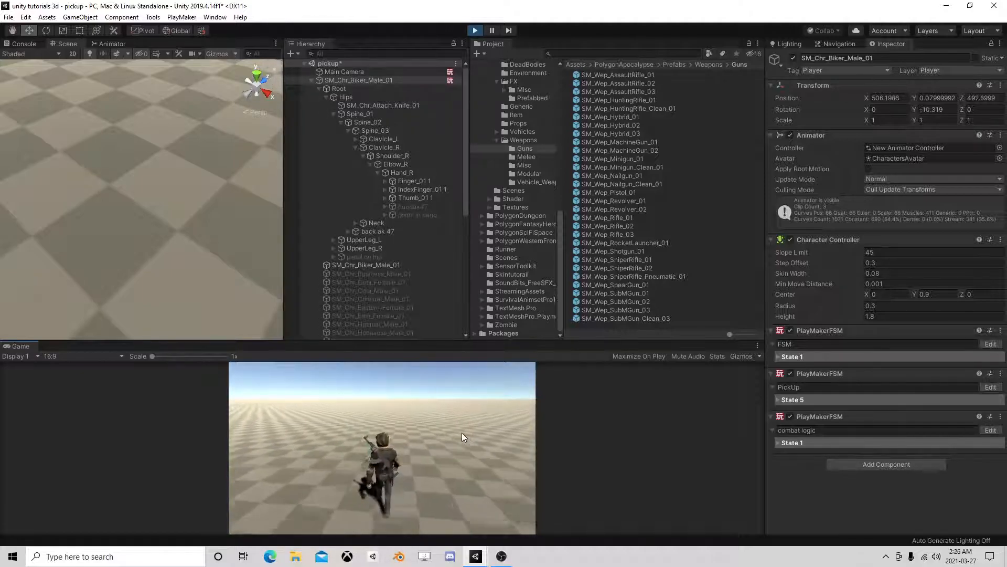
pyautogui.press('2')
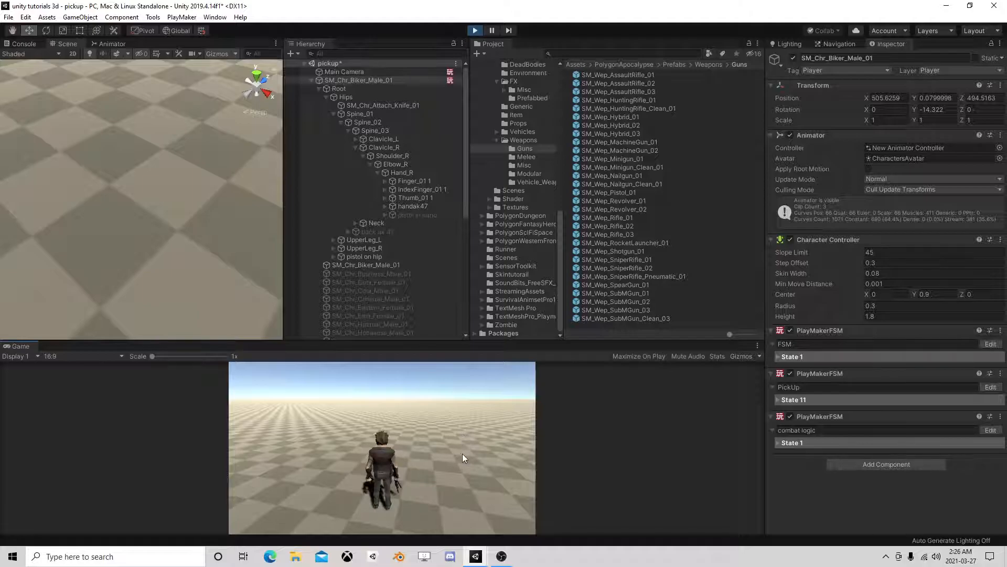
pyautogui.press('2')
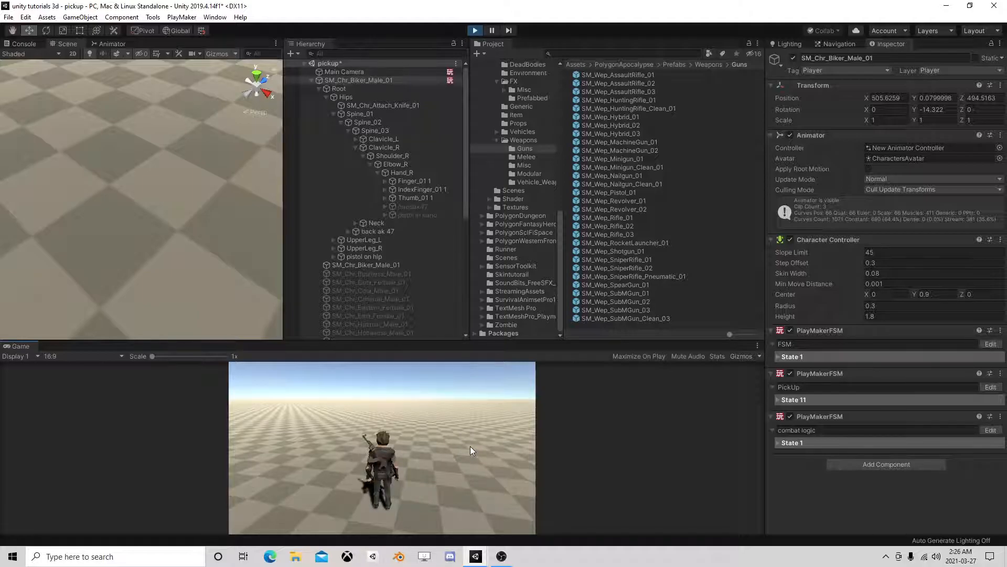
pyautogui.press('1')
pyautogui.press('1')
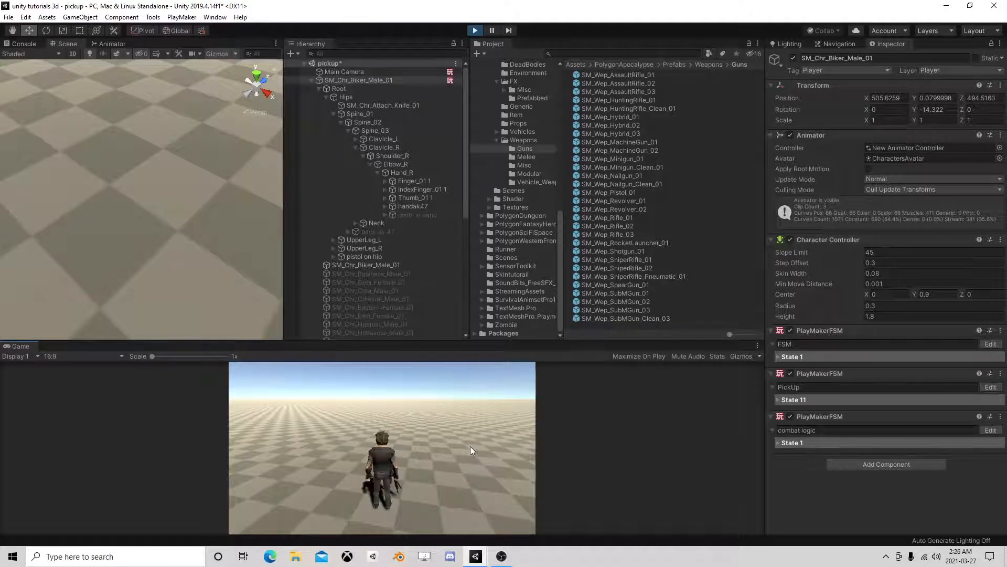
pyautogui.press('1')
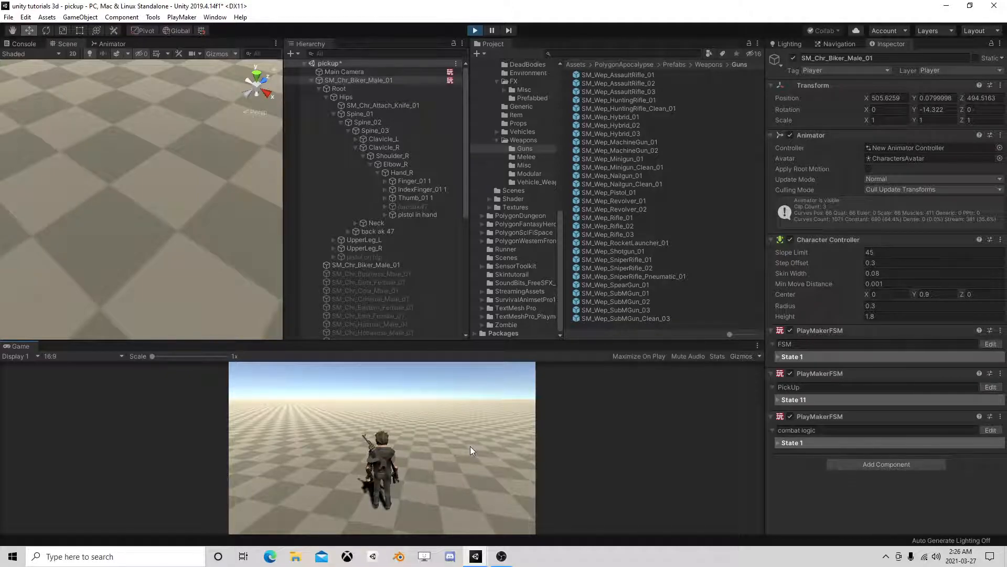
pyautogui.press('1')
pyautogui.press('2')
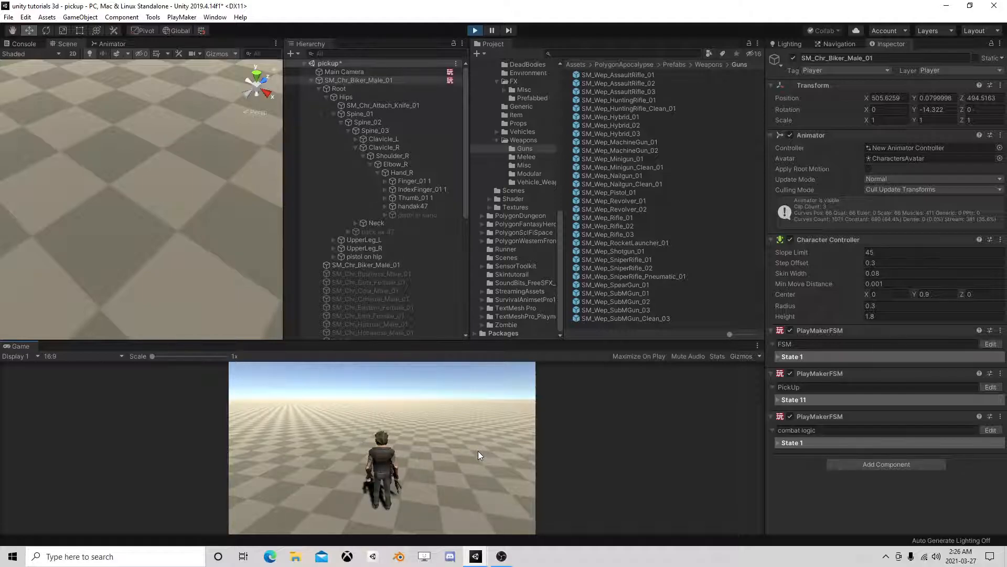
pyautogui.press('2')
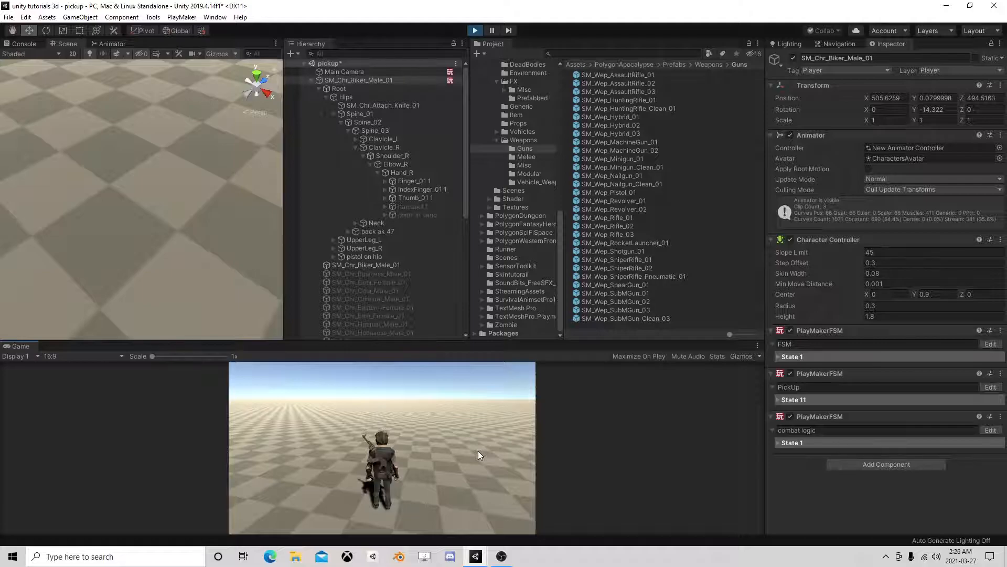
pyautogui.press('1')
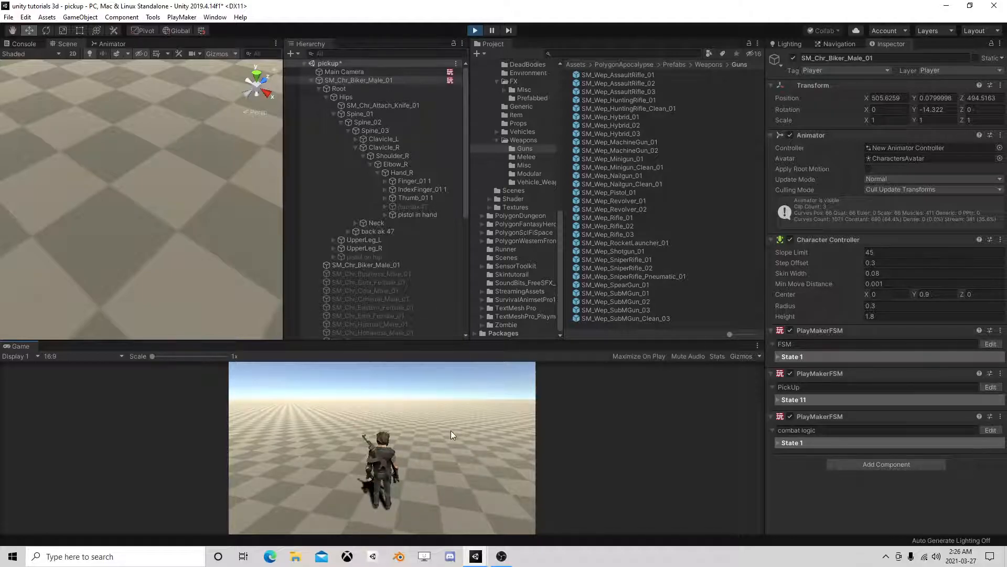
pyautogui.press('w')
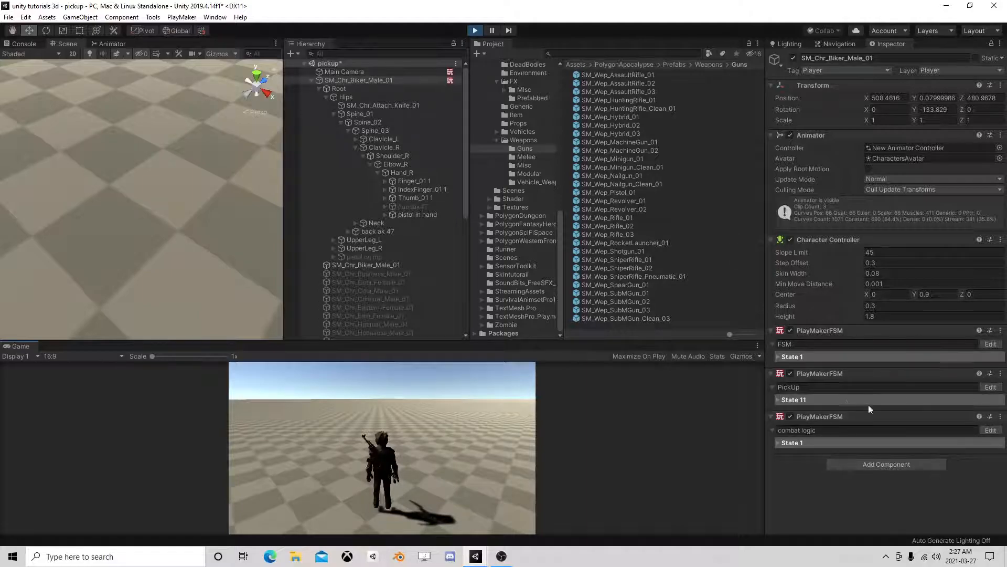
# Review the running combat logic state machine: its pistol and rifle branches, the Final and State 6 pair, and State 1's key checks.
pyautogui.click(989, 429)
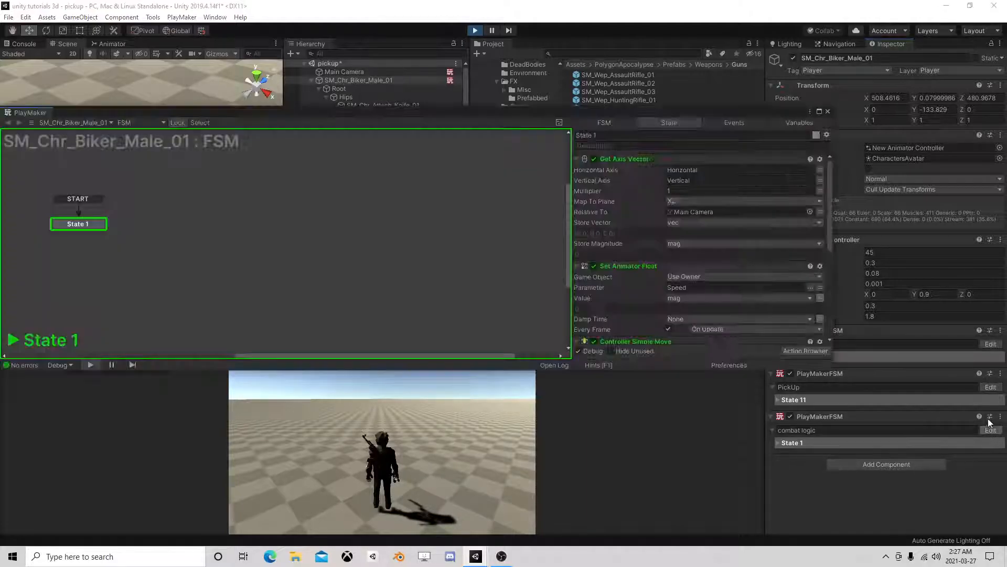
pyautogui.scroll(-3, 430, 221)
pyautogui.moveTo(431, 216); pyautogui.dragTo(359, 217, button='middle')
pyautogui.moveTo(181, 232); pyautogui.dragTo(495, 311)
pyautogui.moveTo(282, 244); pyautogui.dragTo(280, 273)
pyautogui.moveTo(446, 236); pyautogui.dragTo(404, 284)
pyautogui.scroll(-3, 319, 211)
pyautogui.moveTo(212, 156); pyautogui.dragTo(459, 209)
pyautogui.moveTo(294, 198); pyautogui.dragTo(283, 172)
pyautogui.moveTo(226, 204); pyautogui.dragTo(271, 222)
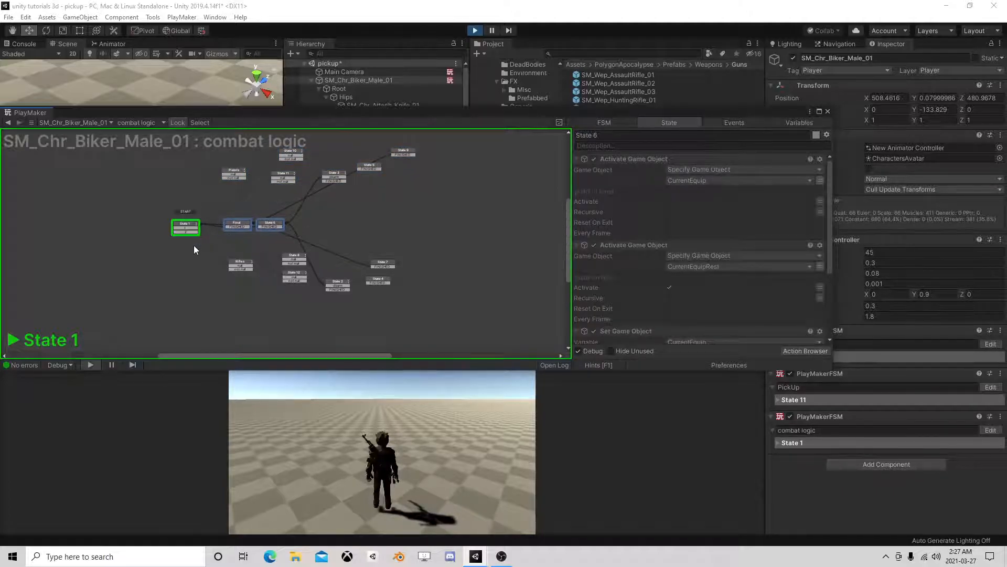
pyautogui.moveTo(194, 247); pyautogui.dragTo(171, 241, button='middle')
pyautogui.click(169, 213)
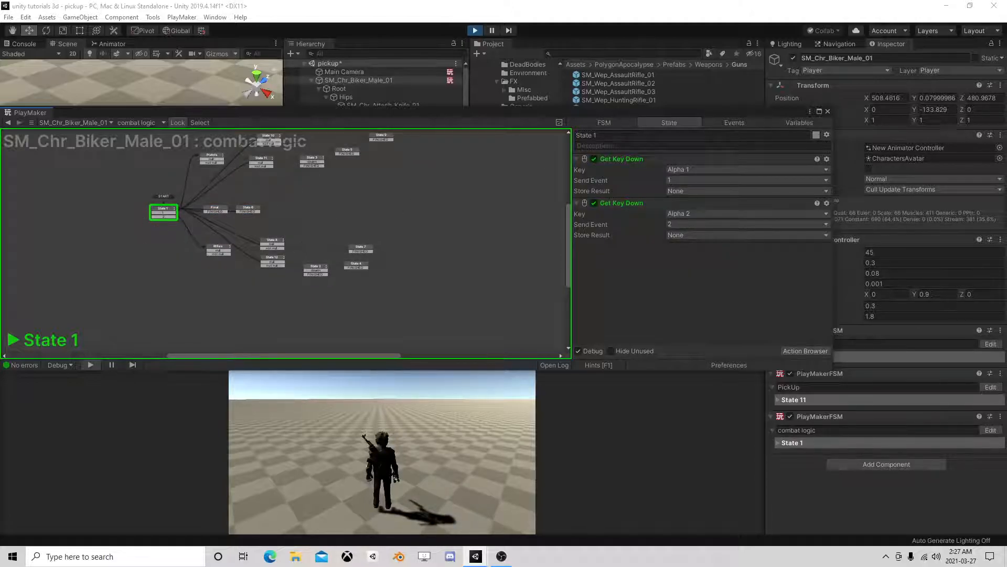
pyautogui.click(828, 111)
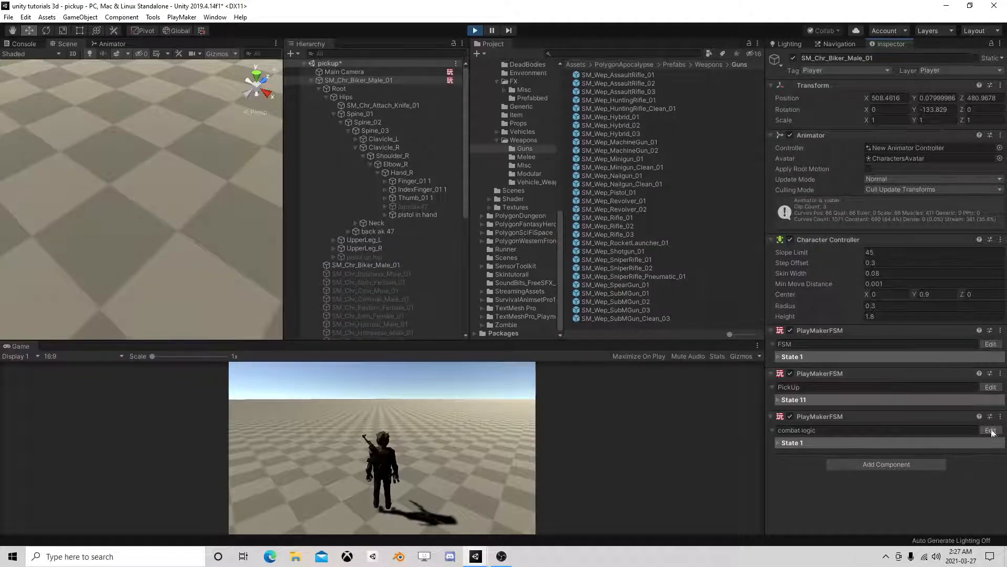
# Review the character's PickUp state machine, comparing the AK47 branch with the Pistol branch.
pyautogui.click(990, 387)
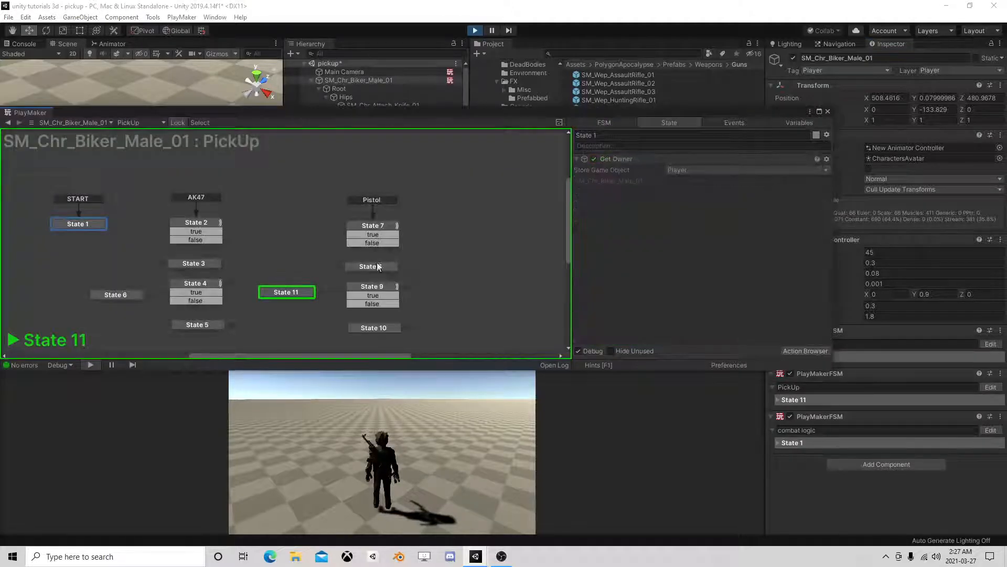
pyautogui.scroll(-3, 357, 247)
pyautogui.moveTo(265, 187); pyautogui.dragTo(394, 312)
pyautogui.click(354, 210)
pyautogui.moveTo(267, 184); pyautogui.dragTo(397, 284)
pyautogui.moveTo(346, 219); pyautogui.dragTo(333, 217)
pyautogui.click(234, 220)
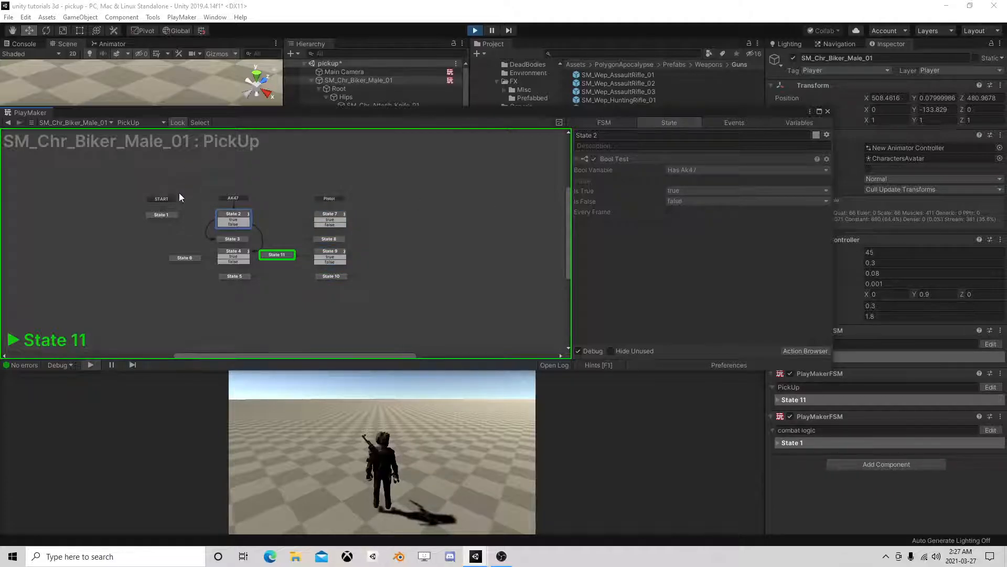
pyautogui.moveTo(201, 219); pyautogui.dragTo(237, 267)
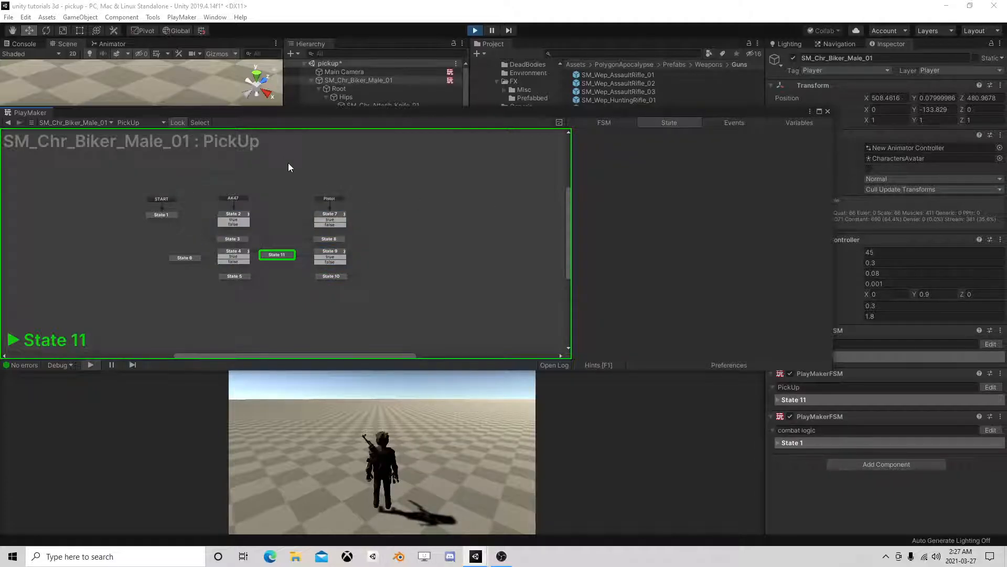
pyautogui.moveTo(287, 166); pyautogui.dragTo(403, 290)
pyautogui.click(526, 291)
pyautogui.click(828, 111)
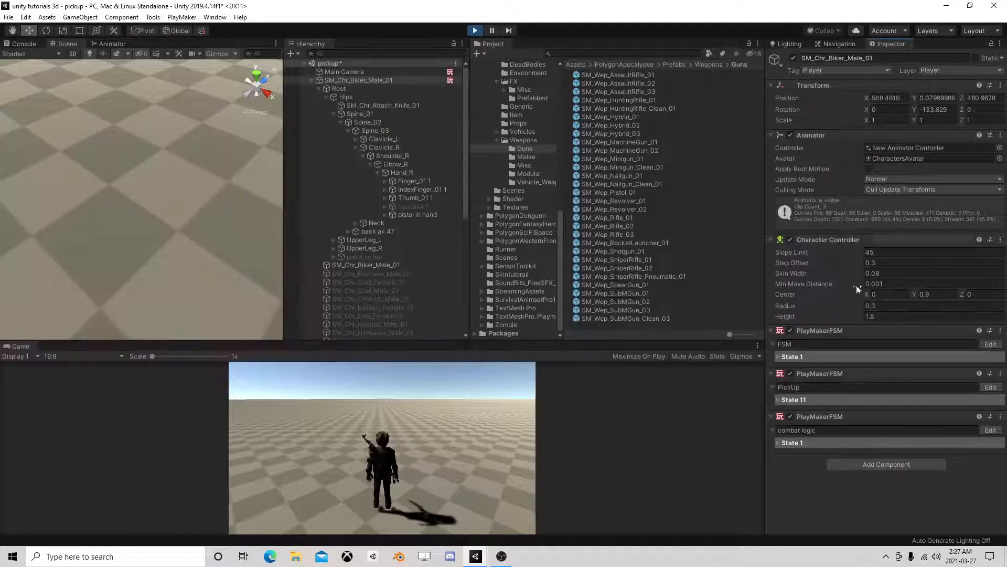
# Review the Canvas UI state machine, examining the actions of State 1 and State 2 that show and hide the pickup text.
pyautogui.click(311, 80)
pyautogui.click(328, 121)
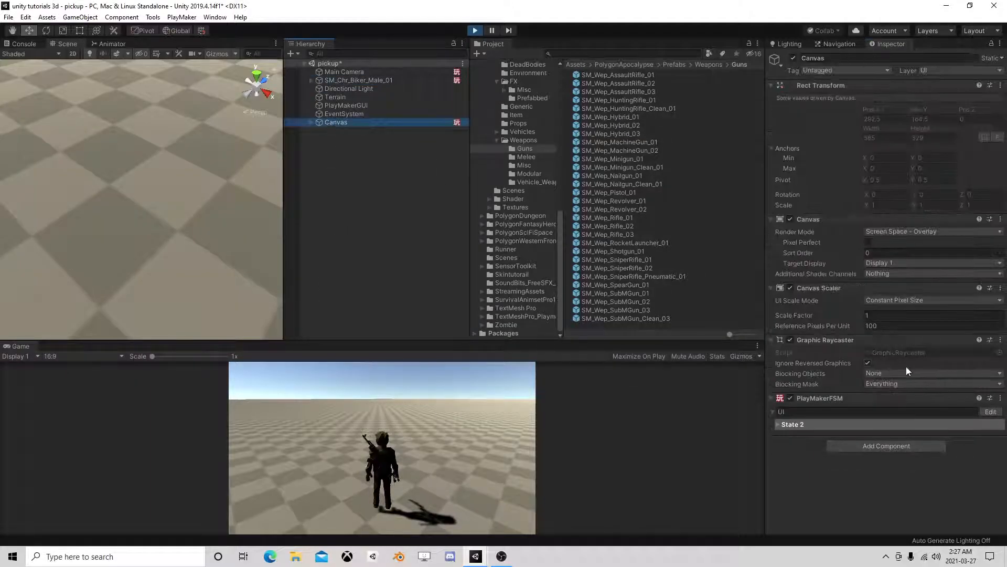
pyautogui.click(990, 411)
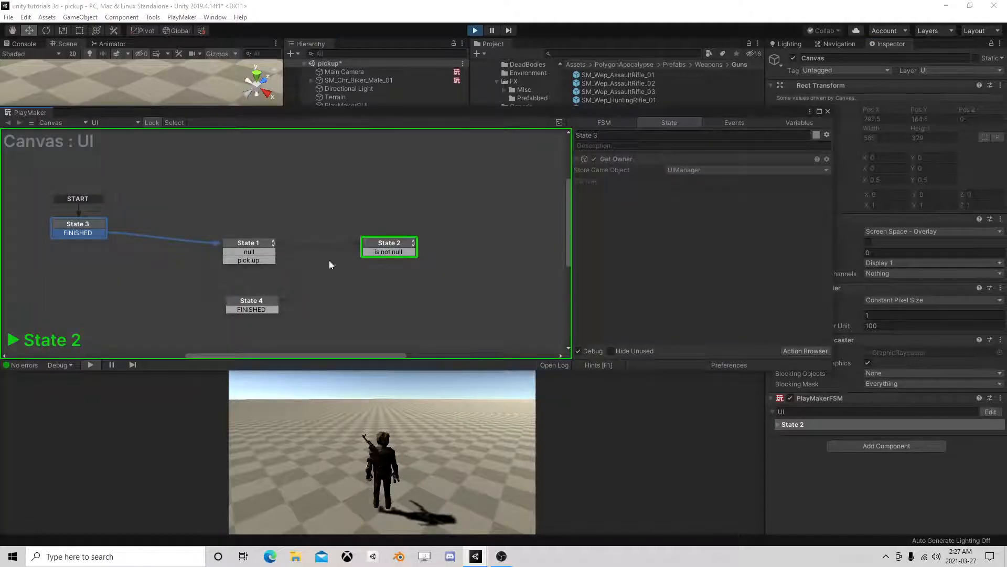
pyautogui.click(392, 247)
pyautogui.click(245, 247)
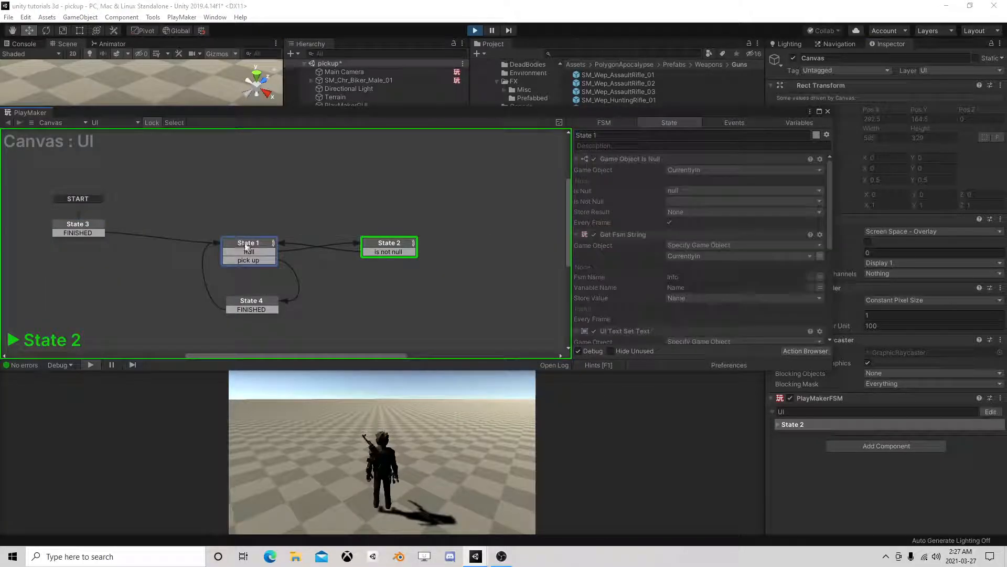
pyautogui.click(385, 245)
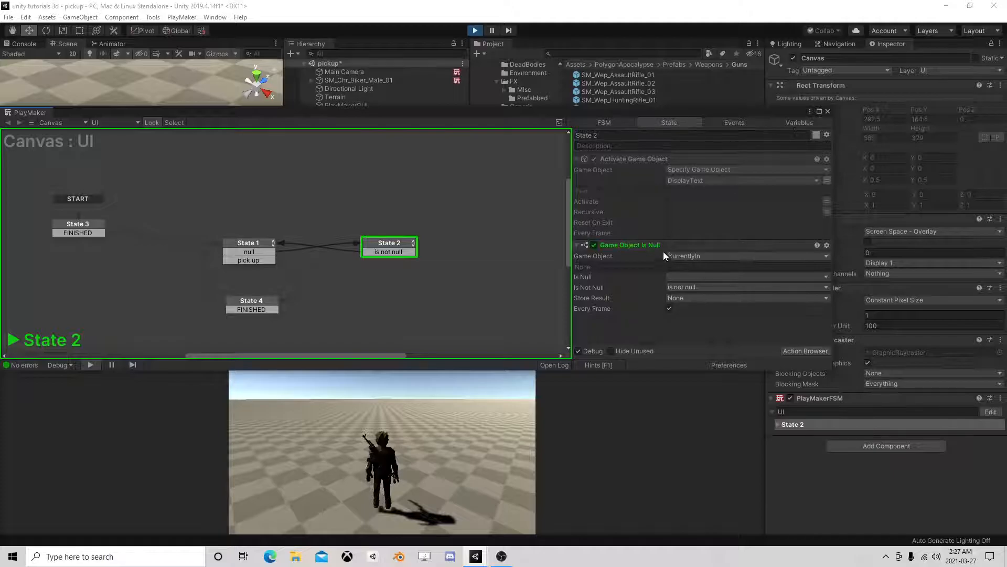
pyautogui.click(254, 246)
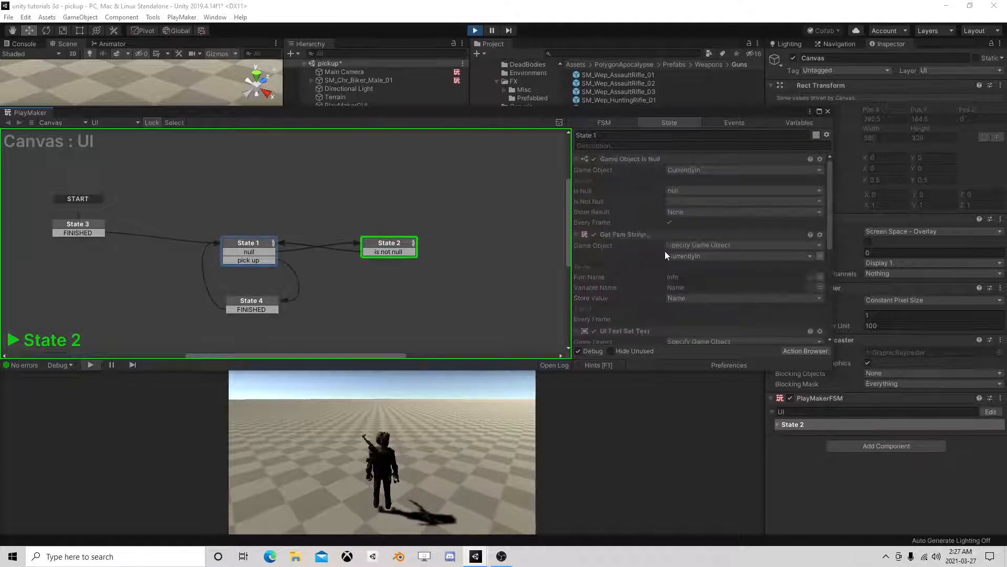
pyautogui.scroll(-3, 662, 251)
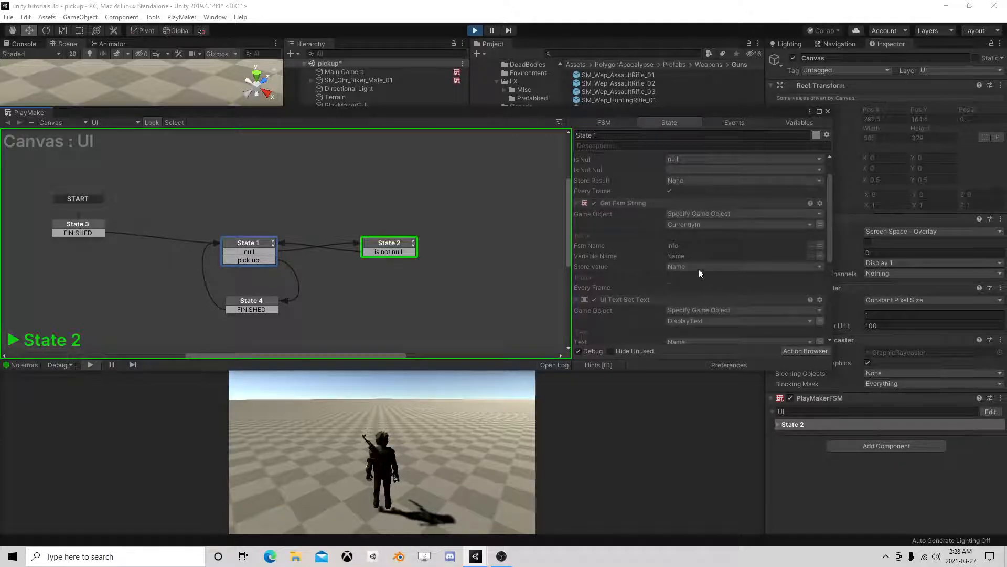
pyautogui.scroll(-5, 656, 269)
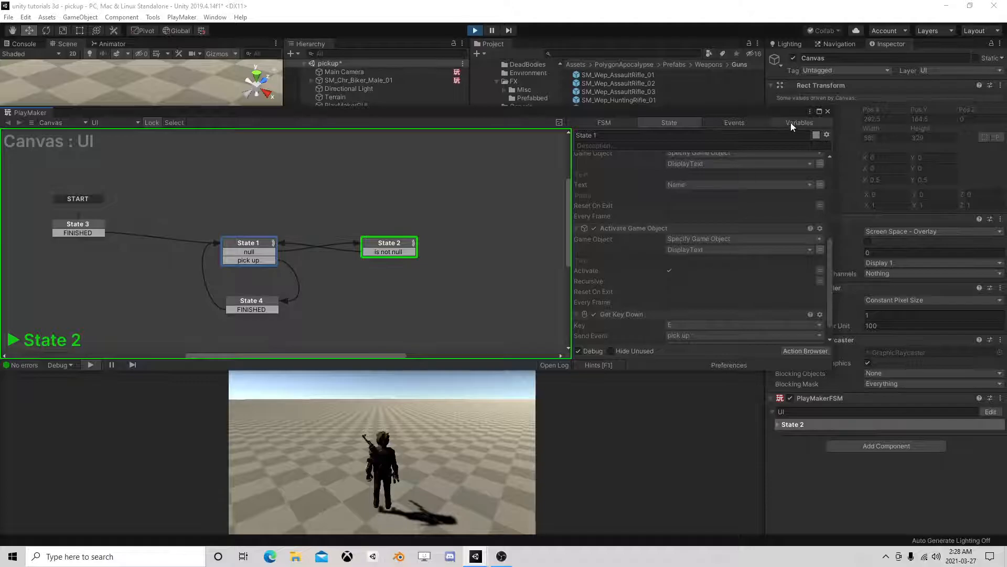
pyautogui.click(827, 111)
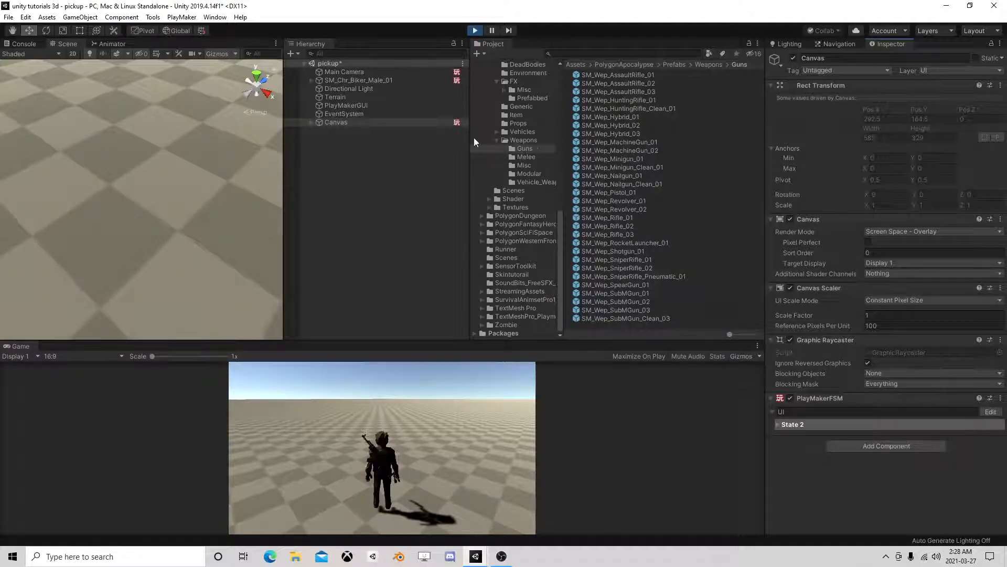
# Expand the Canvas and inspect the properties of its inactive Text object.
pyautogui.click(309, 122)
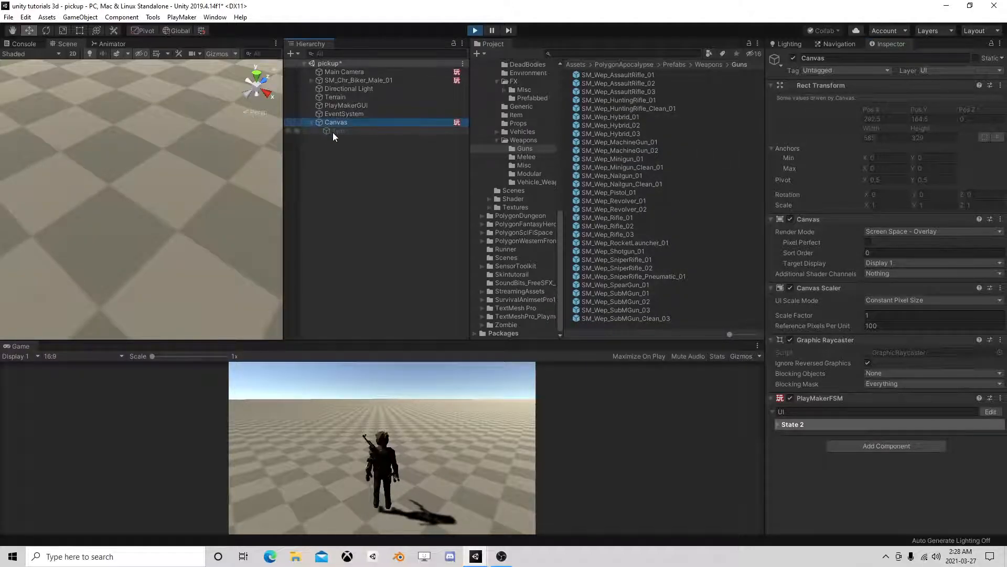
pyautogui.click(332, 131)
pyautogui.click(312, 122)
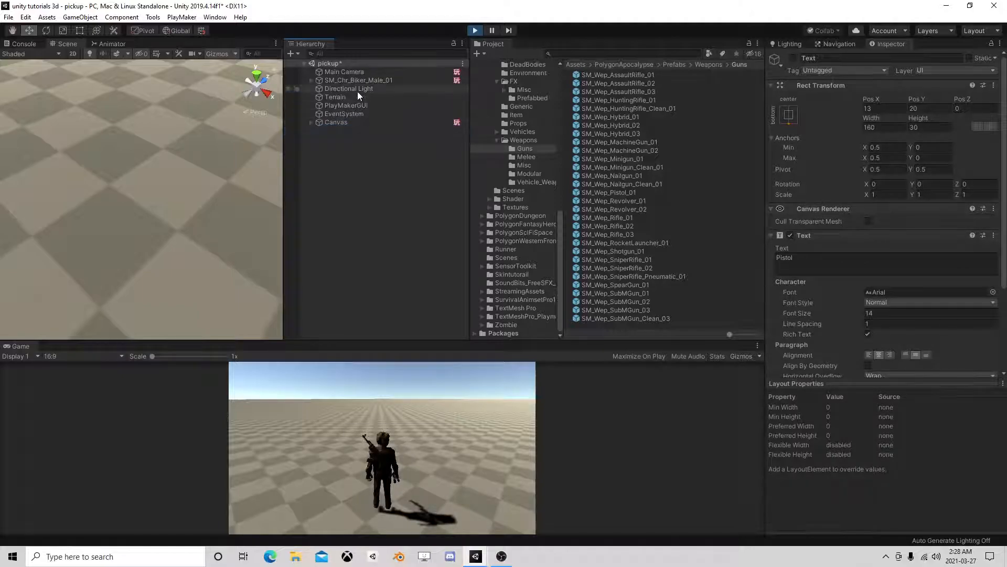
# Stop play mode and add a Sprite variable named icon to the AK47 pickup's Info state machine.
pyautogui.click(475, 31)
pyautogui.click(355, 139)
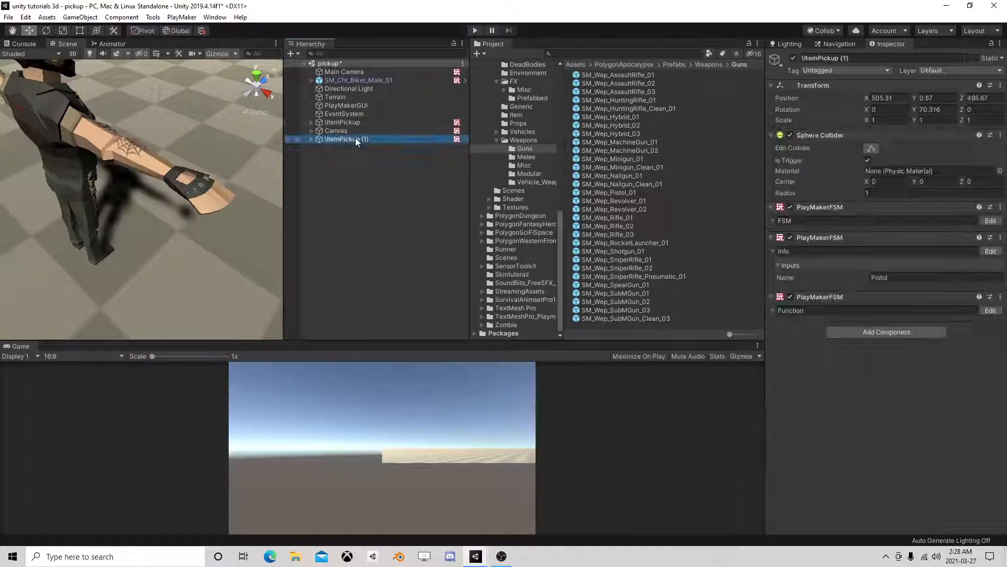
pyautogui.click(342, 122)
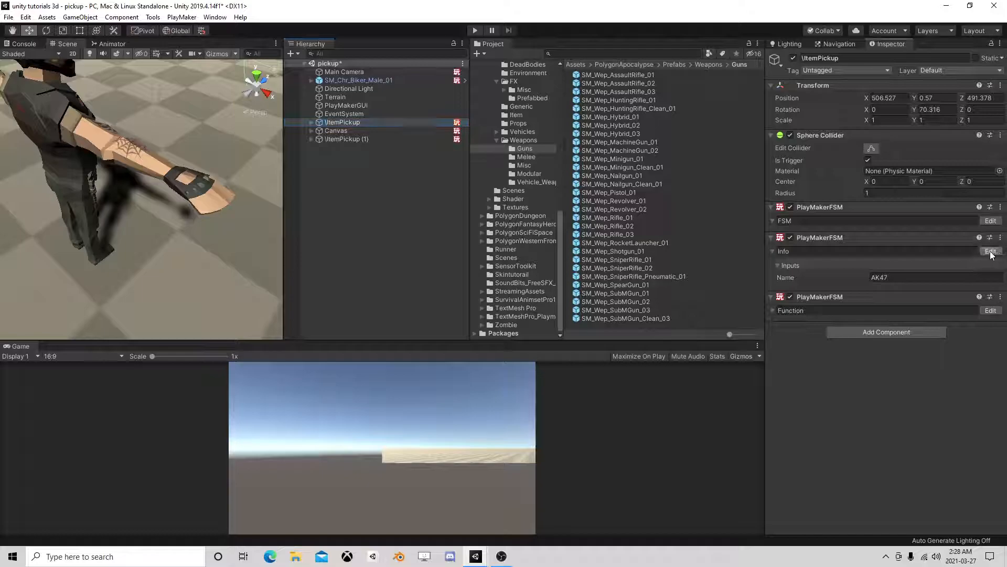
pyautogui.click(991, 250)
pyautogui.click(793, 129)
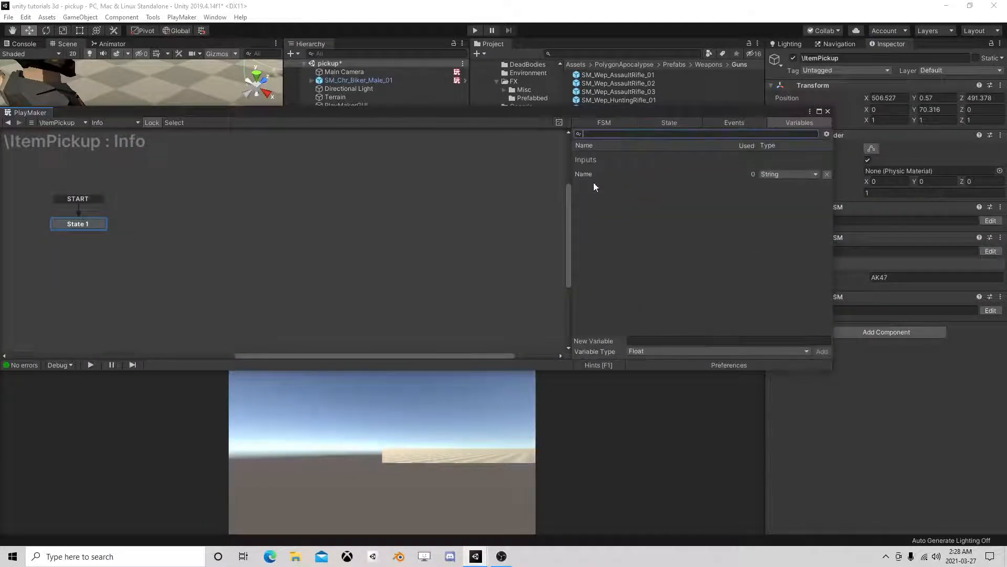
pyautogui.click(647, 350)
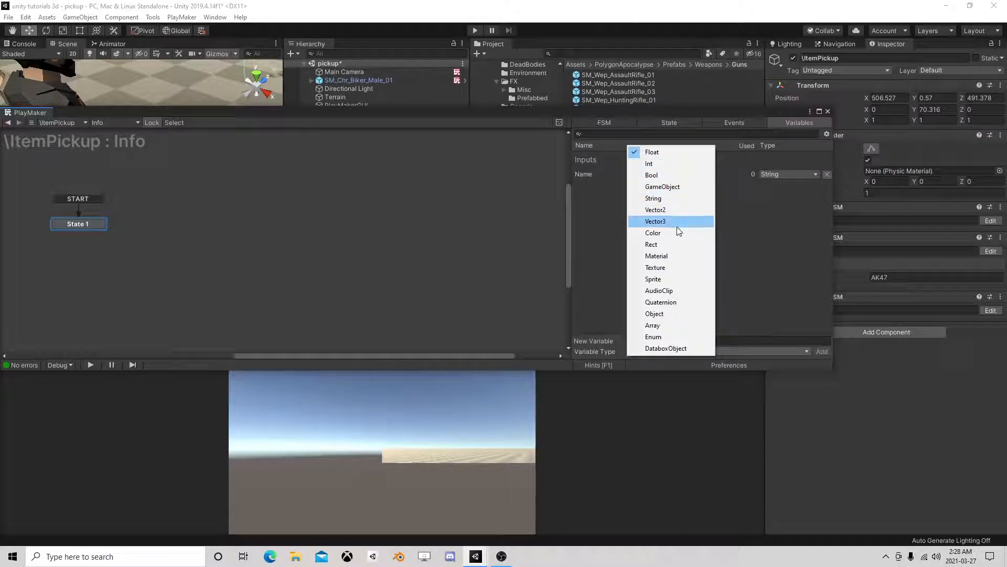
pyautogui.click(679, 279)
pyautogui.click(649, 339)
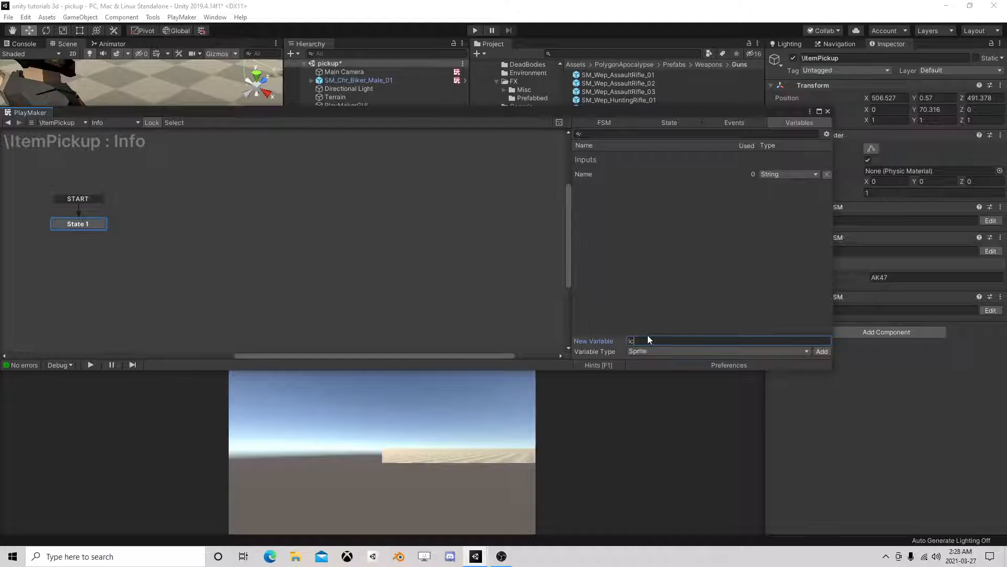
pyautogui.press('Return')
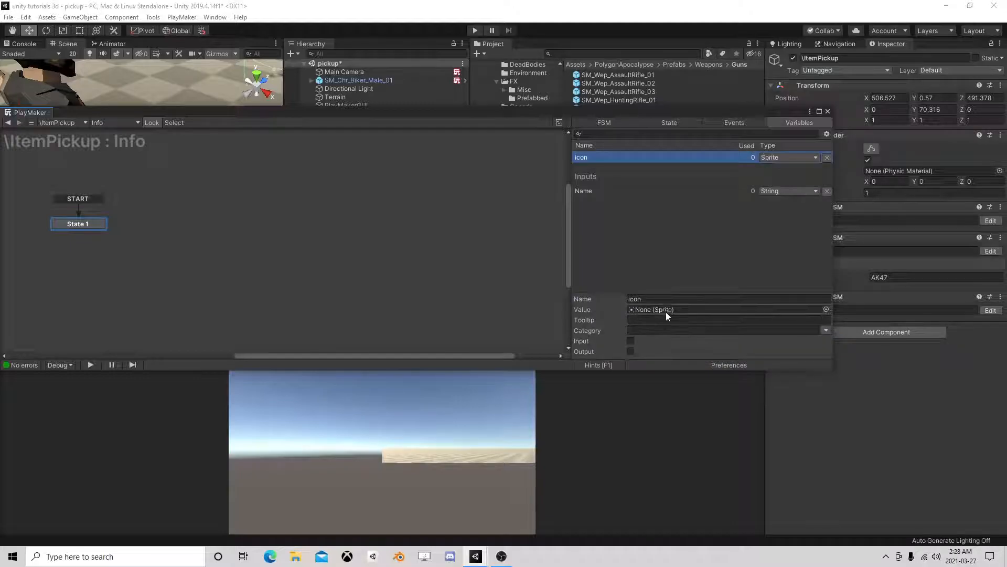
# Assign the ControlsFacing sprite to the icon variable and expose it as an input.
pyautogui.click(828, 309)
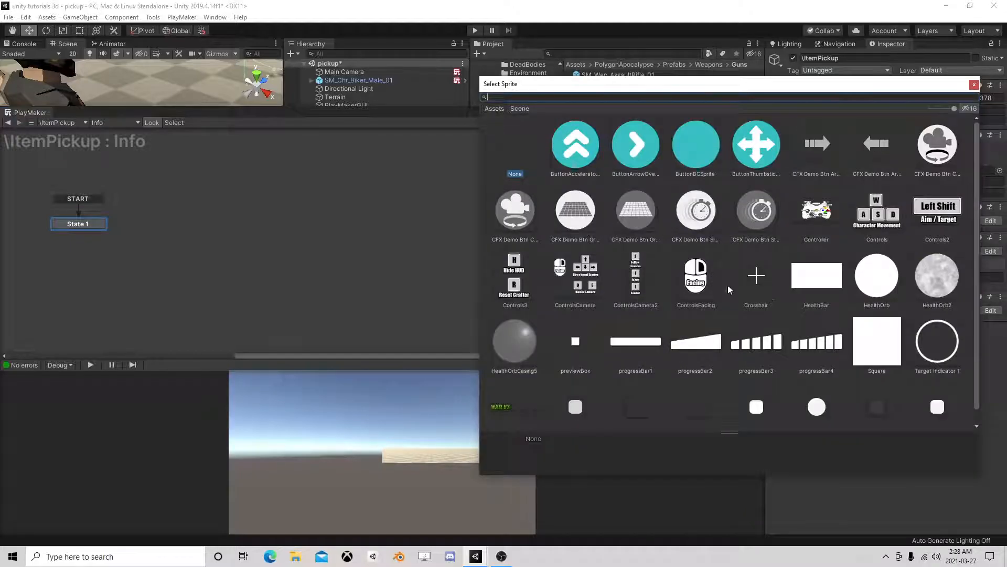
pyautogui.click(689, 280)
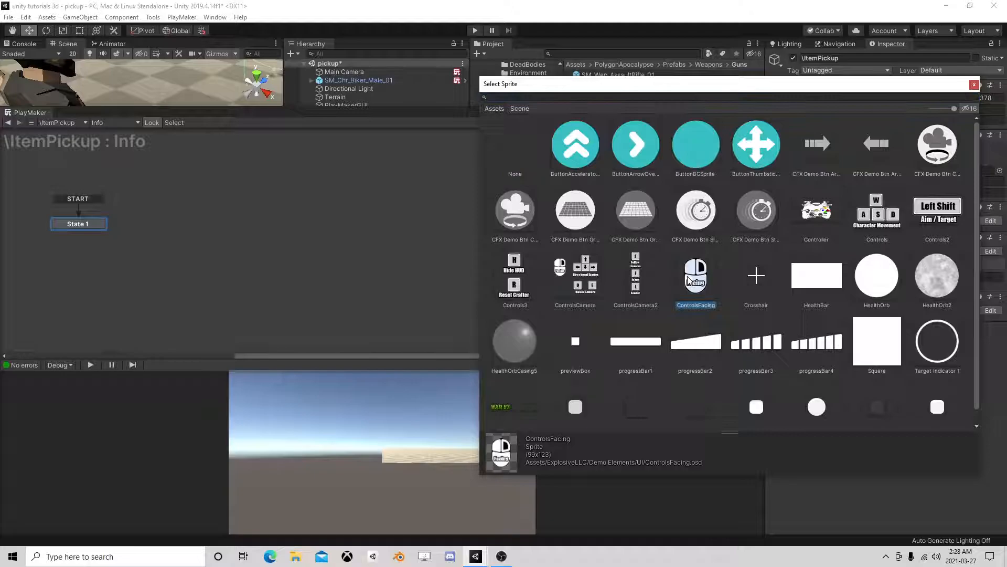
pyautogui.click(974, 84)
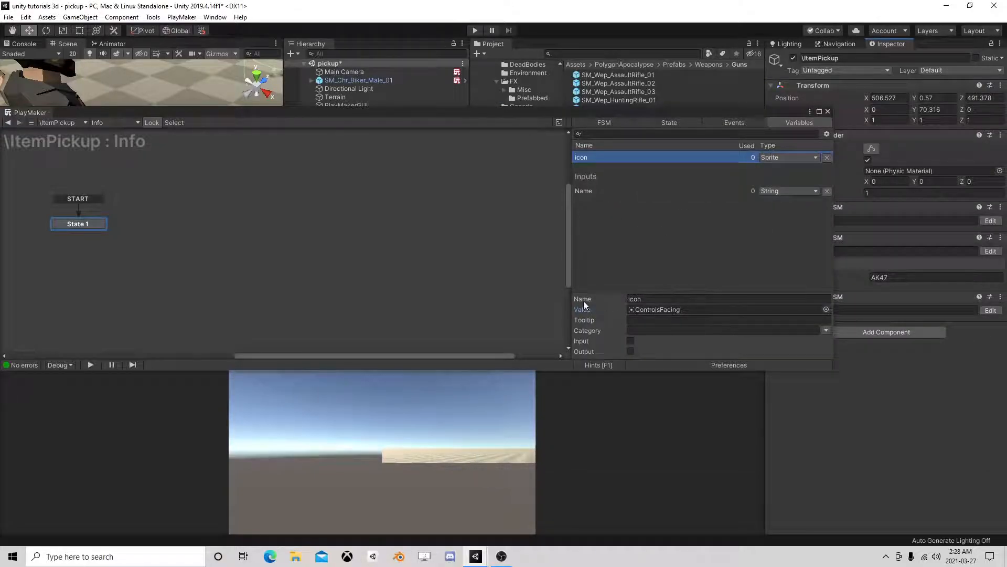
pyautogui.click(630, 341)
pyautogui.click(684, 252)
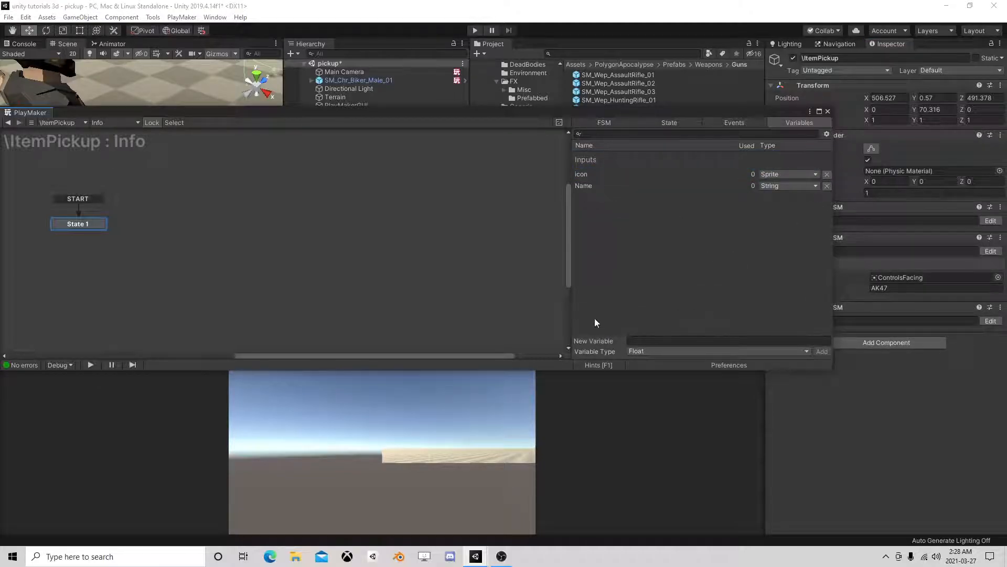
# Add a Color variable named c to the Info state machine, set its value to red, and close the editor.
pyautogui.click(644, 350)
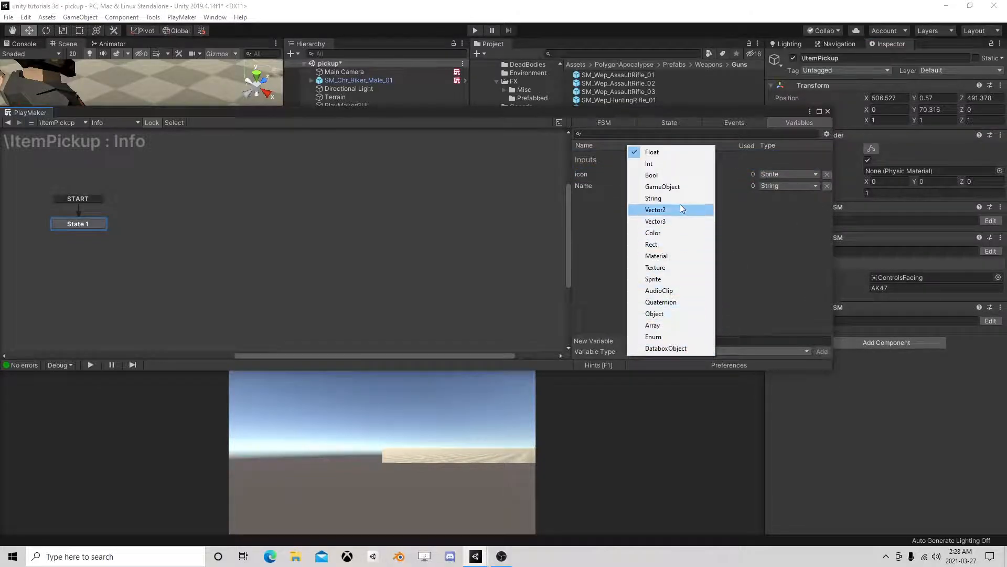
pyautogui.click(653, 233)
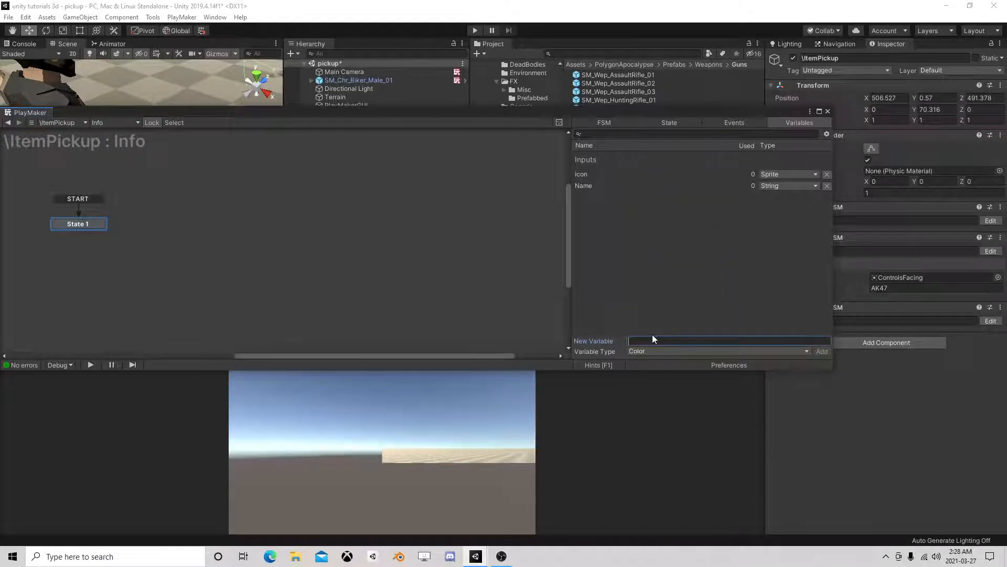
pyautogui.write('c')
pyautogui.press('Return')
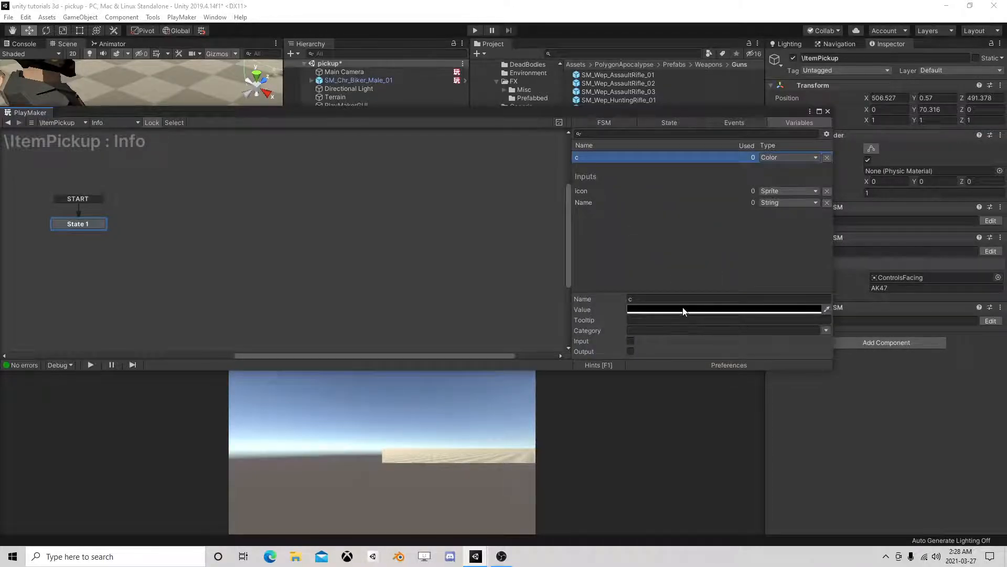
pyautogui.click(687, 313)
pyautogui.moveTo(694, 215); pyautogui.dragTo(734, 181)
pyautogui.click(761, 119)
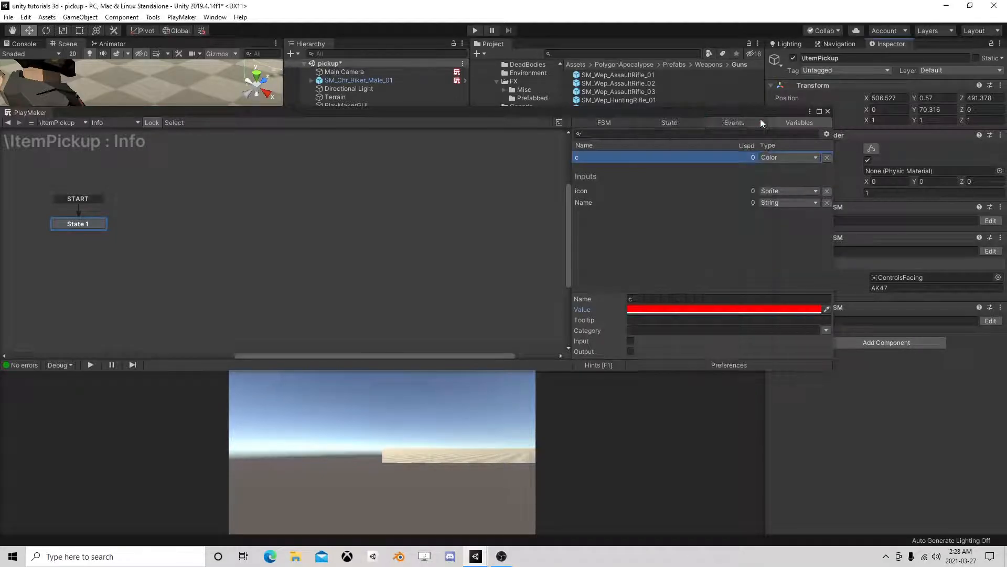
pyautogui.click(827, 111)
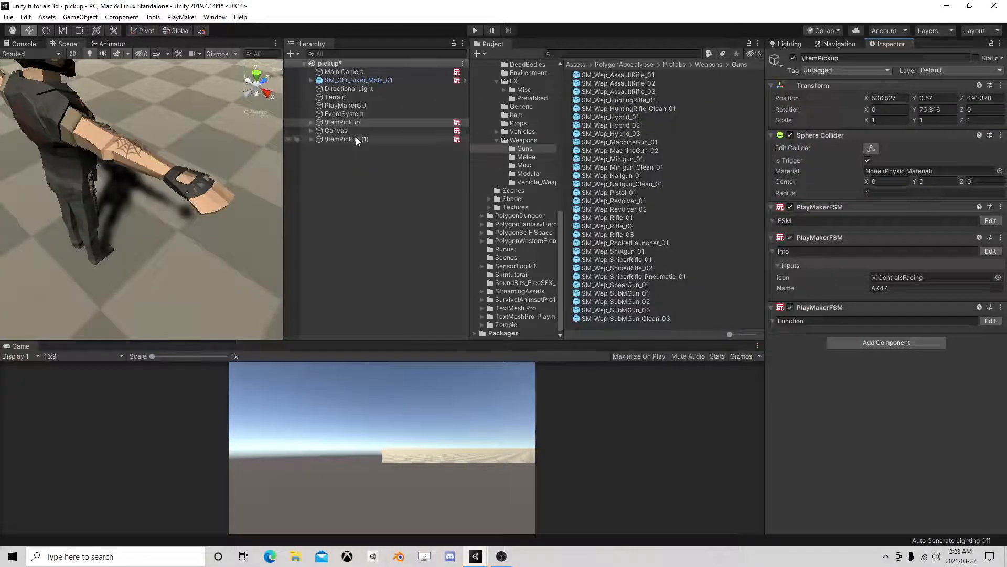
# Review State 1 of the Canvas UI state machine, from reading the Info name to setting and activating the display text.
pyautogui.click(336, 130)
pyautogui.click(990, 411)
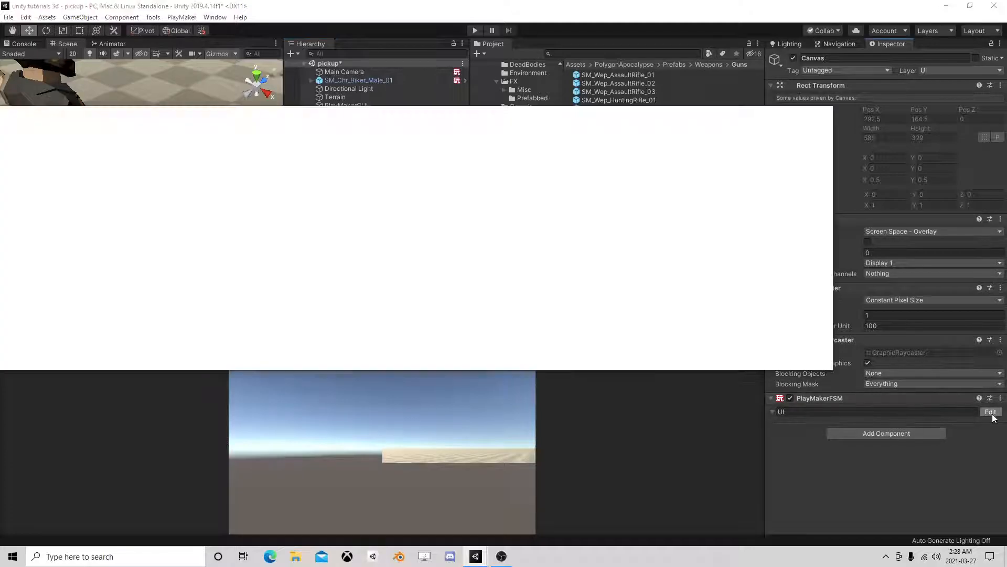
pyautogui.scroll(-3, 612, 240)
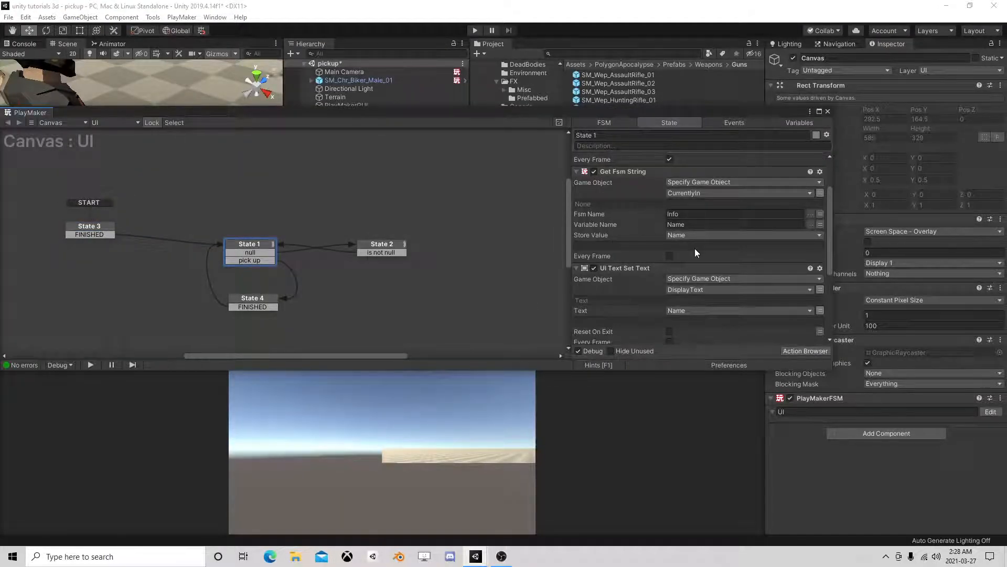
pyautogui.scroll(-4, 601, 244)
pyautogui.moveTo(485, 115); pyautogui.dragTo(468, 208)
pyautogui.click(308, 130)
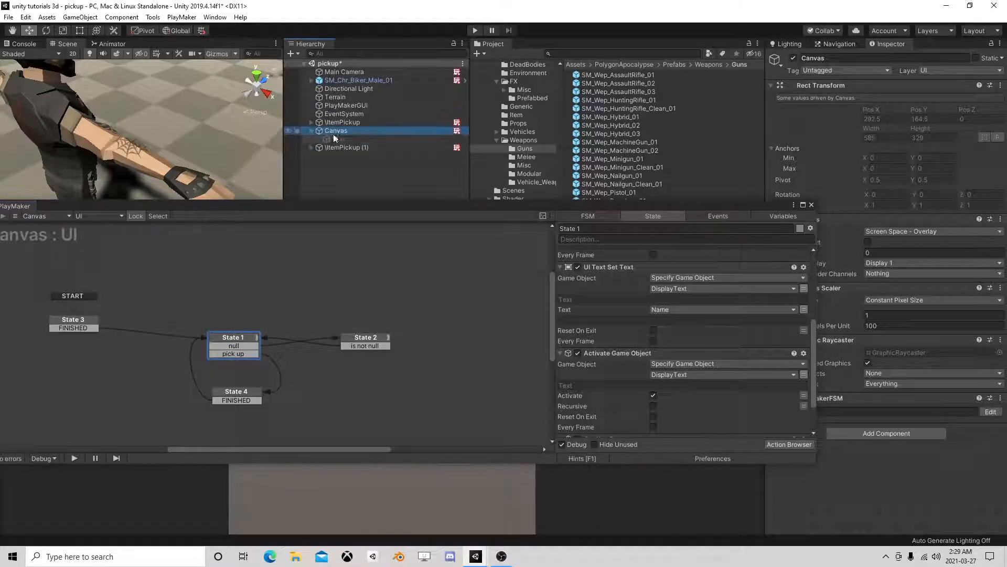
pyautogui.scroll(-2, 682, 357)
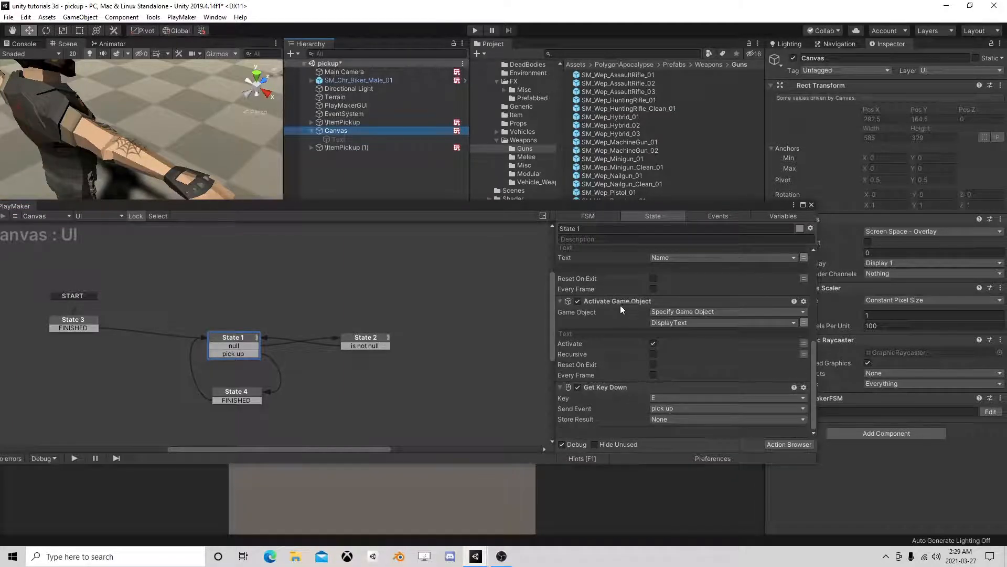
pyautogui.click(811, 205)
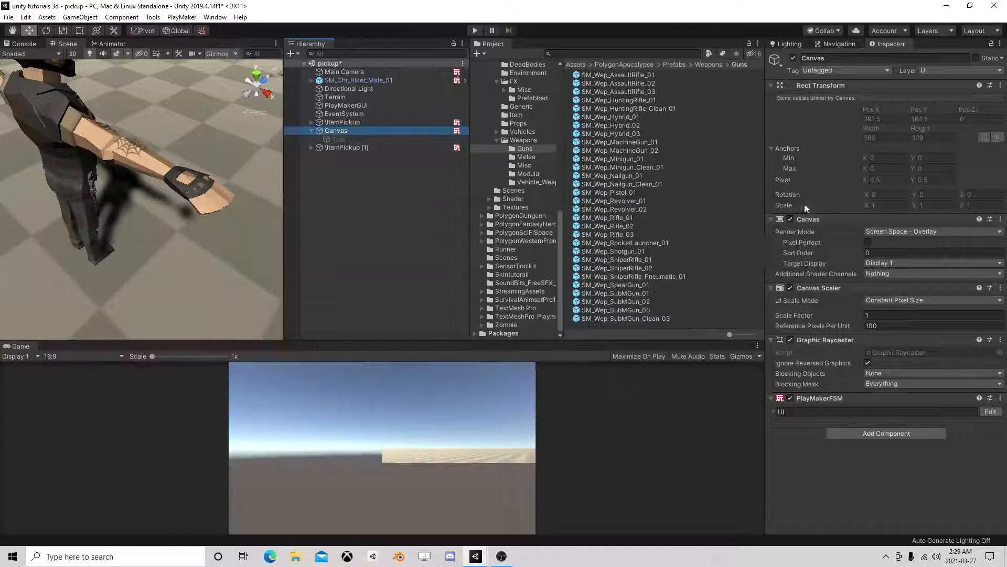
pyautogui.click(501, 556)
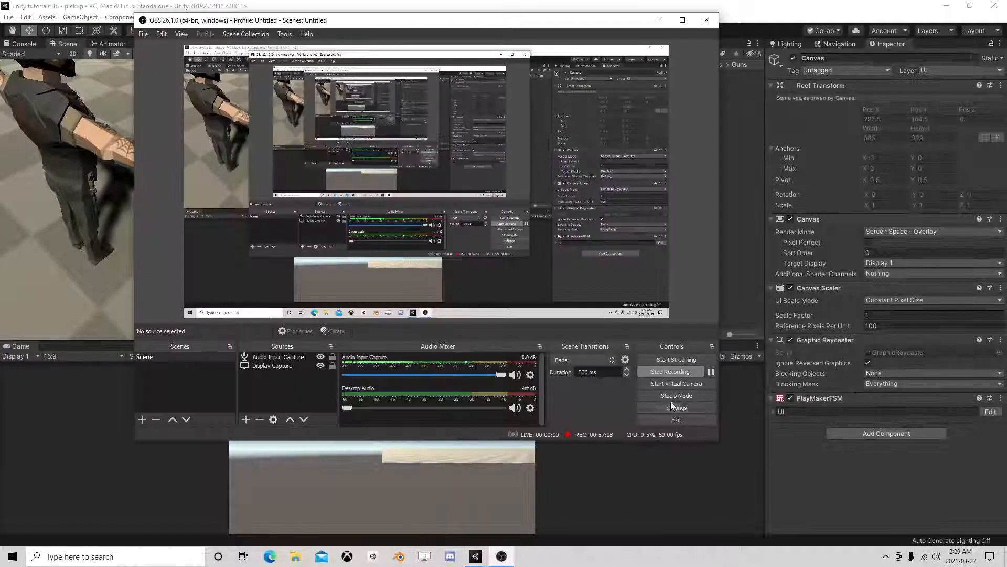